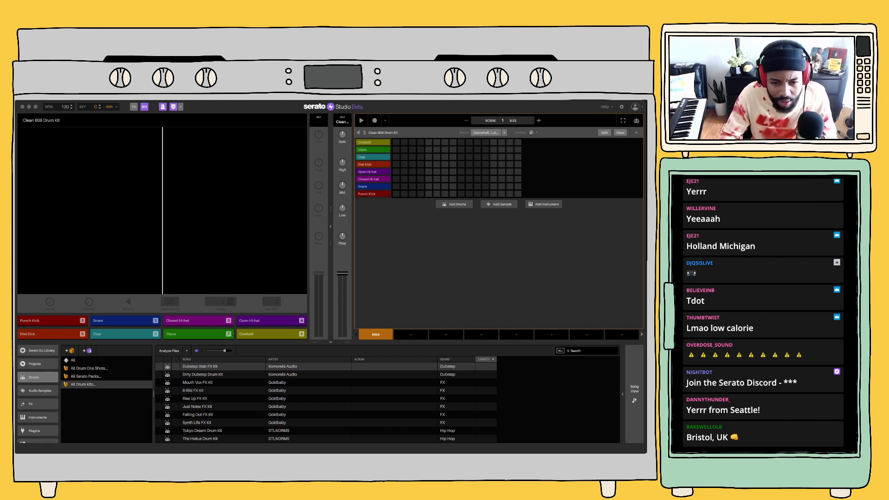
# Load the Future Lean Drum Kit from the All Drum Kits collection in place of the current drum kit
pyautogui.click(198, 334)
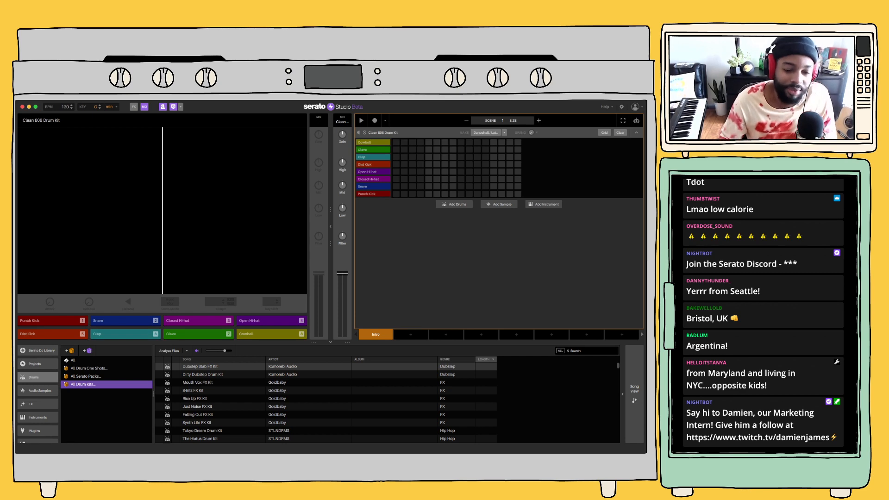
pyautogui.scroll(-5, 324, 403)
pyautogui.scroll(-10, 326, 402)
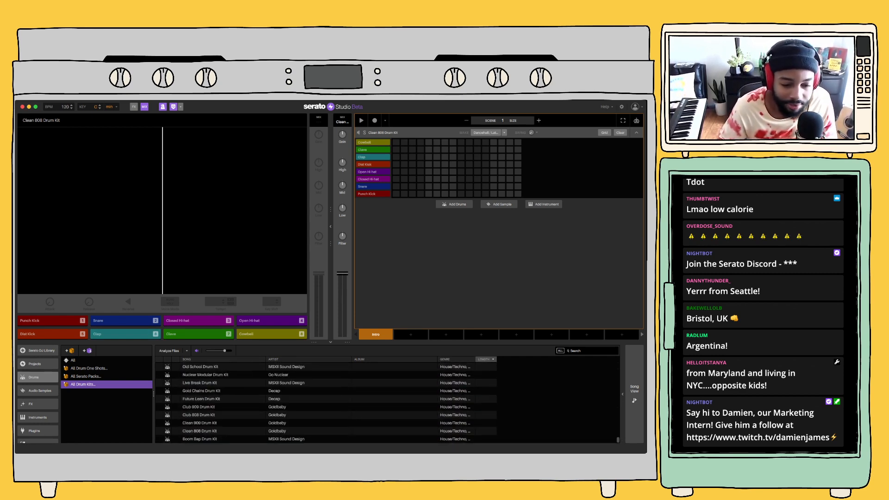
pyautogui.click(202, 398)
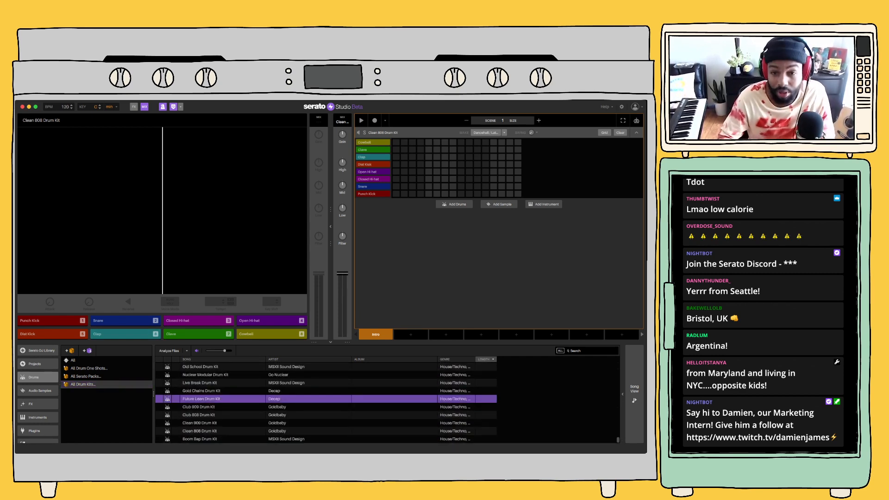
pyautogui.doubleClick(202, 398)
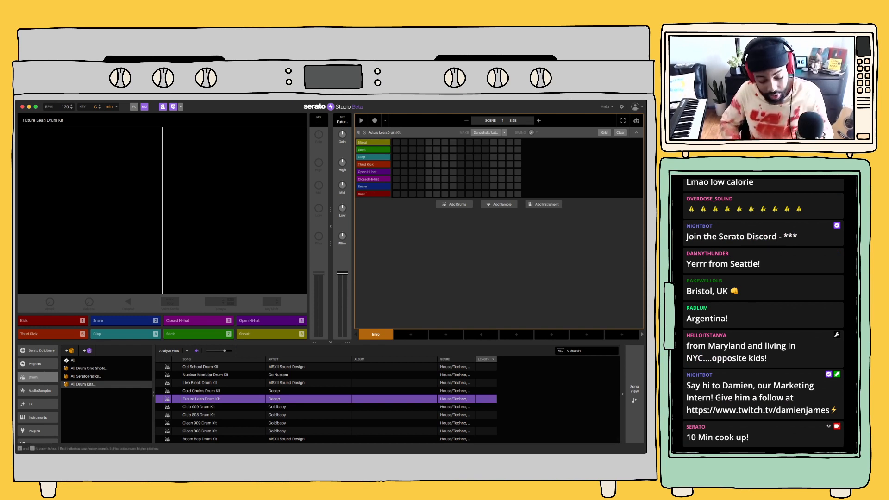
# Audition the kit's kick, snare, thud kick and open hi-hat sounds
pyautogui.press('1')
pyautogui.press('2')
pyautogui.press('5')
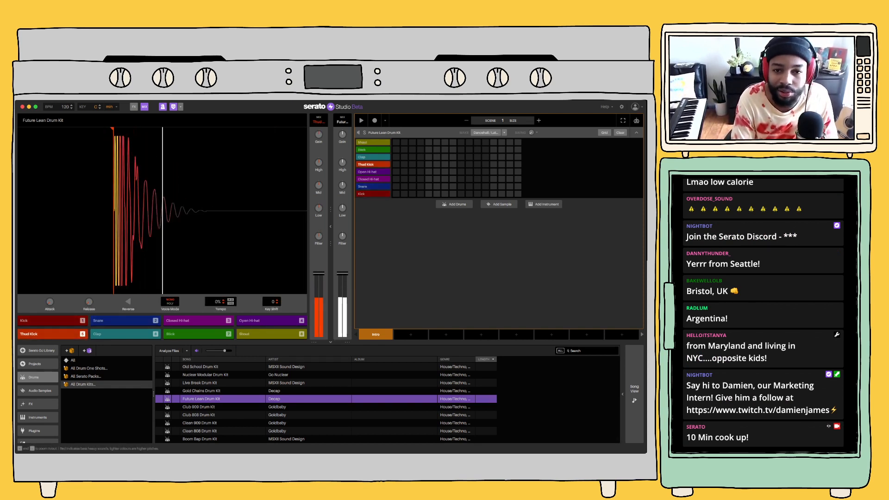
pyautogui.press('4')
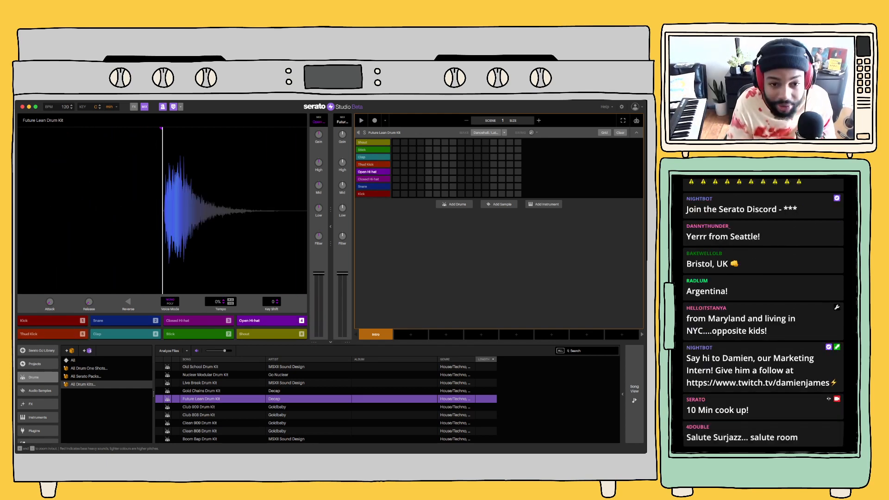
pyautogui.press('5')
pyautogui.press('2')
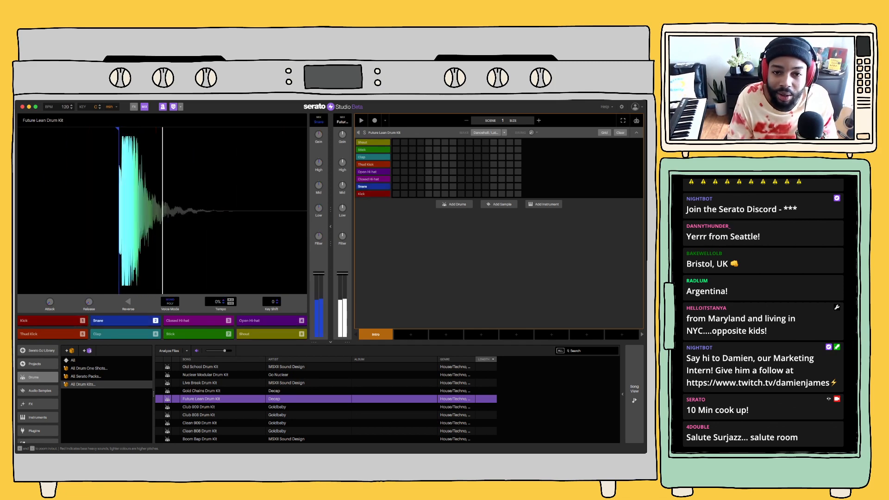
pyautogui.press('5')
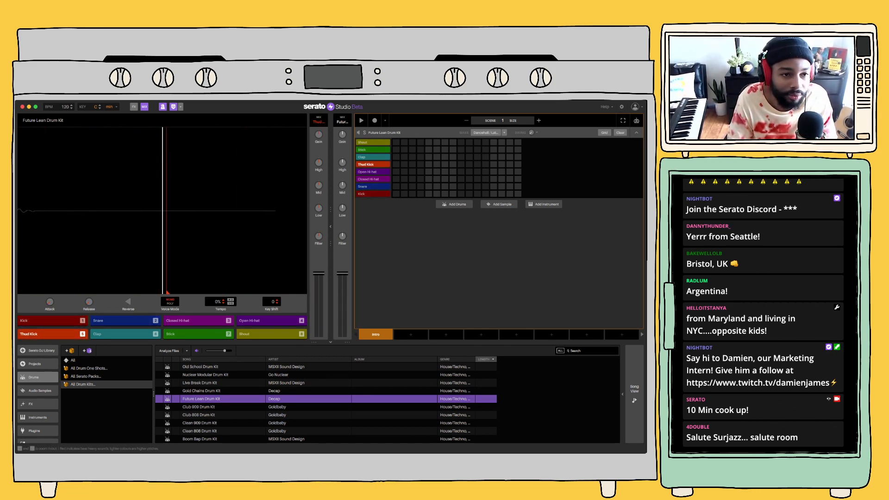
# Try out a short rhythm with the kit's thud kick and snare
pyautogui.press('5')
pyautogui.press('1')
pyautogui.press('2')
pyautogui.press('5')
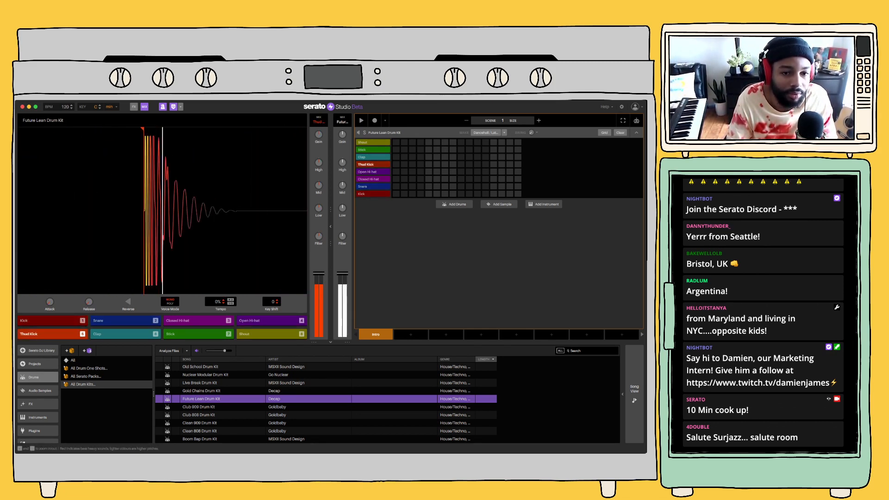
pyautogui.press('2')
pyautogui.press('5')
pyautogui.press('2')
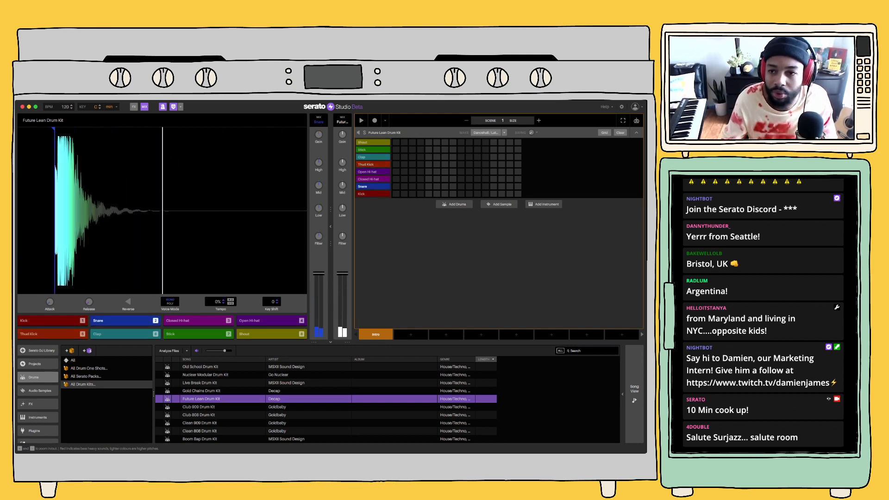
pyautogui.press('2')
# Extend the scene to two bars and tap in a project tempo of 94 BPM
pyautogui.click(538, 121)
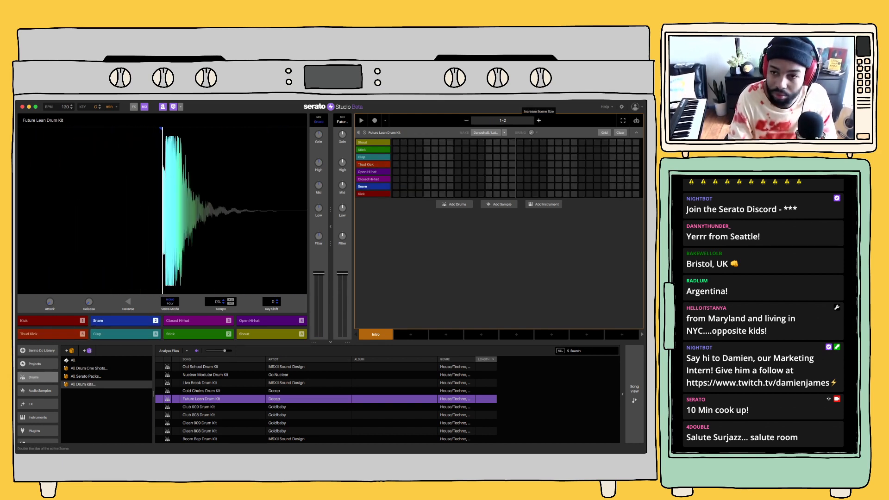
pyautogui.press('5')
pyautogui.press('2')
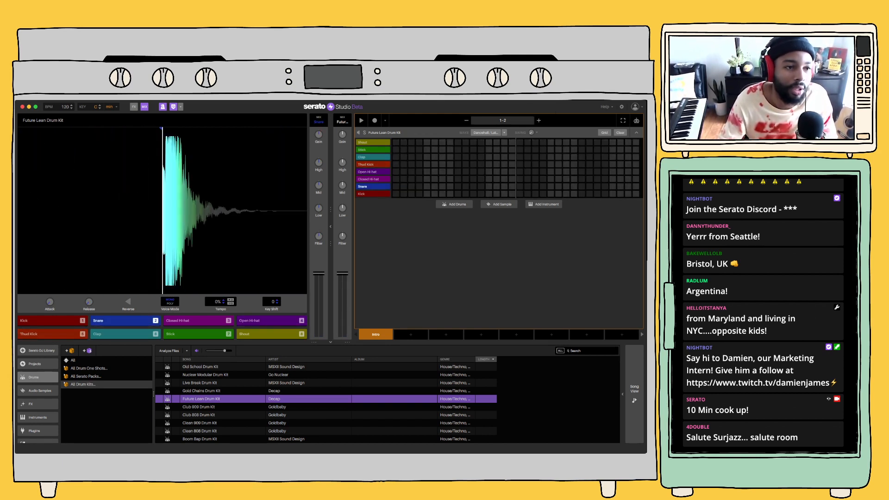
pyautogui.click(48, 106)
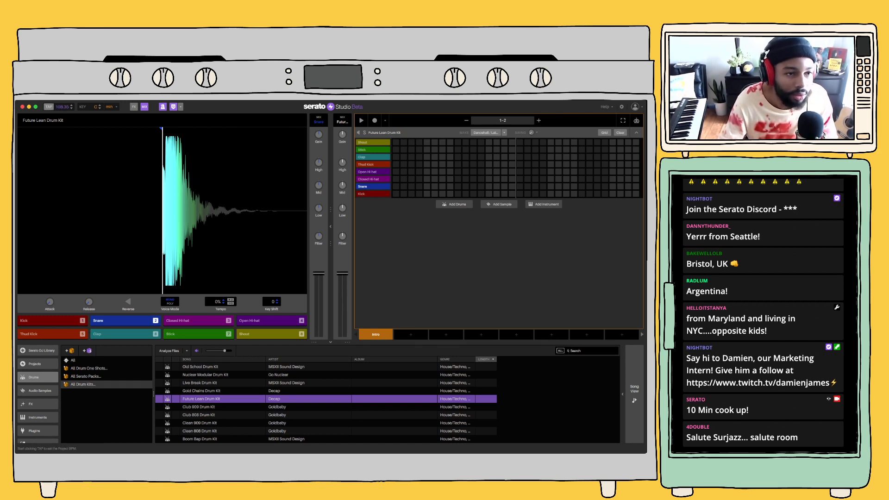
pyautogui.click(48, 107)
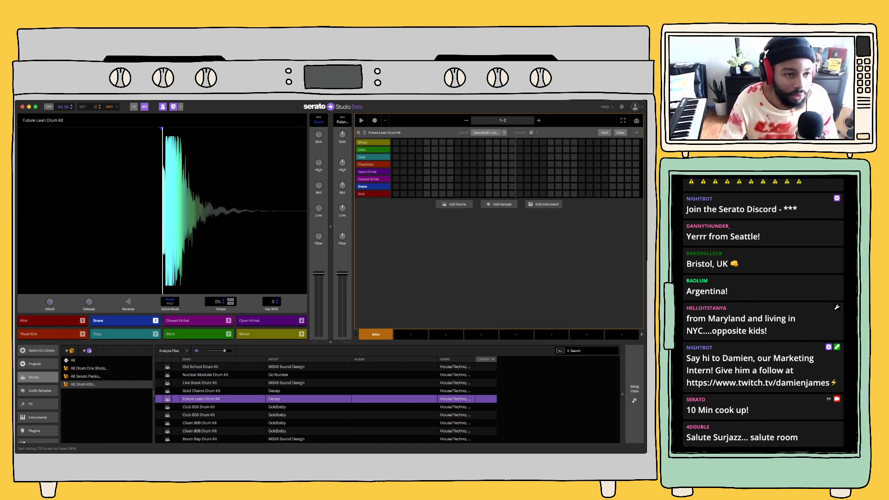
pyautogui.click(48, 107)
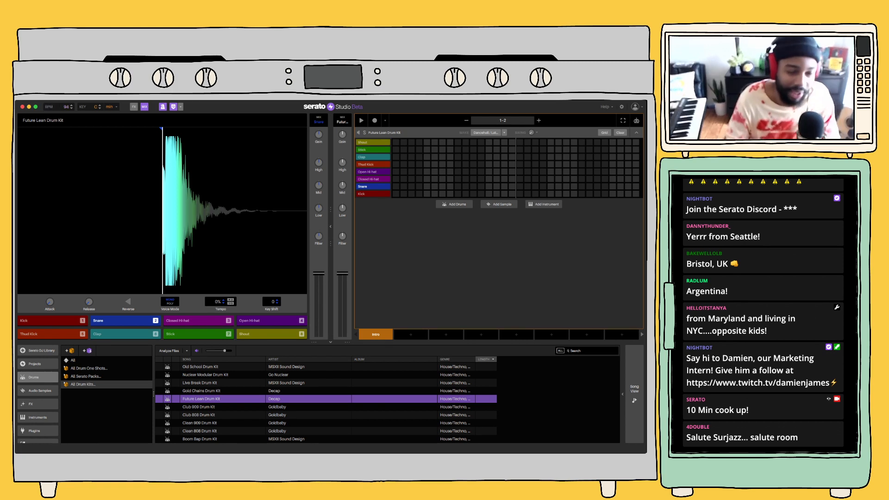
# Rehearse the thud kick and snare pattern at the project tempo while the empty scene plays, then stop playback
pyautogui.press('6')
pyautogui.press('5')
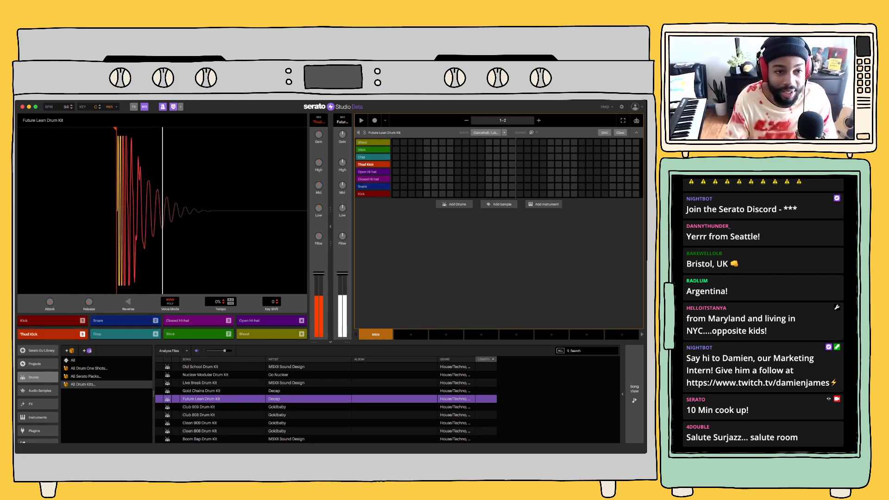
pyautogui.press('5')
pyautogui.press('2')
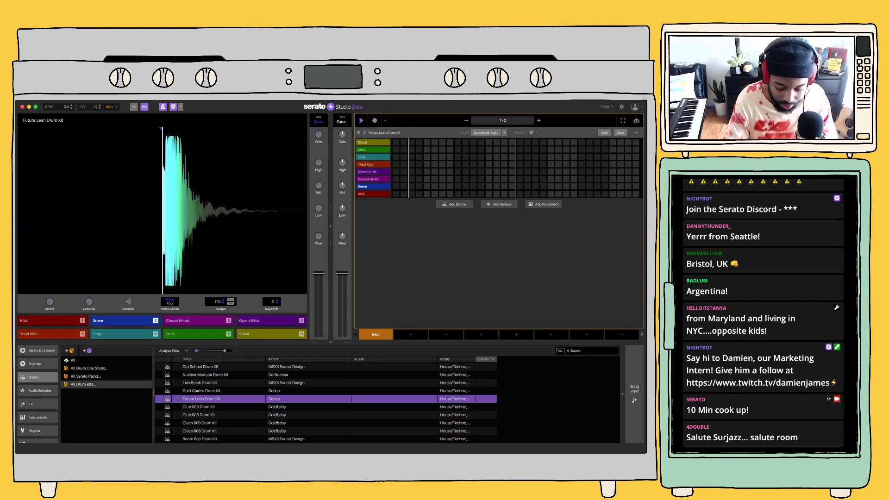
pyautogui.press('5')
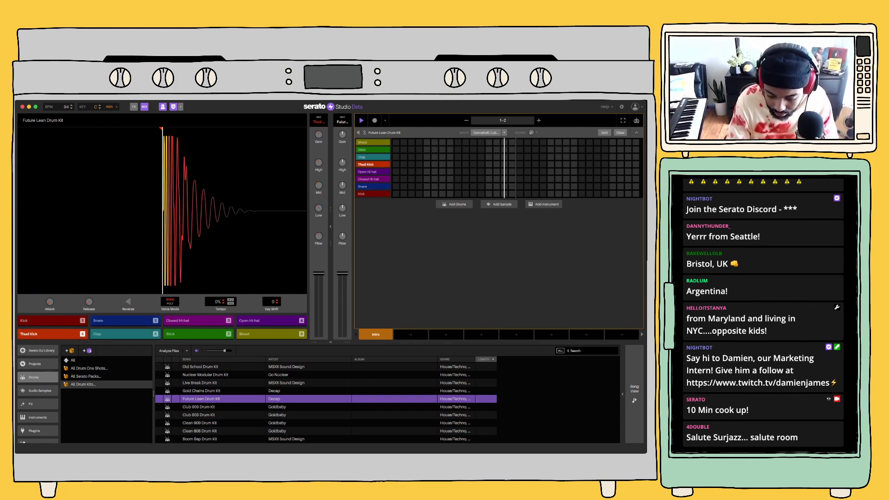
pyautogui.press('2')
pyautogui.press('5')
pyautogui.press('5')
pyautogui.press('5')
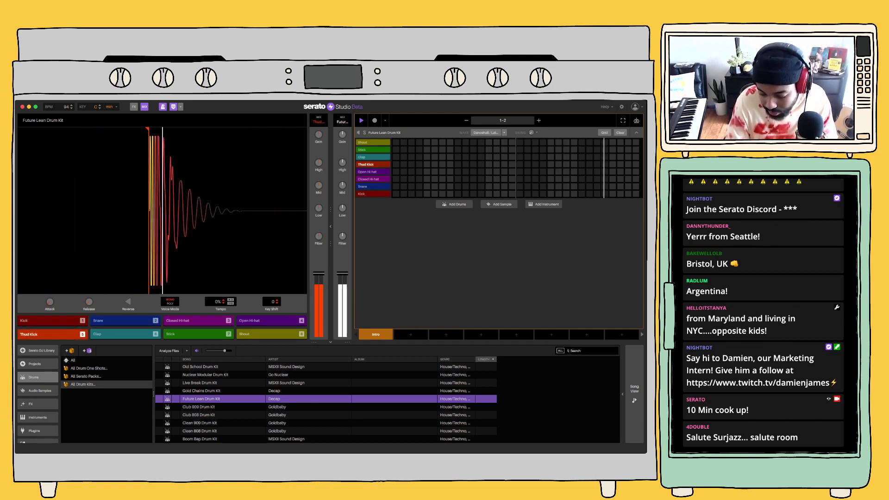
pyautogui.press('2')
pyautogui.press('5')
pyautogui.press('2')
pyautogui.press('5')
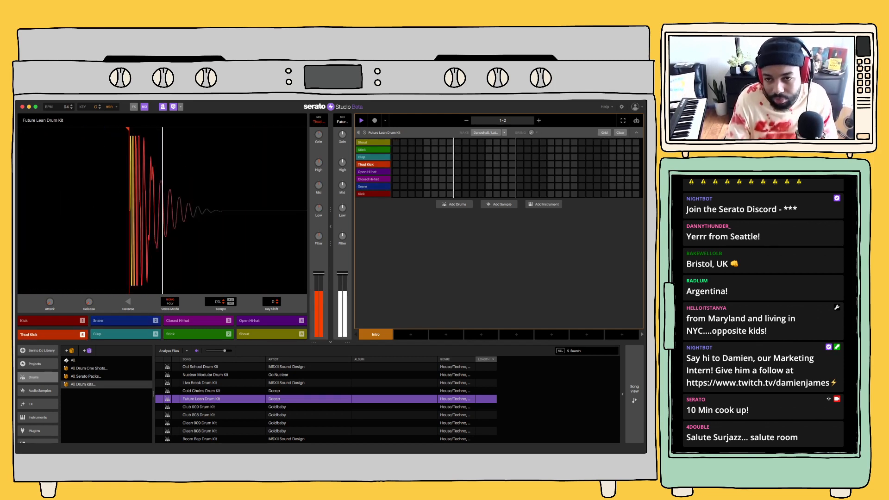
pyautogui.press('2')
pyautogui.press('space')
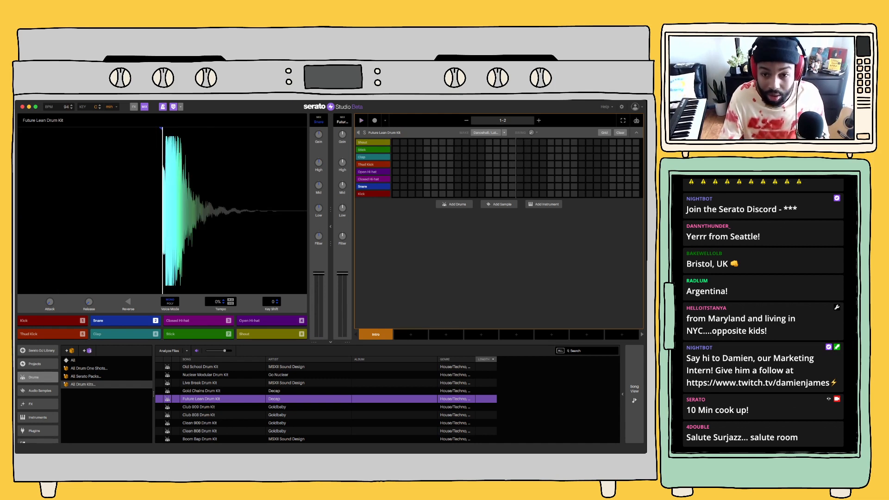
# Record a syncopated pattern into both bars, with thud kicks around a snare on steps 5 and 13 of each bar
pyautogui.press('4')
pyautogui.press('5')
pyautogui.click(375, 121)
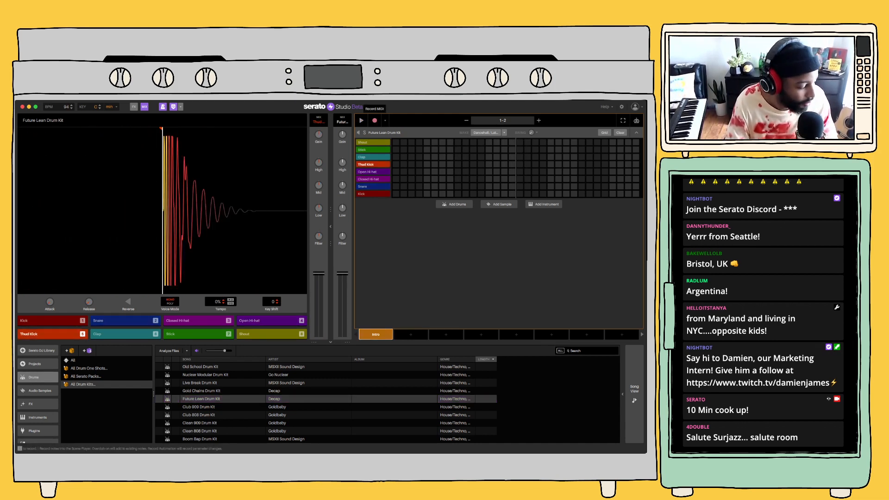
pyautogui.press('5')
pyautogui.press('5')
pyautogui.press('5')
pyautogui.press('2')
pyautogui.press('5')
pyautogui.press('5')
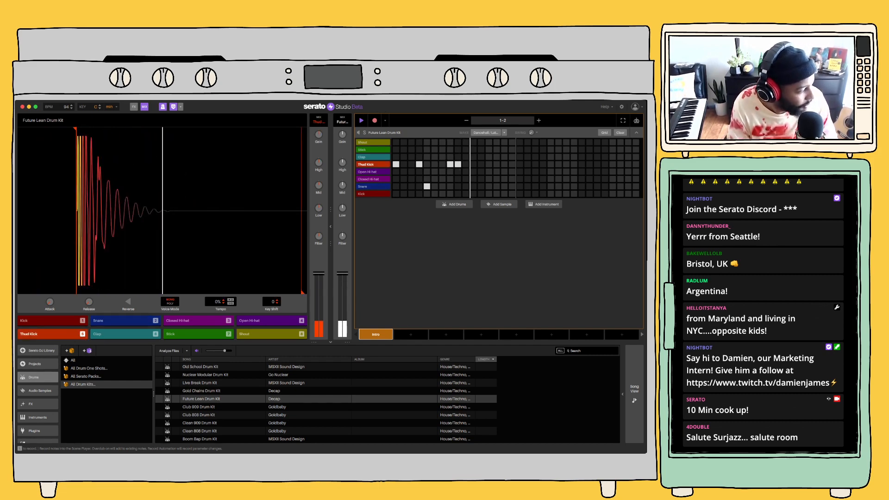
pyautogui.press('5')
pyautogui.press('2')
pyautogui.press('5')
pyautogui.press('5')
pyautogui.press('5')
pyautogui.press('2')
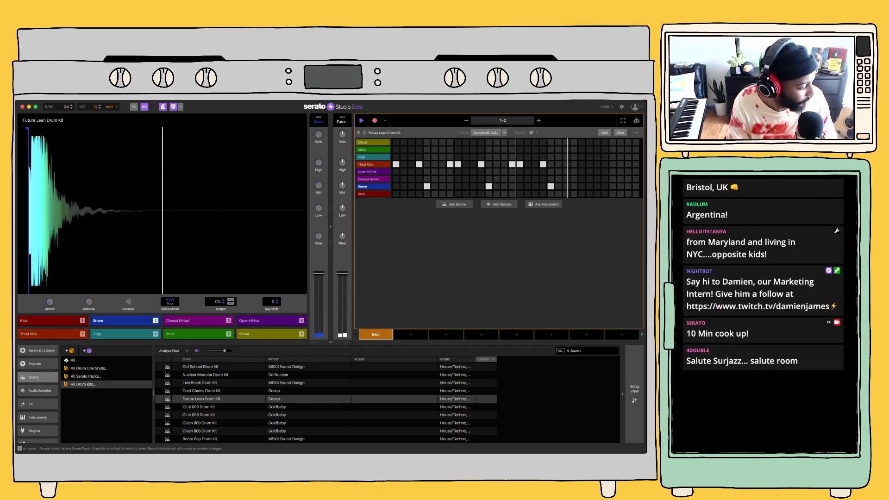
pyautogui.press('5')
pyautogui.press('5')
pyautogui.press('5')
pyautogui.press('2')
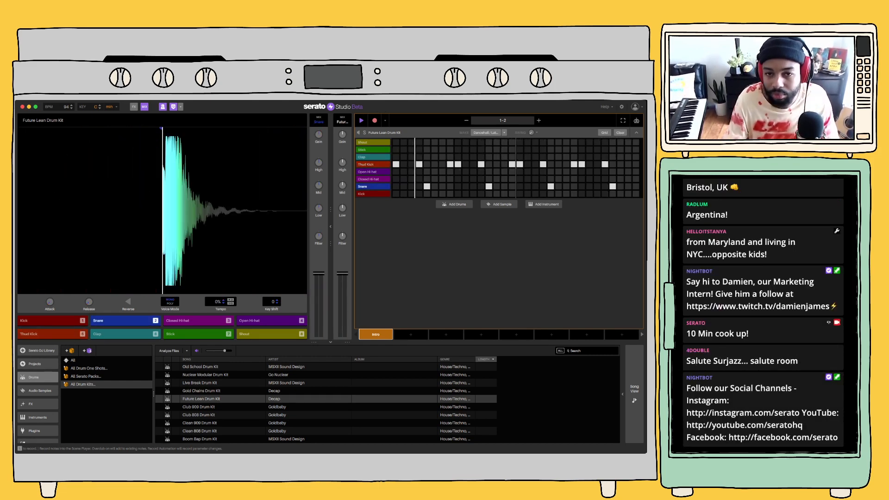
# Add a thud kick on step 14 of the second bar and play back the drum pattern
pyautogui.press('7')
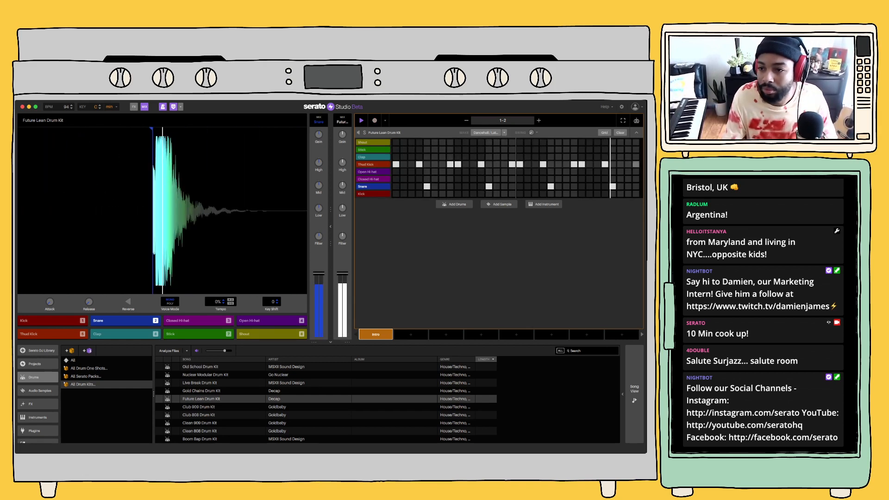
pyautogui.press('space')
pyautogui.press('space')
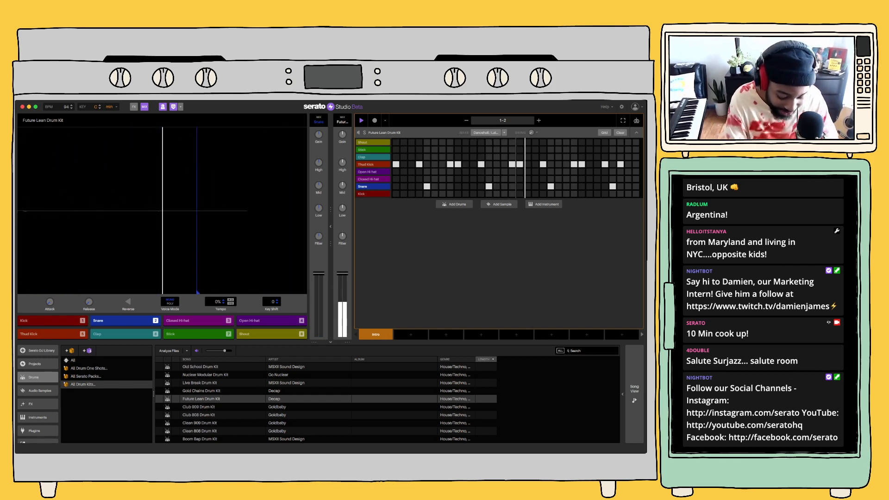
# Record closed hi-hats one step before every snare, plus one on step 14 of the second bar
pyautogui.press('3')
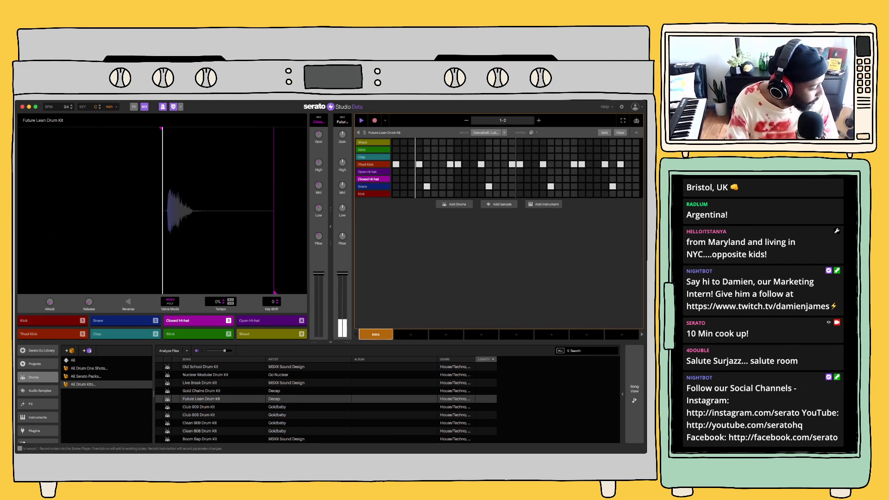
pyautogui.press('3')
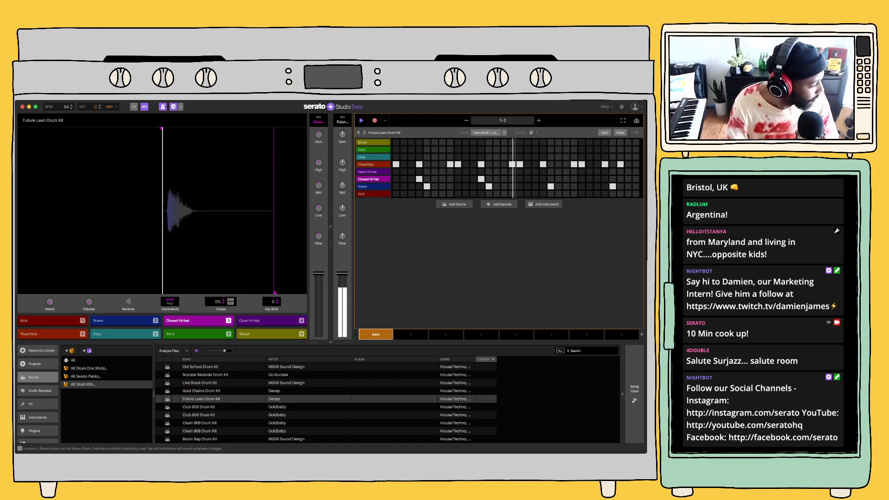
pyautogui.press('3')
pyautogui.press('3')
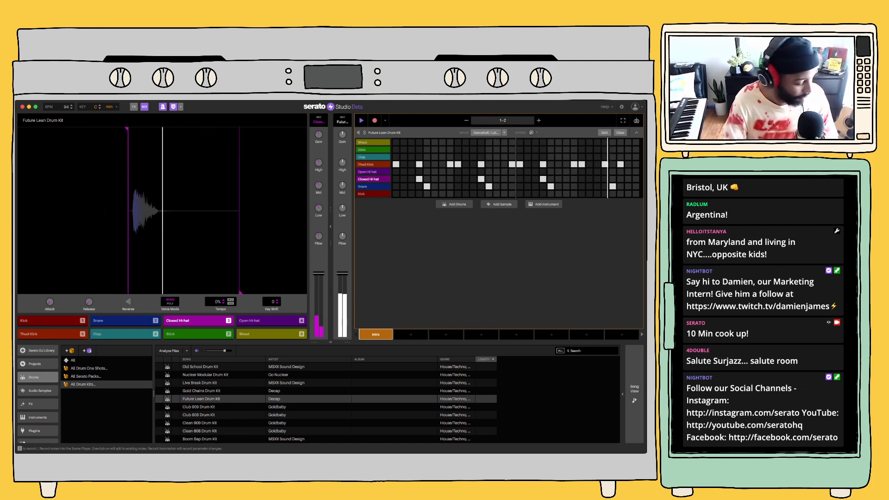
pyautogui.press('3')
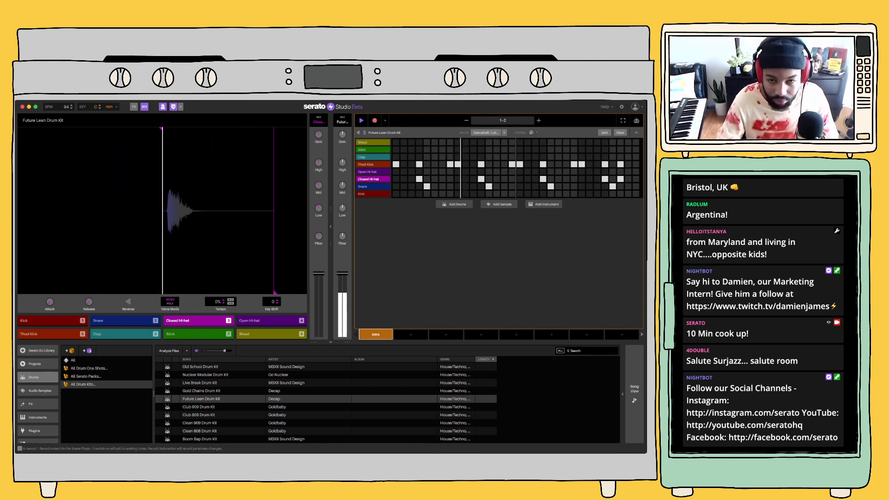
# Try the open hi-hat and stick sounds, and record a shout on the last step of the second bar
pyautogui.press('2')
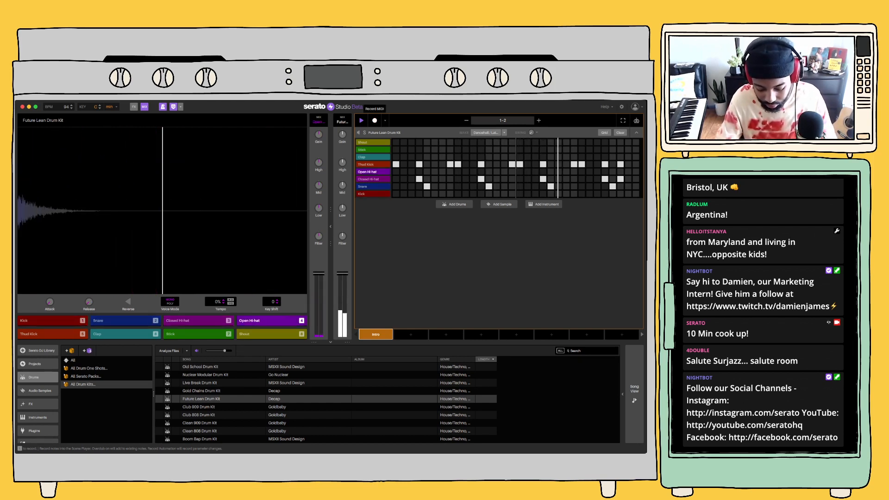
pyautogui.press('7')
pyautogui.press('8')
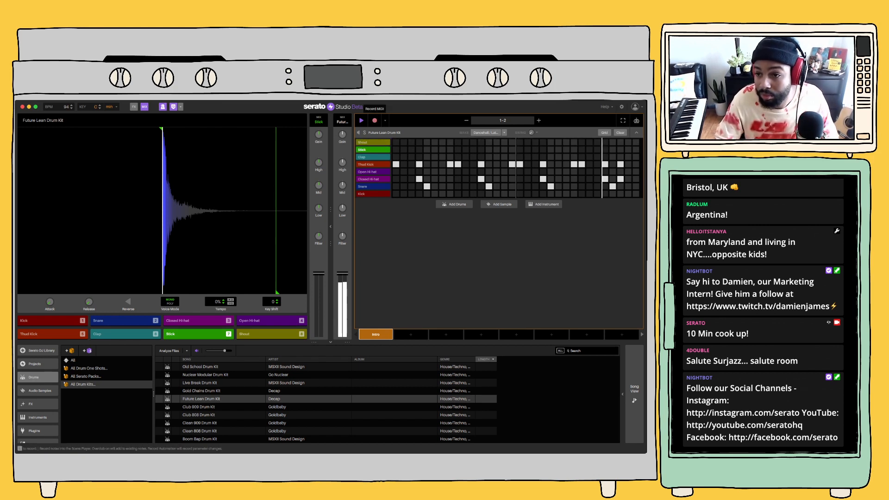
pyautogui.press('8')
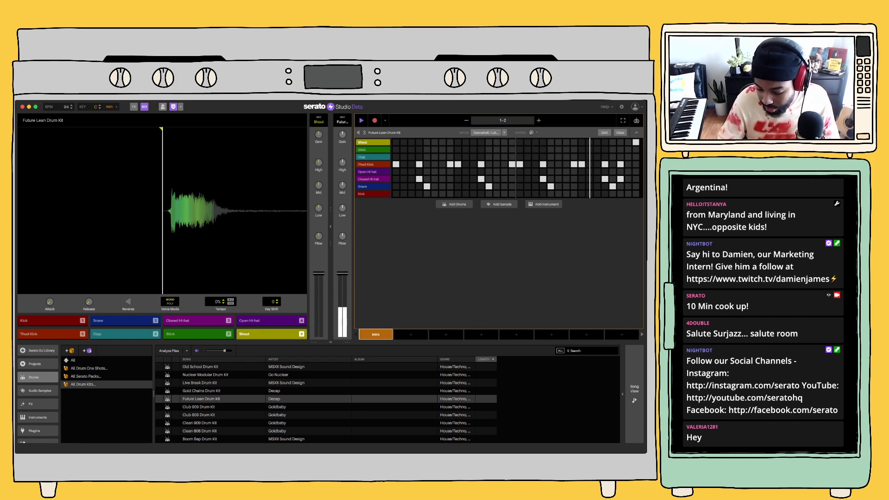
# Browse the external drive's Drums folder to MUSIC LOOPS and open its DDS sample collection
pyautogui.scroll(-2, 38, 393)
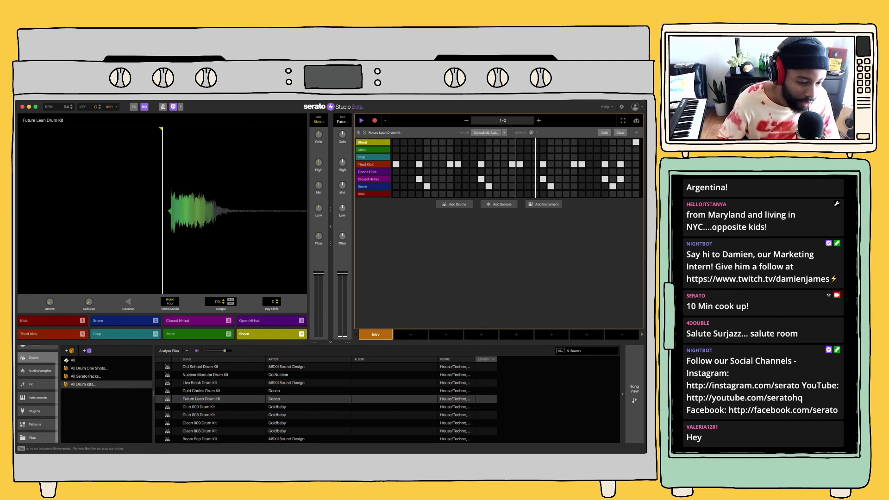
pyautogui.click(38, 437)
pyautogui.click(88, 397)
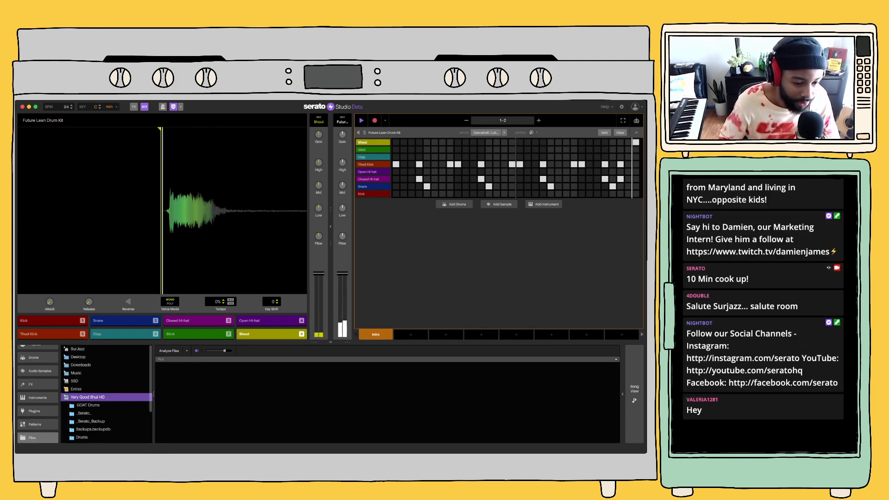
pyautogui.scroll(-3, 87, 398)
pyautogui.click(82, 392)
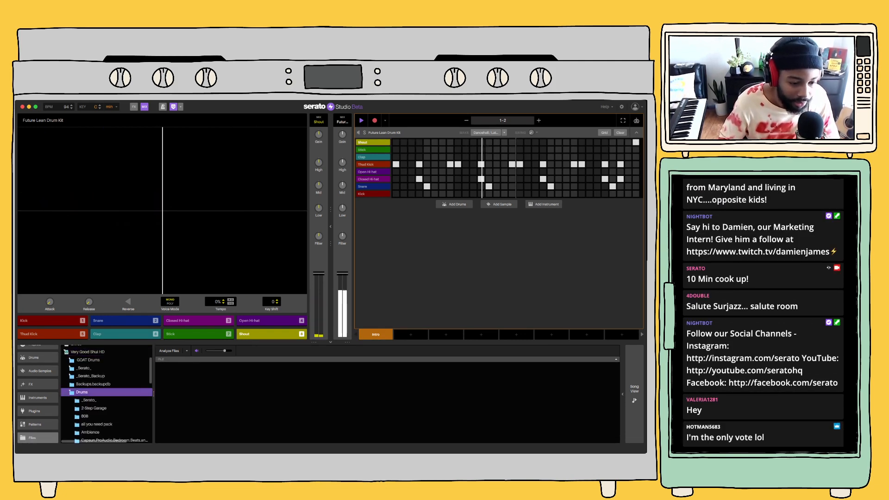
pyautogui.scroll(-4, 82, 392)
pyautogui.scroll(-3, 93, 396)
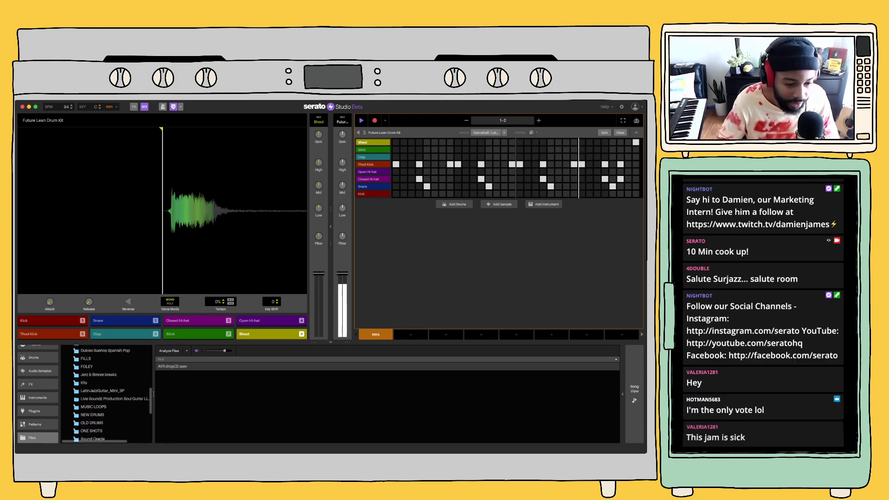
pyautogui.click(94, 396)
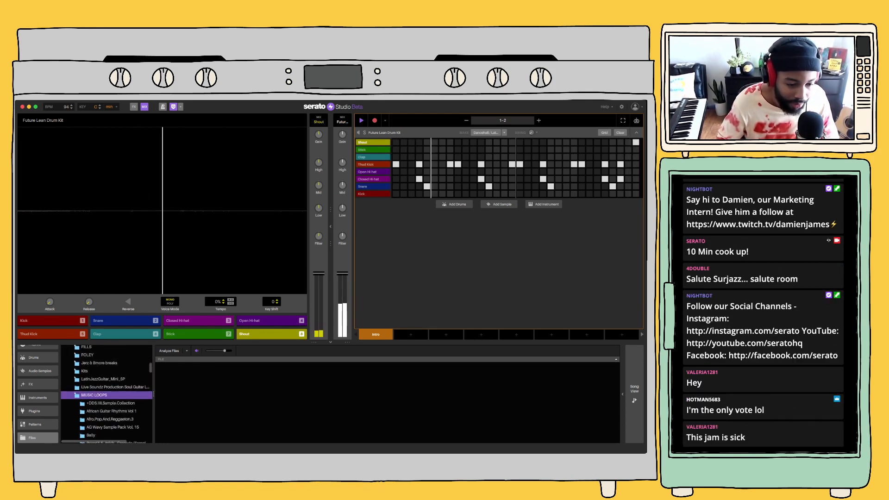
pyautogui.click(111, 404)
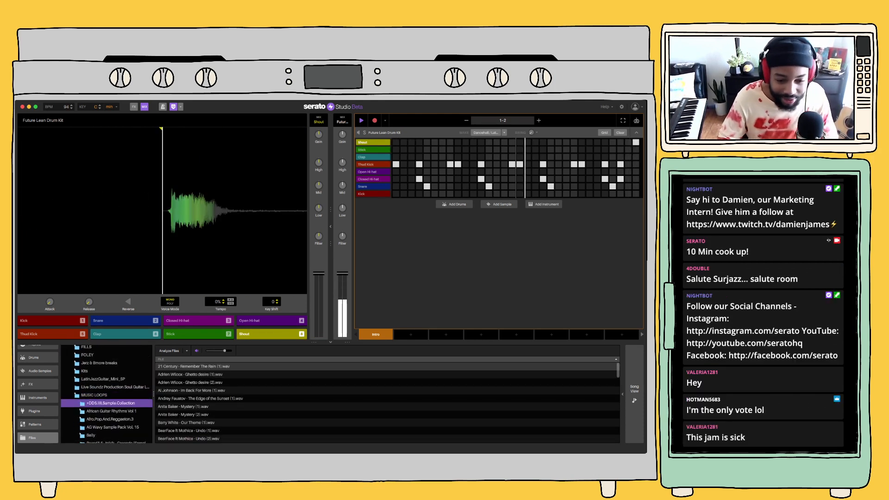
# Load Al Johnson - Im Back For More (1).wav from the sample collection as a new sample deck
pyautogui.press('Tab')
pyautogui.press('Down')
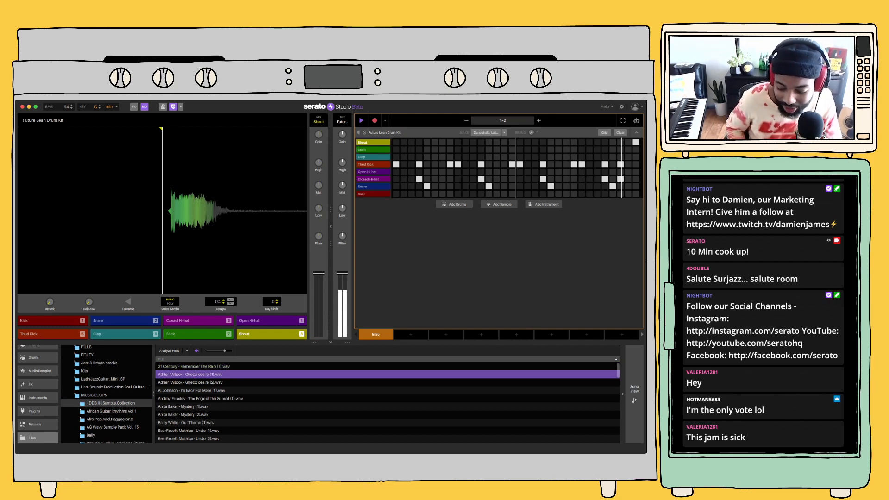
pyautogui.press('Down')
pyautogui.press('Down')
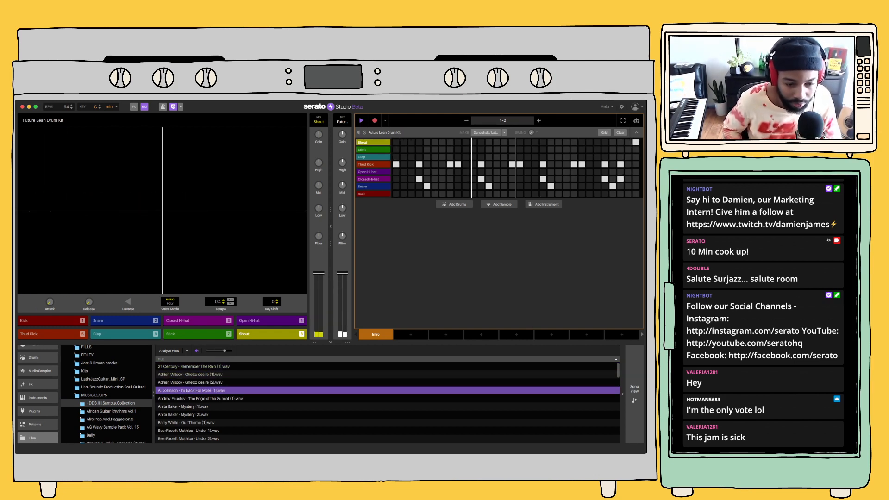
pyautogui.press('Up')
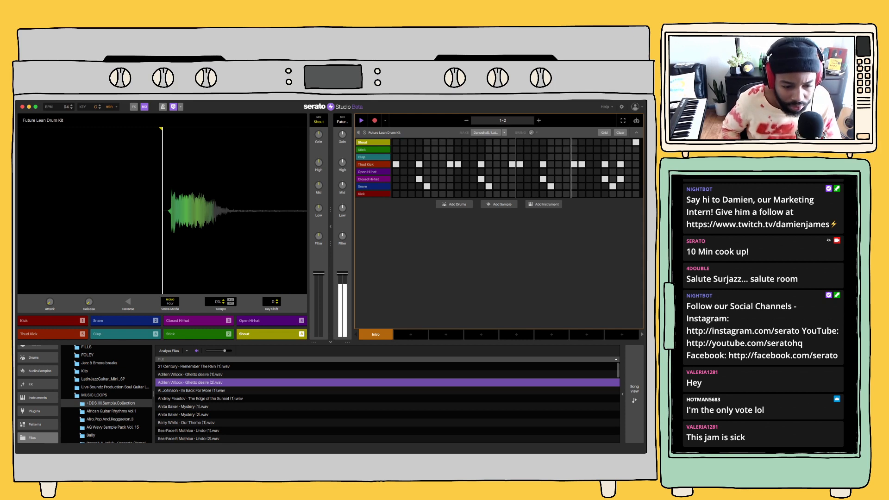
pyautogui.press('Down')
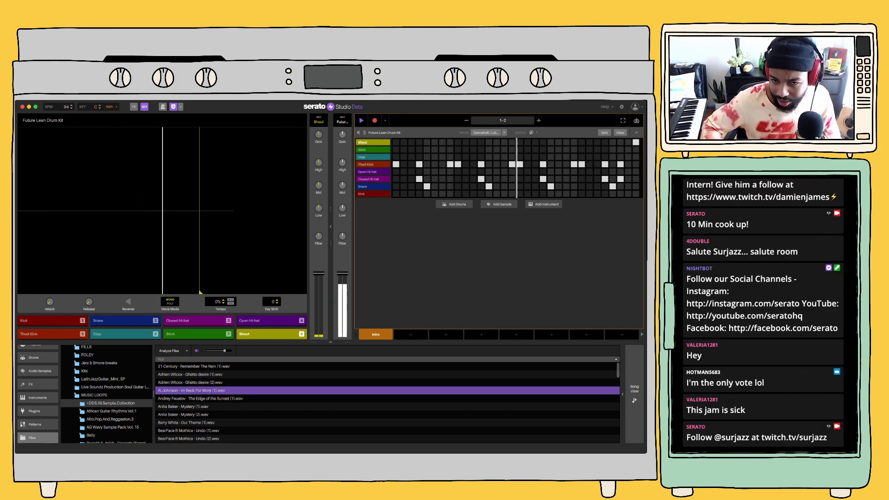
pyautogui.press('Return')
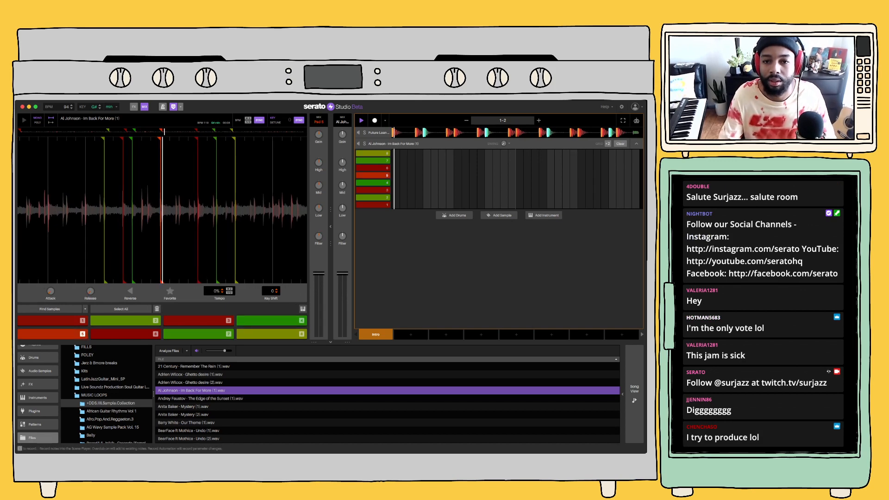
# Record sample pads 5 and 4, and adjust the notes so pad 5 fills the first bar and pad 4 the second
pyautogui.click(374, 121)
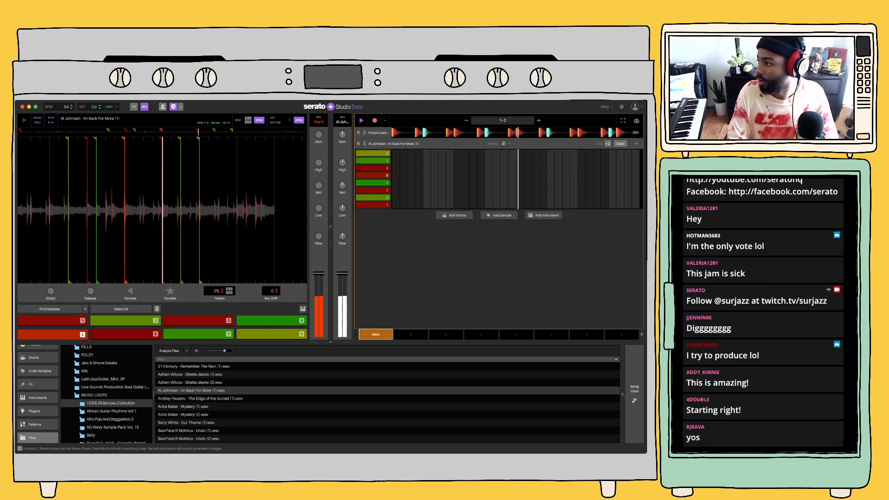
pyautogui.press('4')
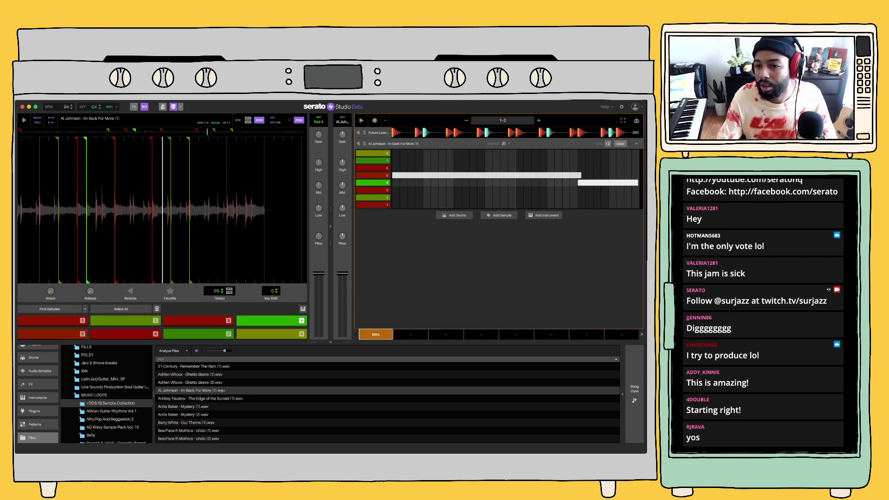
pyautogui.moveTo(580, 175); pyautogui.dragTo(523, 176)
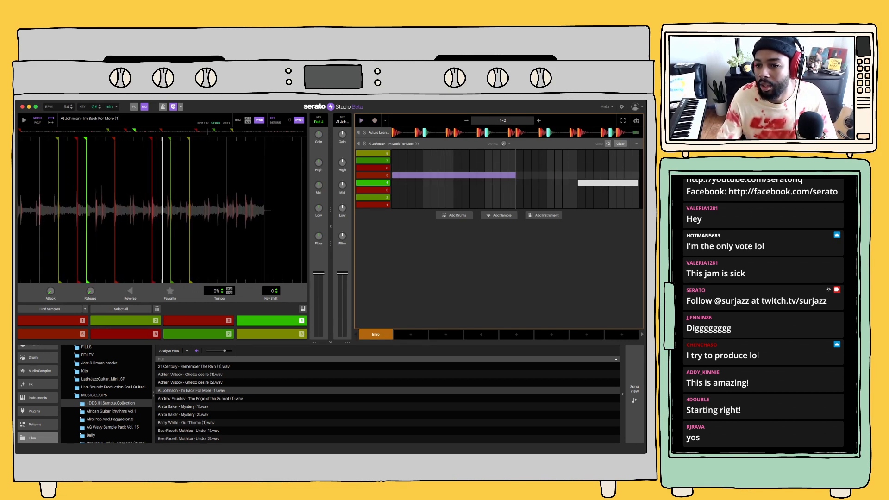
pyautogui.moveTo(578, 183); pyautogui.dragTo(516, 182)
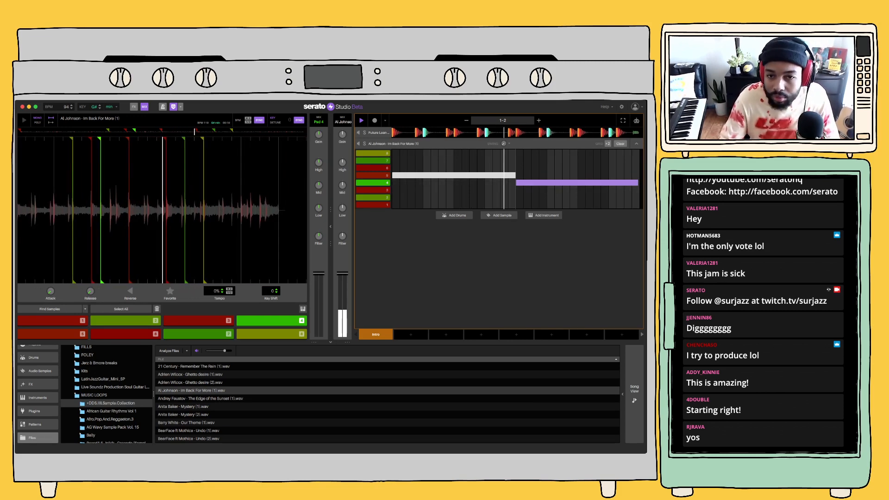
# Show the effects for the Future Lean Drum Kit deck and search the plugins for "dec"
pyautogui.click(379, 133)
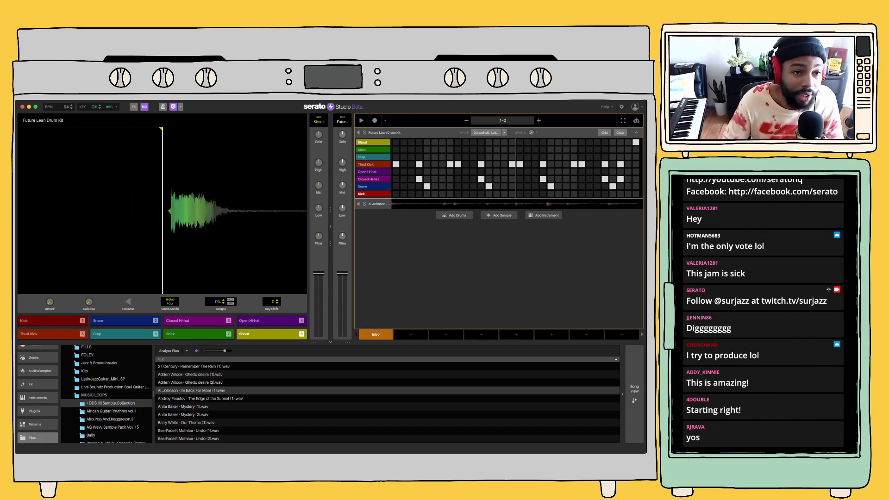
pyautogui.click(134, 106)
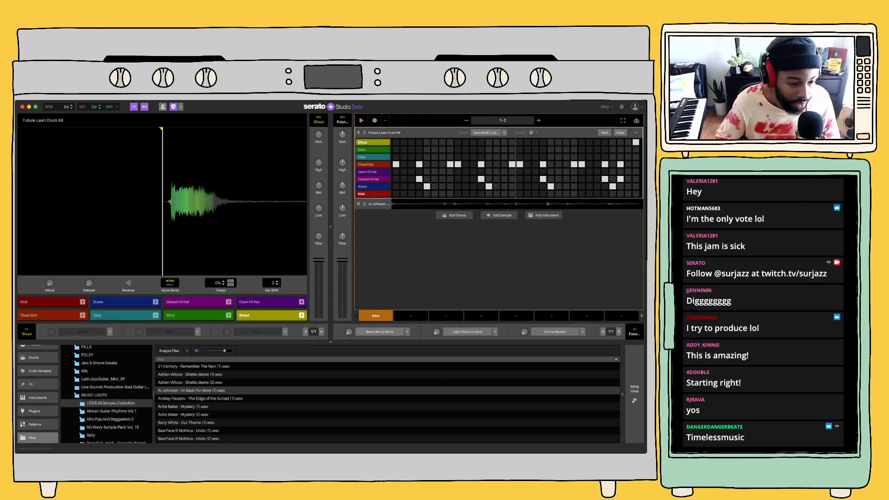
pyautogui.click(38, 411)
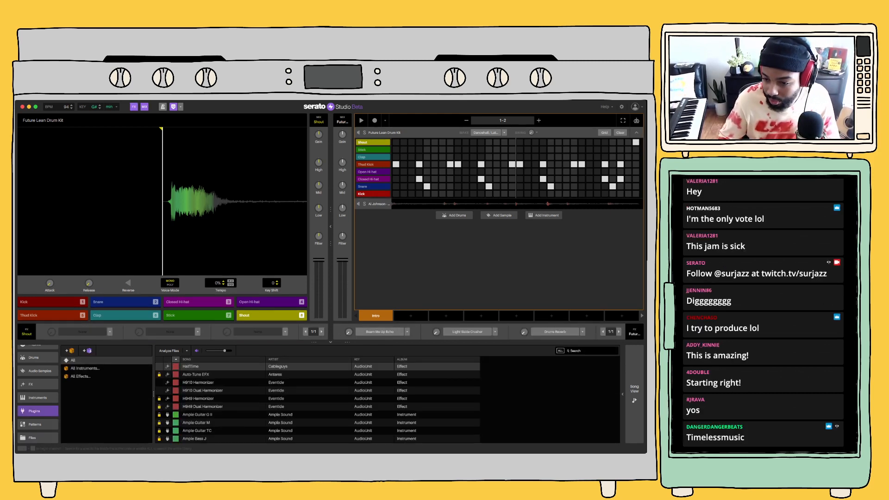
pyautogui.click(587, 351)
pyautogui.write('dec')
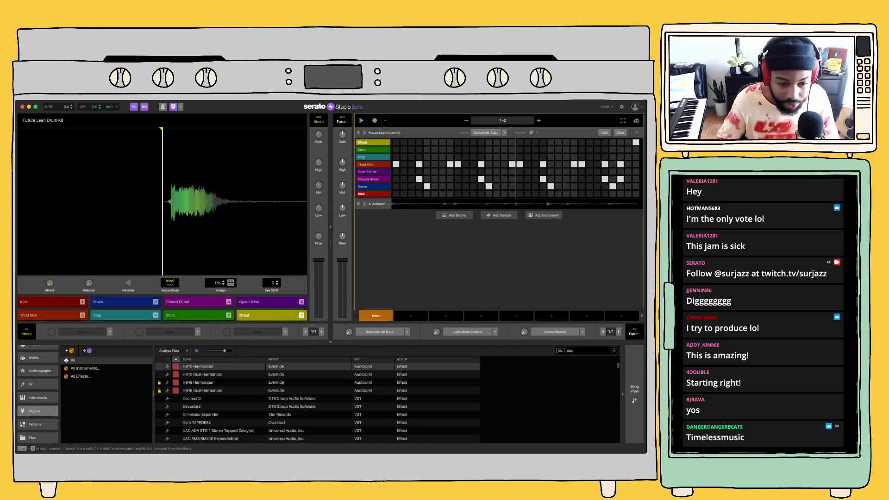
pyautogui.press('Return')
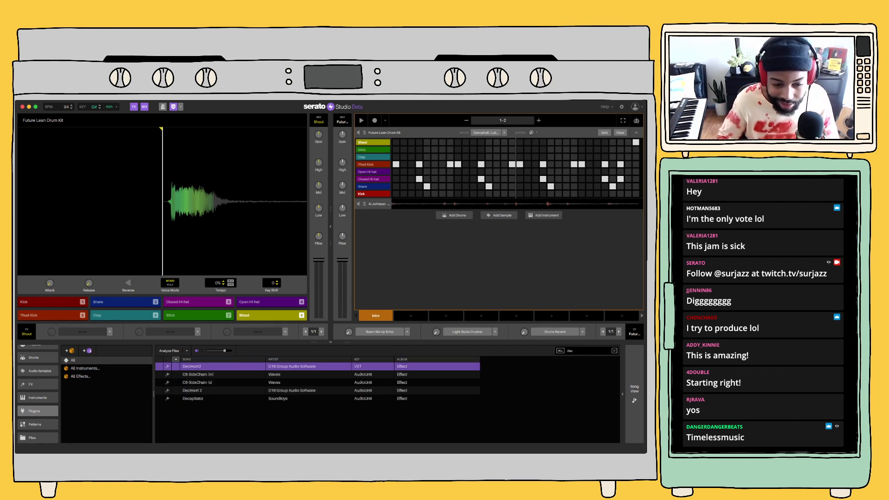
# Try Decapitator in the drum kit's first effect slot and replace it with Decimort 2
pyautogui.click(192, 399)
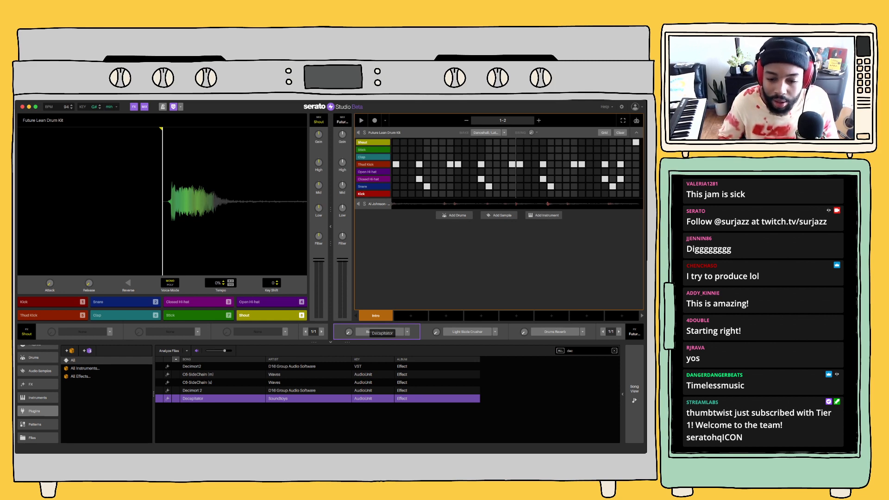
pyautogui.moveTo(382, 333); pyautogui.dragTo(382, 333)
pyautogui.press('space')
pyautogui.click(202, 390)
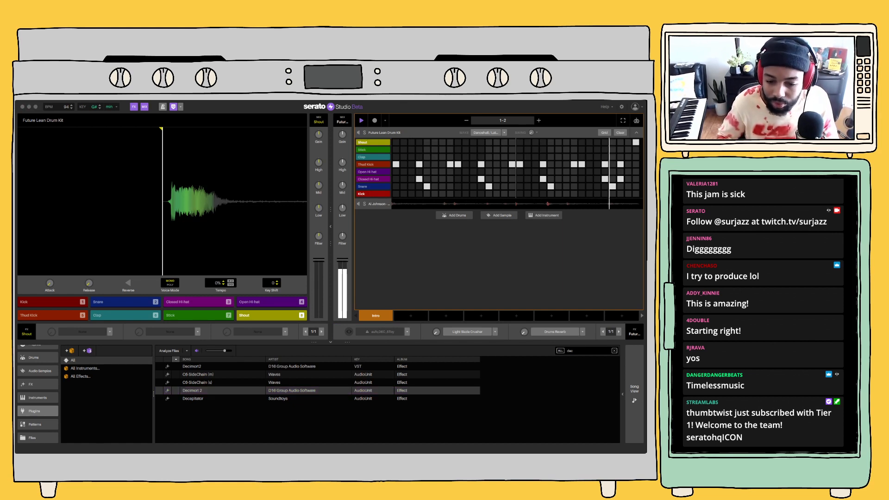
pyautogui.moveTo(202, 390); pyautogui.dragTo(378, 330)
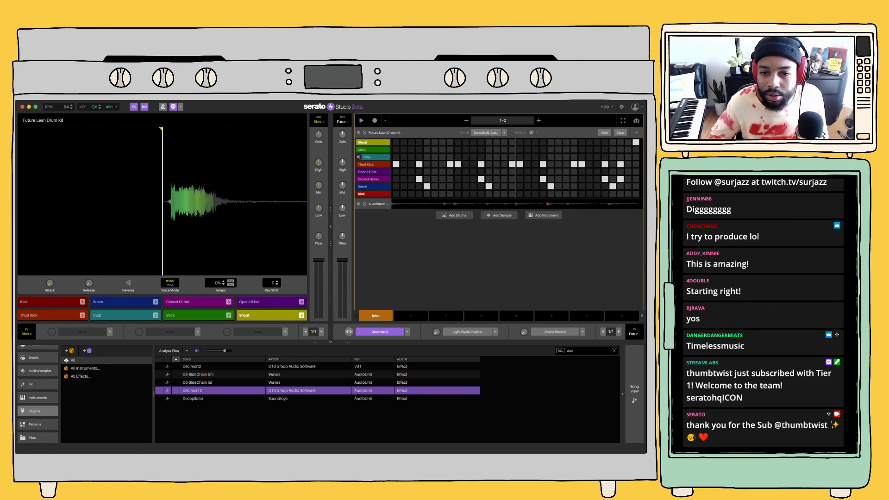
# Set the snare's key shift to -2, auditioning lower values while the beat plays
pyautogui.click(379, 187)
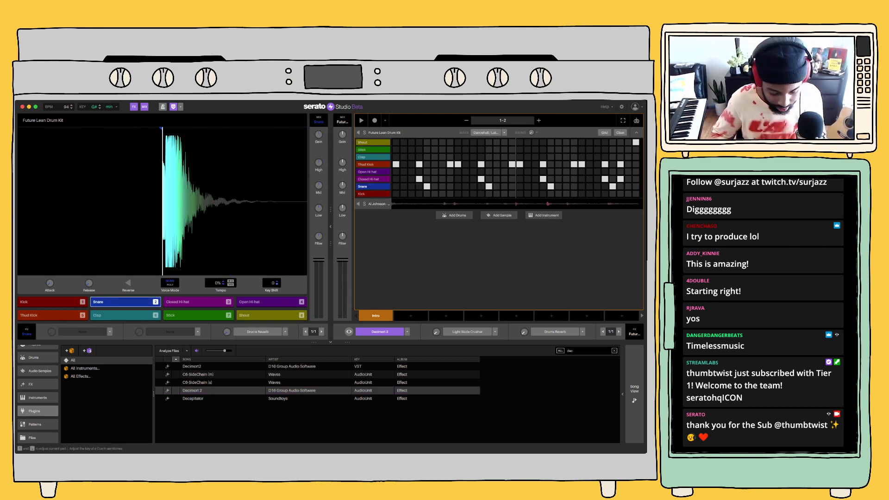
pyautogui.click(277, 284)
pyautogui.click(277, 284)
pyautogui.click(276, 284)
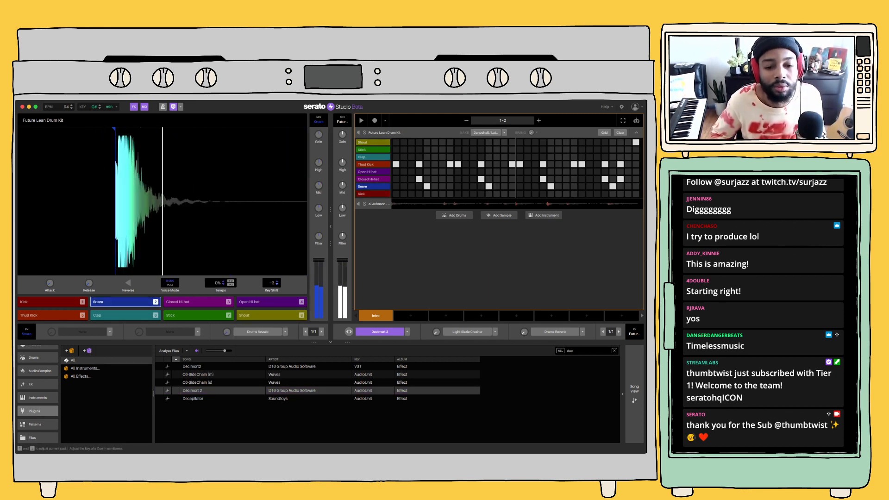
pyautogui.click(276, 285)
pyautogui.press('space')
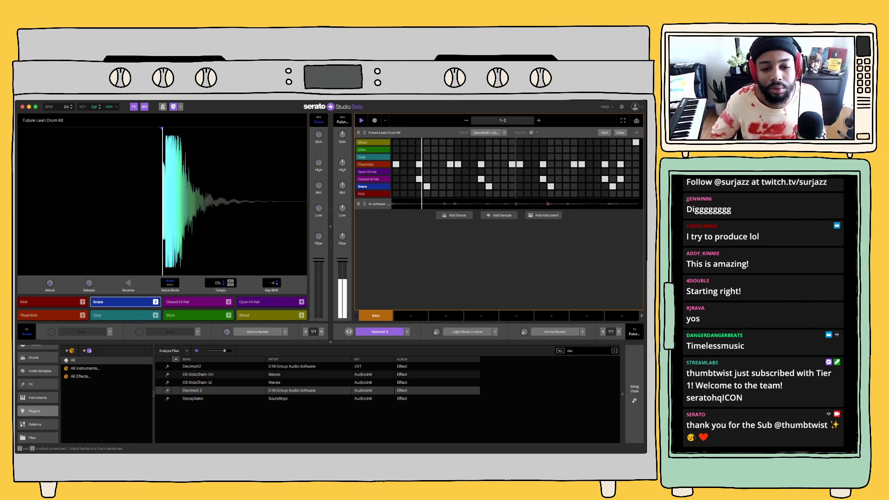
pyautogui.click(277, 284)
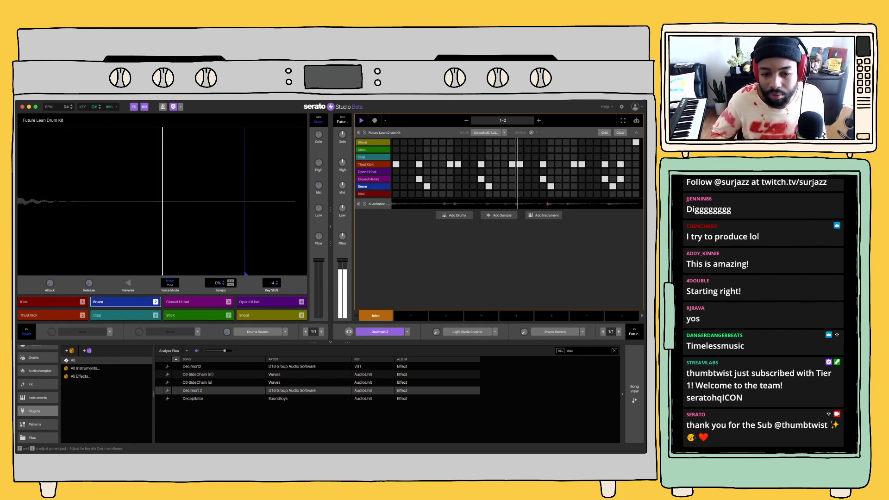
pyautogui.click(277, 281)
pyautogui.click(277, 281)
pyautogui.click(277, 281)
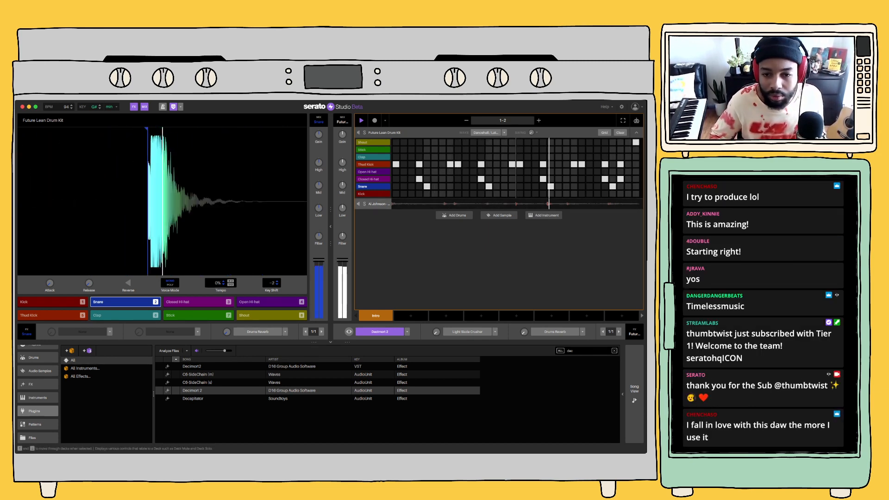
# Duplicate the Al Johnson sample deck and replace the copy's sequence with pad 8 recorded across the first bar
pyautogui.click(378, 203)
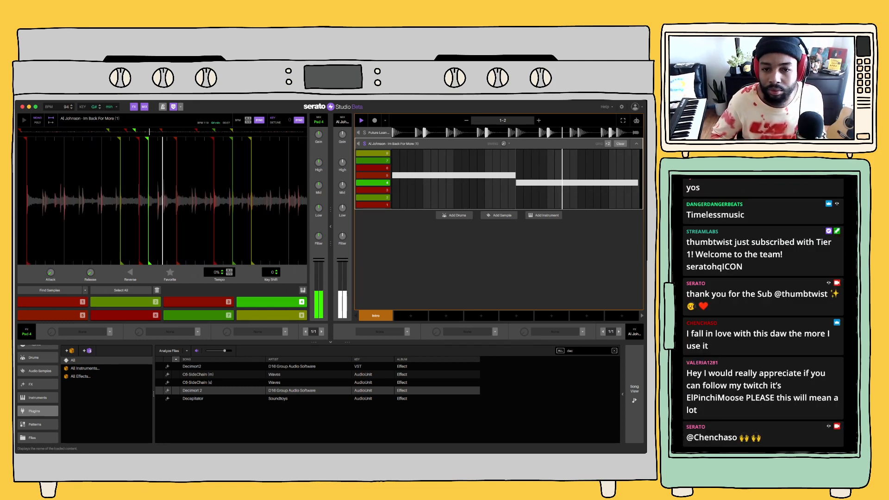
pyautogui.press('super+d')
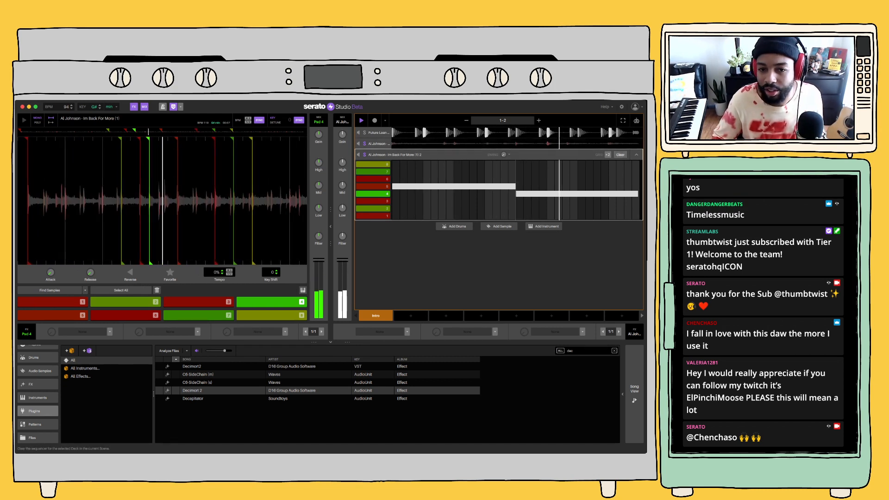
pyautogui.click(621, 155)
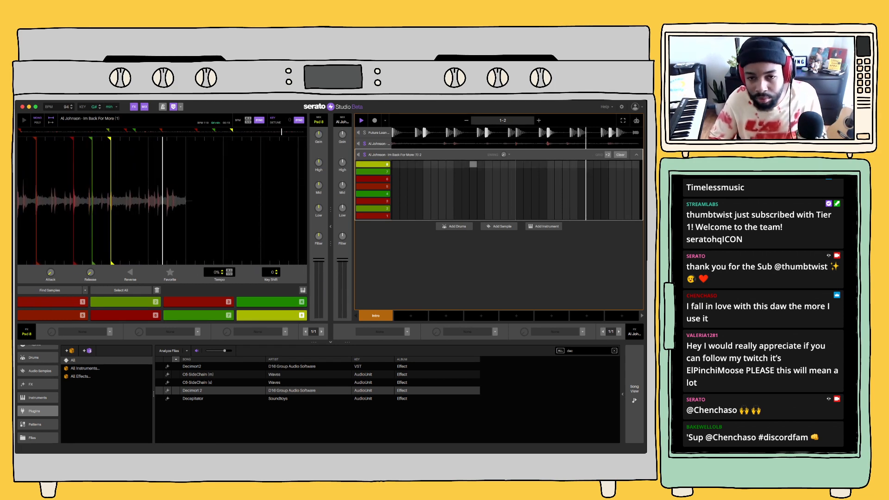
pyautogui.click(375, 120)
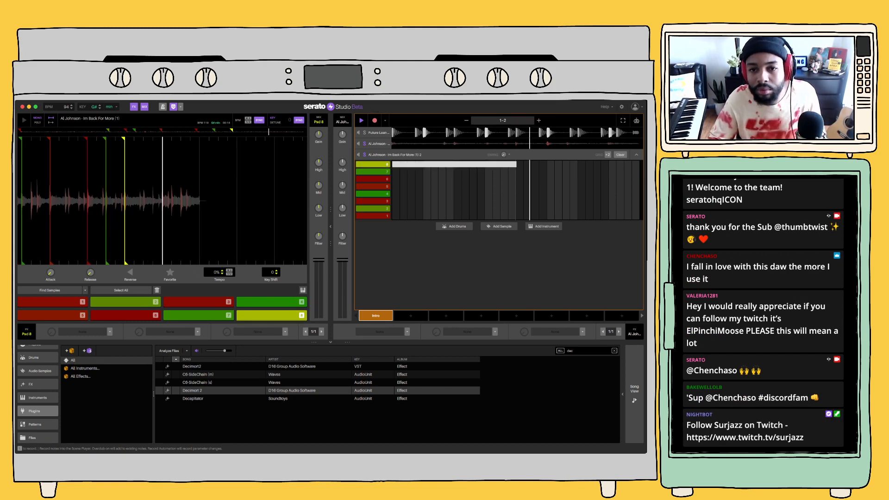
pyautogui.click(375, 121)
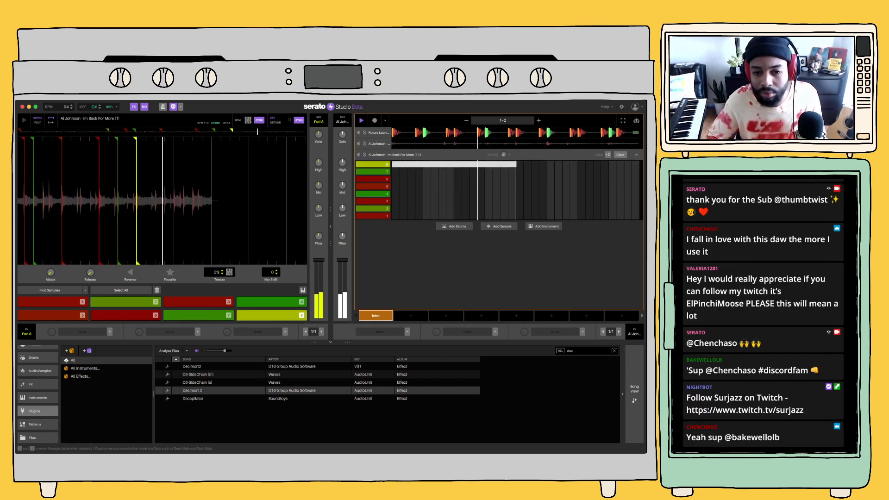
# Adjust the Low EQ and apply low-pass filtering on the duplicated sample deck, and stop playback
pyautogui.click(364, 155)
pyautogui.press('space')
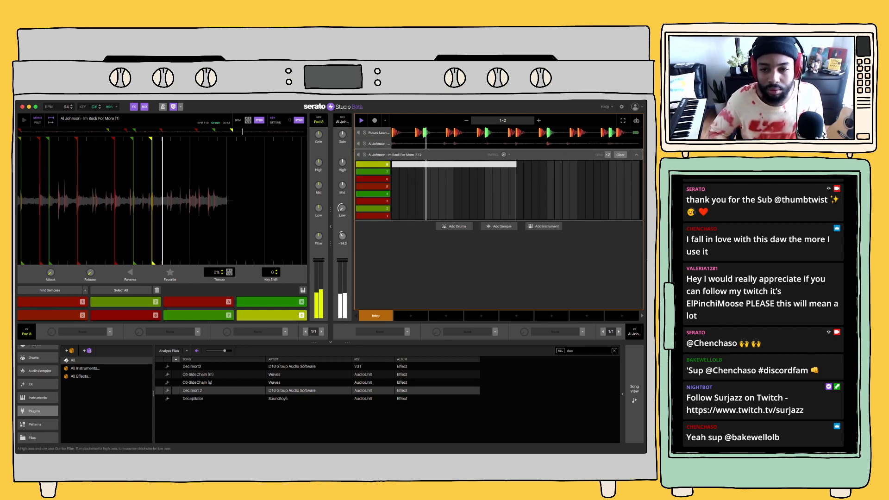
pyautogui.press('space')
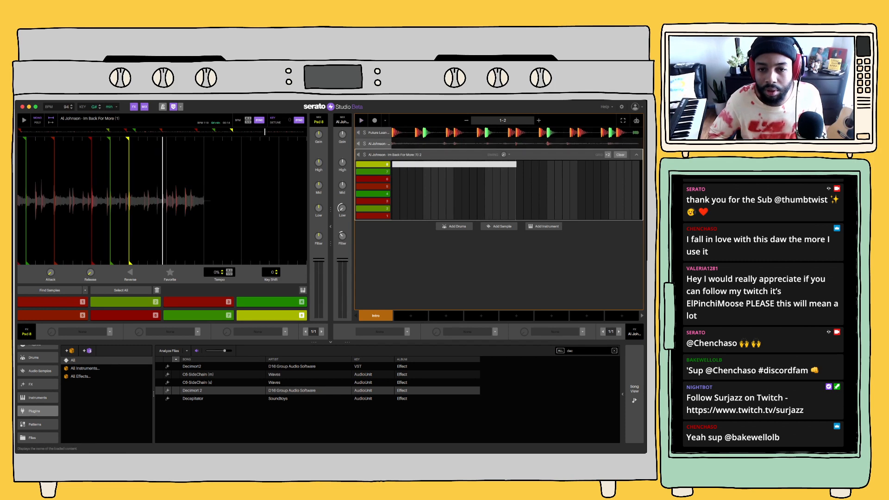
# Apply low-pass filtering to the original Al Johnson sample deck while the beat plays, and collapse its sequence
pyautogui.press('space')
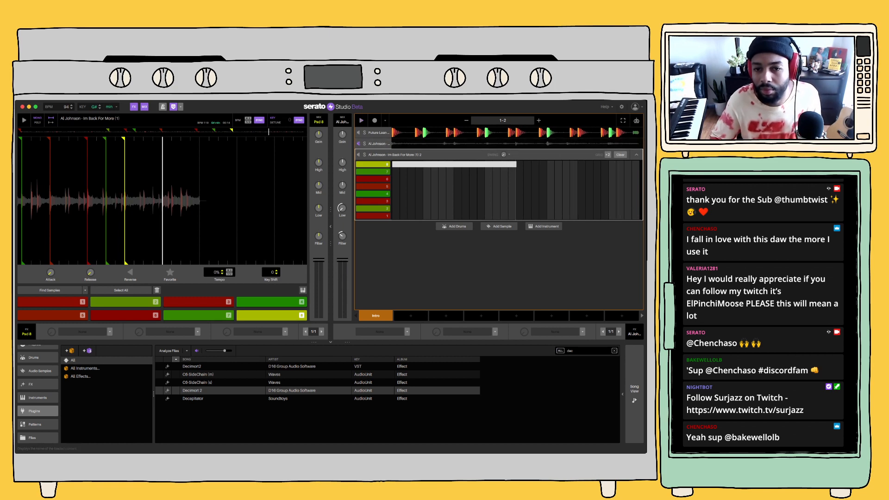
pyautogui.click(378, 144)
pyautogui.click(443, 175)
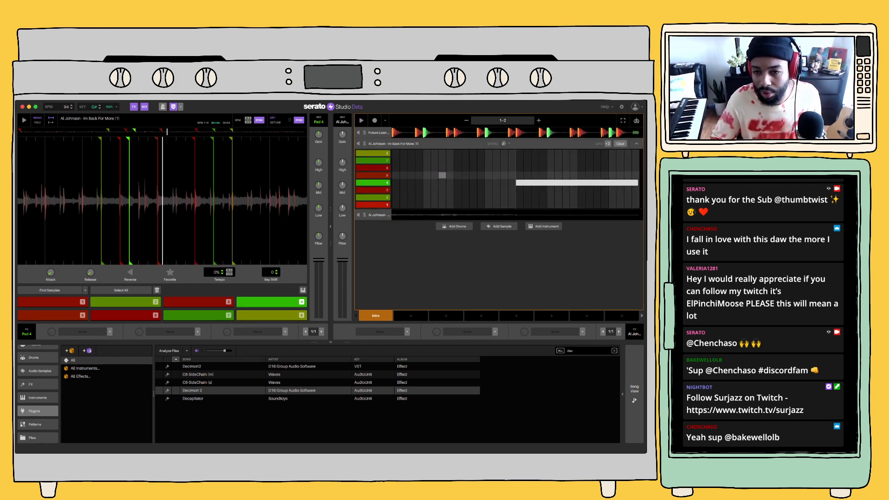
pyautogui.press('space')
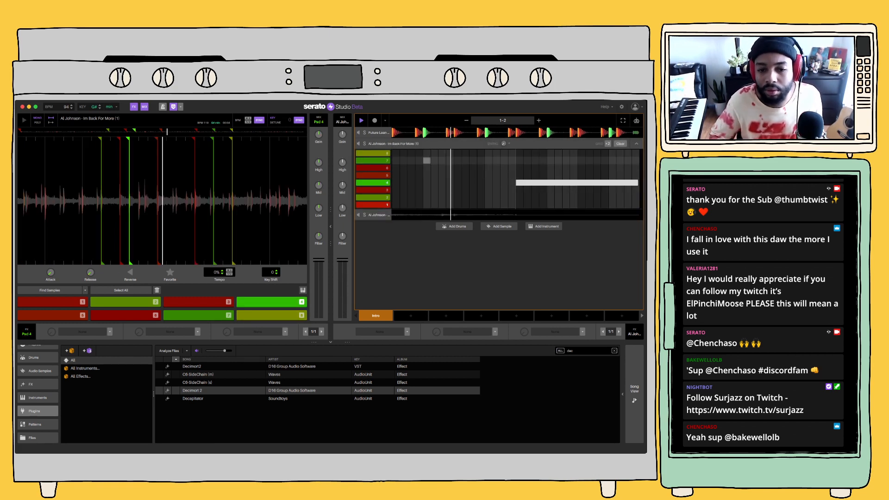
pyautogui.moveTo(342, 236); pyautogui.dragTo(342, 248)
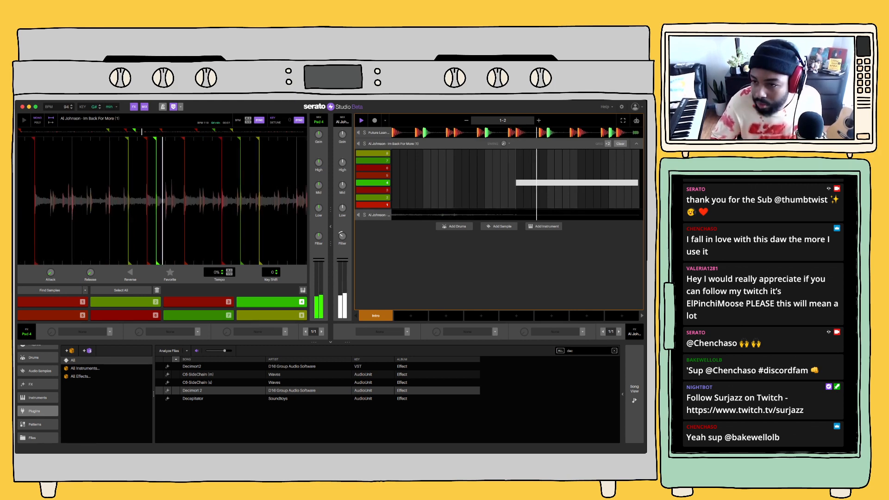
pyautogui.click(636, 143)
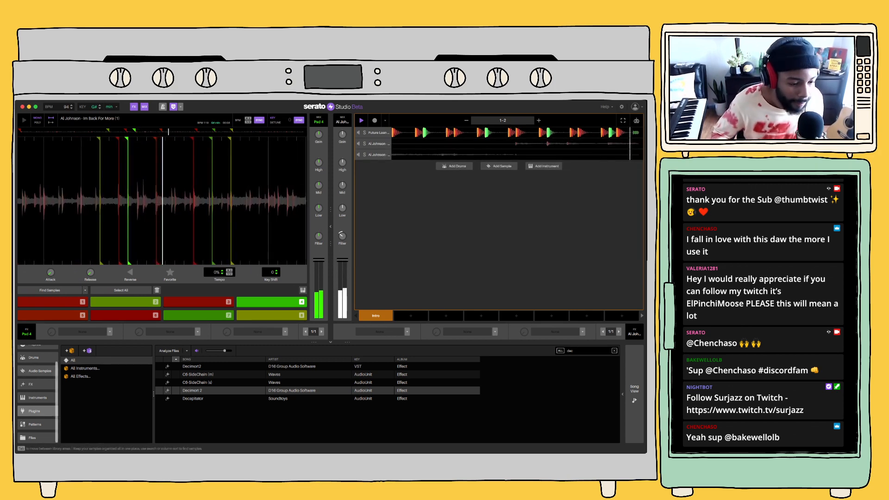
# Browse the lead instruments over the playing beat and load Fantasy Lead as a new instrument deck
pyautogui.click(38, 398)
pyautogui.click(77, 417)
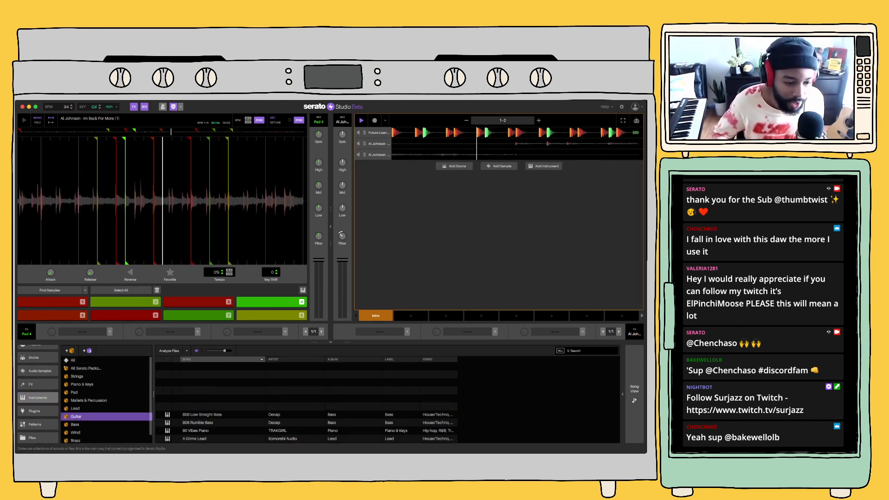
pyautogui.click(76, 408)
pyautogui.click(201, 375)
pyautogui.press('Down')
pyautogui.press('Down')
pyautogui.press('Down')
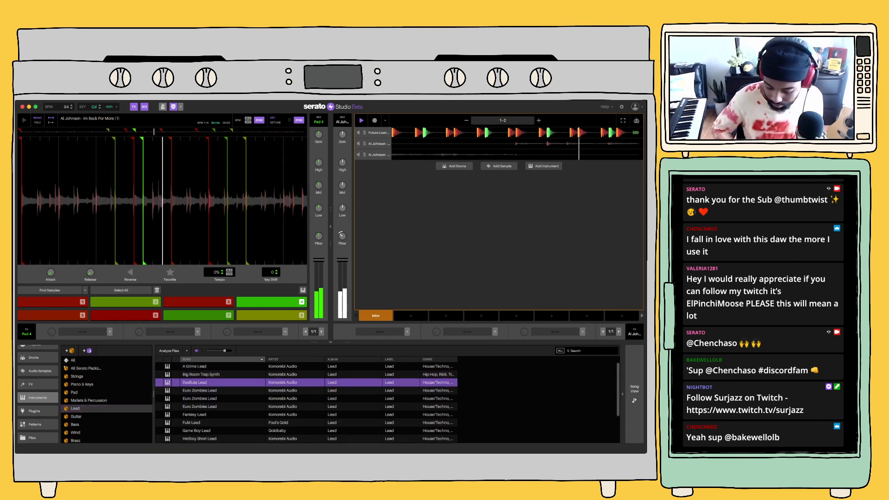
pyautogui.press('Down')
pyautogui.press('Down')
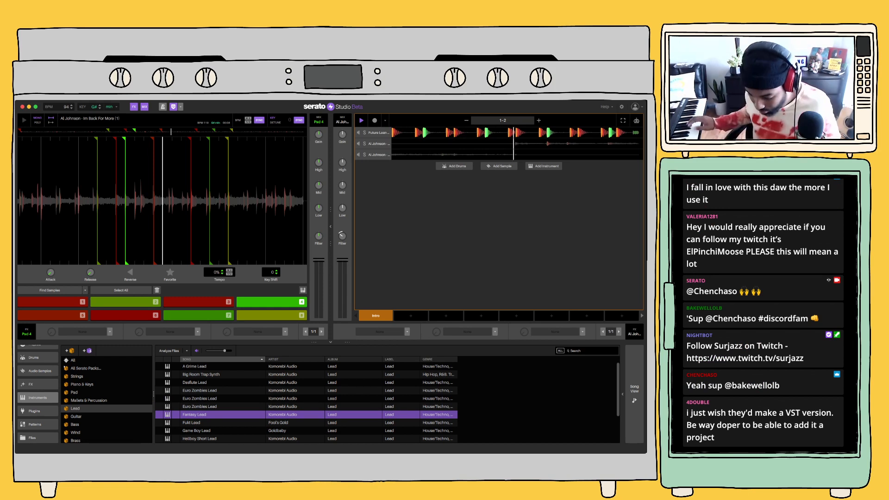
pyautogui.press('Return')
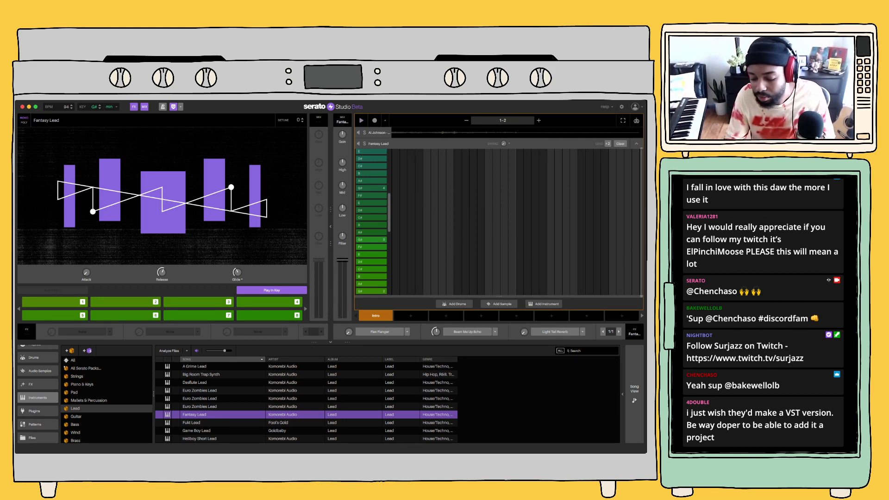
# Try recording a short Fantasy Lead phrase with pads 1, 2, 3 and 2 around the start of the second bar, and delete its notes
pyautogui.click(375, 120)
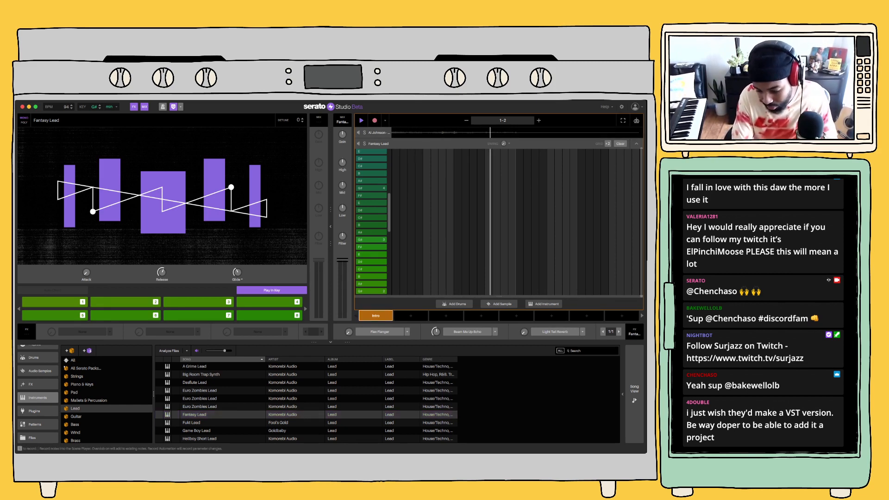
pyautogui.press('1')
pyautogui.press('2')
pyautogui.press('3')
pyautogui.press('2')
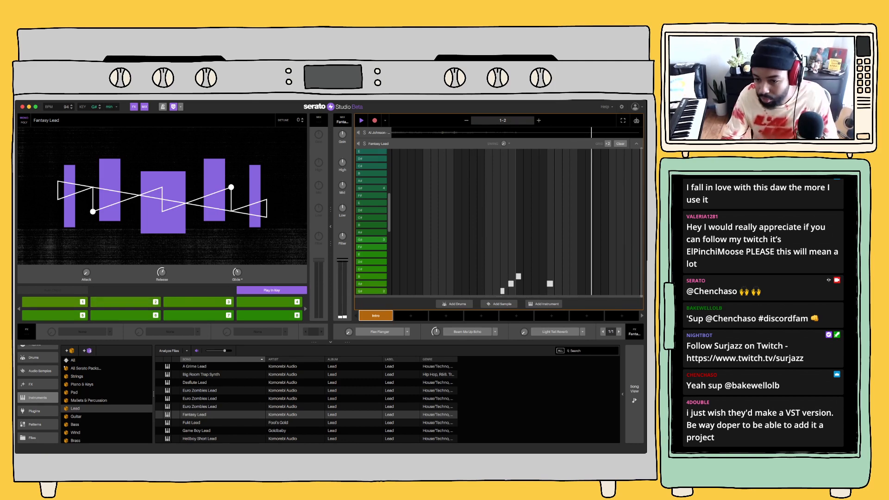
pyautogui.press('space')
pyautogui.click(558, 261)
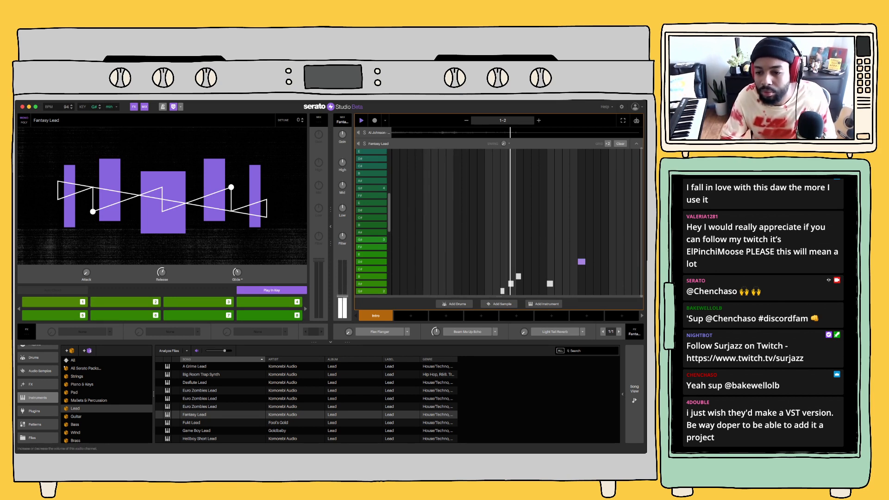
pyautogui.press('space')
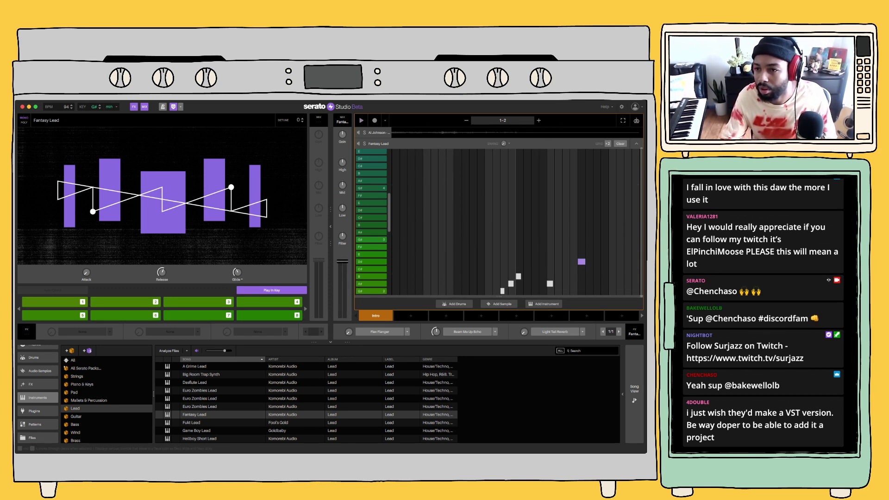
pyautogui.moveTo(599, 294); pyautogui.dragTo(494, 249)
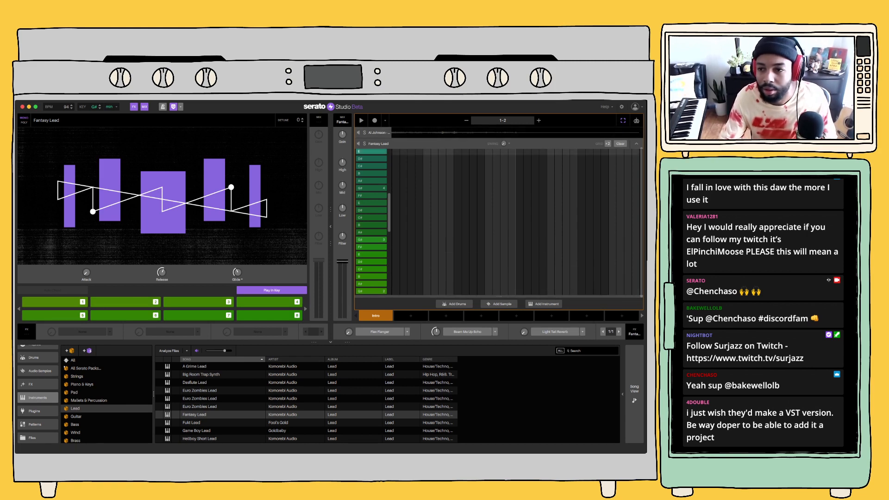
pyautogui.click(636, 144)
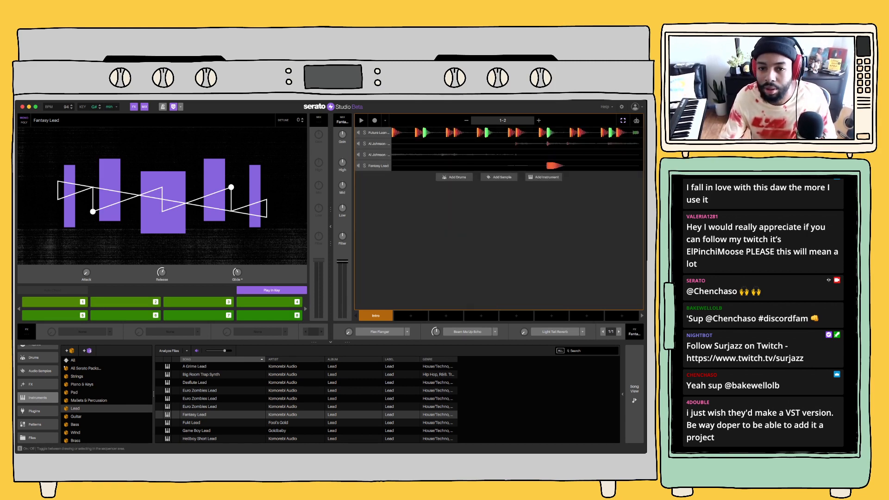
pyautogui.doubleClick(378, 165)
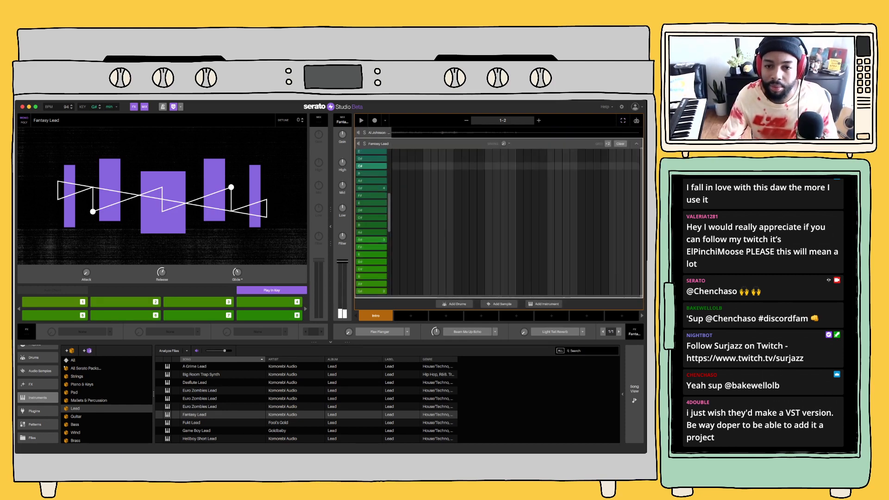
# Browse the bass instruments while the beat plays and load Disto Sub in place of Fantasy Lead
pyautogui.press('space')
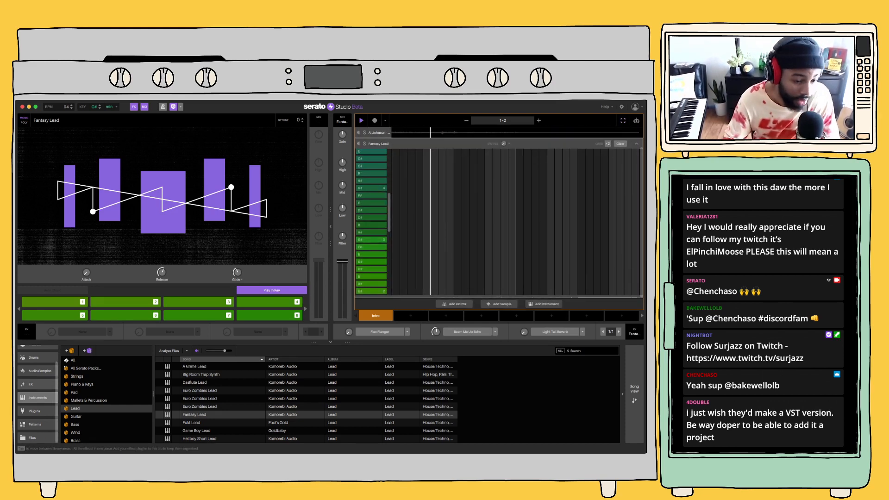
pyautogui.click(75, 425)
pyautogui.click(199, 399)
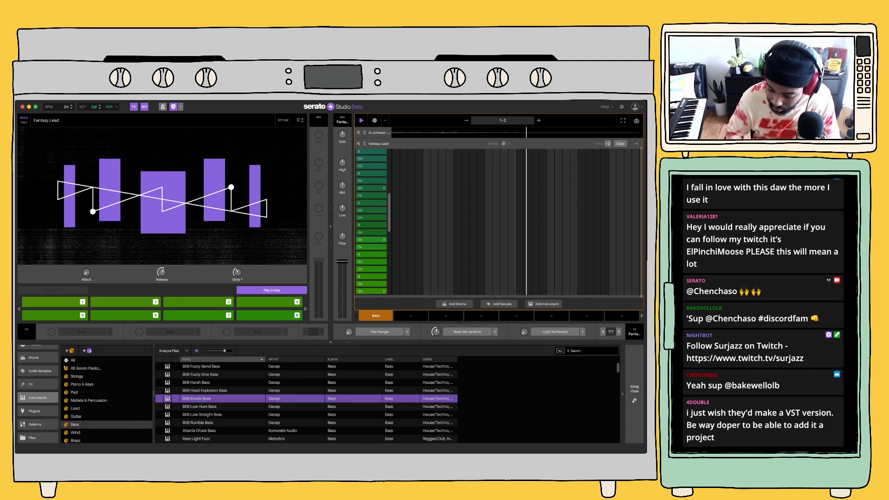
pyautogui.press('Down')
pyautogui.press('Down')
pyautogui.press('Down')
pyautogui.press('Down')
pyautogui.press('Down')
pyautogui.press('Down')
pyautogui.press('Down')
pyautogui.press('Down')
pyautogui.press('Down')
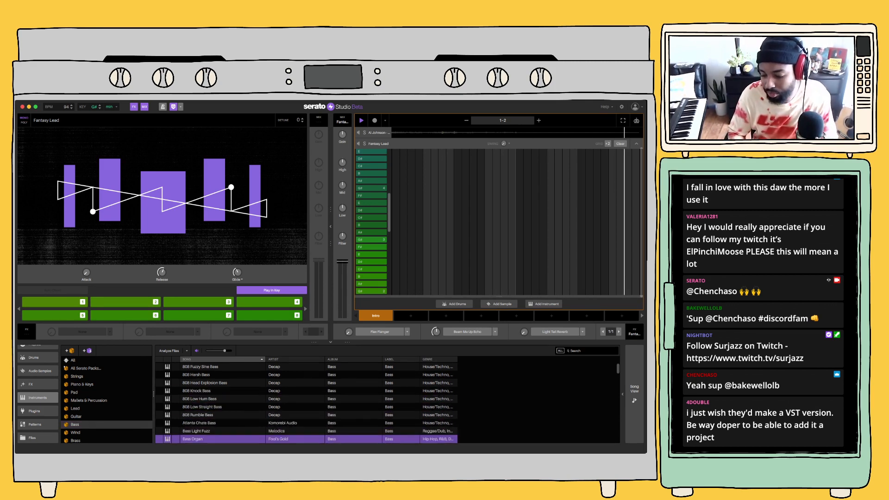
pyautogui.press('Down')
pyautogui.press('Down')
pyautogui.press('Down')
pyautogui.press('Down')
pyautogui.press('Down')
pyautogui.press('Down')
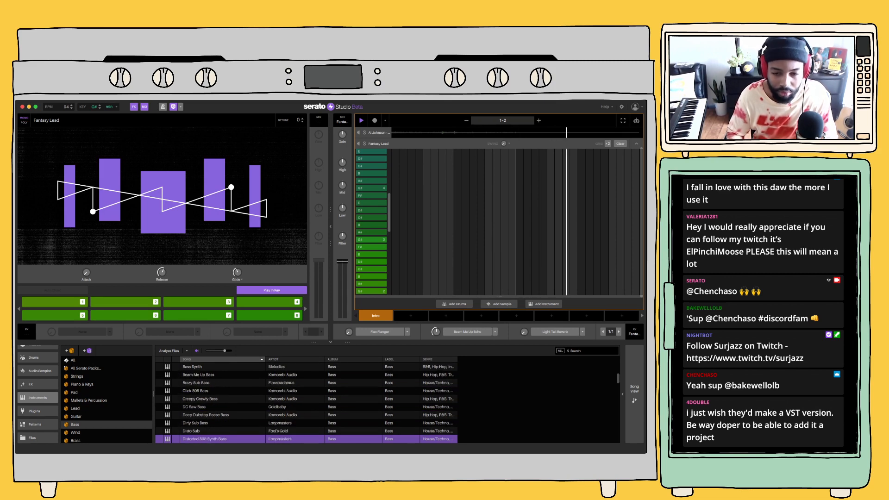
pyautogui.press('Return')
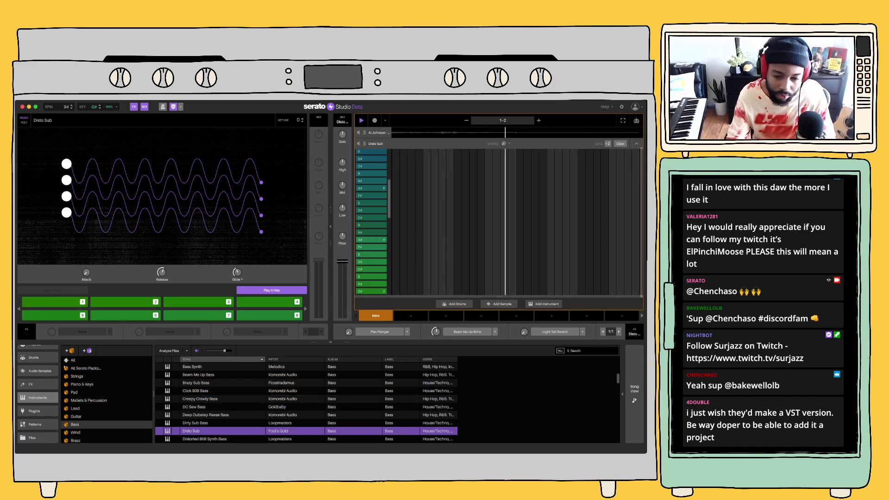
# Record a Disto Sub bass line with pad 1 held through bar one, pad 4 opening bar two and pad 2 held to the end
pyautogui.press('space')
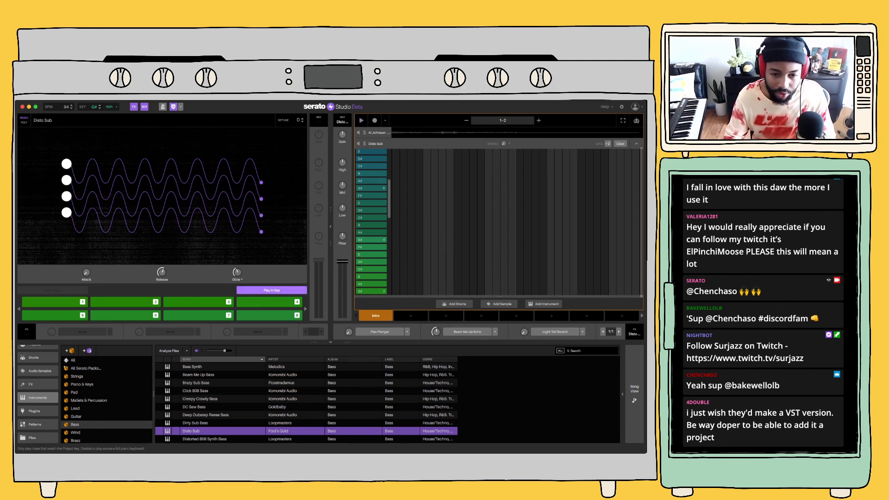
pyautogui.press('1')
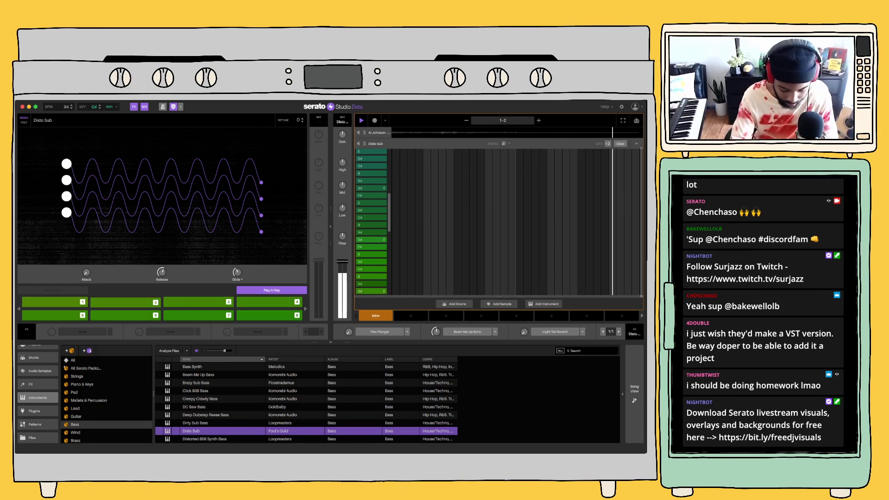
pyautogui.press('space')
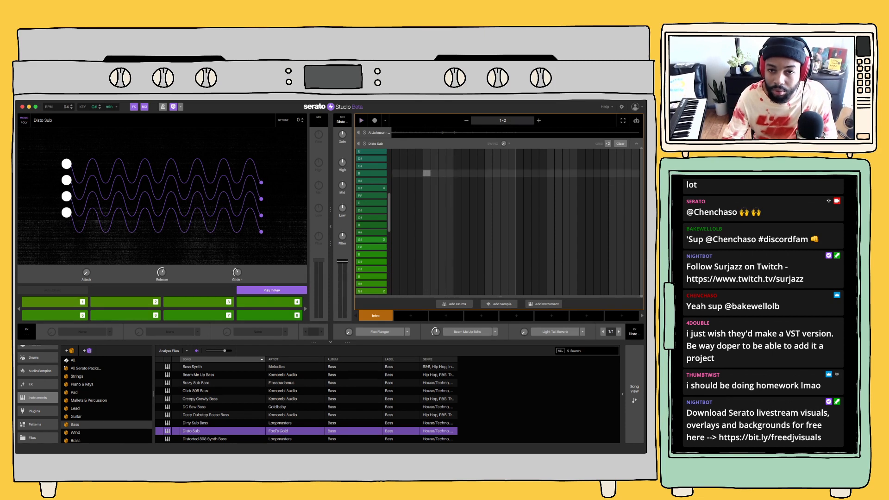
pyautogui.click(374, 120)
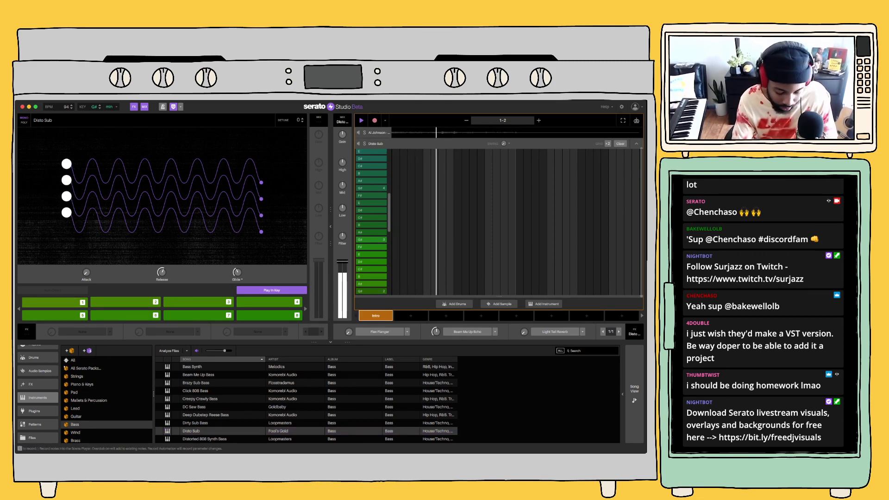
pyautogui.press('4')
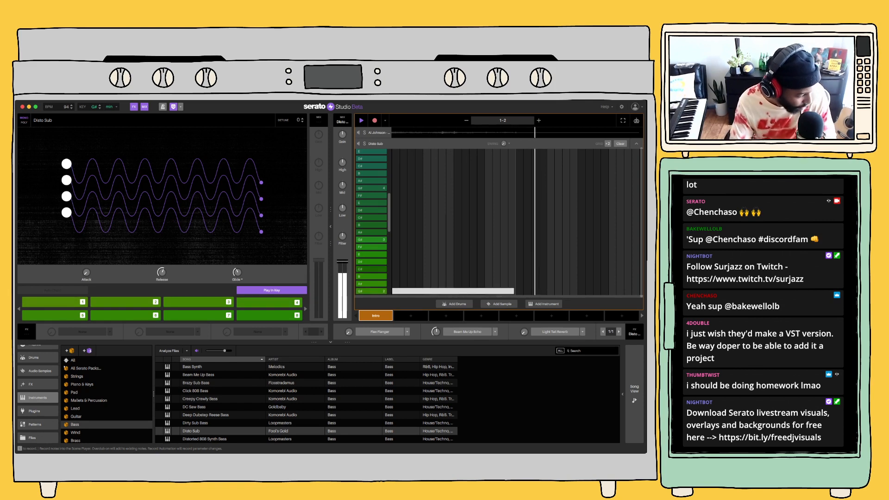
pyautogui.press('2')
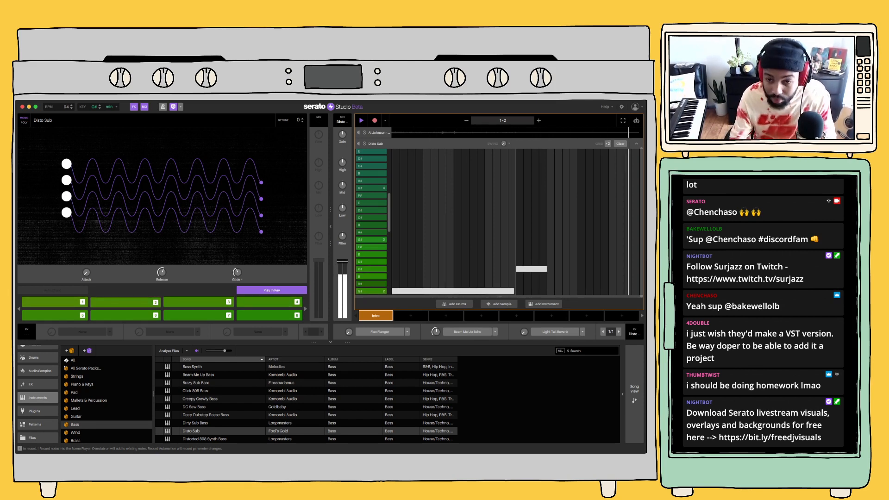
pyautogui.click(375, 120)
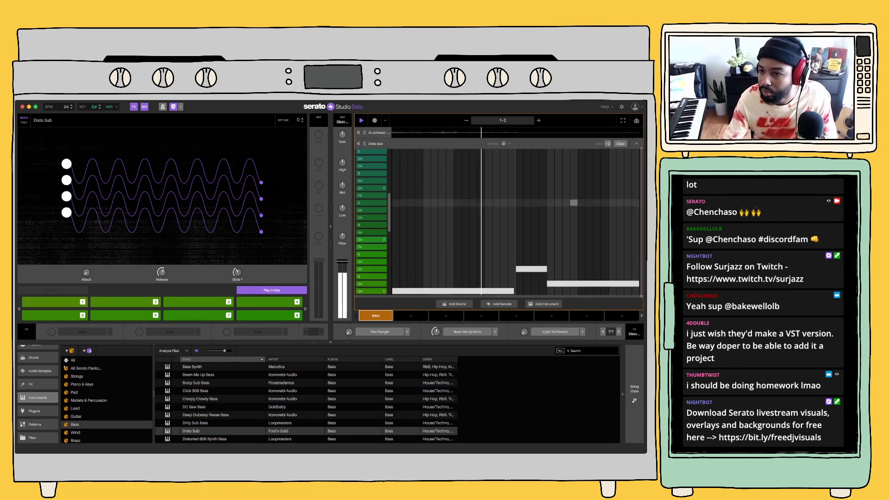
pyautogui.click(636, 144)
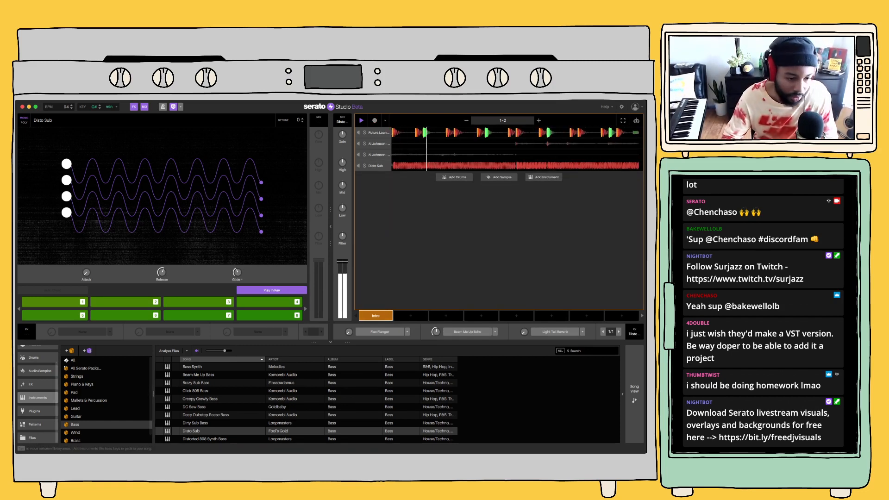
# Load the Gold Chains Drum Kit as an additional drum deck
pyautogui.click(37, 357)
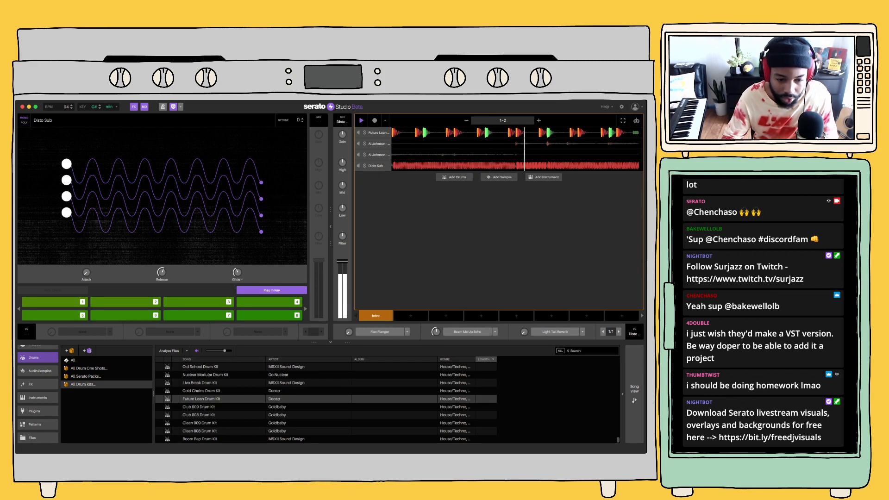
pyautogui.click(201, 391)
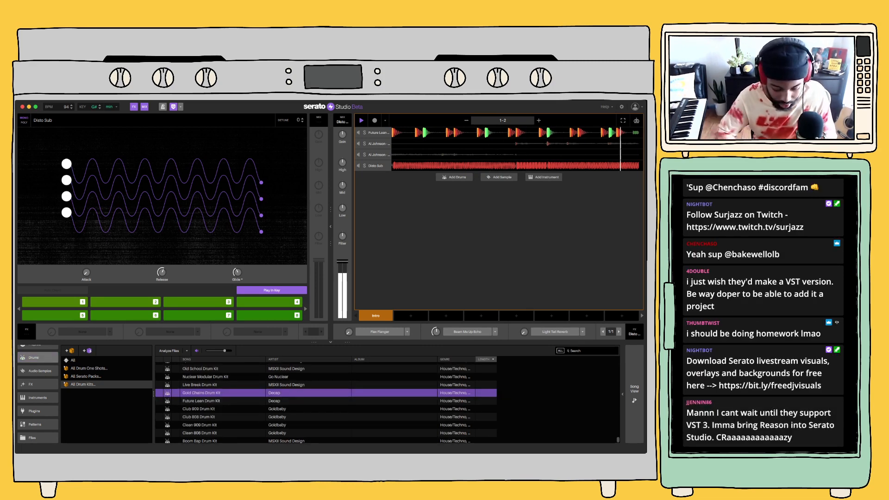
pyautogui.doubleClick(201, 392)
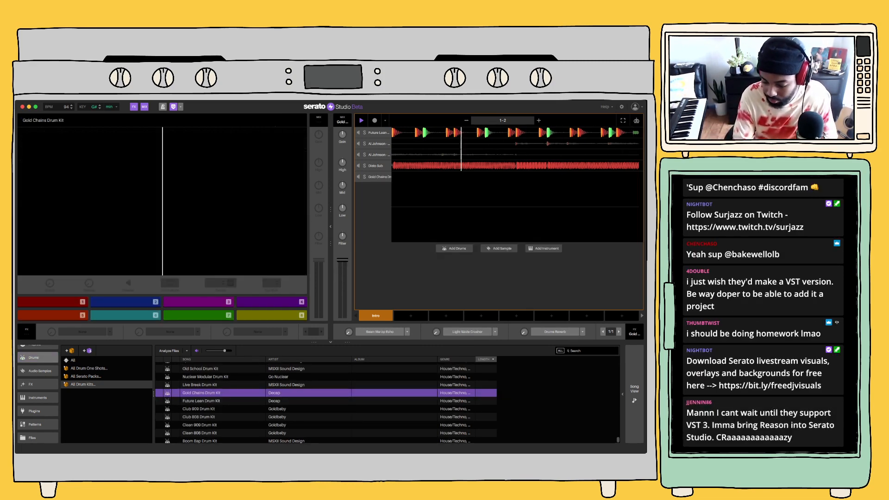
# Audition the Gold Chains Drum Kit's snare and closed hi-hat pads over the playing beat
pyautogui.press('2')
pyautogui.press('3')
pyautogui.press('3')
pyautogui.press('3')
pyautogui.press('3')
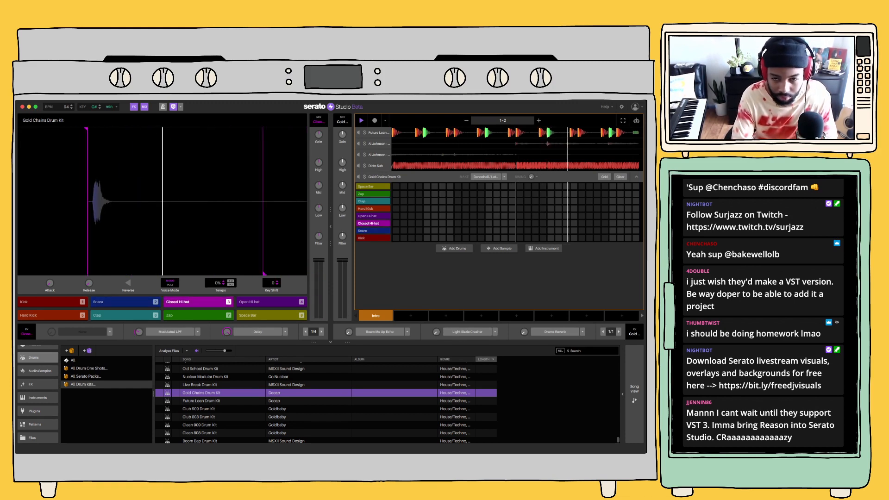
pyautogui.press('3')
pyautogui.press('3')
pyautogui.press('3')
pyautogui.press('3')
pyautogui.press('3')
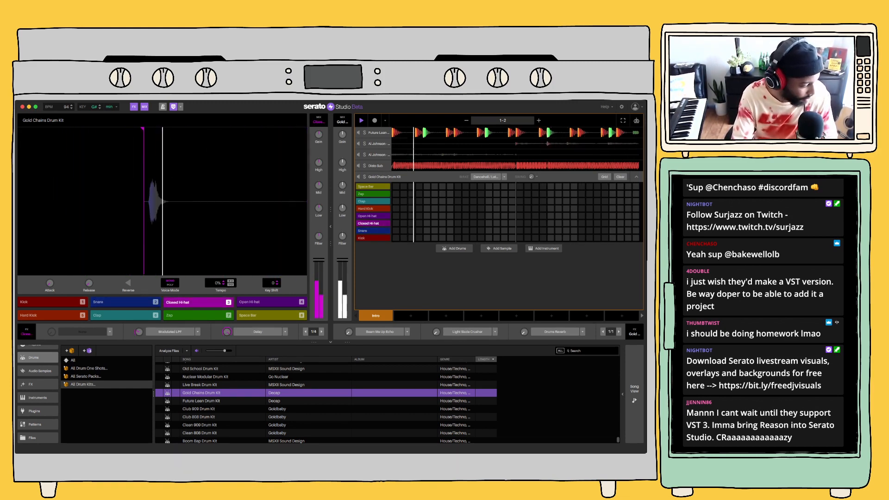
# Rehearse a closed hi-hat rhythm on the Gold Chains Drum Kit over the playing beat
pyautogui.press('3')
pyautogui.press('3')
pyautogui.press('3')
pyautogui.press('3')
pyautogui.press('3')
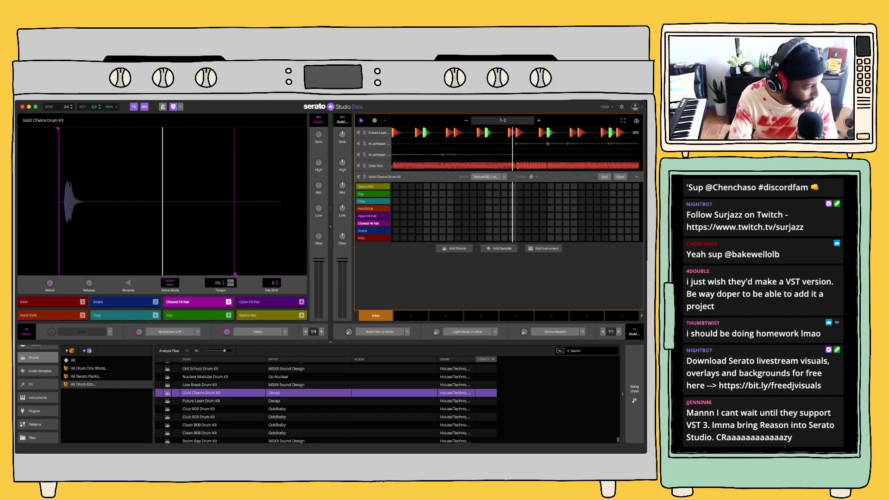
pyautogui.press('3')
pyautogui.press('3')
pyautogui.press('3')
pyautogui.press('3')
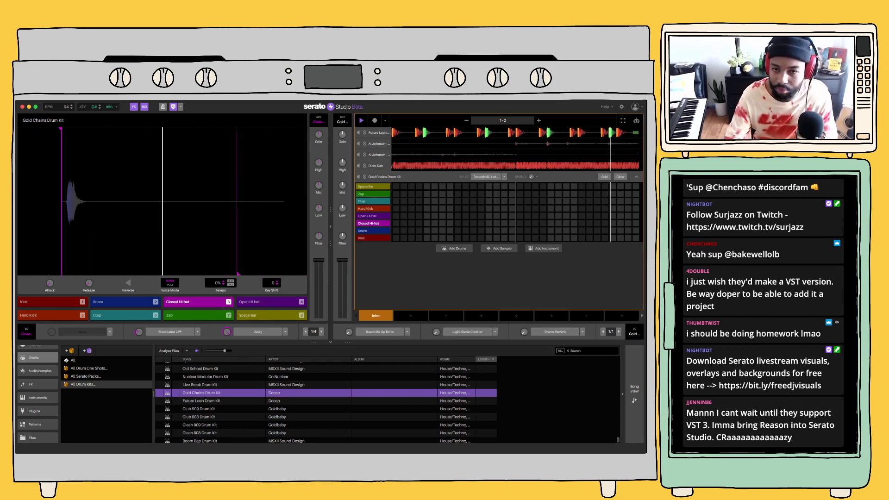
pyautogui.press('3')
pyautogui.press('3')
pyautogui.press('3')
pyautogui.press('3')
pyautogui.press('3')
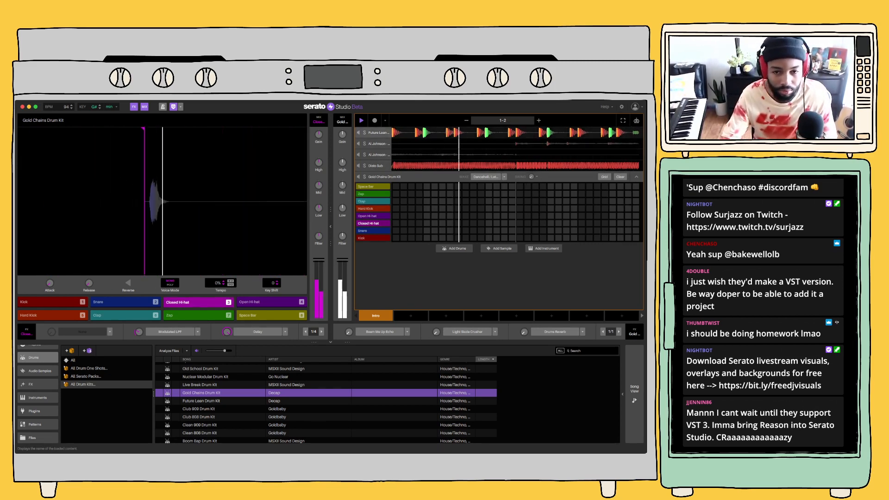
# Record a sparse closed hi-hat pattern across both bars on the Gold Chains Drum Kit deck
pyautogui.press('3')
pyautogui.press('3')
pyautogui.press('3')
pyautogui.press('3')
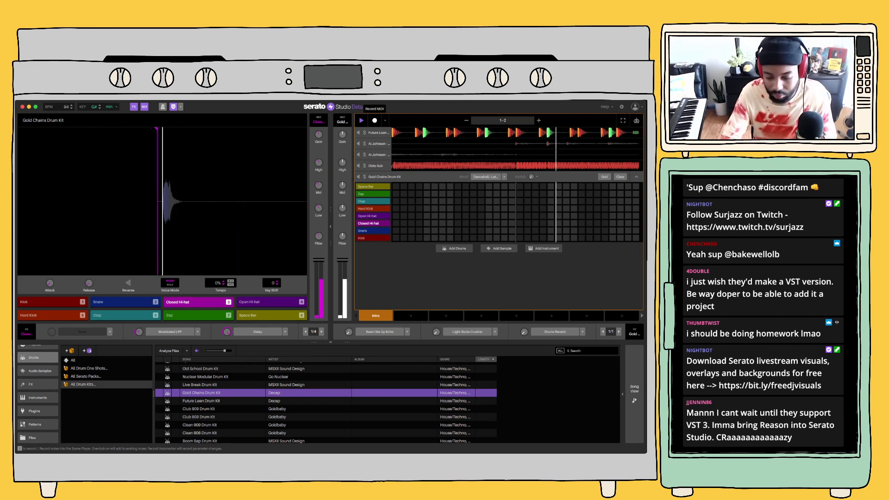
pyautogui.click(374, 121)
pyautogui.press('3')
pyautogui.press('3')
pyautogui.press('3')
pyautogui.press('3')
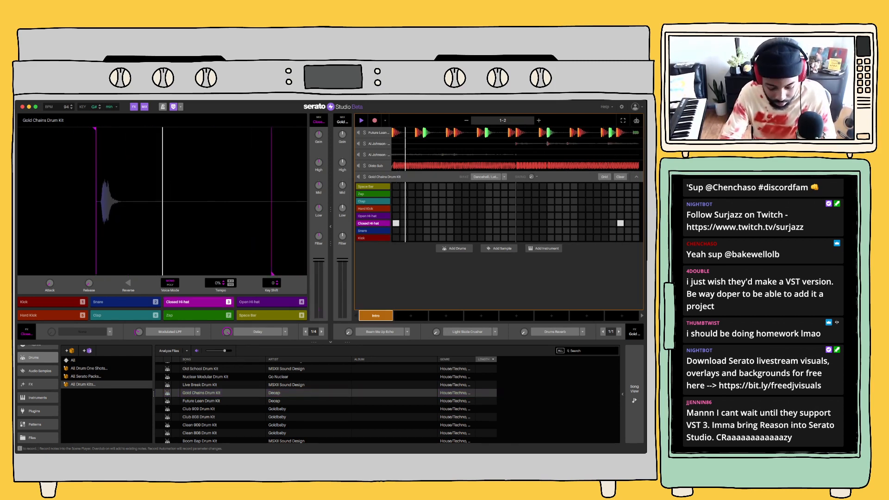
pyautogui.press('3')
pyautogui.press('3')
pyautogui.press('3')
pyautogui.press('3')
pyautogui.press('3')
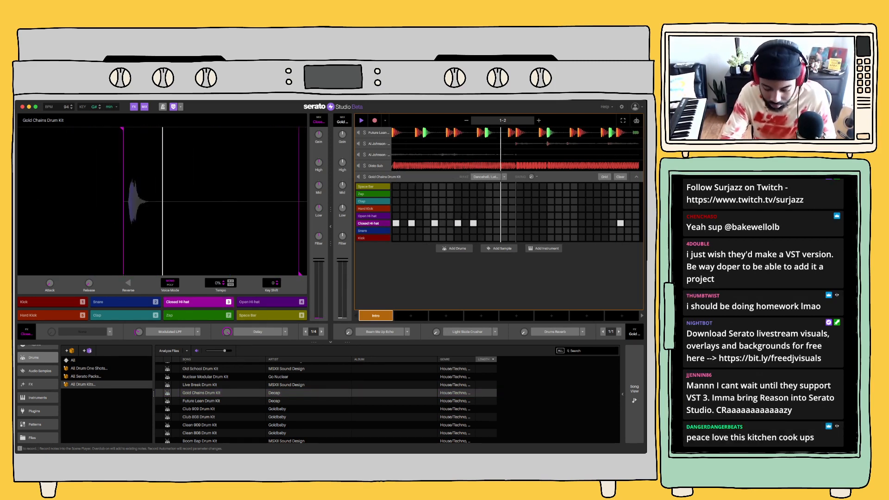
pyautogui.press('3')
pyautogui.press('3')
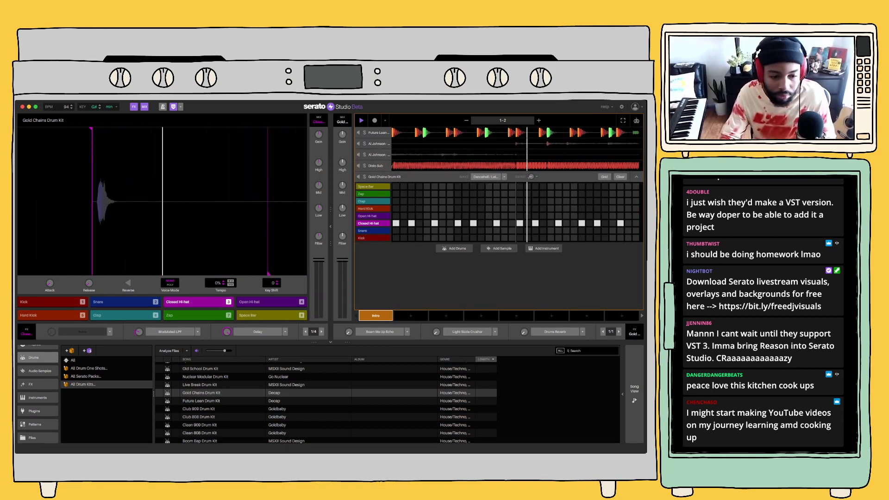
# Browse the library sections and open the All Sample Loops collection of the audio samples
pyautogui.click(38, 397)
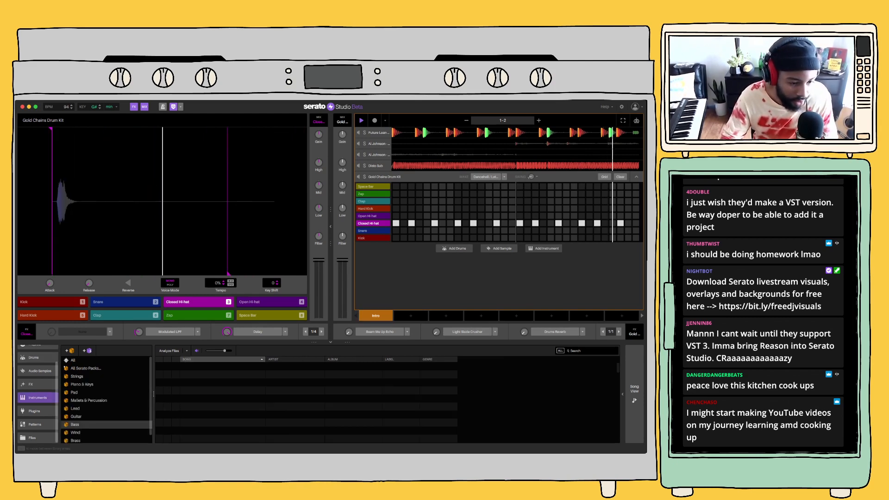
pyautogui.click(38, 411)
pyautogui.click(40, 371)
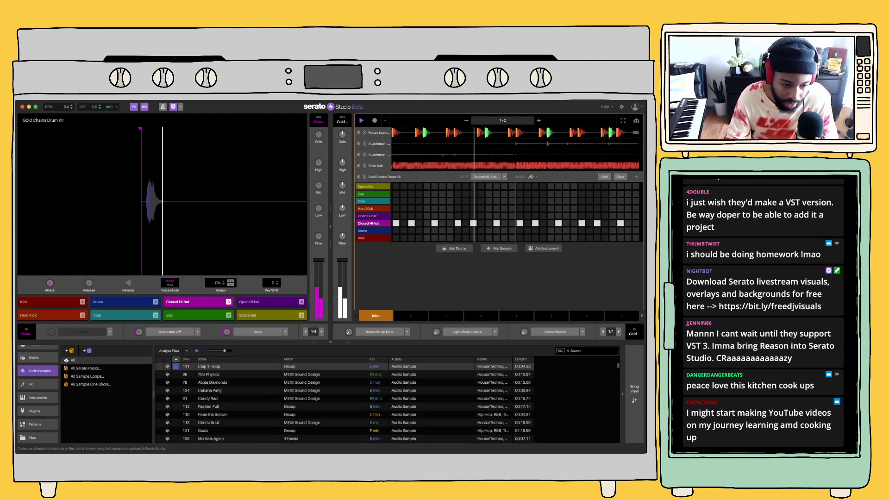
pyautogui.click(87, 377)
pyautogui.scroll(-5, 208, 416)
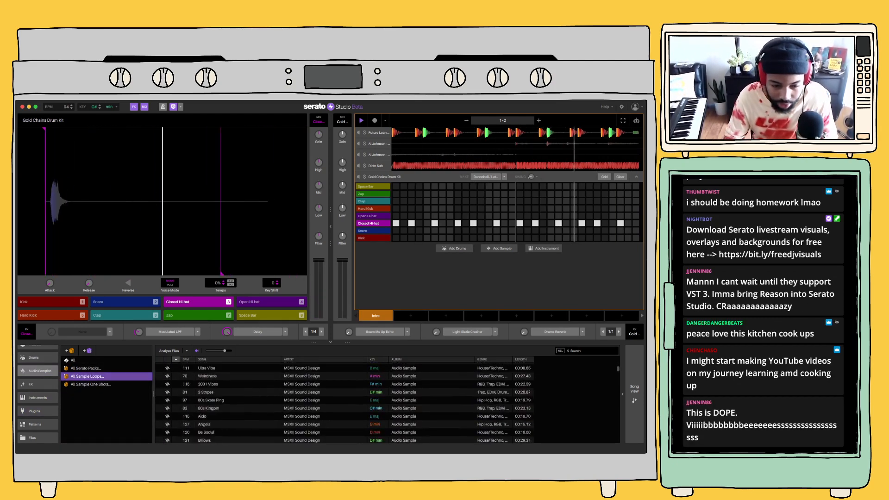
# Go through the sample loops from Angels onward and load Billows as a new sample deck
pyautogui.click(209, 416)
pyautogui.click(209, 425)
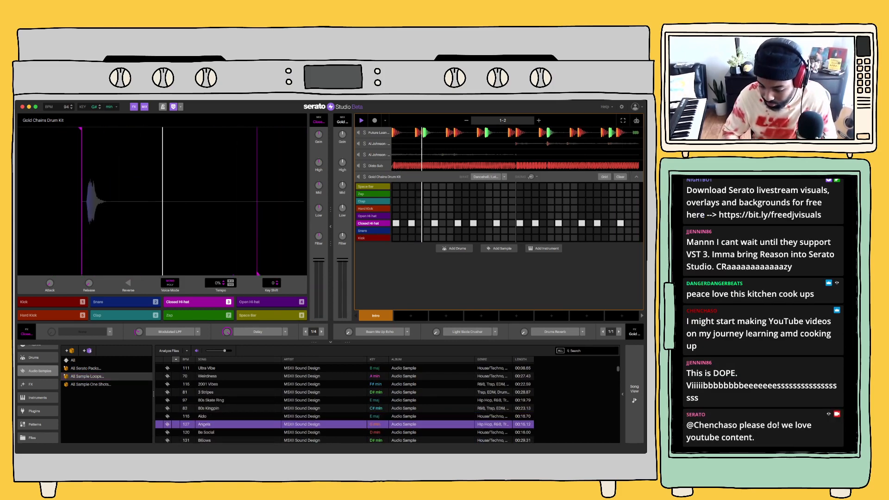
pyautogui.press('Down')
pyautogui.press('Down')
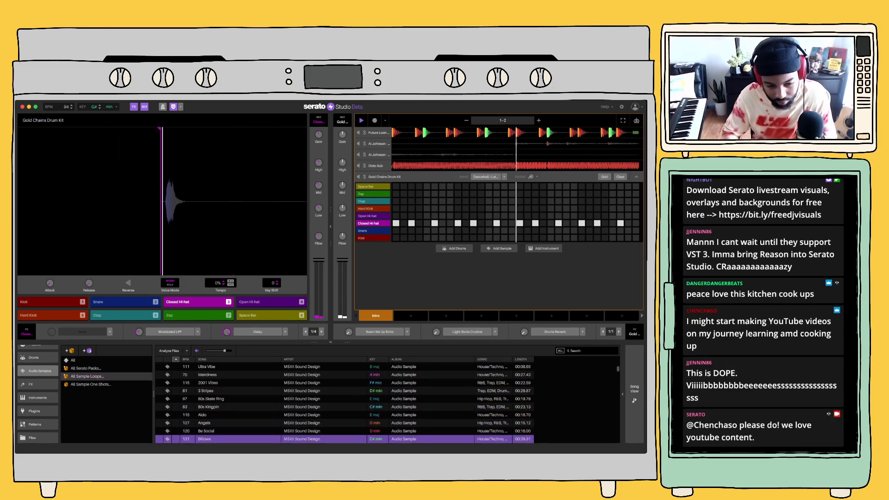
pyautogui.press('Down')
pyautogui.press('Up')
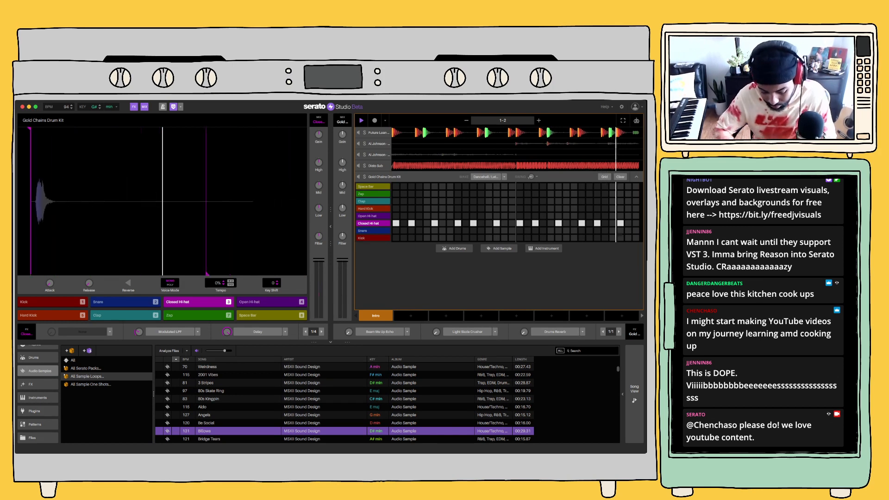
pyautogui.press('Return')
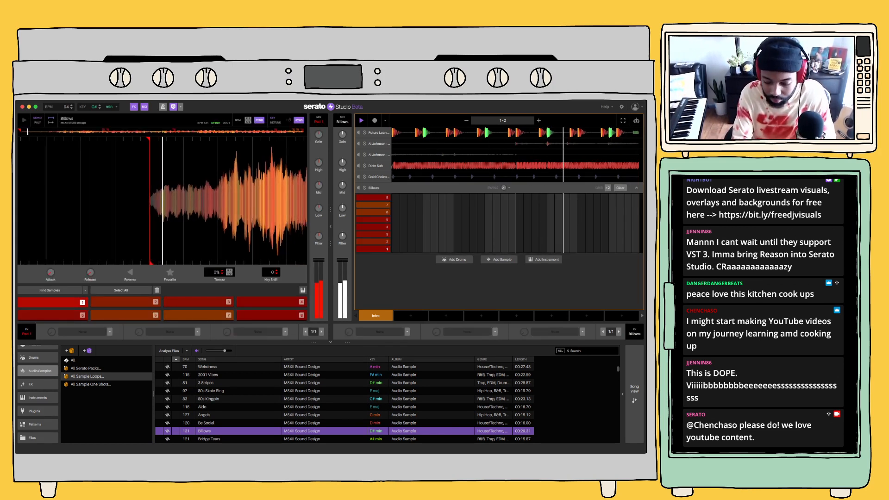
# Audition Billows pad 3 and record it on the last beat of bar two
pyautogui.press('3')
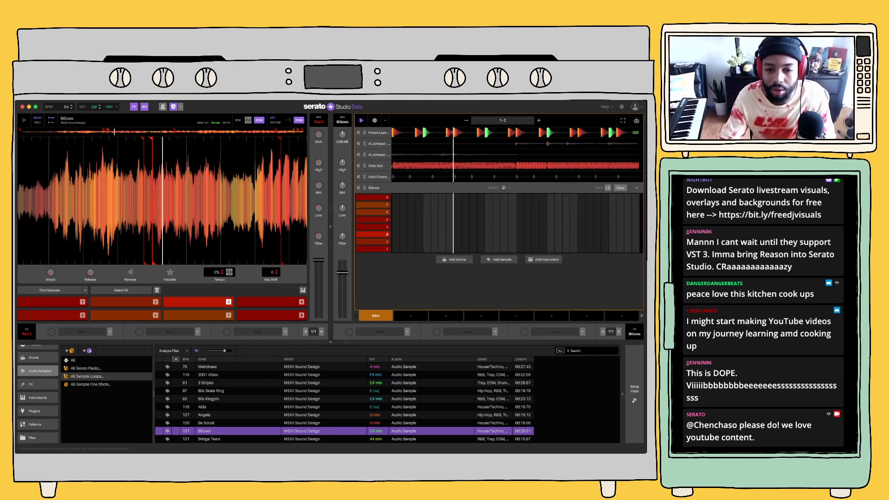
pyautogui.click(375, 121)
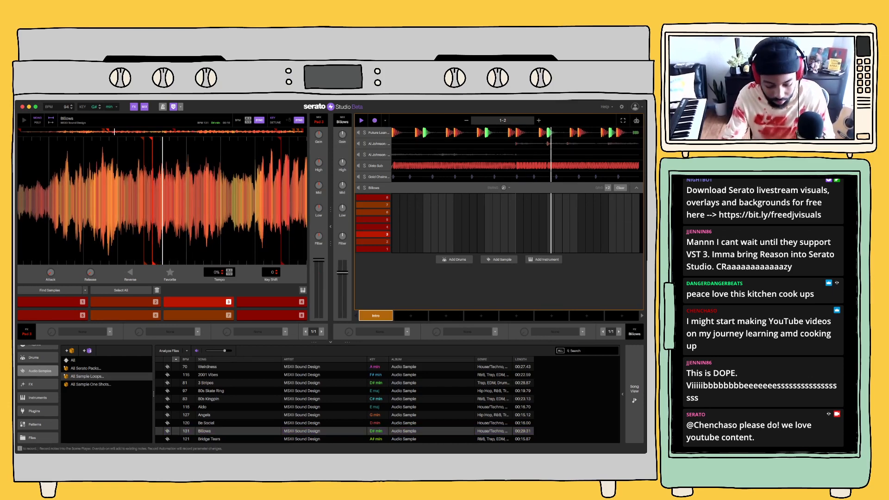
pyautogui.press('3')
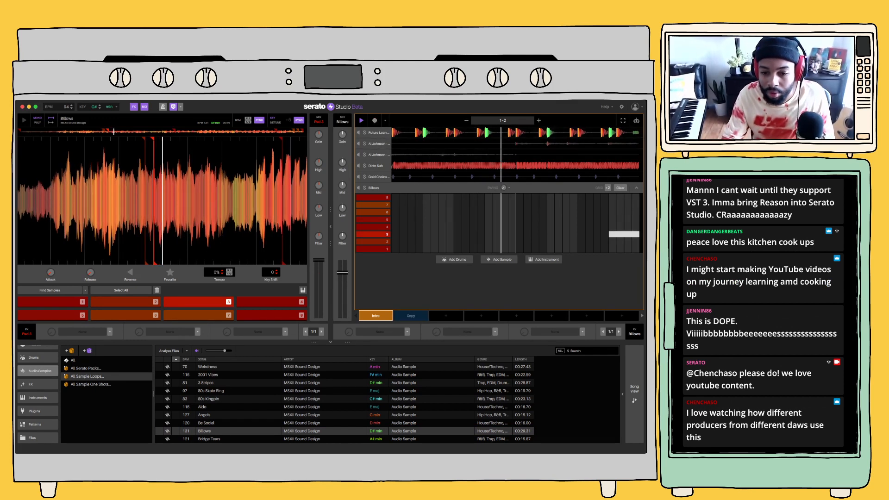
# Add the Amphitheatre Reverb to the Billows deck and darken the deck with its low-pass filter
pyautogui.click(407, 332)
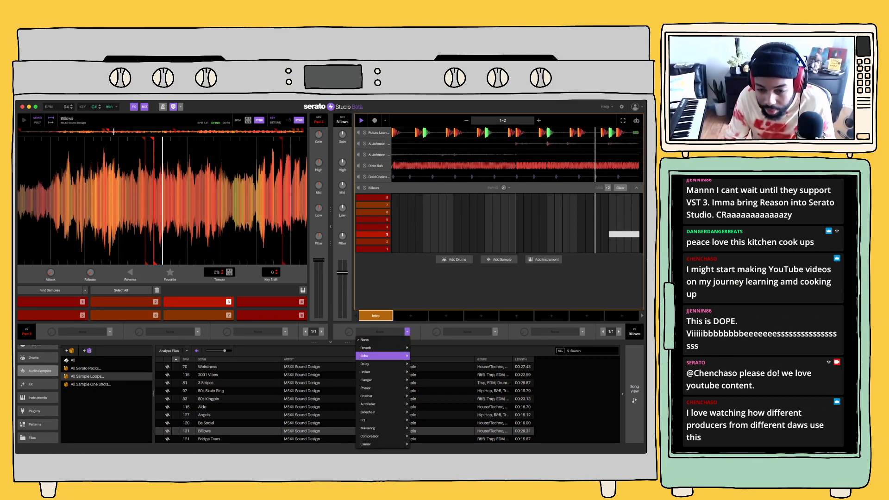
pyautogui.moveTo(385, 348)
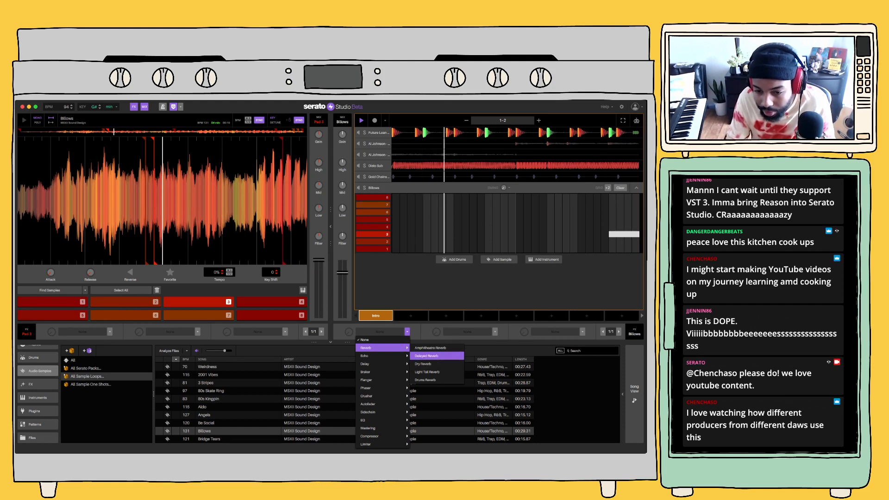
pyautogui.click(430, 348)
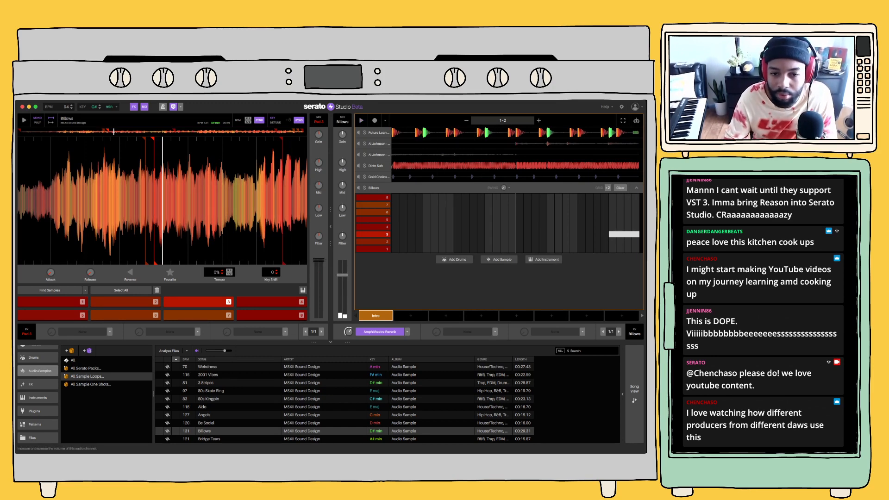
pyautogui.moveTo(343, 236); pyautogui.dragTo(342, 247)
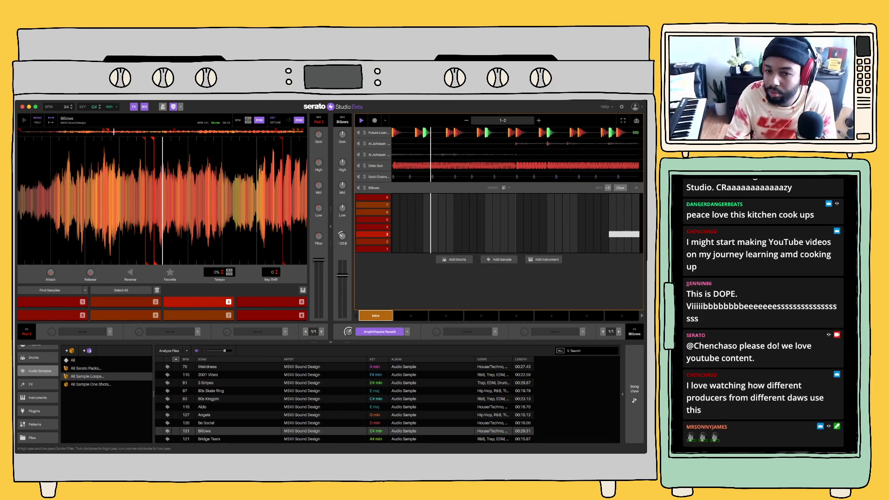
# Mute the Disto Sub deck and restart playback with the Gold Chains Drum Kit deck open
pyautogui.click(358, 166)
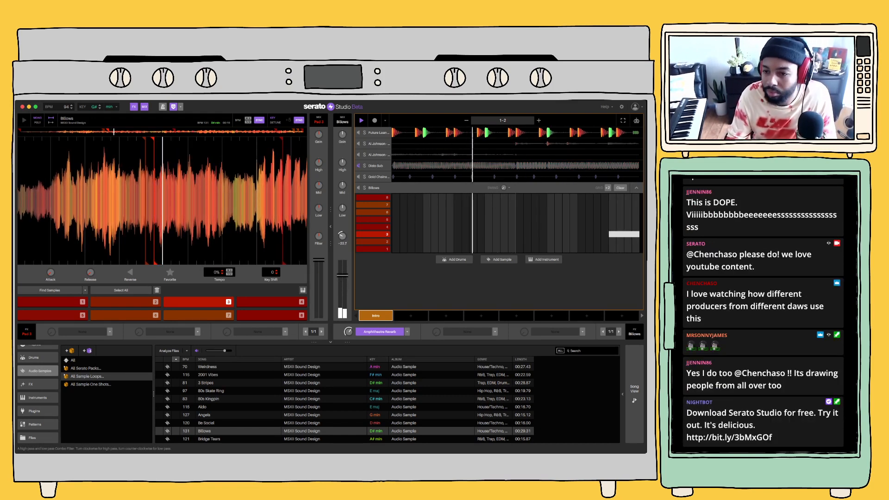
pyautogui.press('space')
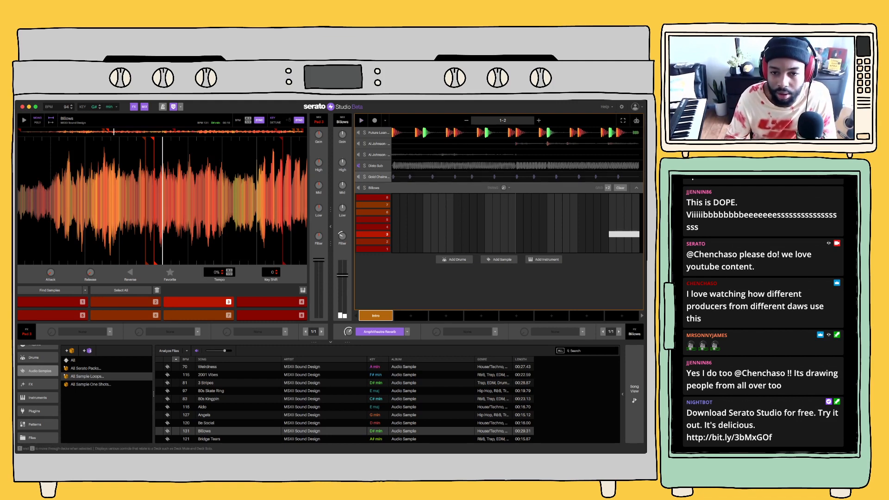
pyautogui.click(377, 177)
pyautogui.press('space')
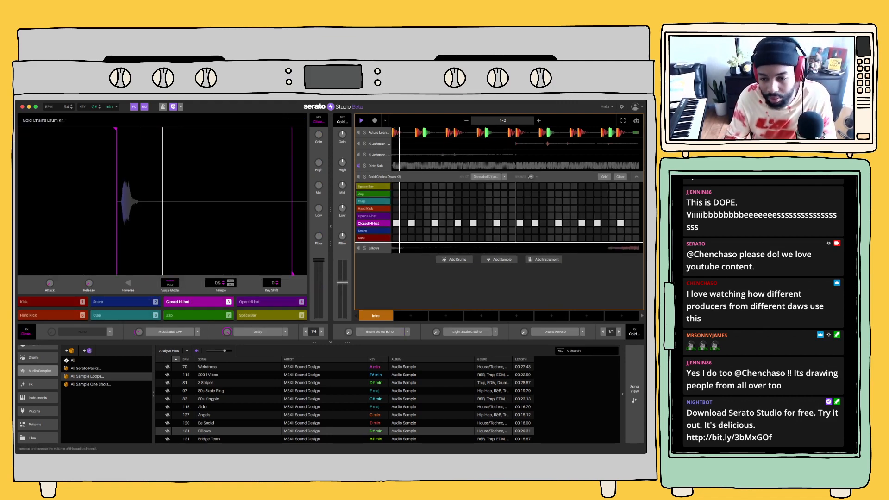
# Search the plugins for "clipper" and load TR5 Classic Clipper into the master channel's first effect slot in place of the EQ
pyautogui.click(634, 394)
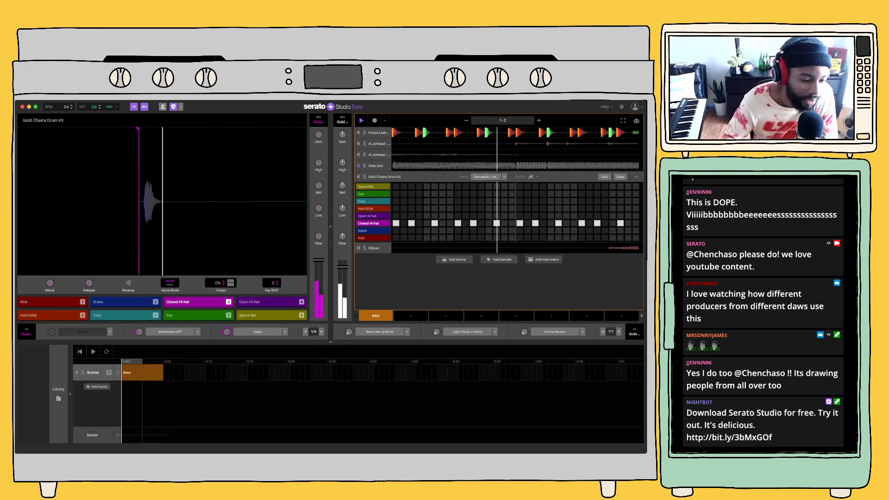
pyautogui.click(60, 435)
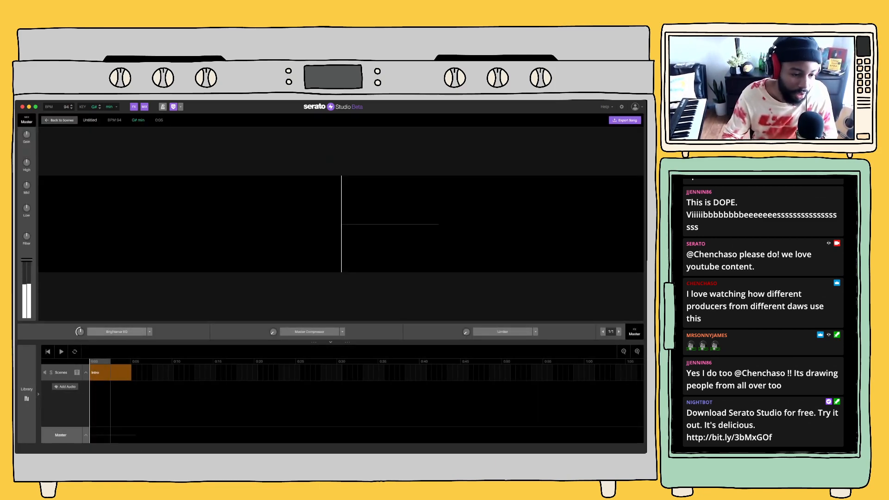
pyautogui.click(28, 395)
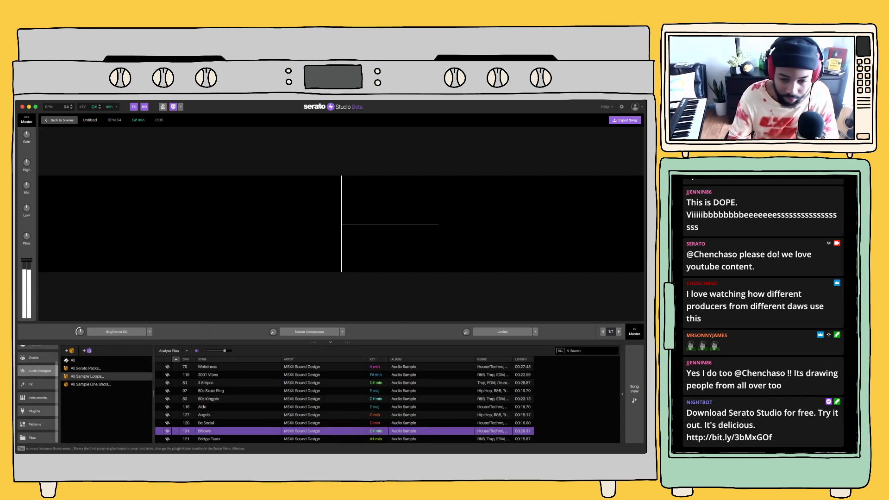
pyautogui.click(33, 410)
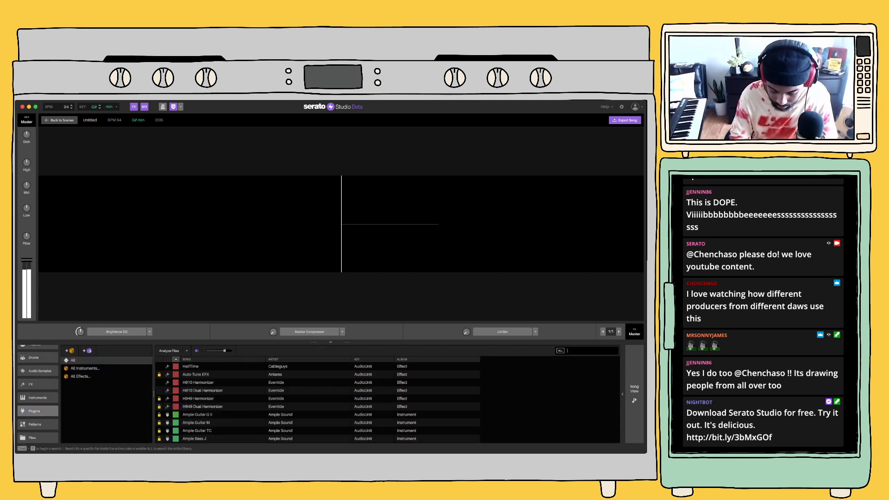
pyautogui.write('clipper')
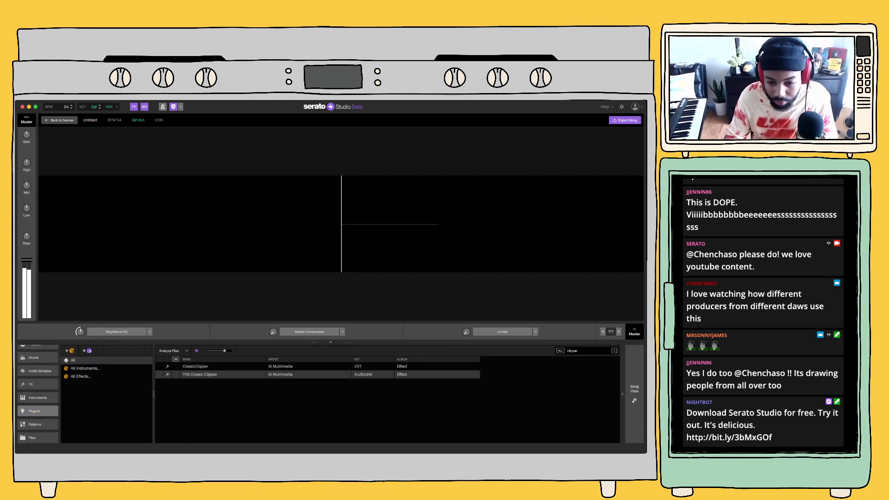
pyautogui.click(199, 374)
pyautogui.moveTo(162, 345); pyautogui.dragTo(129, 330)
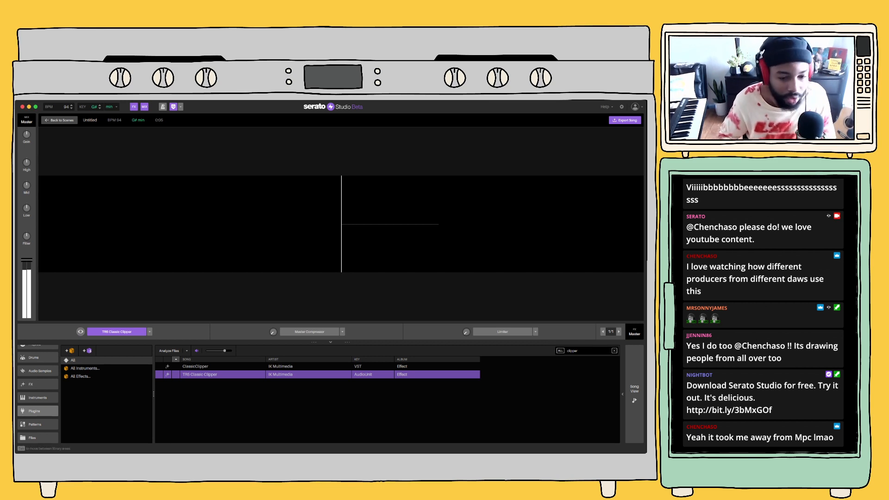
# Go back from the master channel to the scenes and open the Future Lean Drum Kit deck
pyautogui.click(635, 394)
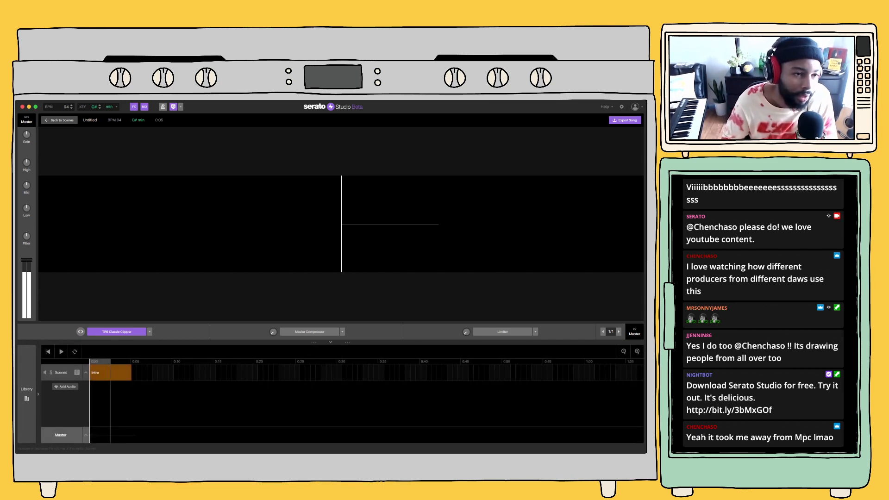
pyautogui.click(59, 121)
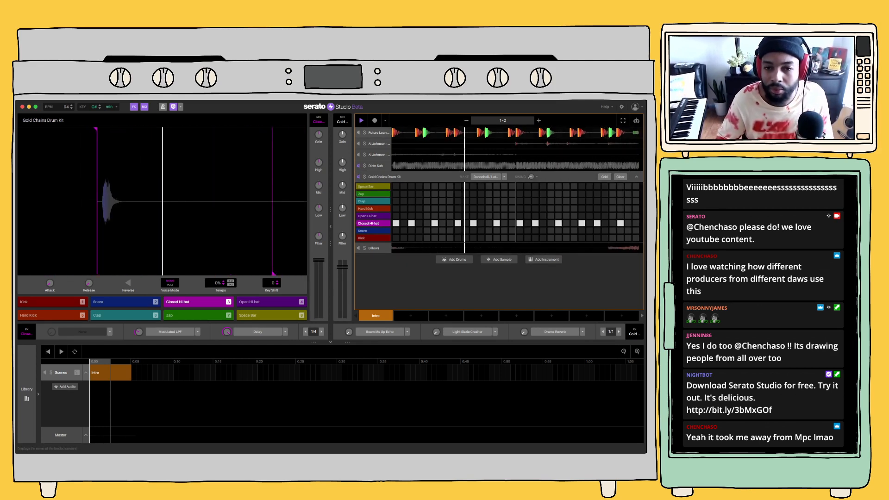
pyautogui.click(378, 133)
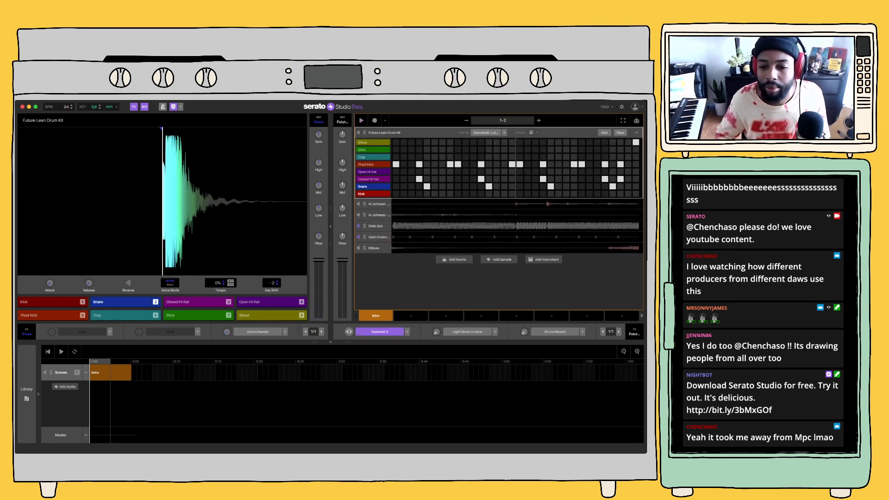
# Copy the Intro scene into Scene 2 and clear the Future Lean Drum Kit pattern in the copy
pyautogui.click(411, 315)
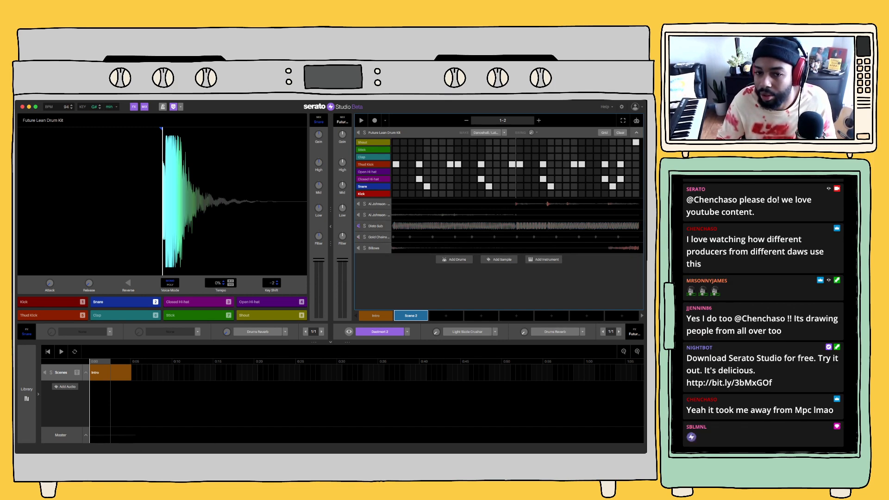
pyautogui.click(637, 133)
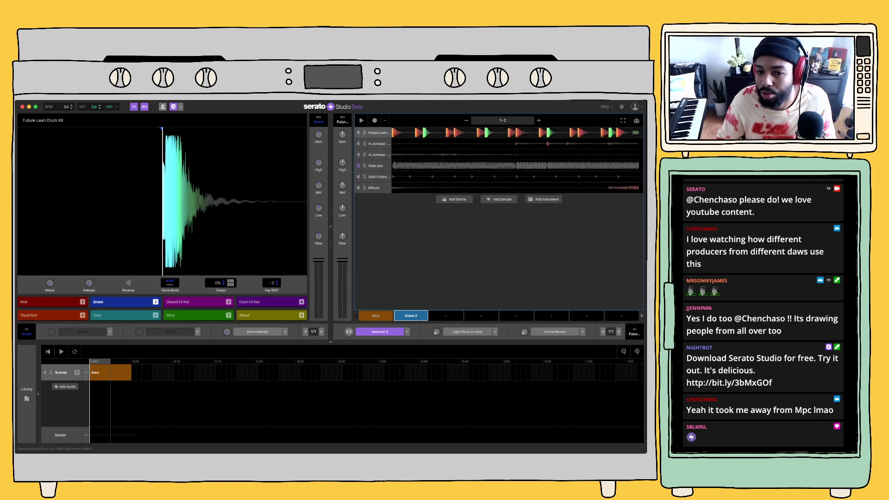
pyautogui.click(637, 133)
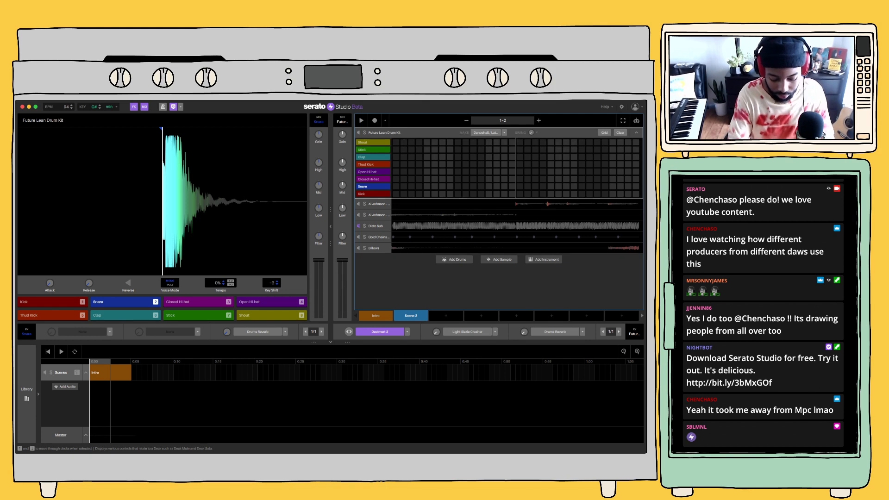
# Record a Thud Kick and Snare pattern across both bars of the Future Lean Drum Kit in Scene 2
pyautogui.press('space')
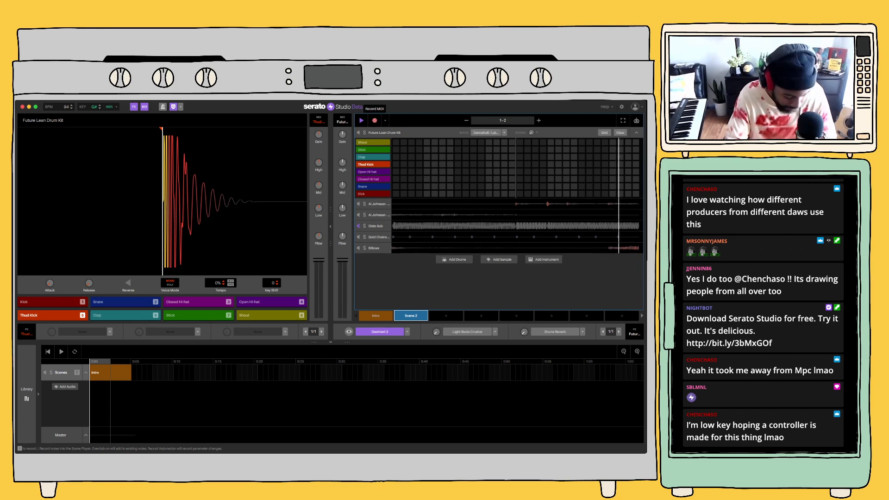
pyautogui.press('5')
pyautogui.press('5')
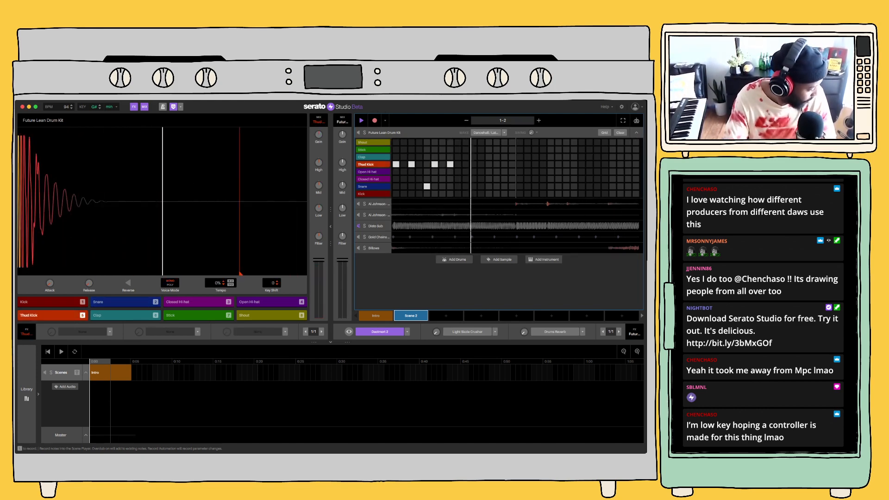
pyautogui.press('2')
pyautogui.press('5')
pyautogui.press('5')
pyautogui.press('5')
pyautogui.press('2')
pyautogui.press('5')
pyautogui.press('5')
pyautogui.press('5')
pyautogui.press('5')
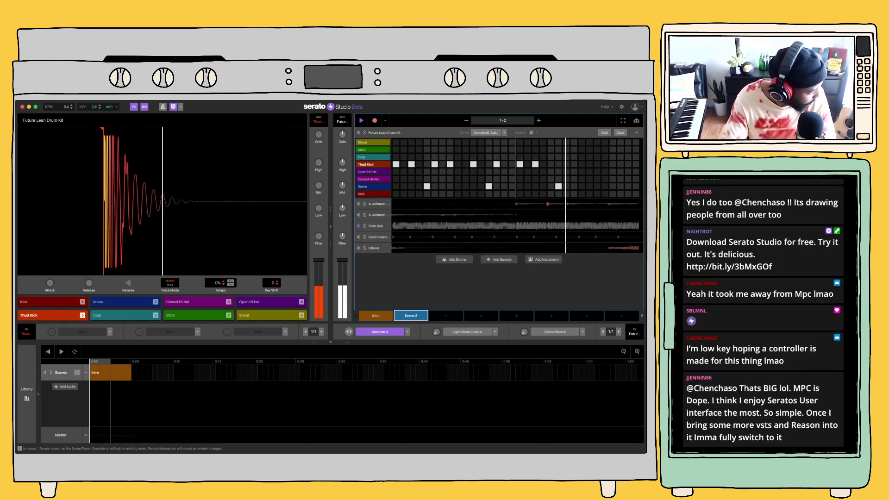
pyautogui.press('2')
pyautogui.press('5')
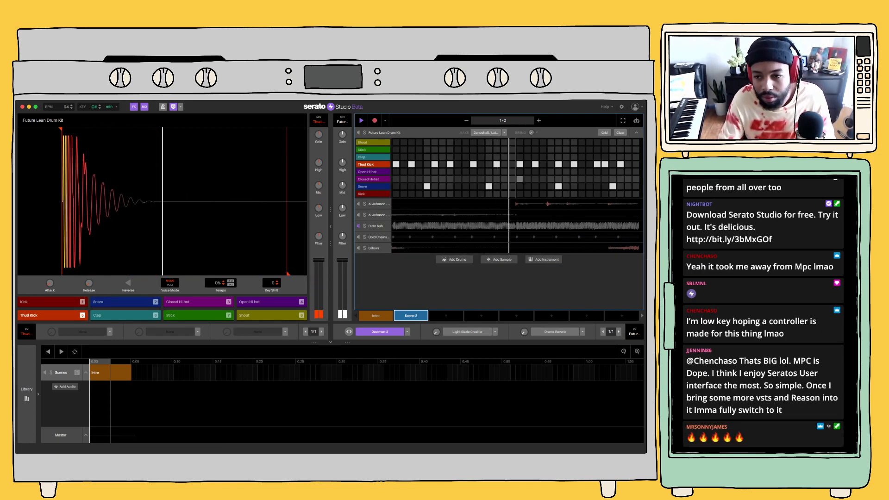
pyautogui.press('2')
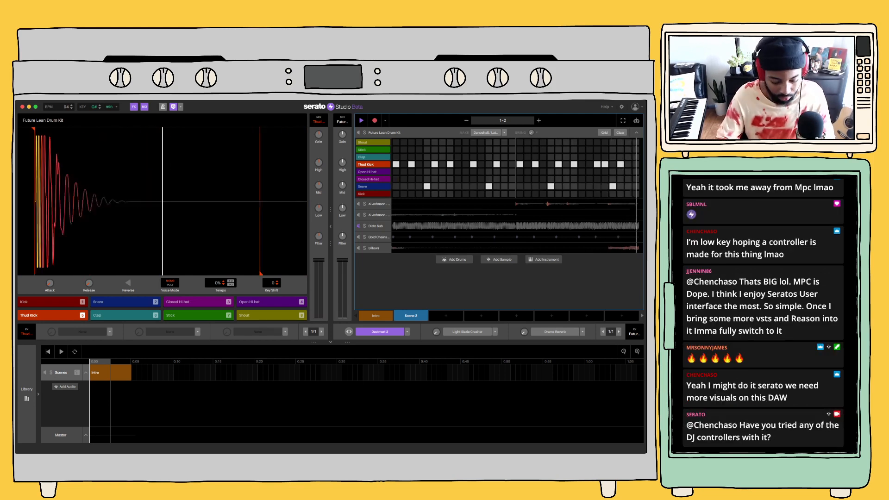
pyautogui.press('2')
# Try recording a Closed Hi-hat part over the Scene 2 drum pattern, stop playback and delete the hi-hat notes
pyautogui.press('3')
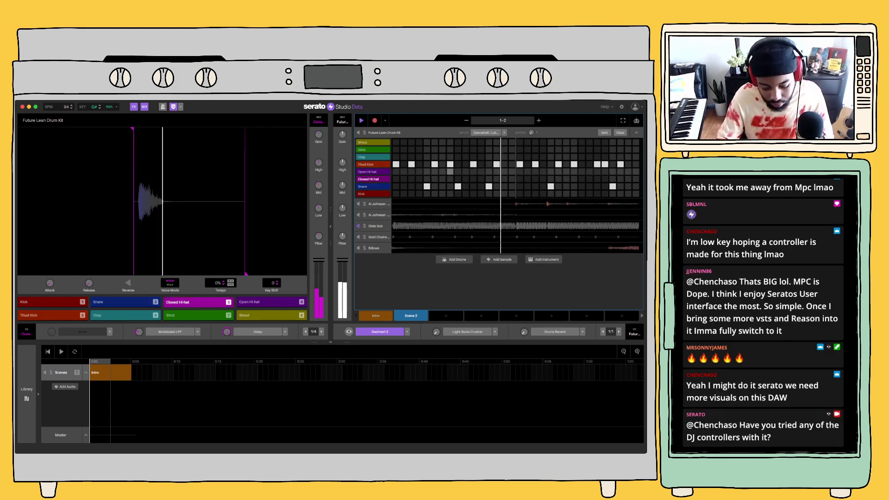
pyautogui.press('3')
pyautogui.press('3')
pyautogui.press('3')
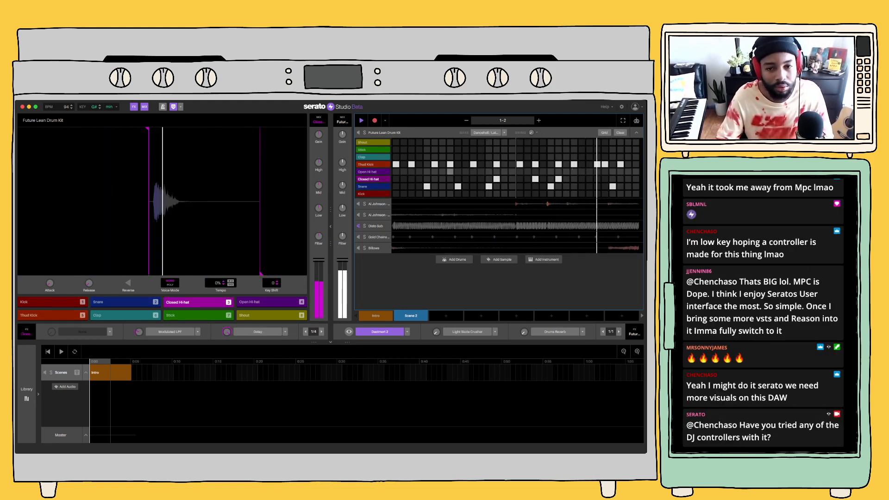
pyautogui.press('3')
pyautogui.press('3')
pyautogui.press('3')
pyautogui.press('3')
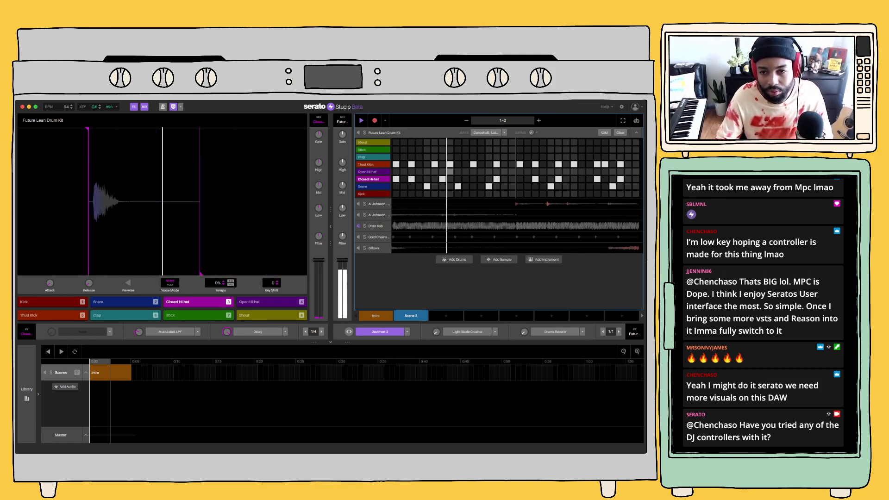
pyautogui.press('3')
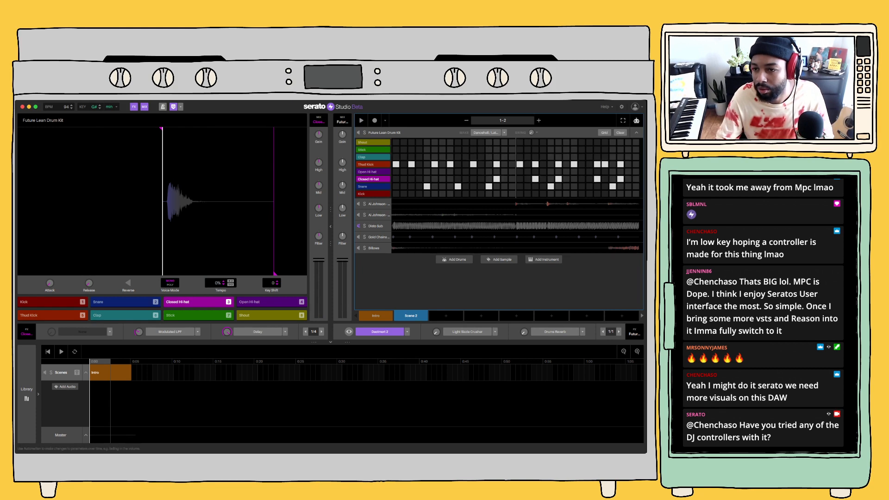
pyautogui.moveTo(632, 175); pyautogui.dragTo(487, 177)
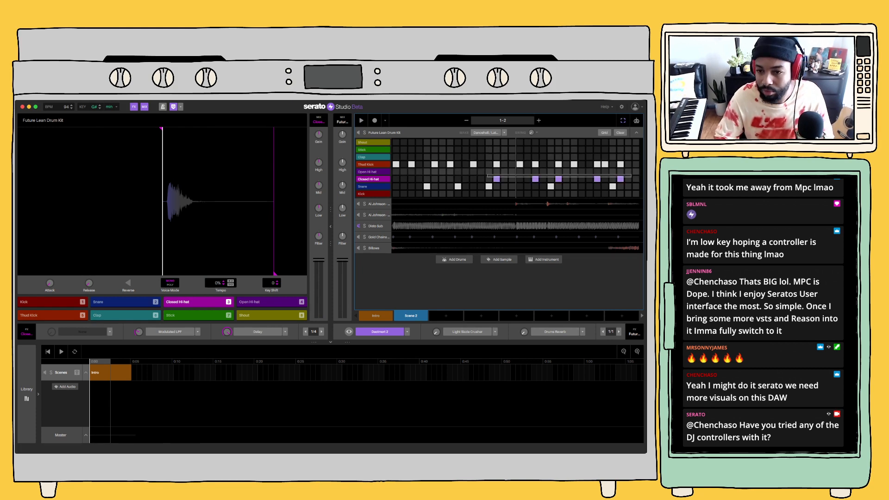
pyautogui.press('Delete')
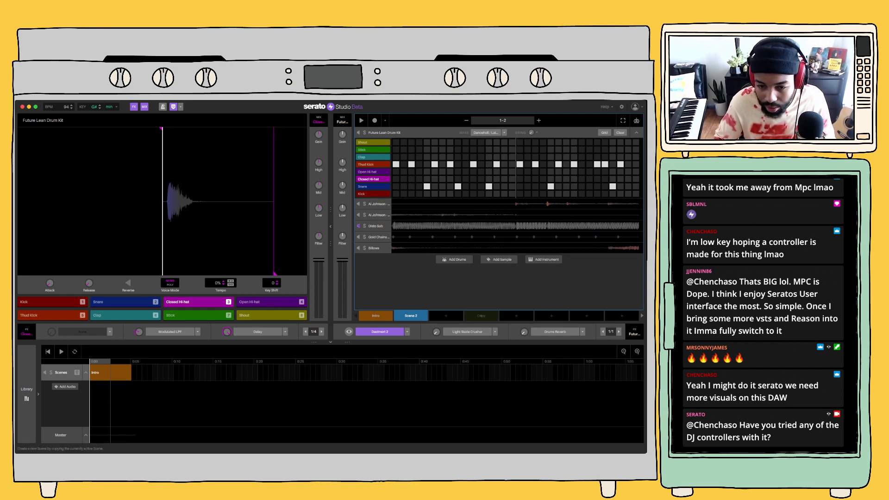
# Play the Intro scene, view the Billows deck, and set the Future Lean Drum Kit's swing to 14%
pyautogui.click(376, 315)
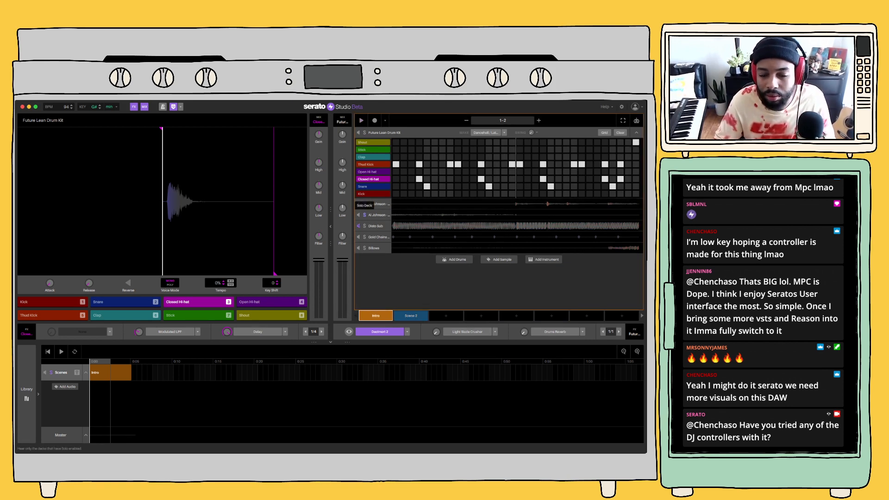
pyautogui.press('space')
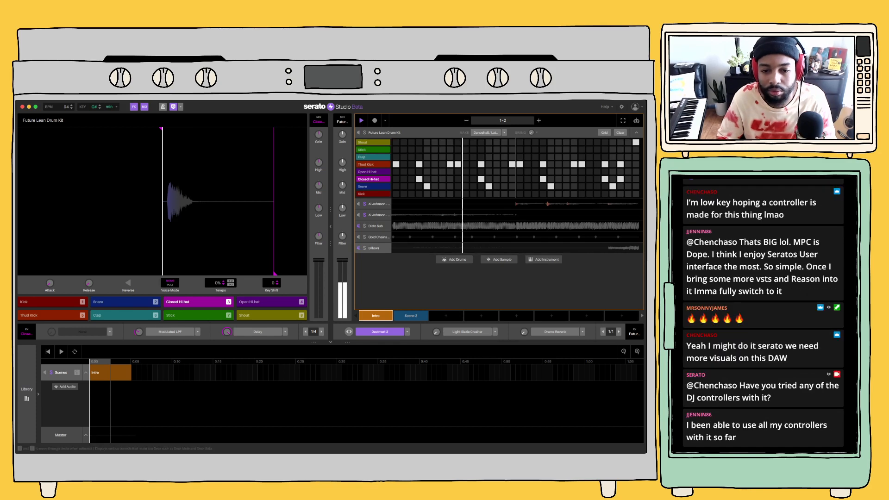
pyautogui.click(374, 248)
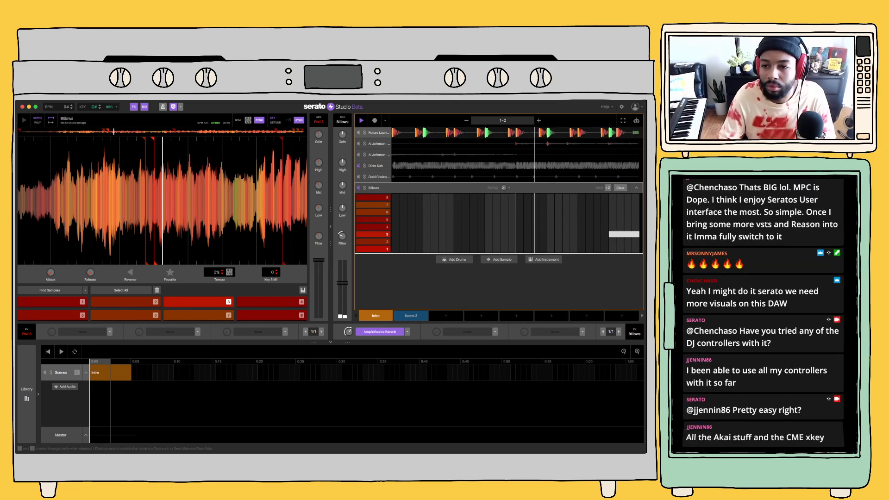
pyautogui.click(379, 133)
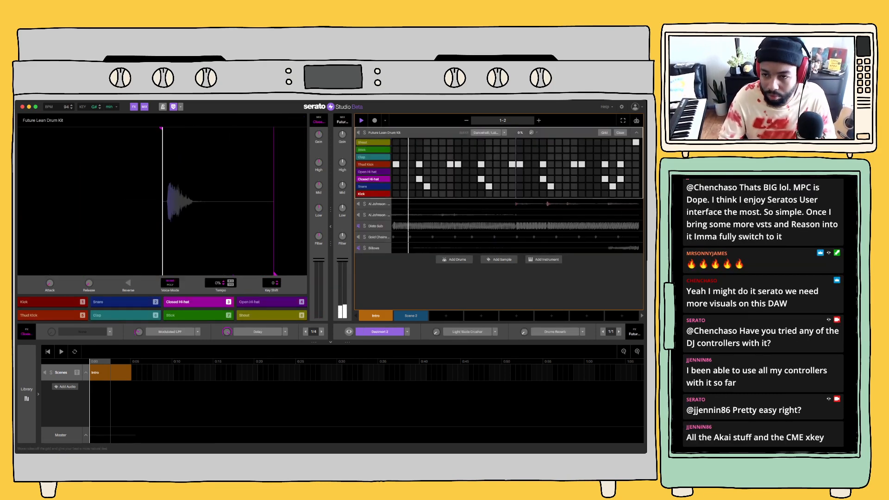
pyautogui.click(536, 133)
pyautogui.click(531, 143)
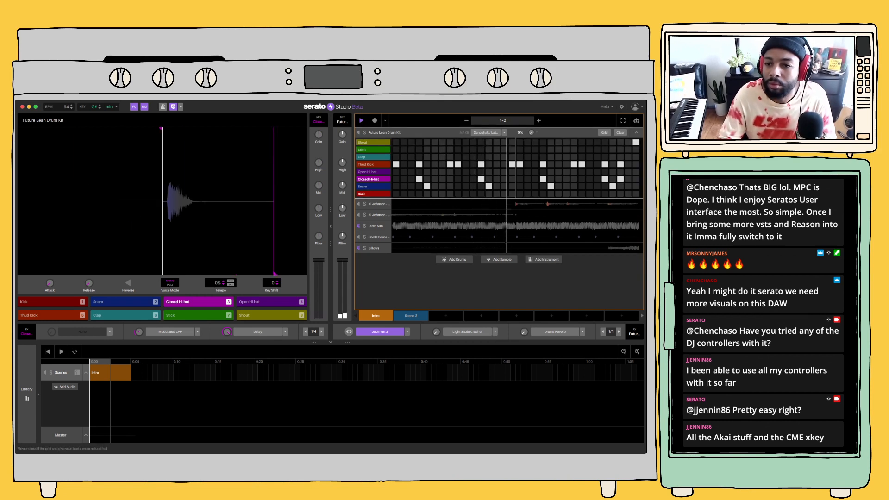
pyautogui.moveTo(532, 133); pyautogui.dragTo(532, 126)
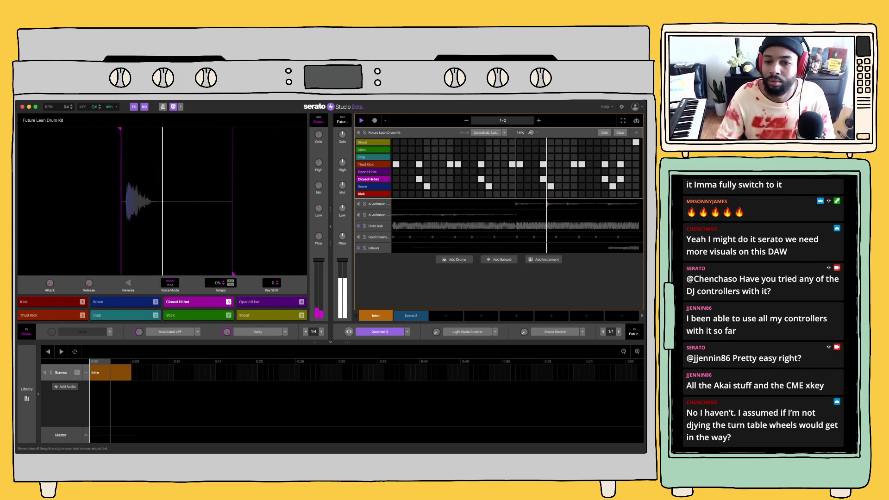
# Open each of the two Al Johnson sample decks while the Intro scene plays, and stop playback
pyautogui.click(378, 204)
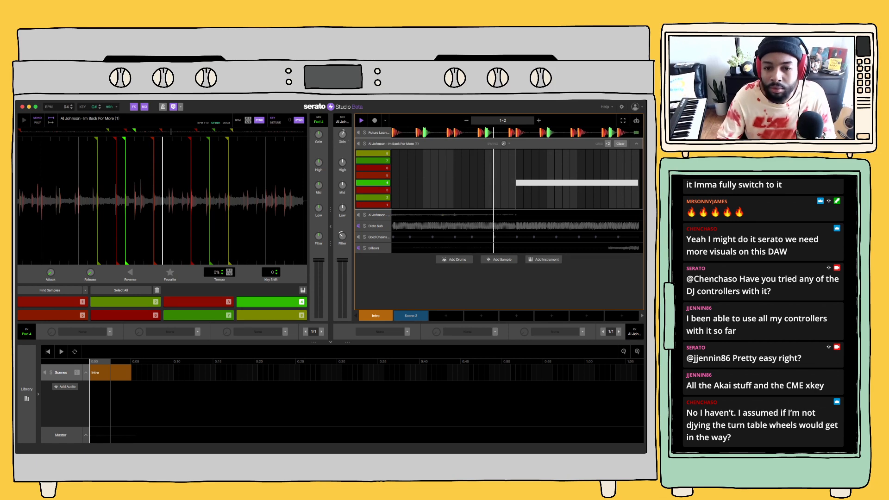
pyautogui.click(379, 215)
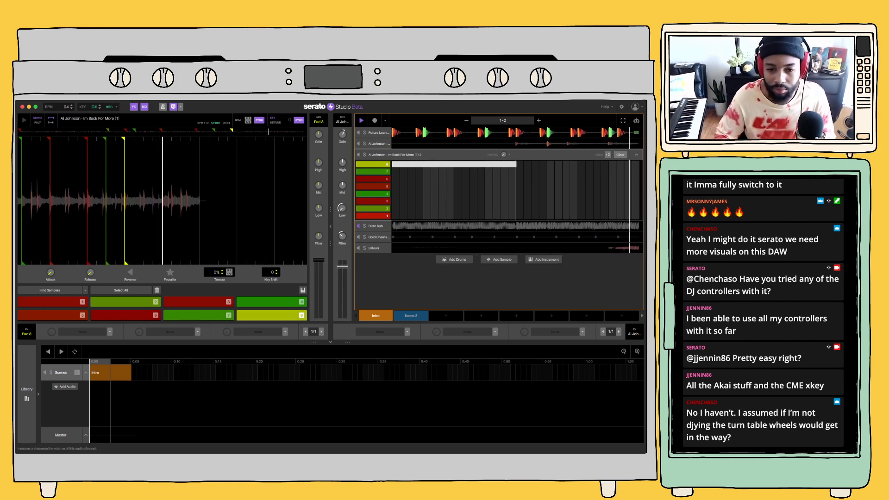
pyautogui.press('space')
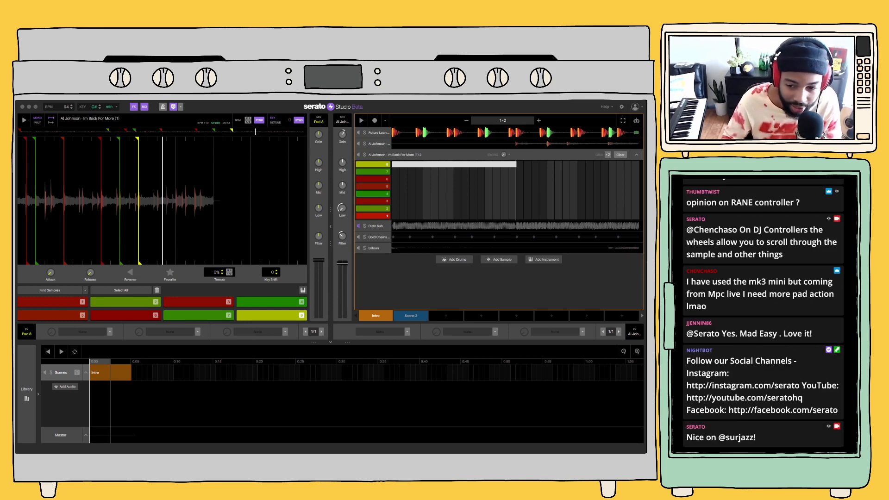
# Switch to the fresh project with the Clean 808 Drum Kit and extend its Intro scene to two bars
pyautogui.press('super+Tab')
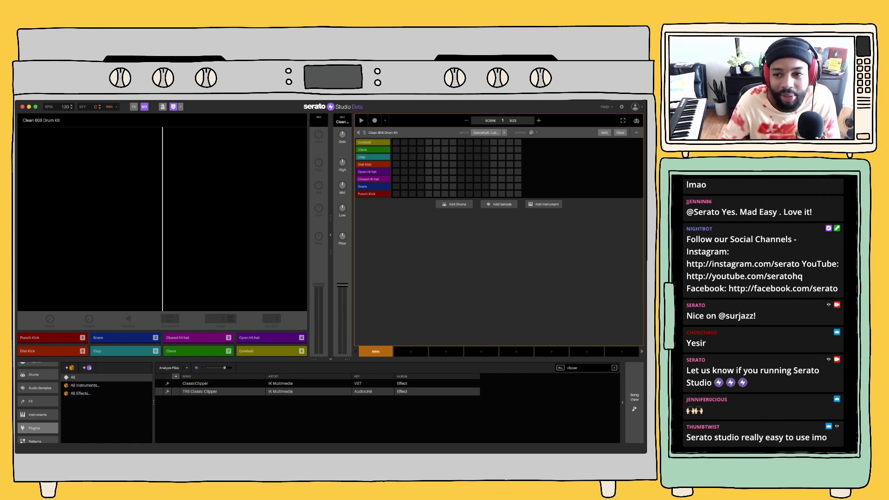
pyautogui.click(538, 121)
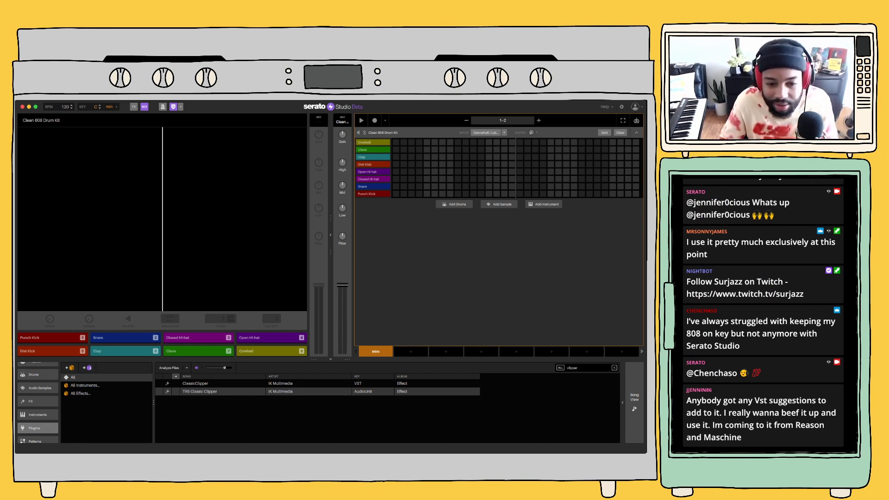
# Look through the library's Serato DJ Library, Projects and Drums sections and return to the instrument categories
pyautogui.click(196, 383)
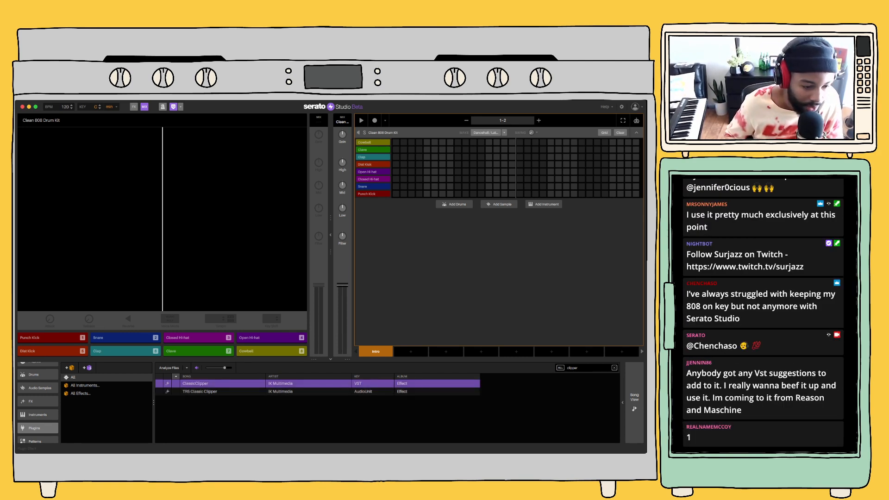
pyautogui.click(38, 415)
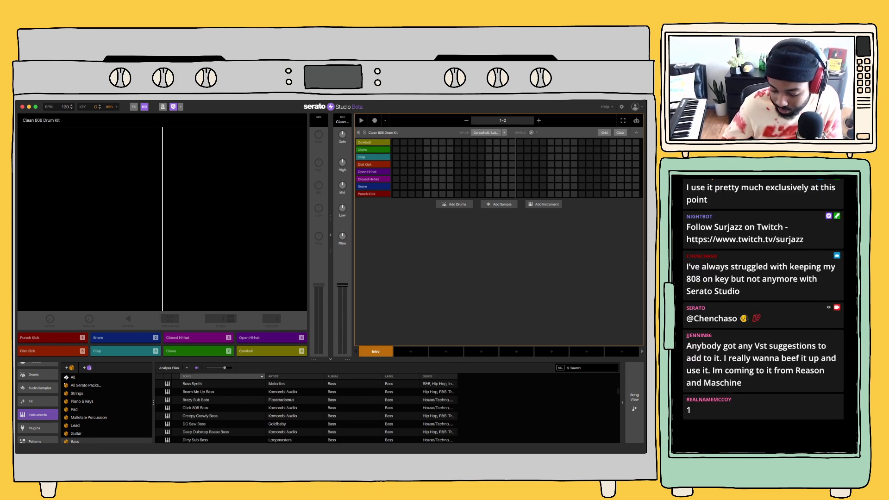
pyautogui.scroll(1, 38, 382)
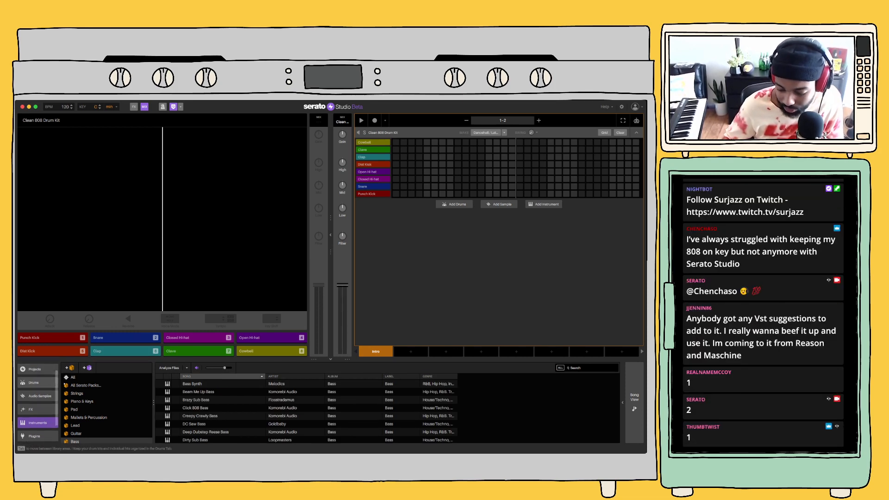
pyautogui.scroll(1, 38, 382)
pyautogui.click(38, 368)
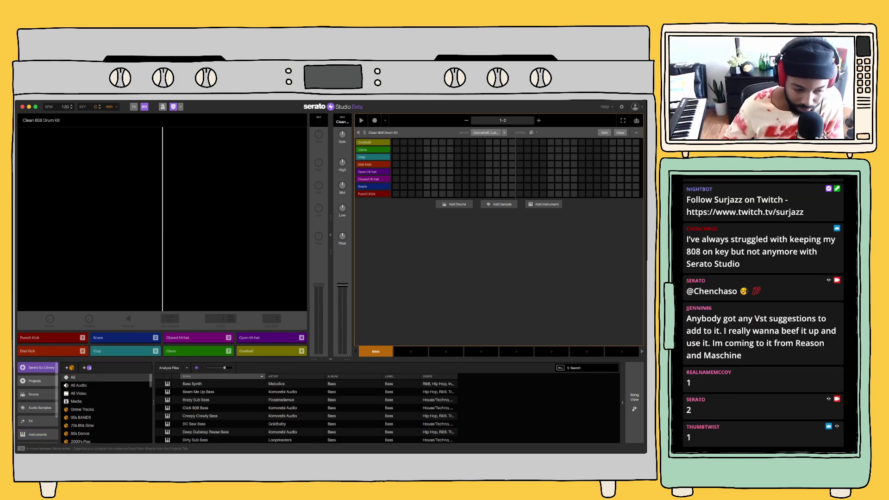
pyautogui.click(38, 381)
pyautogui.click(38, 394)
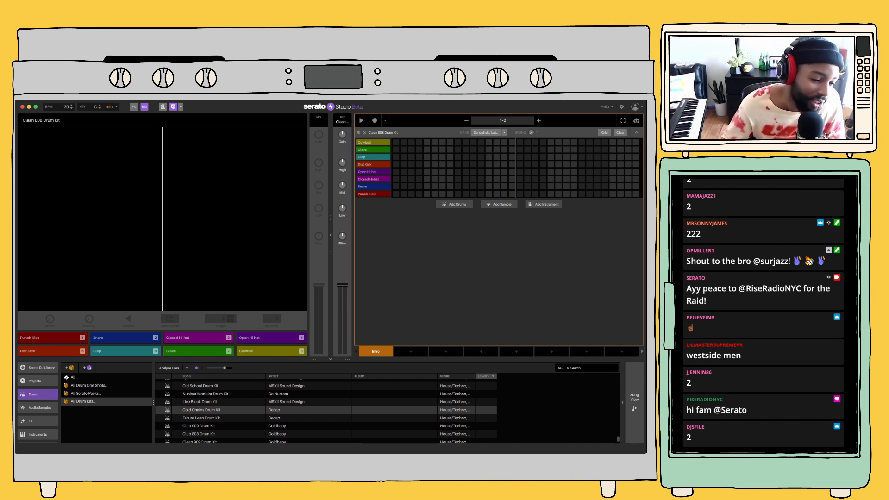
pyautogui.click(38, 434)
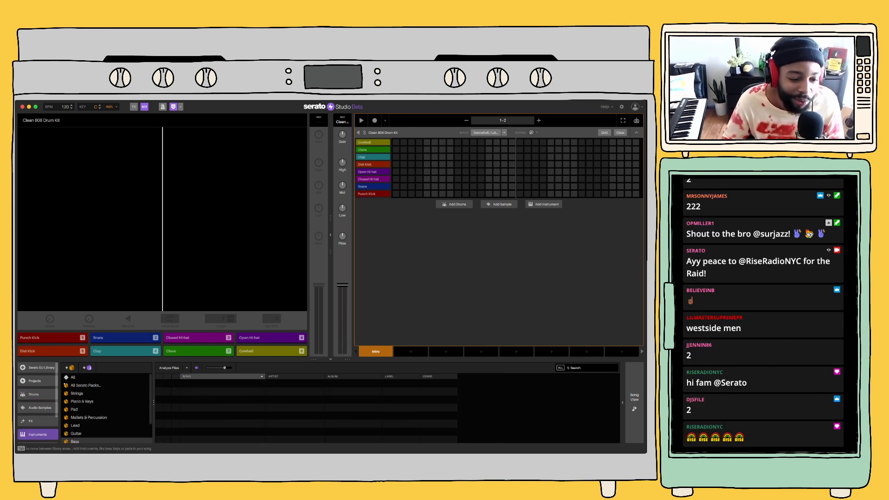
pyautogui.scroll(-3, 106, 409)
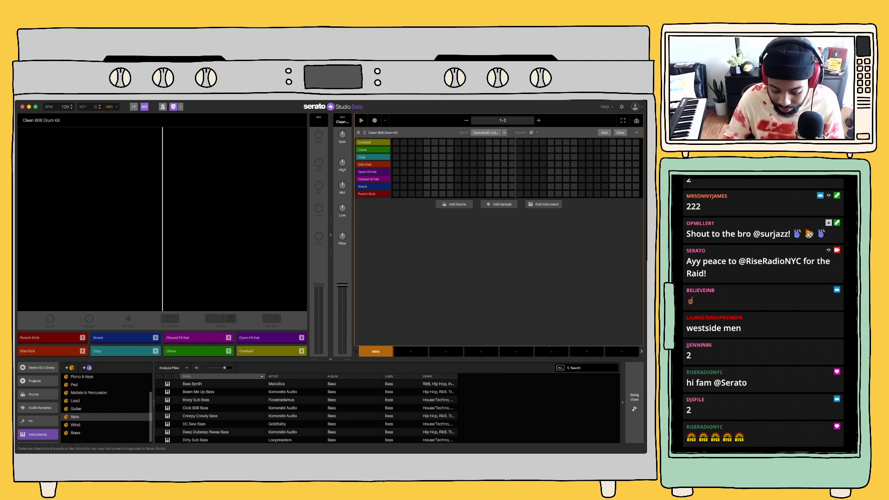
# Browse the Mallets & Percussion instruments one by one from Anime Percussion to Dark Bell
pyautogui.click(89, 392)
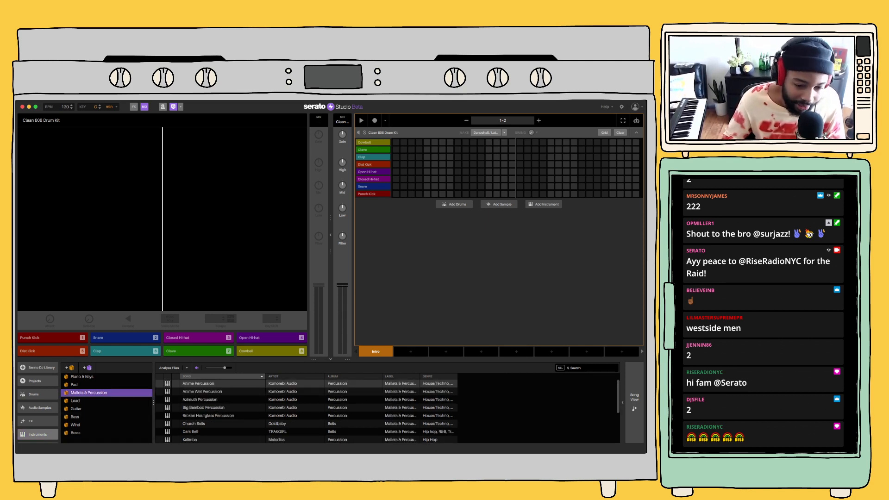
pyautogui.click(198, 383)
pyautogui.press('Down')
pyautogui.press('Down')
pyautogui.press('Down')
pyautogui.press('Down')
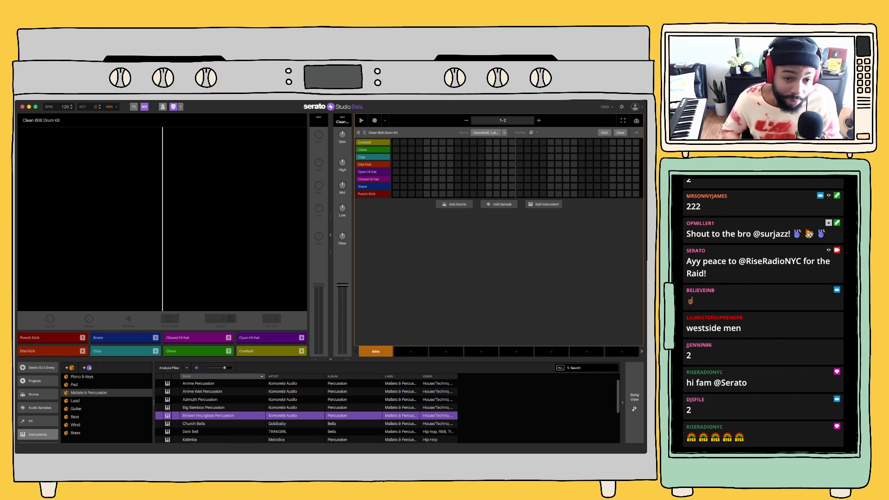
pyautogui.press('Down')
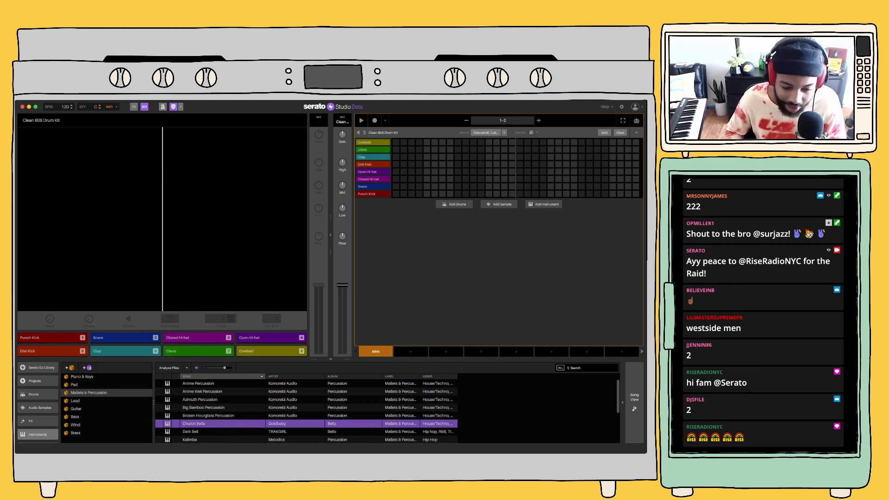
pyautogui.press('Down')
# Check the Lead, Pad, Wind and Brass instrument categories and open the Piano & Keys category
pyautogui.click(76, 401)
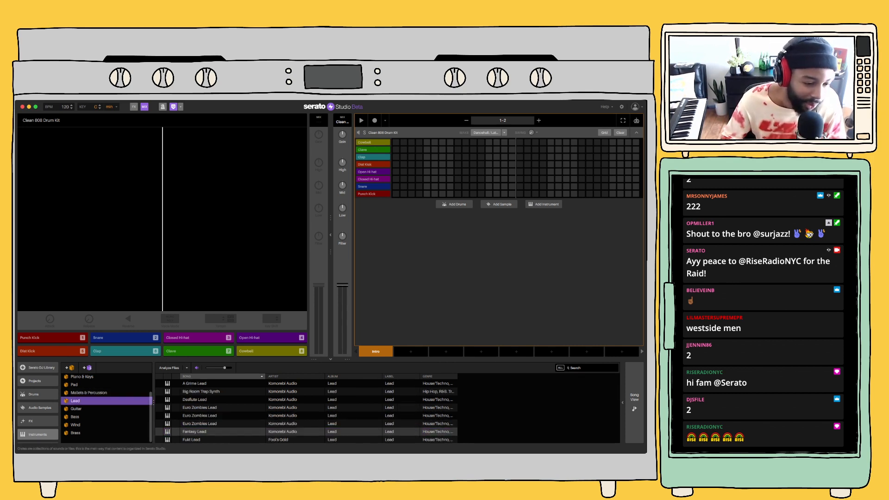
pyautogui.click(74, 385)
pyautogui.click(76, 425)
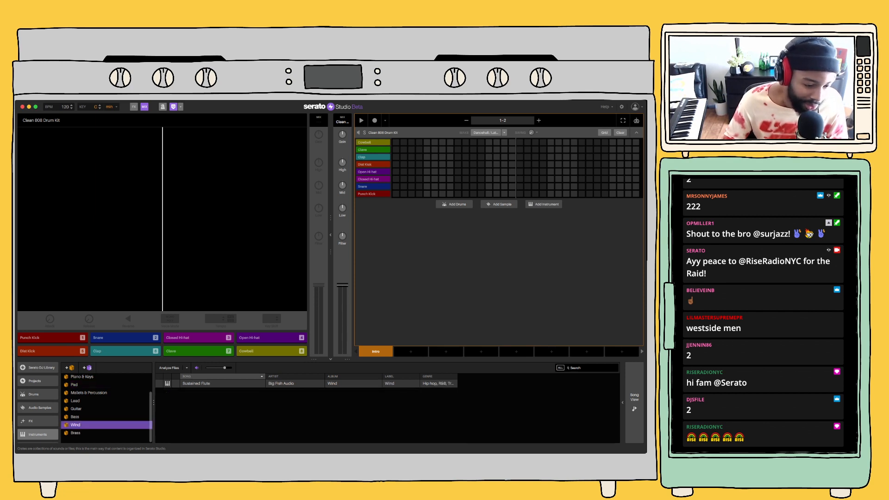
pyautogui.click(75, 433)
pyautogui.click(74, 384)
pyautogui.click(81, 376)
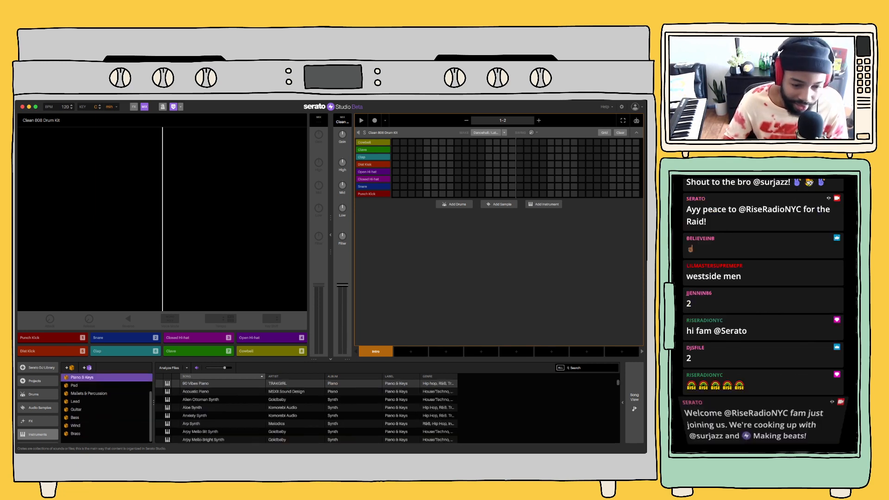
# Check the Strings instruments and preview Piano & Keys sounds from 90 Vibes Piano down to Rainbow Synth
pyautogui.scroll(2, 81, 379)
pyautogui.click(77, 393)
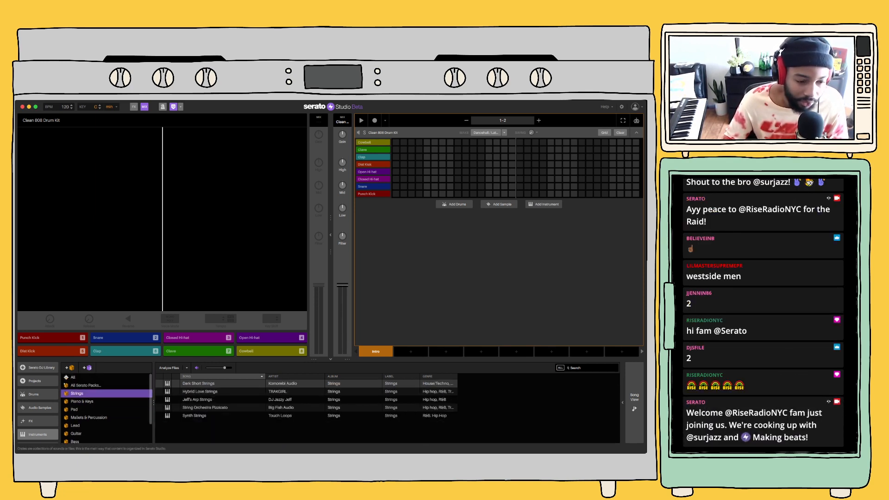
pyautogui.click(82, 402)
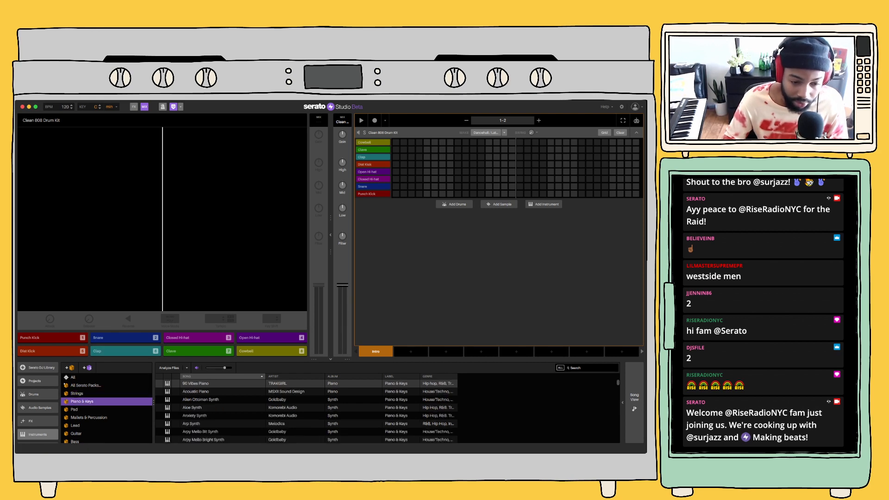
pyautogui.click(196, 392)
pyautogui.click(197, 384)
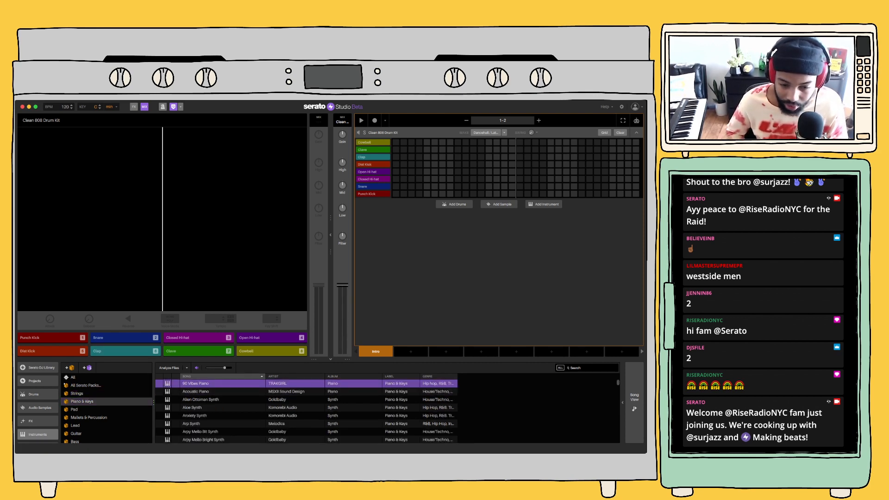
pyautogui.click(196, 392)
pyautogui.scroll(-15, 305, 411)
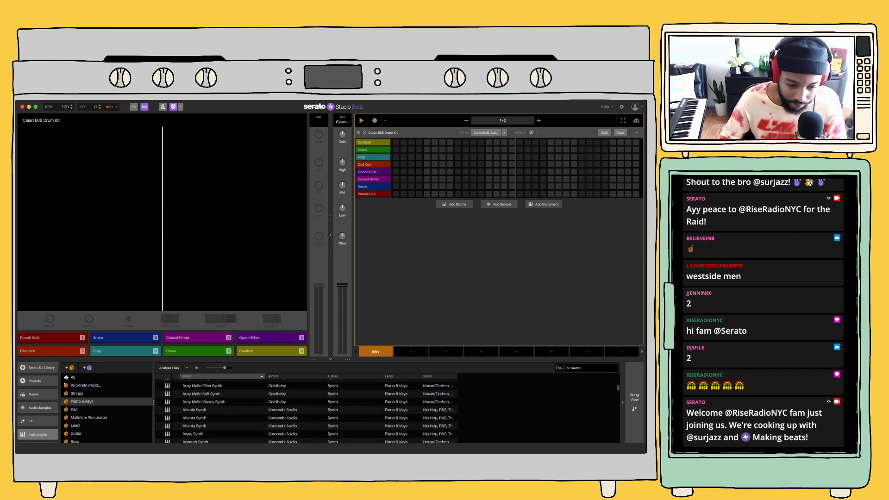
pyautogui.click(197, 398)
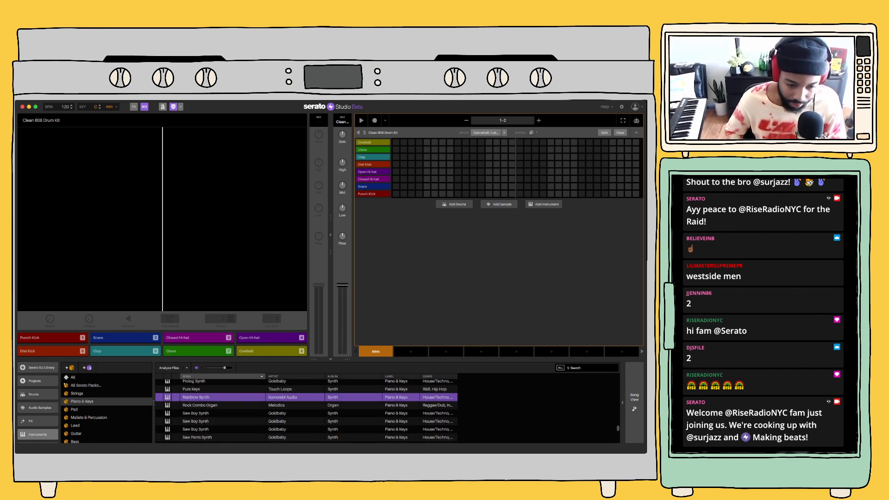
# Load the Sin Keys instrument from the Piano & Keys category and turn off Play in Key for it
pyautogui.press('Down')
pyautogui.press('Down')
pyautogui.press('Down')
pyautogui.press('Down')
pyautogui.press('Down')
pyautogui.press('Down')
pyautogui.press('Down')
pyautogui.press('Down')
pyautogui.press('Down')
pyautogui.press('Down')
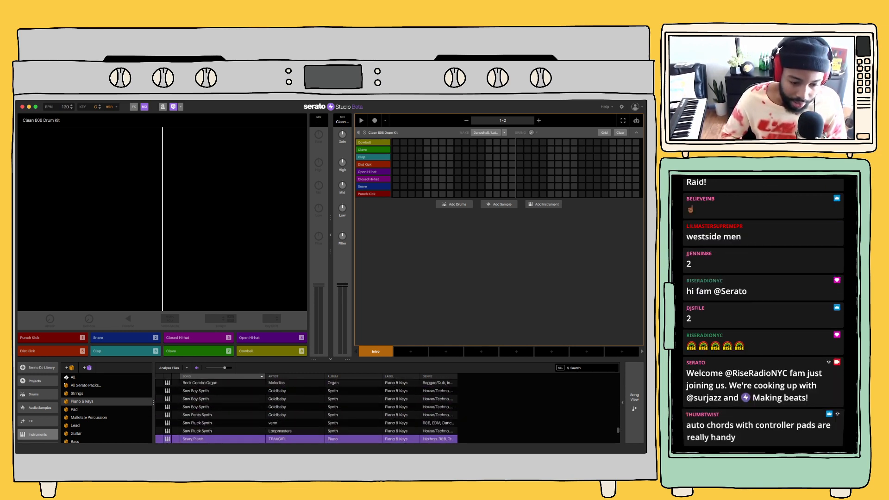
pyautogui.press('Down')
pyautogui.press('Down')
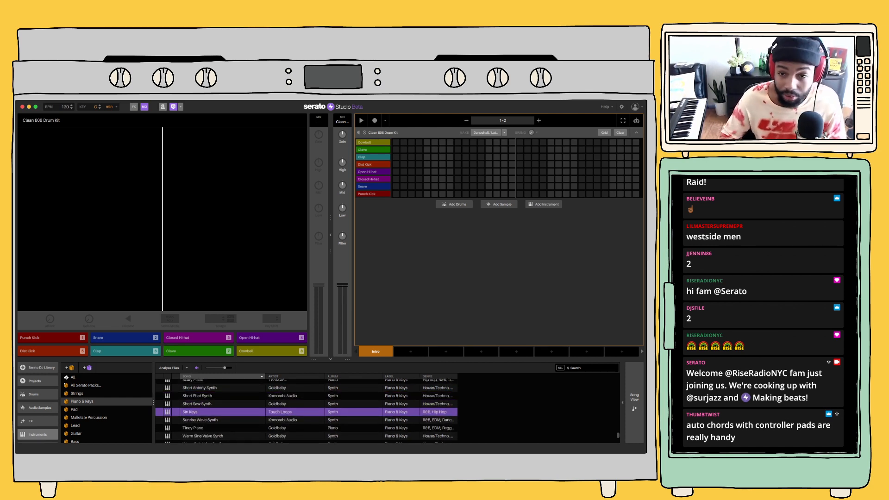
pyautogui.press('Return')
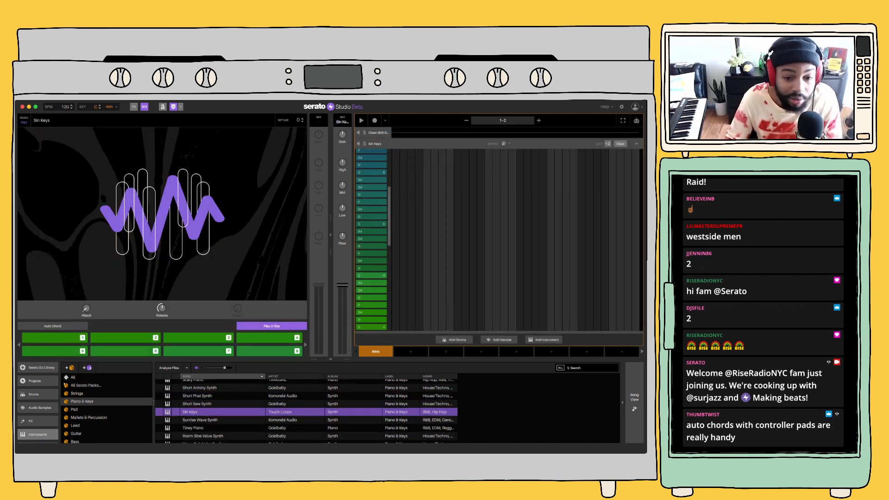
pyautogui.click(273, 326)
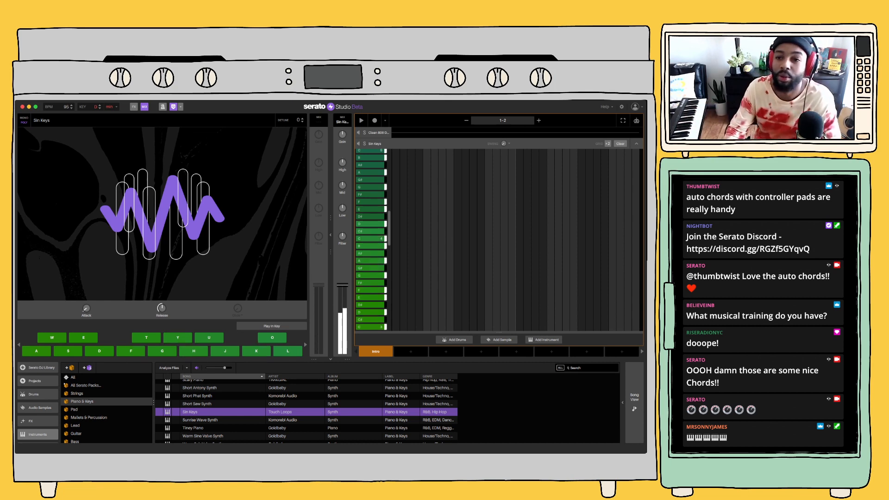
# Extend the Intro scene to four bars, enable the metronome and play the scene
pyautogui.click(538, 121)
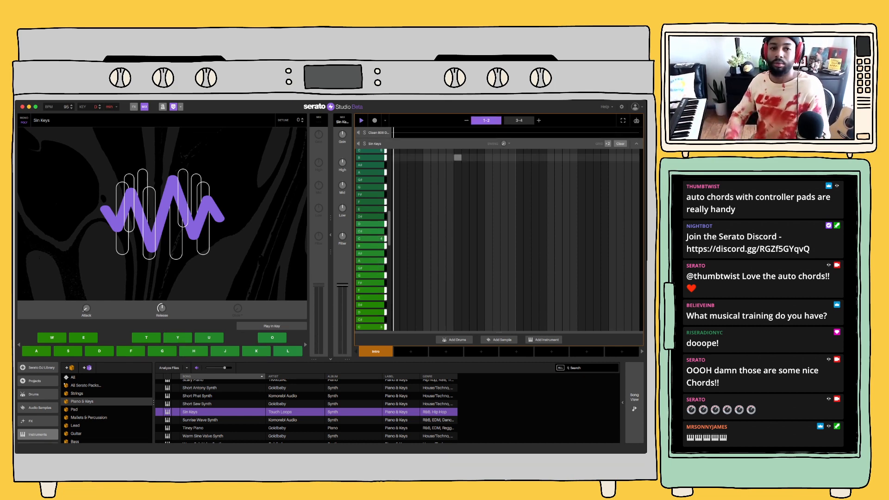
pyautogui.click(162, 107)
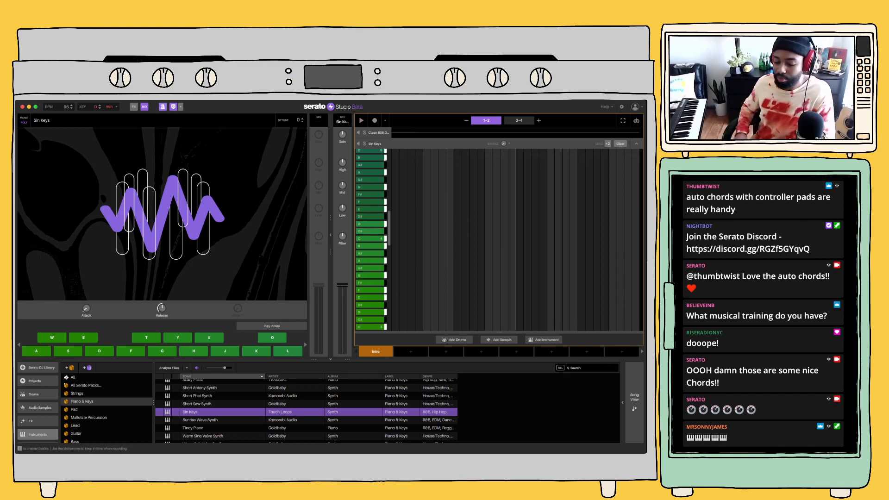
pyautogui.press('space')
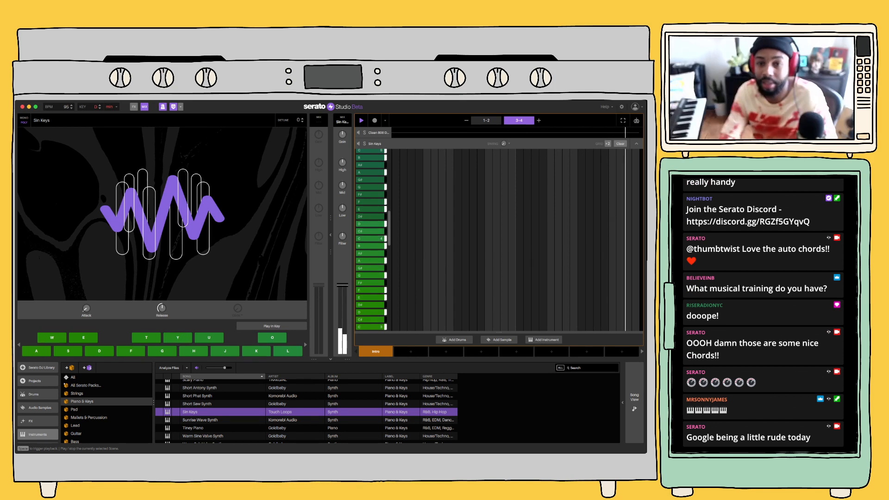
# Record sustained chords with Sin Keys over the four-bar loop and check the recorded notes
pyautogui.click(361, 120)
pyautogui.click(375, 121)
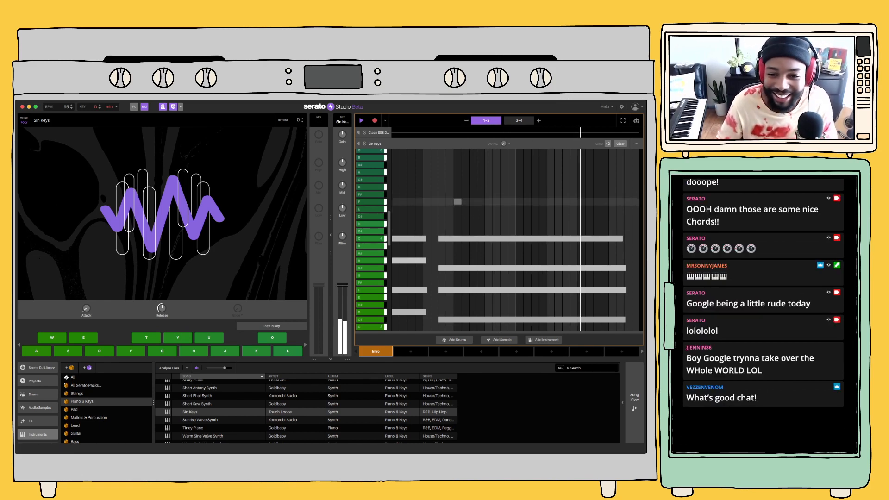
pyautogui.press('space')
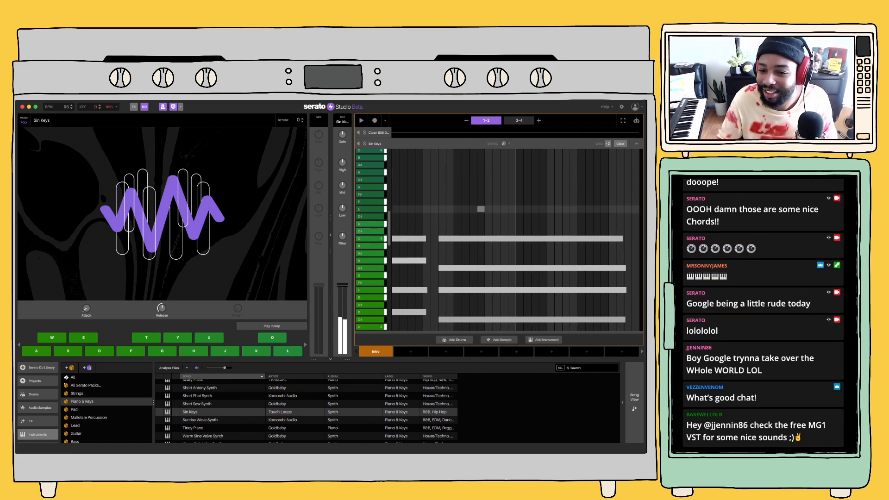
pyautogui.scroll(-1, 526, 185)
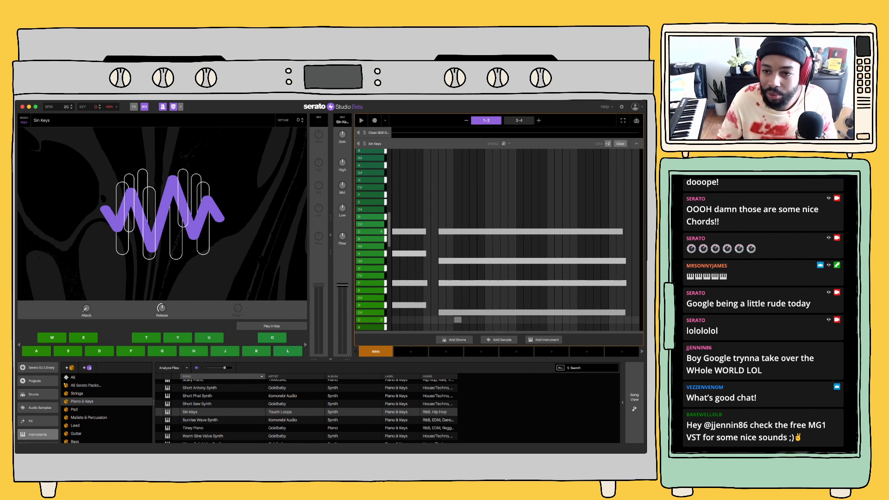
pyautogui.press('space')
pyautogui.press('space')
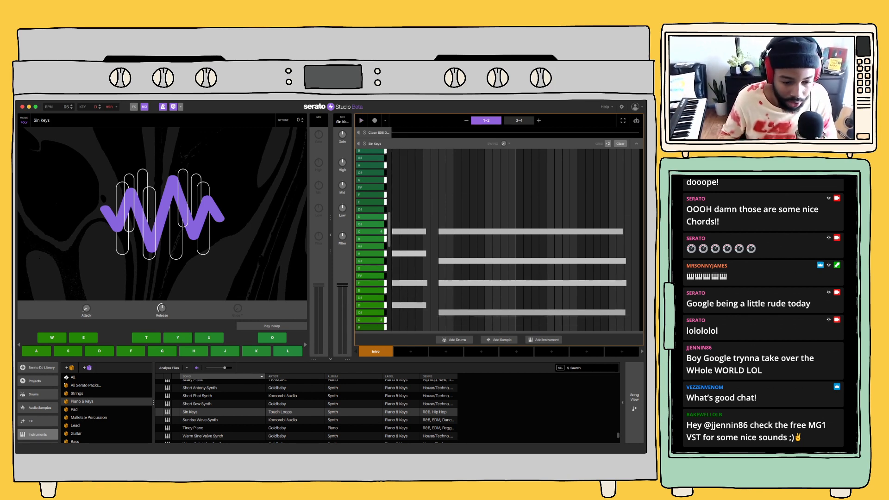
# Add the Warm Sine Valve Synth from the Piano & Keys instruments as a new track
pyautogui.scroll(-2, 306, 411)
pyautogui.press('Down')
pyautogui.press('Down')
pyautogui.press('Down')
pyautogui.press('Down')
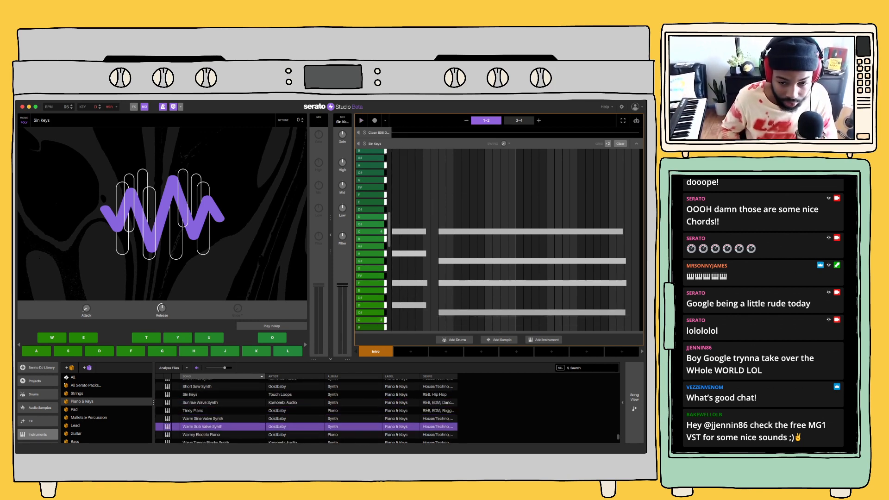
pyautogui.press('Up')
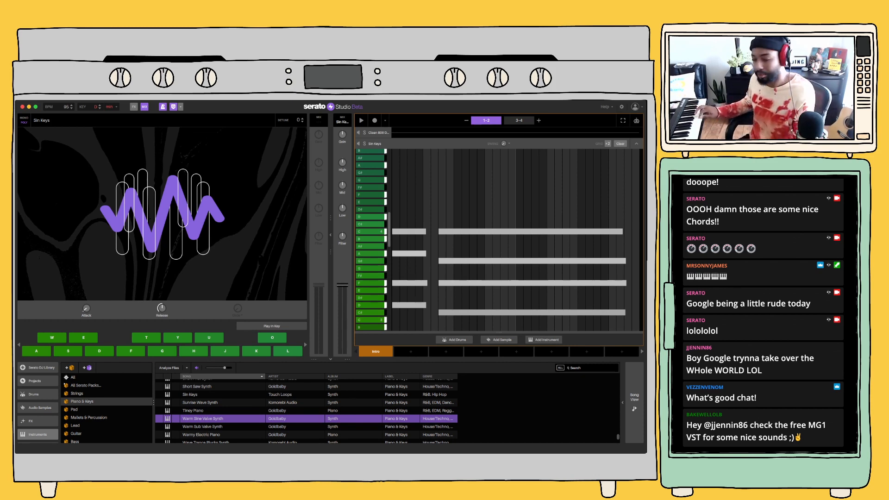
pyautogui.press('Return')
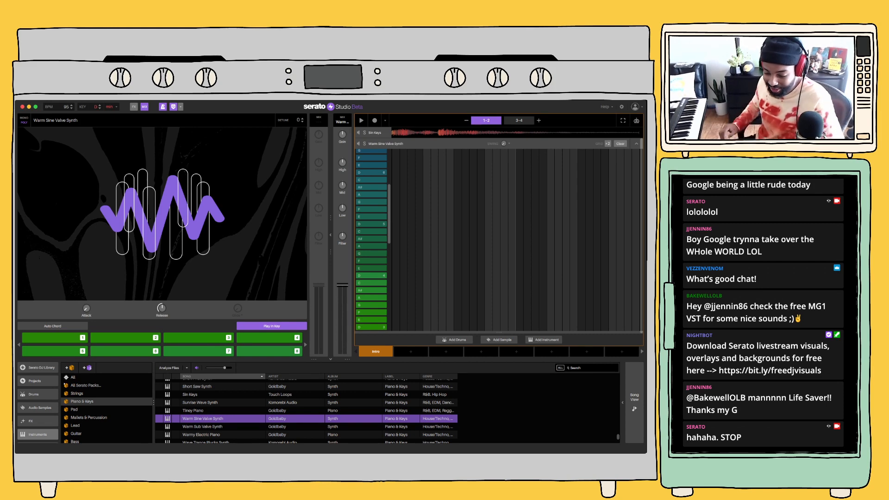
# Turn off Play in Key for the Warm Sine Valve Synth and record short chords over the Sin Keys part
pyautogui.press('space')
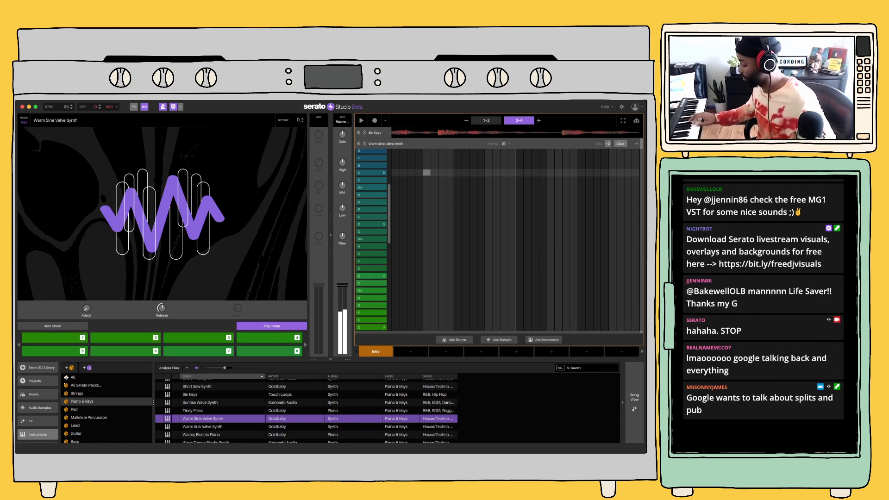
pyautogui.press('space')
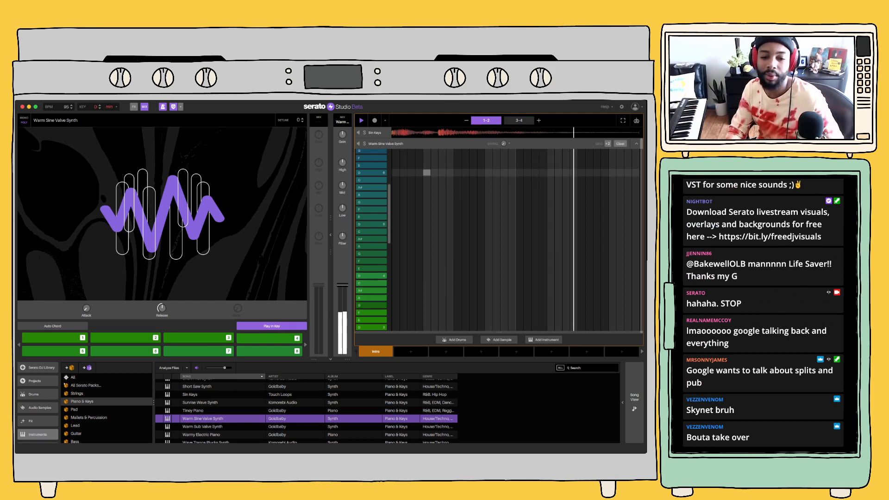
pyautogui.press('space')
pyautogui.click(272, 326)
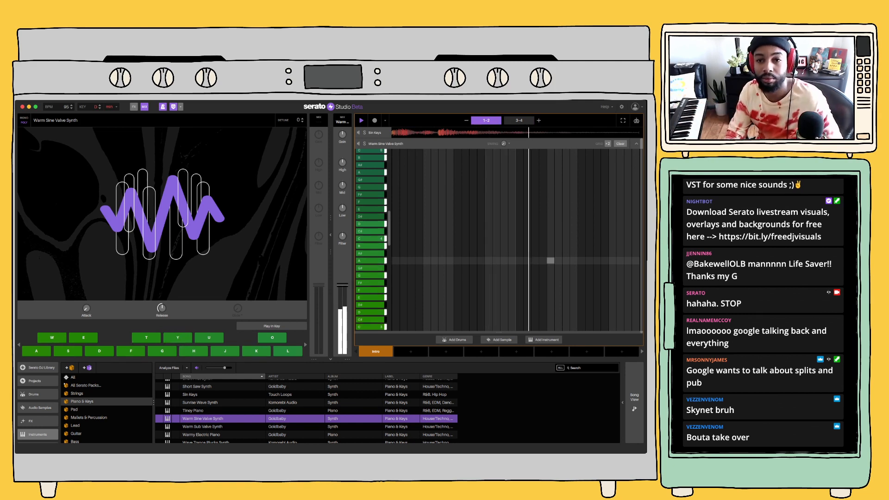
pyautogui.click(374, 121)
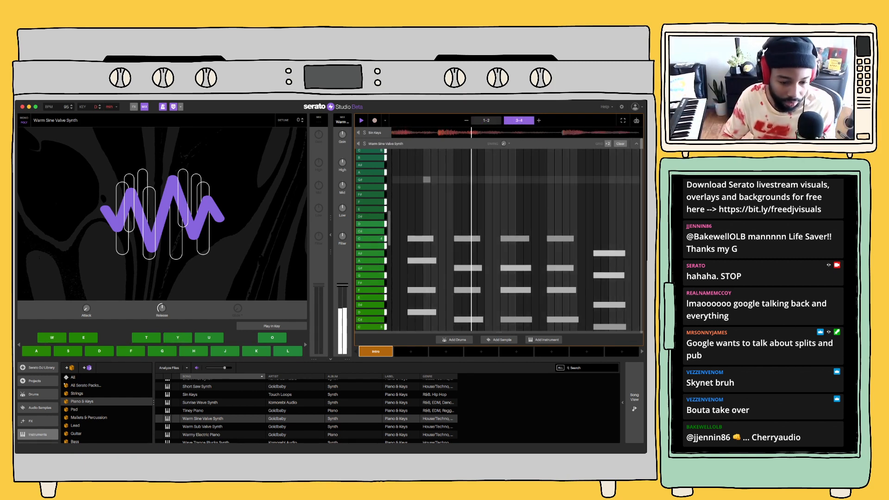
# Look through the remaining Piano & Keys sounds and neighbouring instrument categories, ending on the Bass category
pyautogui.scroll(-3, 306, 411)
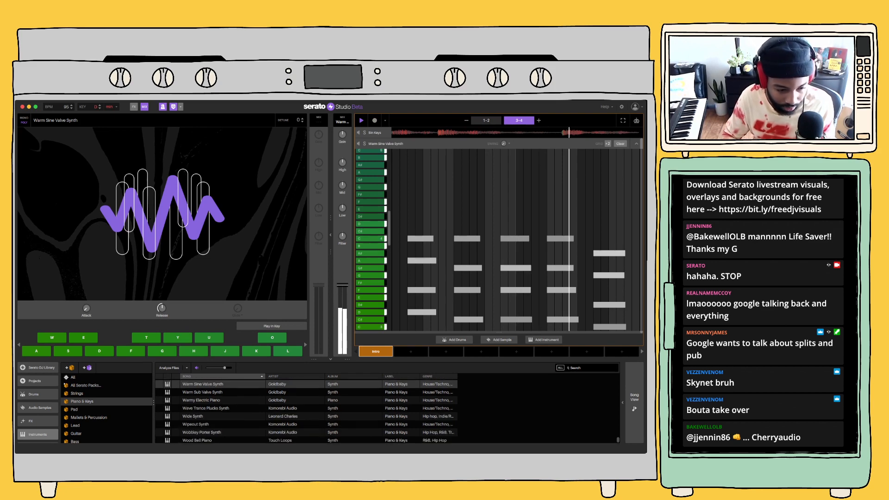
pyautogui.click(208, 417)
pyautogui.click(88, 417)
pyautogui.click(74, 410)
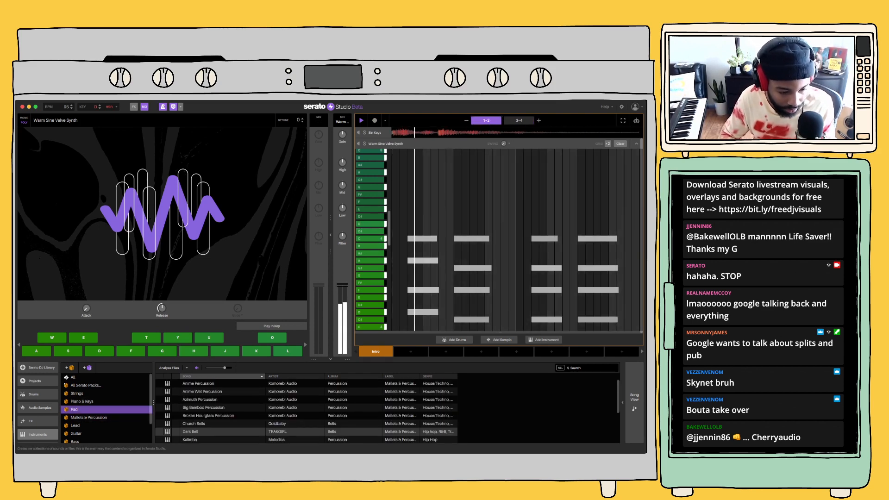
pyautogui.click(77, 434)
pyautogui.click(75, 440)
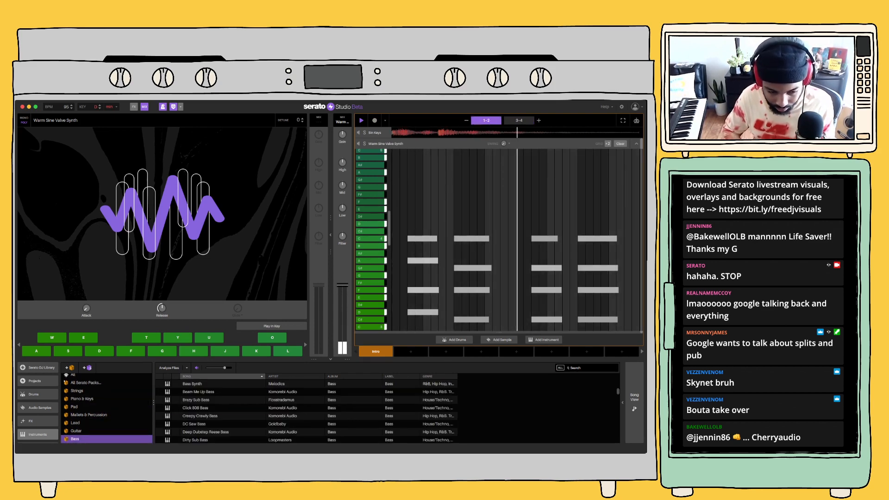
# Load the Distorted 808 Synth Bass from the Bass instruments and record bass notes over the loop
pyautogui.click(195, 408)
pyautogui.click(200, 416)
pyautogui.press('Down')
pyautogui.press('Down')
pyautogui.press('Down')
pyautogui.press('Down')
pyautogui.press('Down')
pyautogui.press('Down')
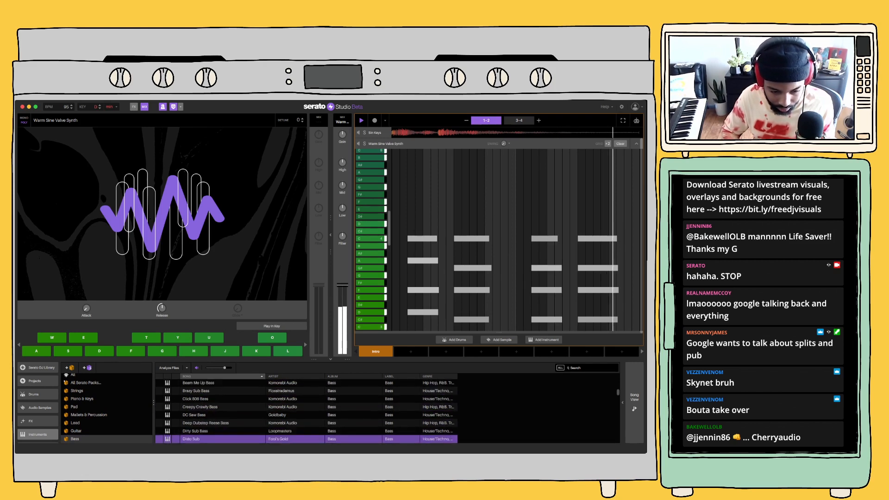
pyautogui.press('Up')
pyautogui.press('Down')
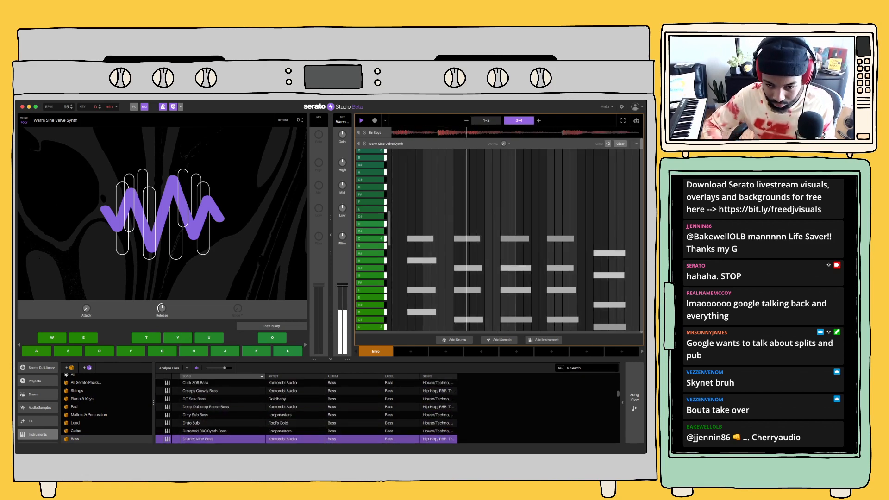
pyautogui.press('Up')
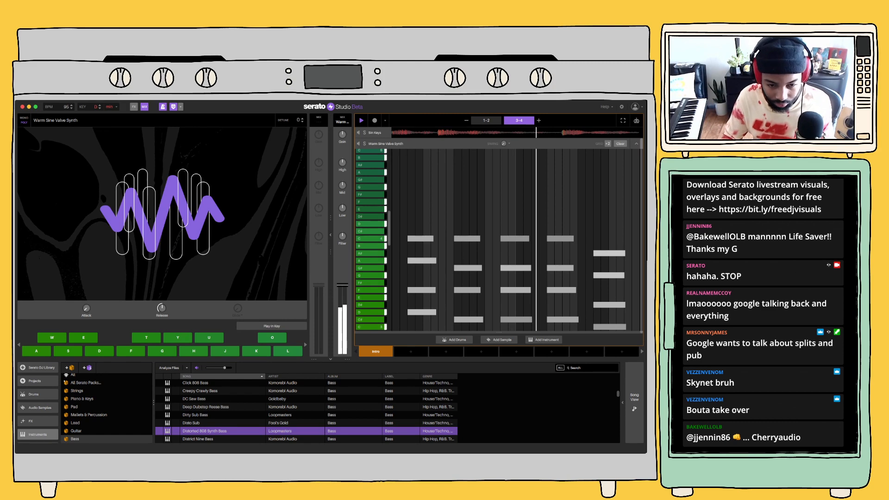
pyautogui.press('Return')
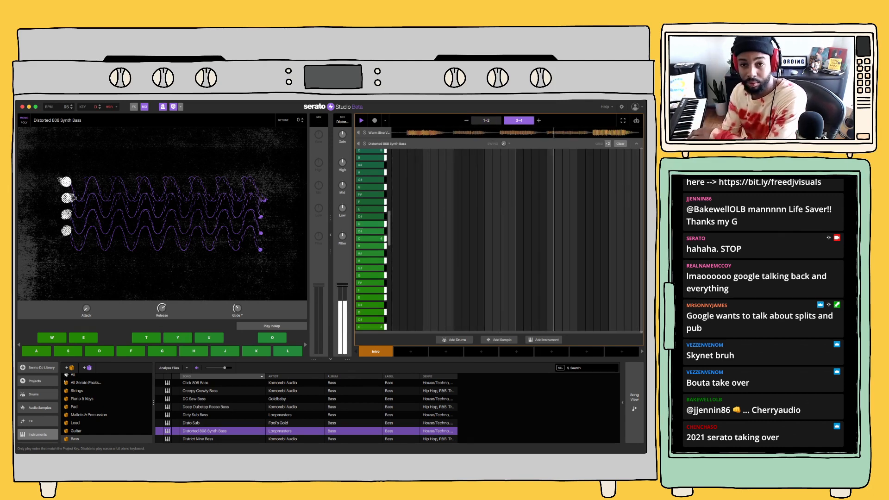
pyautogui.click(374, 120)
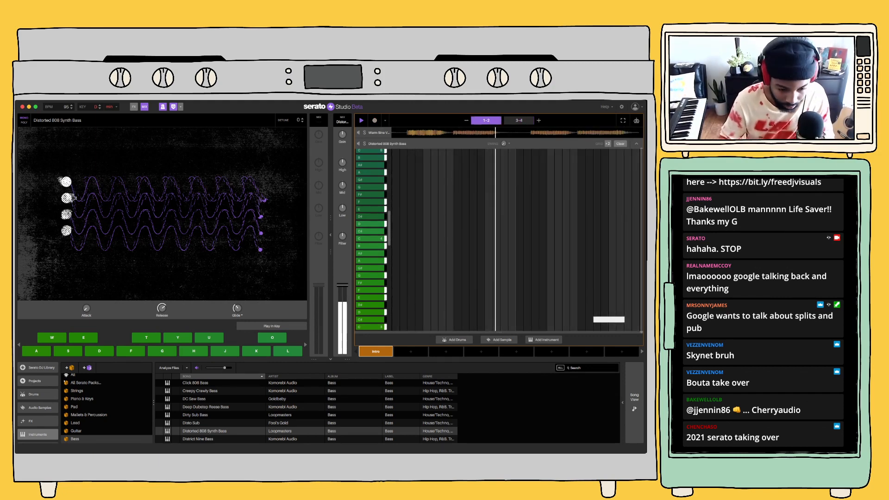
# Load the Live Break Drum Kit from the All Drum Kits collection as a new track
pyautogui.scroll(-3, 305, 409)
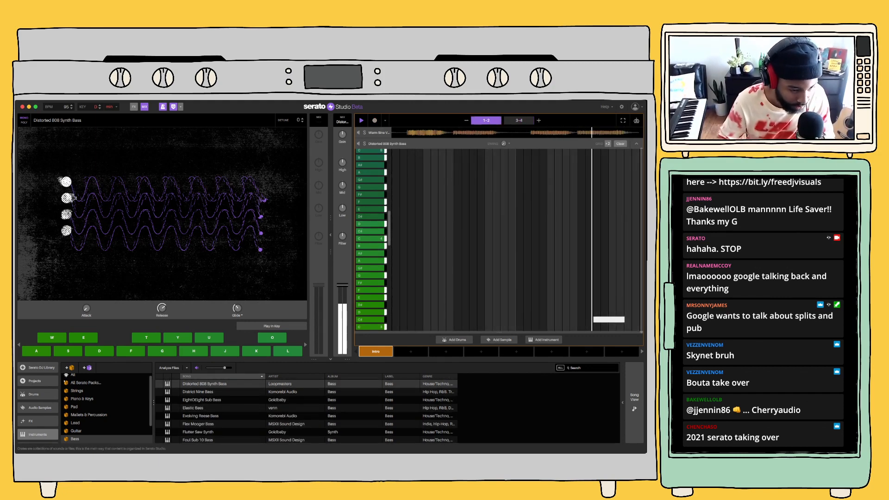
pyautogui.scroll(-2, 107, 405)
pyautogui.click(33, 394)
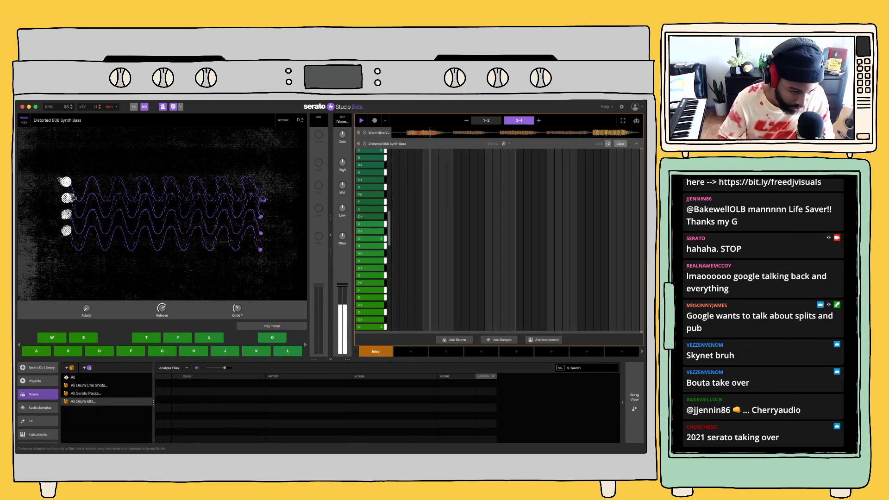
pyautogui.click(88, 394)
pyautogui.click(88, 386)
pyautogui.click(88, 401)
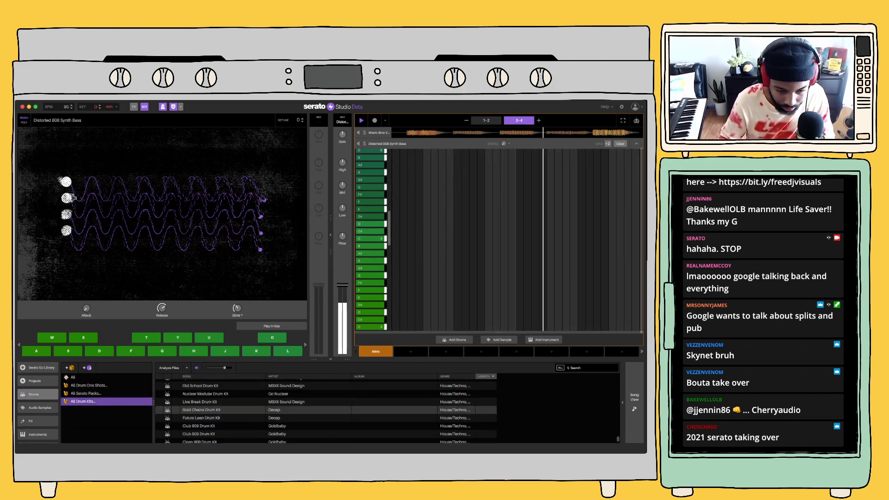
pyautogui.scroll(-2, 306, 411)
pyautogui.scroll(2, 208, 392)
pyautogui.click(208, 402)
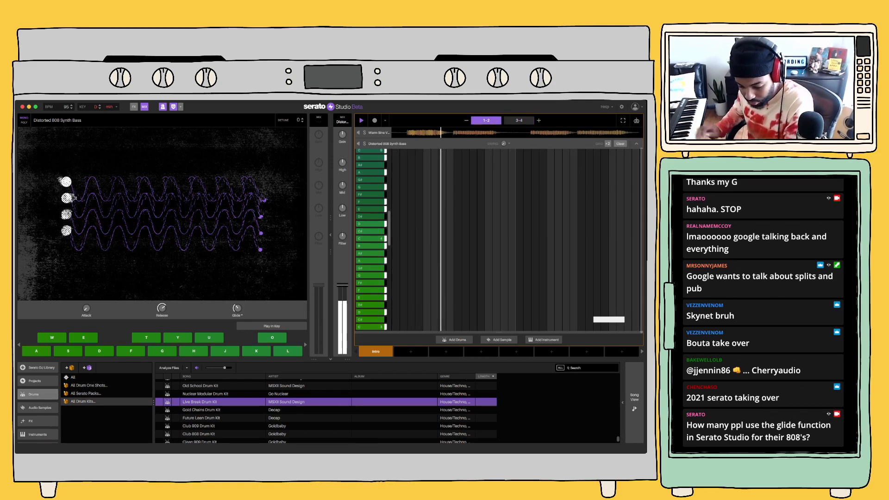
pyautogui.doubleClick(208, 402)
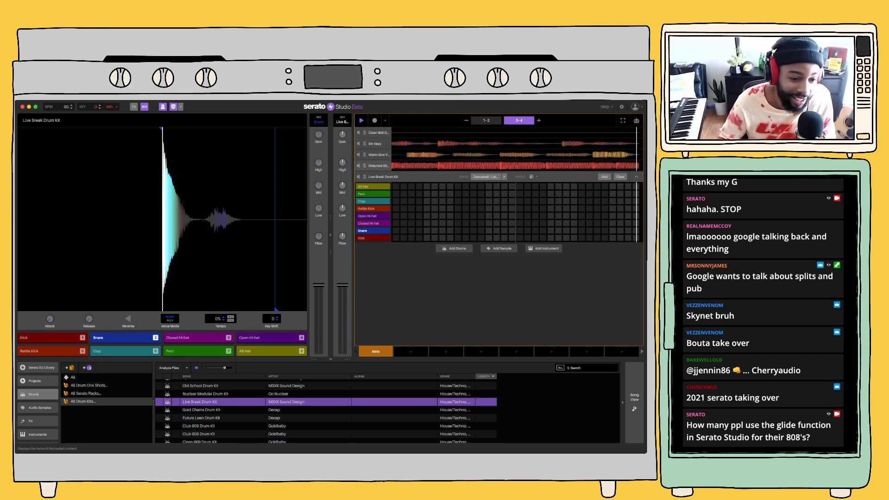
# Set the Distorted 808 Synth Bass glide mode to Trigger and adjust its glide time
pyautogui.click(379, 166)
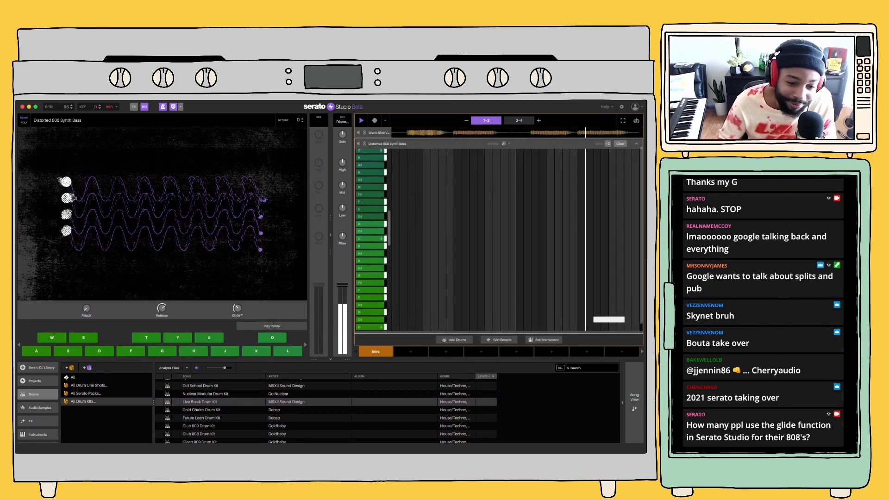
pyautogui.click(238, 316)
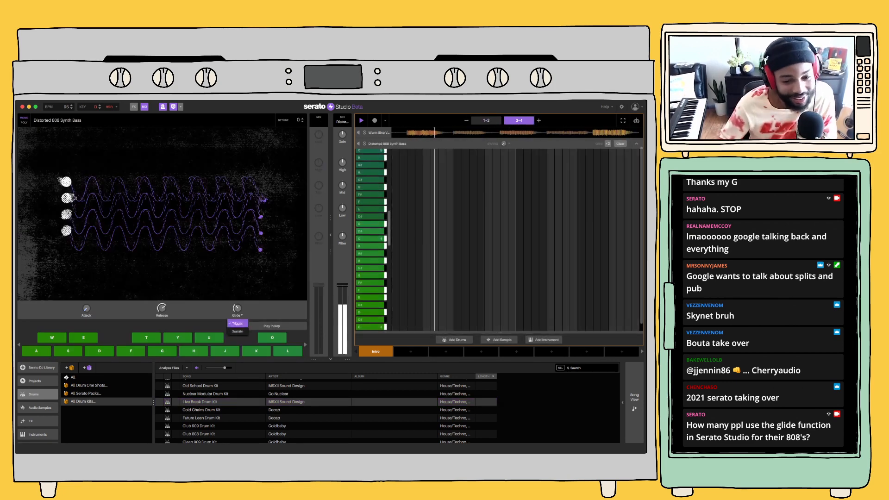
pyautogui.click(237, 323)
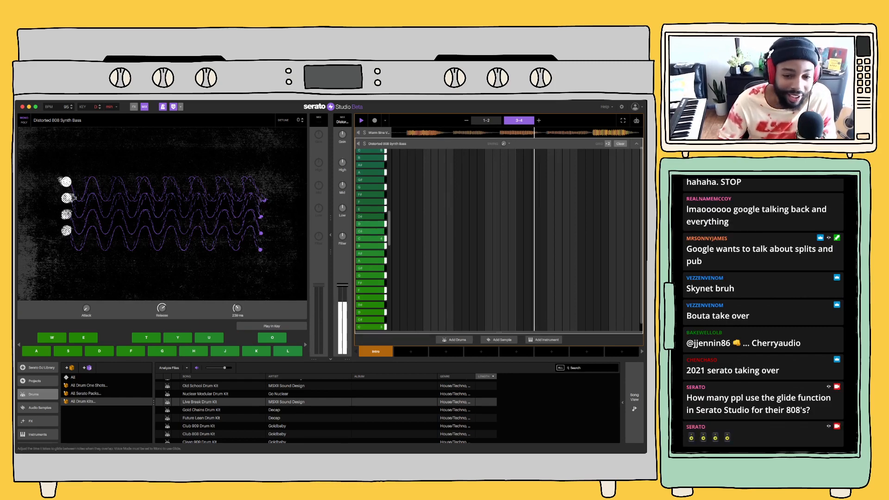
pyautogui.moveTo(237, 309)
pyautogui.mouseDown()
pyautogui.moveTo(237, 338)
pyautogui.moveTo(238, 294)
pyautogui.moveTo(237, 319)
pyautogui.mouseUp()
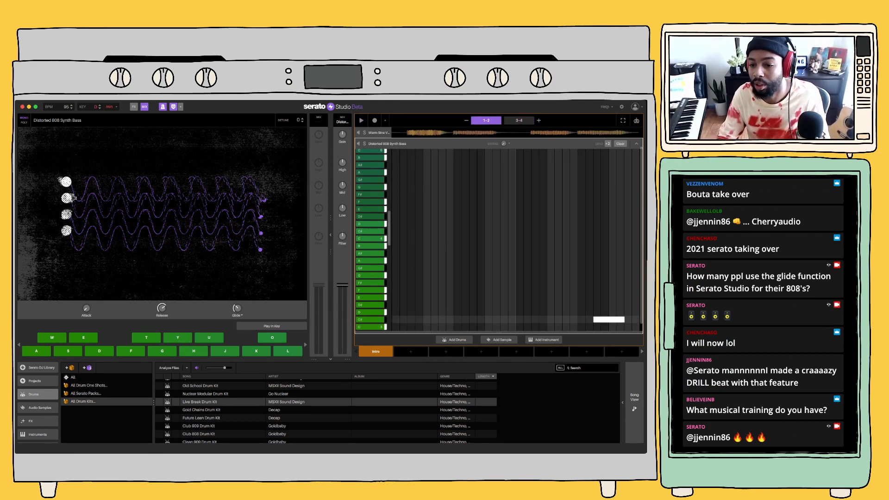
# Record a kick and snare pattern with the Live Break Drum Kit over the loop and play it back
pyautogui.scroll(-3, 527, 273)
pyautogui.scroll(-2, 527, 272)
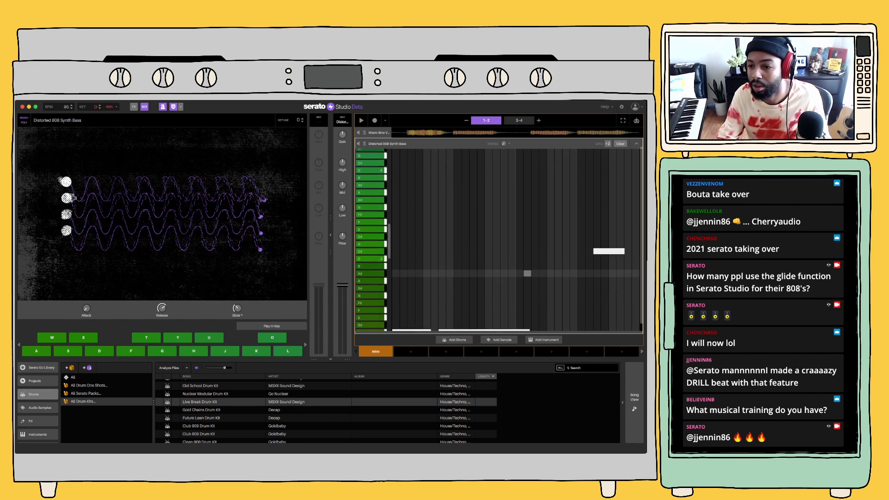
pyautogui.click(636, 143)
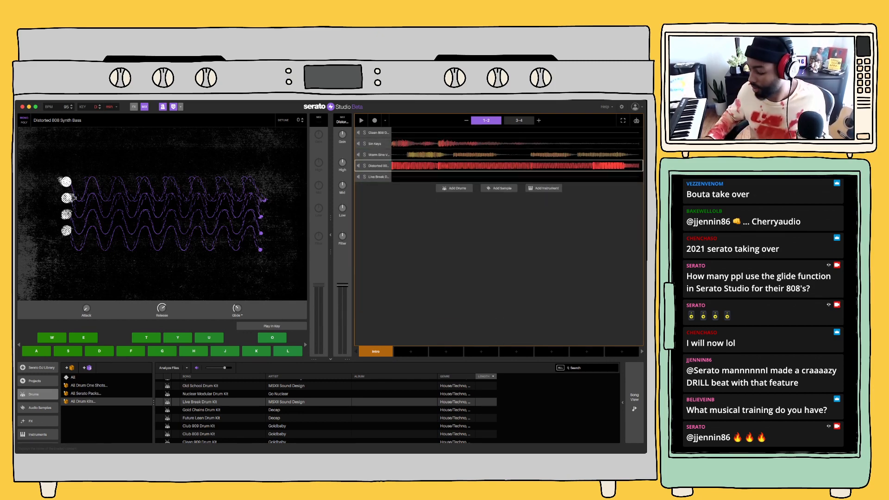
pyautogui.click(378, 177)
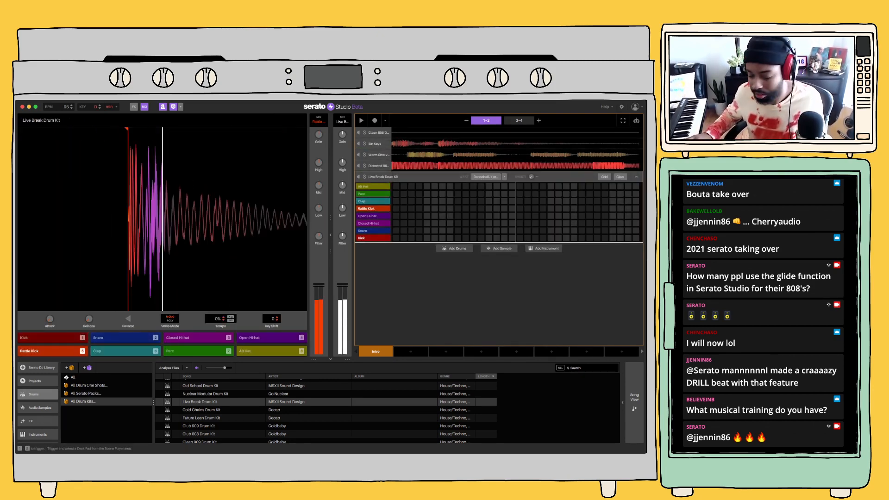
pyautogui.press('space')
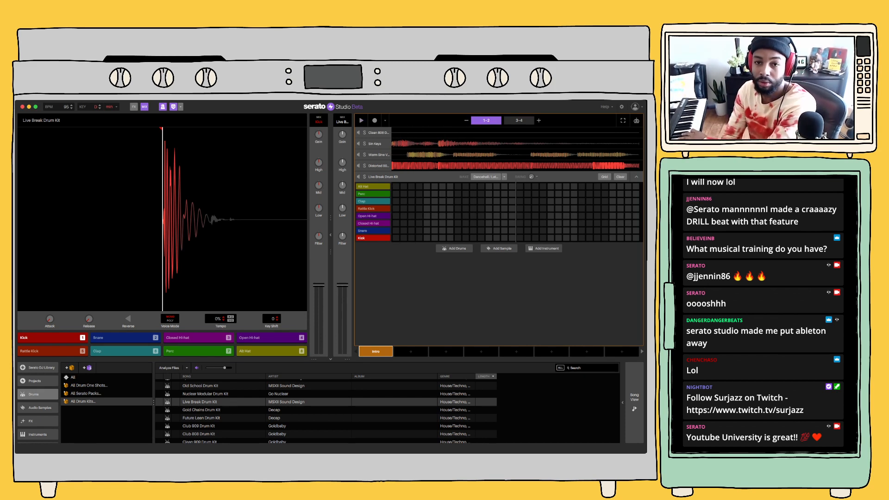
pyautogui.click(375, 120)
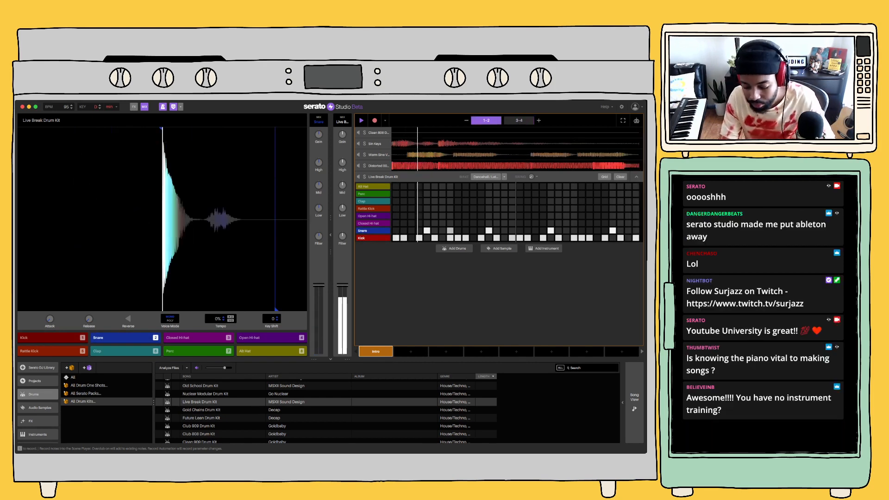
pyautogui.press('space')
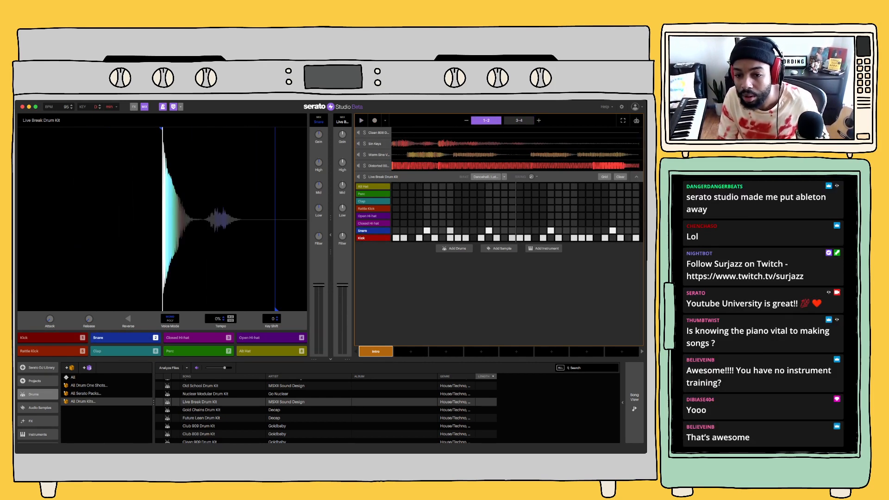
pyautogui.press('space')
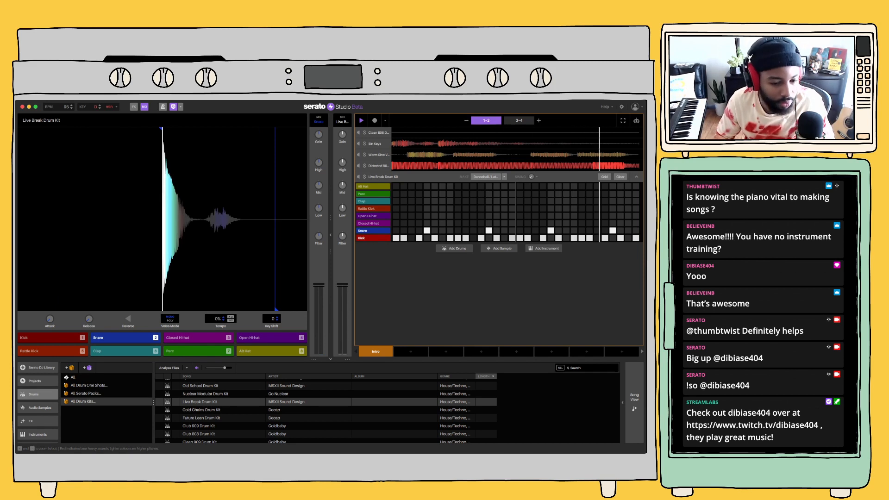
# Find the That Knock Drum Kit among the drum kits and load it as another drum track
pyautogui.click(200, 385)
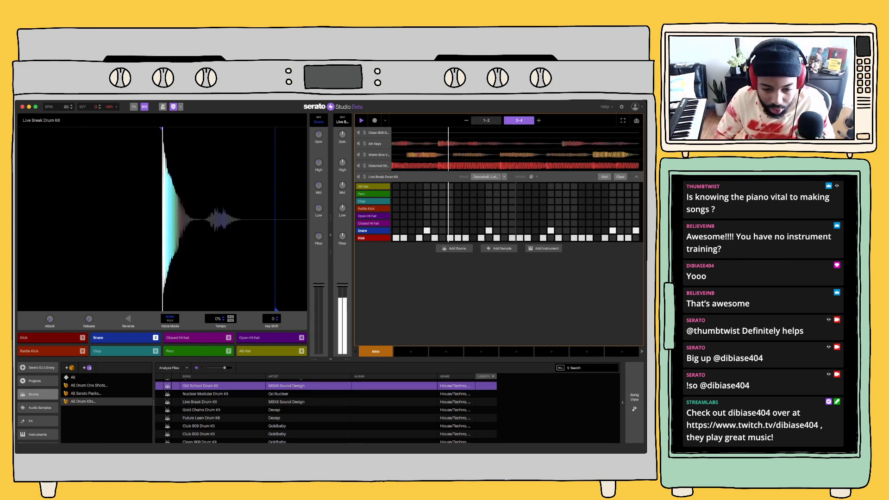
pyautogui.scroll(3, 325, 410)
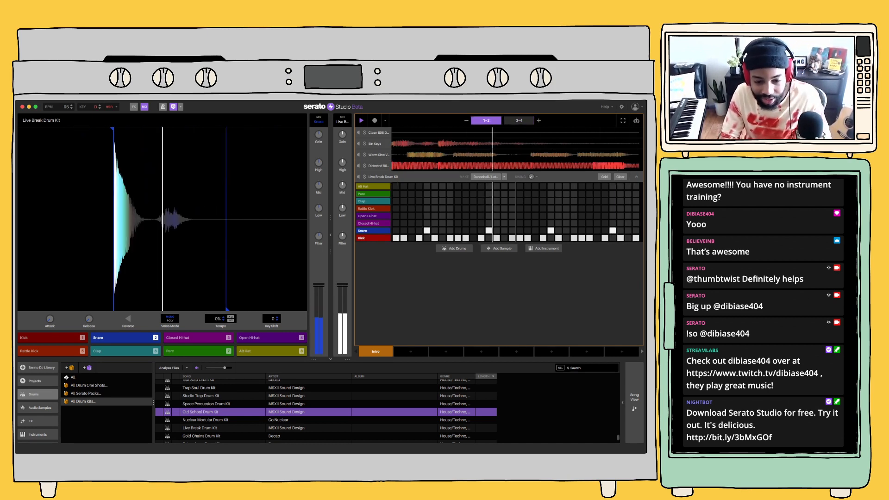
pyautogui.scroll(5, 324, 410)
pyautogui.scroll(10, 324, 410)
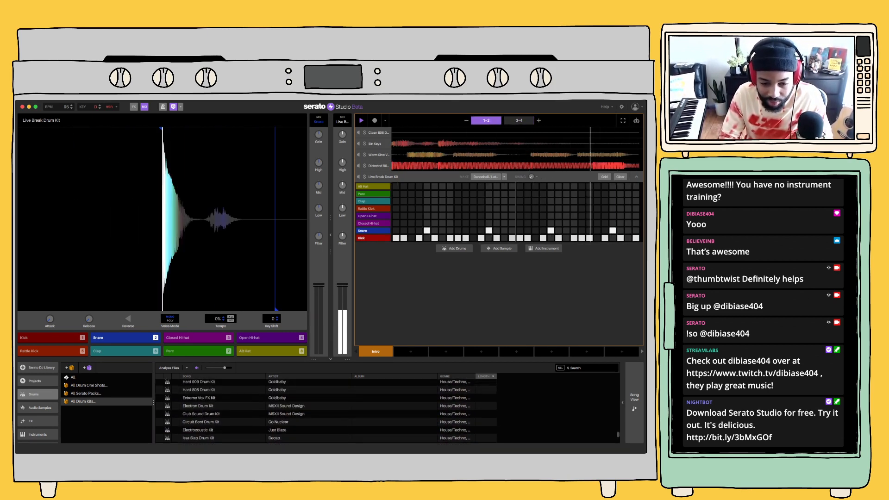
pyautogui.scroll(2, 324, 409)
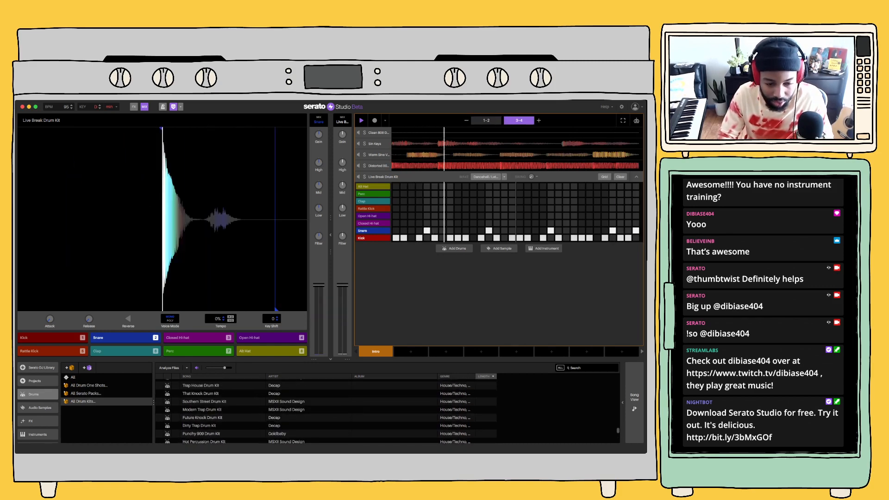
pyautogui.click(201, 394)
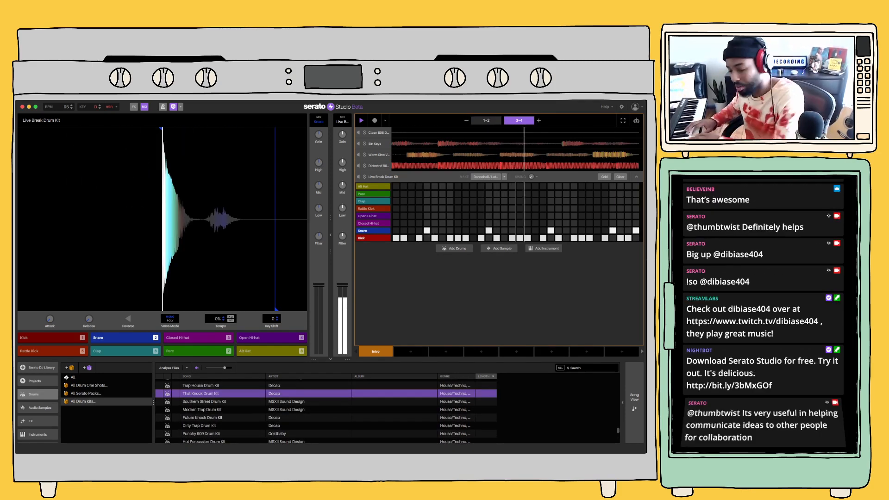
pyautogui.doubleClick(200, 393)
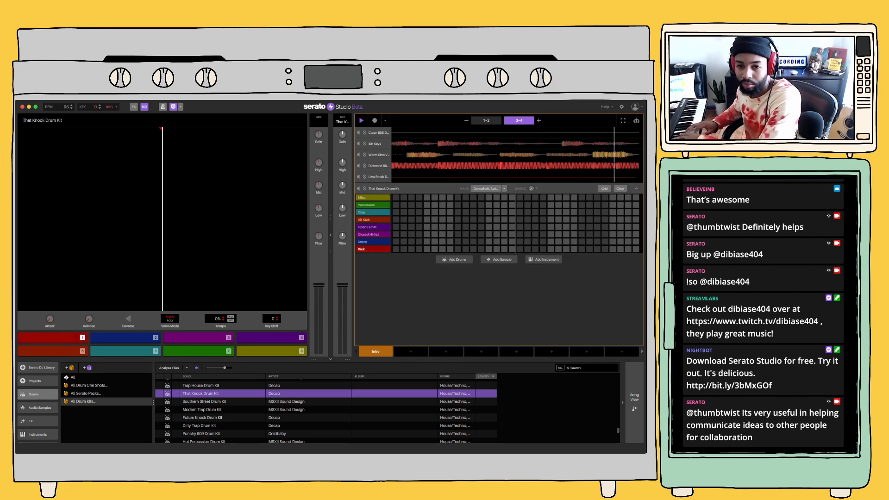
# Audition the That Knock kit's kick, closed hi-hat and open hi-hat pads over the playing loop
pyautogui.press('1')
pyautogui.press('4')
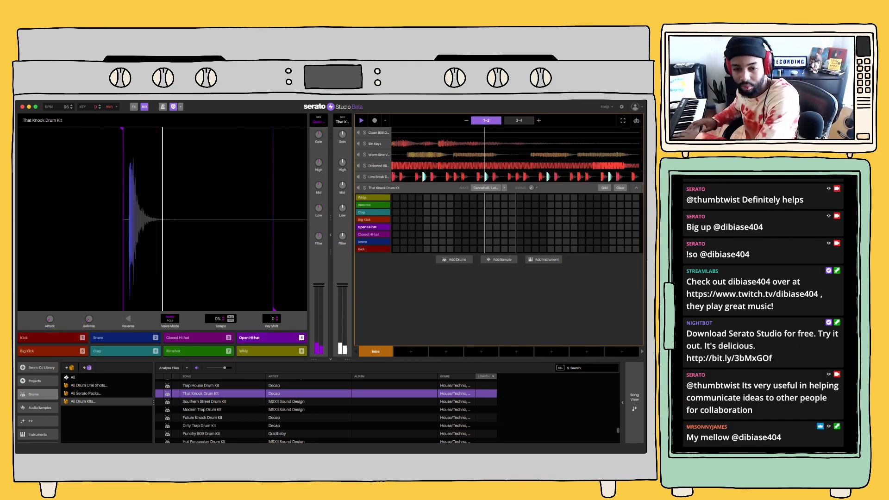
pyautogui.press('3')
pyautogui.press('4')
pyautogui.press('4')
pyautogui.press('3')
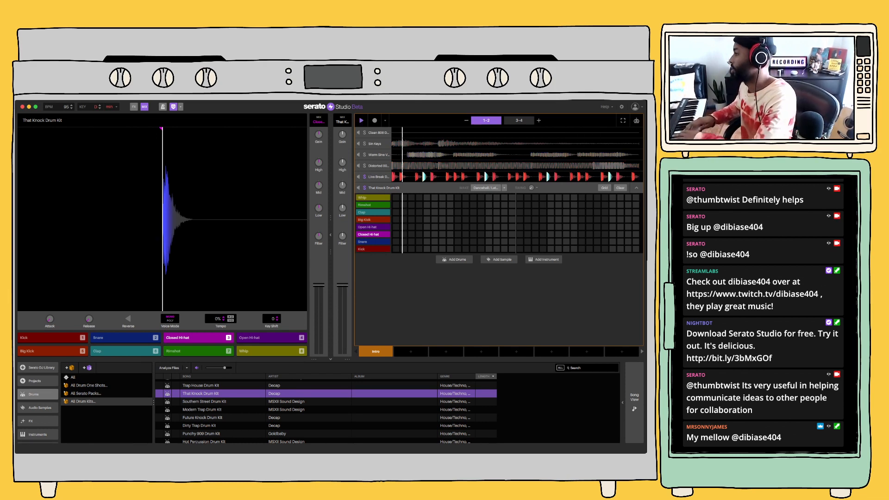
pyautogui.press('4')
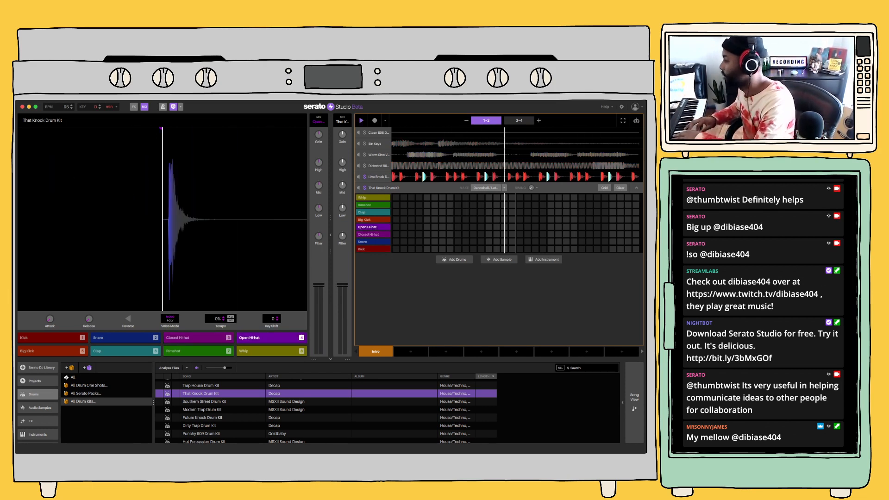
pyautogui.press('3')
pyautogui.press('3')
pyautogui.press('3')
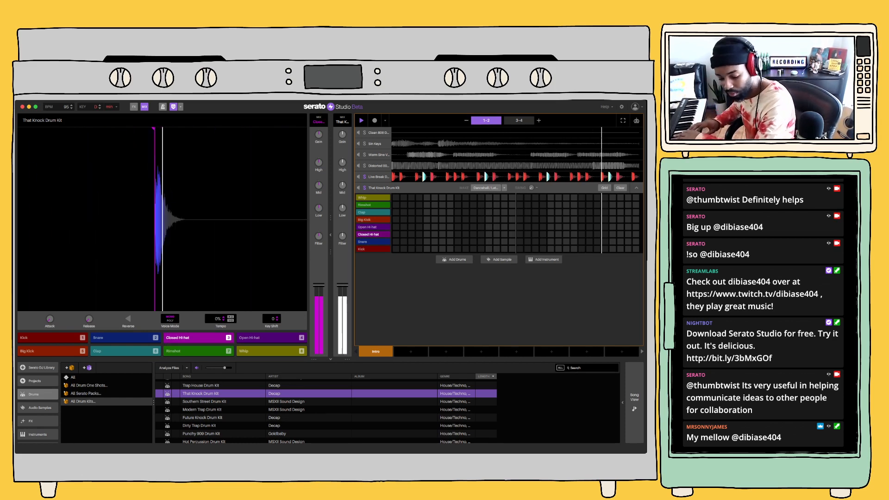
pyautogui.press('3')
pyautogui.press('3')
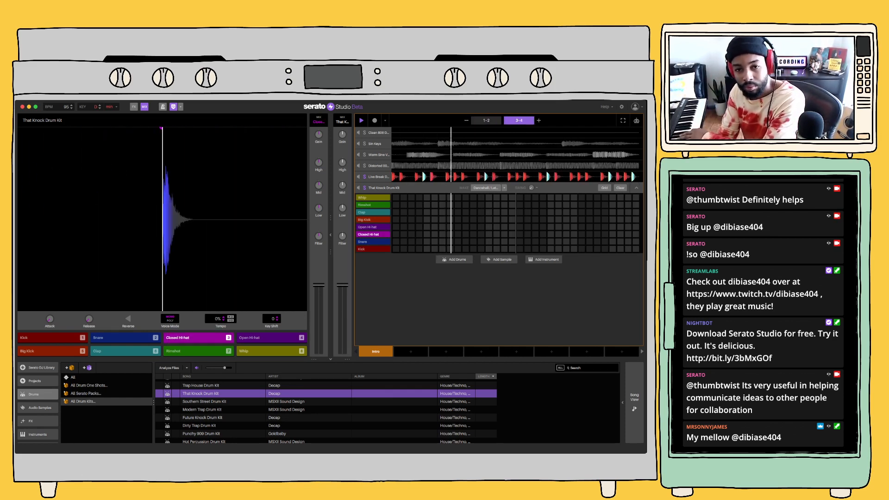
# Record sparse Closed Hi-hat hits with the That Knock Drum Kit over the four-bar loop
pyautogui.click(375, 121)
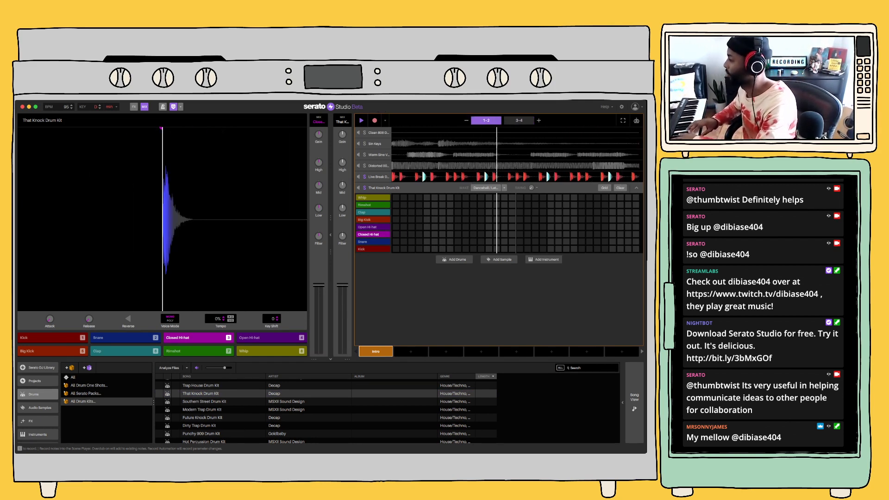
pyautogui.press('3')
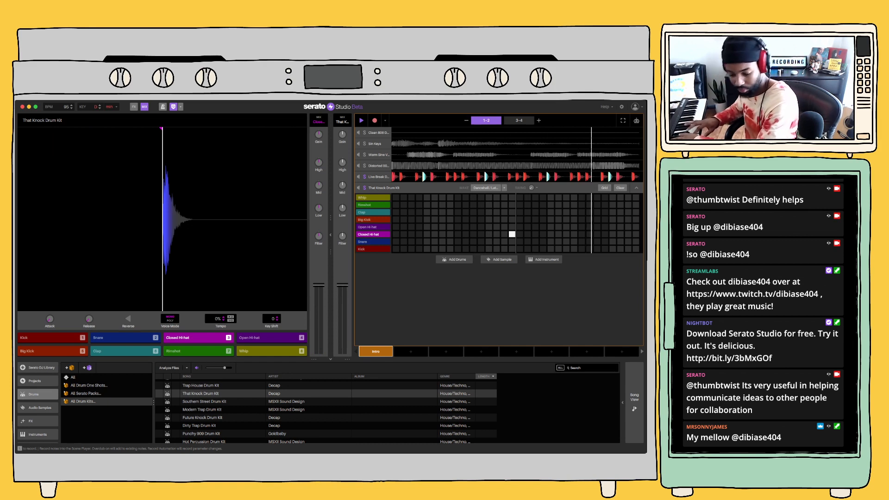
pyautogui.press('3')
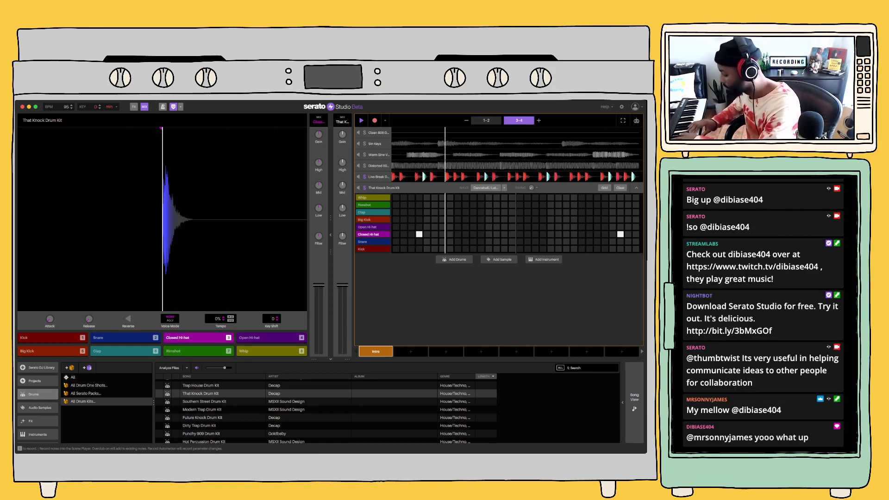
pyautogui.press('3')
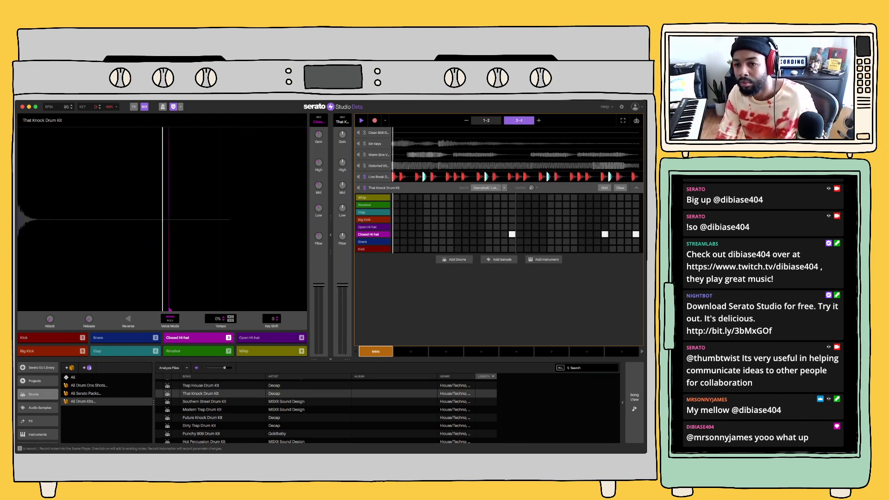
# Move the last Closed Hi-hat hit in bars 3-4 to the final step of the pattern
pyautogui.click(519, 120)
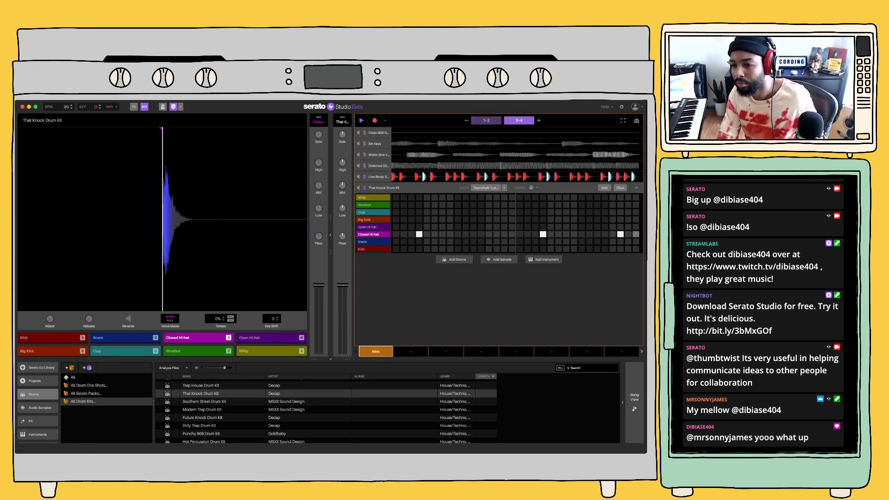
pyautogui.click(636, 234)
pyautogui.click(620, 234)
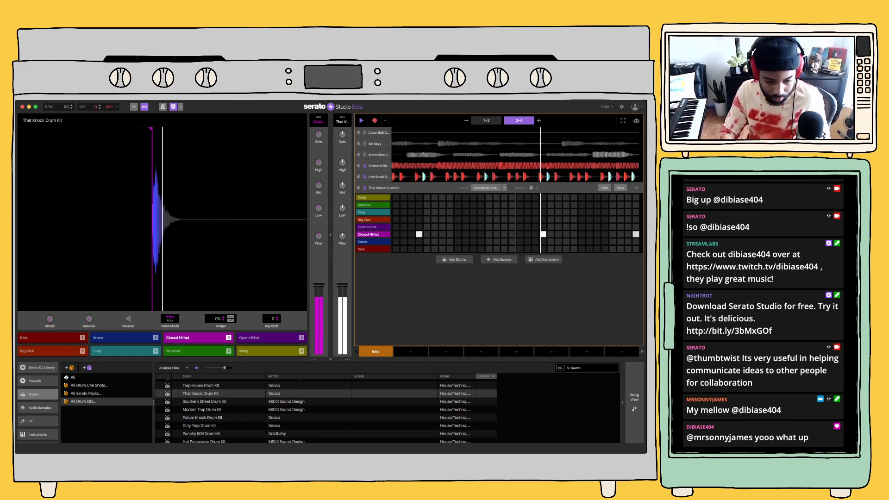
# Load the Beatmaker Drum Kit as another drum track and browse further down the drum kits
pyautogui.scroll(1, 324, 409)
pyautogui.scroll(2, 325, 410)
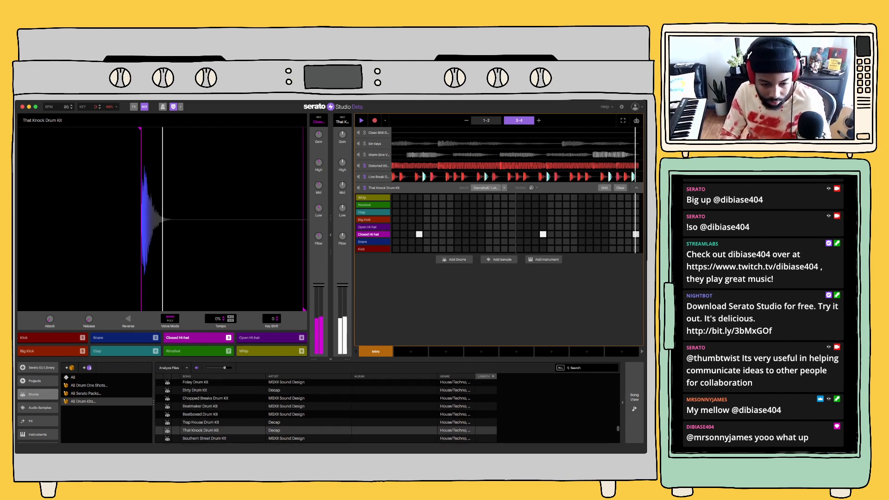
pyautogui.moveTo(204, 406); pyautogui.dragTo(213, 400)
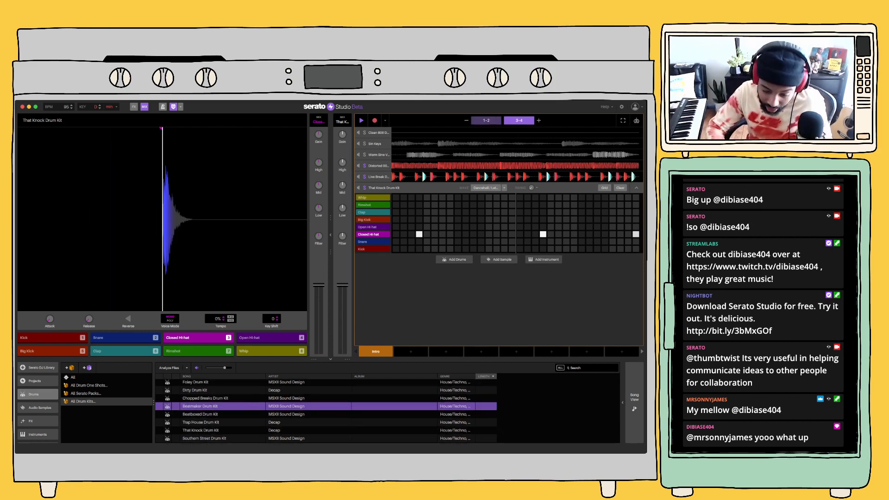
pyautogui.scroll(-1, 324, 410)
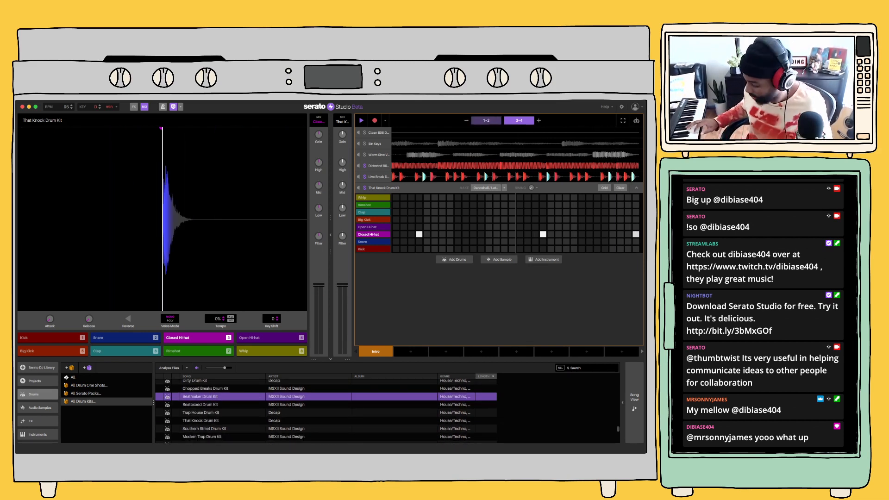
pyautogui.scroll(-5, 324, 409)
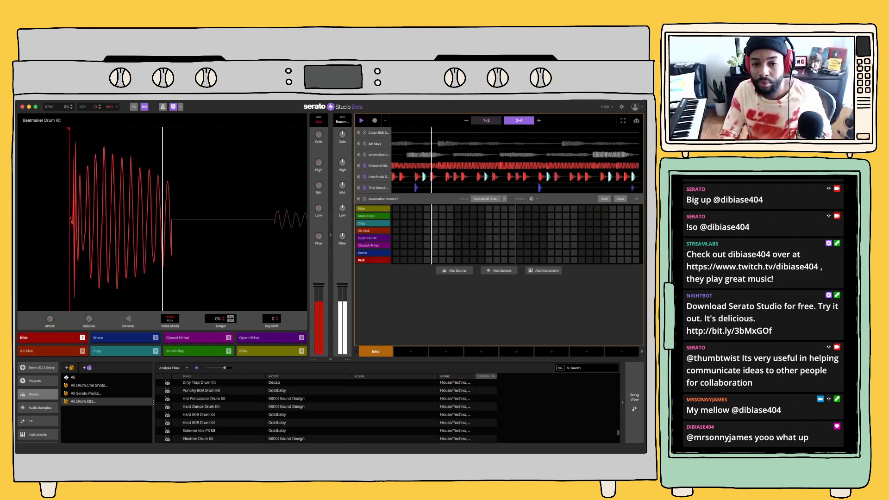
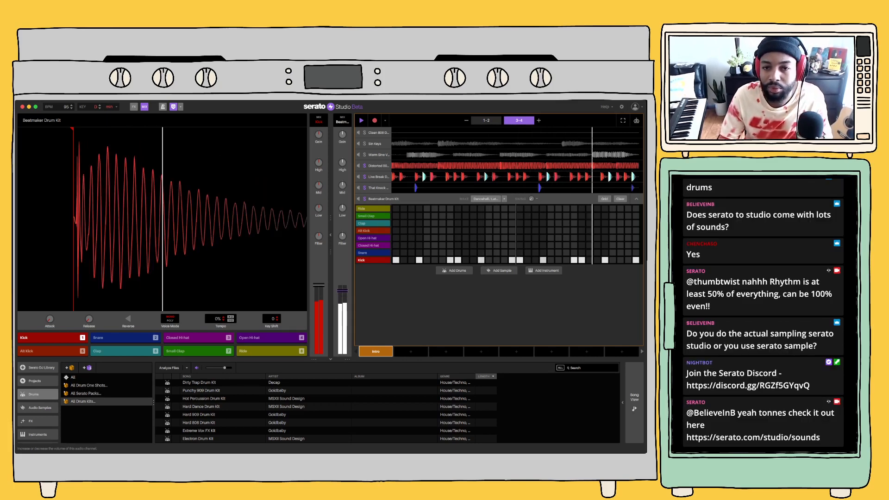
pyautogui.moveTo(343, 285); pyautogui.dragTo(342, 288)
pyautogui.press('space')
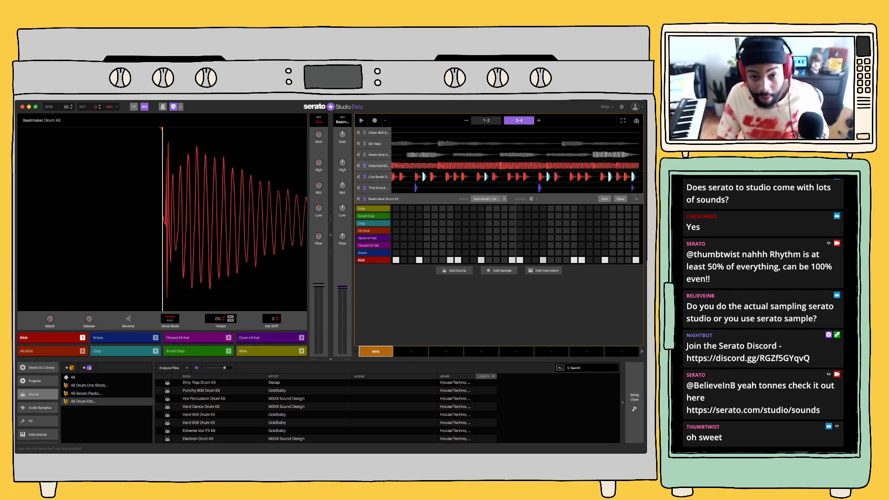
pyautogui.moveTo(364, 166); pyautogui.dragTo(365, 198)
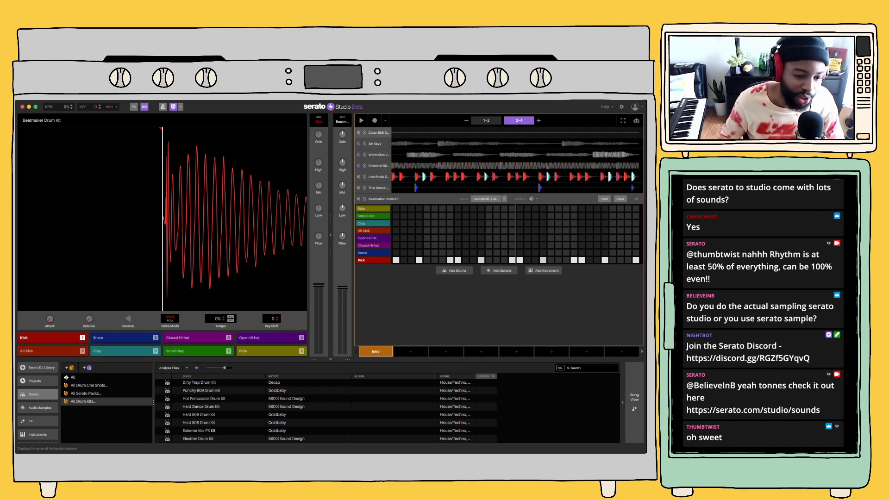
# Open the DDS sample collection under MUSIC LOOPS among the local files and play the beat while browsing it
pyautogui.scroll(-3, 38, 402)
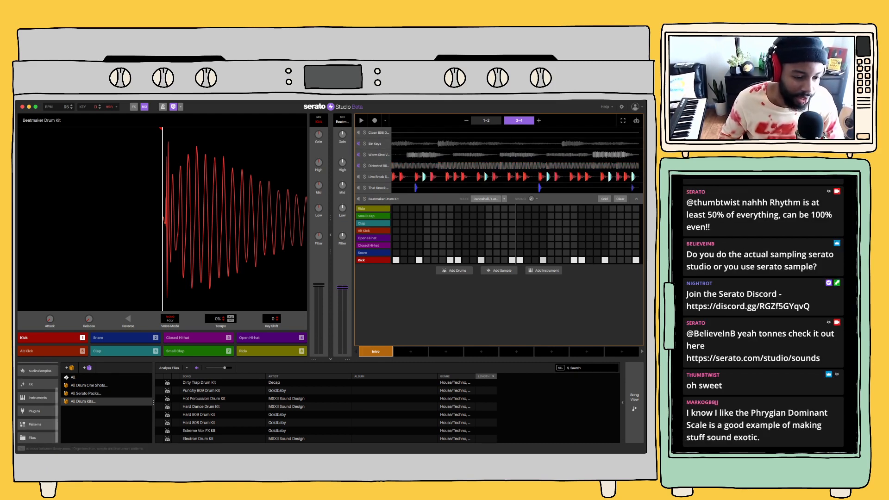
pyautogui.click(35, 438)
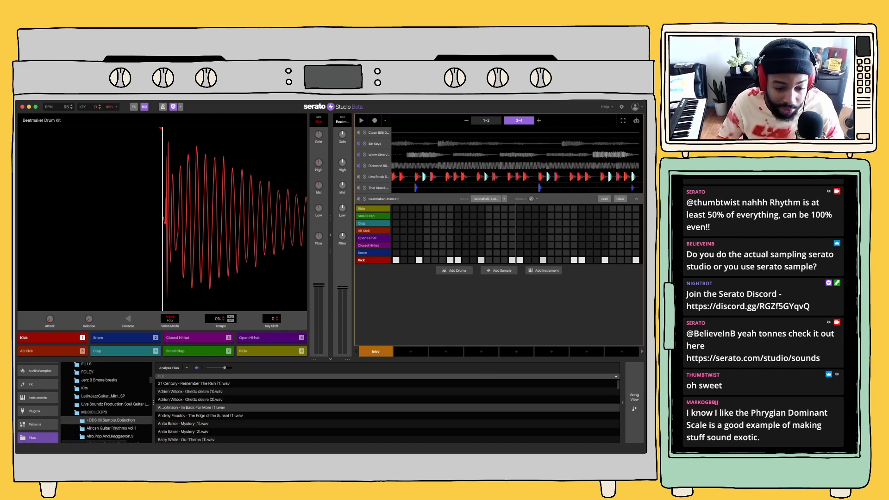
pyautogui.scroll(-3, 388, 411)
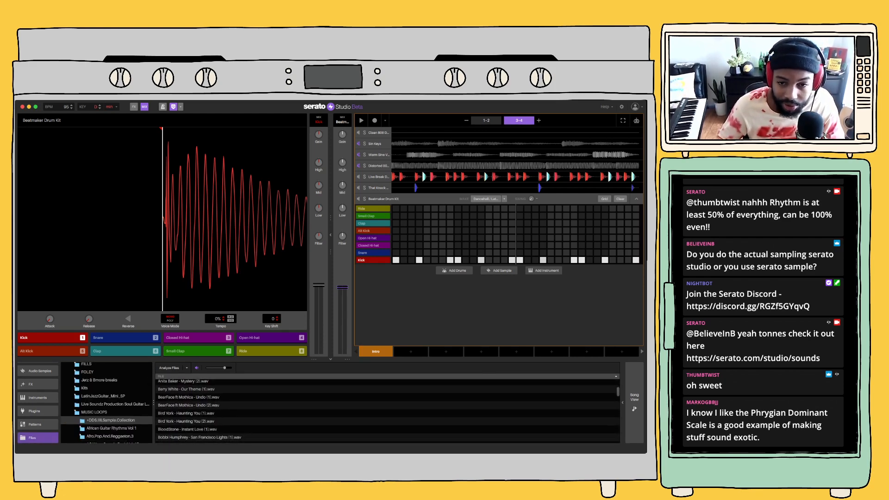
pyautogui.press('space')
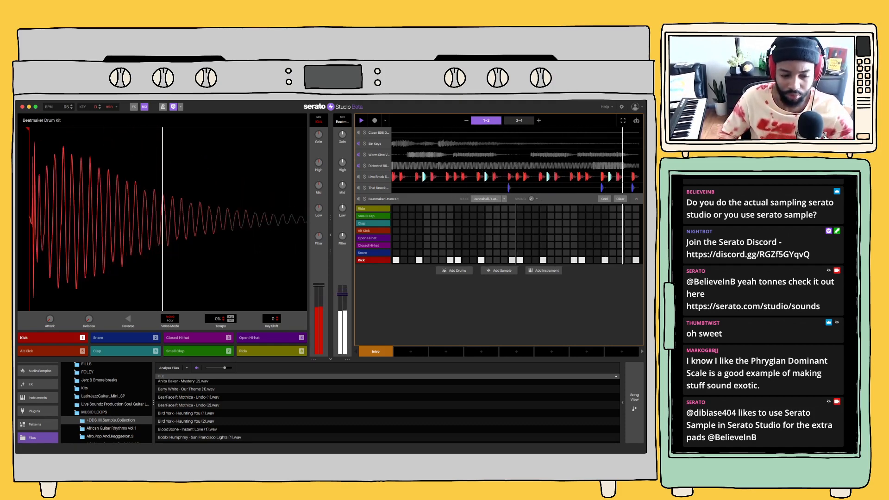
# Preview the sample loops from Bird York - Haunting You (1).wav through the Bobbi Humphrey files against the beat
pyautogui.click(186, 413)
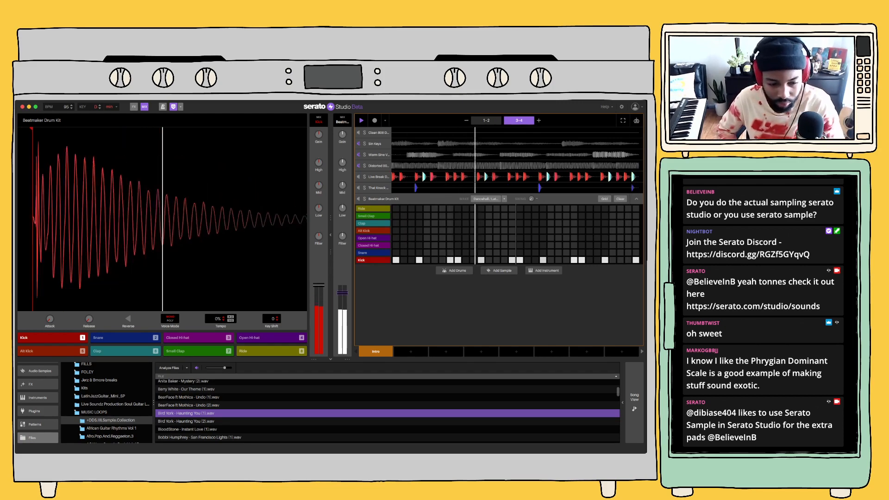
pyautogui.press('Down')
pyautogui.press('Down')
pyautogui.press('Down')
pyautogui.press('Down')
pyautogui.press('Down')
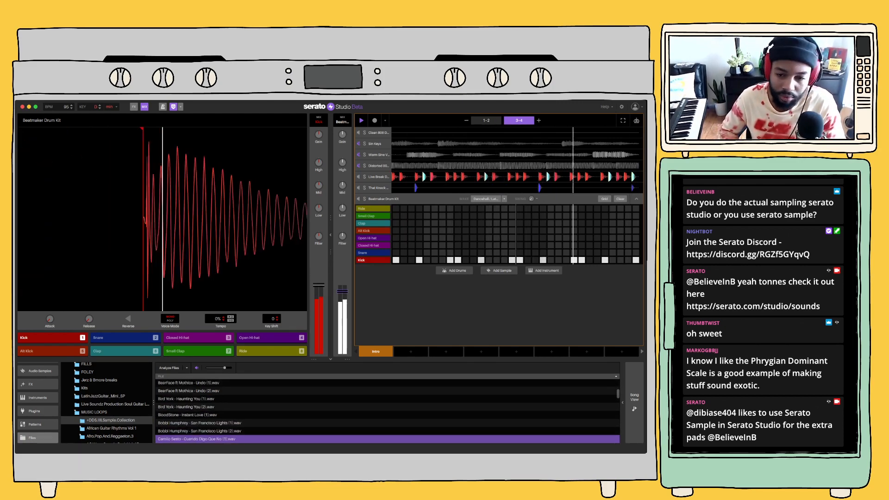
pyautogui.press('Up')
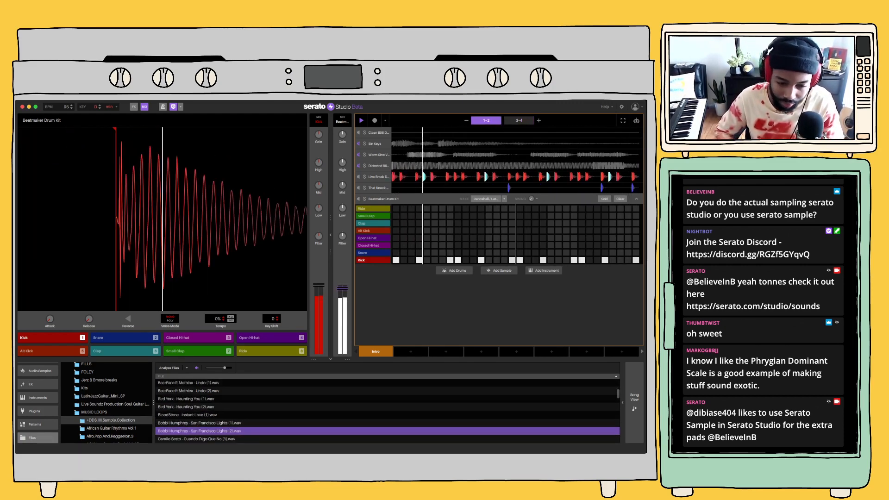
pyautogui.press('space')
# Pick Con Funk Shun - Images (2).wav and add it to the scene as a new sample track
pyautogui.press('Down')
pyautogui.press('Down')
pyautogui.press('Down')
pyautogui.press('Down')
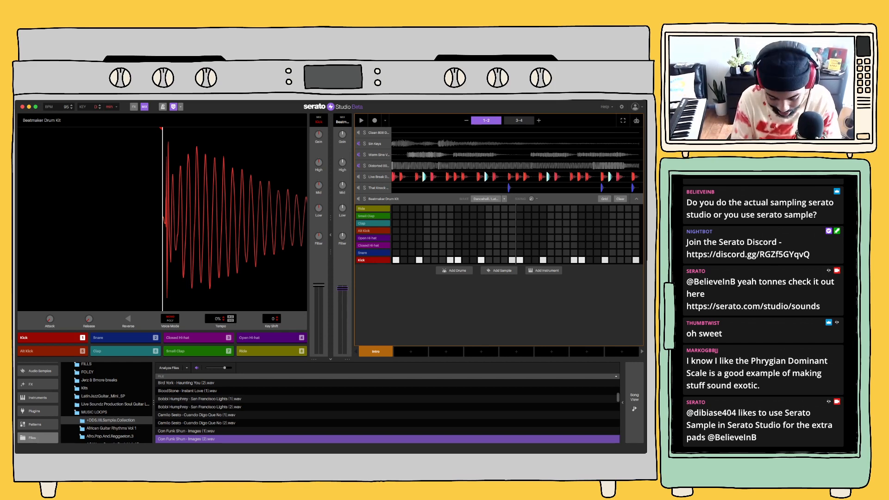
pyautogui.click(499, 270)
# Audition the Con Funk Shun sample's pads 1 to 6 with the beat stopped
pyautogui.press('5')
pyautogui.press('4')
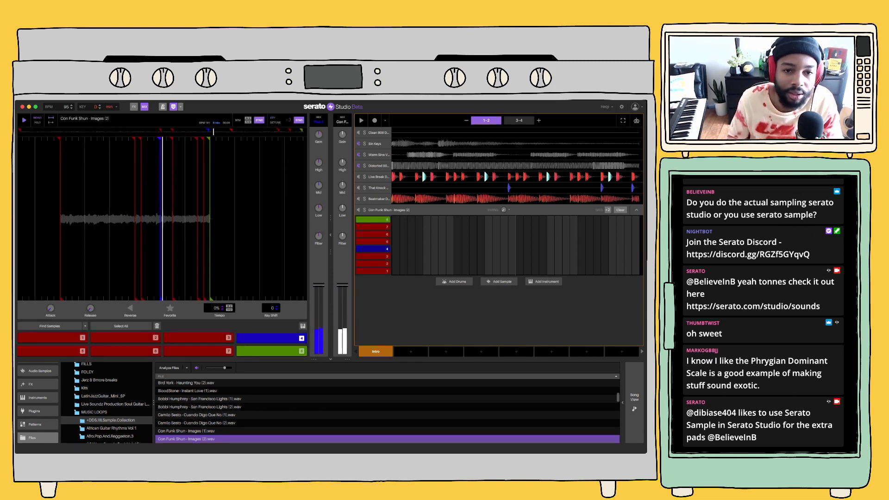
pyautogui.press('3')
pyautogui.press('2')
pyautogui.press('1')
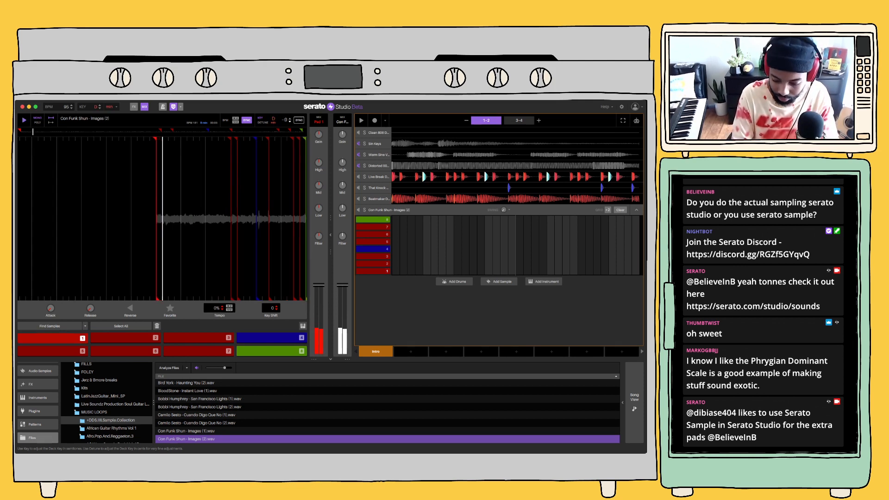
pyautogui.press('4')
pyautogui.press('5')
pyautogui.press('6')
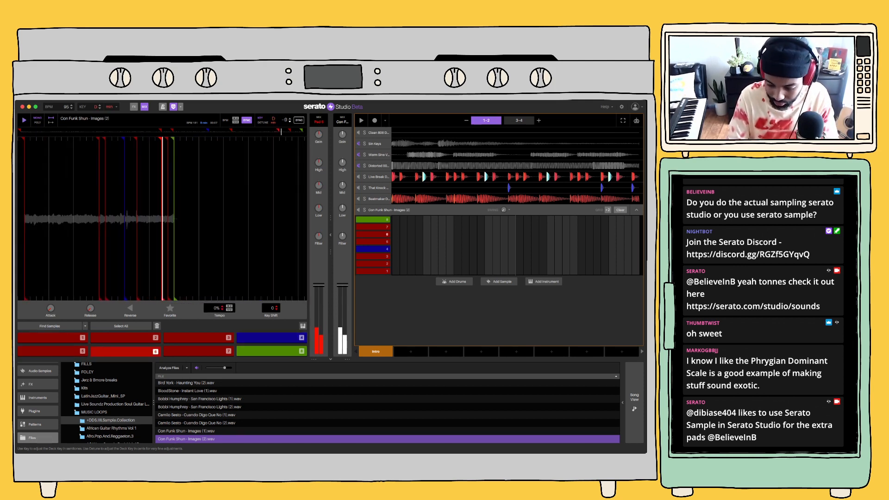
pyautogui.press('3')
pyautogui.press('2')
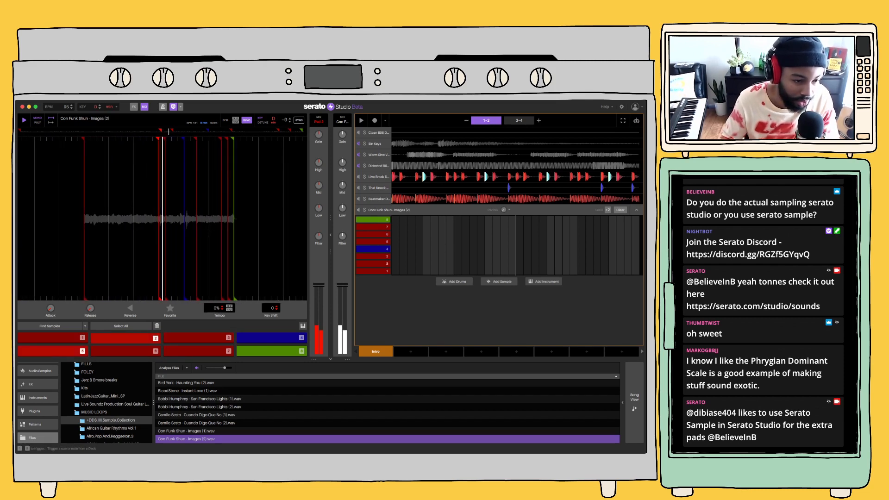
# Re-slice the Con Funk Shun sample across its eight pads using Set Random
pyautogui.click(86, 326)
pyautogui.click(33, 342)
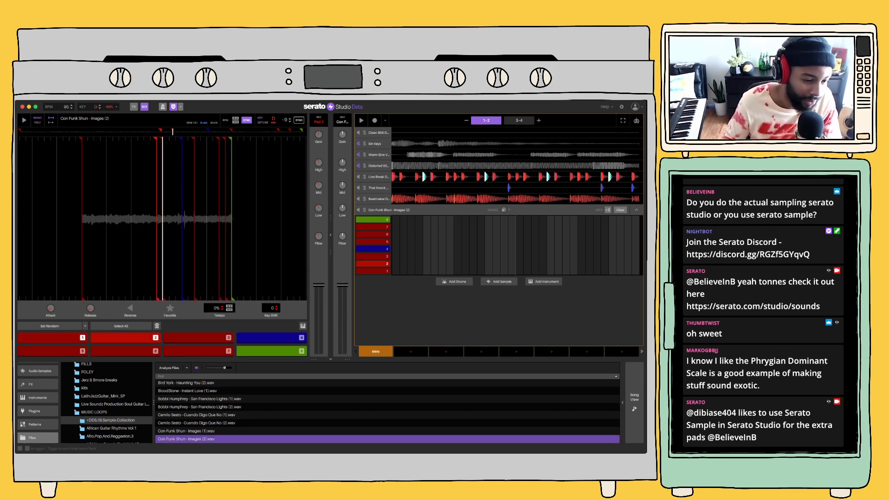
pyautogui.click(50, 326)
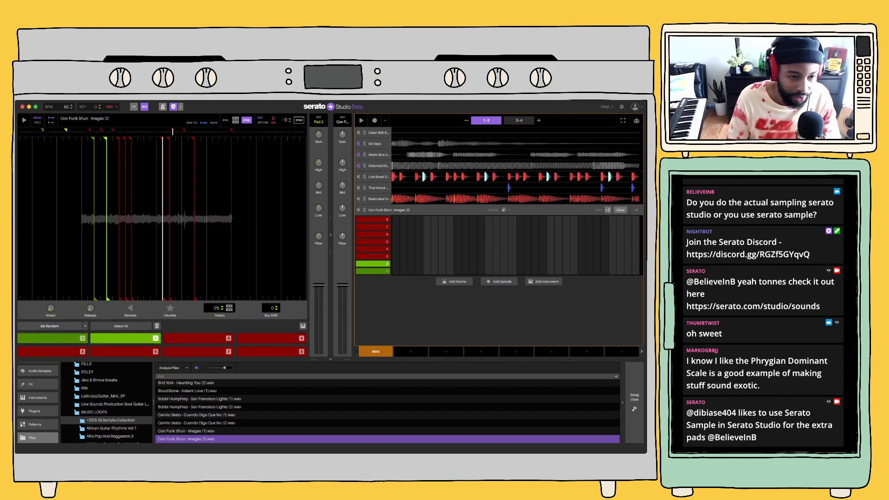
# Audition the randomized slices, including pads 1, 2, 3, 5, 6, 7 and 8
pyautogui.press('1')
pyautogui.press('2')
pyautogui.press('3')
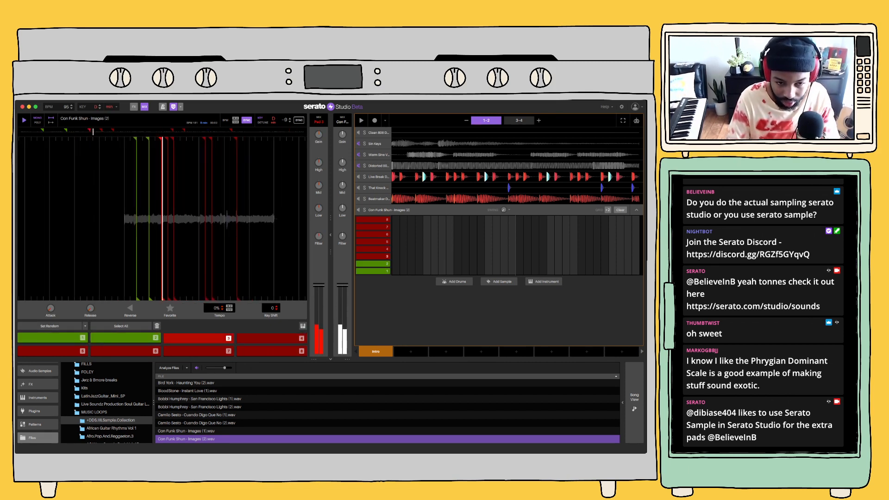
pyautogui.press('6')
pyautogui.press('7')
pyautogui.press('8')
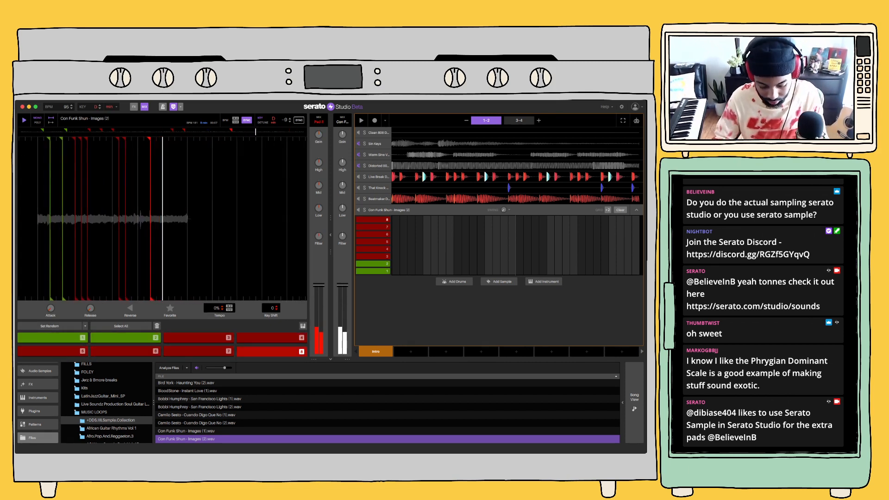
pyautogui.press('5')
pyautogui.press('1')
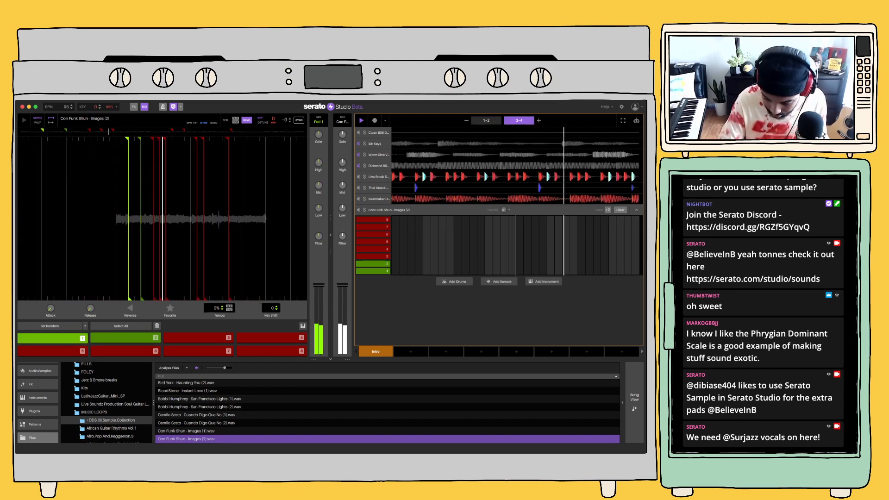
# Rehearse a part over the playing beat, alternating pads 1 and 2 with pad 6
pyautogui.press('6')
pyautogui.press('1')
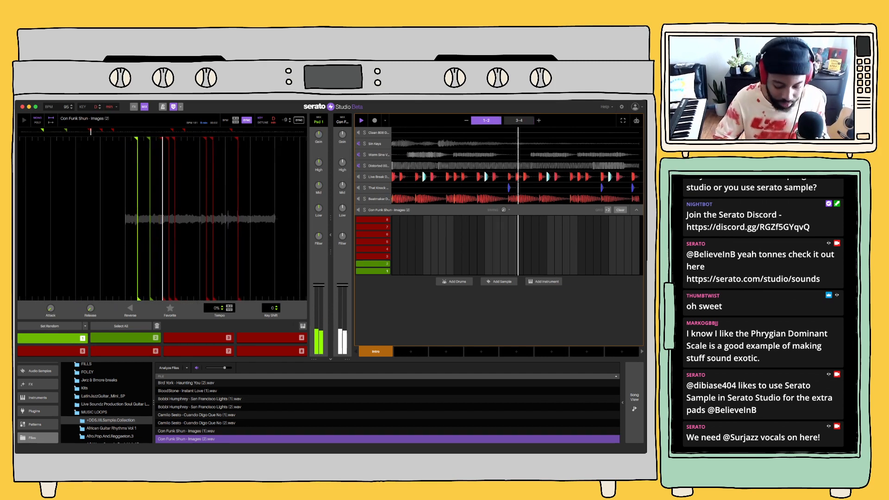
pyautogui.press('6')
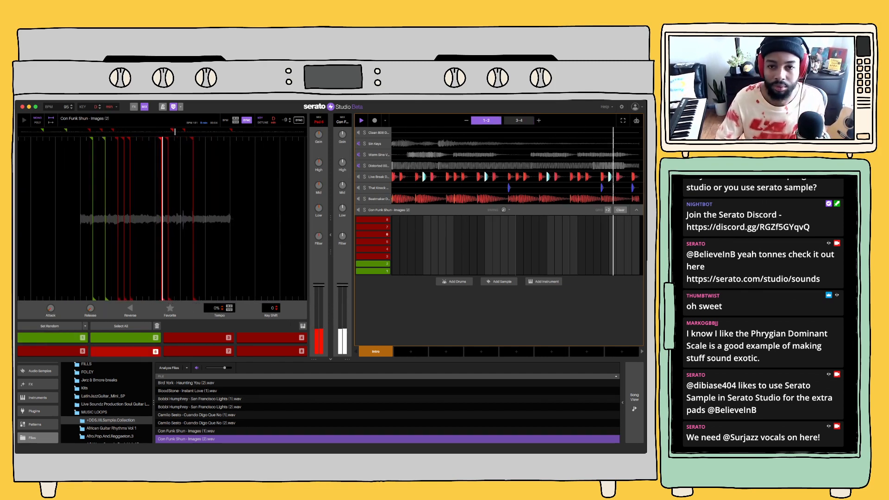
pyautogui.press('2')
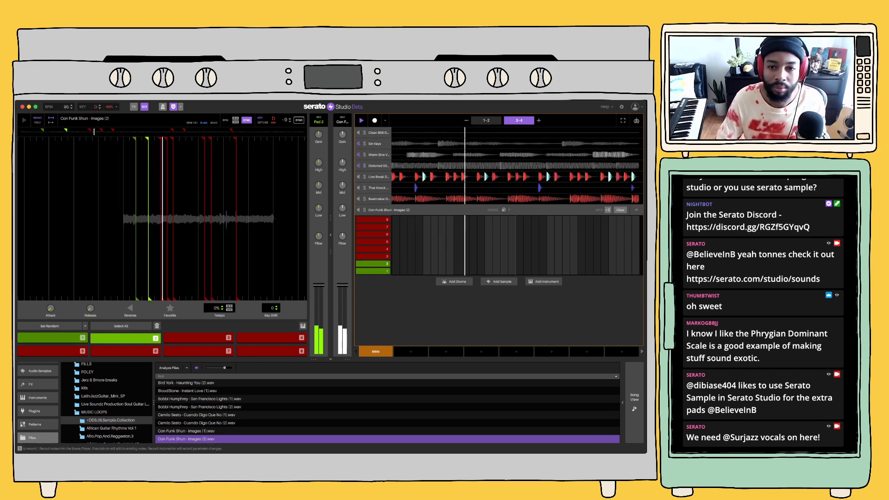
pyautogui.press('6')
# Record a long pad 2 note with a short closing note in bars 1-2, and move the closing note to pad 6
pyautogui.click(374, 120)
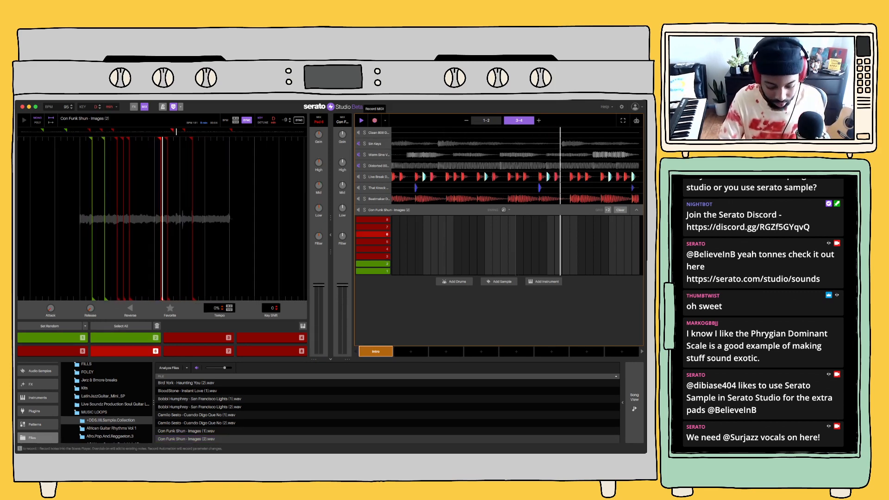
pyautogui.press('2')
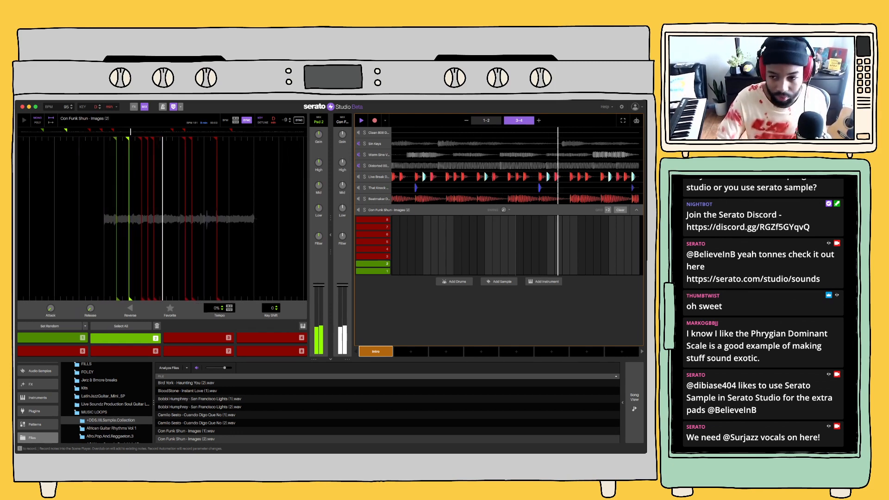
pyautogui.press('6')
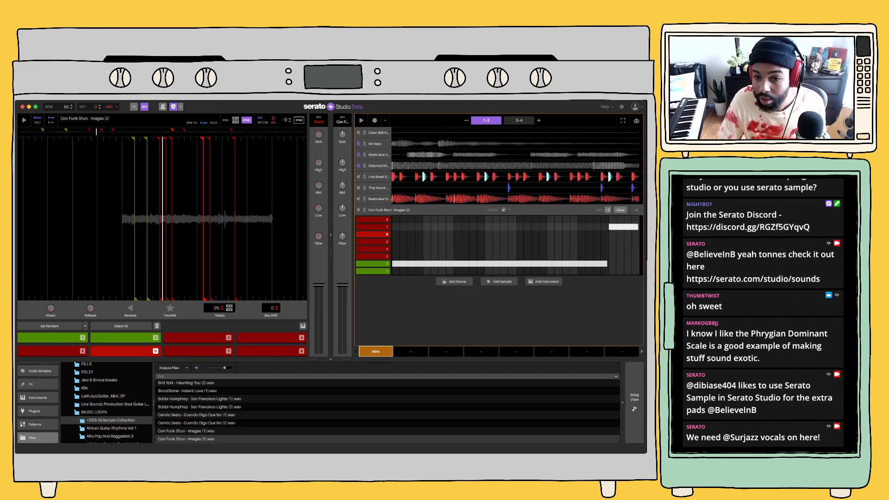
pyautogui.moveTo(623, 227); pyautogui.dragTo(624, 234)
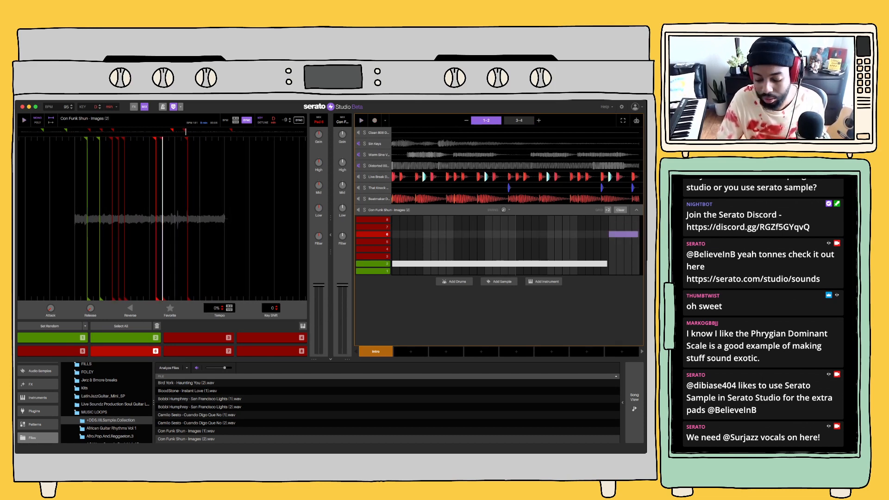
# Play back the beat and look through more sample loops, the soul guitar folder and the Bass instruments
pyautogui.press('space')
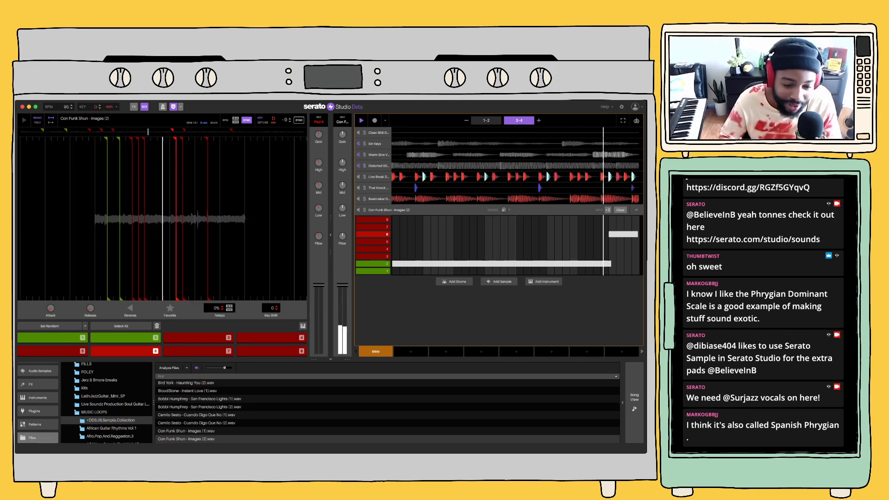
pyautogui.scroll(-3, 232, 407)
pyautogui.click(232, 405)
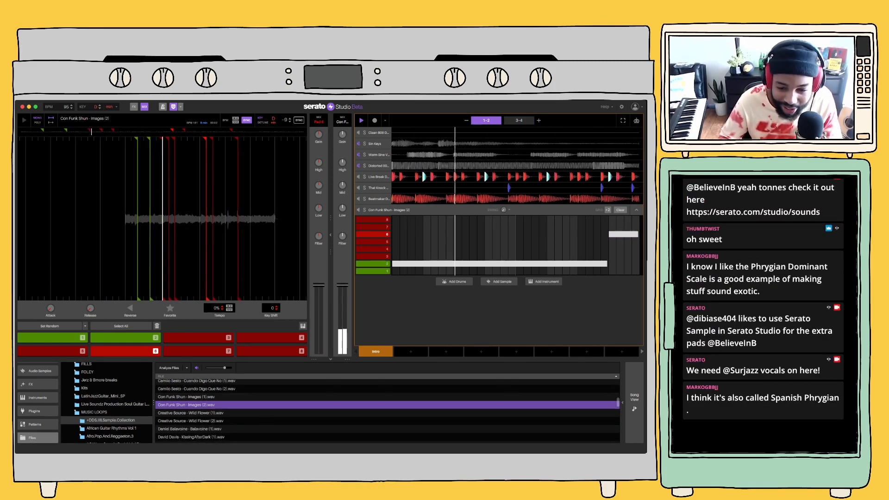
pyautogui.press('Down')
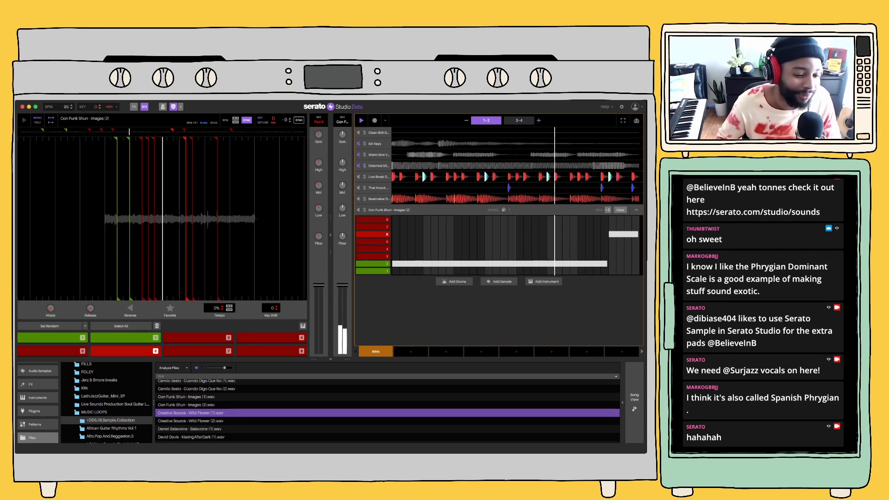
pyautogui.click(115, 404)
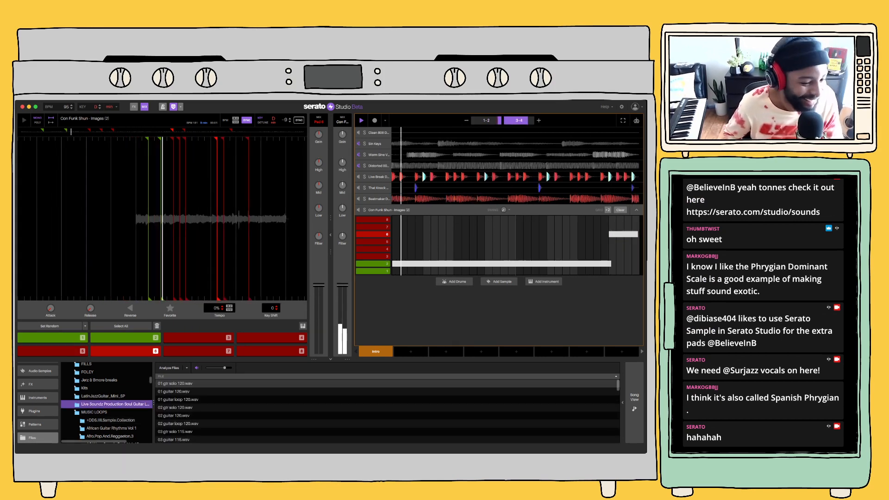
pyautogui.click(38, 398)
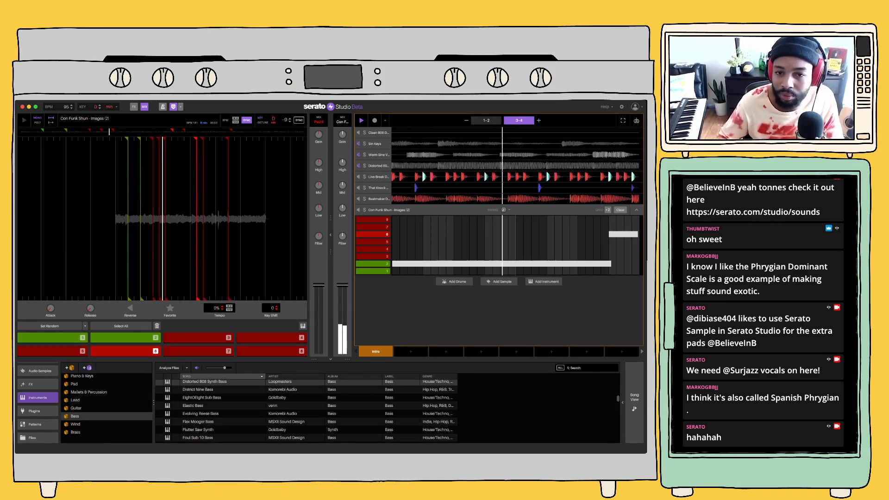
pyautogui.scroll(-1, 307, 411)
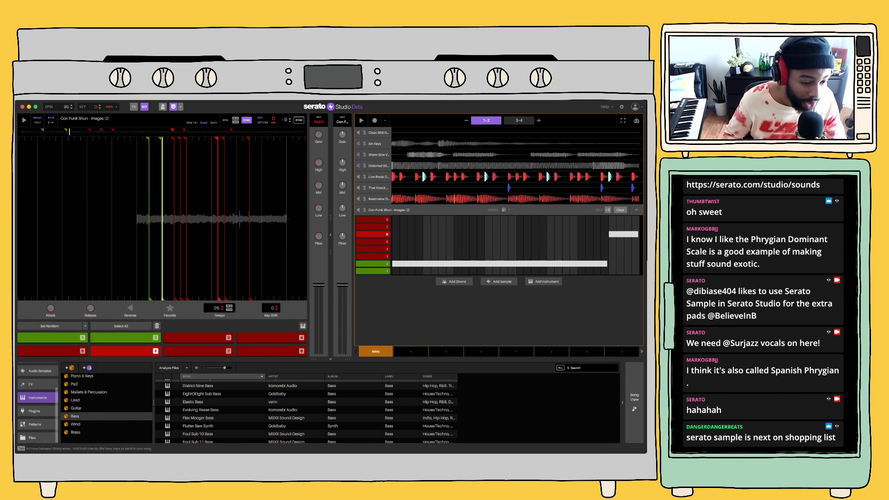
# Look through the instrument plugins, and return to the Piano & Keys category of the built-in instruments
pyautogui.click(34, 410)
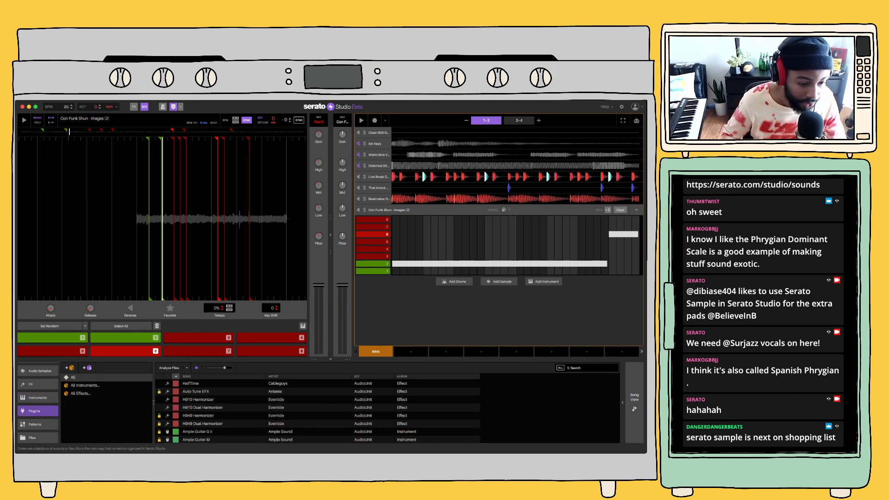
pyautogui.click(85, 385)
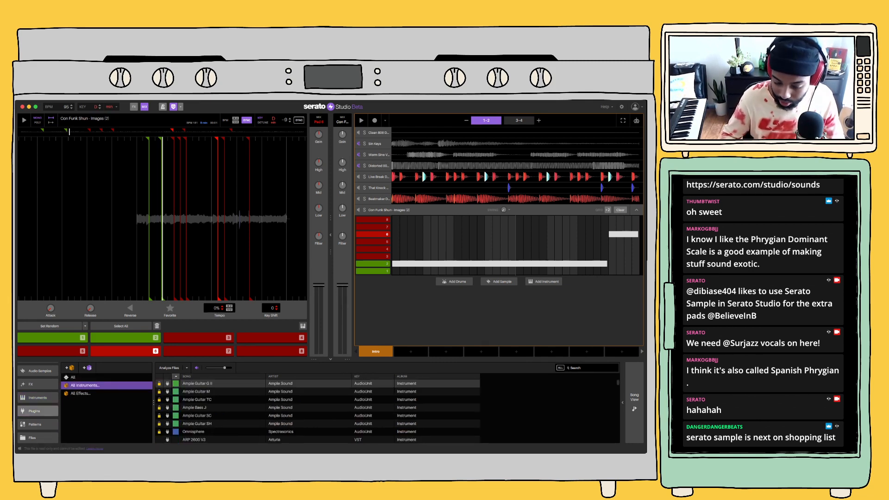
pyautogui.click(591, 368)
pyautogui.scroll(2, 37, 403)
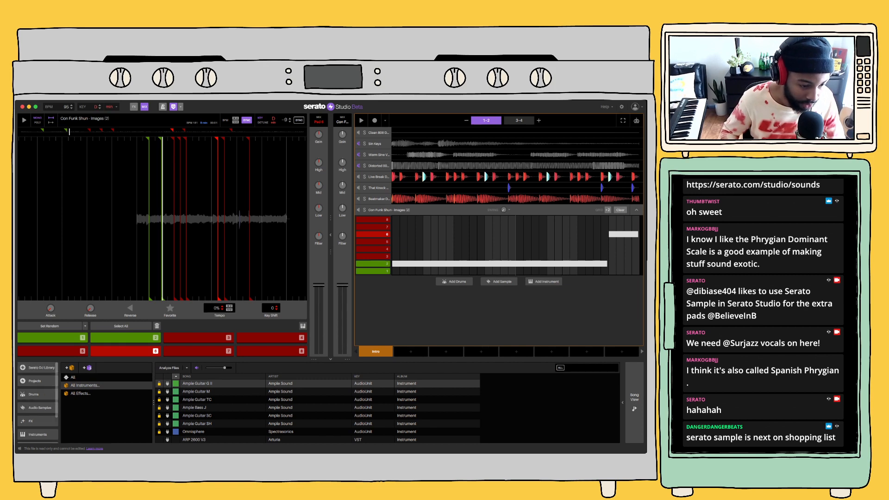
pyautogui.click(38, 423)
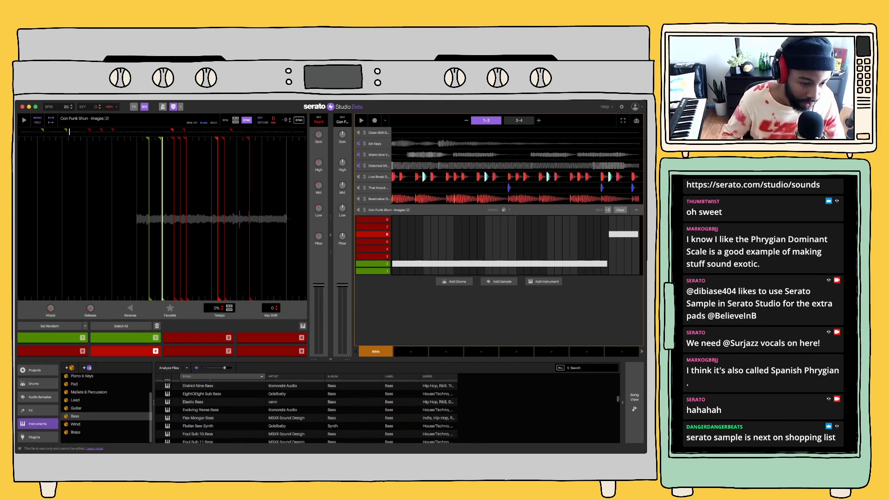
pyautogui.press('Up')
pyautogui.press('Up')
pyautogui.press('Up')
pyautogui.press('Up')
pyautogui.press('Up')
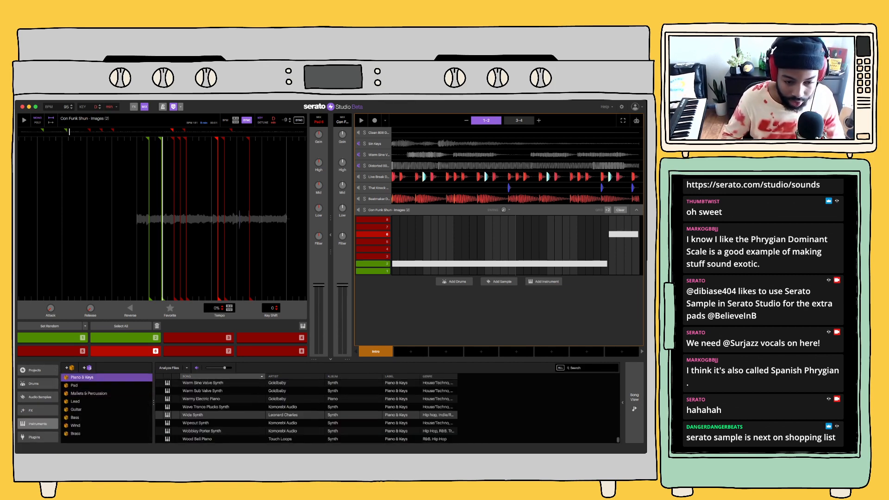
# Load the Pure Keys instrument on a new deck, turn off Play in Key, and rehearse it over the beat
pyautogui.scroll(4, 306, 410)
pyautogui.scroll(1, 107, 405)
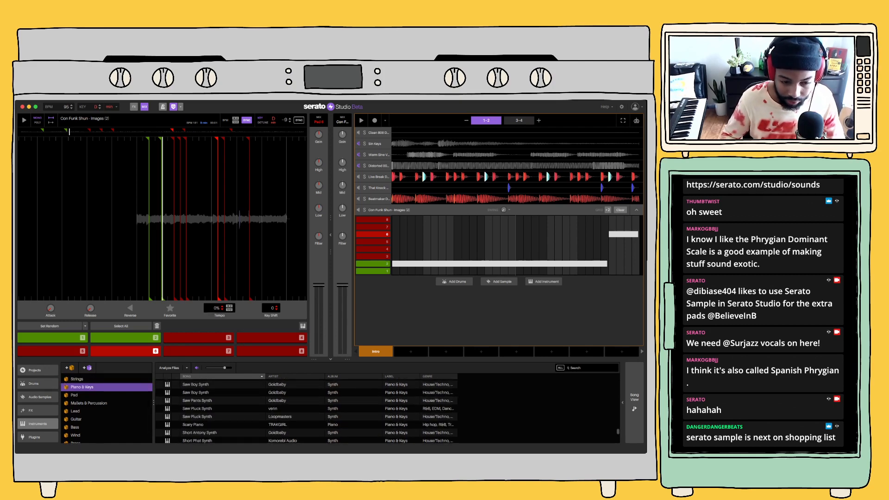
pyautogui.scroll(3, 305, 410)
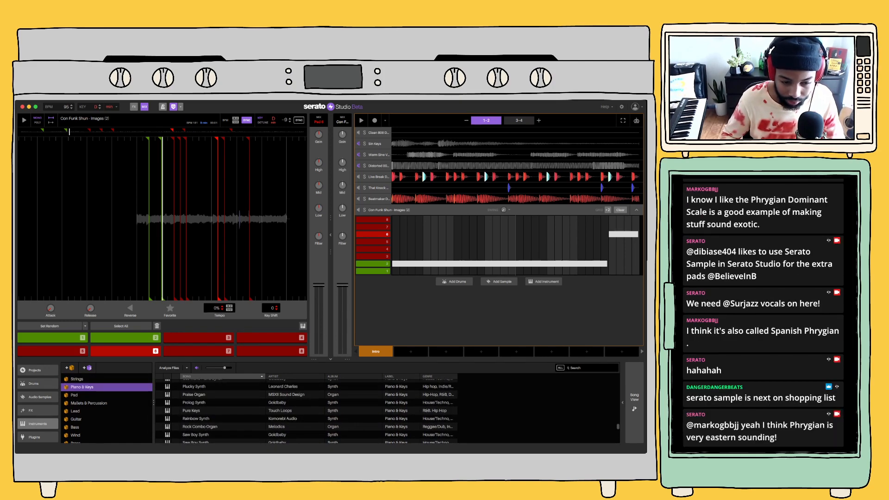
pyautogui.click(222, 403)
pyautogui.press('Down')
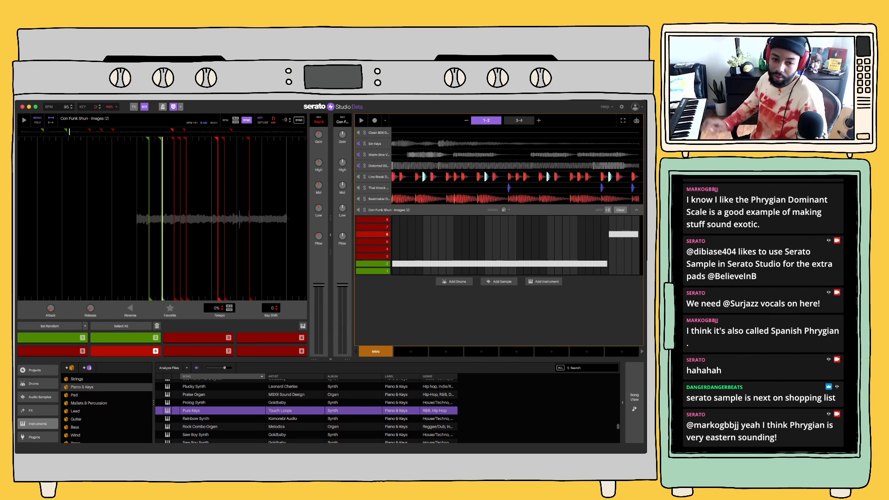
pyautogui.doubleClick(223, 411)
pyautogui.click(271, 325)
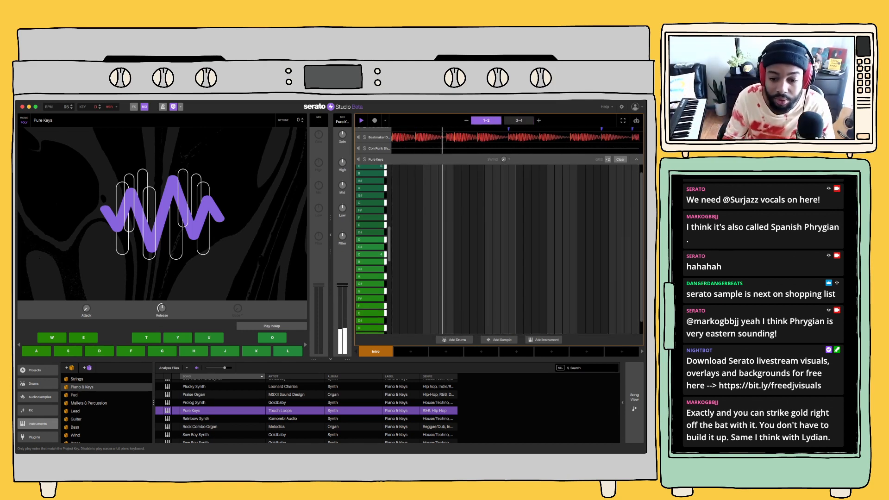
pyautogui.press('space')
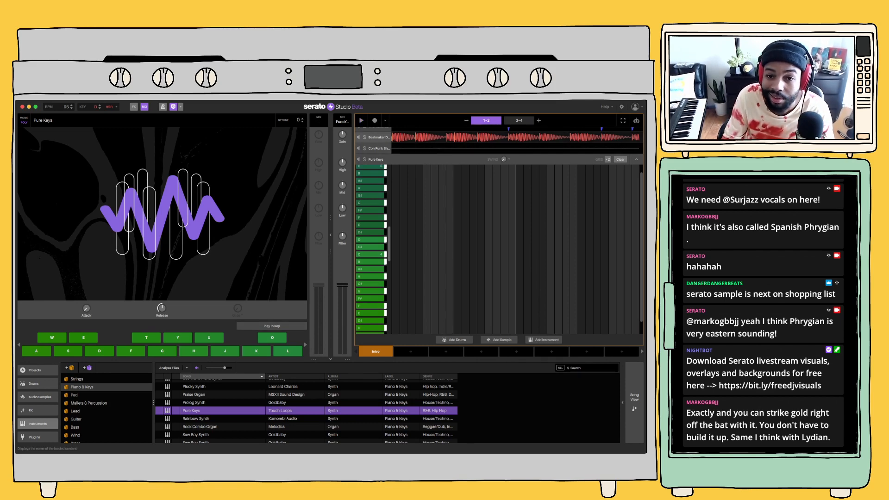
# Unmute the Distorted 808 Synth Bass, clear its notes in bars 1-2, and play back the beat
pyautogui.click(378, 138)
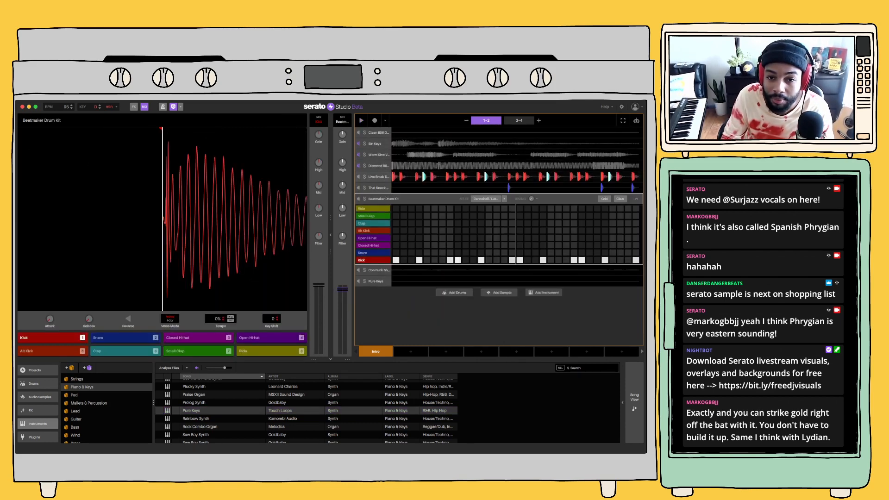
pyautogui.click(379, 166)
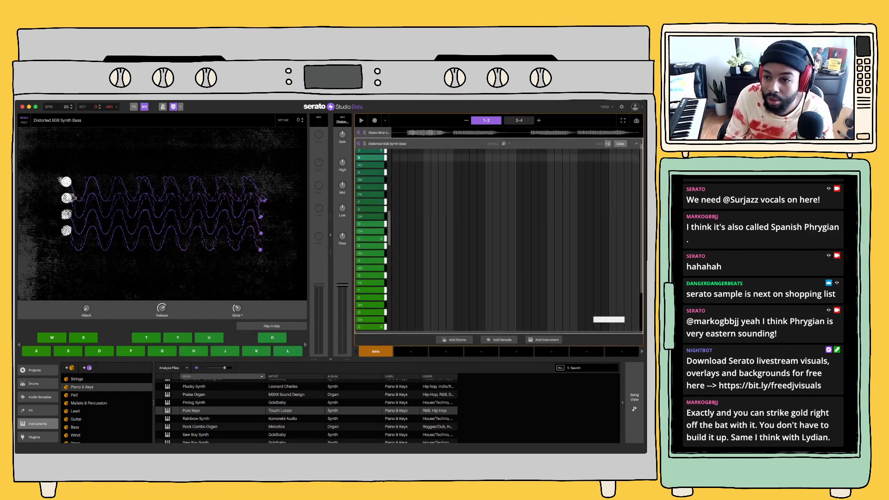
pyautogui.click(358, 143)
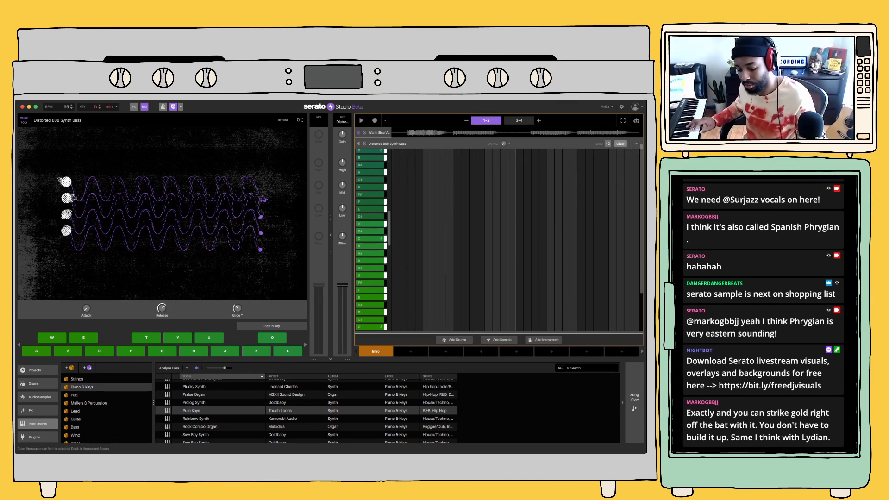
pyautogui.press('space')
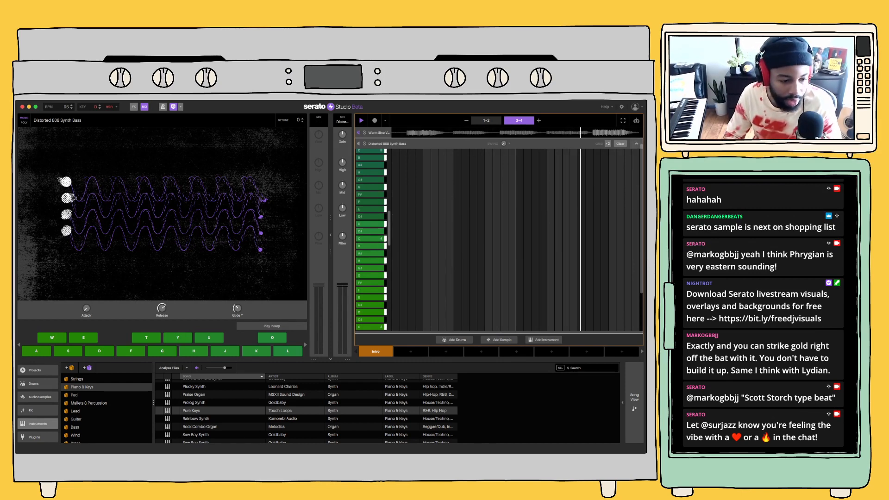
pyautogui.doubleClick(393, 143)
pyautogui.scroll(-2, 106, 408)
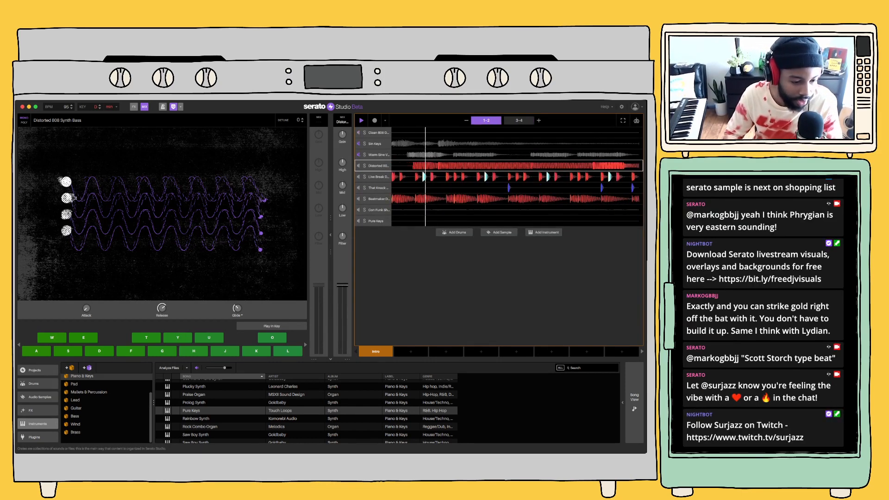
pyautogui.press('space')
# Browse the sample files, collapsing MUSIC LOOPS and expanding NEW DRUMS to open the Vintage_Rhythm_Boxes folder
pyautogui.scroll(-3, 38, 407)
pyautogui.click(38, 438)
pyautogui.scroll(-10, 106, 407)
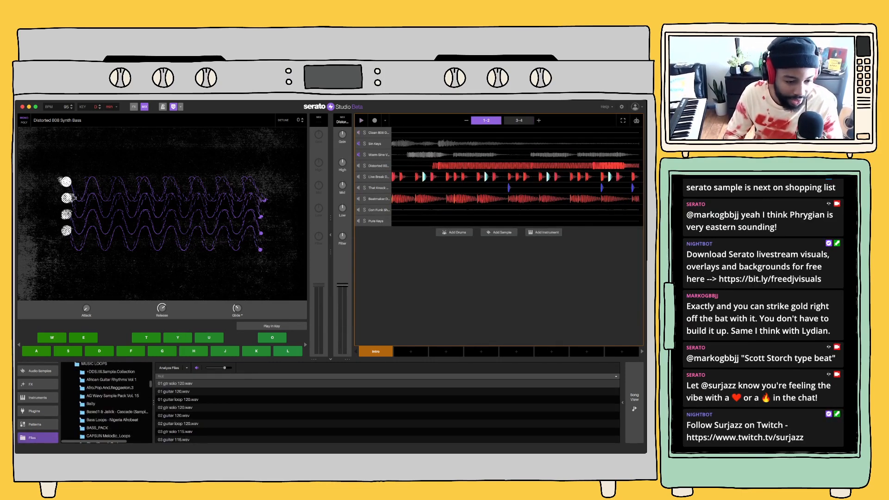
pyautogui.scroll(-10, 107, 403)
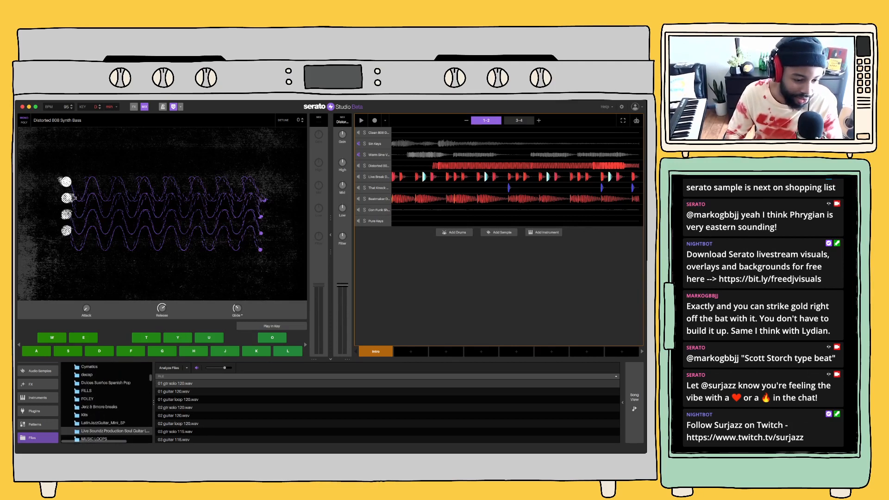
pyautogui.doubleClick(93, 427)
pyautogui.scroll(-5, 106, 403)
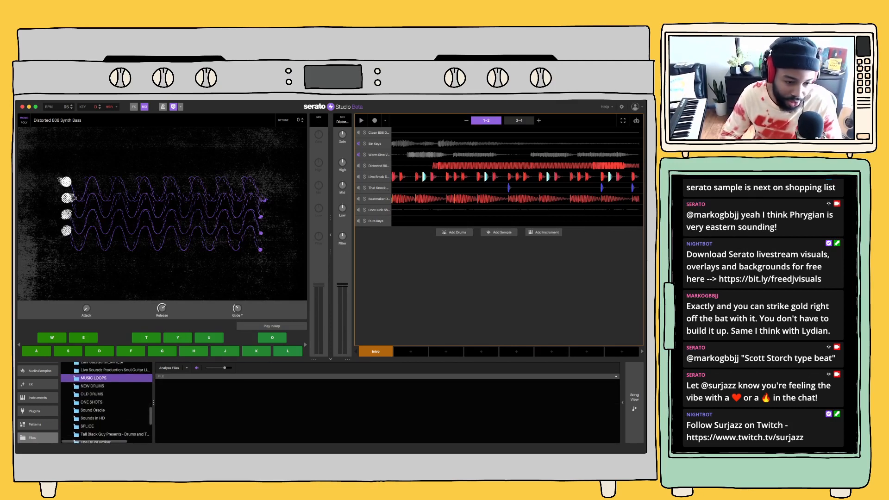
pyautogui.scroll(3, 107, 403)
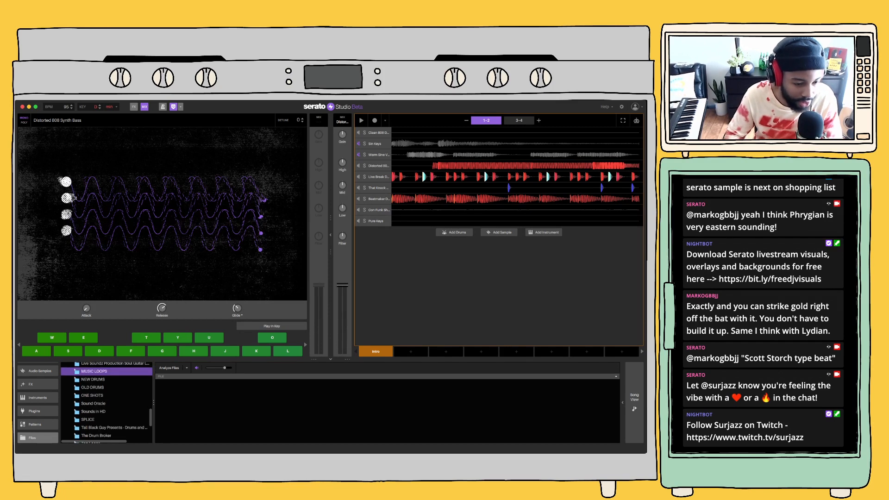
pyautogui.doubleClick(93, 379)
pyautogui.scroll(-20, 107, 402)
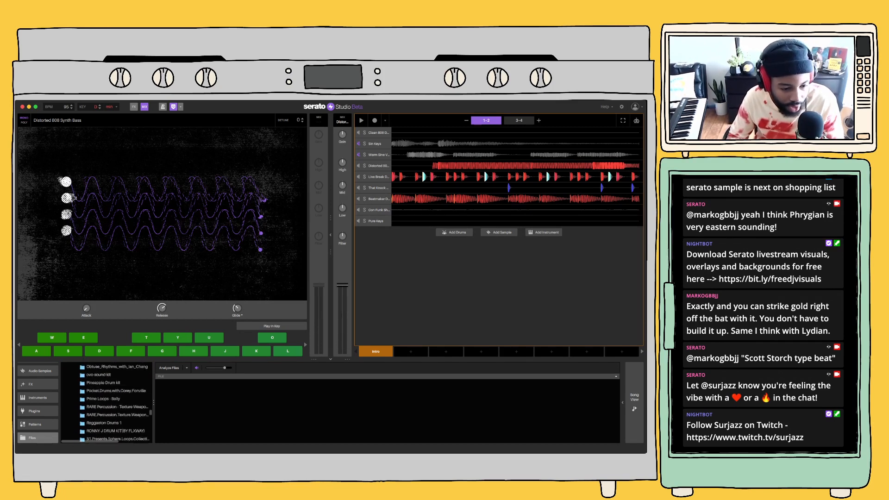
pyautogui.scroll(-4, 106, 403)
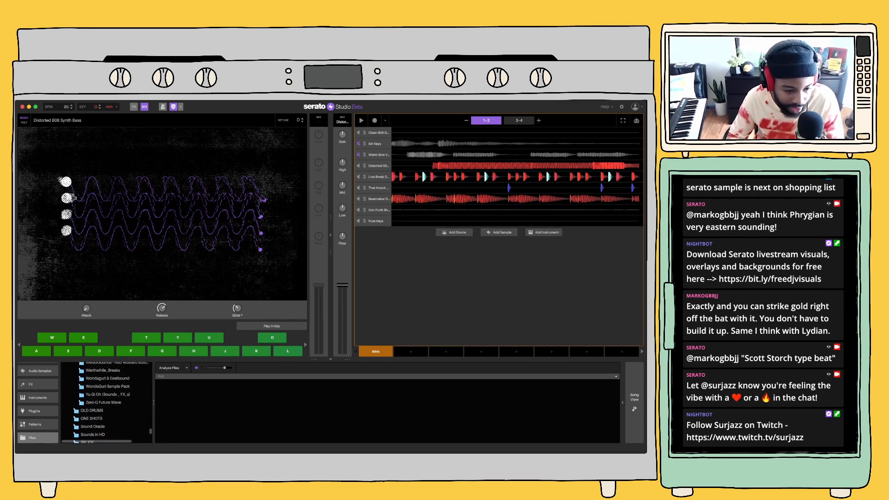
pyautogui.doubleClick(105, 418)
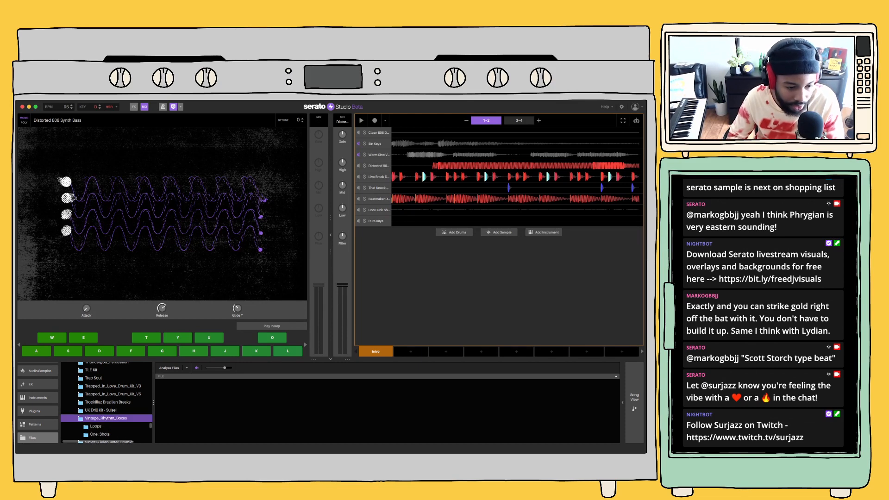
# Expand the raw drum loops inside Vintage_Rhythm_Boxes and list the FR1 folder
pyautogui.scroll(-5, 106, 418)
pyautogui.doubleClick(95, 373)
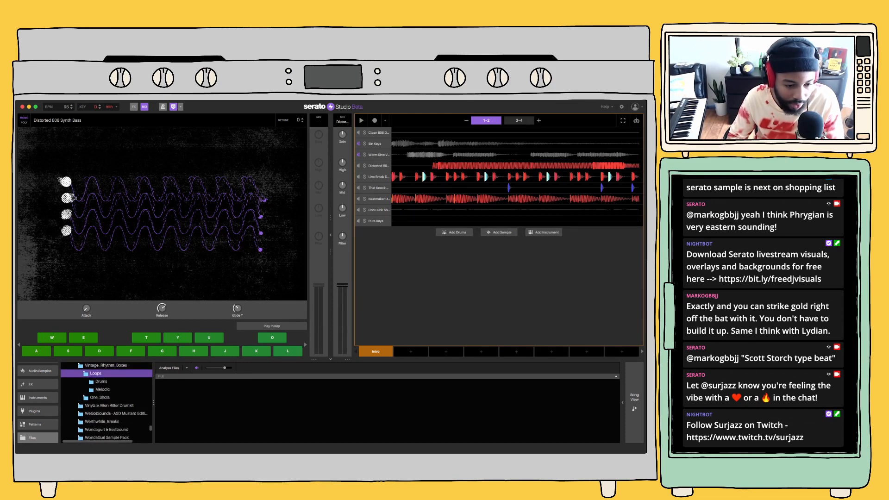
pyautogui.doubleClick(101, 381)
pyautogui.doubleClick(104, 389)
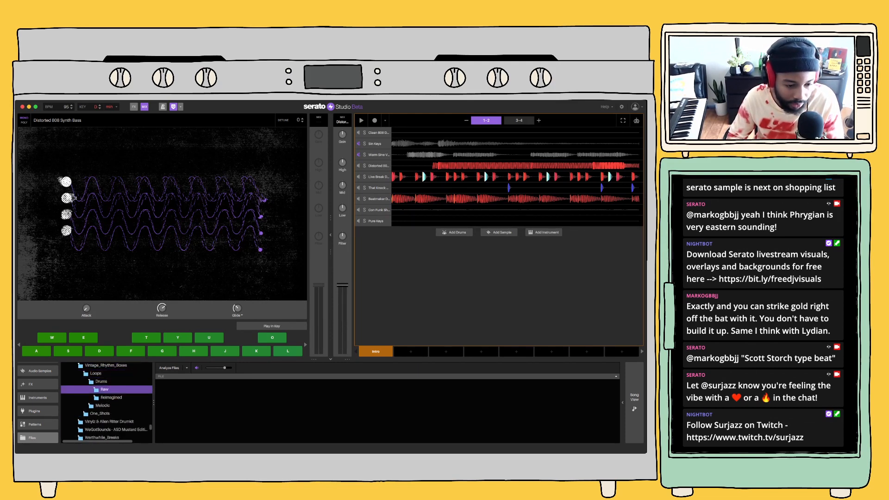
pyautogui.click(109, 405)
# Audition the FR1 loops from rock to western plus beguine, and load 120_drum_loop_fr1_beguine_raw.wav as a sample
pyautogui.click(188, 408)
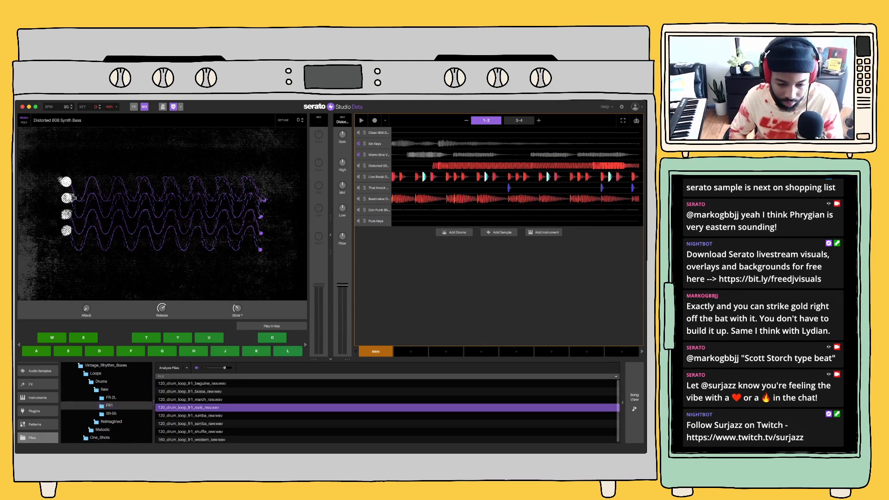
pyautogui.press('Down')
pyautogui.press('Down')
pyautogui.press('Down')
pyautogui.press('Down')
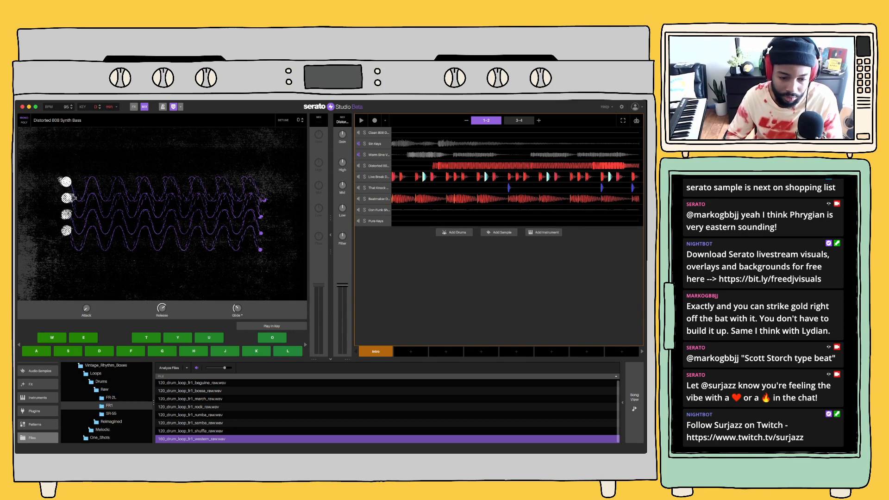
pyautogui.click(191, 384)
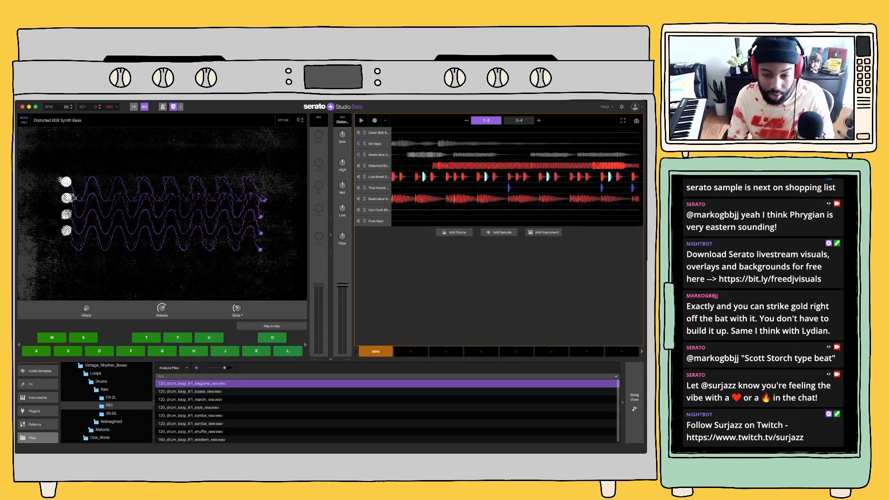
pyautogui.doubleClick(191, 383)
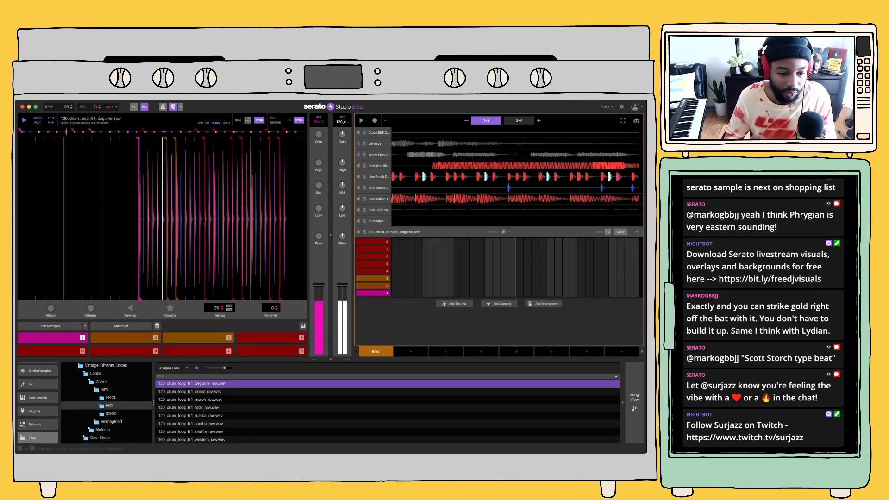
# Audition the bossa loops and the busy mambo loop in the FR-2L folder
pyautogui.click(111, 398)
pyautogui.click(196, 384)
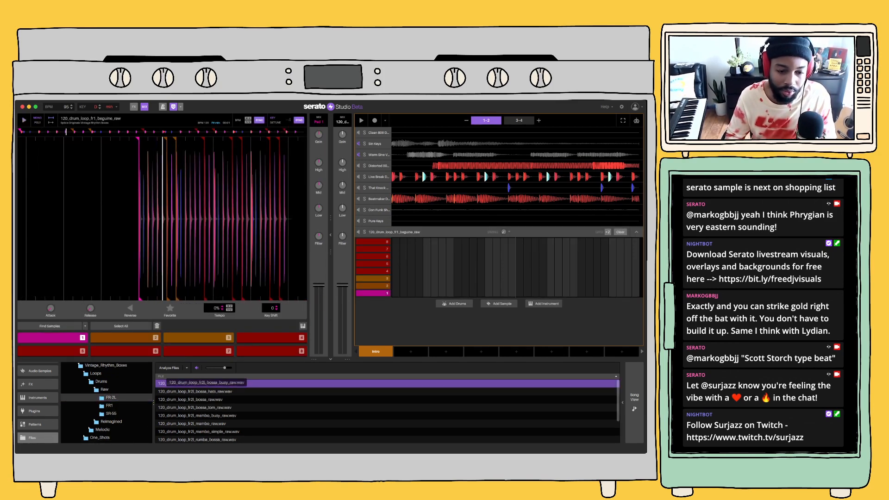
pyautogui.click(195, 391)
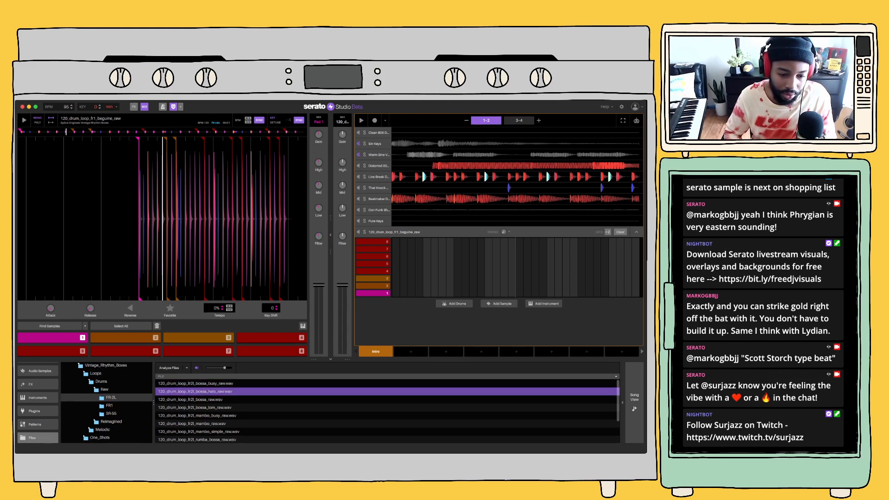
pyautogui.click(195, 383)
pyautogui.click(195, 399)
pyautogui.click(195, 408)
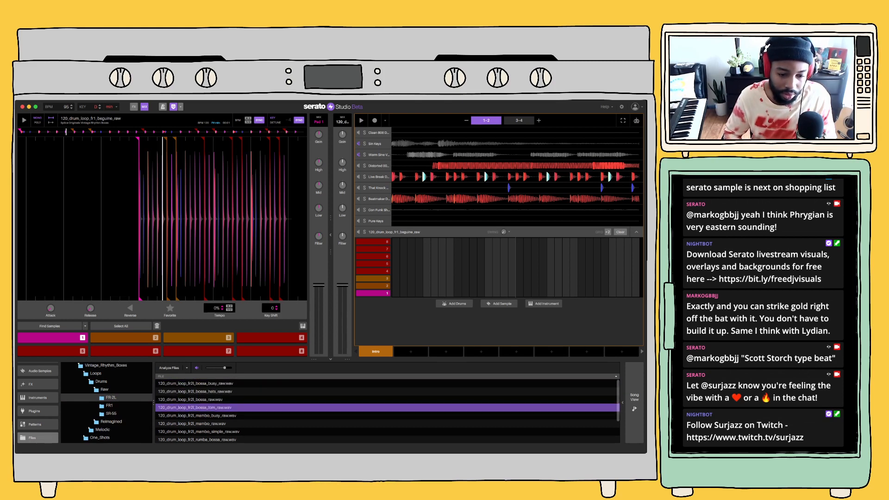
pyautogui.click(195, 415)
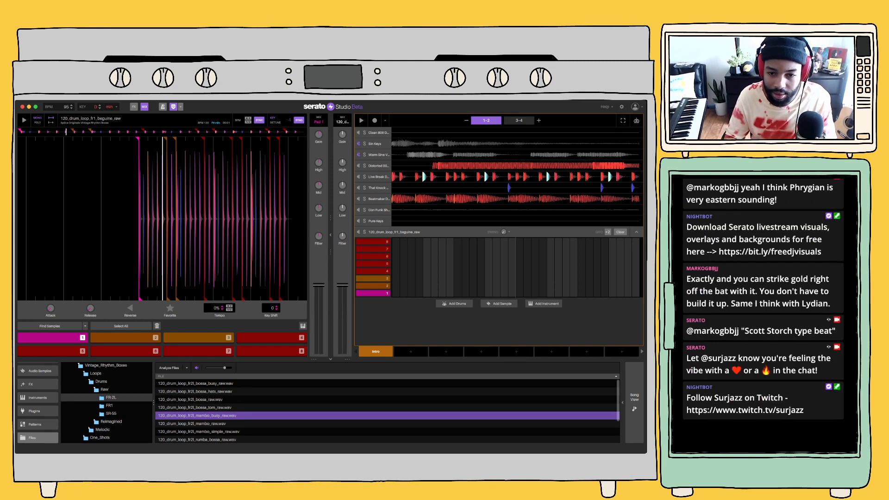
# Replace the beguine loop with 120_drum_loop_fr2l_mambo_busy_raw.wav, play its pad 1, and list the available effects
pyautogui.doubleClick(197, 415)
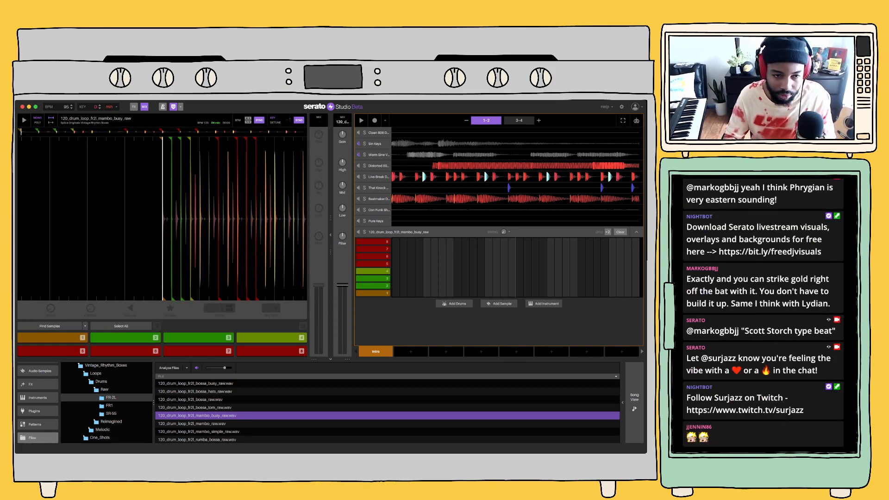
pyautogui.press('1')
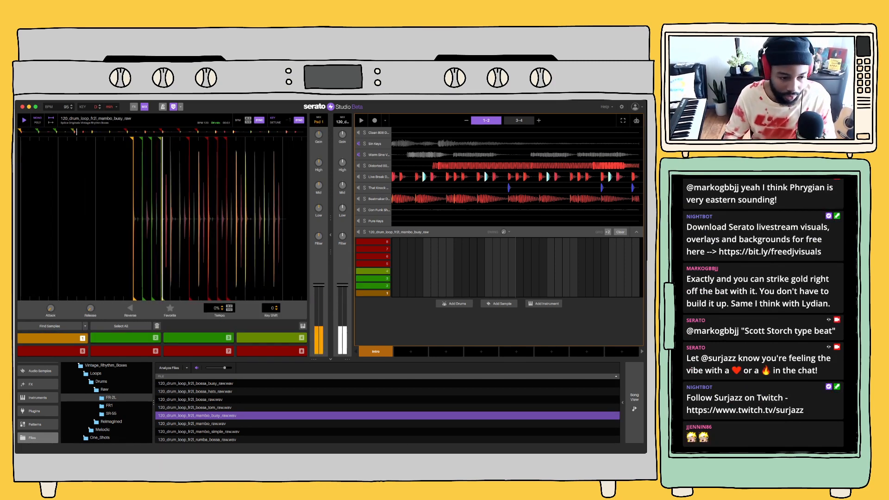
pyautogui.click(38, 385)
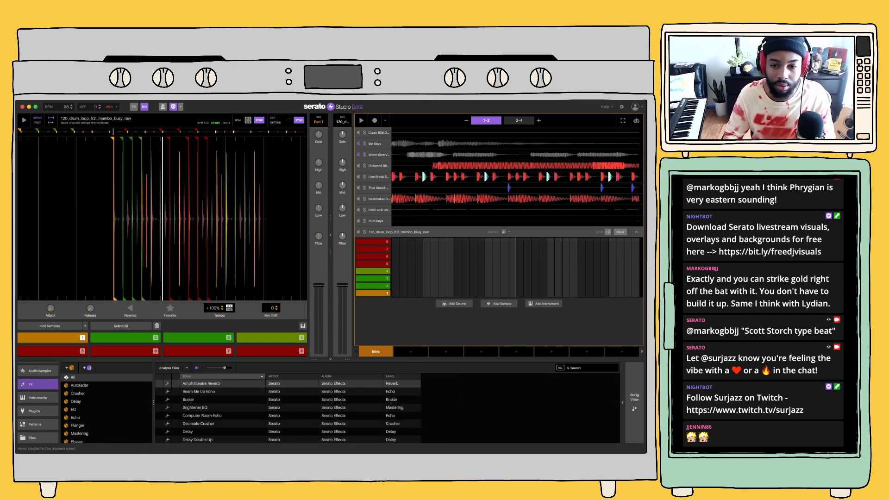
pyautogui.press('1')
pyautogui.press('space')
pyautogui.press('1')
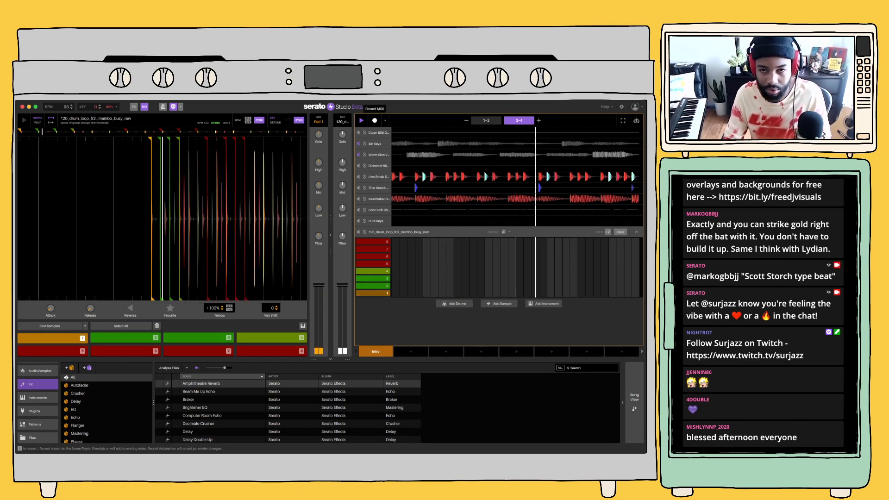
pyautogui.click(375, 121)
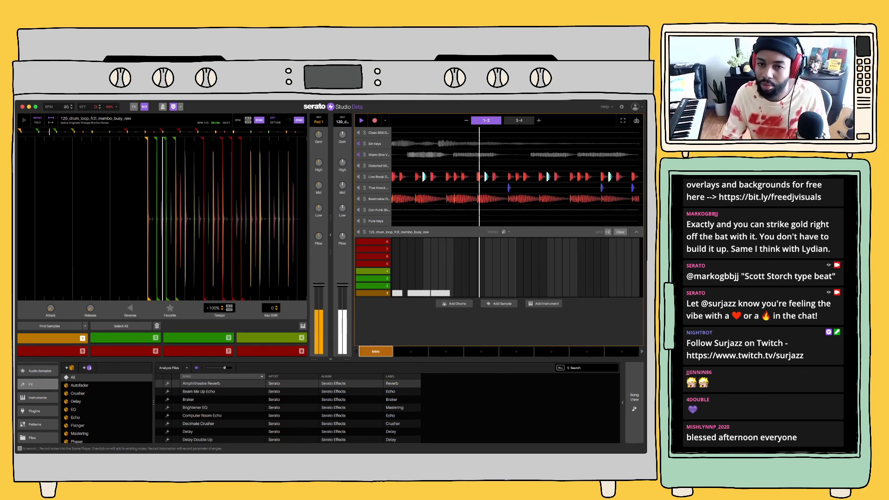
pyautogui.press('space')
pyautogui.click(619, 232)
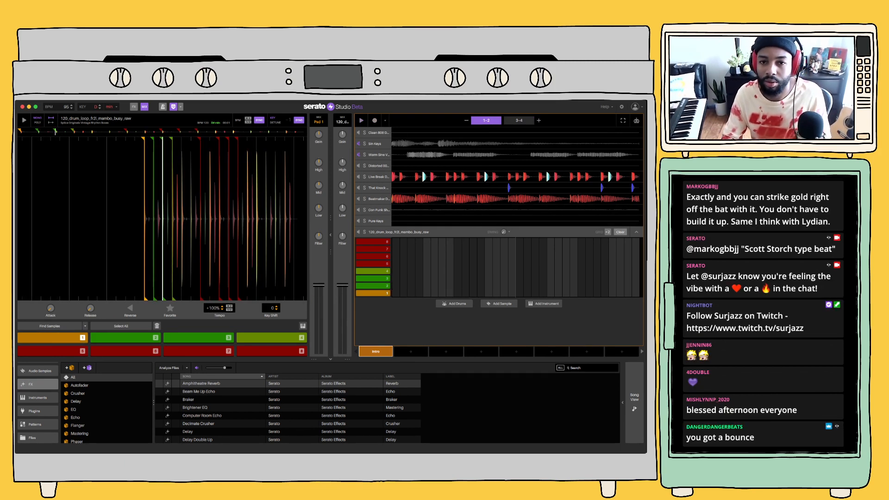
# Record pad 1 of the mambo loop repeatedly across bars 1-4 of the Intro scene
pyautogui.click(374, 120)
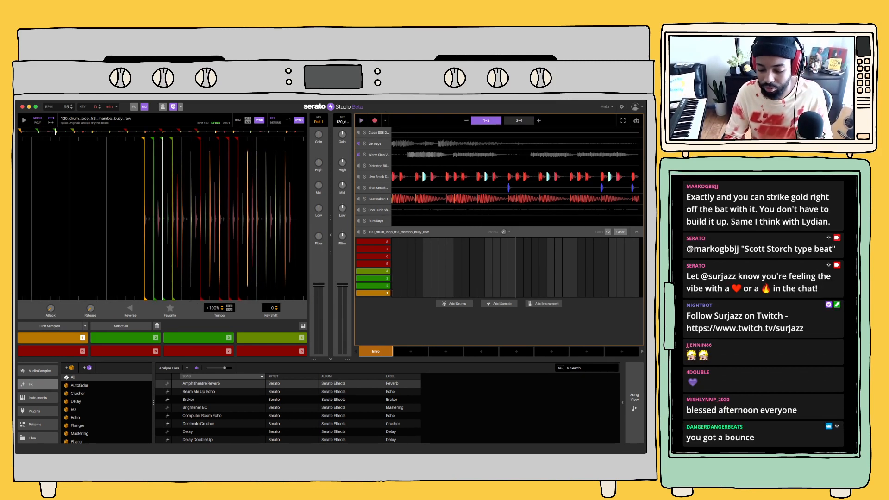
pyautogui.press('1')
pyautogui.press('1')
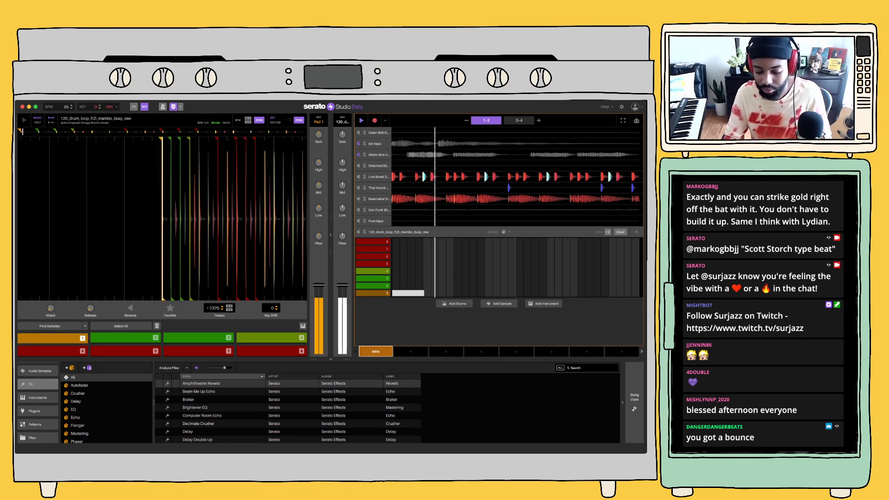
pyautogui.press('1')
pyautogui.press('1')
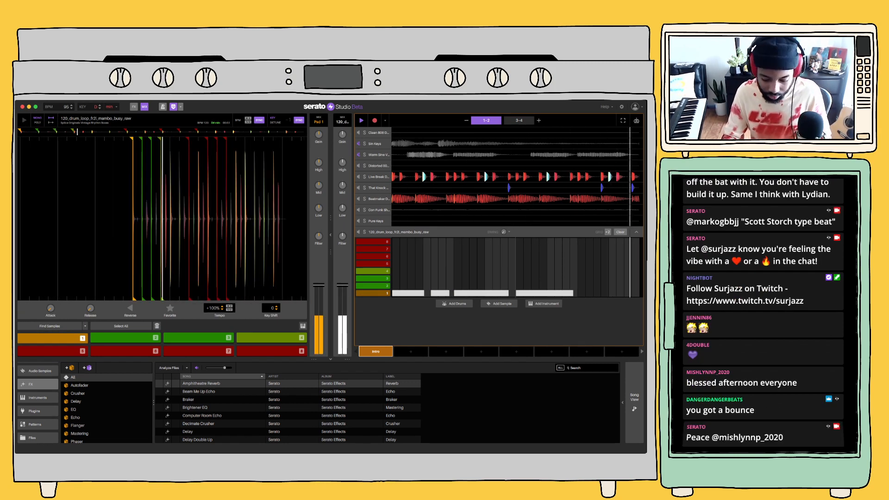
pyautogui.press('1')
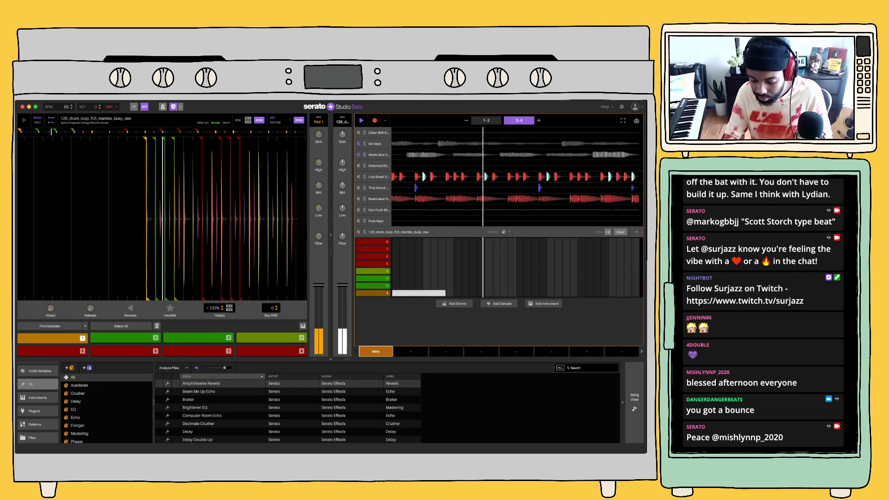
pyautogui.press('1')
pyautogui.press('1')
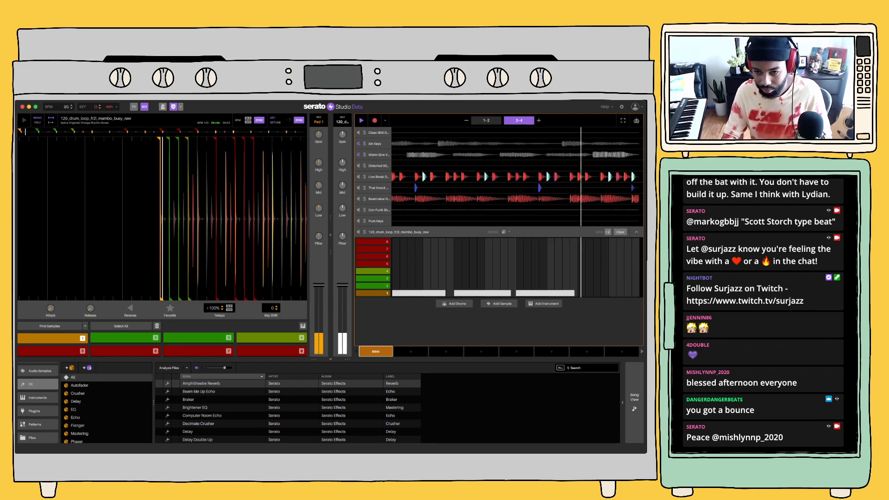
pyautogui.press('1')
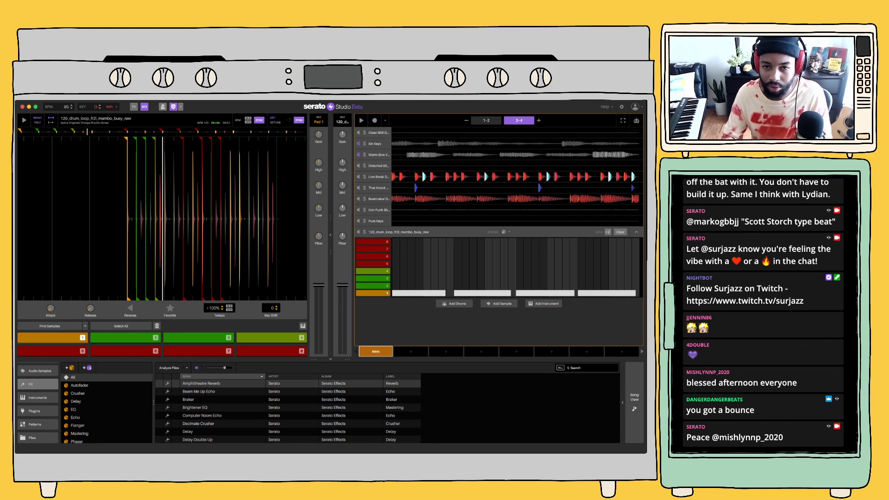
pyautogui.press('1')
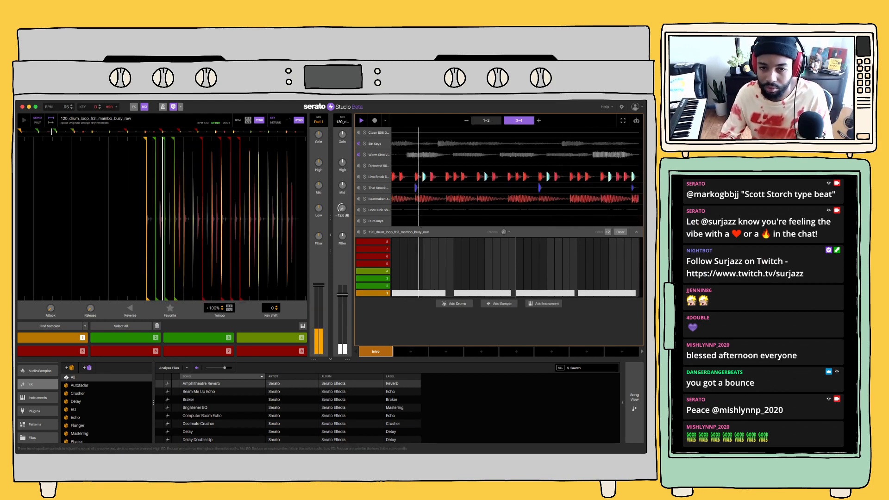
# Balance the mambo loop with its lows at -12.0 dB and a slightly lower channel volume, and shift its key by 4 semitones
pyautogui.moveTo(342, 185); pyautogui.dragTo(342, 231)
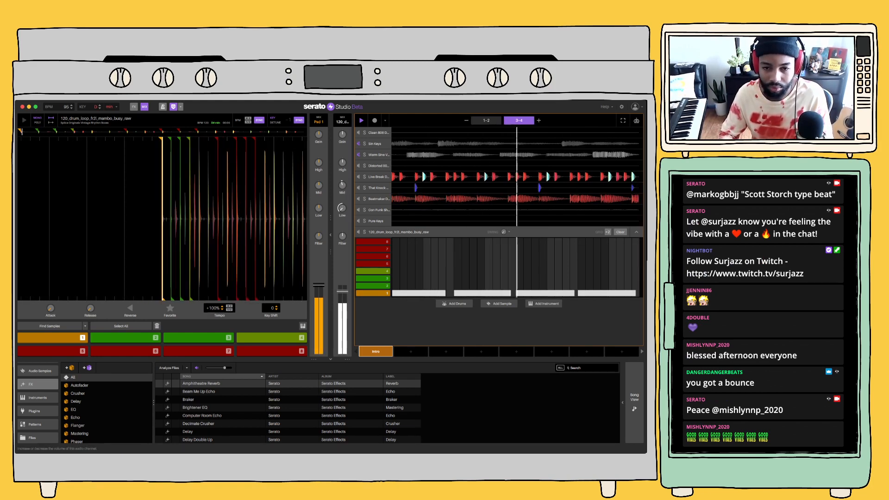
pyautogui.moveTo(342, 294); pyautogui.dragTo(342, 289)
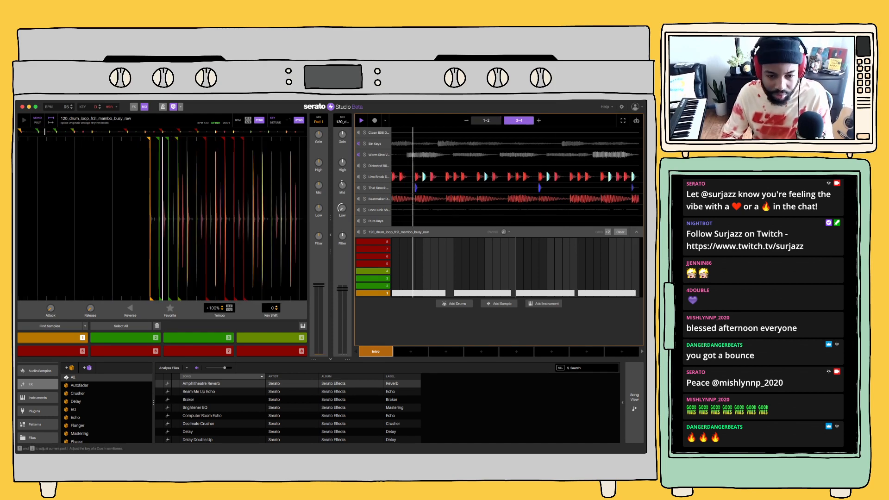
pyautogui.press('Up')
pyautogui.press('Up')
pyautogui.press('Up')
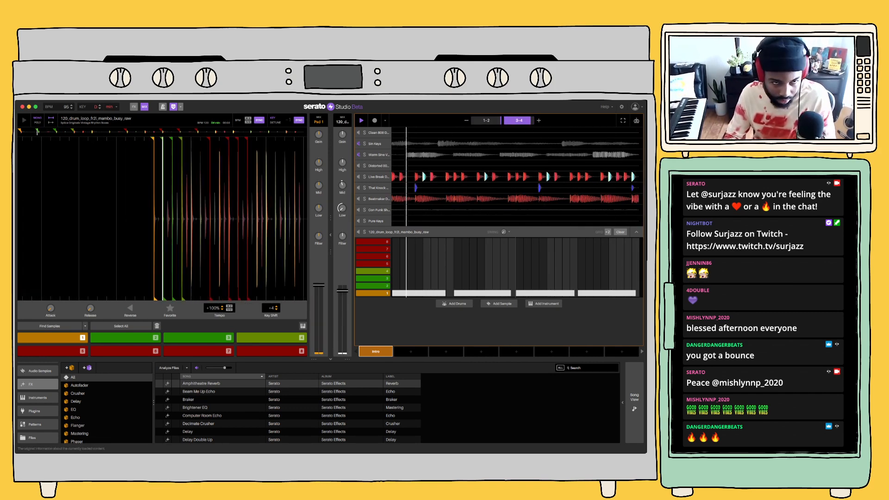
# Show the effect slots, collapse the mambo loop's track and stop playback
pyautogui.click(134, 107)
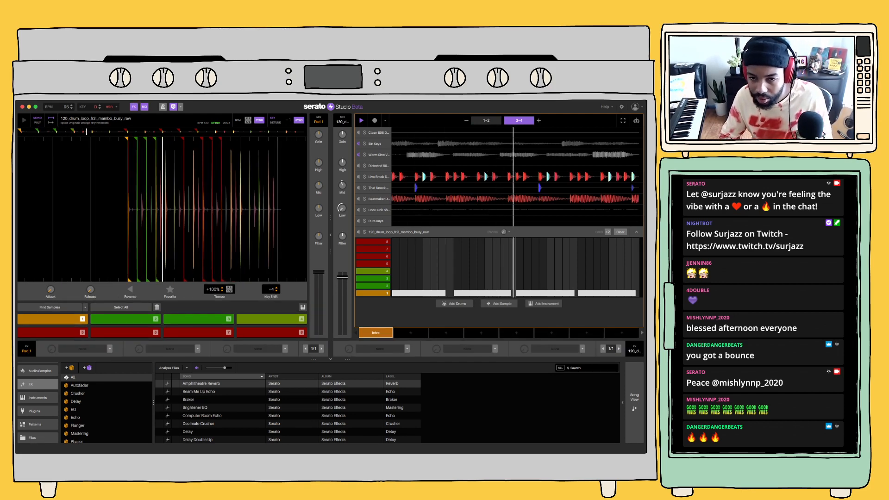
pyautogui.click(637, 232)
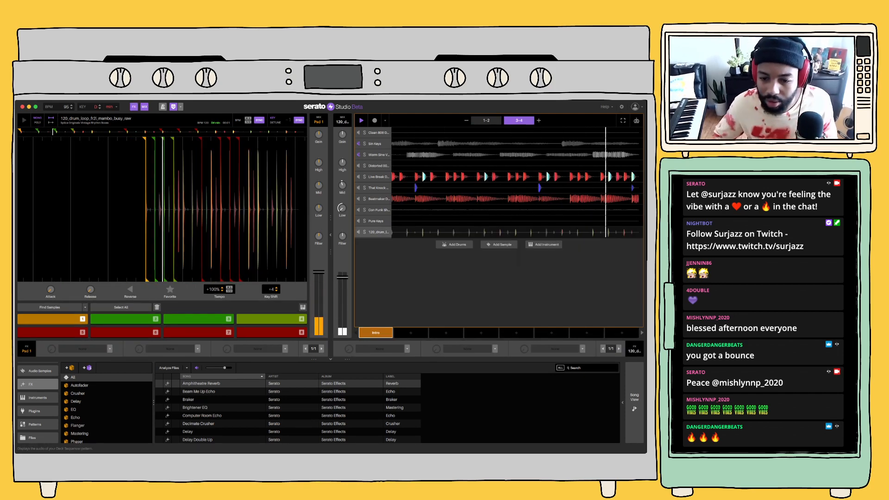
pyautogui.press('space')
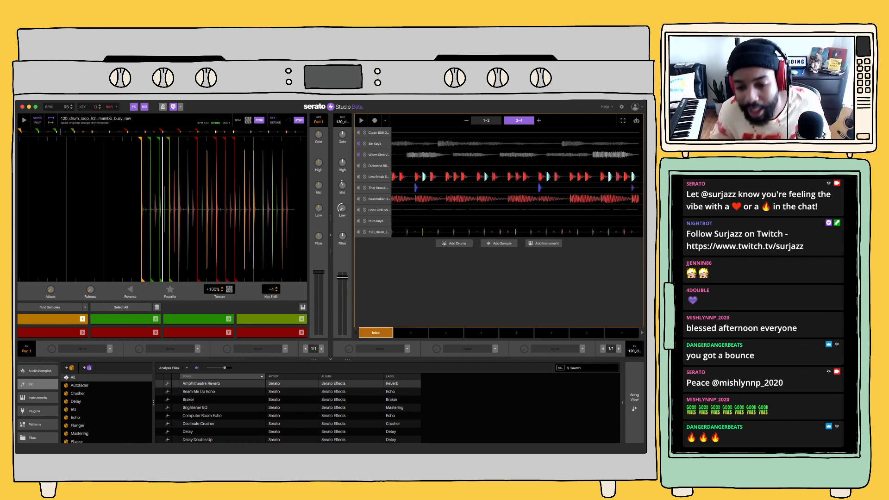
# Create Scene 2 from the Intro and clear the Sin Keys and Warm Sine Valve Synth patterns in it
pyautogui.click(411, 332)
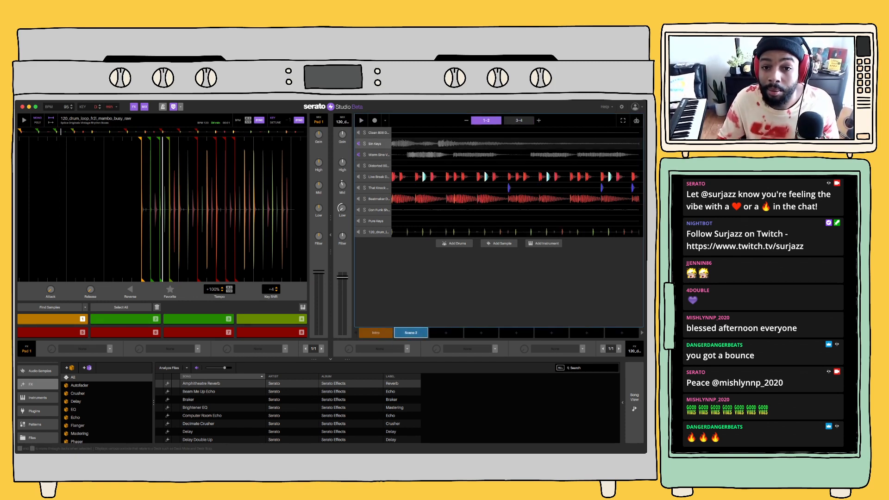
pyautogui.click(637, 144)
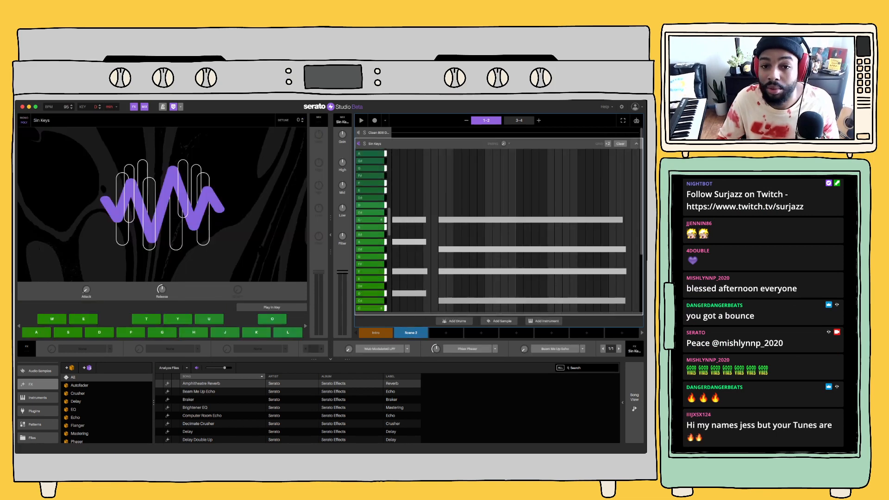
pyautogui.click(621, 143)
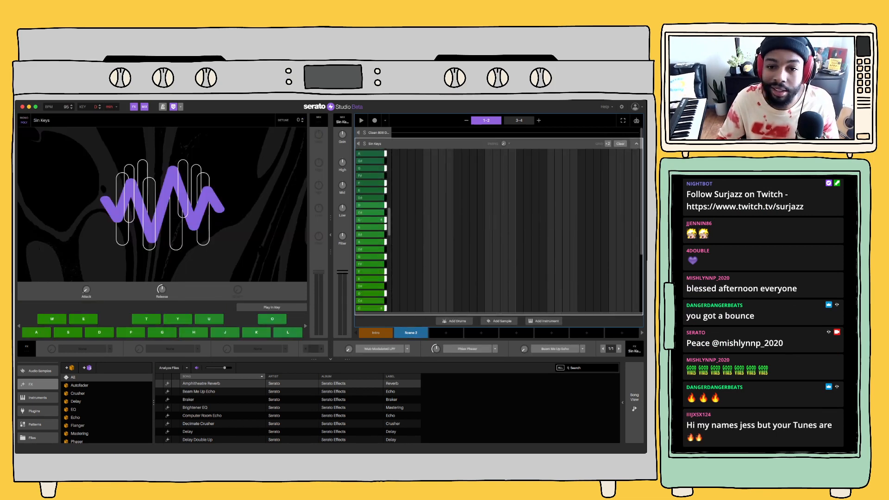
pyautogui.click(636, 143)
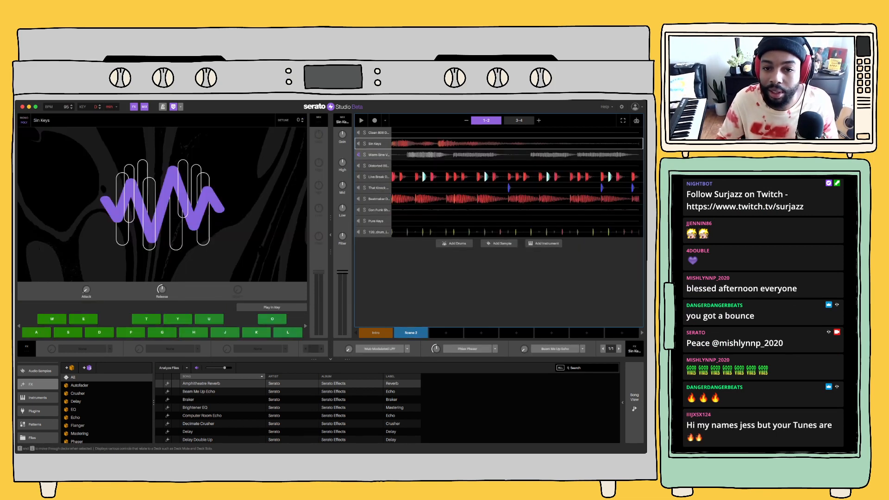
pyautogui.click(637, 155)
pyautogui.click(620, 143)
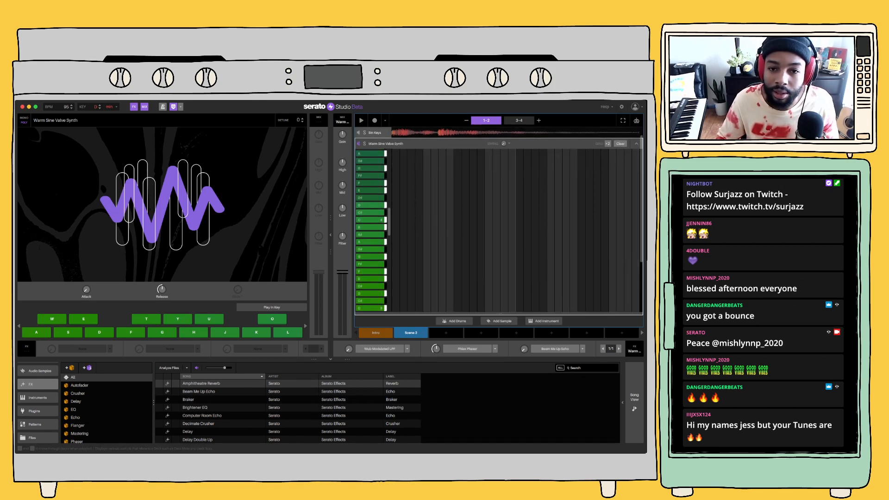
pyautogui.click(636, 144)
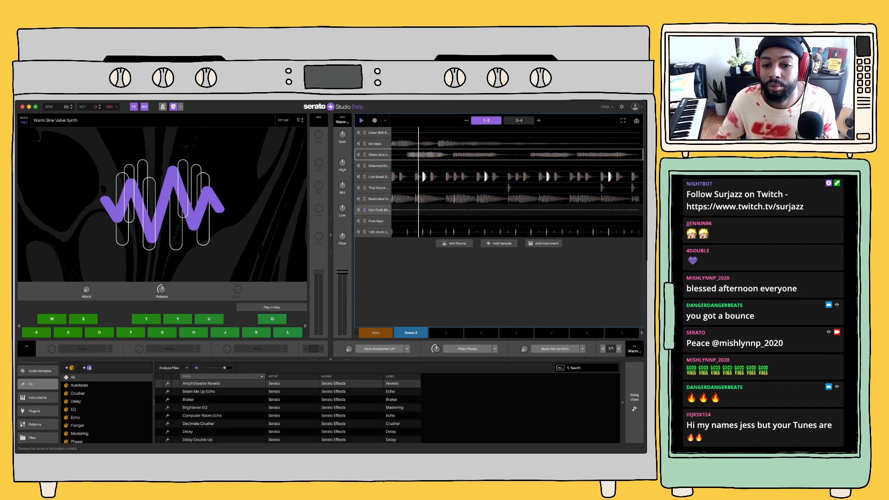
# Stop playback and duplicate the Con Funk Shun - Images sample deck in Scene 2
pyautogui.press('space')
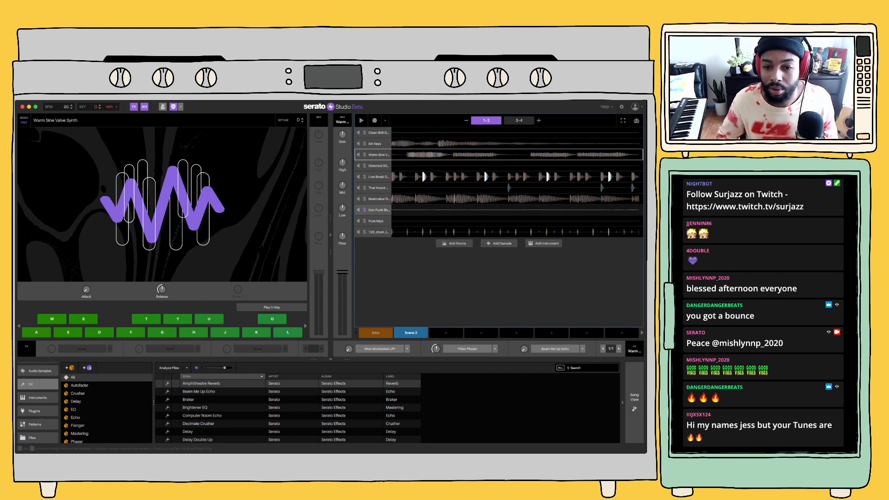
pyautogui.click(379, 210)
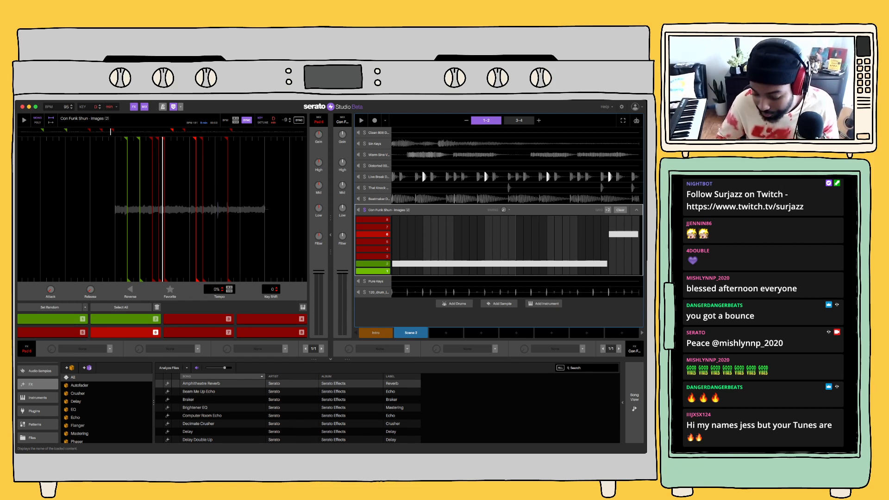
pyautogui.press('super+d')
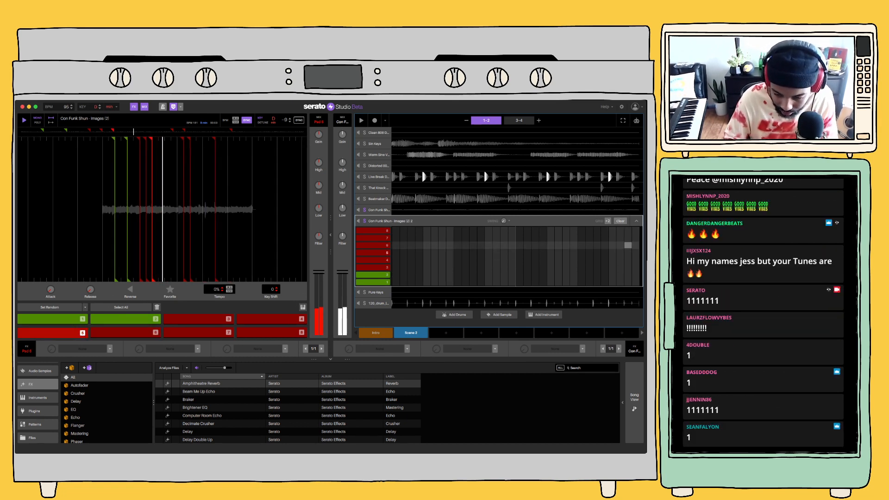
# Audition the cue pads of the duplicated Con Funk Shun deck during playback
pyautogui.press('space')
pyautogui.press('3')
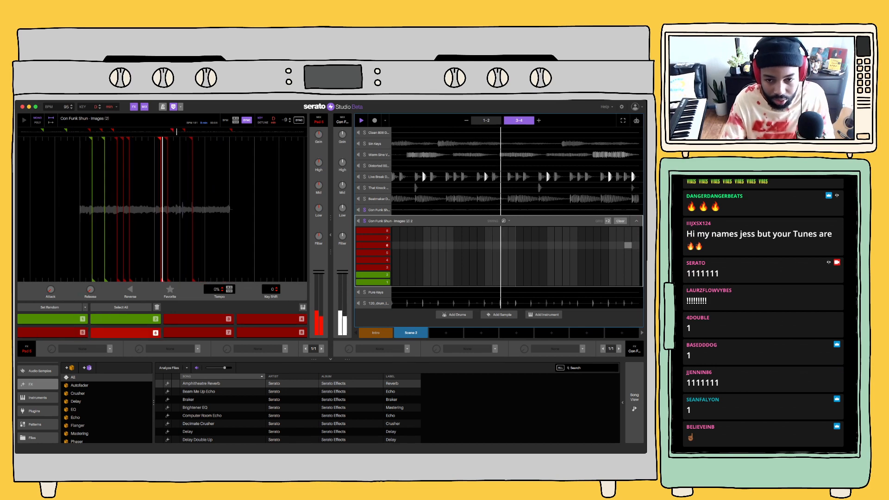
pyautogui.press('2')
pyautogui.press('3')
pyautogui.press('space')
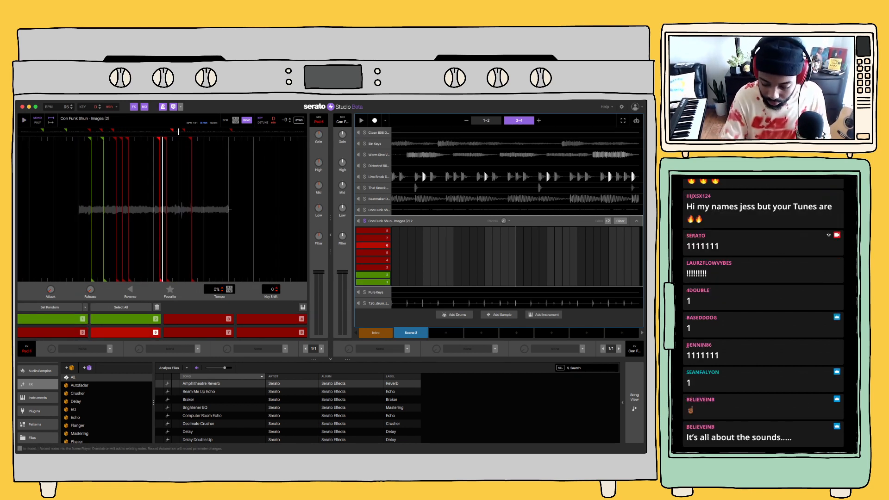
# Record pads 4, 5, 6, 4, 5, 6 and 1 of the duplicated Con Funk Shun deck into bars 1-2 of Scene 2
pyautogui.click(375, 121)
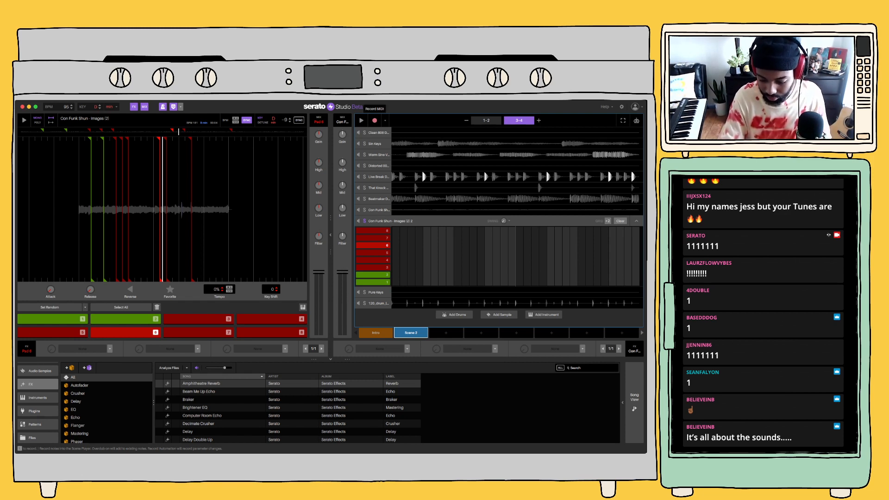
pyautogui.press('4')
pyautogui.press('5')
pyautogui.press('6')
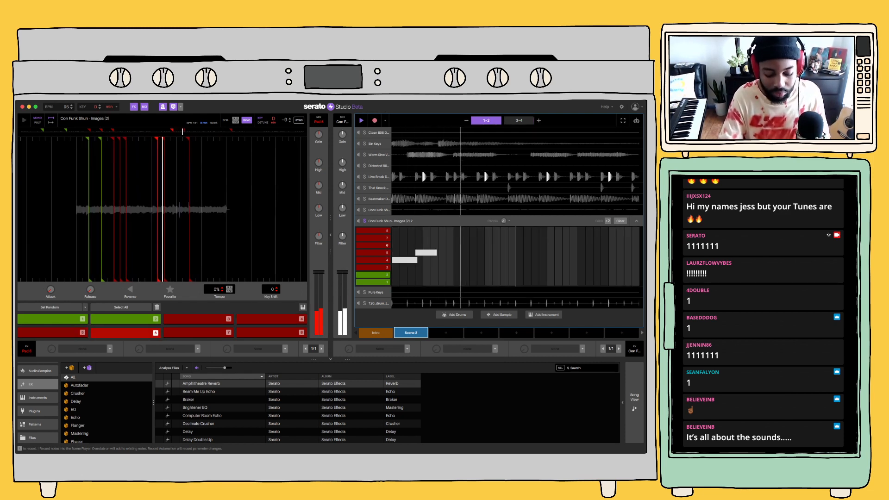
pyautogui.press('4')
pyautogui.press('5')
pyautogui.press('6')
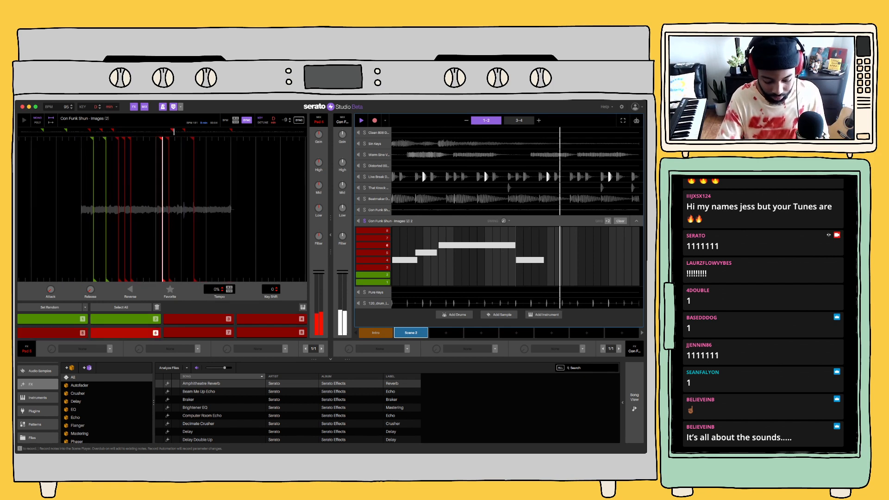
pyautogui.press('1')
# Continue the chop recording in bars 3-4 with pads 4, 5, 6 played twice, ending on pads 1 and 2
pyautogui.press('4')
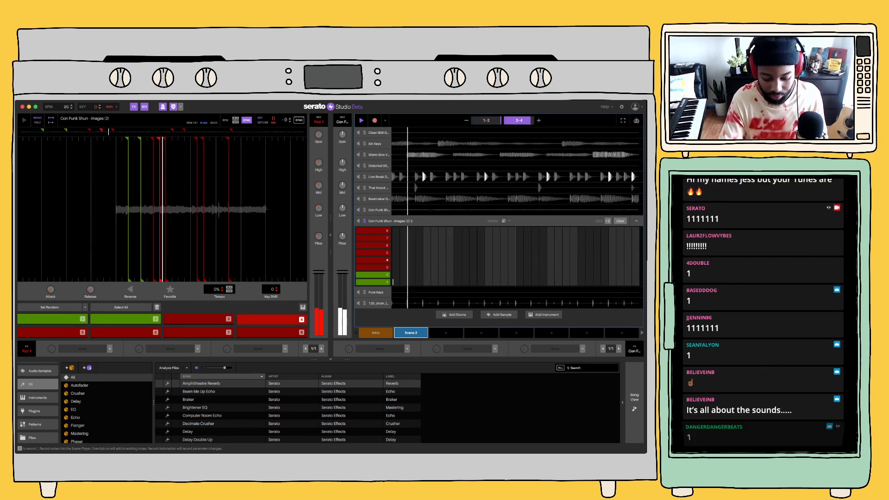
pyautogui.press('5')
pyautogui.press('6')
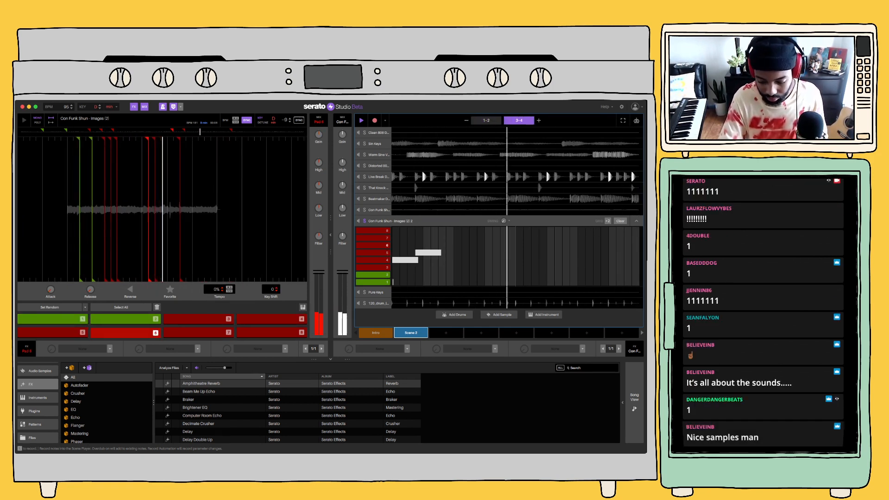
pyautogui.press('4')
pyautogui.press('5')
pyautogui.press('6')
pyautogui.press('1')
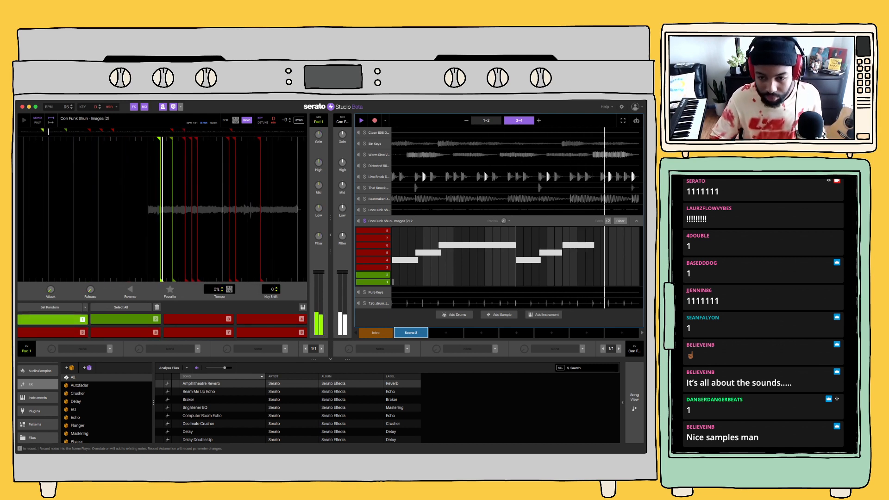
pyautogui.press('2')
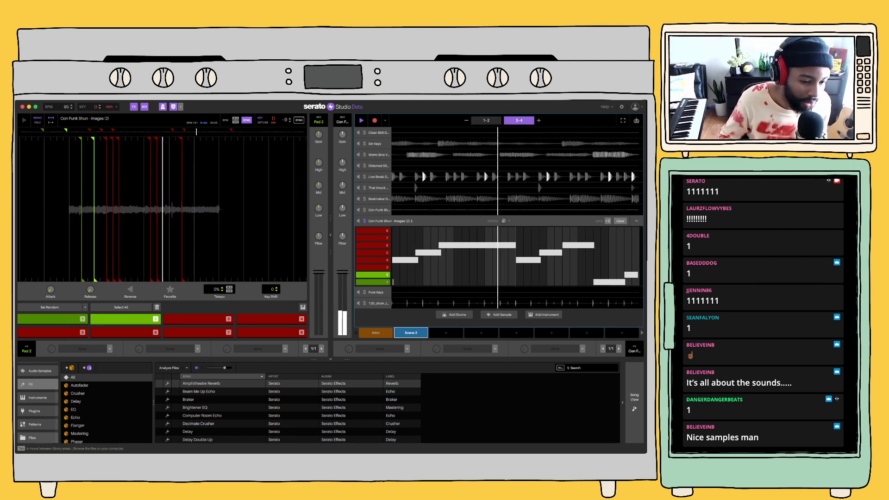
# Load the HalfTime plugin effect onto the duplicated Con Funk Shun deck and stop playback
pyautogui.click(35, 411)
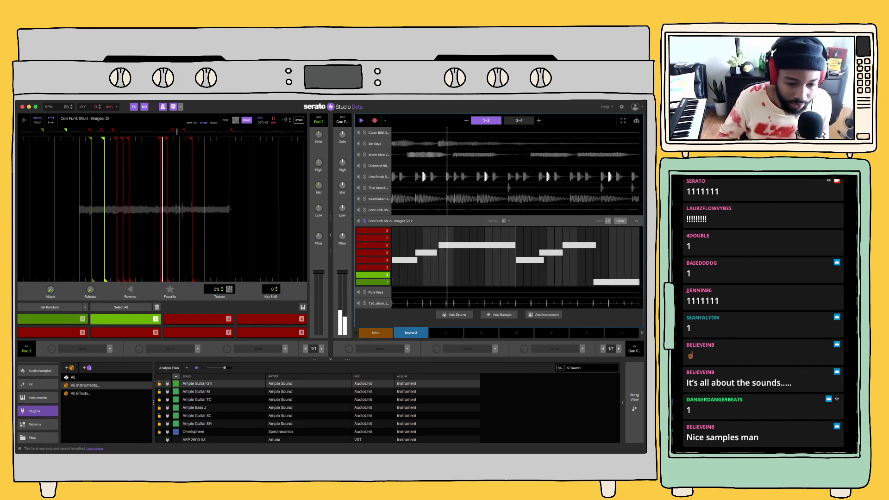
pyautogui.click(81, 393)
pyautogui.moveTo(190, 383); pyautogui.dragTo(399, 347)
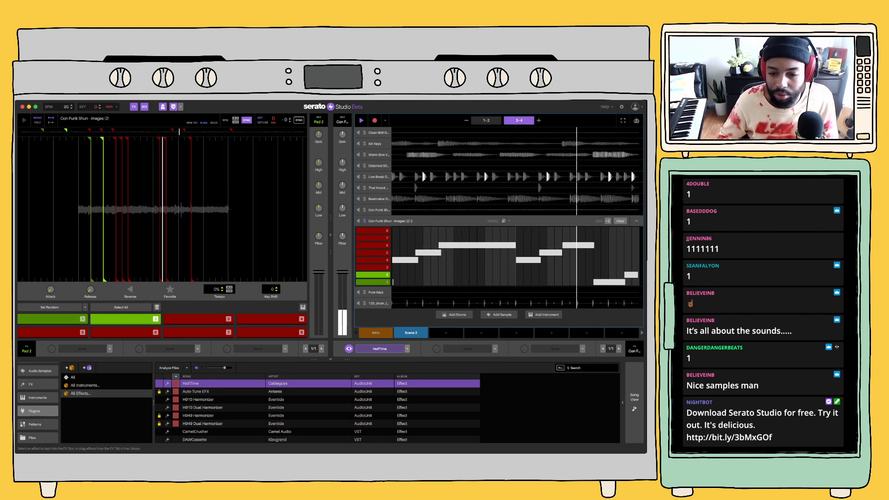
pyautogui.press('space')
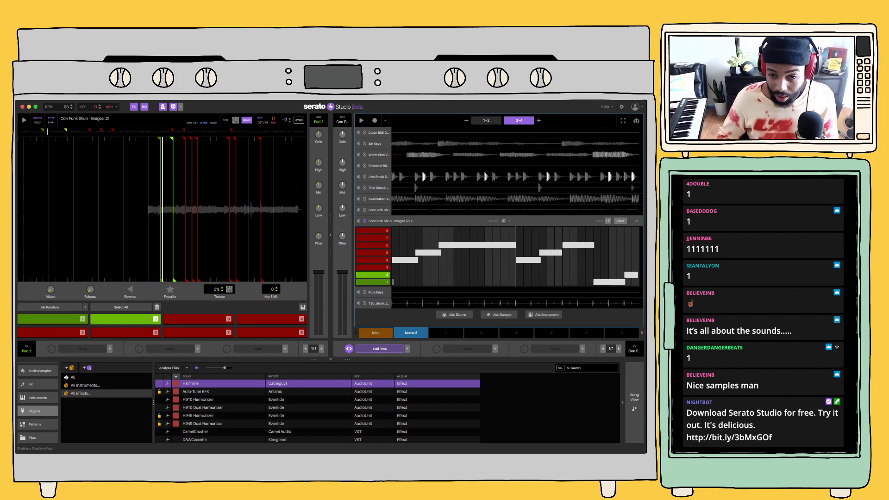
# Show the HalfTime effect's FX 1 On automation on the duplicated Con Funk Shun deck and switch the effect off
pyautogui.rightClick(380, 349)
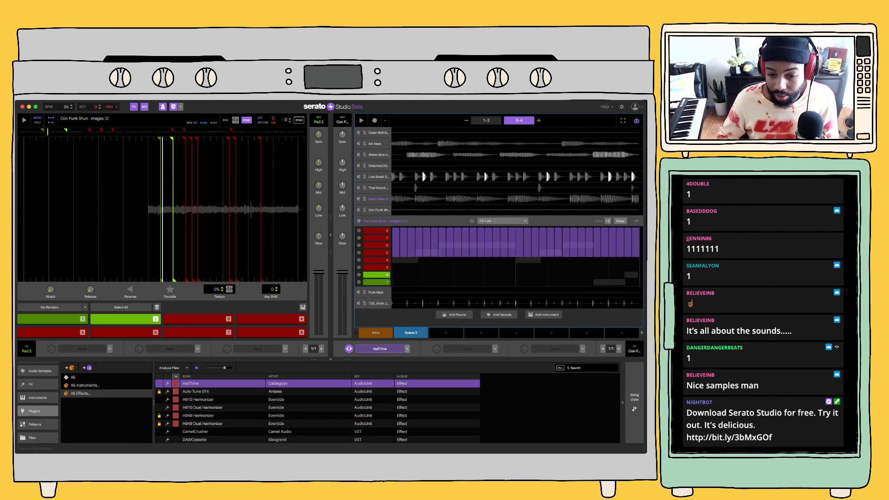
pyautogui.click(407, 349)
pyautogui.click(380, 349)
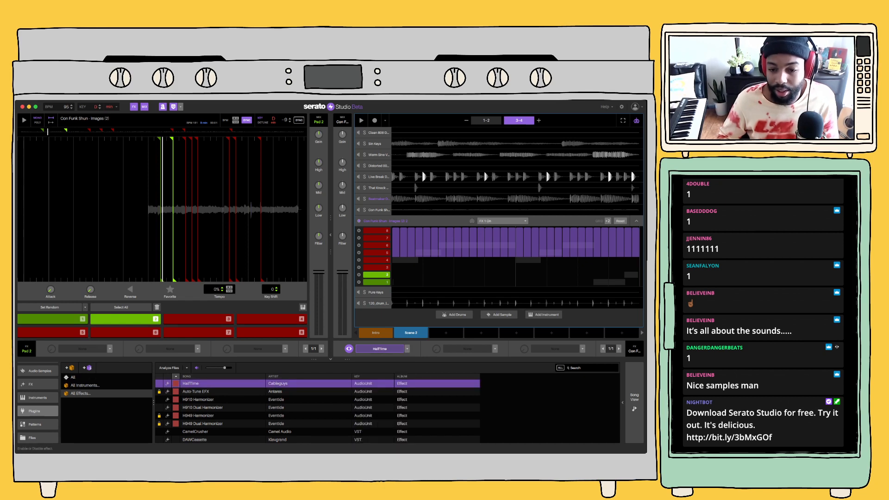
pyautogui.click(380, 349)
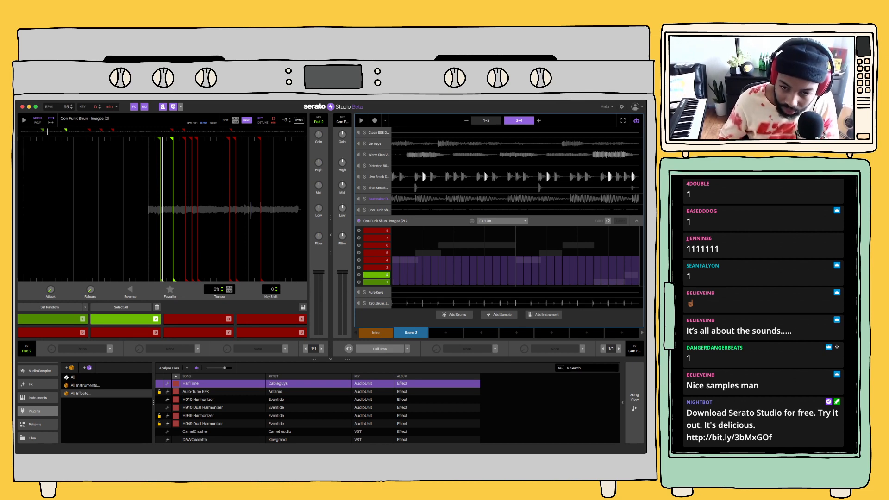
# Play back Scene 2 with HalfTime switched off, bring up the instruments library and stop playback
pyautogui.press('space')
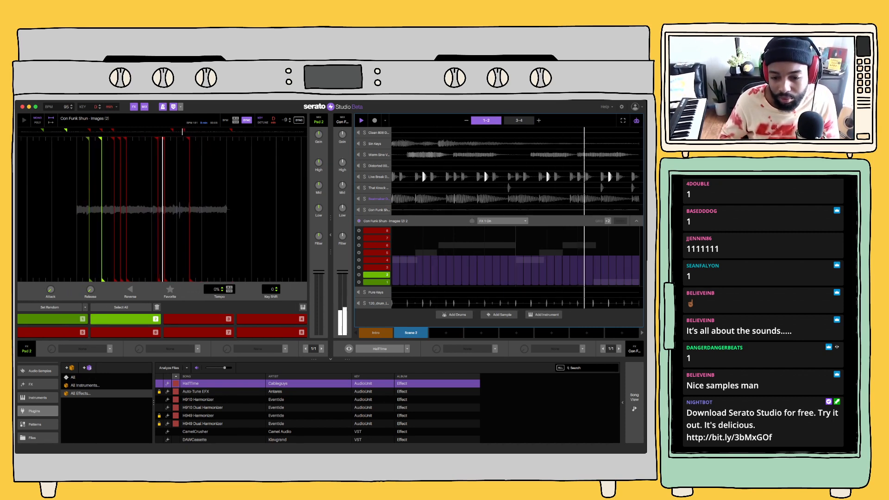
pyautogui.click(407, 349)
pyautogui.press('Escape')
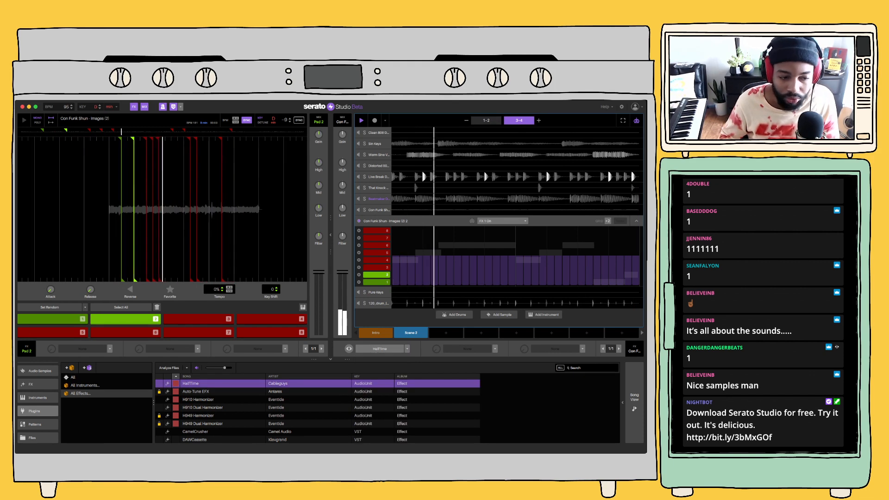
pyautogui.click(37, 398)
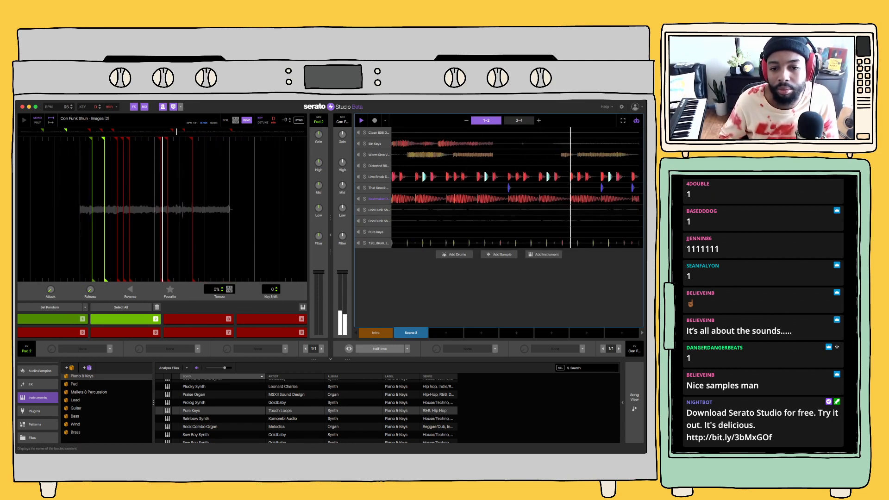
pyautogui.press('space')
# Try to rename the original Con Funk Shun deck as "main sample" from its expanded view
pyautogui.doubleClick(379, 210)
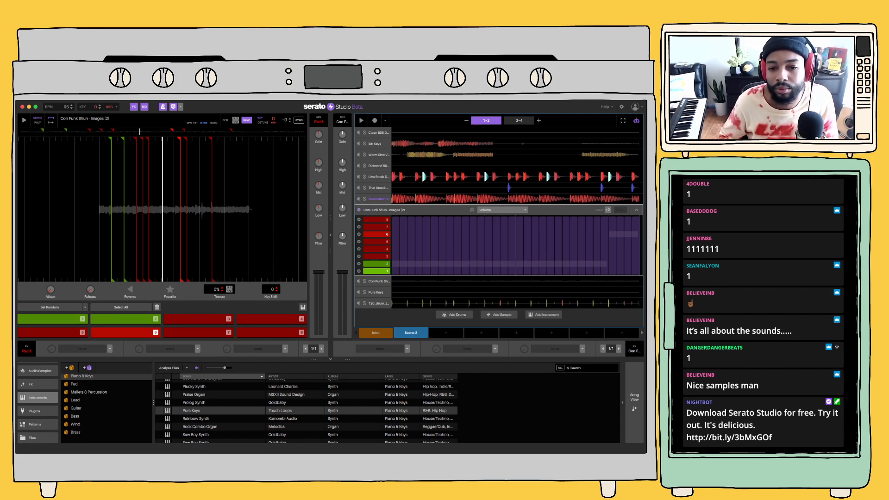
pyautogui.click(636, 209)
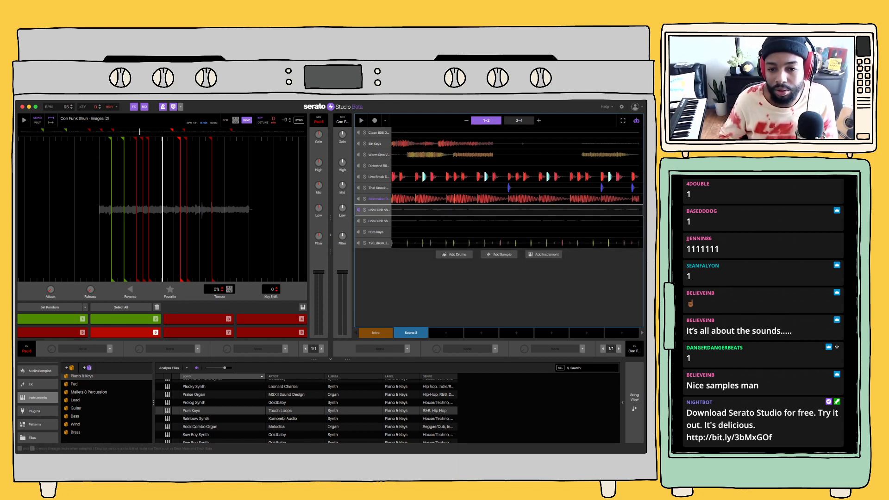
pyautogui.doubleClick(379, 209)
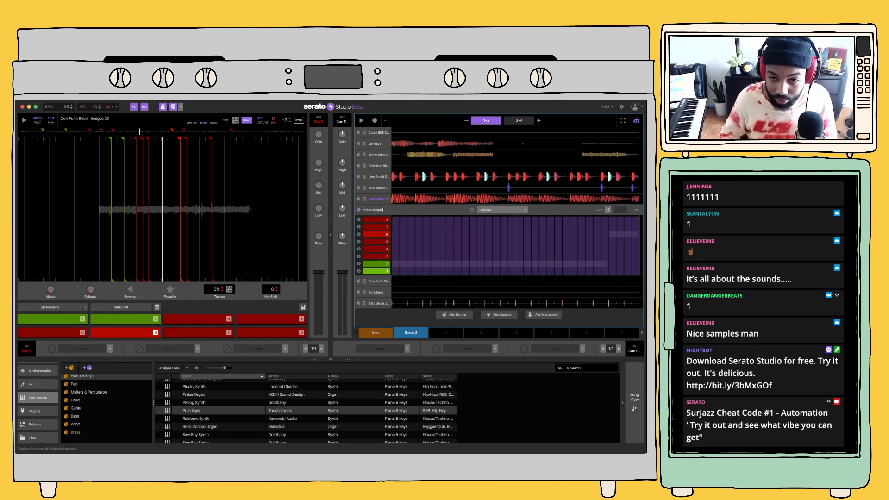
pyautogui.press('Return')
pyautogui.click(428, 210)
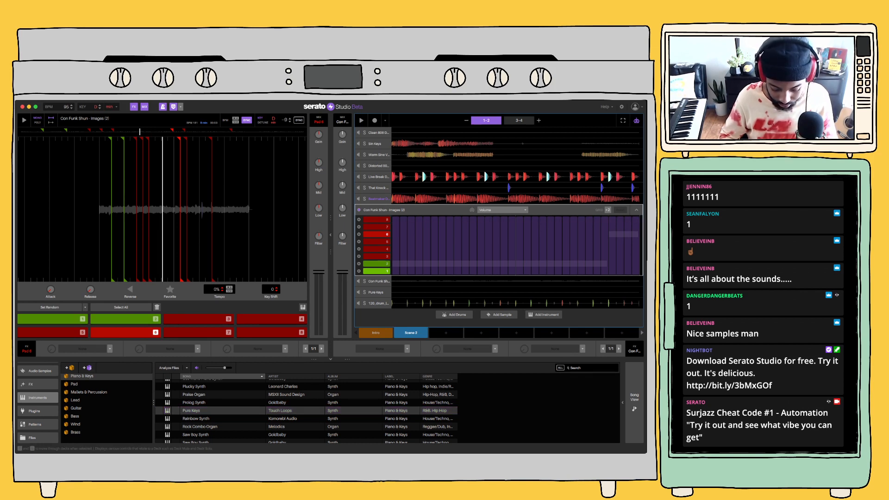
pyautogui.click(359, 242)
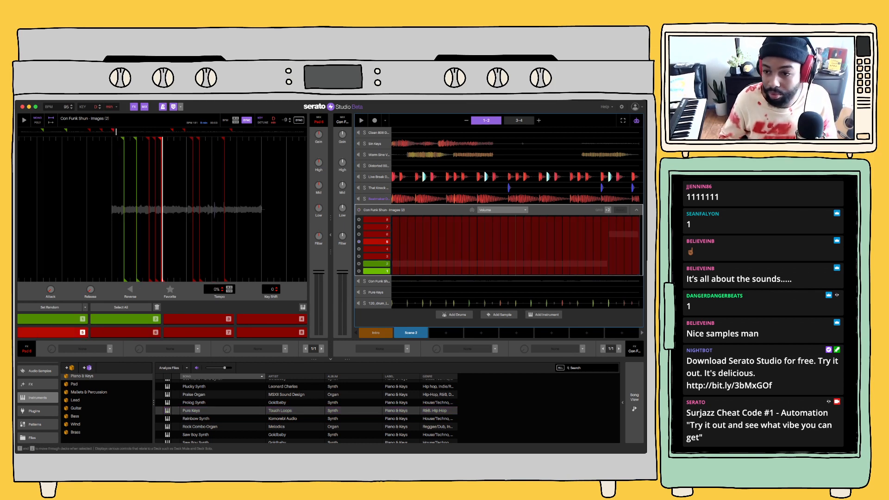
pyautogui.click(636, 210)
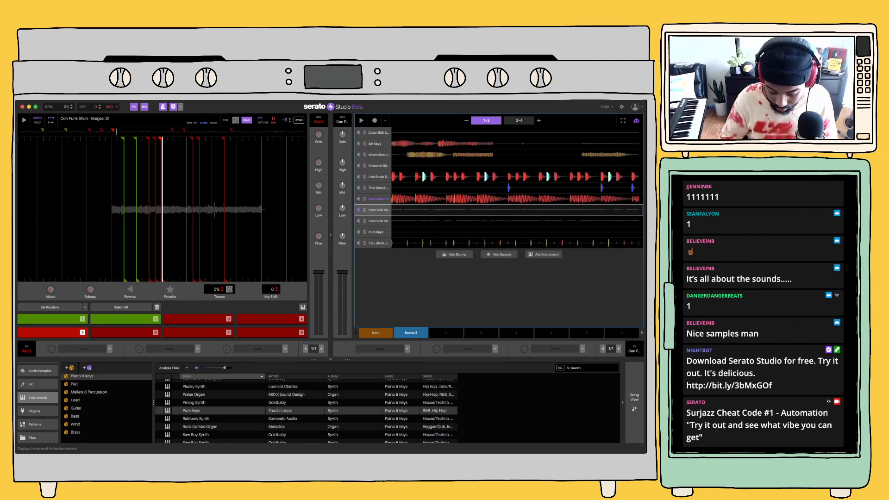
# Rename the original Con Funk Shun deck as "main sample" and its duplicate as "2nd sample"
pyautogui.doubleClick(379, 210)
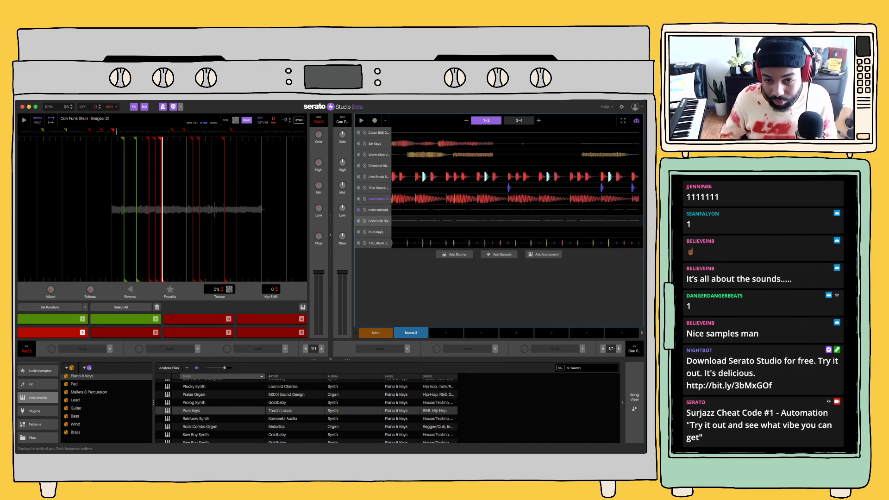
pyautogui.press('Return')
pyautogui.click(379, 221)
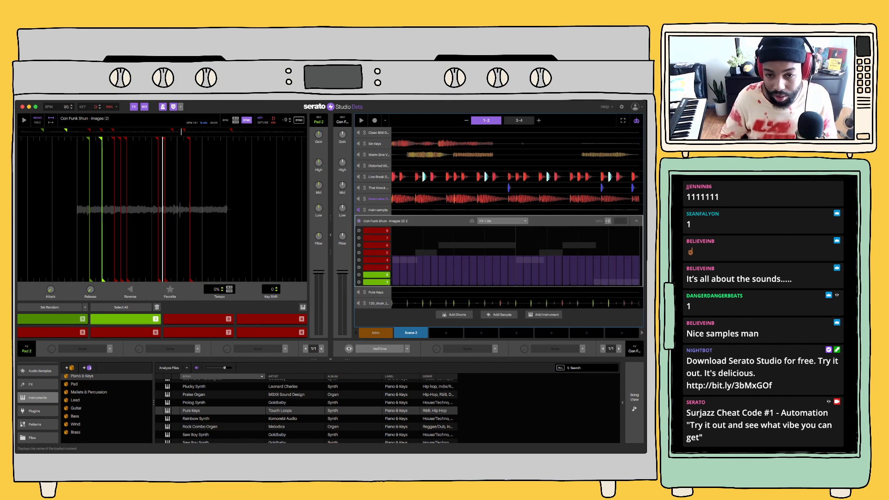
pyautogui.doubleClick(384, 221)
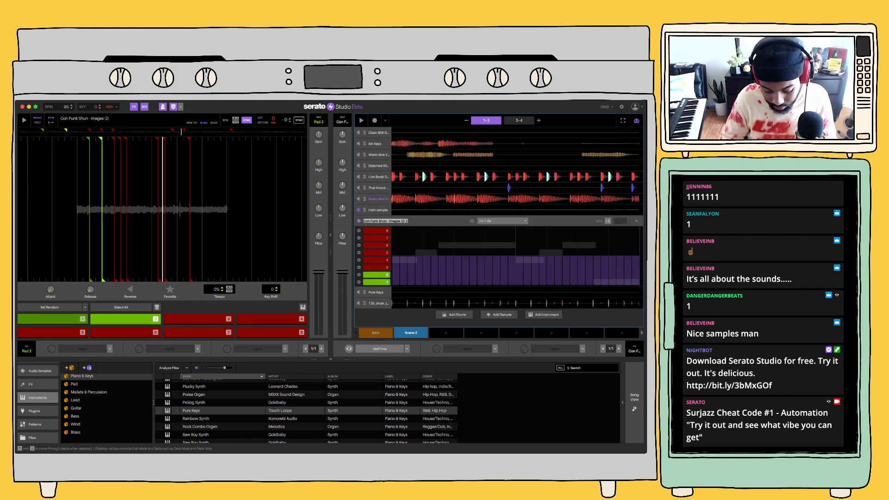
pyautogui.write('2nd sample')
pyautogui.press('Return')
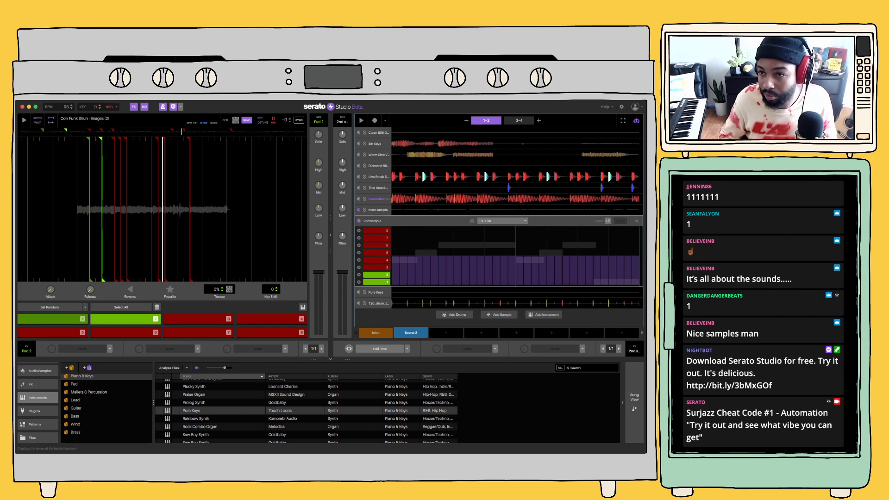
pyautogui.click(636, 220)
# Play Scene 2 briefly, then clear the Live Break Drum Kit's pattern from its step grid
pyautogui.press('space')
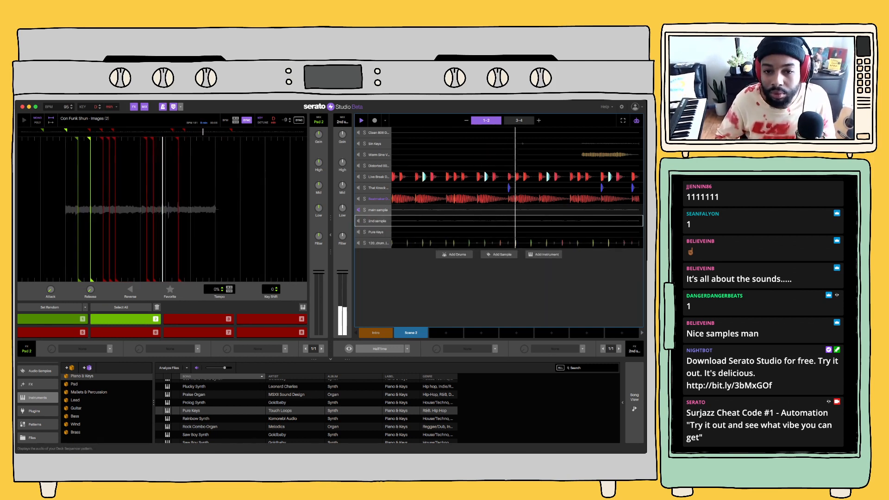
pyautogui.press('space')
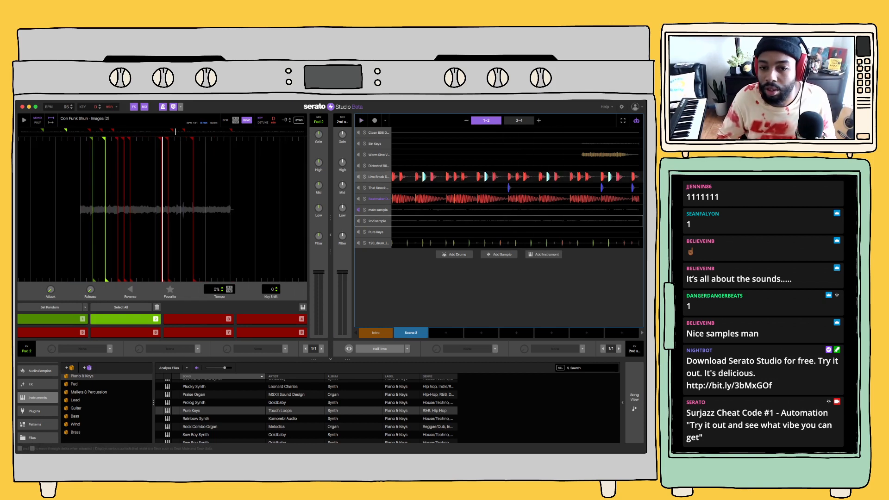
pyautogui.doubleClick(378, 177)
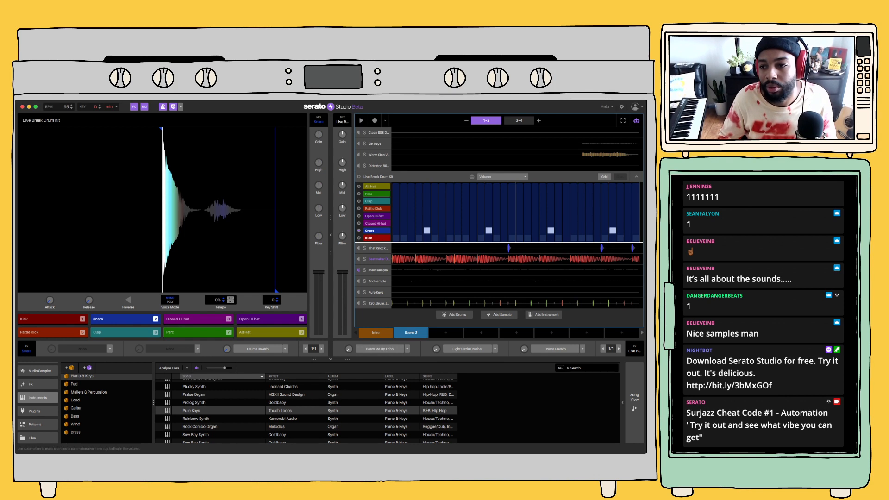
pyautogui.click(636, 121)
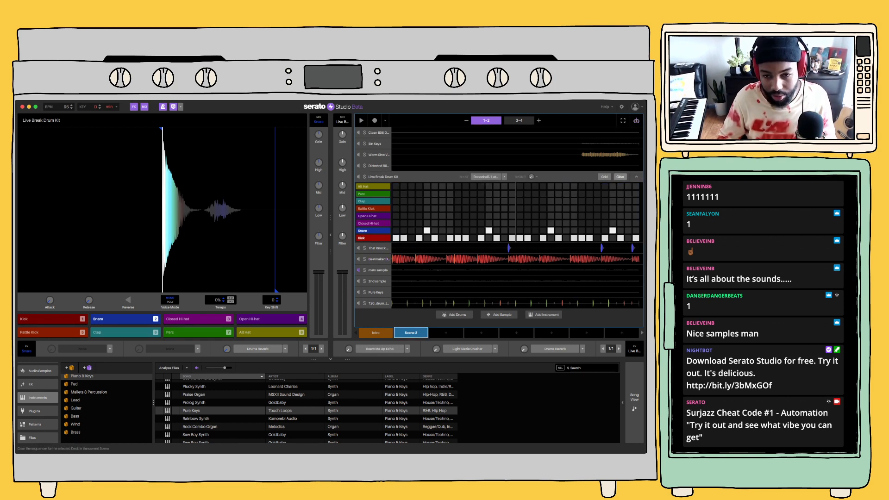
pyautogui.press('1')
# Rehearse a kick and snare pattern on the Live Break Drum Kit's pads 1 and 2 against Scene 2's playback
pyautogui.press('1')
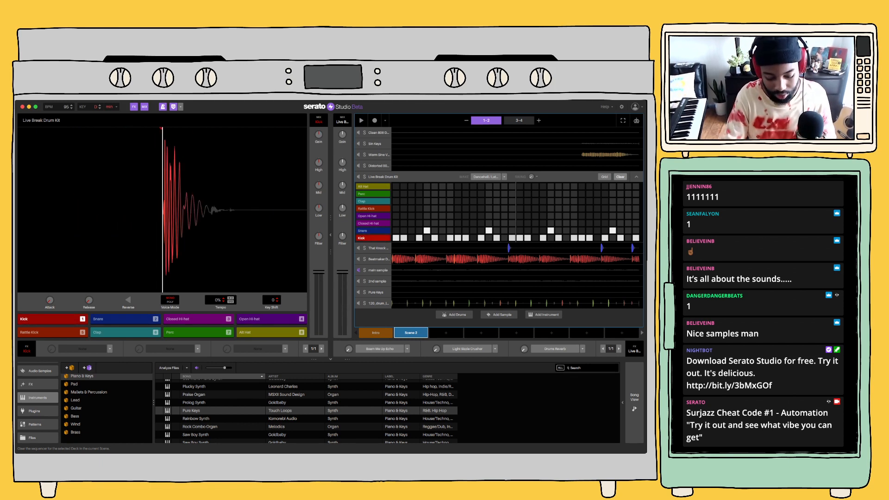
pyautogui.click(620, 177)
pyautogui.press('1')
pyautogui.press('2')
pyautogui.press('1')
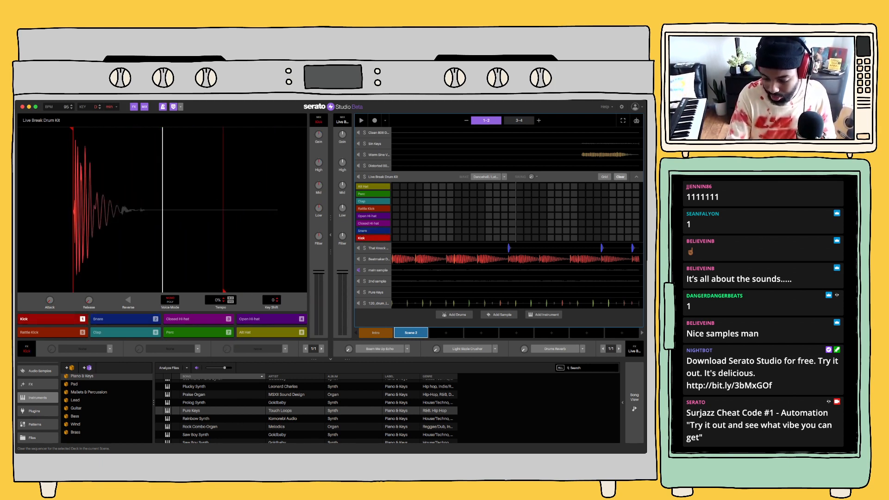
pyautogui.press('1')
pyautogui.press('space')
pyautogui.press('1')
pyautogui.press('2')
pyautogui.press('1')
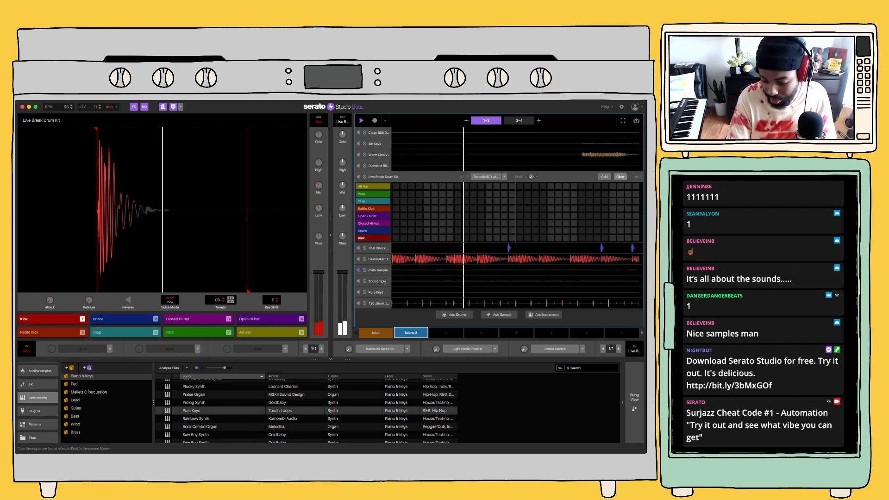
pyautogui.press('1')
pyautogui.press('2')
pyautogui.press('1')
pyautogui.press('2')
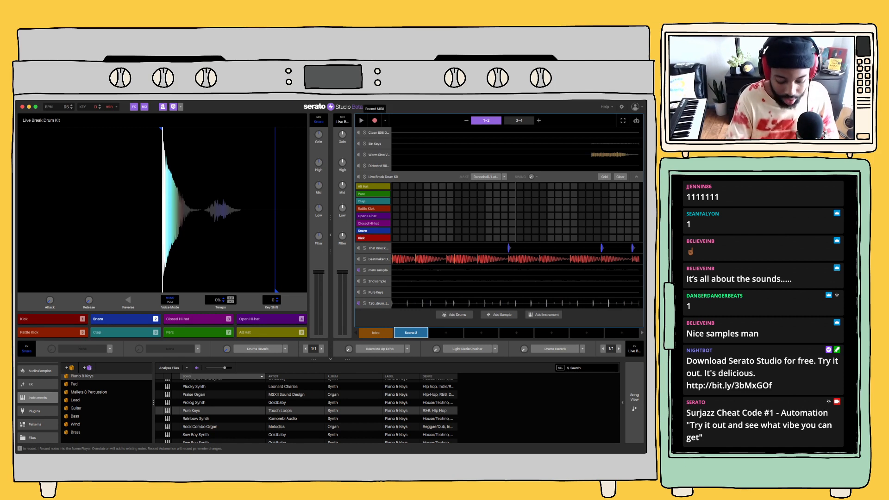
# Record a new kick and snare pattern for the Live Break Drum Kit into bars 1-2 of Scene 2
pyautogui.press('1')
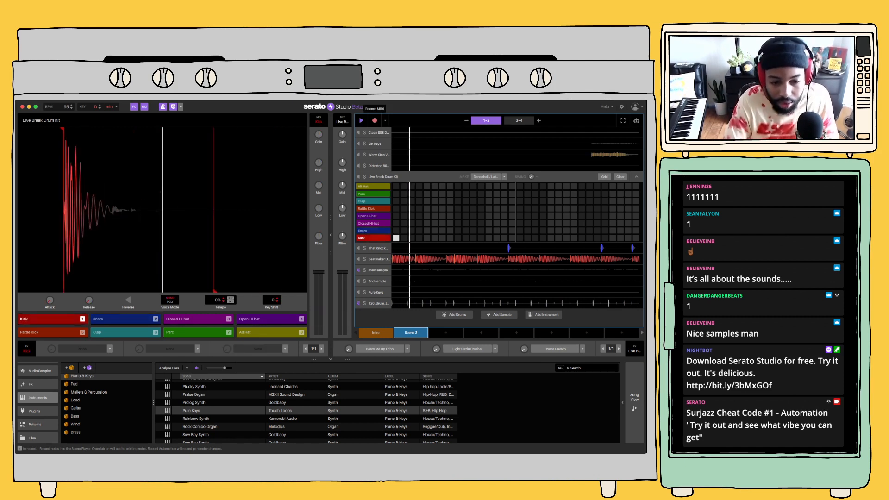
pyautogui.press('1')
pyautogui.press('2')
pyautogui.press('1')
pyautogui.press('1')
pyautogui.press('1')
pyautogui.press('2')
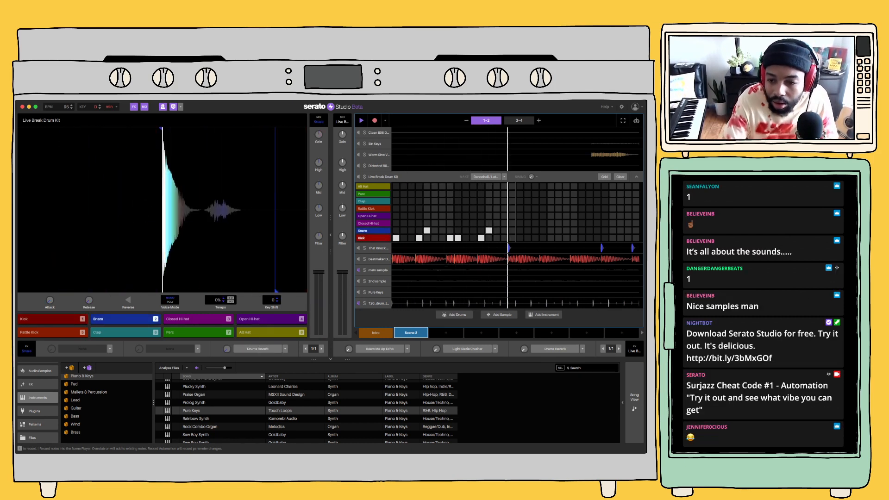
pyautogui.press('1')
pyautogui.press('1')
pyautogui.press('1')
pyautogui.press('2')
# Continue recording the Live Break Drum Kit's kick and snare pattern through bars 3-4, then stop playback
pyautogui.press('1')
pyautogui.press('1')
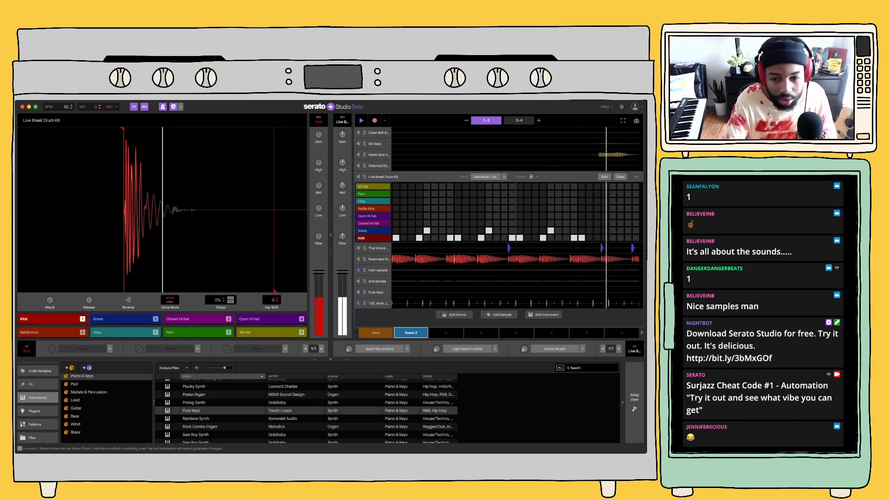
pyautogui.press('2')
pyautogui.press('1')
pyautogui.press('1')
pyautogui.press('1')
pyautogui.press('2')
pyautogui.press('1')
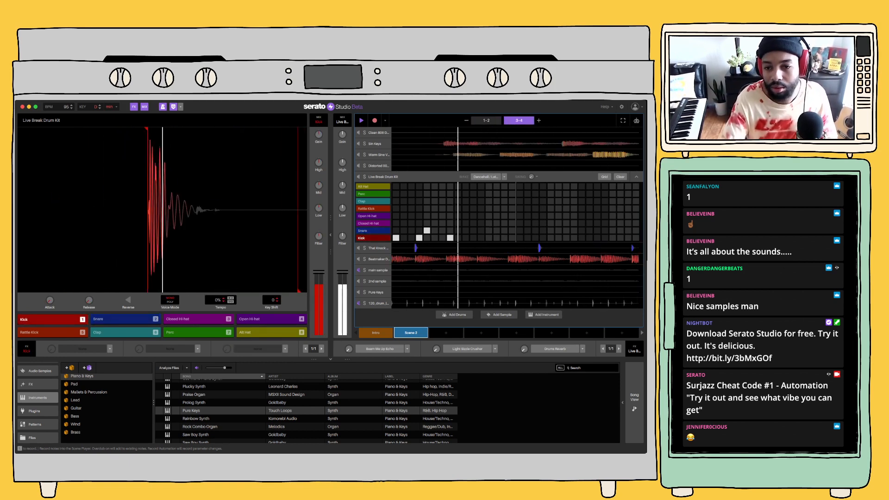
pyautogui.press('1')
pyautogui.press('1')
pyautogui.press('2')
pyautogui.press('1')
pyautogui.press('1')
pyautogui.press('1')
pyautogui.press('2')
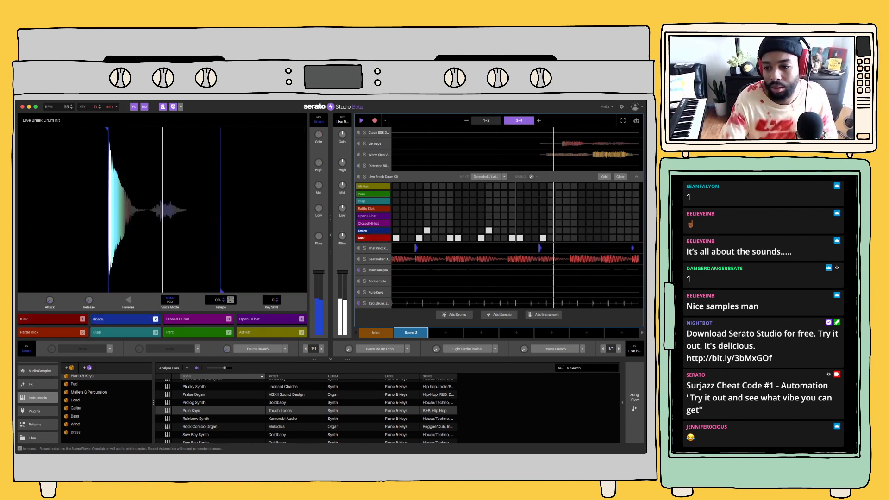
pyautogui.press('1')
pyautogui.press('1')
pyautogui.press('1')
pyautogui.press('2')
pyautogui.press('1')
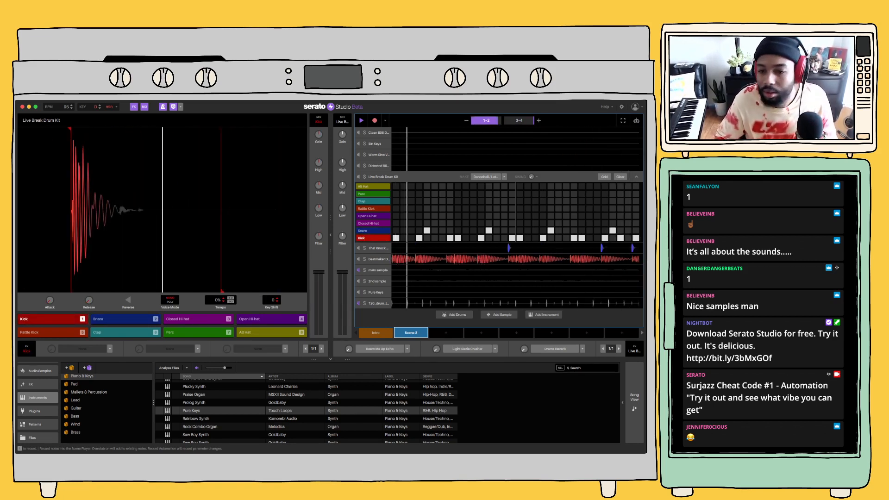
pyautogui.press('space')
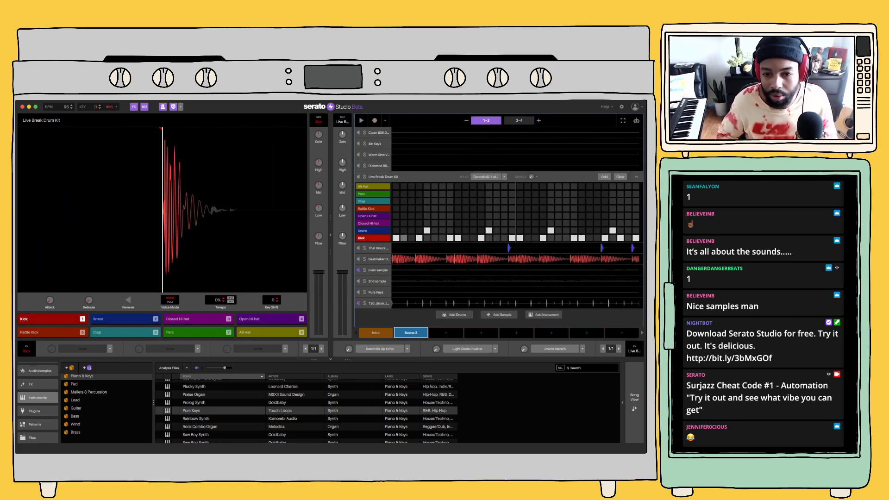
# Clear the patterns of the That Knock Drum Kit and the mambo drum loop in Scene 2
pyautogui.click(378, 248)
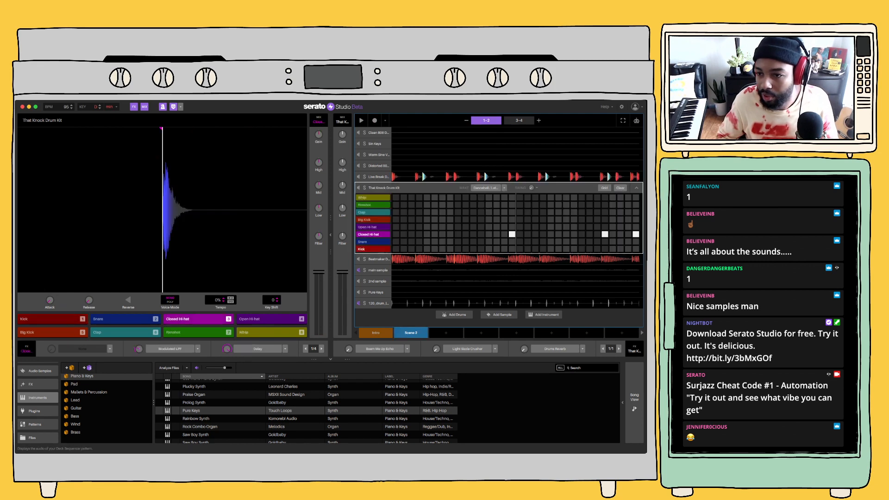
pyautogui.click(621, 188)
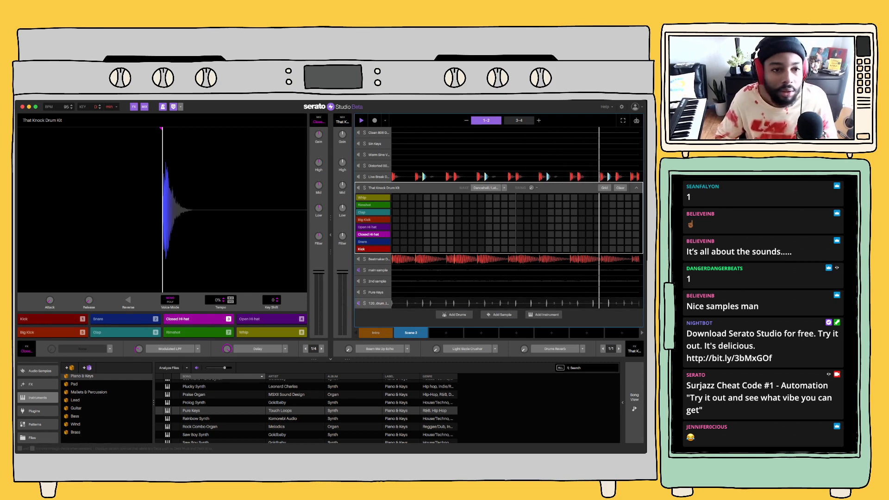
pyautogui.click(378, 304)
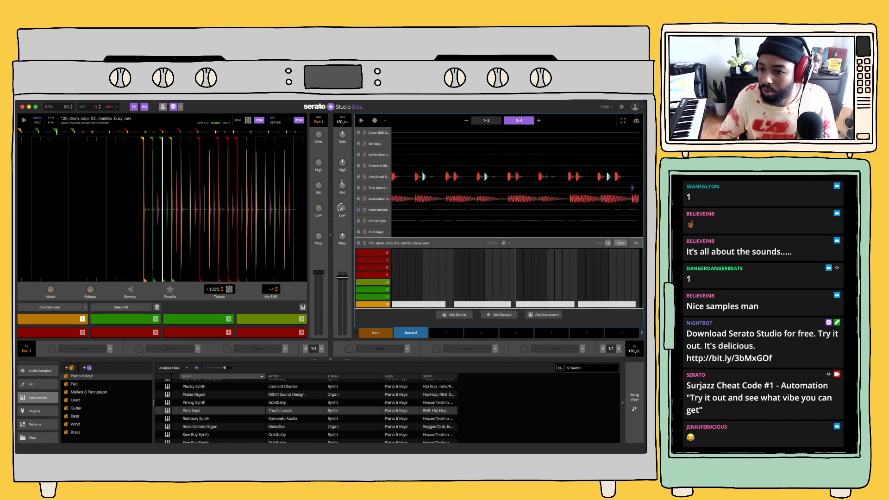
pyautogui.click(621, 243)
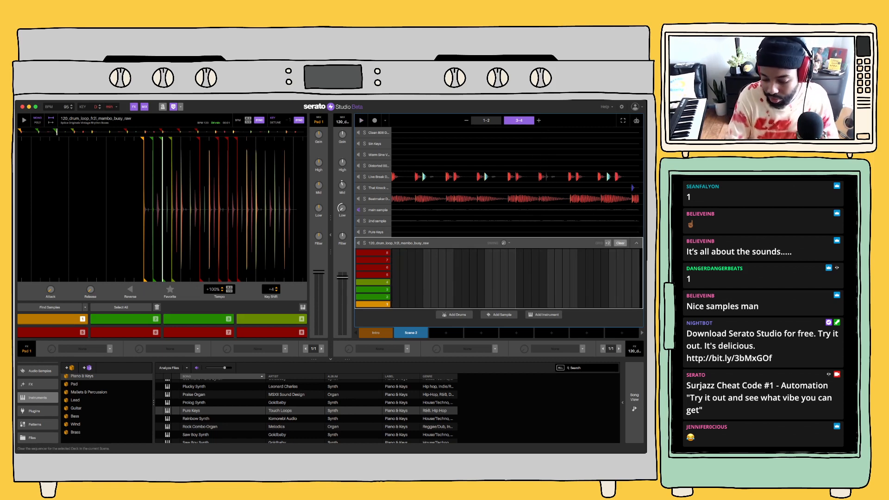
# Audition the mambo drum loop's chops on pads 1, 4, 5 and 6
pyautogui.press('6')
pyautogui.press('5')
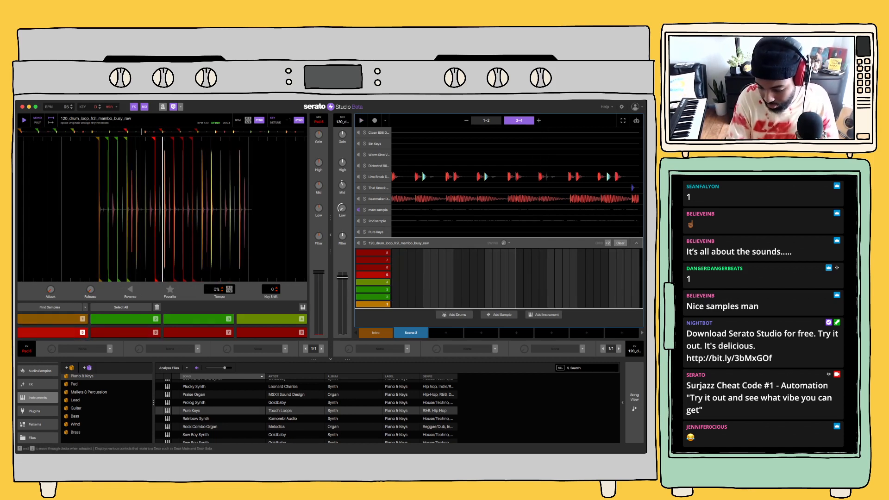
pyautogui.press('5')
pyautogui.press('6')
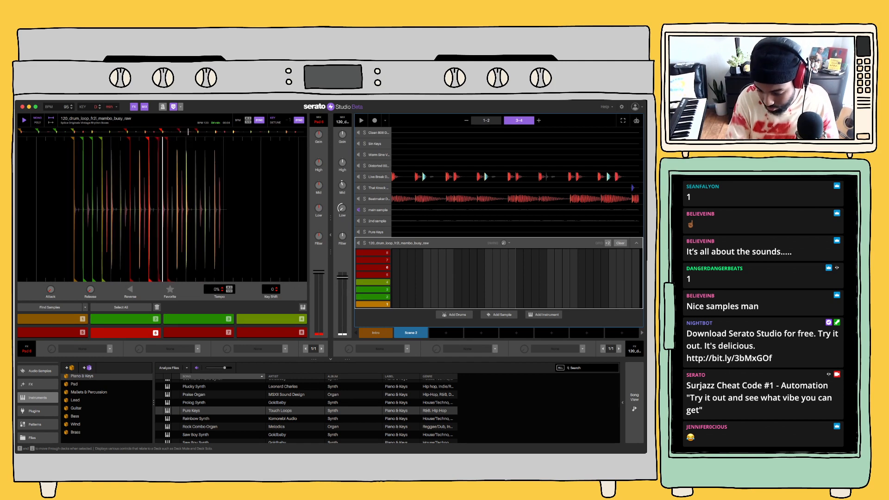
pyautogui.press('5')
pyautogui.press('4')
pyautogui.press('1')
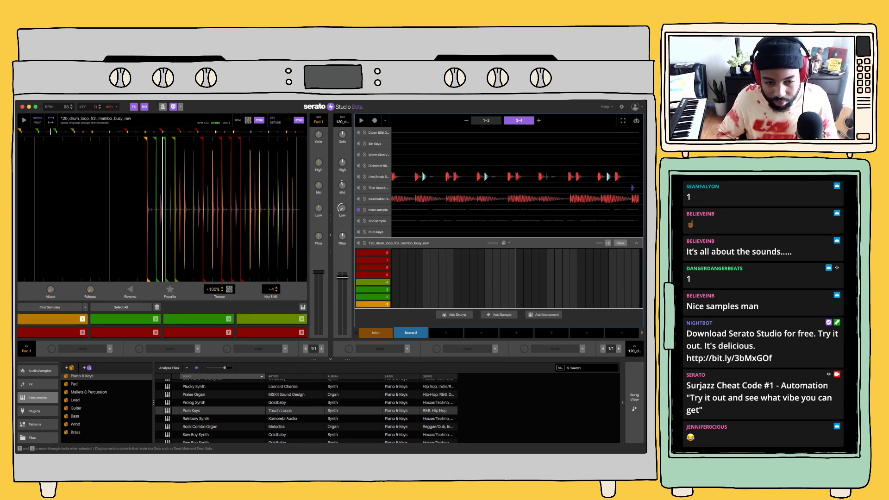
# Audition the mambo loop's pads 1 and 2 with Scene 2's playback, and return pad 2's tempo to 0%
pyautogui.press('2')
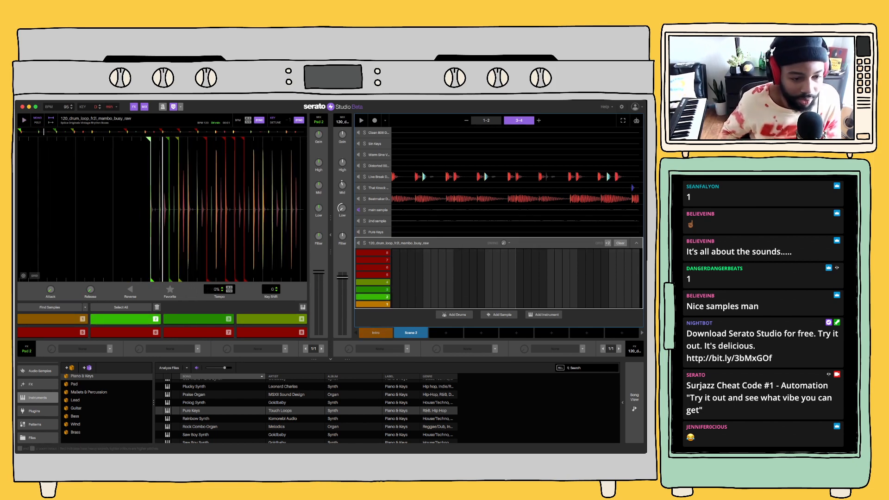
pyautogui.press('1')
pyautogui.press('2')
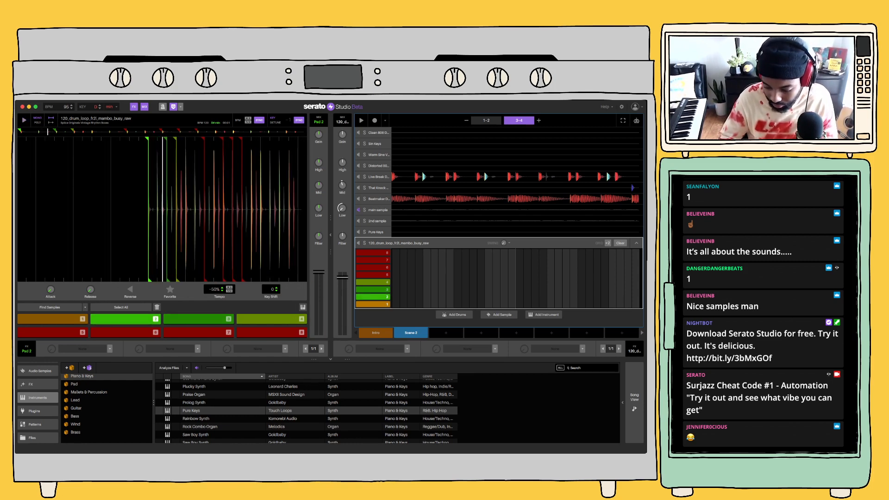
pyautogui.press('space')
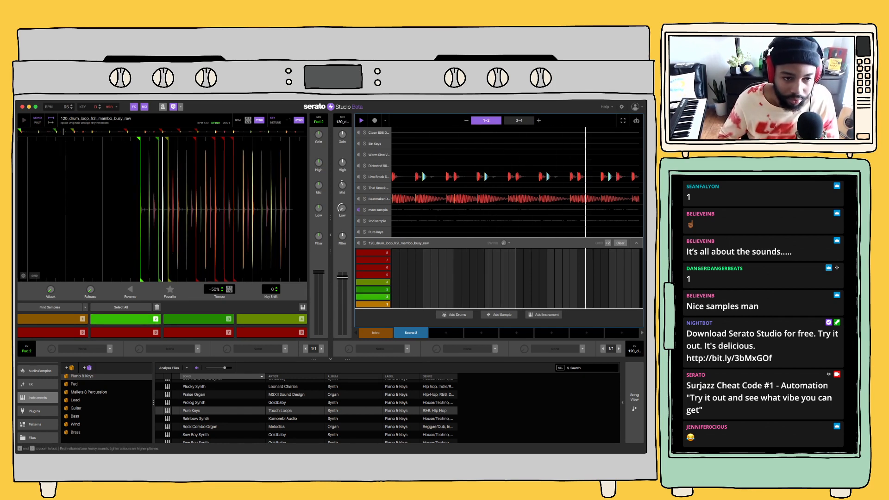
pyautogui.click(229, 288)
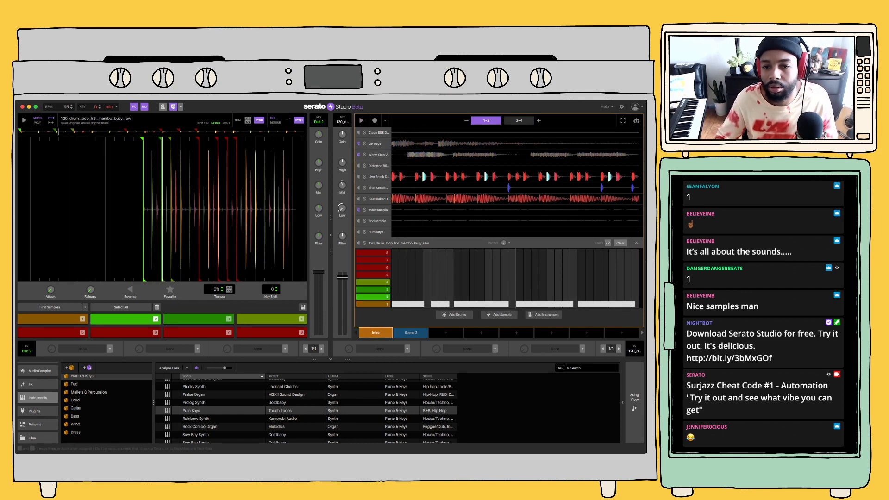
# Compare the Intro with Scene 2, then move Scene 2 to the third scene slot and rename it "scaled back"
pyautogui.press('space')
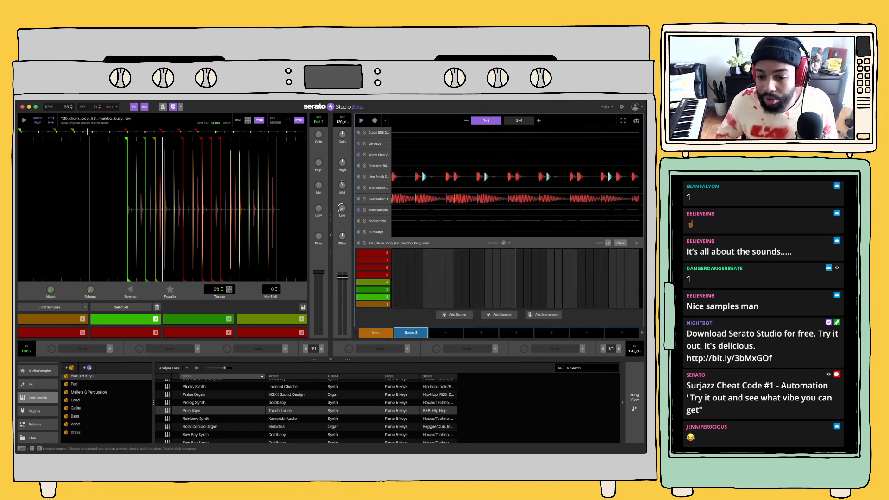
pyautogui.click(376, 333)
pyautogui.moveTo(411, 333); pyautogui.dragTo(445, 333)
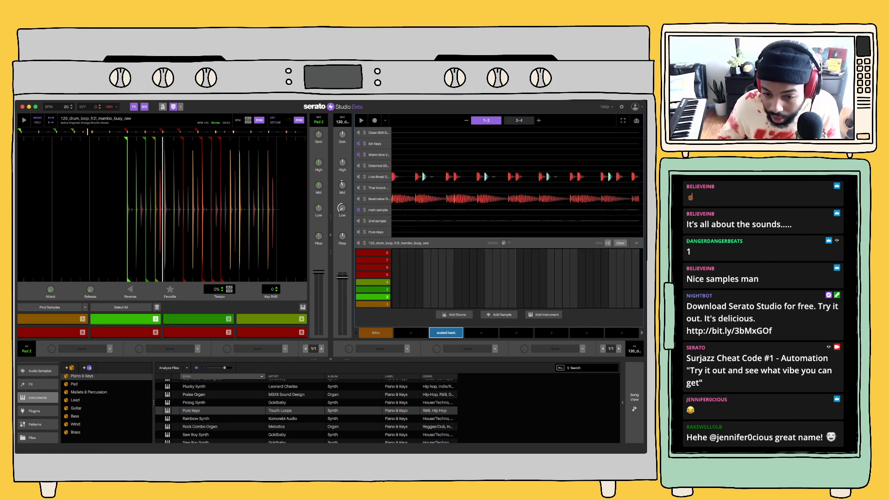
# Play the Intro scene and arrange the song timeline as two Intro blocks followed by one scaled back block
pyautogui.click(376, 333)
pyautogui.press('space')
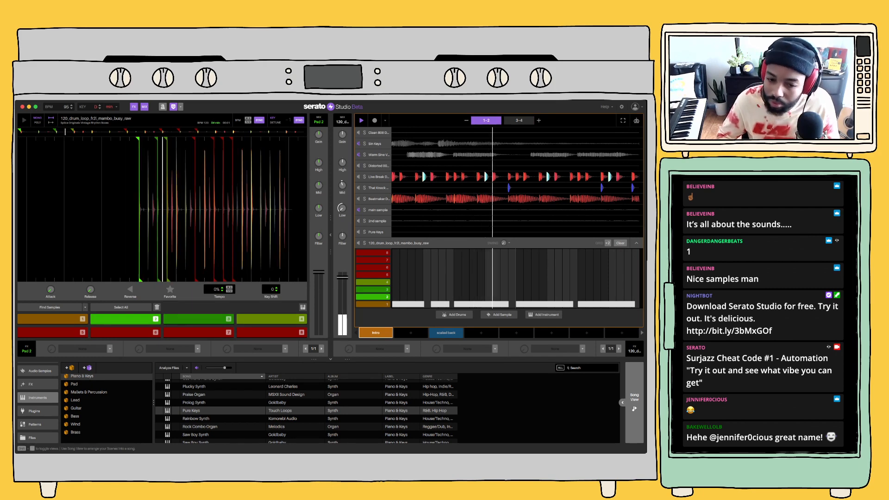
pyautogui.click(635, 401)
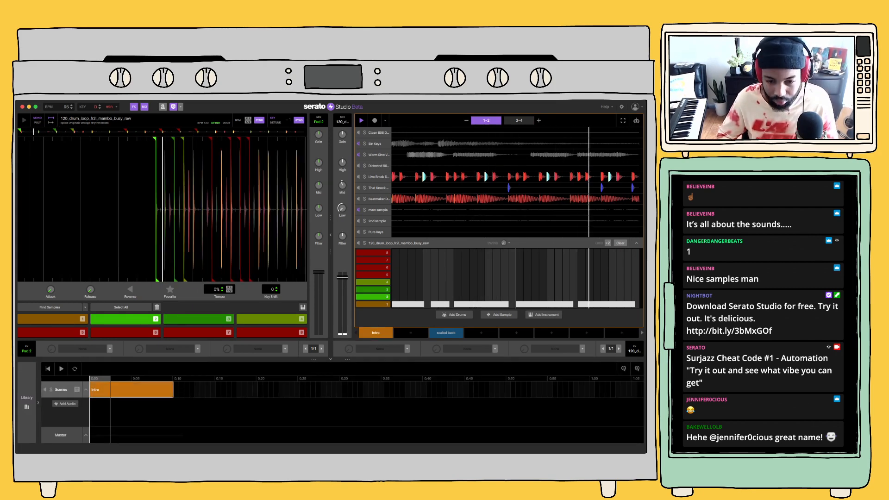
pyautogui.press('super+d')
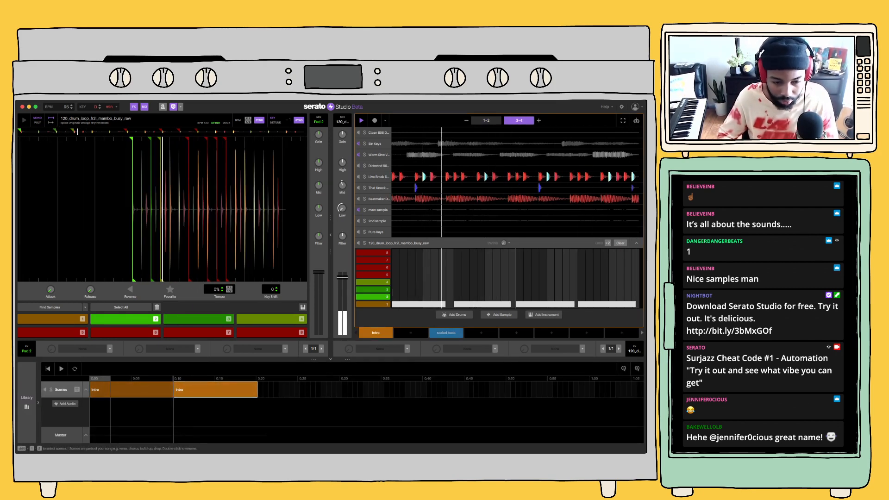
pyautogui.moveTo(446, 333); pyautogui.dragTo(299, 390)
pyautogui.click(132, 390)
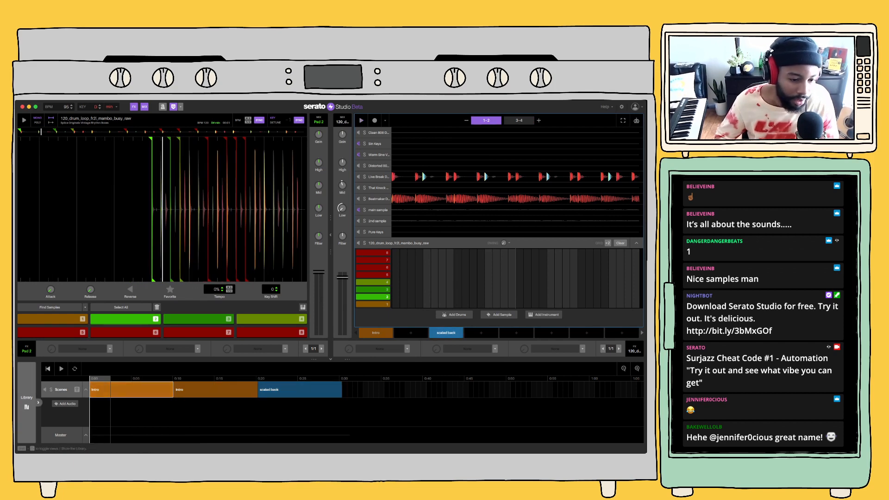
# Play through the start of the song arrangement, then clear the 2nd sample's pattern in the Intro scene
pyautogui.press('space')
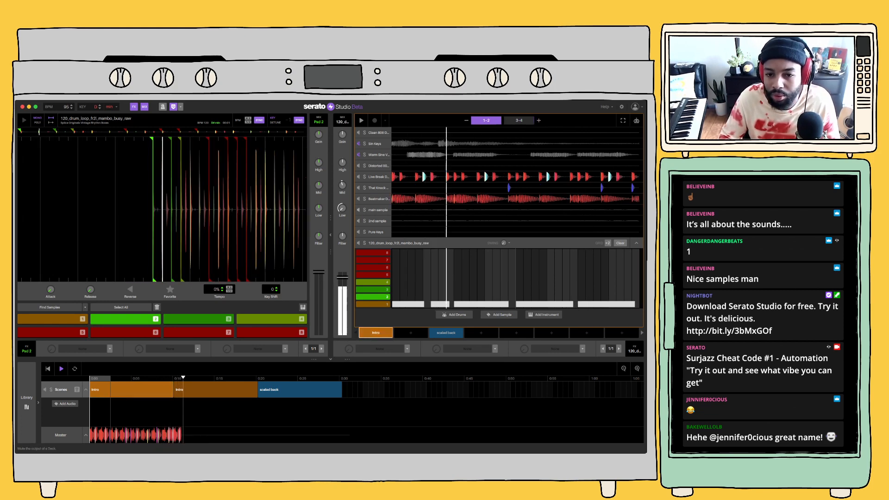
pyautogui.press('space')
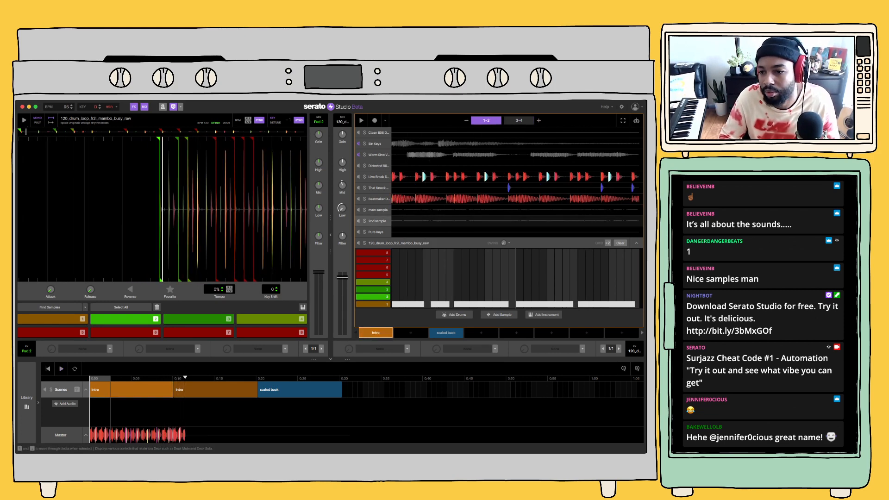
pyautogui.click(377, 221)
pyautogui.click(620, 221)
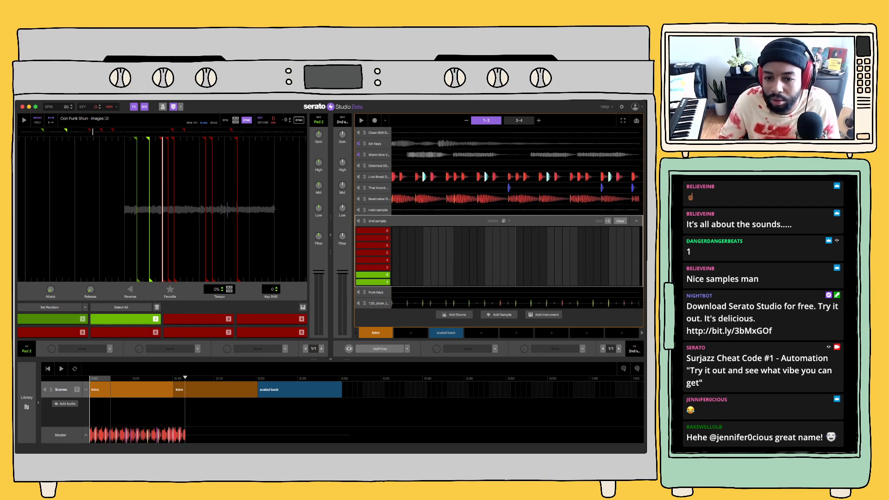
pyautogui.click(637, 221)
pyautogui.press('space')
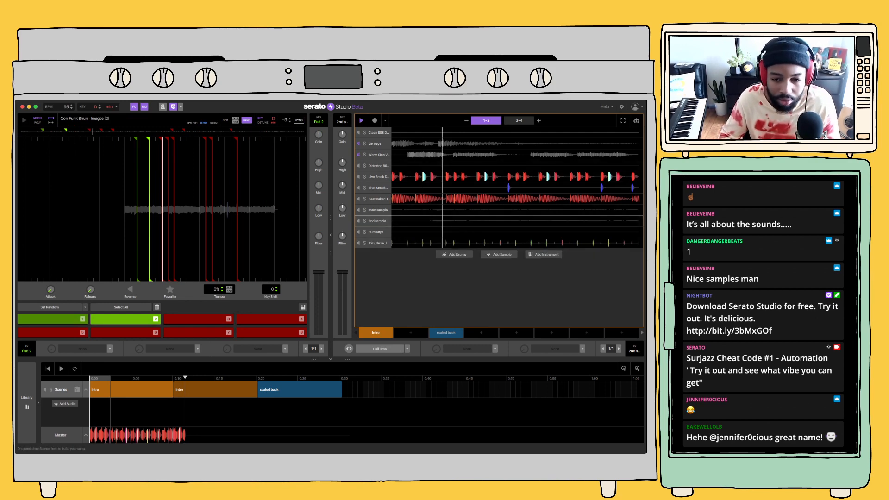
# Clear the main sample's pattern in the scaled back scene
pyautogui.click(446, 333)
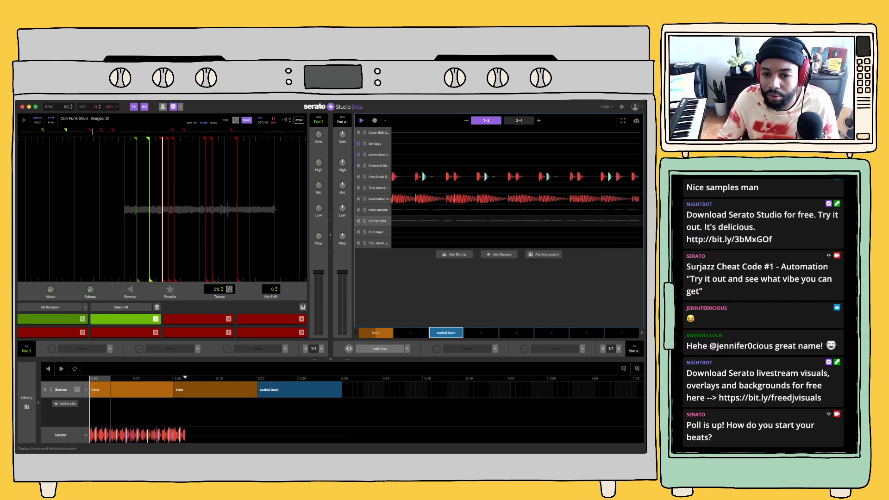
pyautogui.press('space')
pyautogui.click(637, 209)
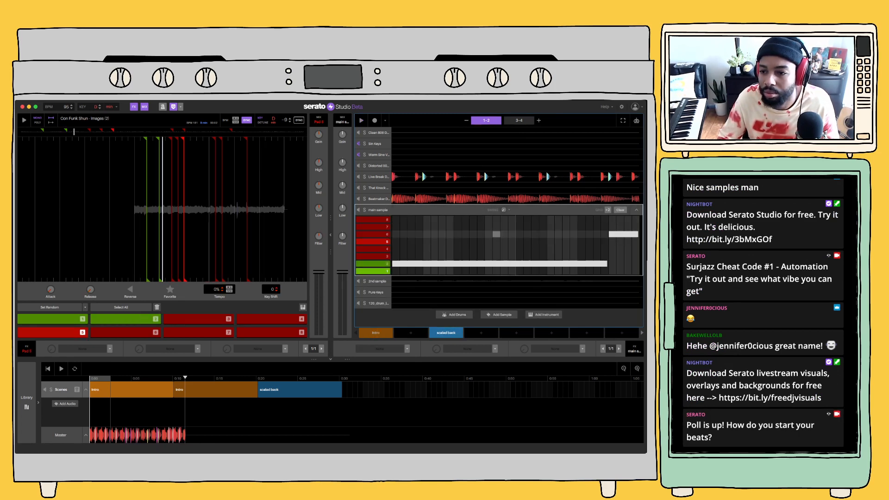
pyautogui.click(620, 209)
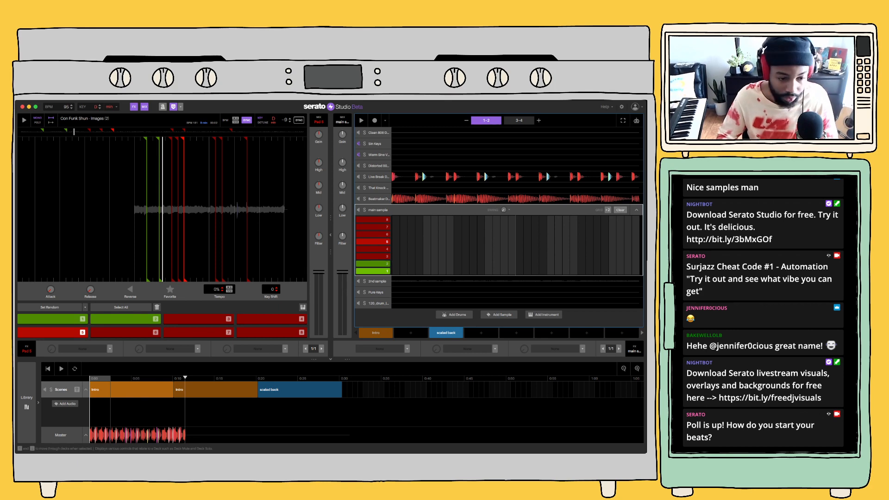
# Play the song from its beginning and browse the effects for the mambo loop's deck, including Braker
pyautogui.click(48, 369)
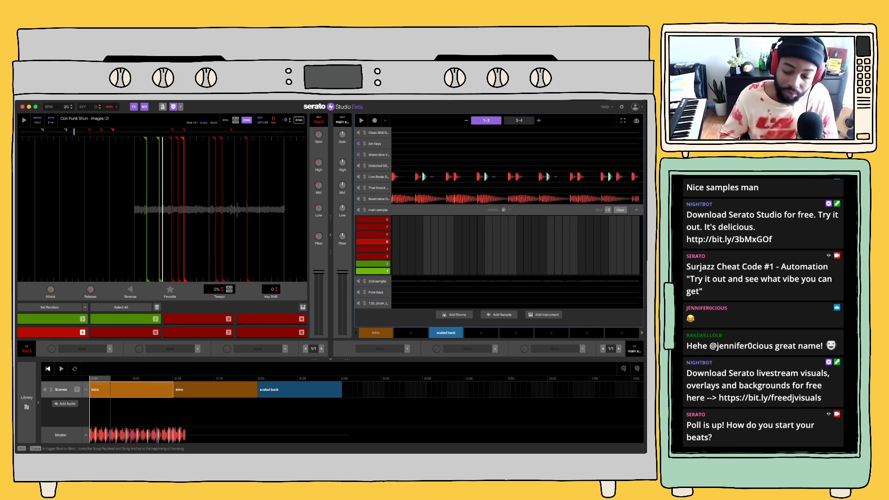
pyautogui.click(61, 369)
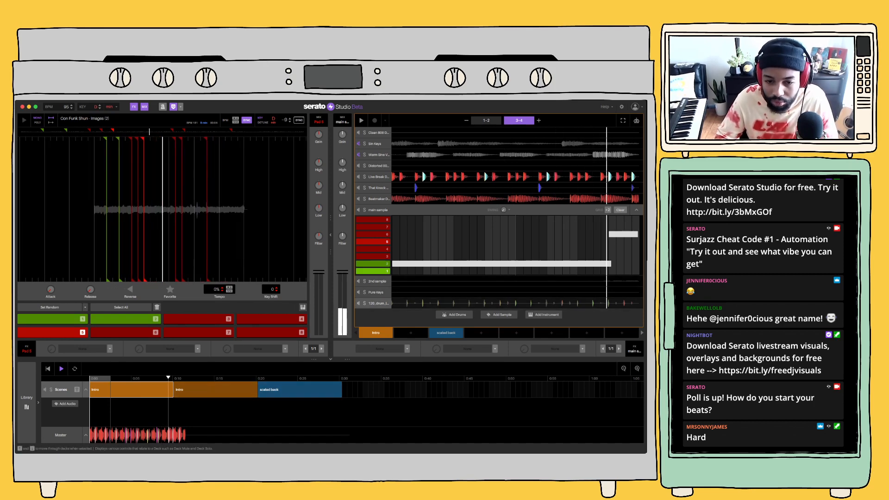
pyautogui.click(378, 304)
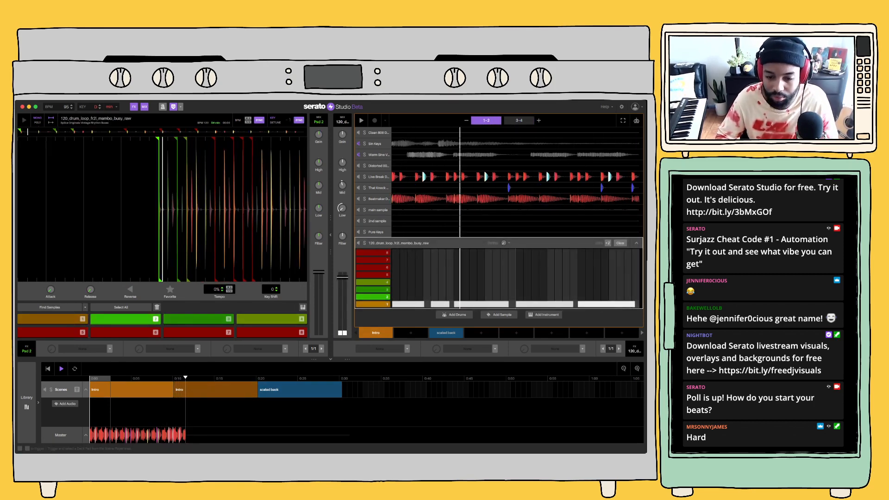
pyautogui.click(407, 348)
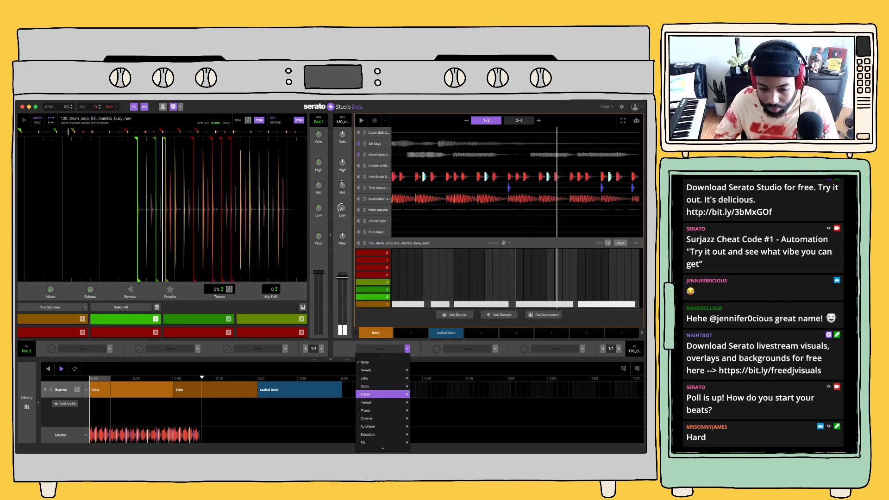
pyautogui.moveTo(383, 443)
pyautogui.moveTo(382, 426)
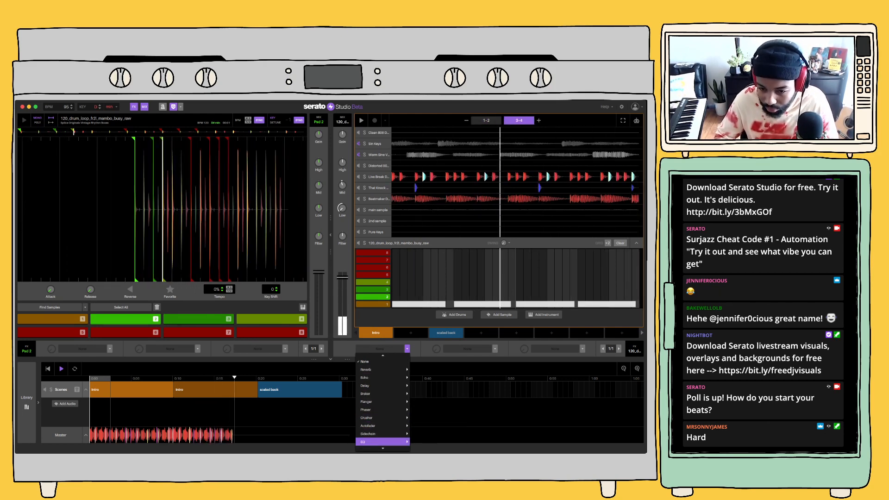
pyautogui.moveTo(383, 393)
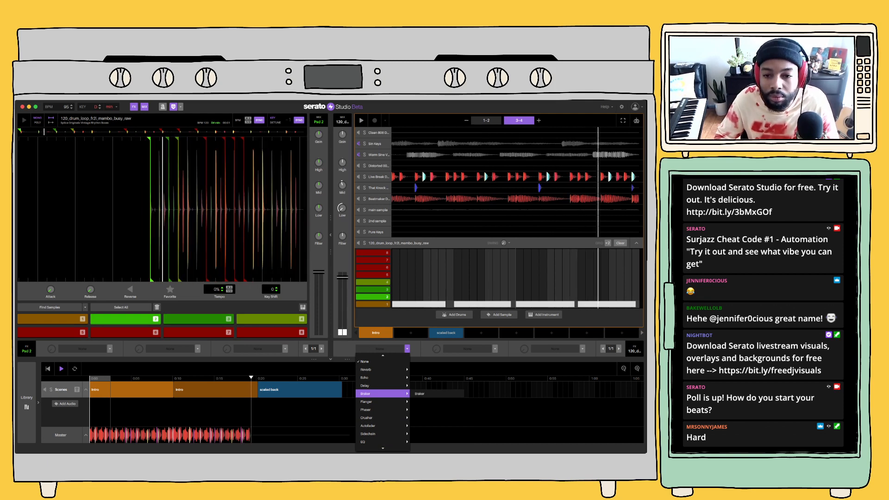
pyautogui.click(419, 393)
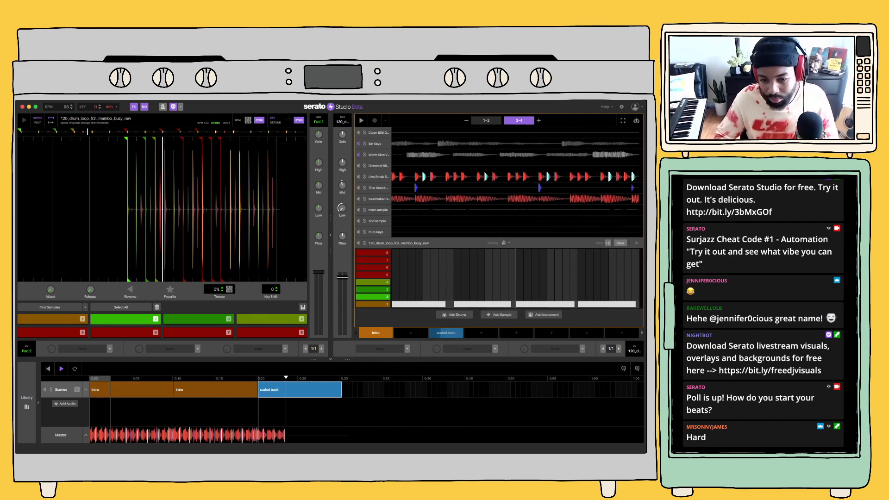
# Duplicate the scaled back block at the end of the song timeline
pyautogui.press('super+d')
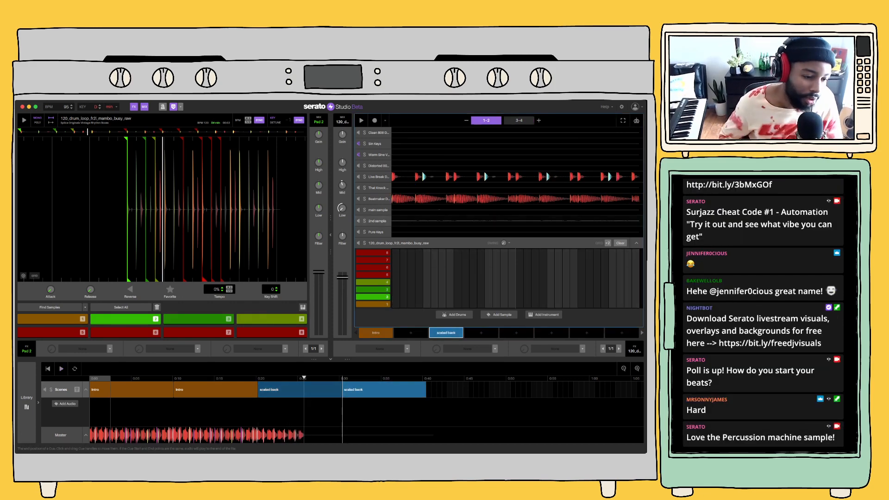
# Browse the All Serato Packs audio samples in the library and preview Wind Chime and Transform Flare 95
pyautogui.click(26, 400)
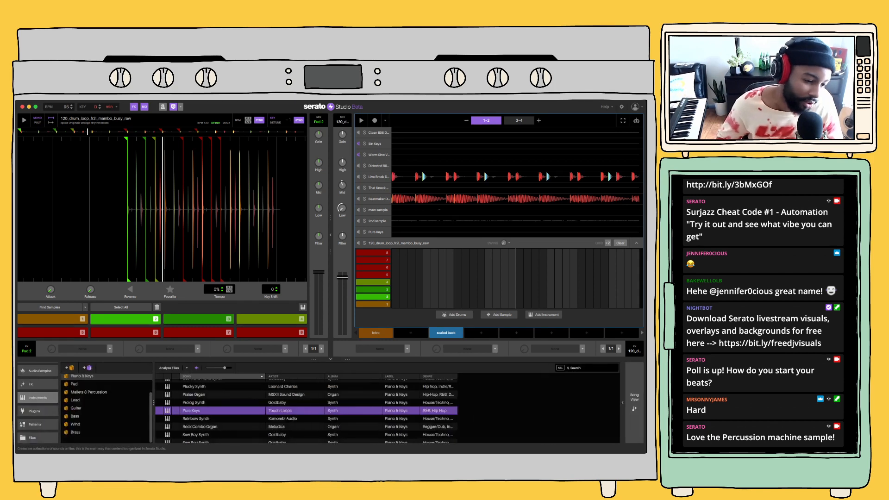
pyautogui.scroll(3, 41, 410)
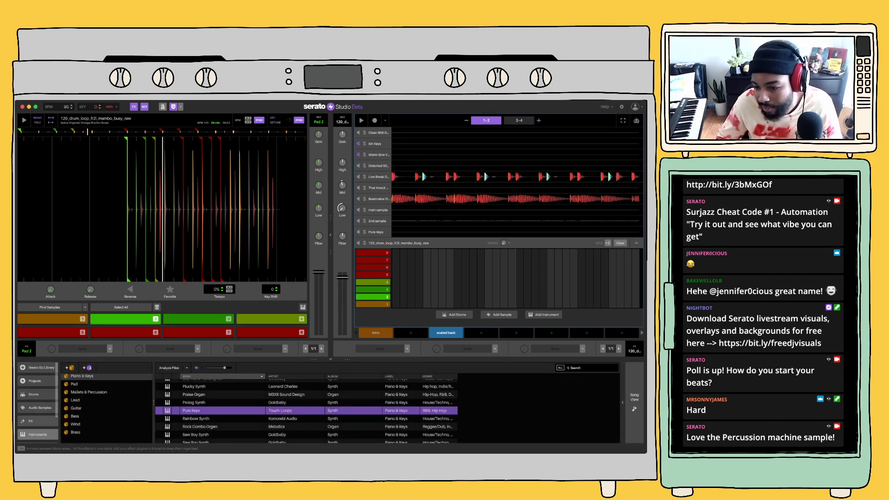
pyautogui.click(40, 408)
pyautogui.press('super+f')
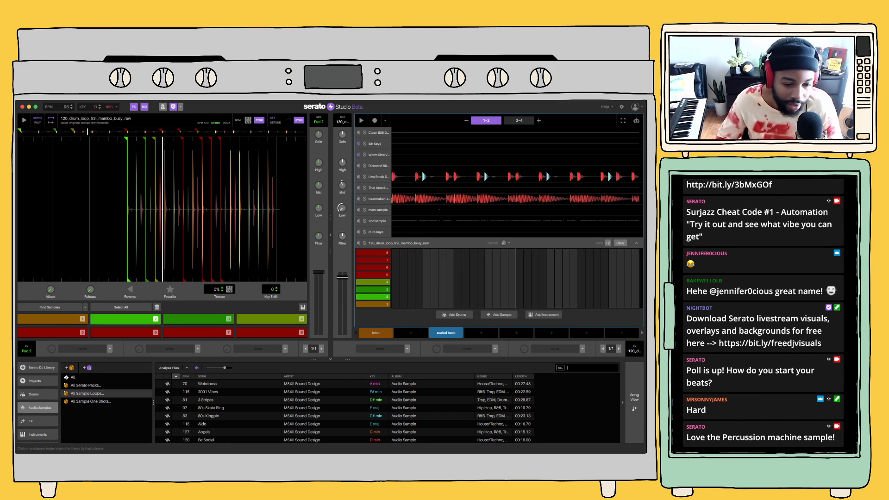
pyautogui.click(86, 385)
pyautogui.scroll(-10, 343, 412)
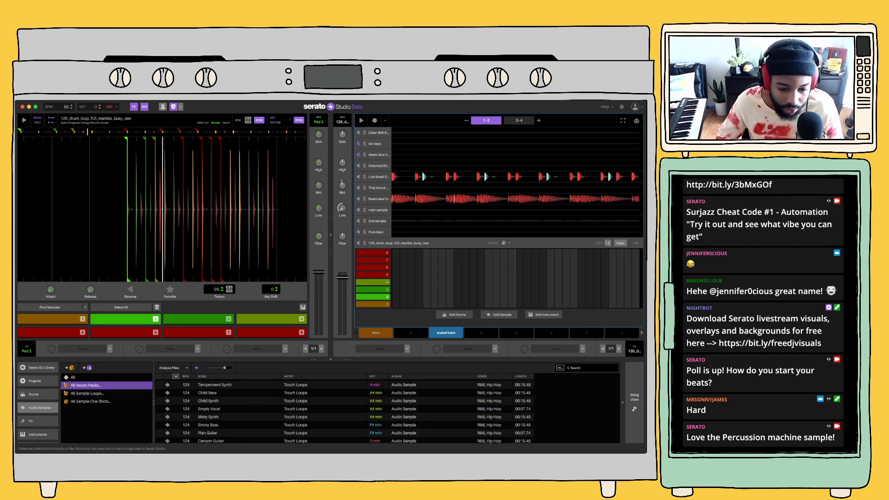
pyautogui.scroll(-10, 343, 412)
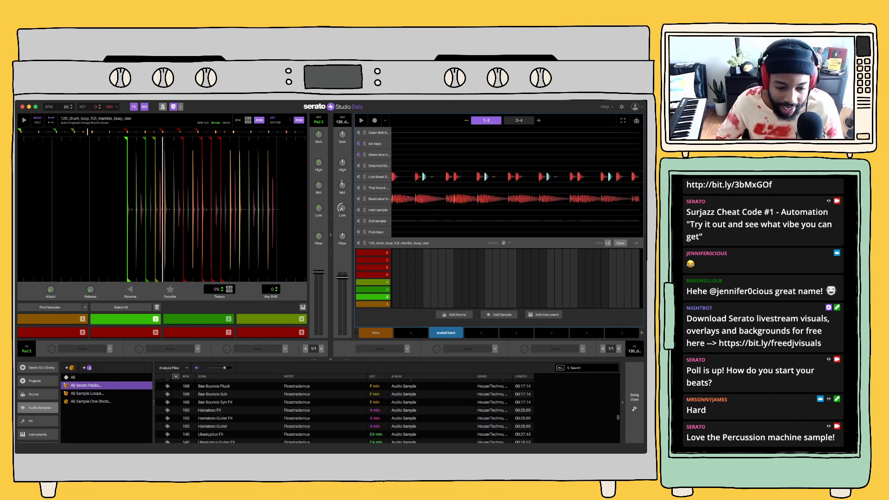
pyautogui.scroll(-6, 343, 412)
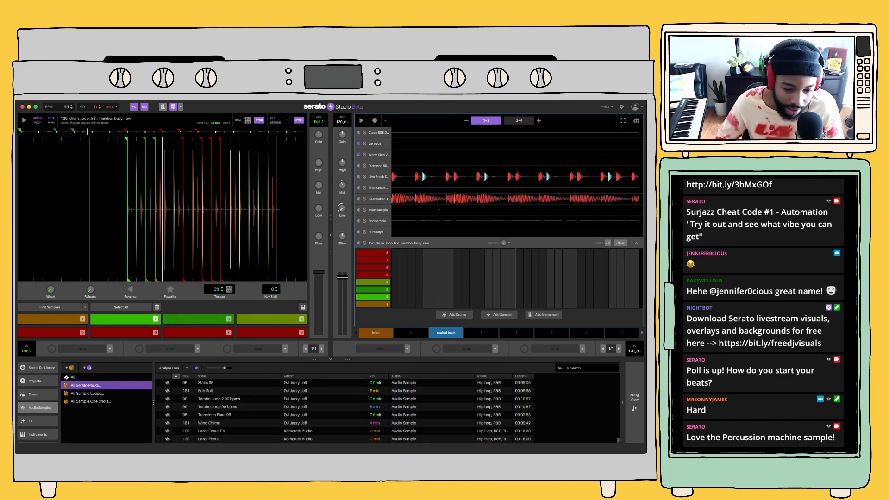
pyautogui.scroll(8, 343, 412)
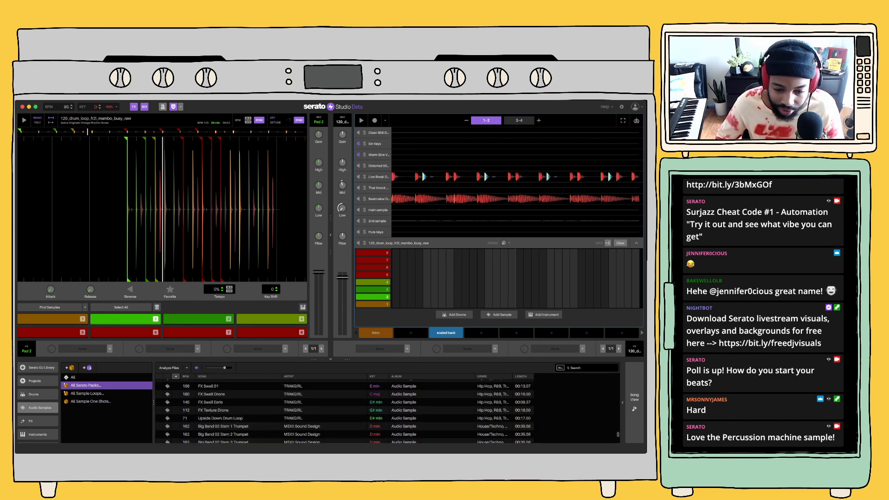
pyautogui.scroll(-8, 343, 412)
pyautogui.click(214, 423)
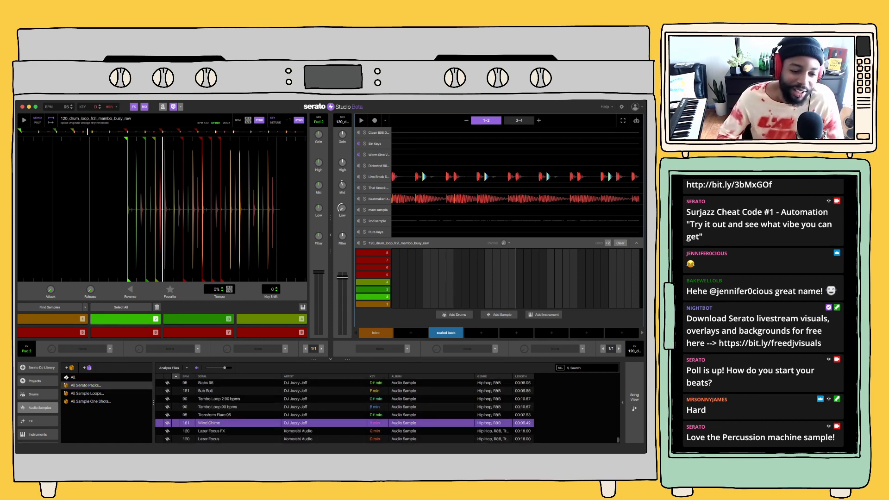
pyautogui.click(214, 414)
pyautogui.click(86, 386)
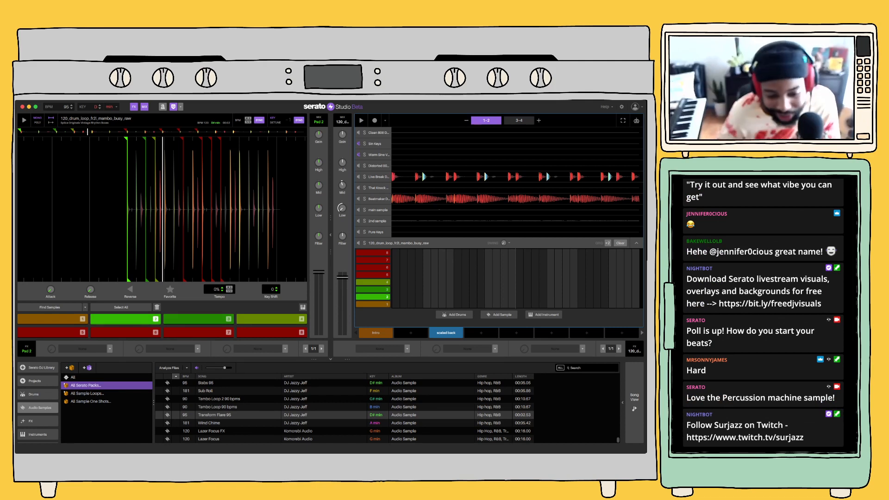
# Preview the neighbouring DJ Jazzy Jeff samples, from Tambo Loop 90 bpms to Sub Roll and Stabs 95
pyautogui.click(218, 407)
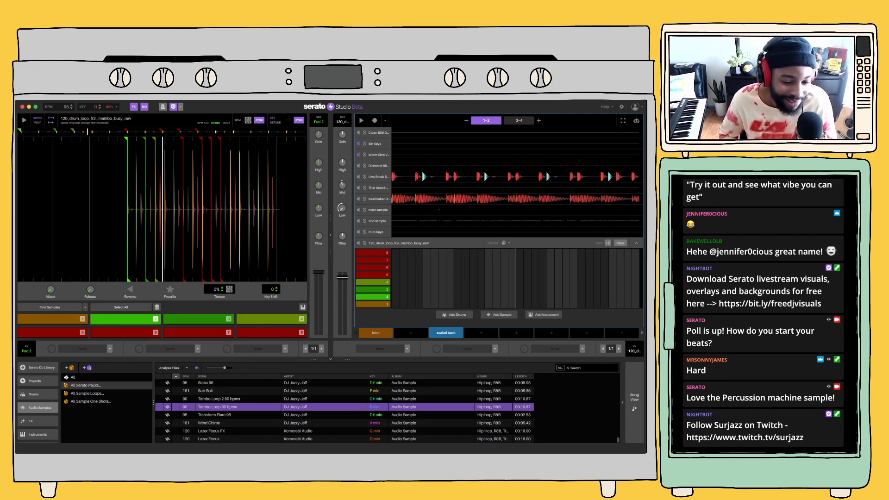
pyautogui.press('Up')
pyautogui.press('Up')
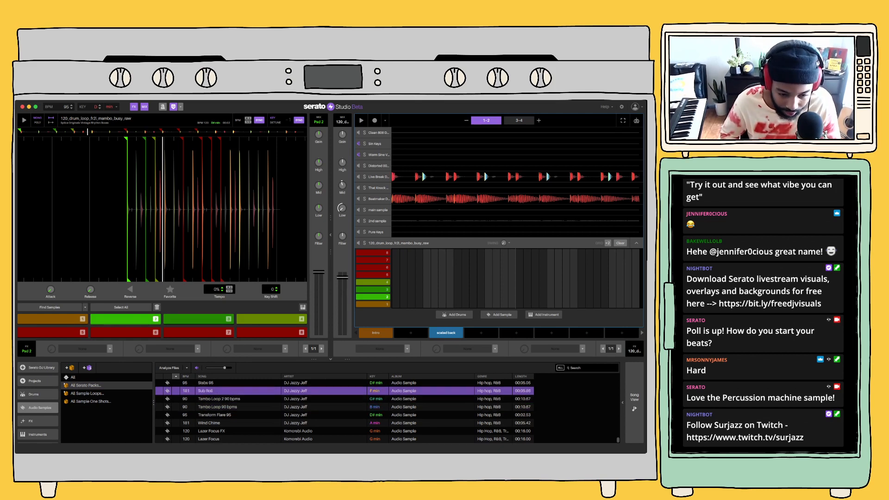
pyautogui.press('Up')
pyautogui.press('Down')
pyautogui.press('Down')
pyautogui.press('Down')
pyautogui.press('Up')
pyautogui.press('Up')
pyautogui.press('Up')
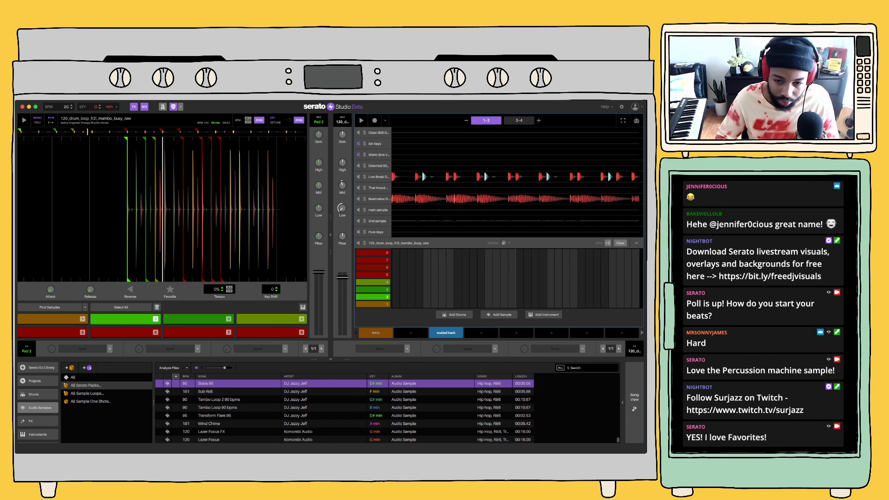
# Load Stabs 95 onto a new sample deck, audition it with the beat, and set pad 6's tempo to +100%
pyautogui.press('Return')
pyautogui.press('1')
pyautogui.press('1')
pyautogui.press('2')
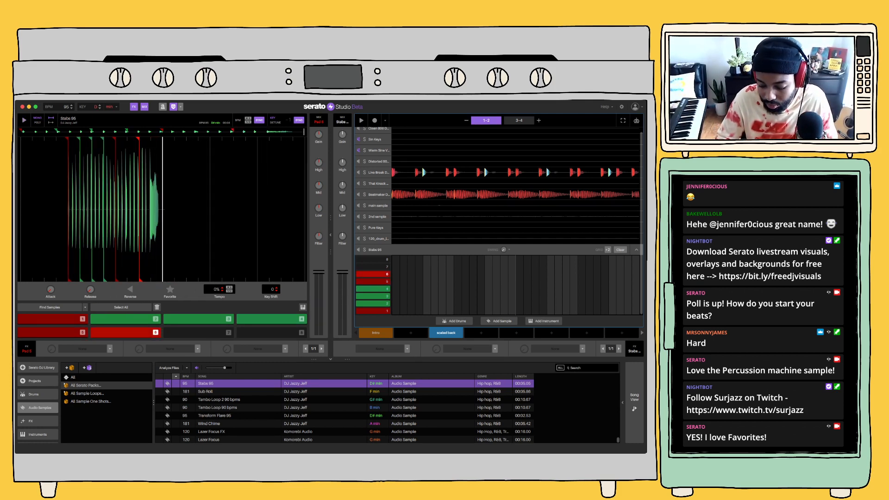
pyautogui.press('space')
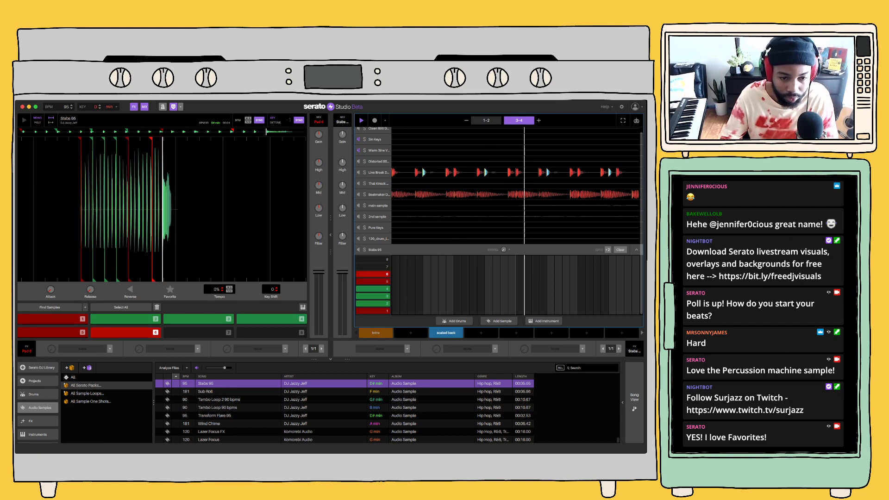
pyautogui.click(229, 287)
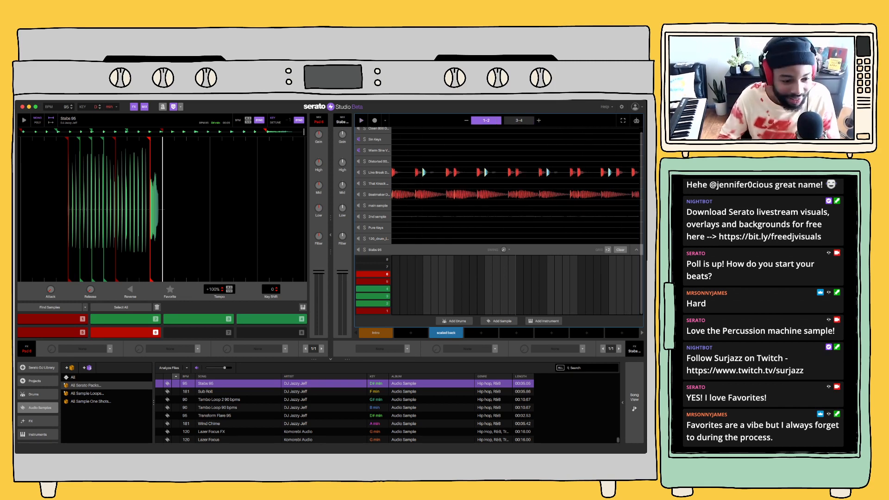
# Search all audio samples for "fill", sort the results by BPM, and preview a few fills such as deepfill.wav
pyautogui.click(587, 368)
pyautogui.click(92, 378)
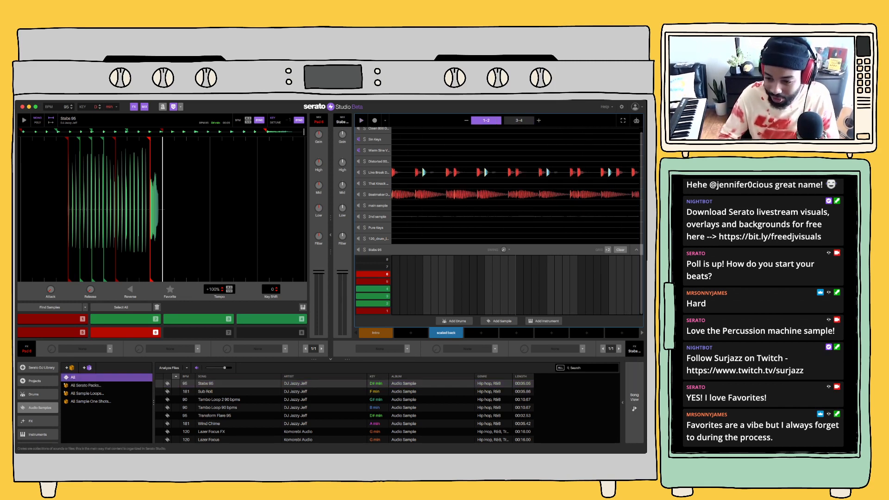
pyautogui.click(587, 368)
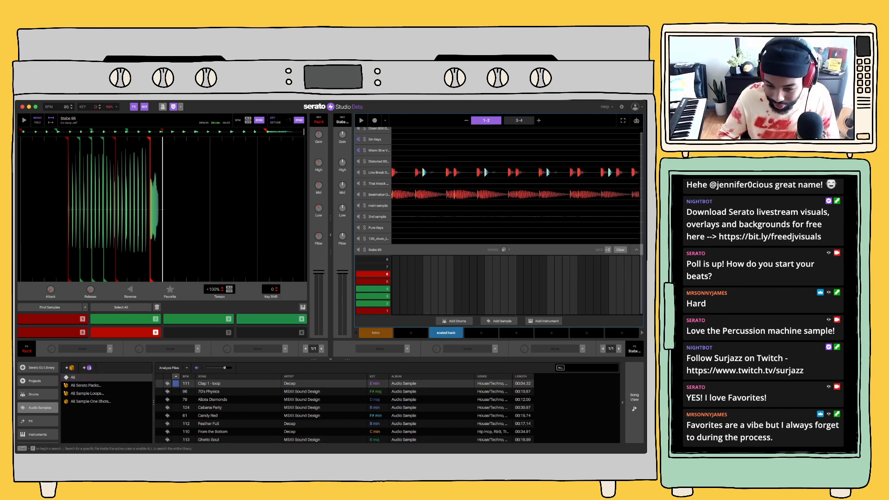
pyautogui.write('fill')
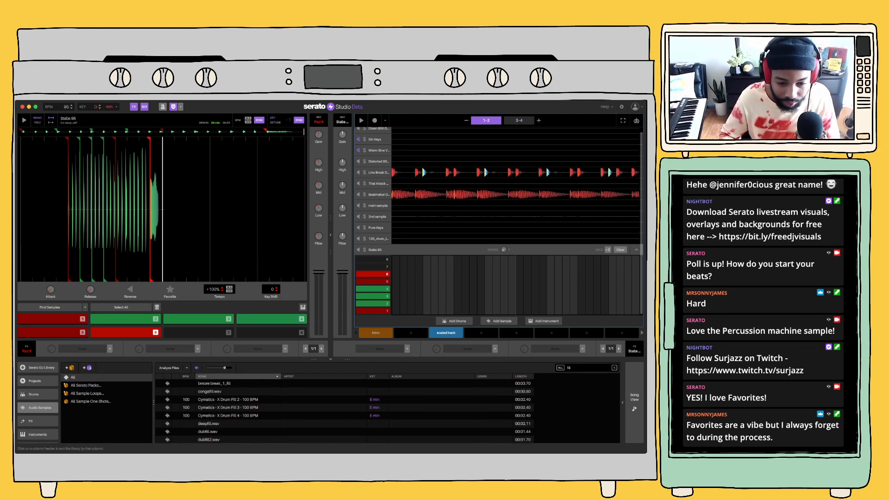
pyautogui.click(187, 376)
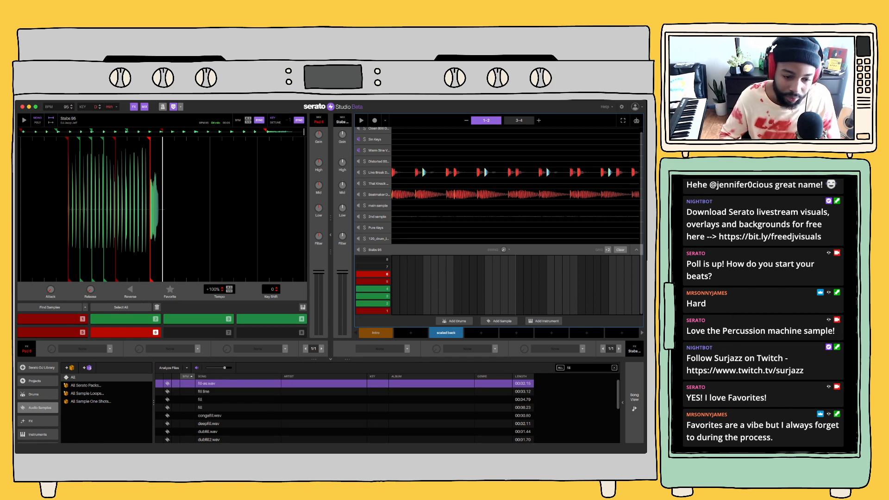
pyautogui.press('Down')
pyautogui.press('Up')
pyautogui.click(208, 423)
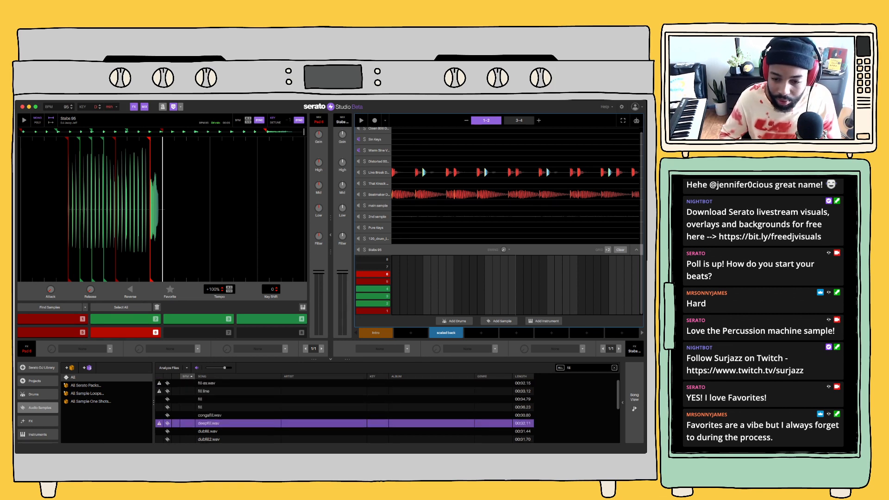
# Sort the fill results by album and preview bmore break_1_fill, two Cymatics X Drum Fills and loveinthemhills-fill.wav
pyautogui.click(423, 376)
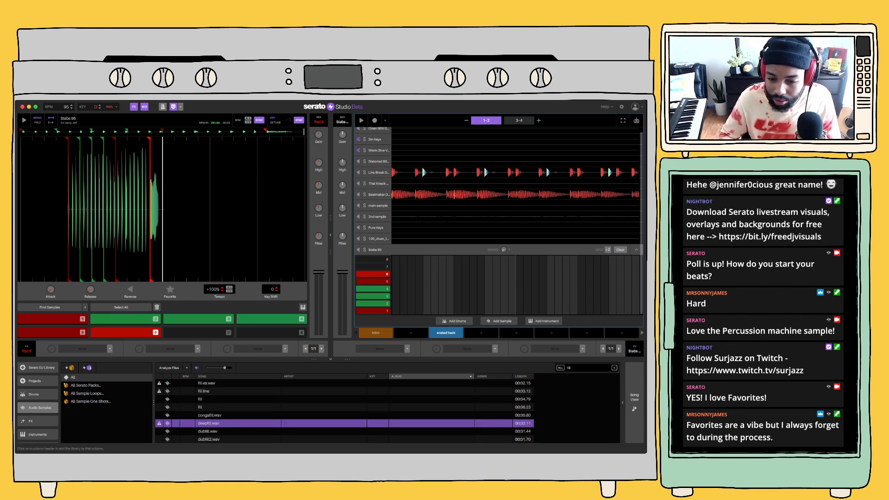
pyautogui.click(379, 376)
pyautogui.click(403, 376)
pyautogui.click(403, 377)
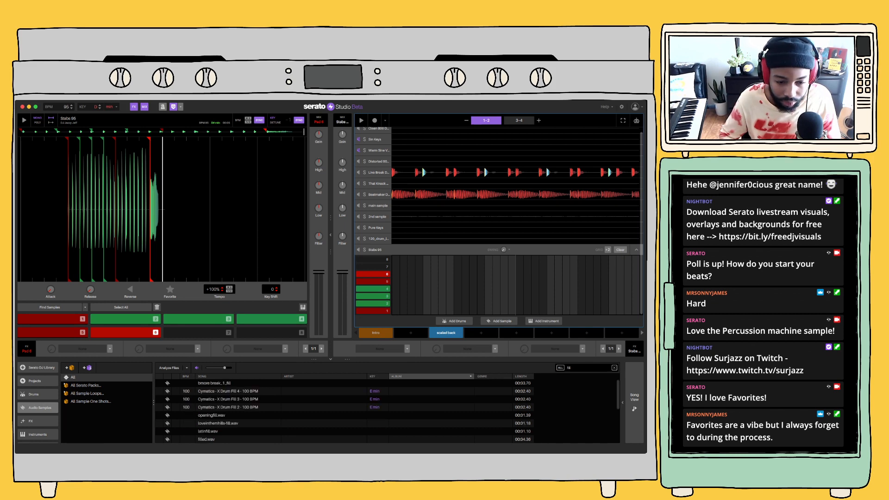
pyautogui.click(214, 384)
pyautogui.click(215, 392)
pyautogui.click(216, 408)
pyautogui.click(216, 423)
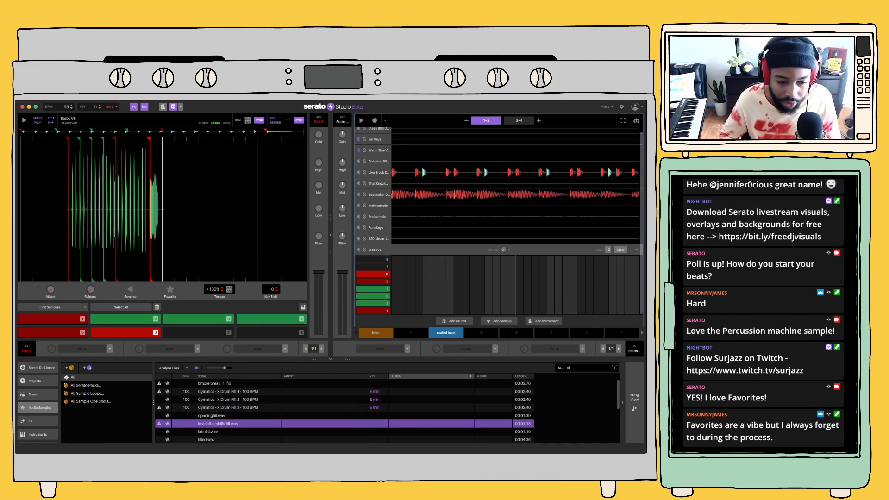
pyautogui.scroll(-3, 215, 424)
pyautogui.scroll(-2, 215, 417)
pyautogui.press('1')
# Search the All Serato Packs and All Sample Loops crates for "fill"
pyautogui.click(87, 385)
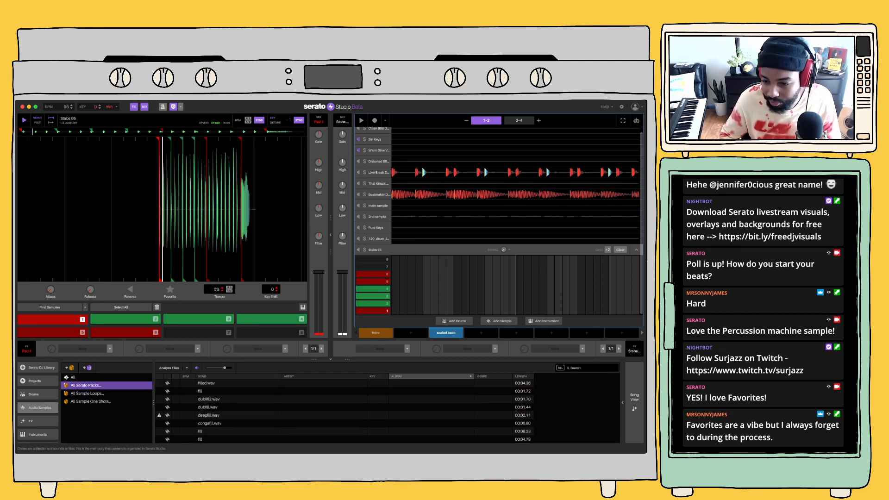
pyautogui.press('super+f')
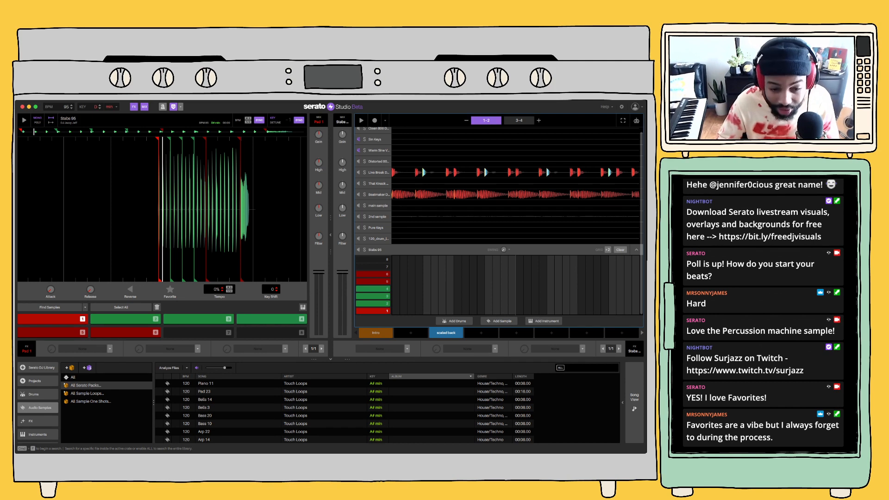
pyautogui.write('fill')
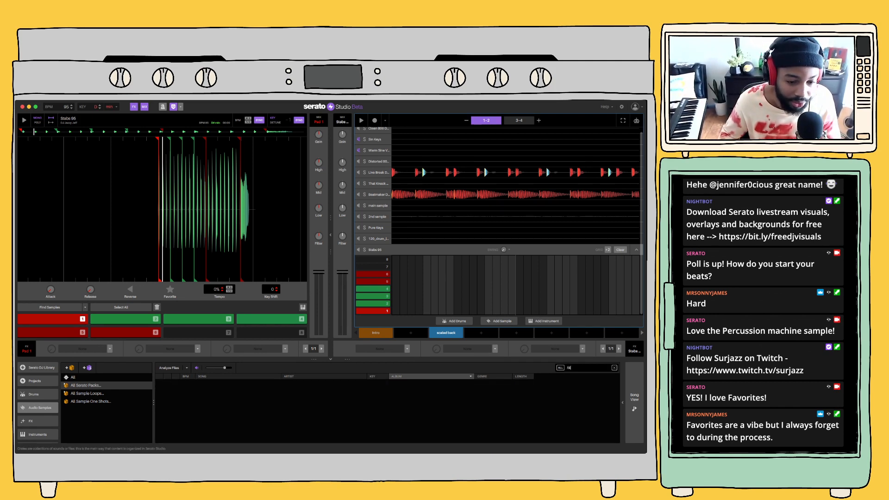
pyautogui.click(87, 394)
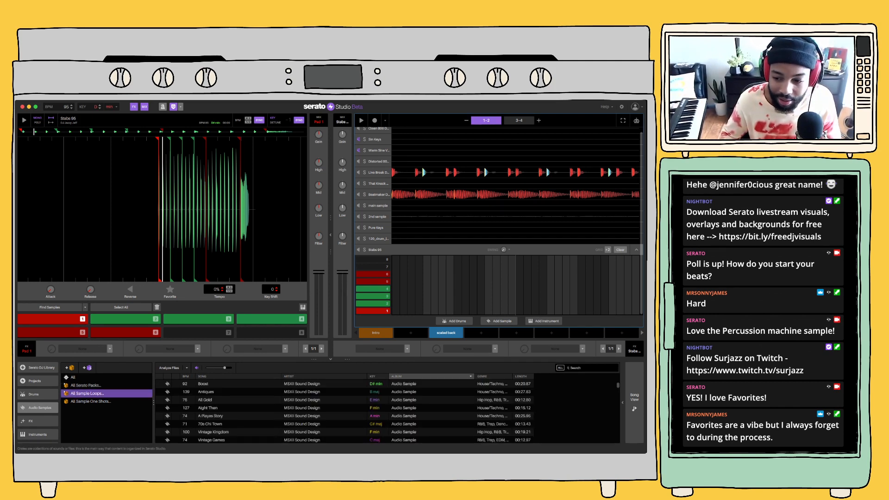
pyautogui.press('super+f')
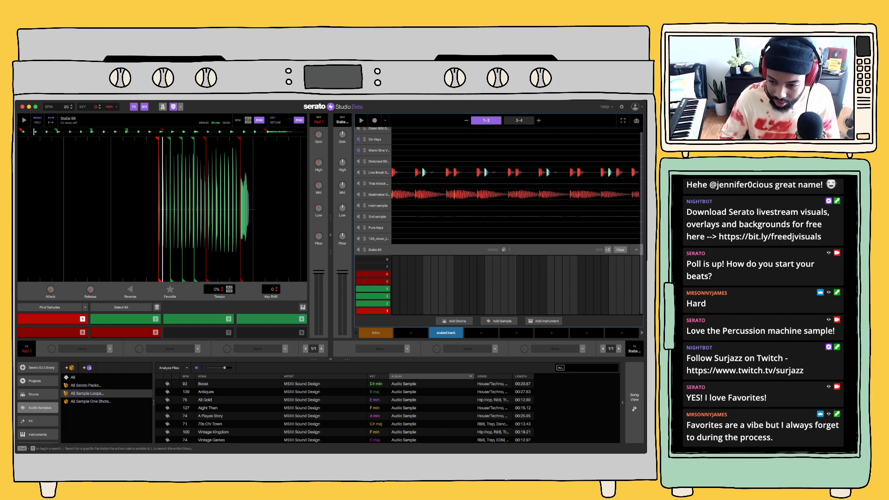
pyautogui.write('fil')
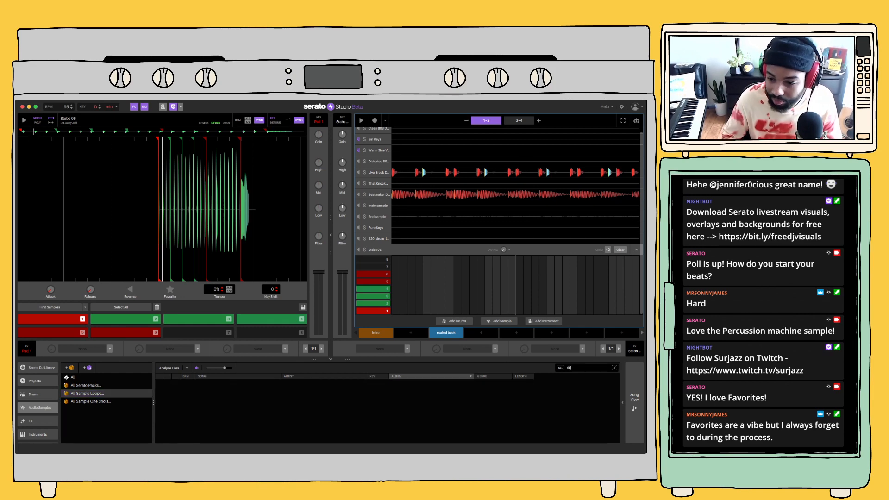
# Clear the search, look up "fill" again across all audio samples, and preview openingfill.wav
pyautogui.press('BackSpace')
pyautogui.press('BackSpace')
pyautogui.press('BackSpace')
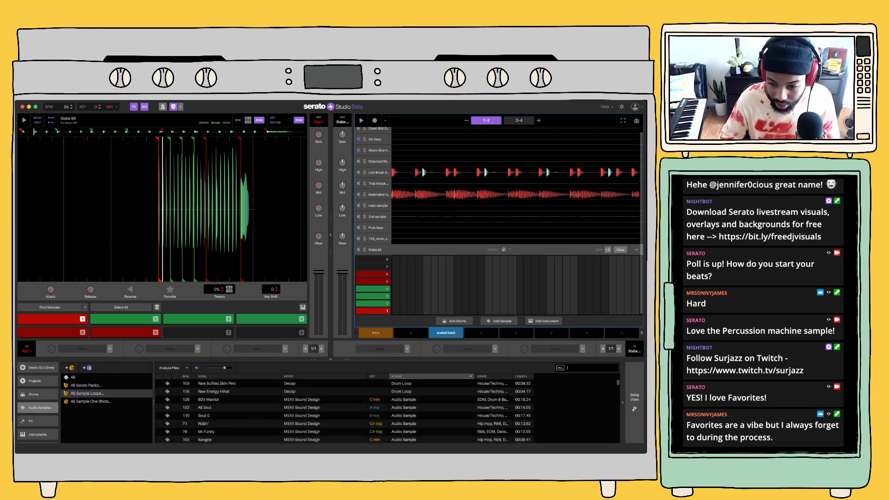
pyautogui.write('fill')
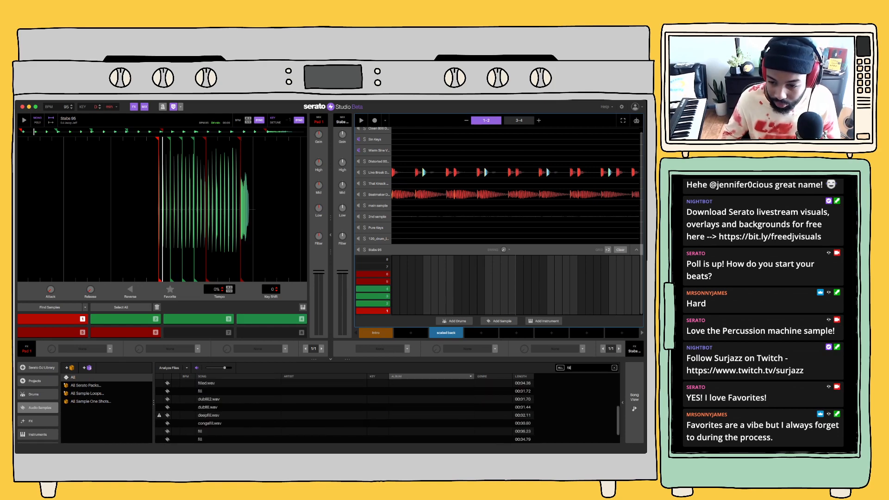
pyautogui.scroll(5, 345, 423)
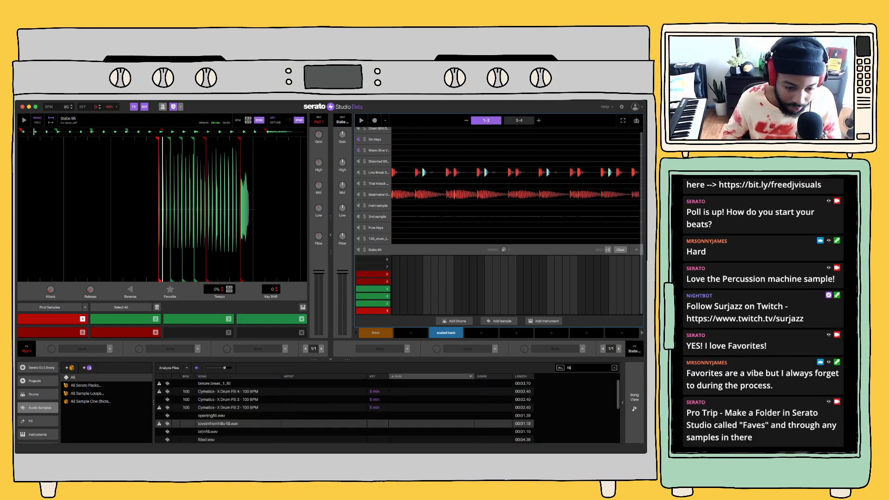
pyautogui.click(211, 415)
# Browse the All Sample One Shots crate and the genre crates inside All Sample Loops
pyautogui.click(90, 402)
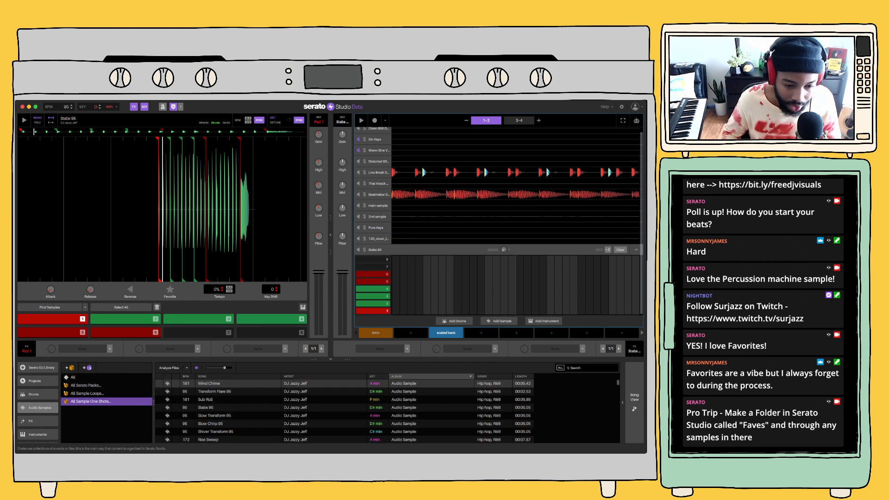
pyautogui.click(87, 394)
pyautogui.click(65, 394)
pyautogui.scroll(-2, 92, 403)
pyautogui.scroll(-3, 107, 408)
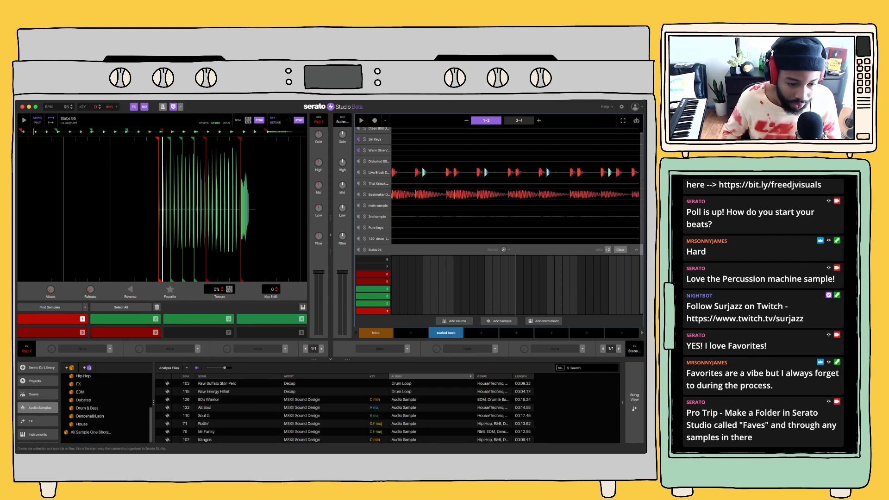
pyautogui.scroll(3, 106, 407)
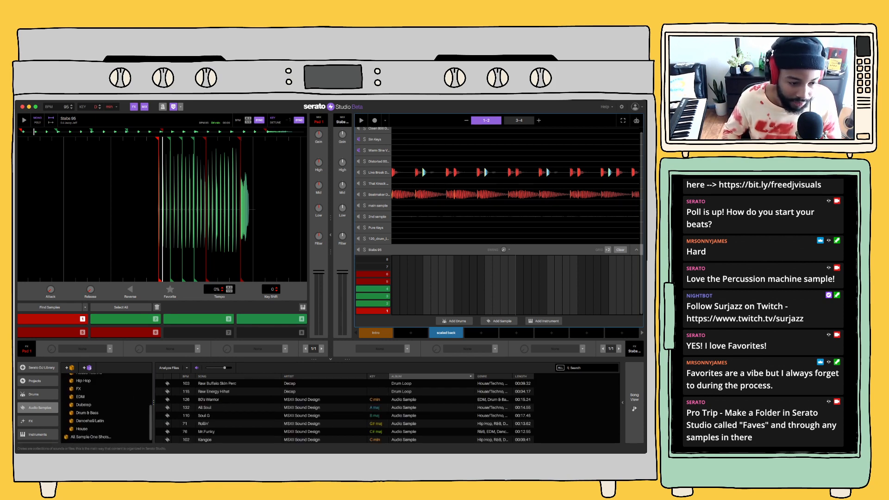
# Search all drum samples for "fill" and preview Fill 11 - 100bpm and Cymatics - X Drum Fill 3
pyautogui.click(37, 395)
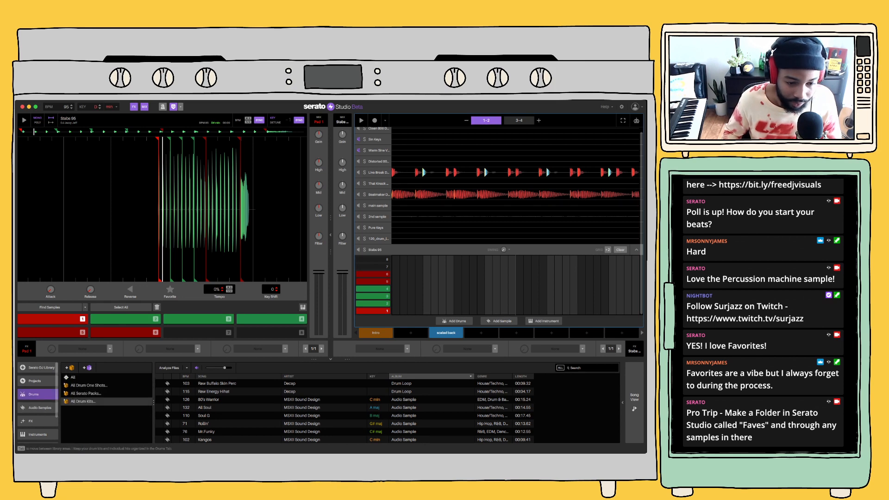
pyautogui.click(74, 377)
pyautogui.click(586, 369)
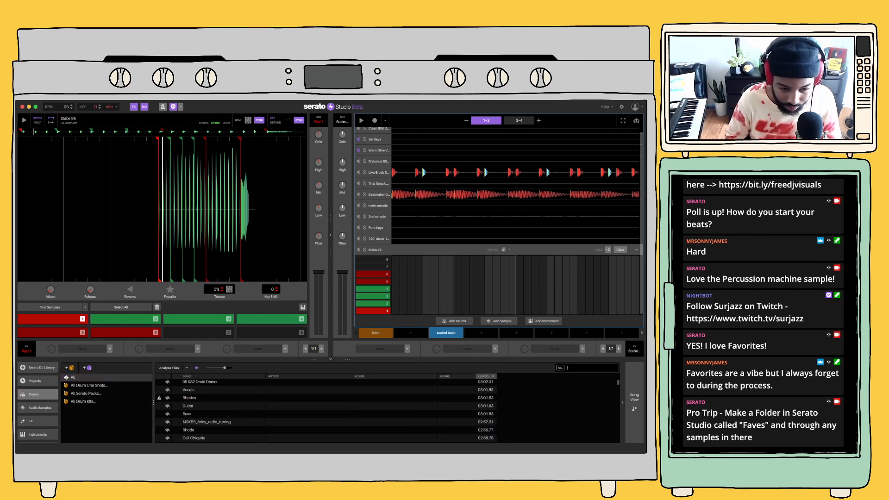
pyautogui.write('fill')
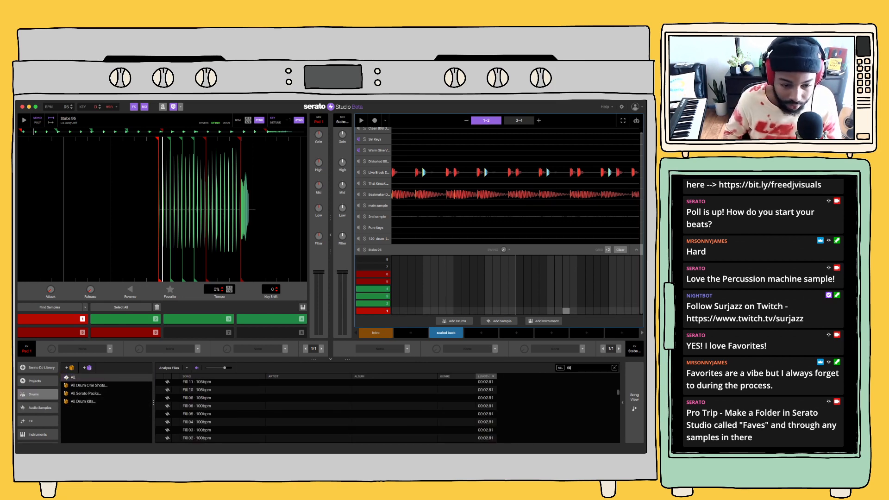
pyautogui.click(197, 383)
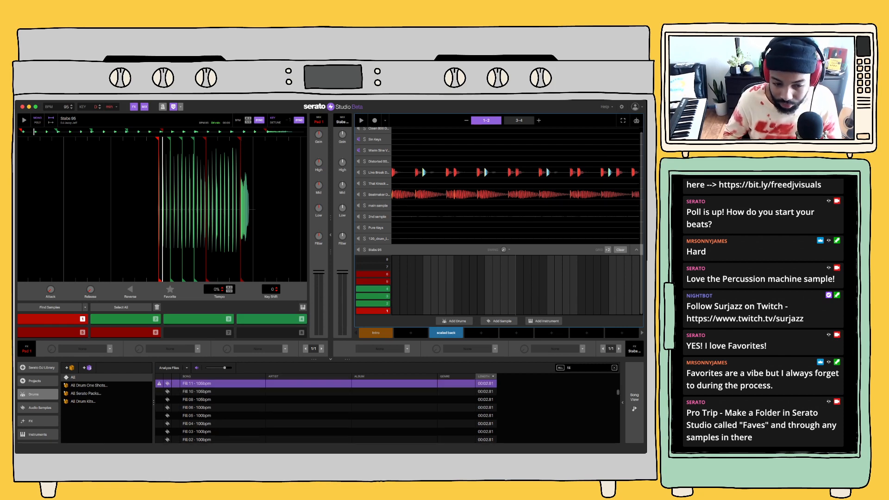
pyautogui.scroll(-10, 324, 410)
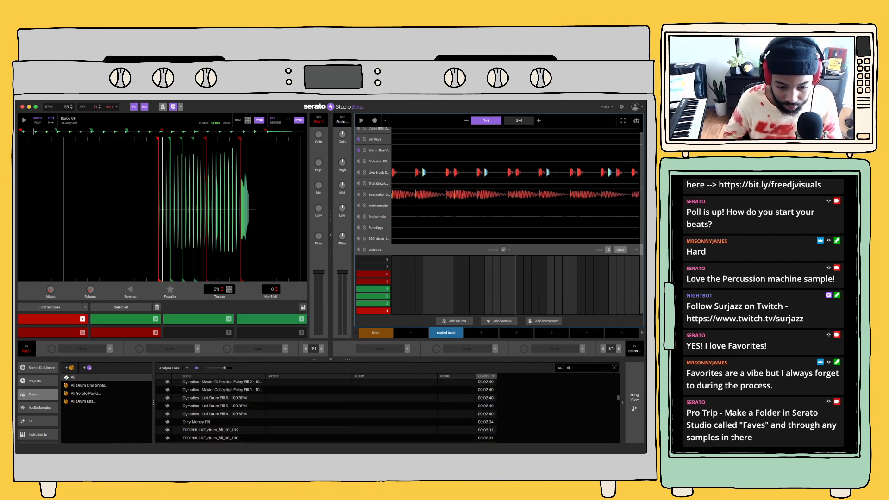
pyautogui.scroll(-1, 211, 418)
pyautogui.click(211, 418)
pyautogui.scroll(5, 211, 417)
pyautogui.click(210, 417)
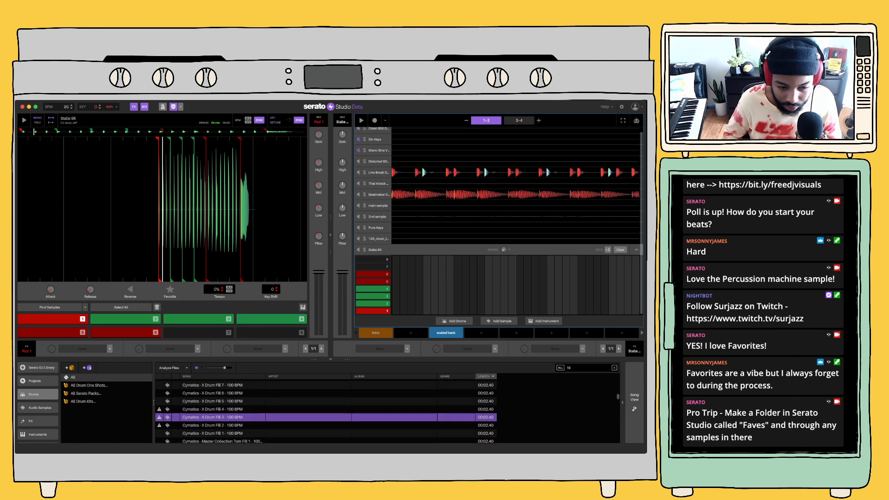
pyautogui.scroll(3, 211, 417)
# Search the All Serato Packs drum crate for "fill" and compare Drum Fill with Short Fill by previewing both
pyautogui.click(85, 394)
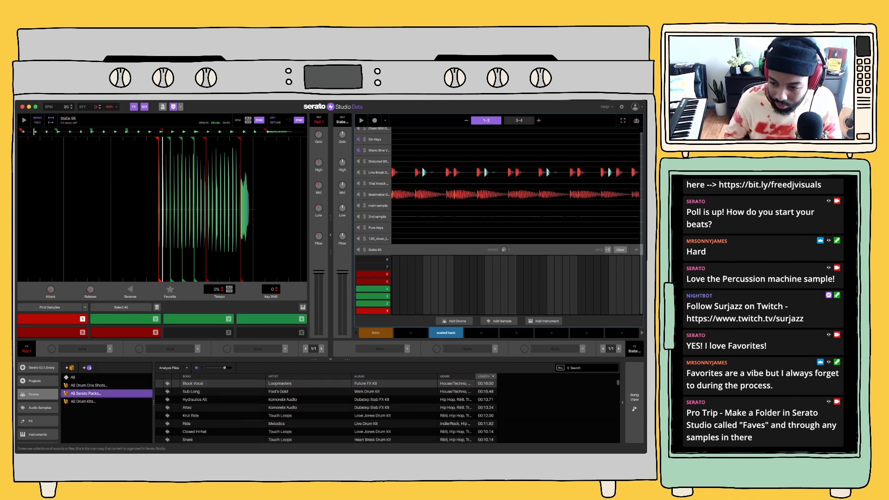
pyautogui.click(588, 368)
pyautogui.write('fill')
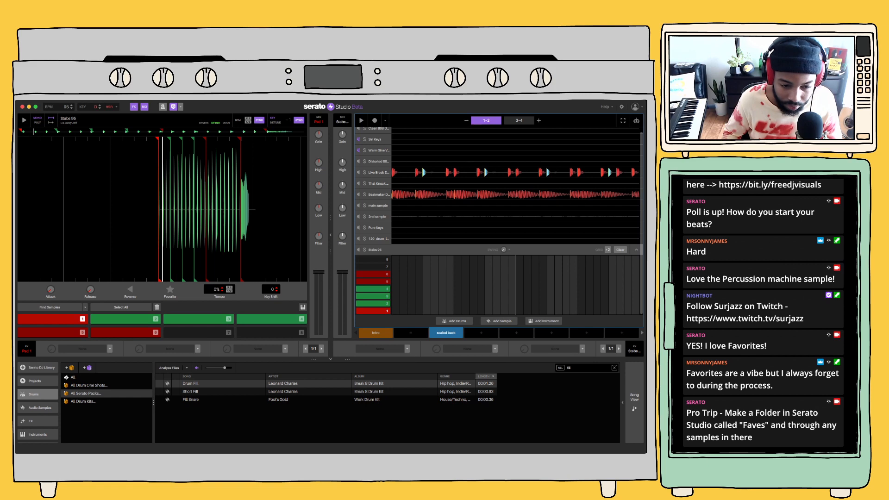
pyautogui.press('Down')
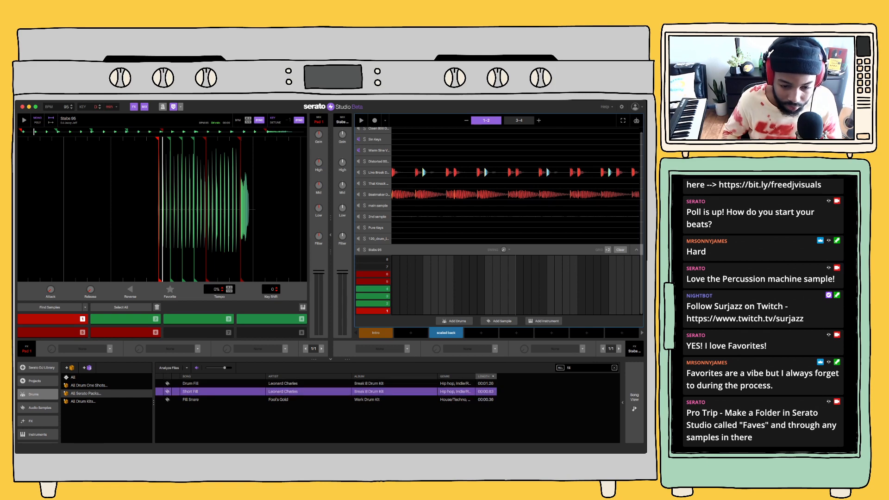
pyautogui.press('Up')
pyautogui.press('Down')
pyautogui.press('Up')
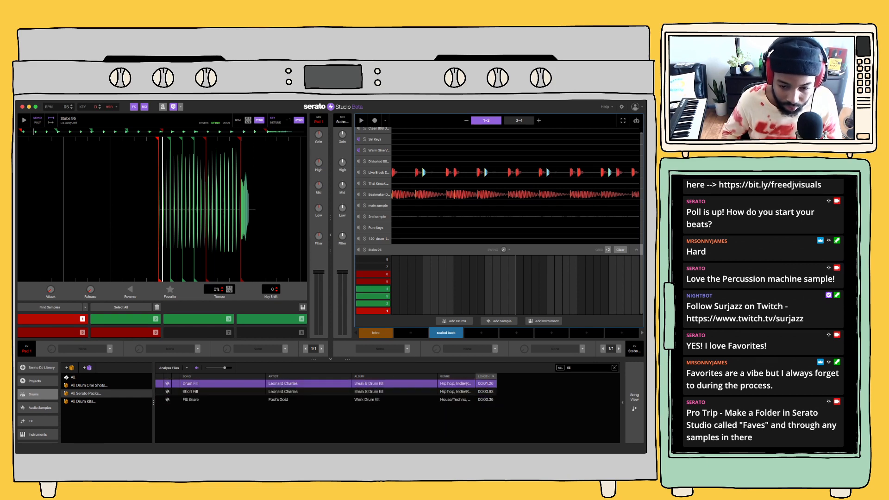
pyautogui.press('Down')
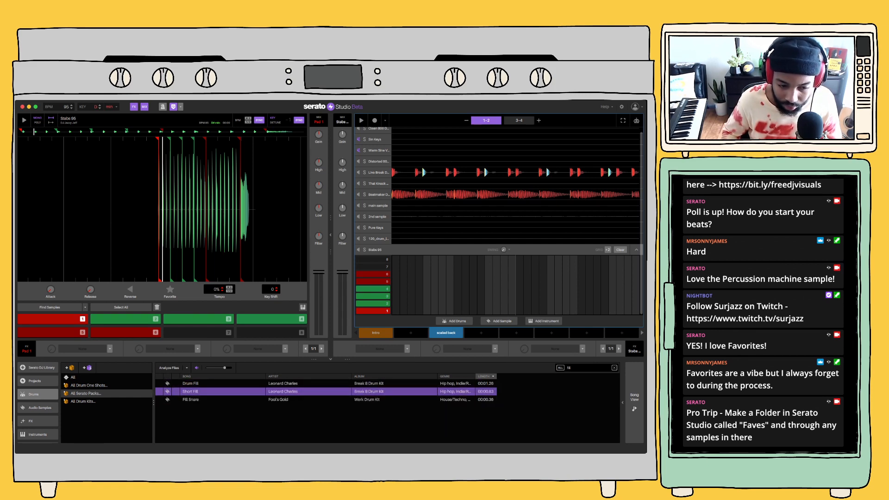
pyautogui.press('Up')
pyautogui.press('Down')
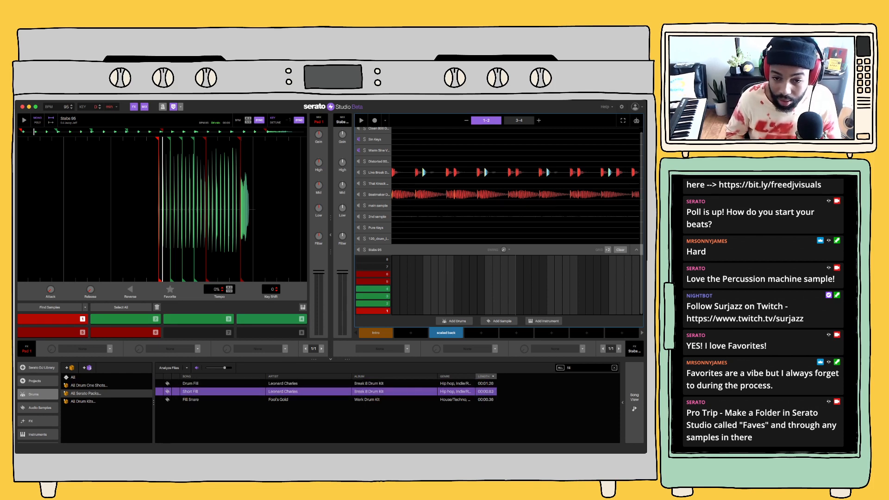
# Replace the Stabs 95 sample with Short Fill and double its first pad's playback speed to +100%
pyautogui.hotkey('shift', 'Left')
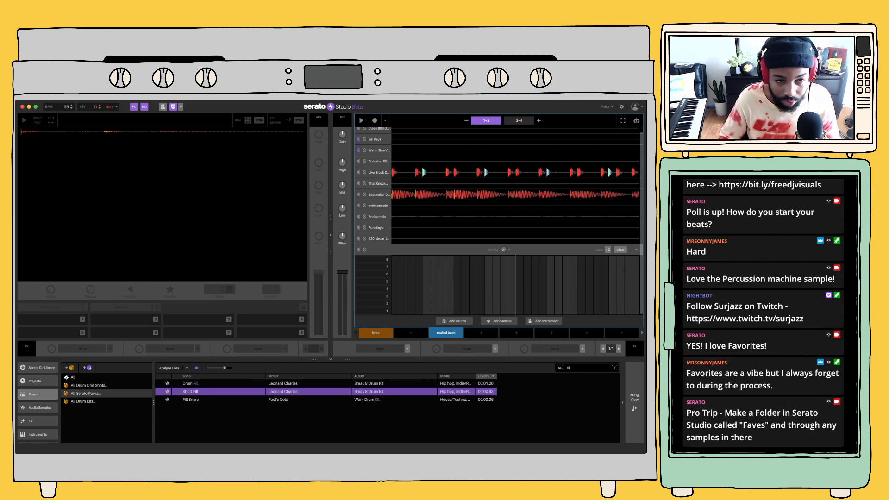
pyautogui.press('1')
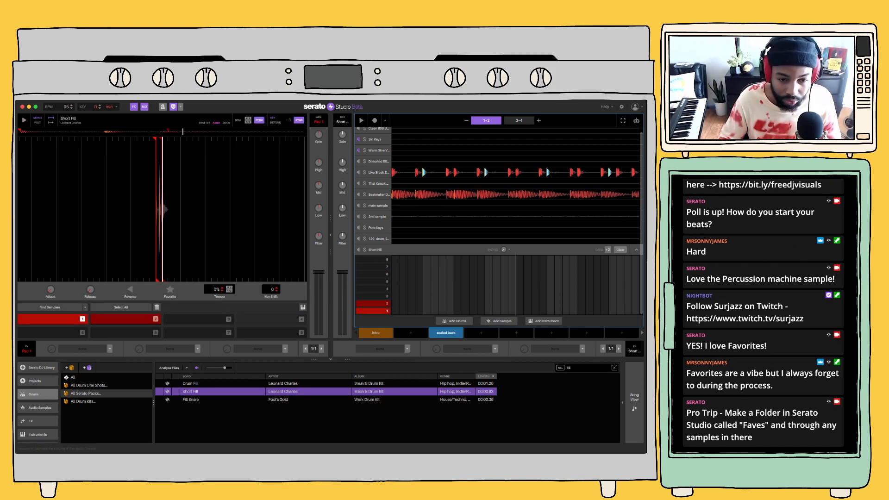
pyautogui.click(229, 288)
pyautogui.press('1')
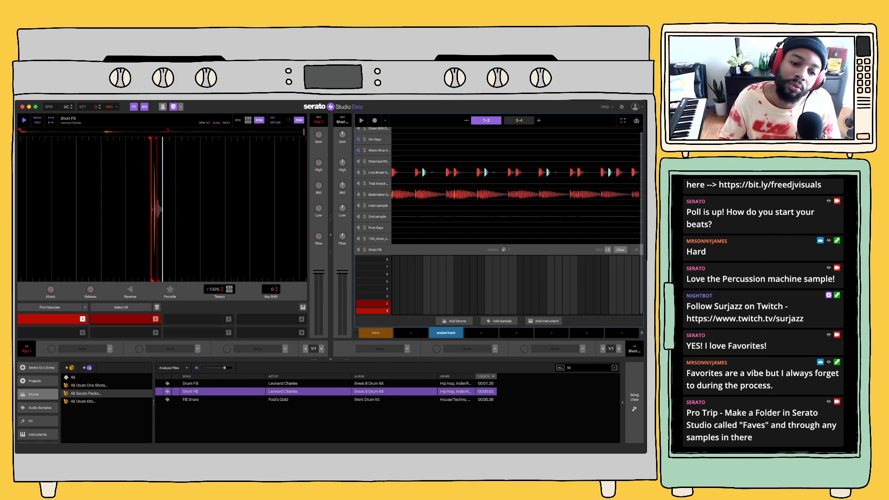
pyautogui.press('1')
# Lower the key shift of Short Fill's first pad to -9, auditioning the pad along the way
pyautogui.press('Down')
pyautogui.press('Down')
pyautogui.press('Down')
pyautogui.press('Down')
pyautogui.press('Down')
pyautogui.press('Down')
pyautogui.press('Down')
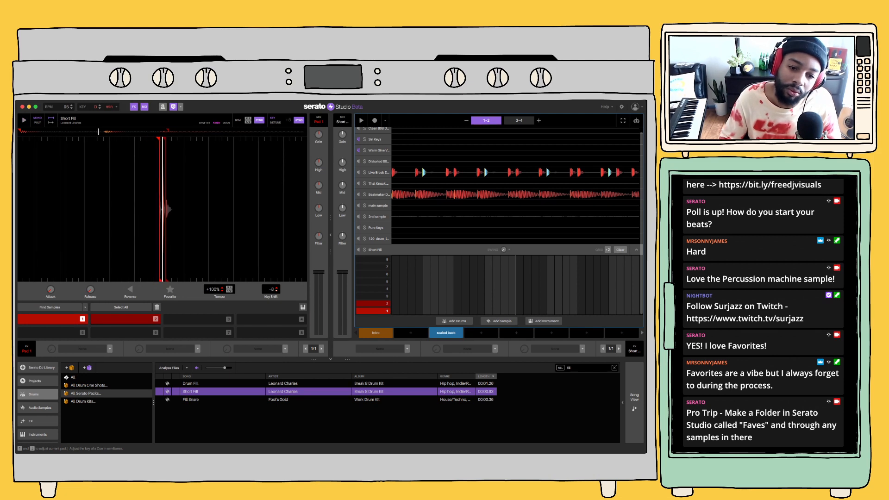
pyautogui.press('1')
pyautogui.press('Down')
pyautogui.press('1')
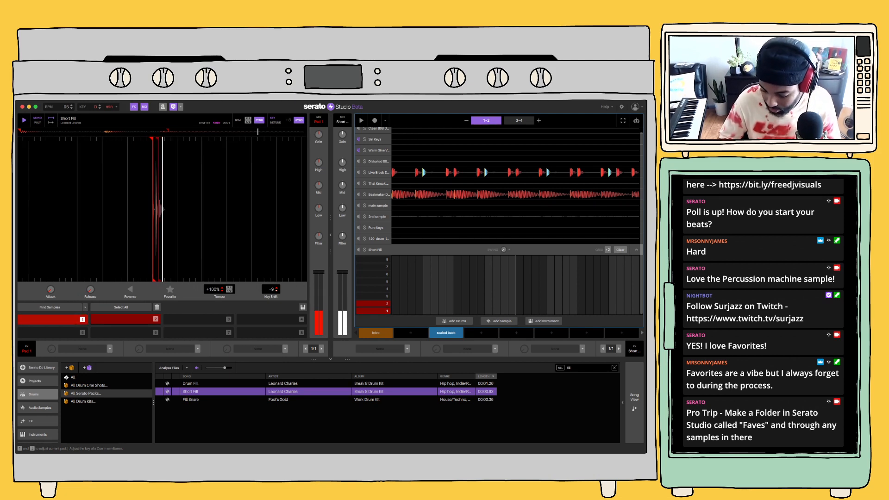
# Rehearse Short Fill's first pad over the scaled back scene and record one hit at the end of bars 3–4
pyautogui.press('space')
pyautogui.press('1')
pyautogui.press('1')
pyautogui.press('1')
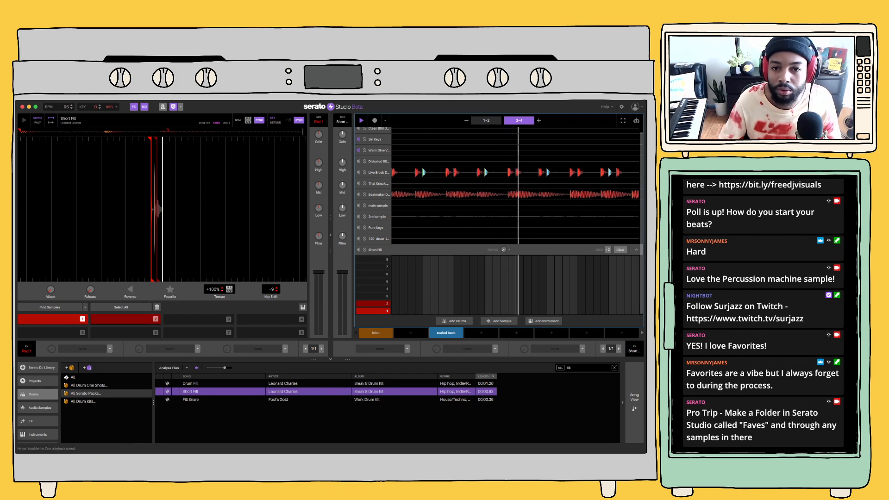
pyautogui.click(374, 121)
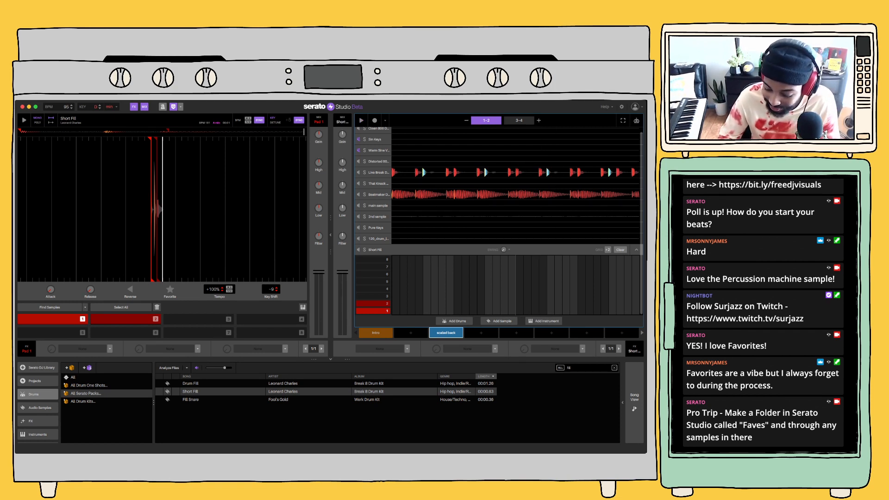
pyautogui.press('space')
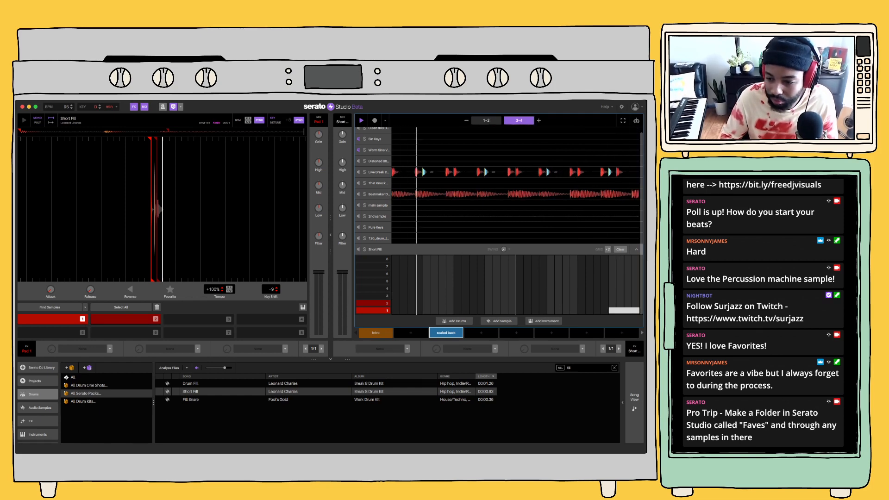
# Show the song arrangement and play it from the first Intro scene to hear the sequence of scenes
pyautogui.click(634, 402)
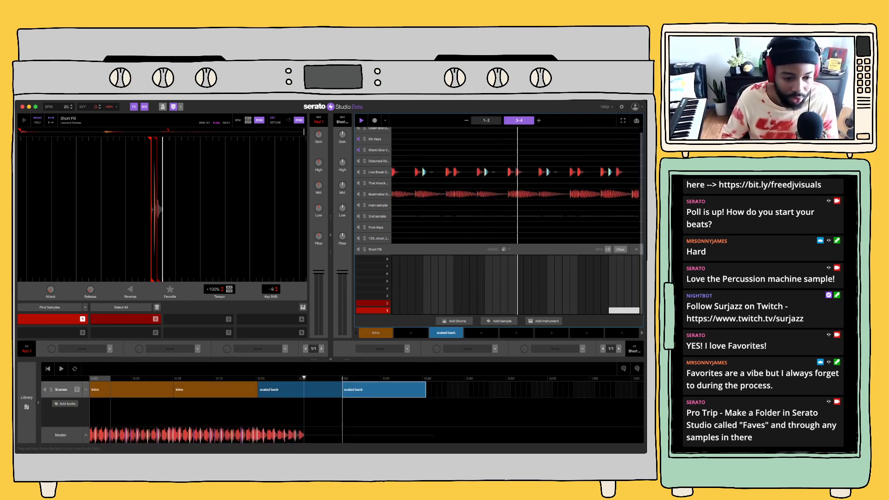
pyautogui.click(100, 390)
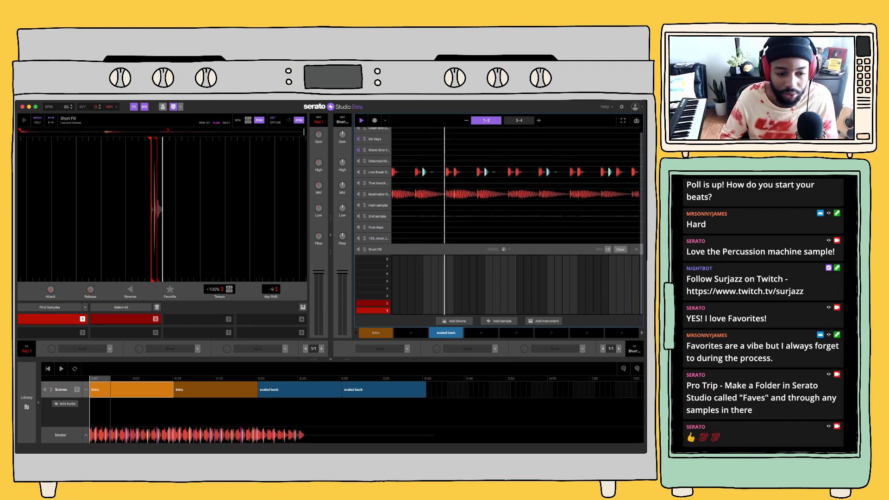
pyautogui.press('space')
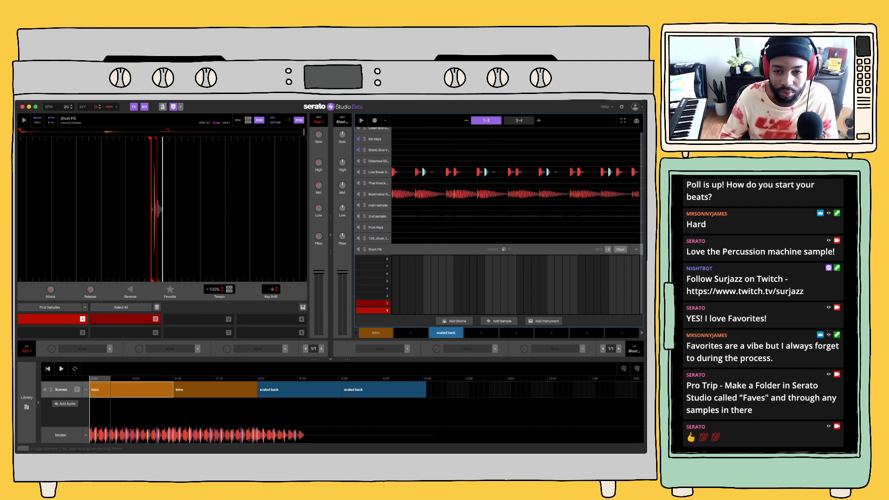
pyautogui.press('space')
pyautogui.scroll(1, 497, 190)
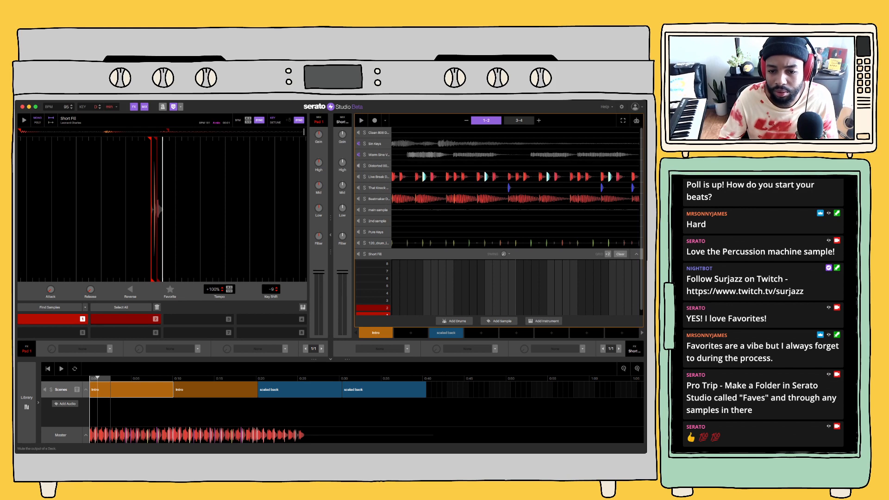
pyautogui.press('space')
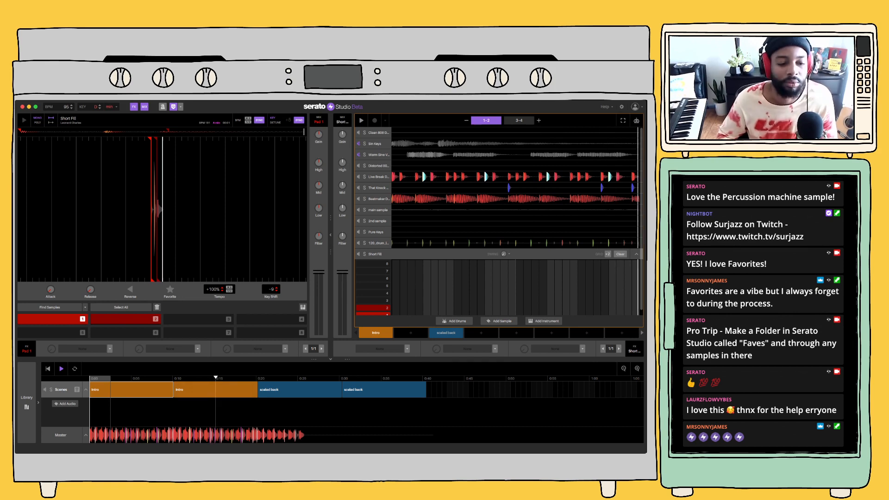
# Return to the library and duplicate the scaled back scene into the empty slot beside it
pyautogui.click(27, 402)
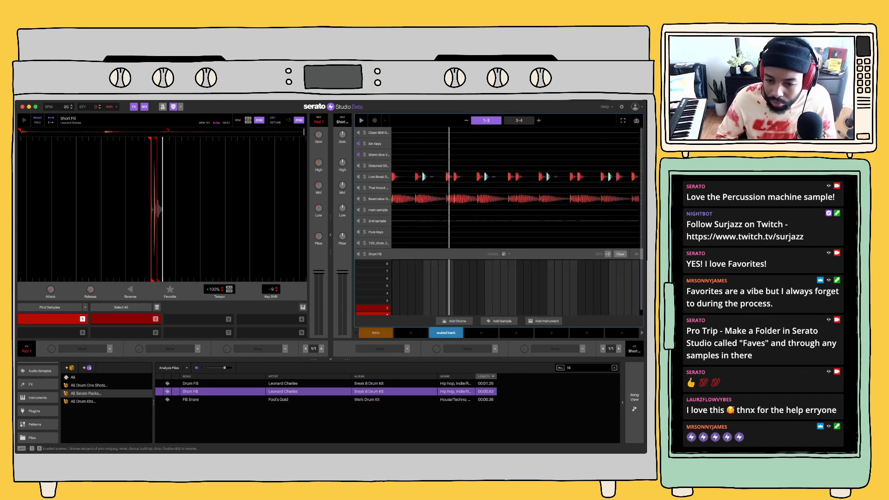
pyautogui.click(446, 332)
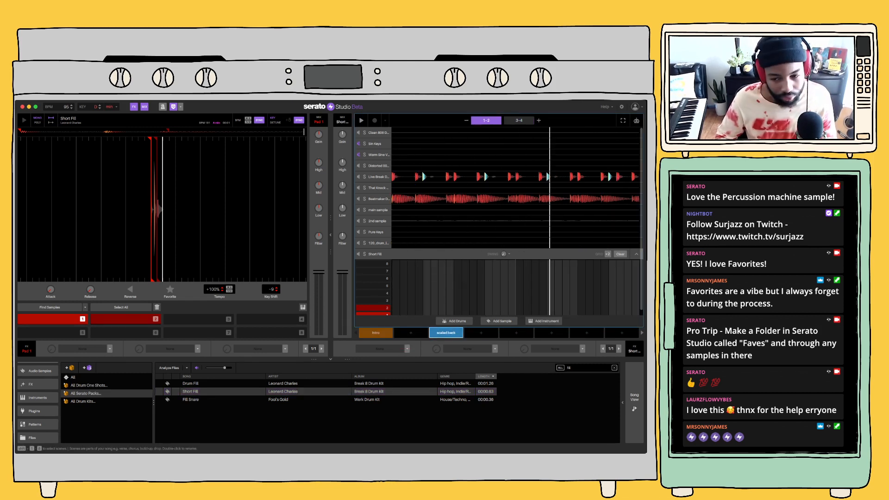
pyautogui.click(481, 333)
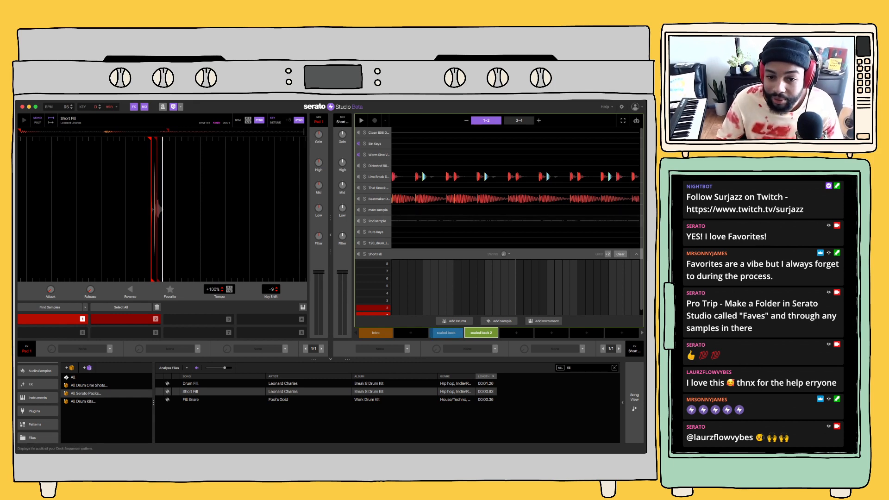
# Loop bars 3–4 of scaled back 2, lower Short Fill's key shift to -14 and cut its low EQ
pyautogui.press('Up')
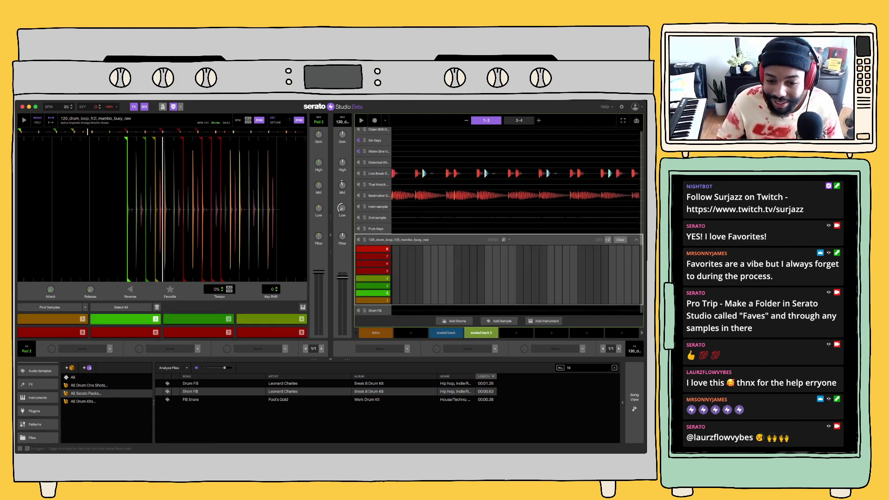
pyautogui.press('Down')
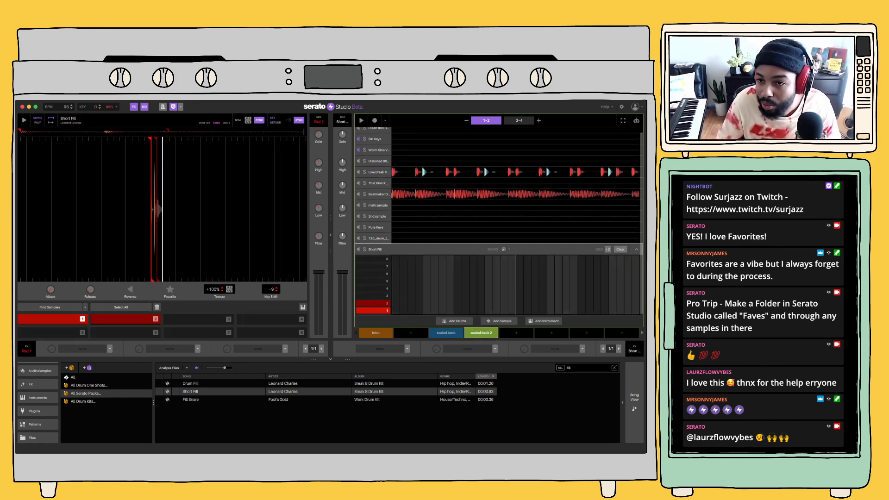
pyautogui.click(518, 120)
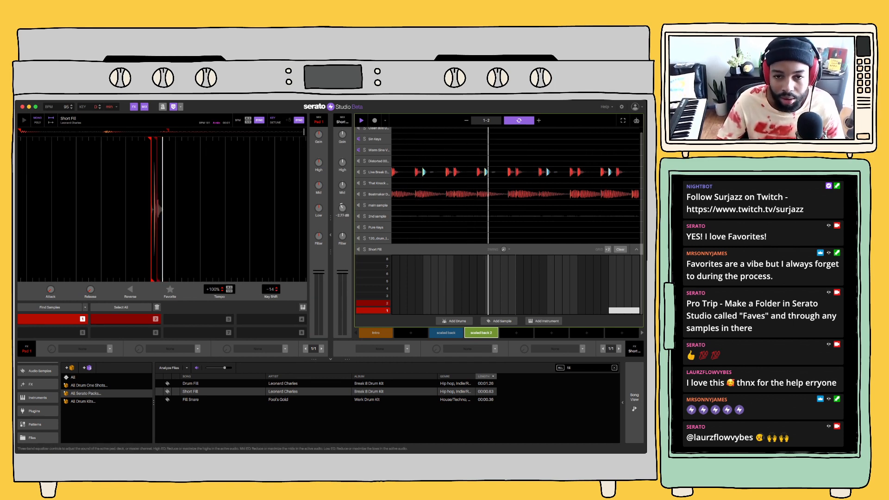
pyautogui.moveTo(342, 208); pyautogui.dragTo(342, 207)
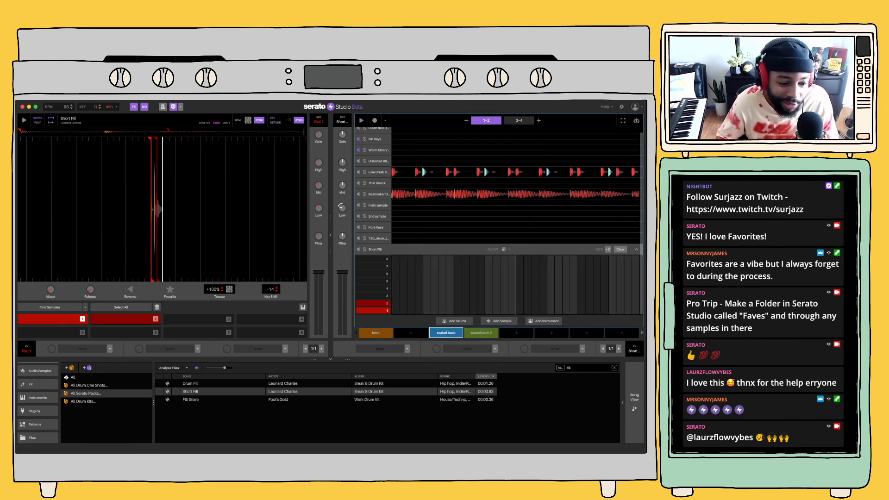
# Browse the audio samples, drums, files and FX sections of the library
pyautogui.scroll(3, 37, 394)
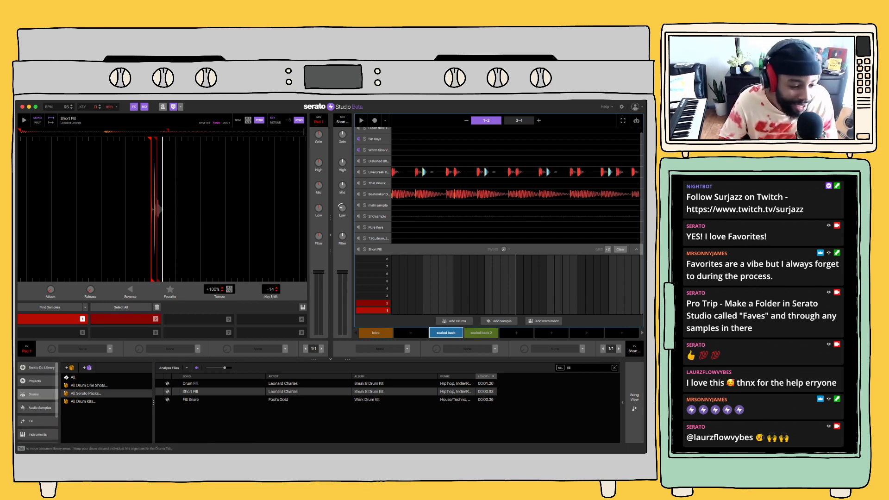
pyautogui.click(38, 407)
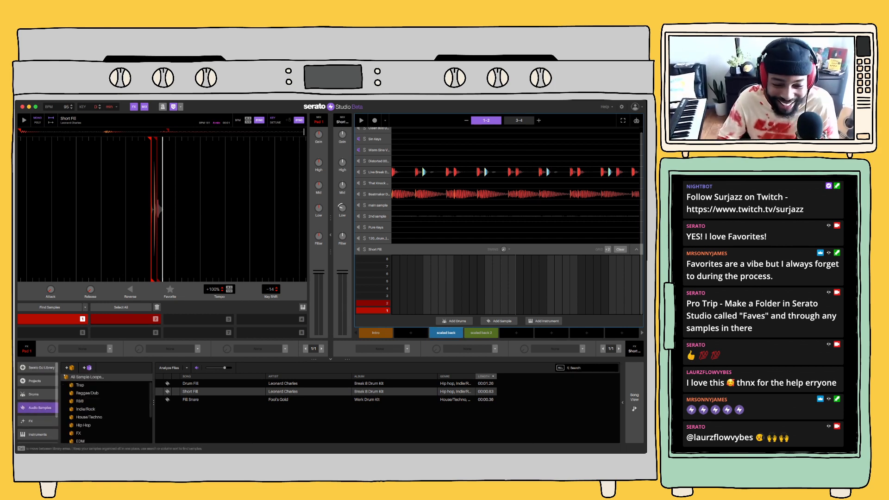
pyautogui.scroll(-3, 106, 407)
pyautogui.click(38, 394)
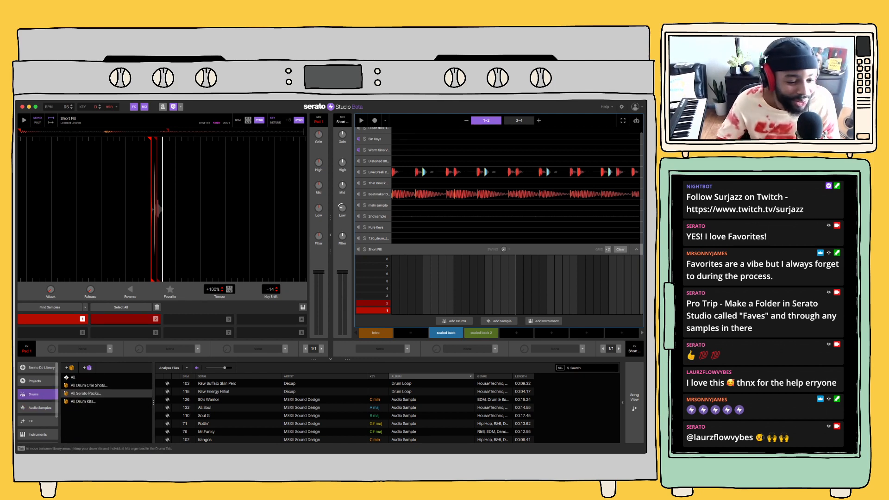
pyautogui.scroll(-3, 38, 400)
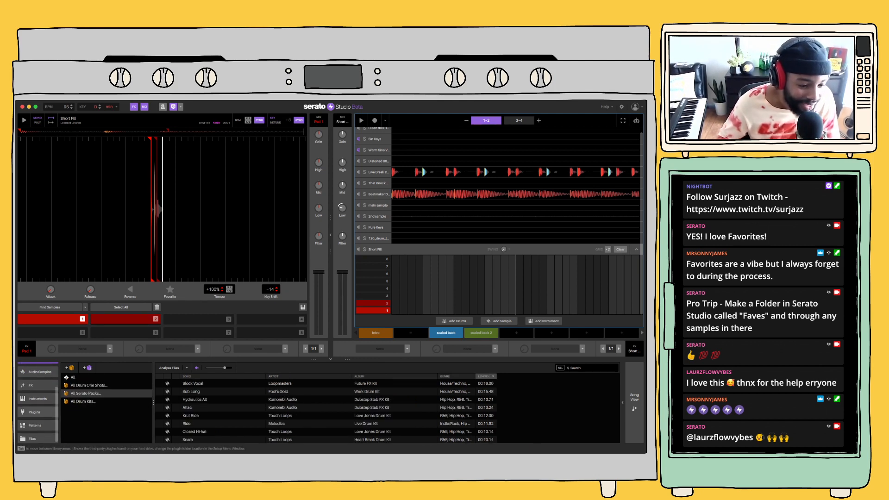
pyautogui.click(38, 438)
pyautogui.scroll(3, 106, 403)
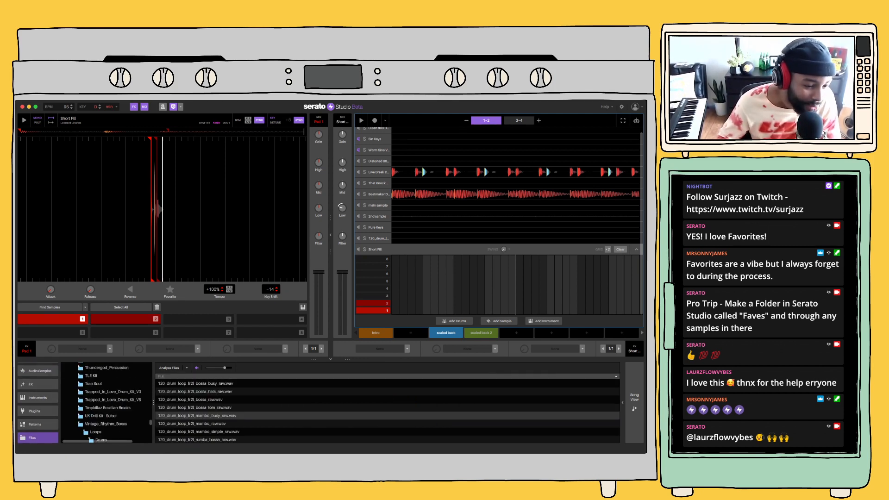
pyautogui.click(38, 384)
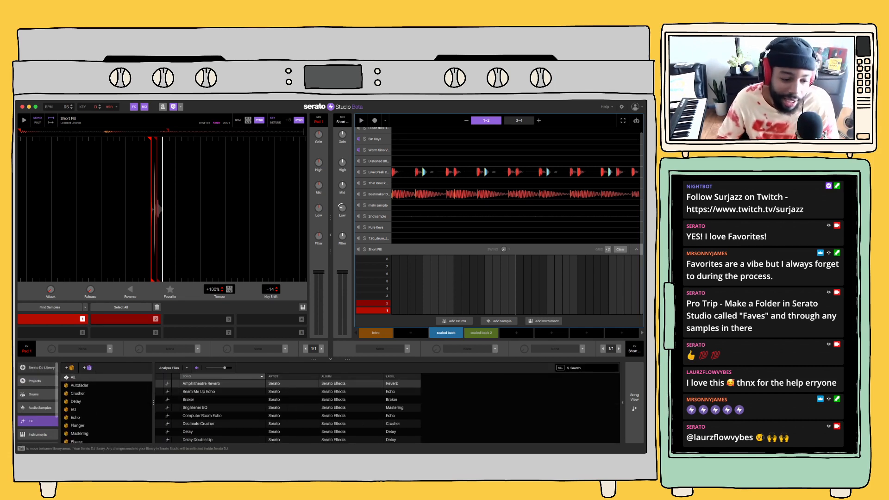
# Open the acap subcrate under the BEATS crate in the Serato DJ Library
pyautogui.click(38, 367)
pyautogui.scroll(-5, 107, 407)
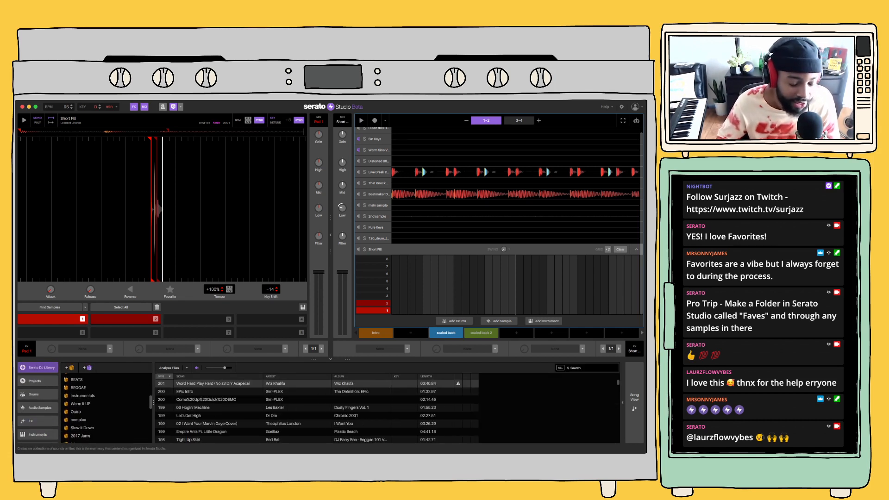
pyautogui.scroll(-3, 107, 408)
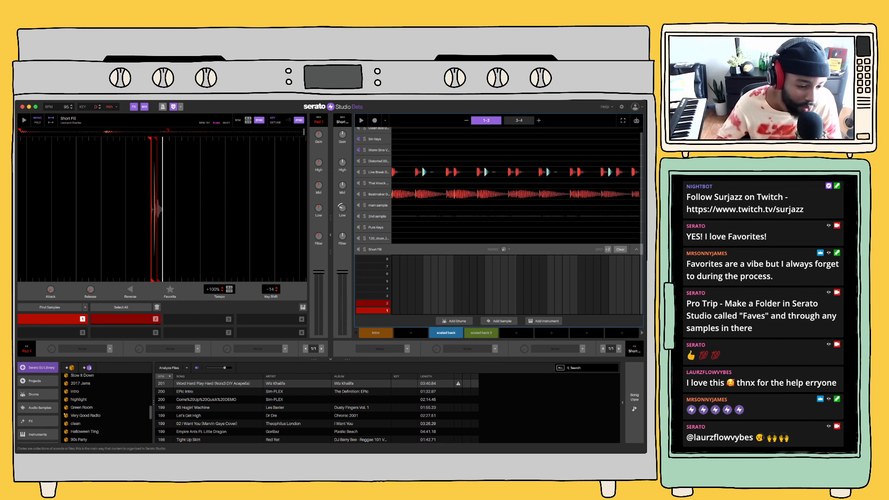
pyautogui.scroll(-5, 106, 407)
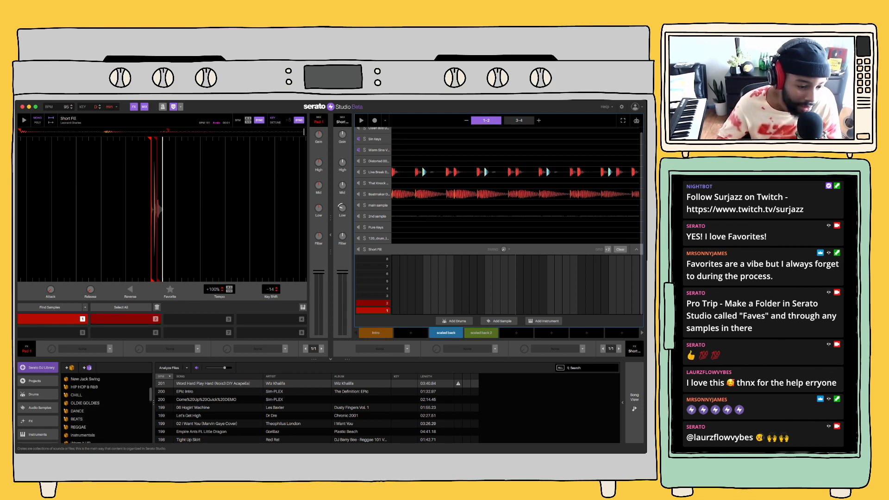
pyautogui.scroll(-2, 107, 408)
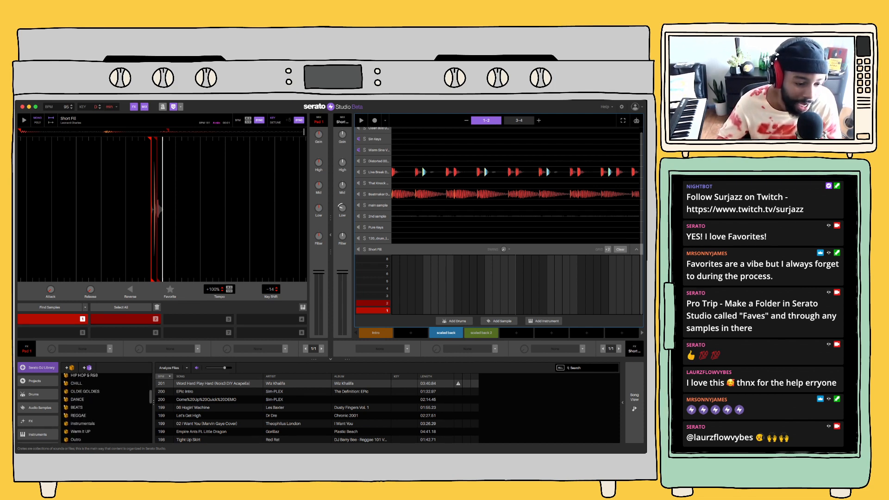
pyautogui.scroll(-1, 107, 408)
pyautogui.click(66, 398)
pyautogui.scroll(-1, 106, 407)
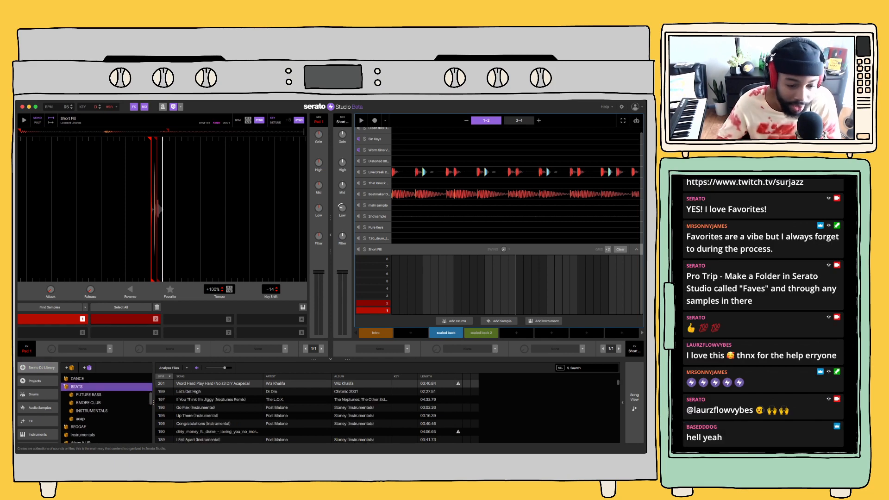
pyautogui.scroll(-1, 106, 408)
pyautogui.click(88, 417)
# Collapse Short Fill's sequencer, look through the acapellas and add Breathe - Satoru Acap Intro as a new sample deck
pyautogui.click(209, 423)
pyautogui.press('Up')
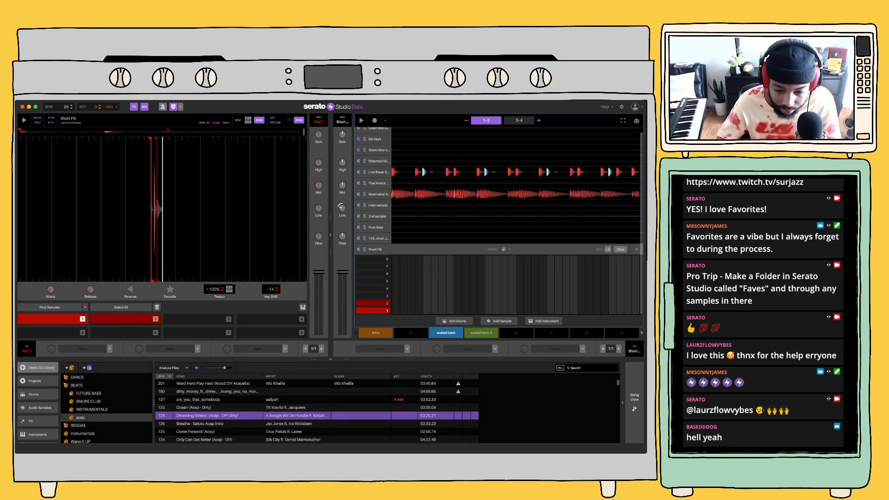
pyautogui.click(208, 424)
pyautogui.scroll(-5, 316, 410)
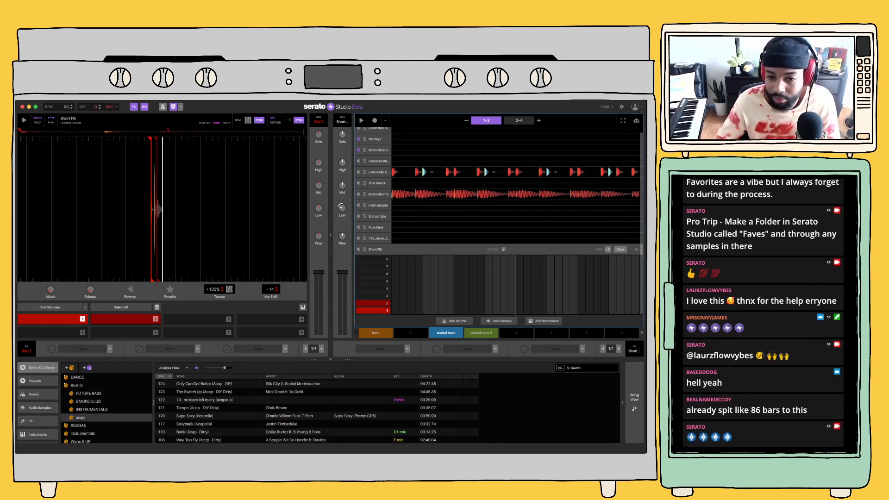
pyautogui.click(636, 249)
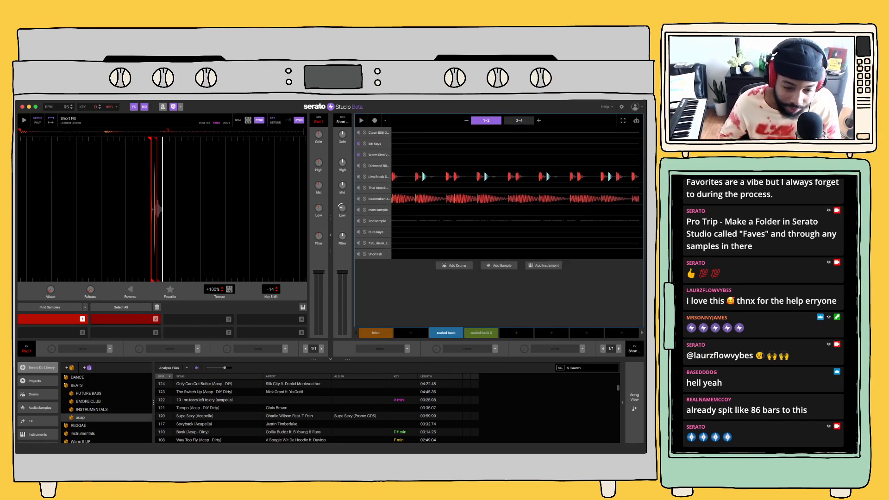
pyautogui.click(208, 384)
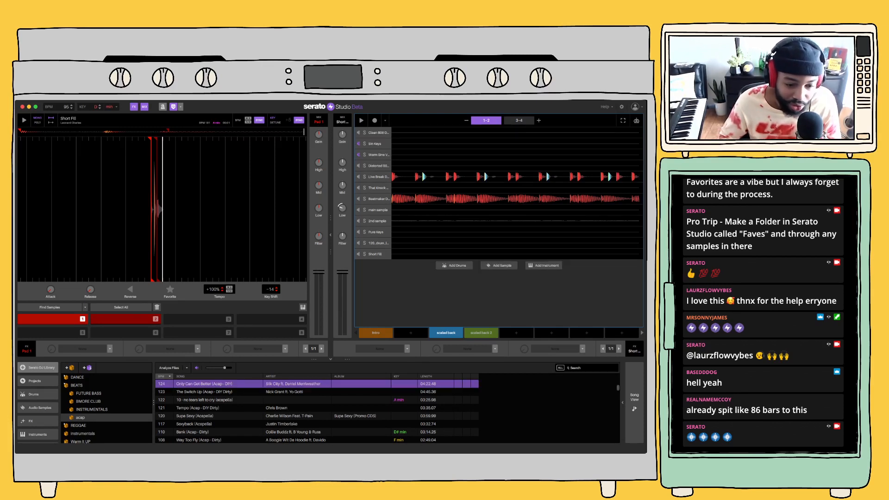
pyautogui.scroll(5, 317, 410)
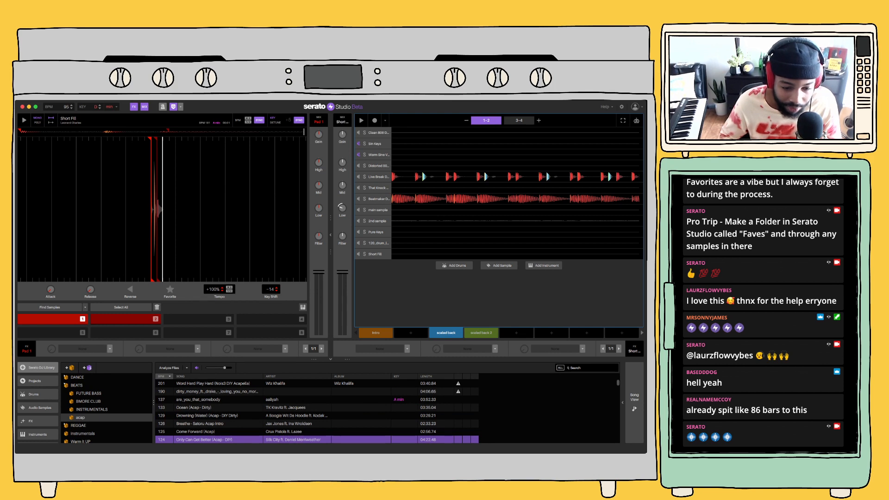
pyautogui.click(208, 416)
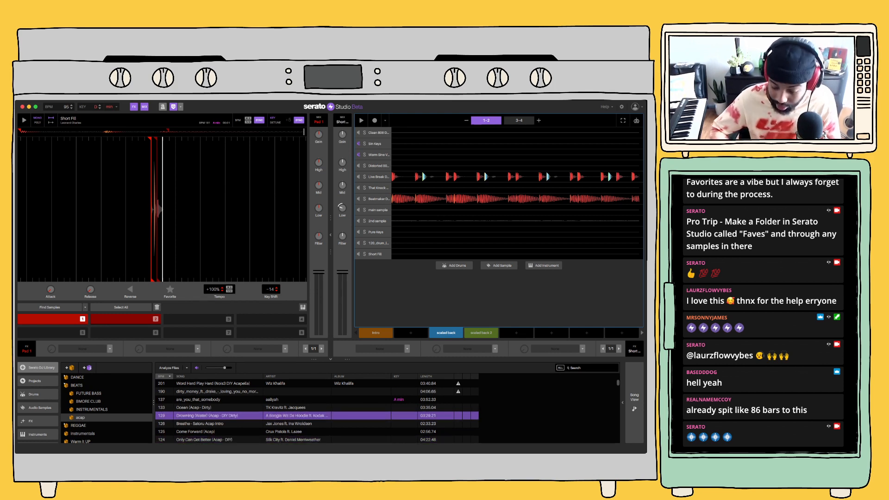
pyautogui.click(208, 424)
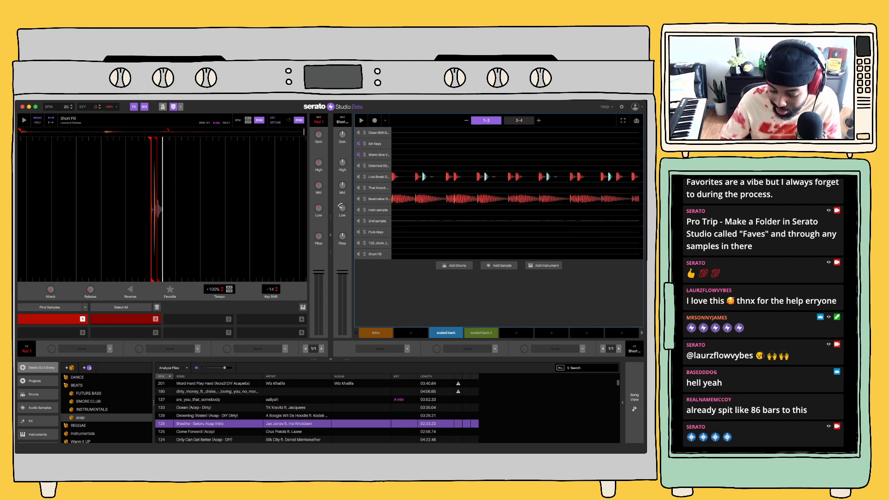
pyautogui.moveTo(209, 423); pyautogui.dragTo(498, 296)
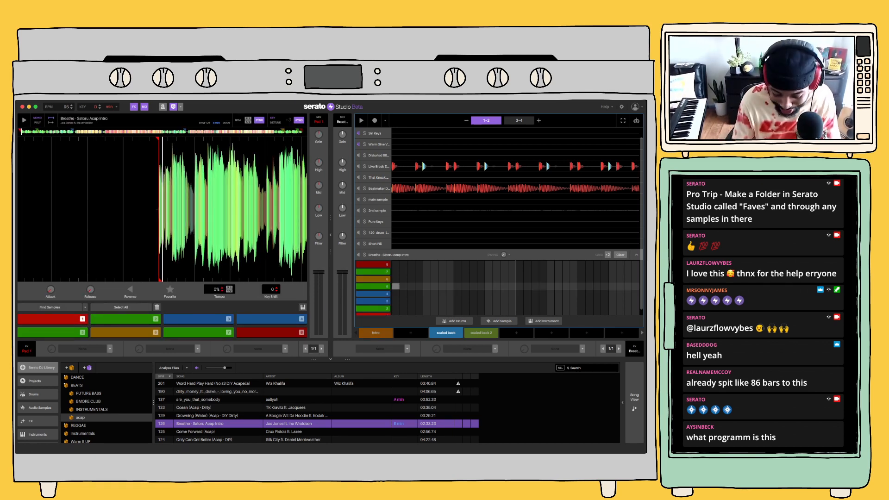
# Audition pads of the Breathe acapella, turn off its key sync and lower its deck key to -7
pyautogui.press('6')
pyautogui.press('7')
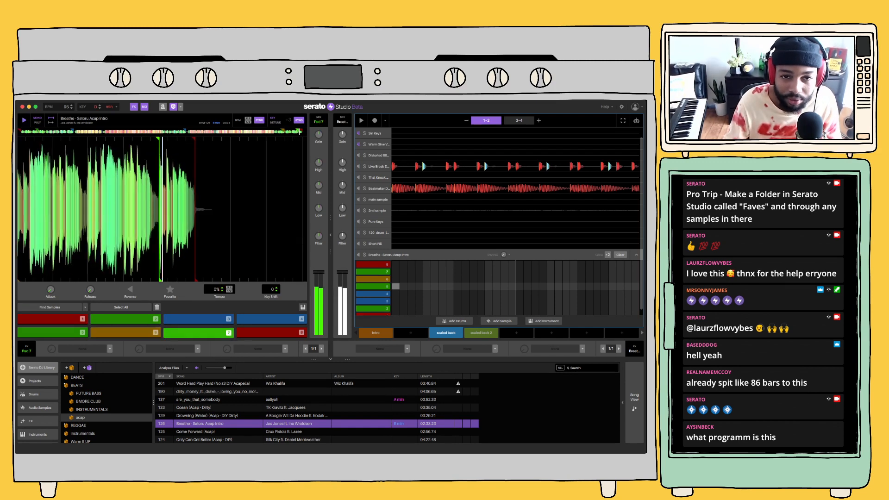
pyautogui.press('4')
pyautogui.click(299, 120)
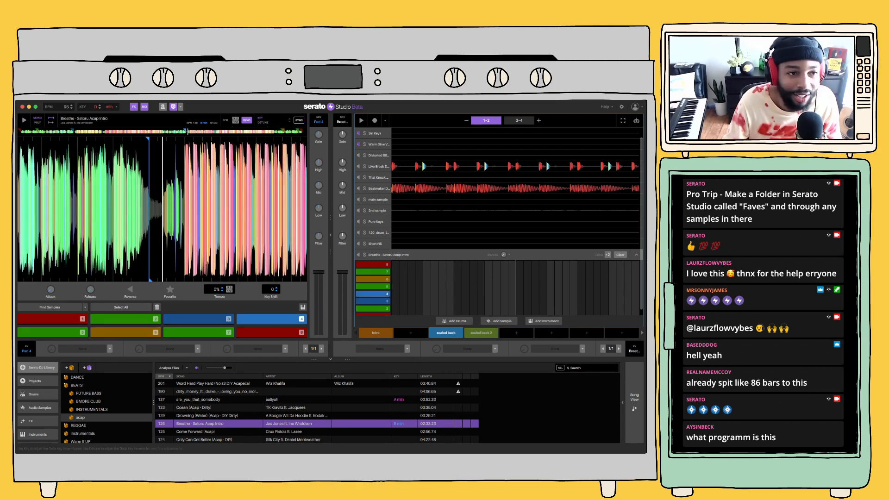
pyautogui.click(290, 122)
pyautogui.press('4')
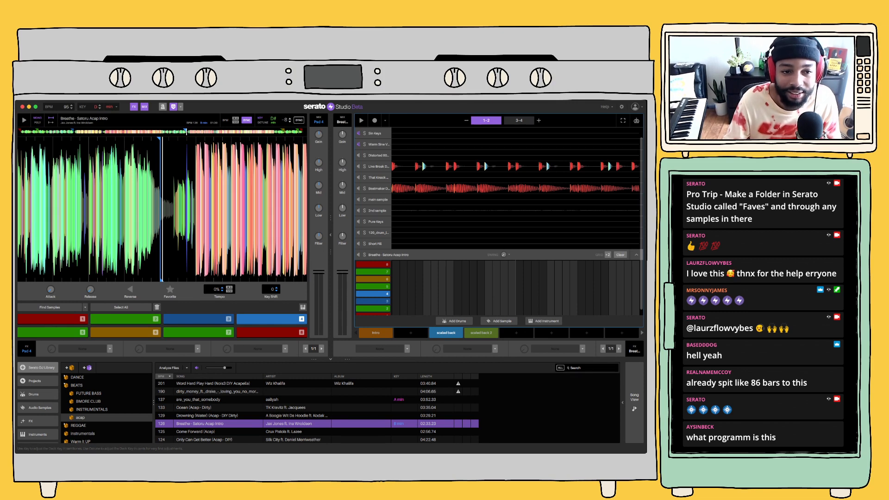
pyautogui.press('5')
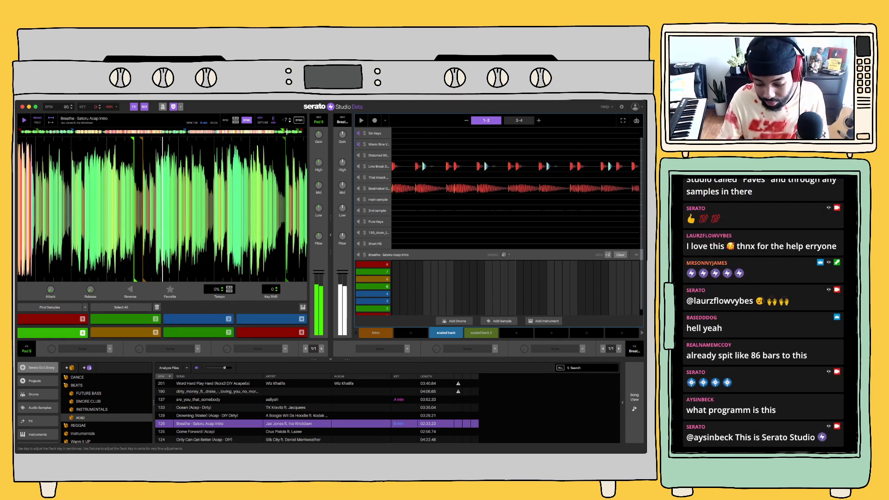
# Rehearse the acapella's pads 1 to 7 over the playing scaled back scene, ending with playback stopped
pyautogui.press('1')
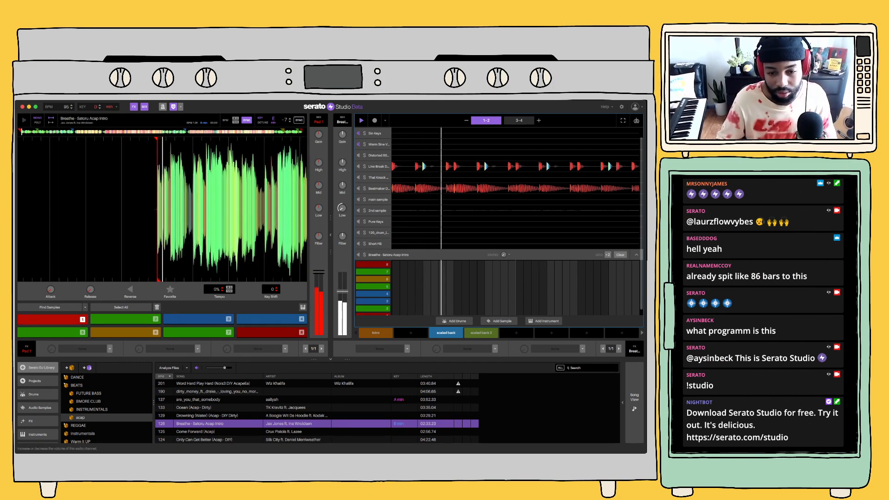
pyautogui.press('2')
pyautogui.press('3')
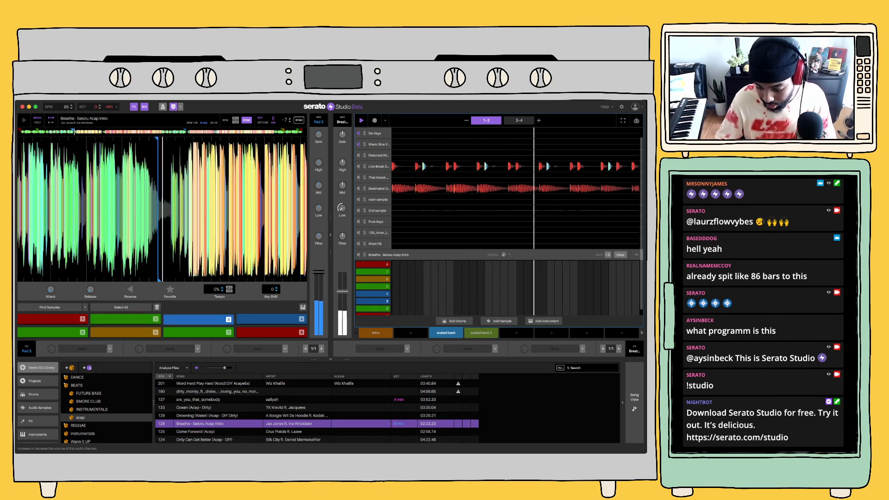
pyautogui.press('2')
pyautogui.press('1')
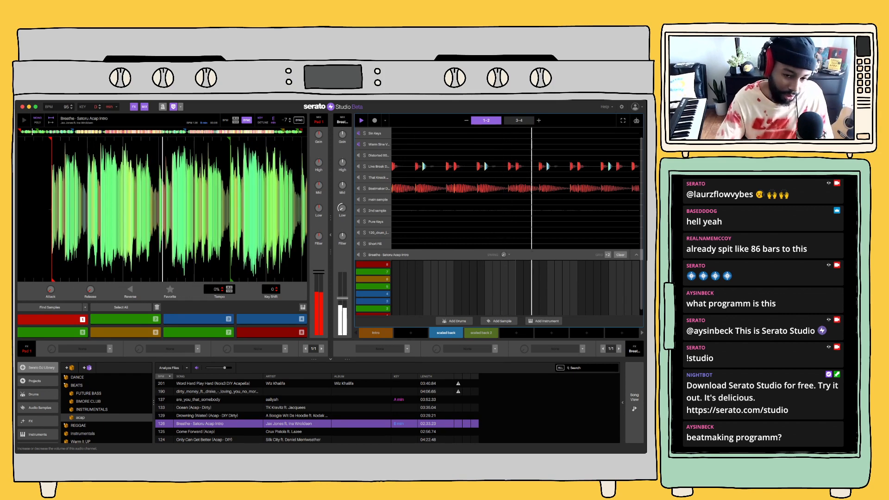
pyautogui.press('5')
pyautogui.press('6')
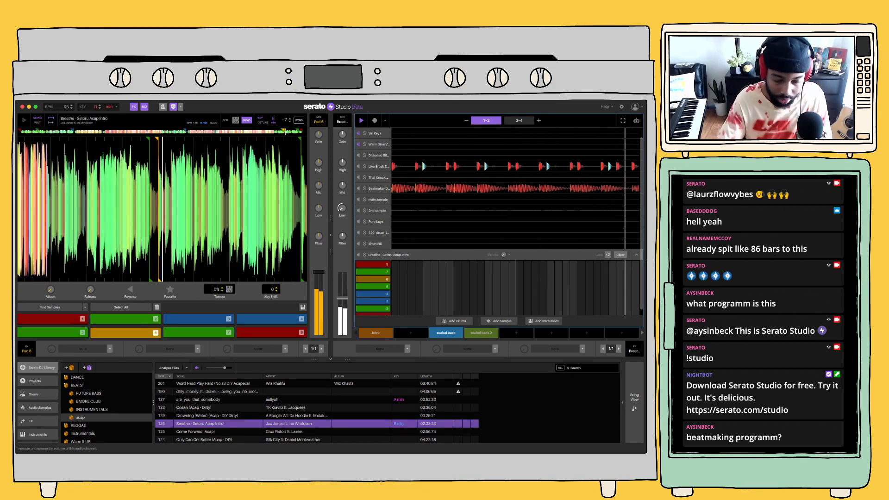
pyautogui.press('7')
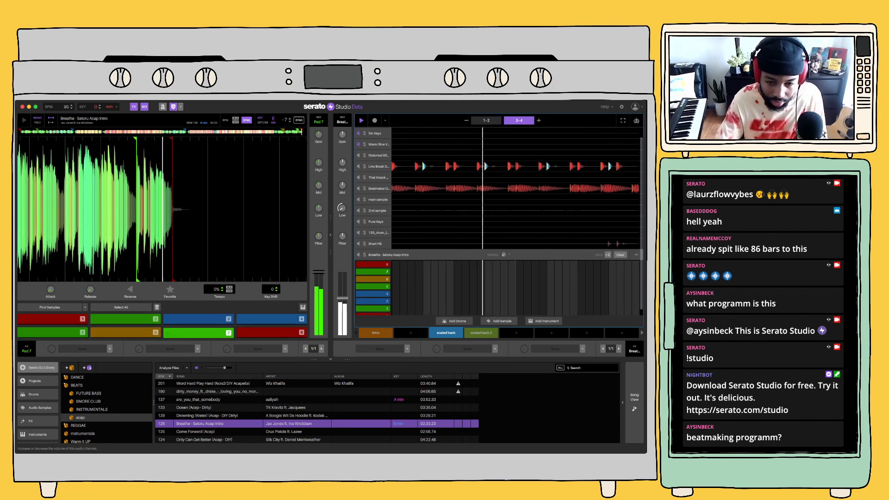
pyautogui.press('3')
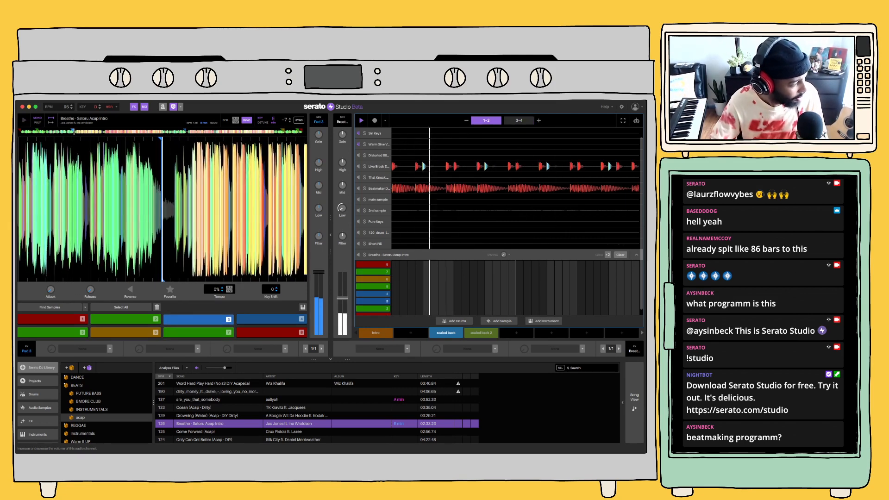
pyautogui.press('4')
pyautogui.press('2')
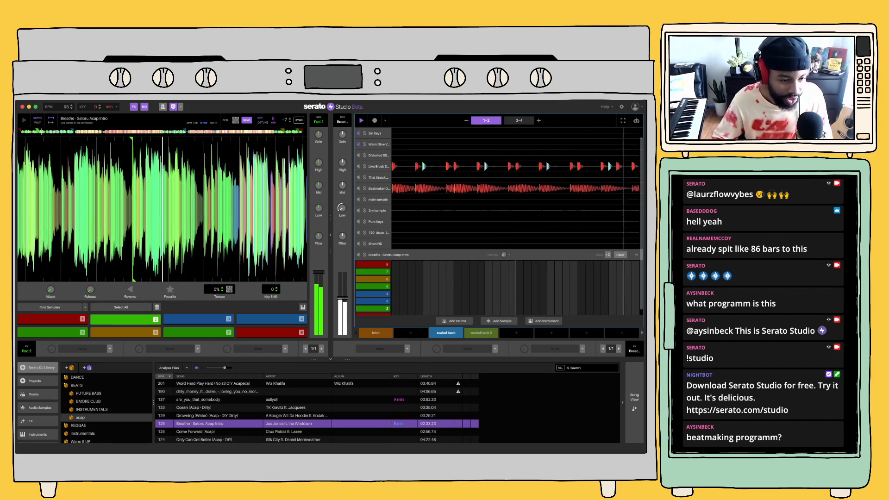
pyautogui.press('space')
# Switch the acapella's cue mode to Set Random and randomize its pad cue points twice
pyautogui.click(85, 307)
pyautogui.click(53, 323)
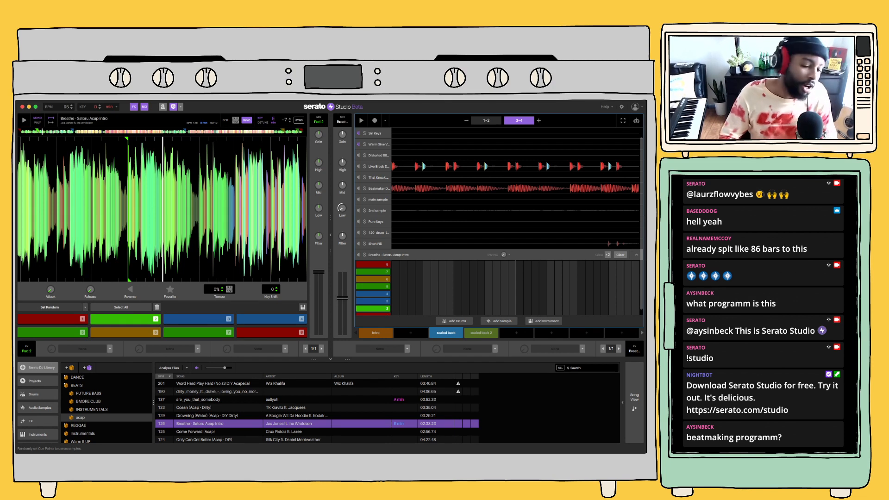
pyautogui.click(49, 307)
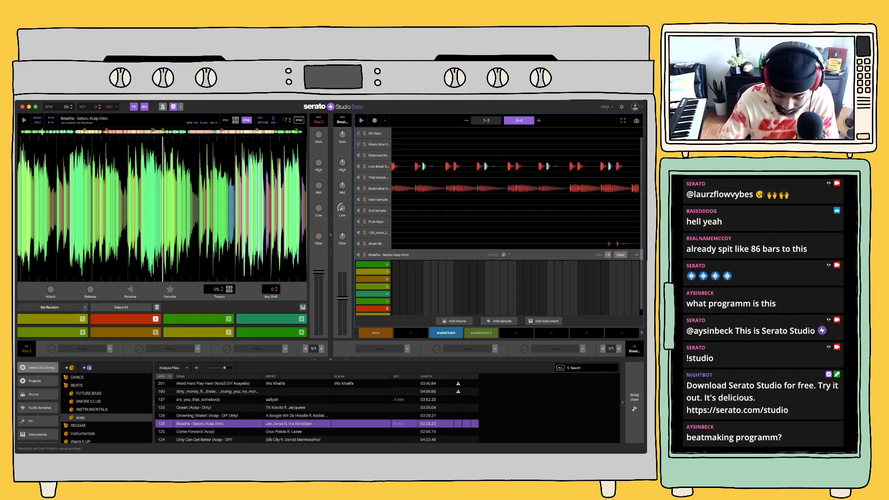
pyautogui.click(50, 306)
# Audition pad 6 of the randomized acapella and play the scaled back scene with it
pyautogui.press('6')
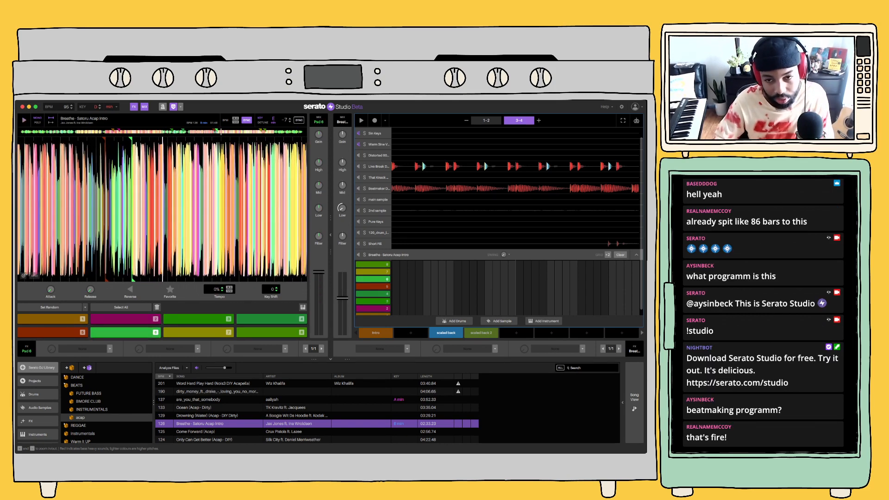
pyautogui.press('space')
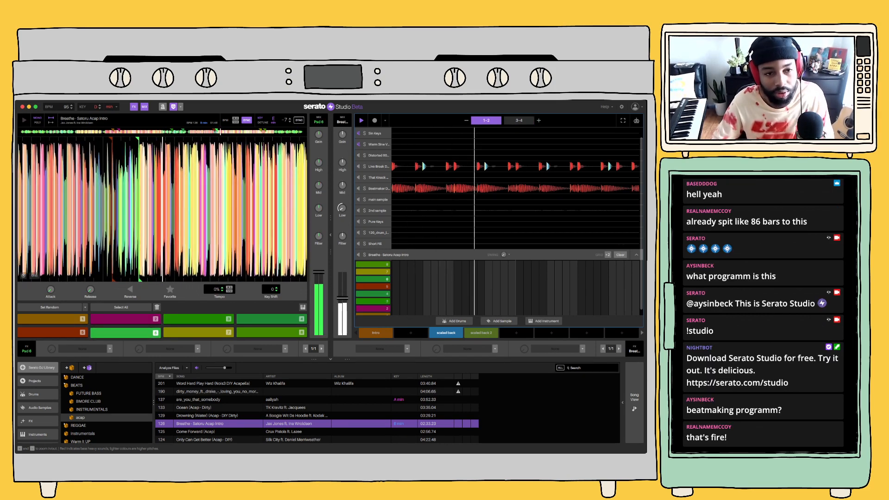
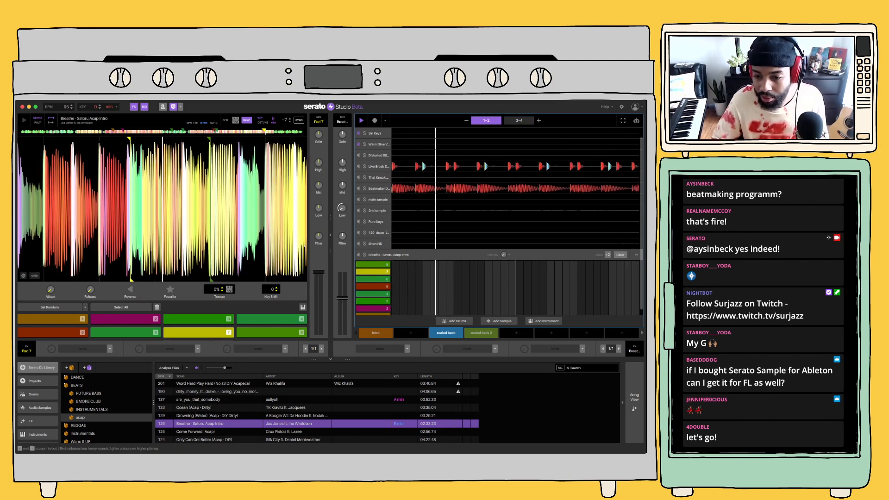
# Select the scaled back 2 scene and record acapella pad 7 hits into it over the playing beat
pyautogui.press('space')
pyautogui.click(481, 333)
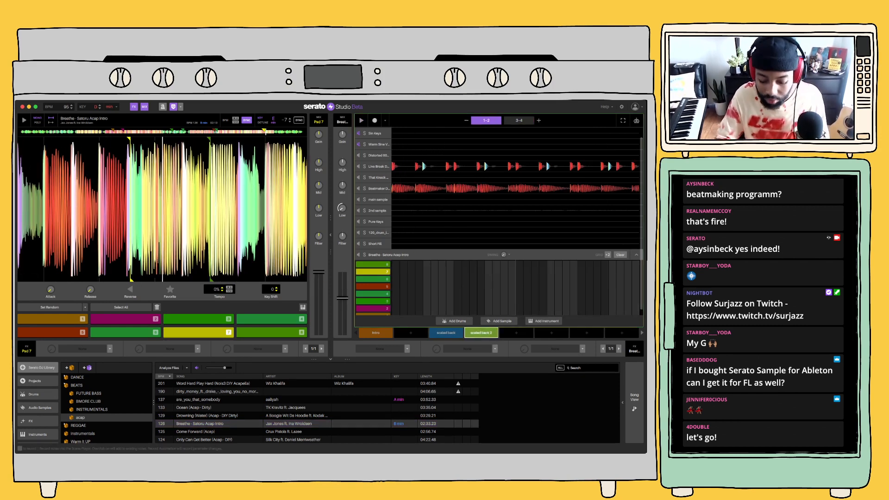
pyautogui.press('7')
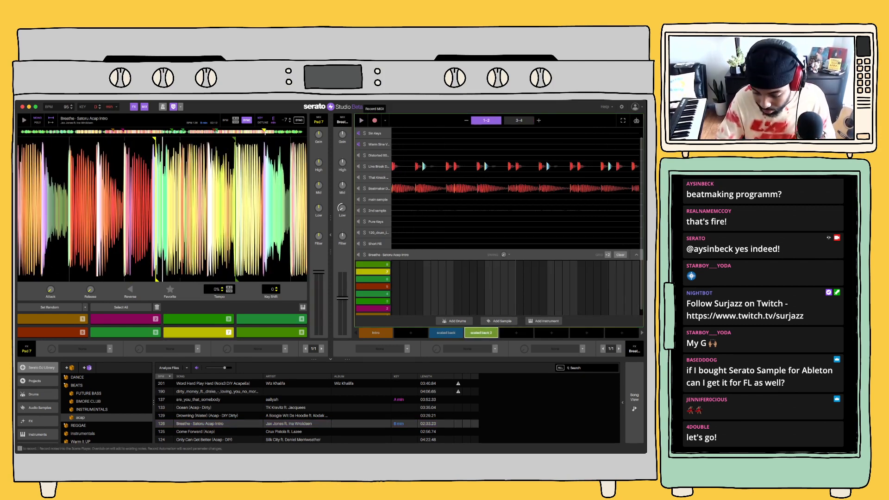
pyautogui.press('space')
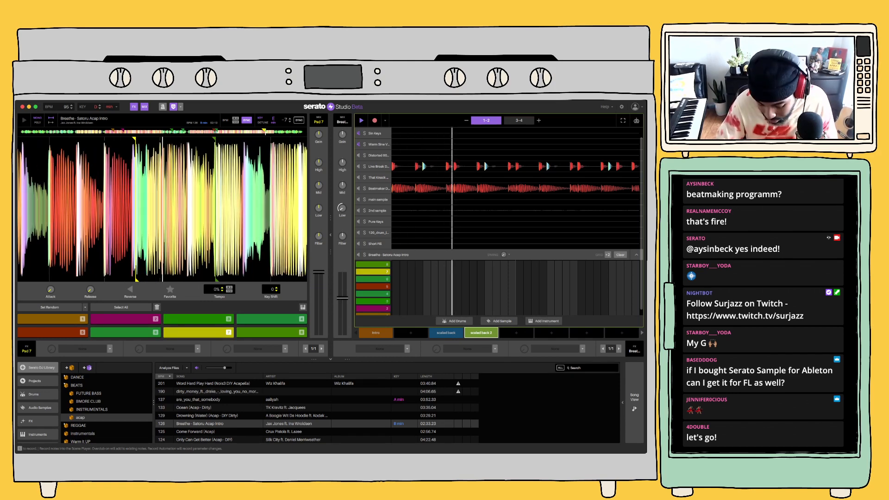
pyautogui.press('7')
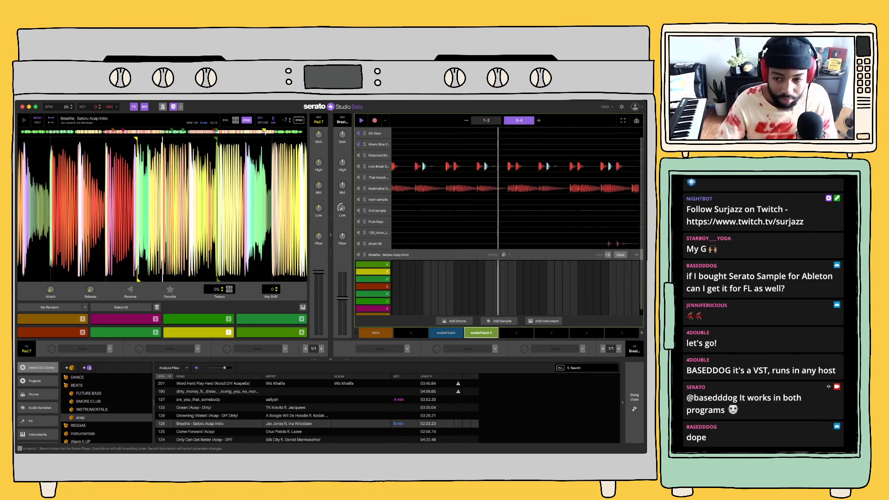
pyautogui.press('7')
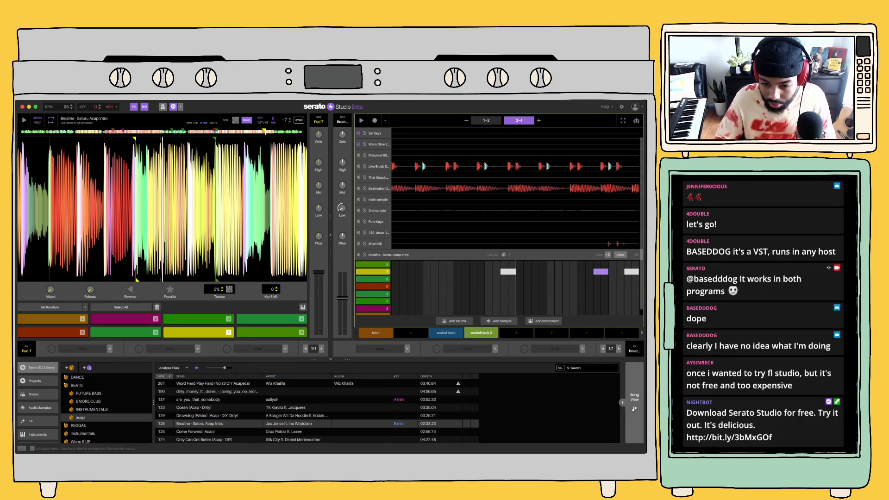
# Add the scaled back 2 scene to the song timeline after the second scaled back block and duplicate it once
pyautogui.click(634, 402)
pyautogui.click(384, 390)
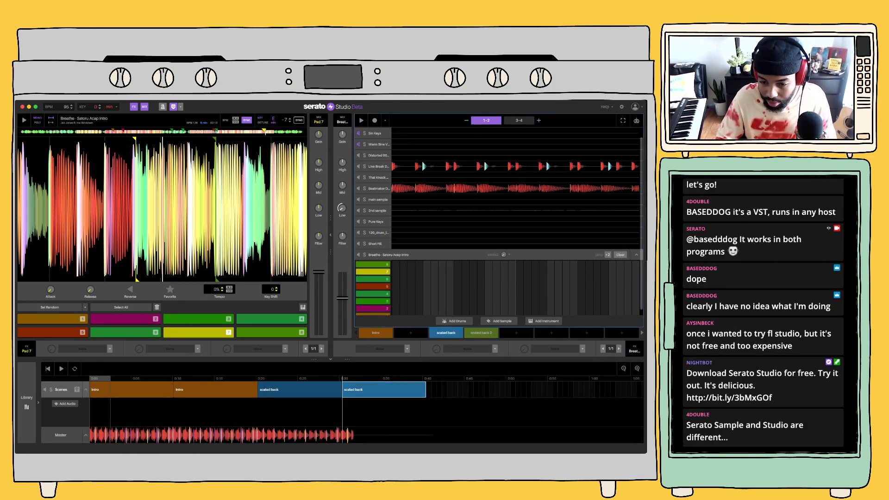
pyautogui.moveTo(481, 333); pyautogui.dragTo(468, 389)
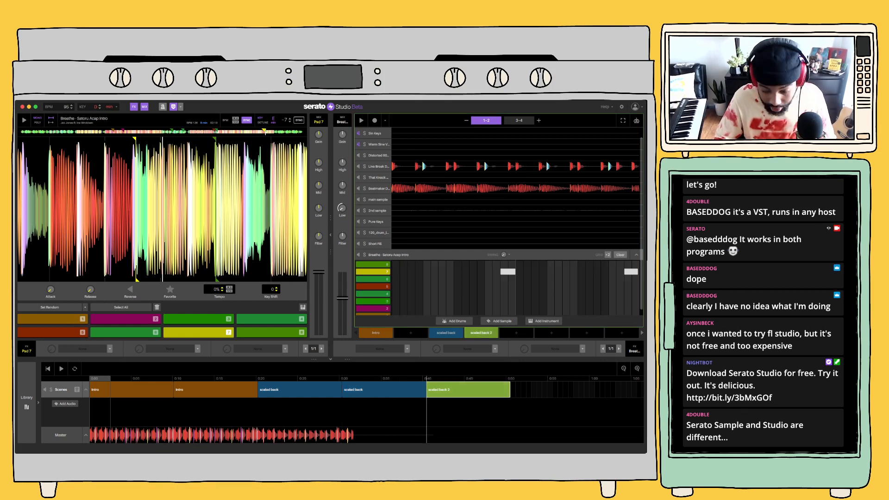
pyautogui.press('super+d')
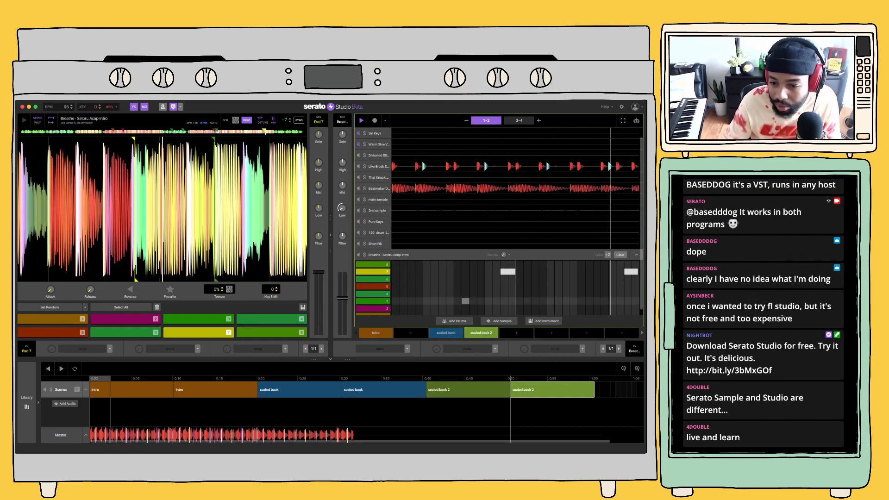
# Compare the first scaled back 2 block with the Beatmaker Drum Kit muted and unmuted, and inspect the kit's pattern
pyautogui.press('space')
pyautogui.click(467, 389)
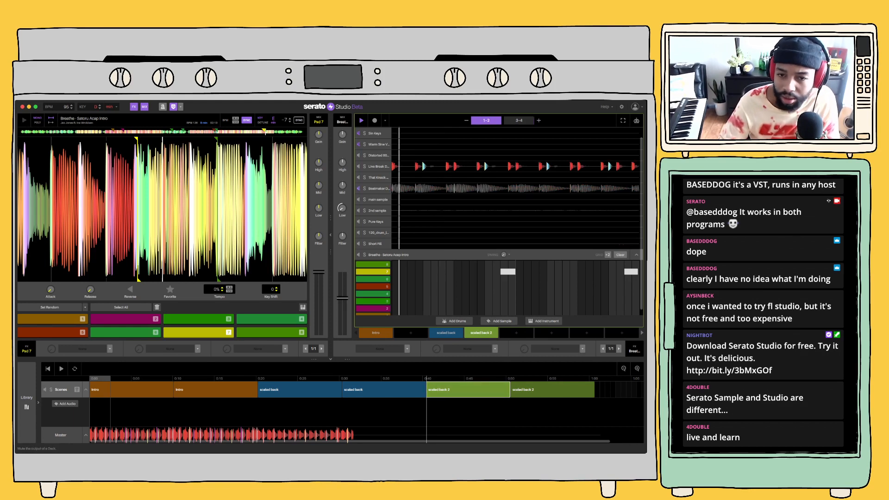
pyautogui.click(358, 188)
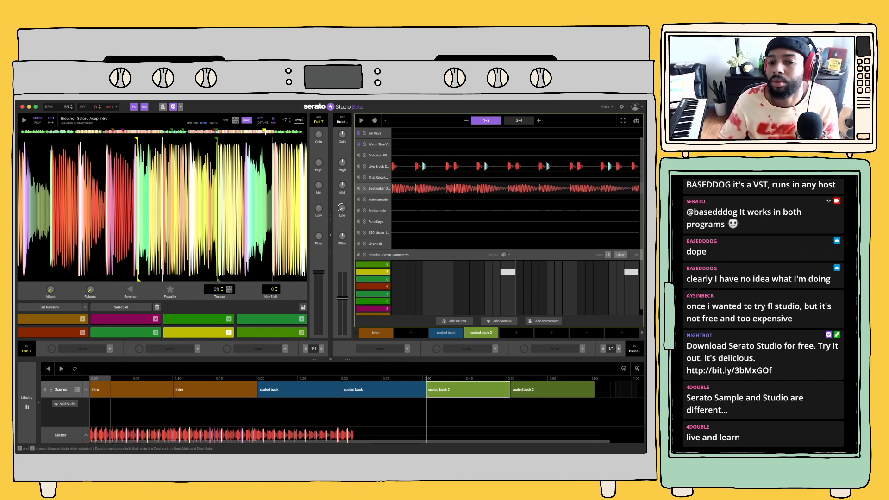
pyautogui.click(379, 189)
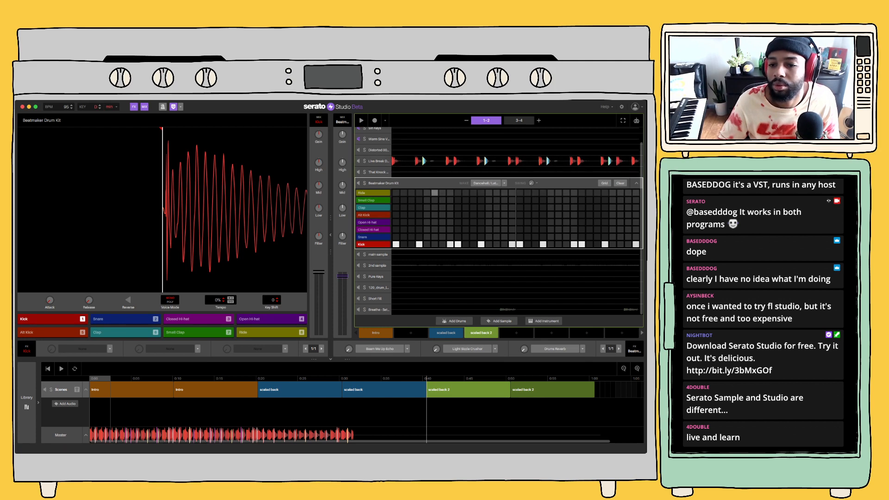
pyautogui.click(636, 183)
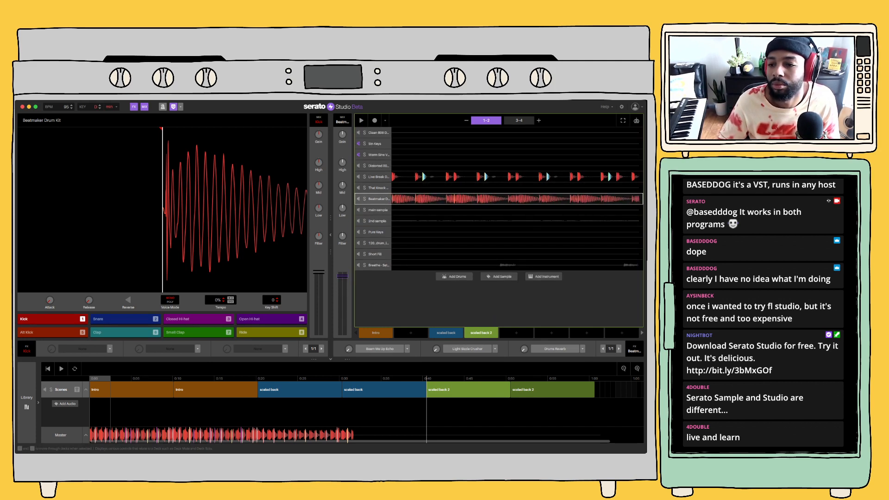
pyautogui.doubleClick(516, 198)
pyautogui.click(636, 183)
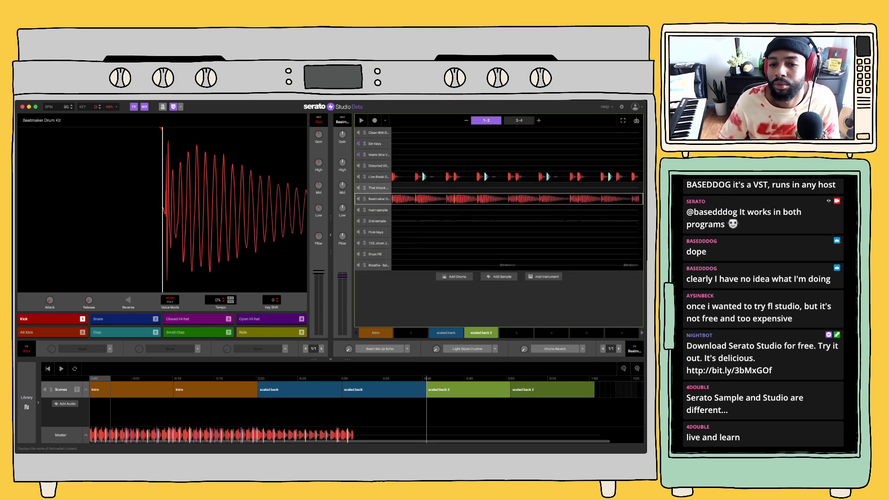
# Play the scaled back 2 scene and clear the Beatmaker Drum Kit's sequence from it
pyautogui.press('space')
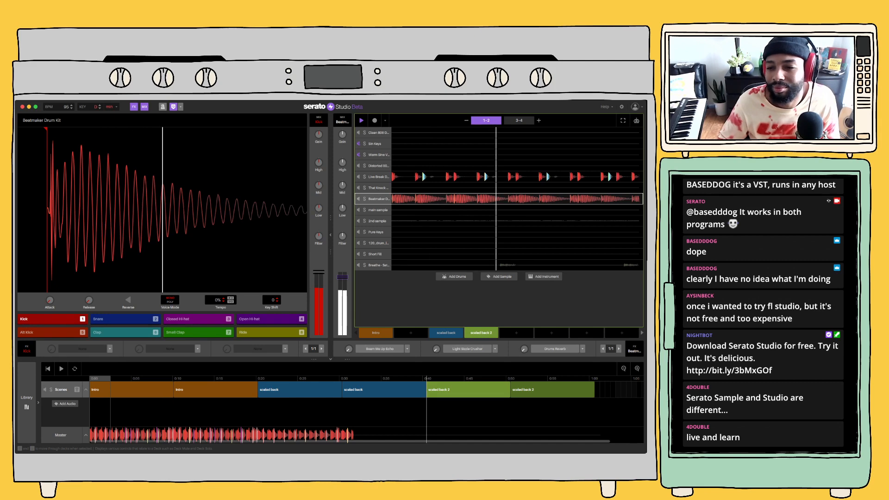
pyautogui.doubleClick(597, 199)
pyautogui.click(619, 184)
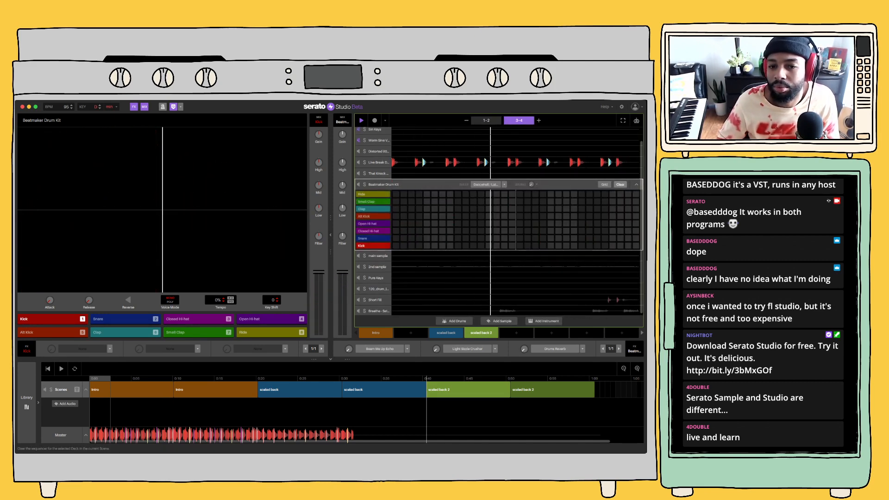
pyautogui.press('space')
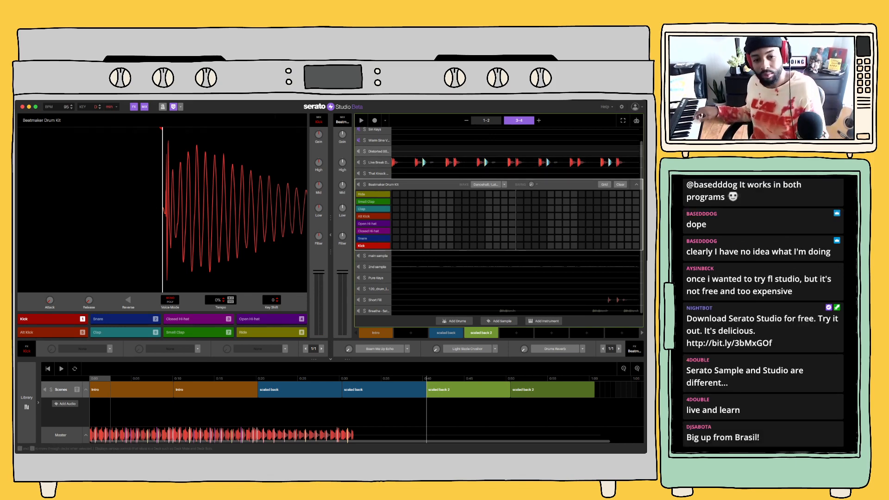
# Open the Distorted 808 Synth Bass deck and rehearse it against the scaled back 2 scene
pyautogui.click(379, 152)
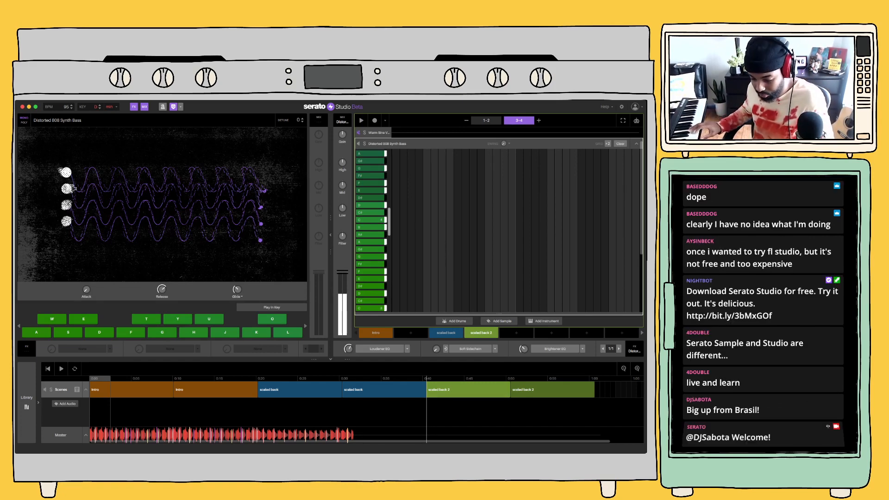
pyautogui.press('space')
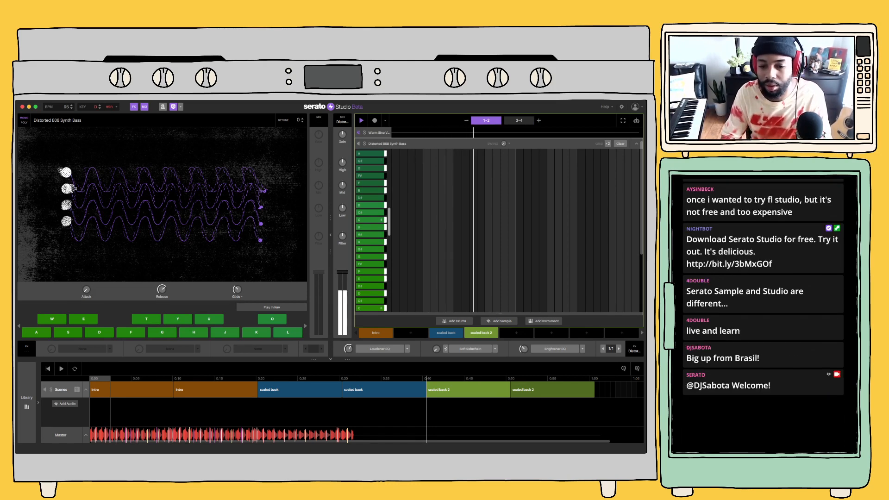
pyautogui.press('space')
# Play the song arrangement from the first Intro block into the scaled back section, ending with playback stopped
pyautogui.click(132, 389)
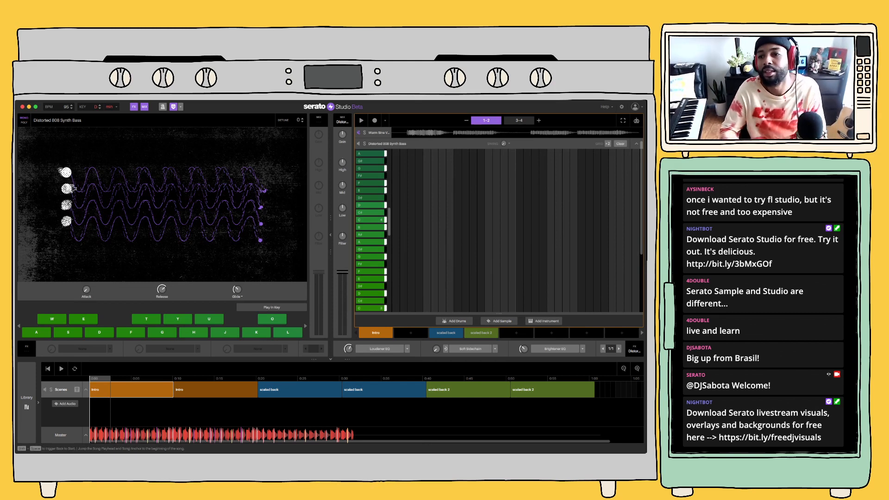
pyautogui.press('space')
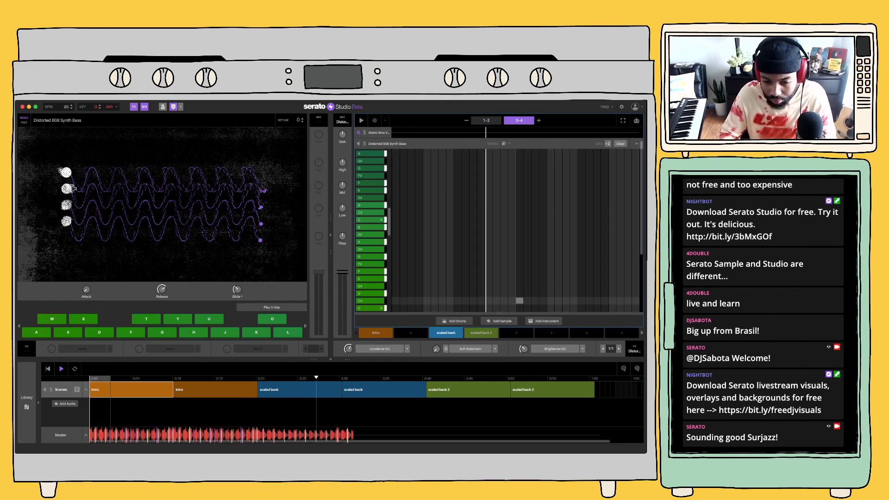
pyautogui.moveTo(468, 390)
pyautogui.mouseDown()
pyautogui.moveTo(386, 385)
pyautogui.moveTo(468, 389)
pyautogui.mouseUp()
pyautogui.press('space')
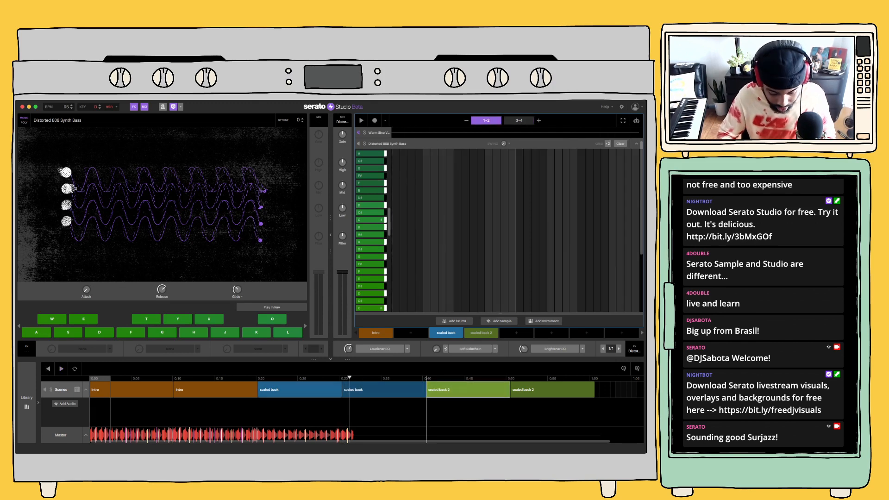
# Replace the second scaled back block in the timeline with a copy of the Intro block and play the song from the start
pyautogui.moveTo(216, 390); pyautogui.dragTo(383, 390)
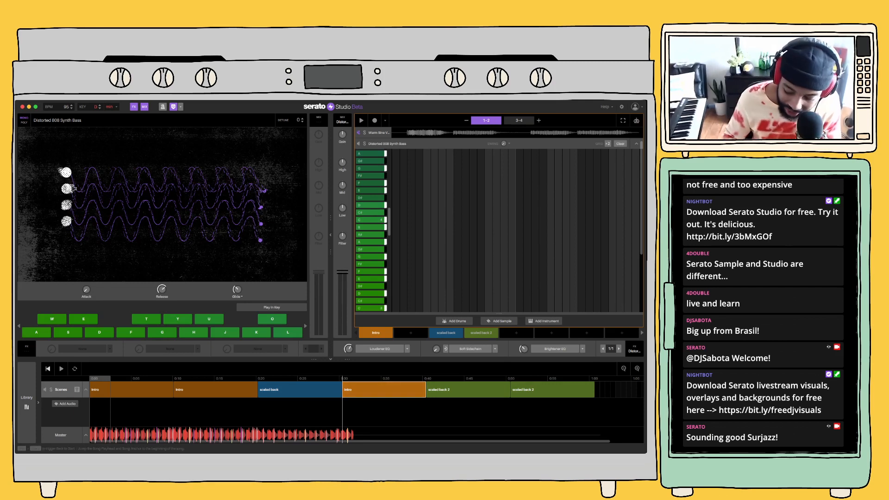
pyautogui.click(47, 369)
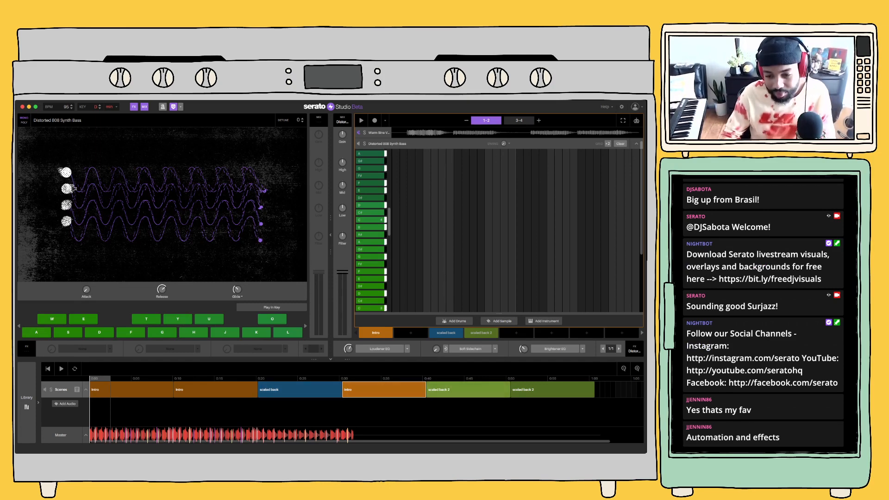
pyautogui.press('space')
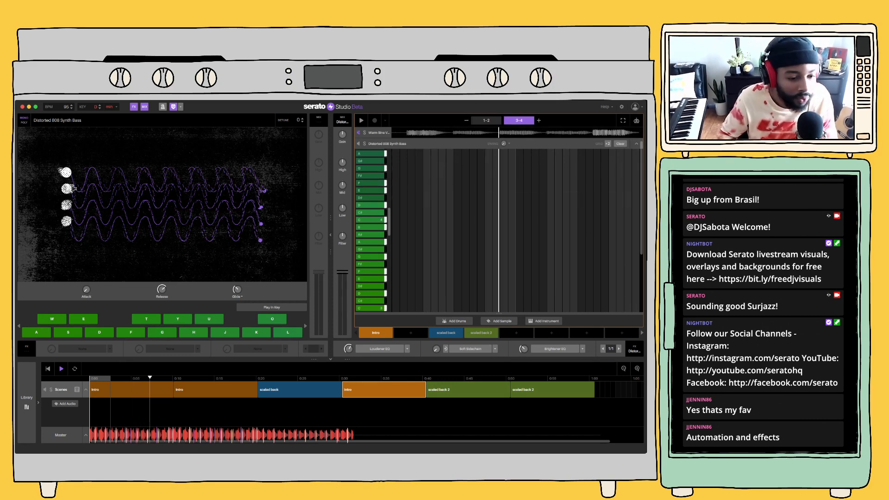
# Search the effect plugins for "clipper" and load TR5 Classic Clipper into the master channel's first effect slot in place of Brightener EQ
pyautogui.click(636, 144)
pyautogui.click(26, 403)
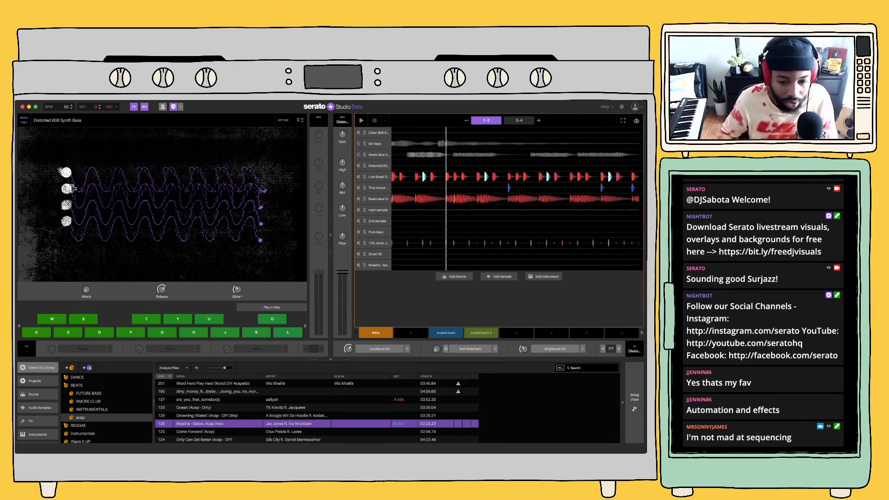
pyautogui.click(634, 398)
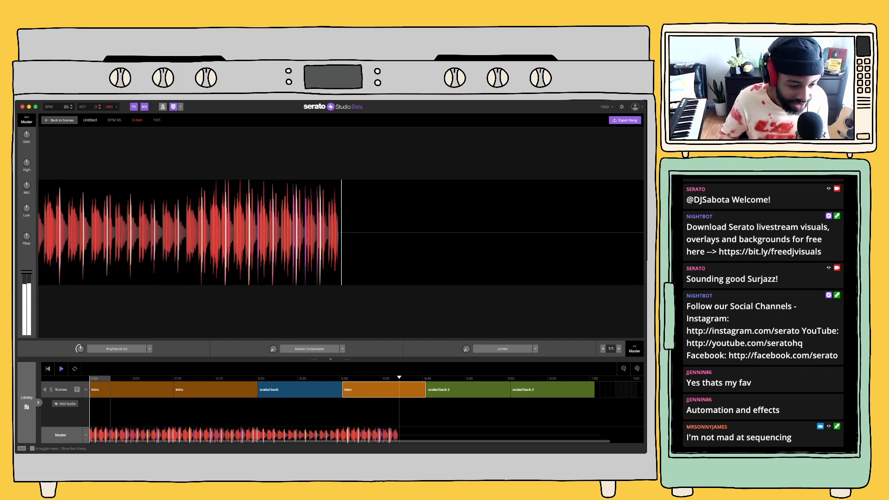
pyautogui.click(27, 405)
pyautogui.scroll(-3, 38, 421)
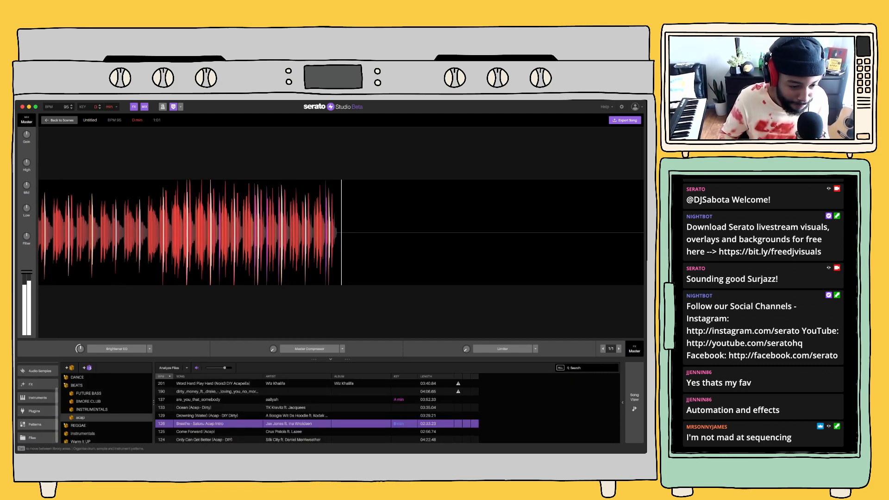
pyautogui.click(37, 424)
pyautogui.click(37, 411)
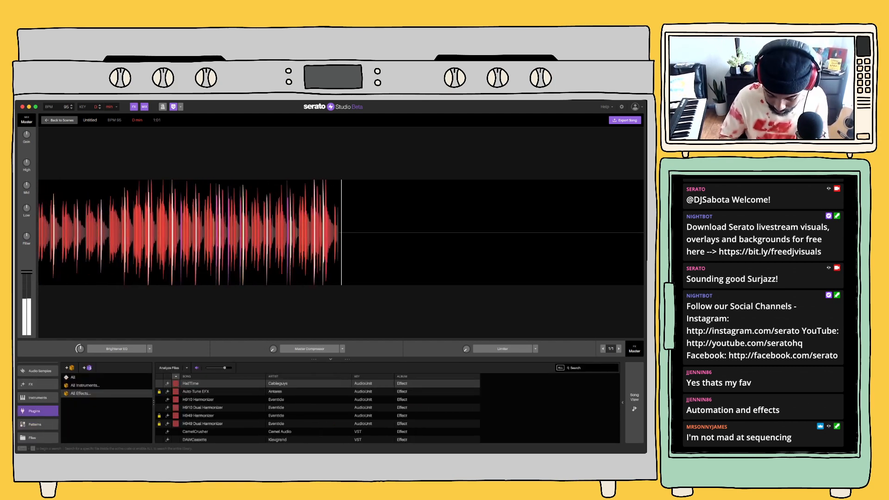
pyautogui.click(590, 368)
pyautogui.write('clipper')
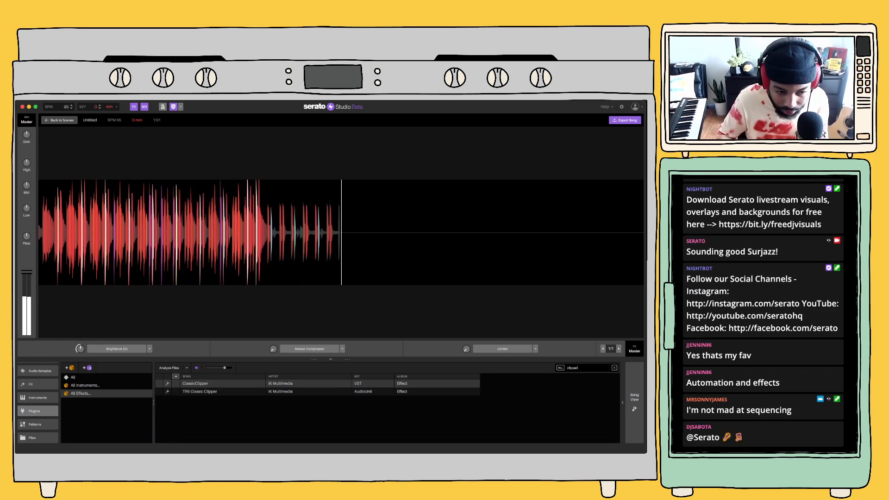
pyautogui.moveTo(199, 391); pyautogui.dragTo(134, 350)
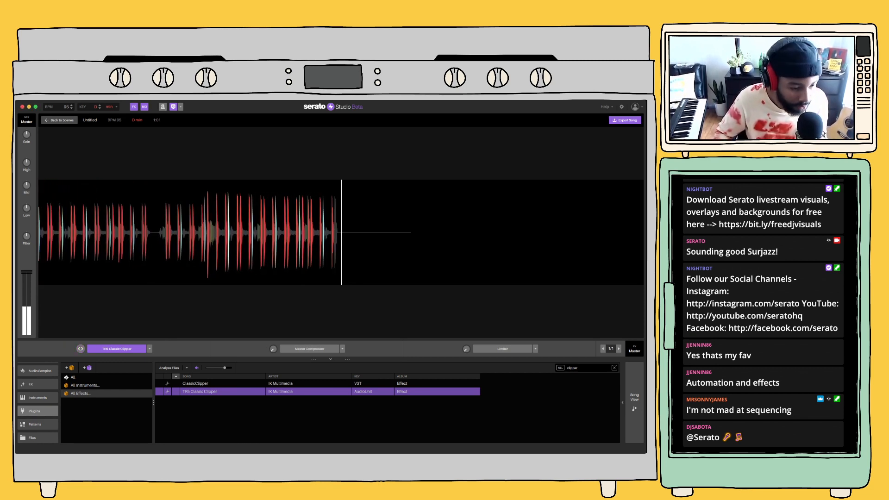
pyautogui.scroll(3, 37, 403)
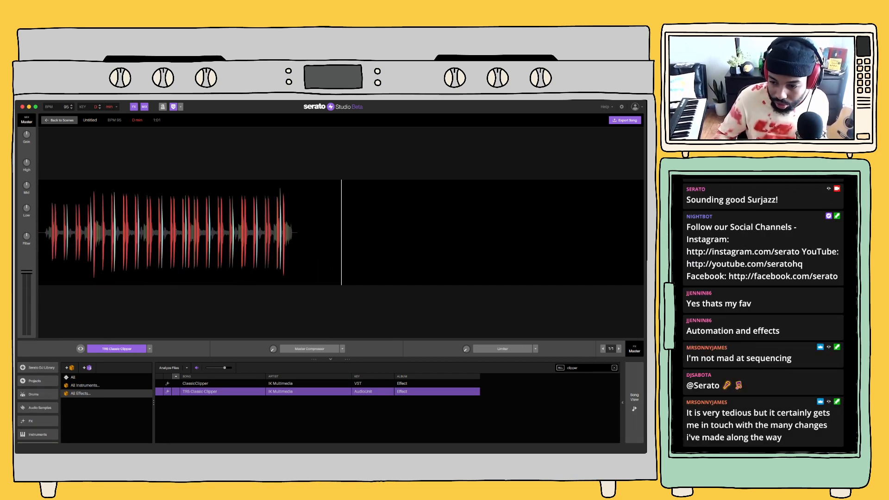
# Return to the scenes, copy the Intro scene into the empty slot beside it as Intro2, and open its Sin Keys deck
pyautogui.click(634, 401)
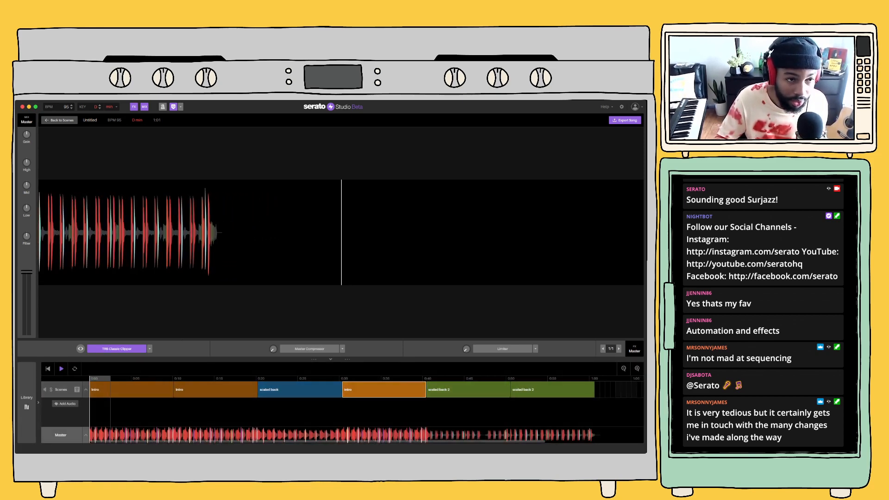
pyautogui.click(60, 120)
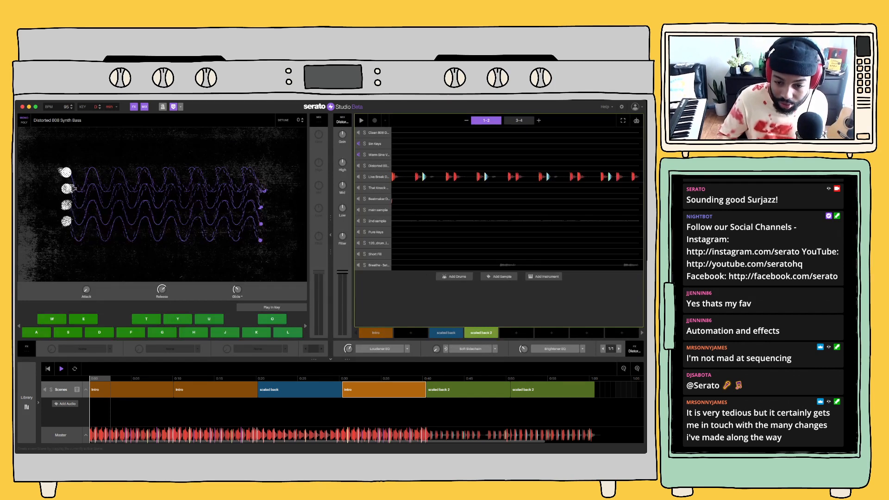
pyautogui.click(376, 333)
pyautogui.click(411, 333)
pyautogui.moveTo(410, 333); pyautogui.dragTo(411, 343)
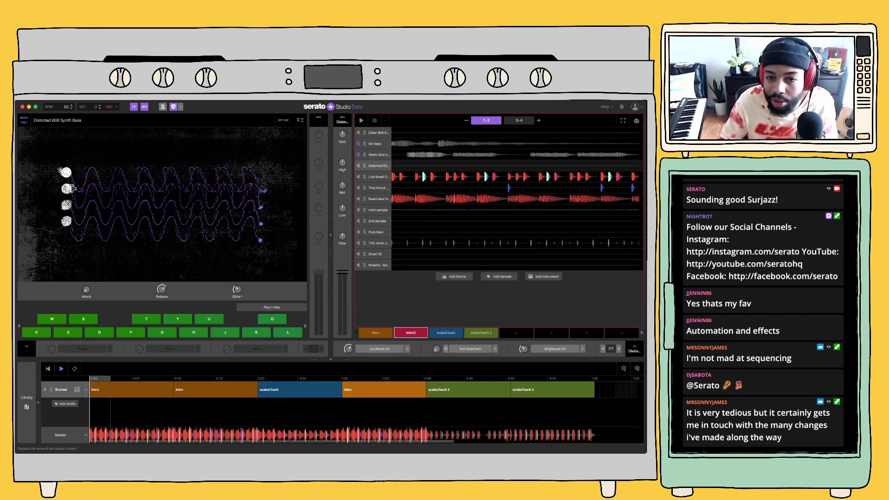
pyautogui.click(380, 144)
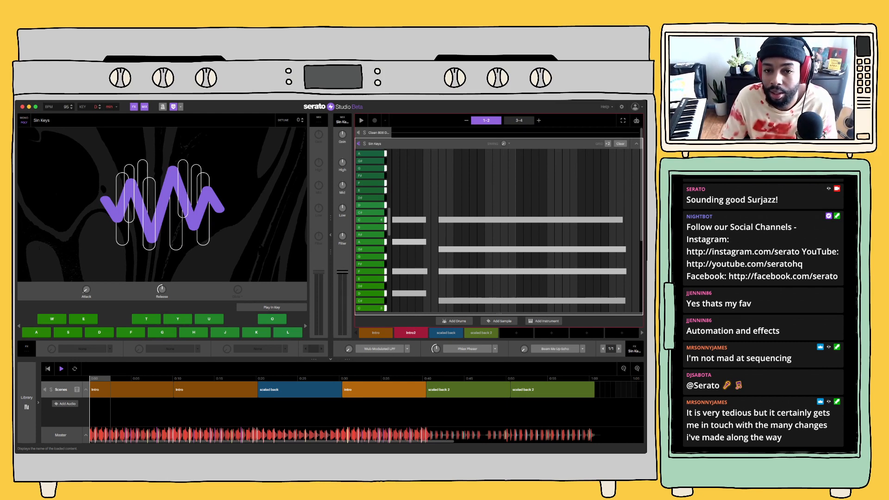
# Remove the muted Sin Keys and Warm Sine Valve Synth decks from the Intro2 scene
pyautogui.click(377, 132)
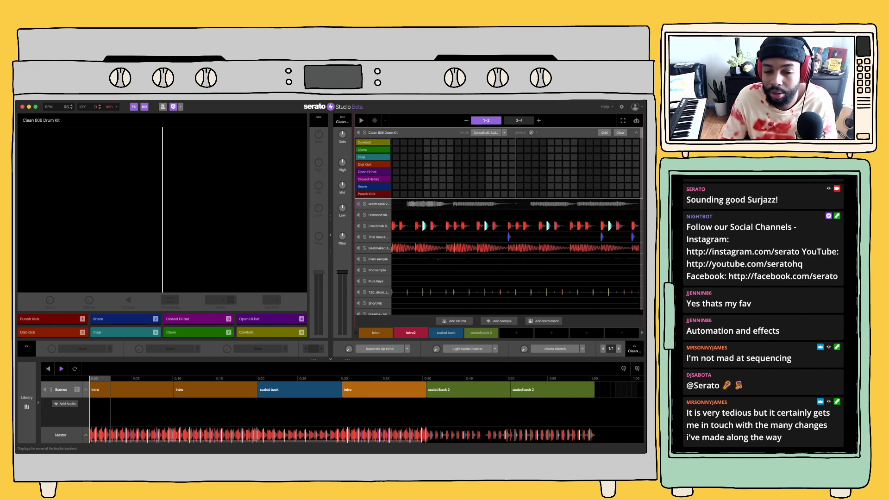
pyautogui.click(378, 204)
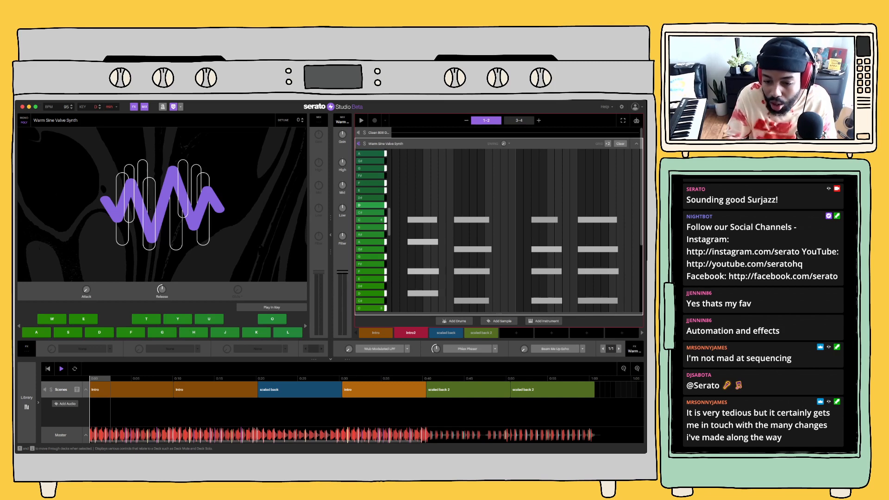
pyautogui.click(377, 132)
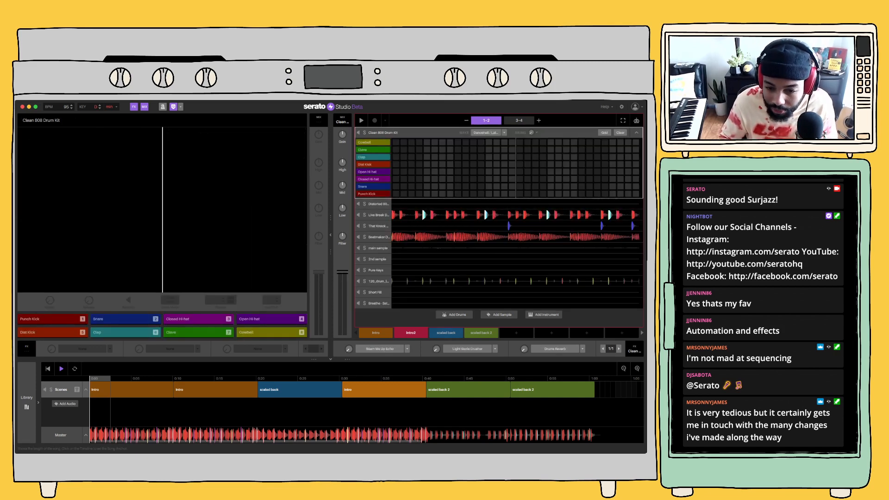
# Delete the Intro block between scaled back and scaled back 2 from the song timeline
pyautogui.click(380, 390)
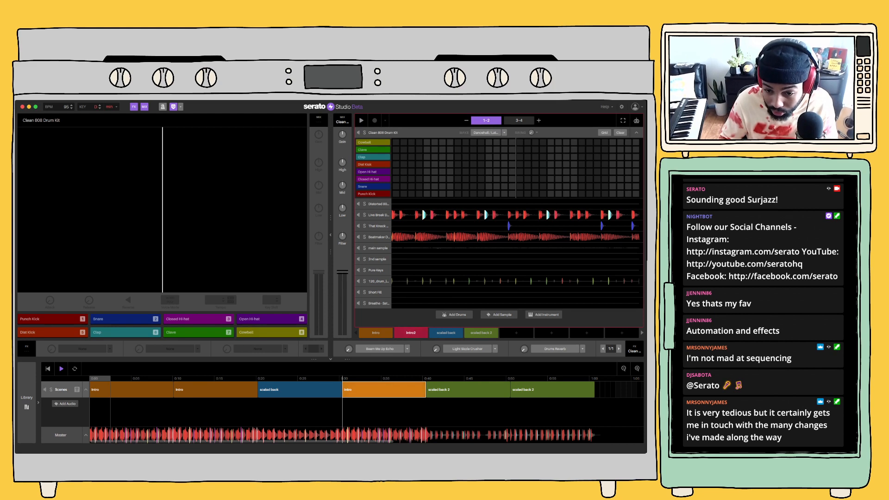
pyautogui.press('Delete')
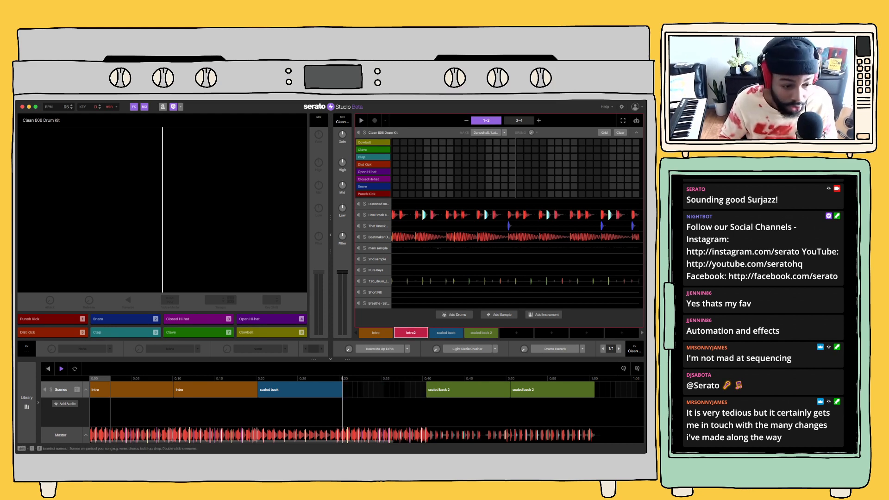
# Search the effect plugins for "dec", load Decimort 2 into the Clean 808 Drum Kit's first effect slot, and return to the song timeline
pyautogui.click(26, 401)
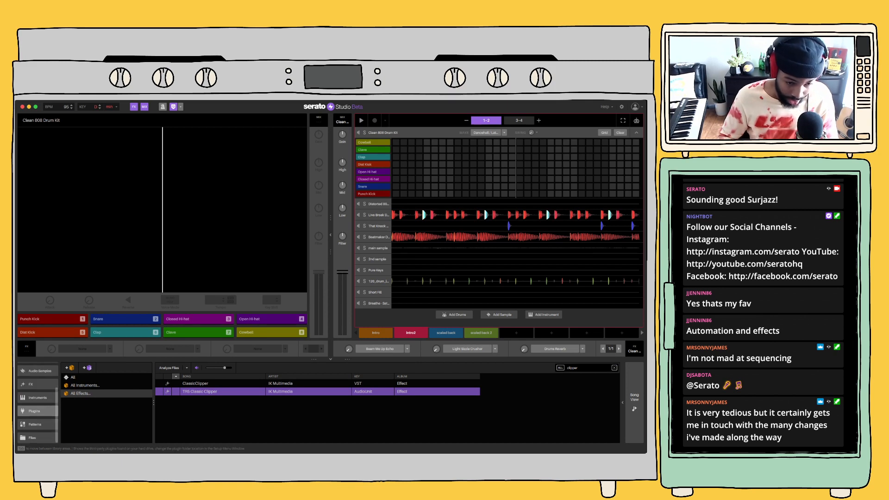
pyautogui.click(37, 411)
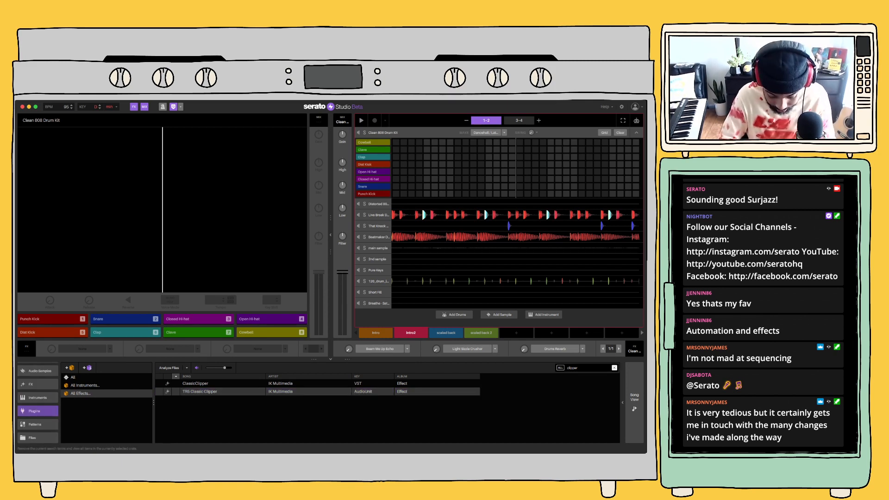
pyautogui.click(614, 368)
pyautogui.write('dec')
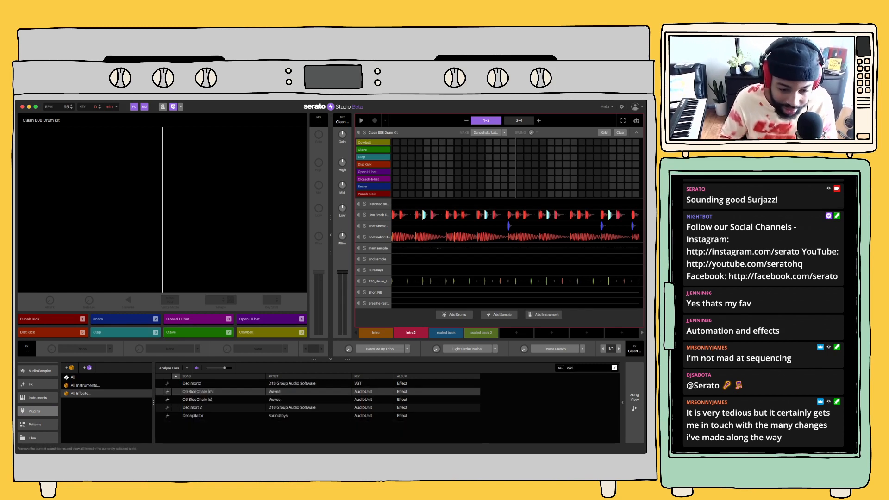
pyautogui.click(222, 407)
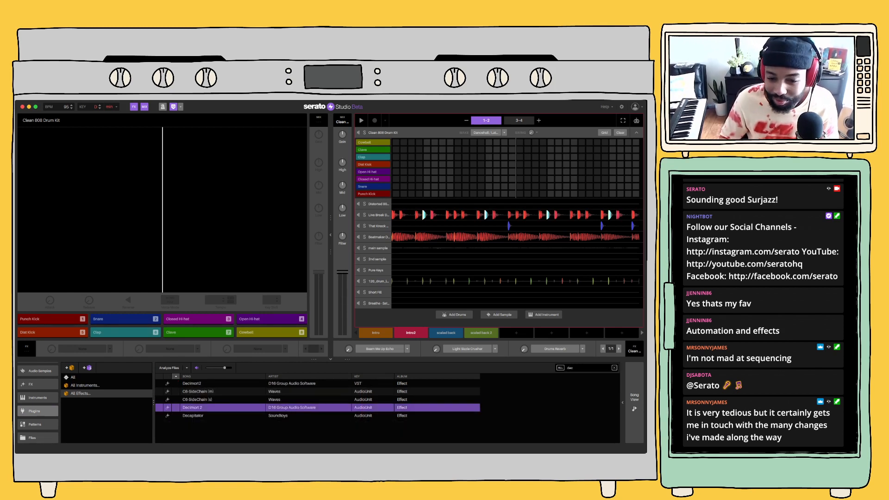
pyautogui.moveTo(222, 408); pyautogui.dragTo(389, 348)
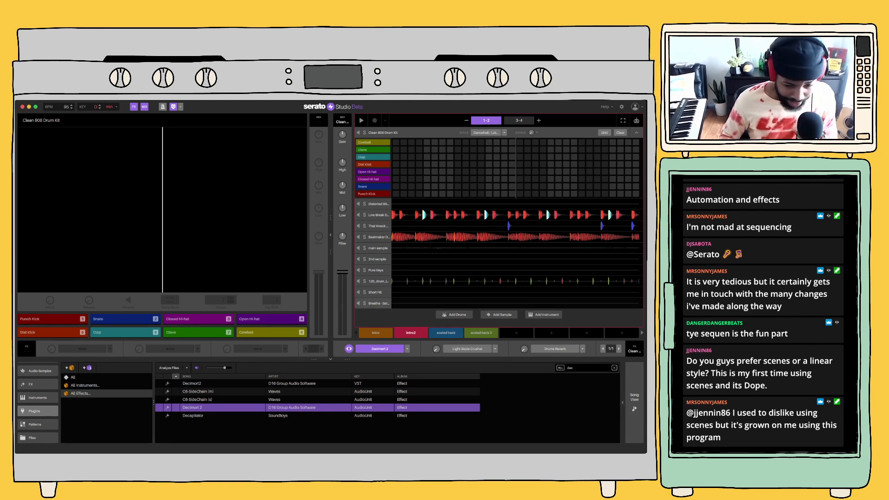
pyautogui.click(635, 401)
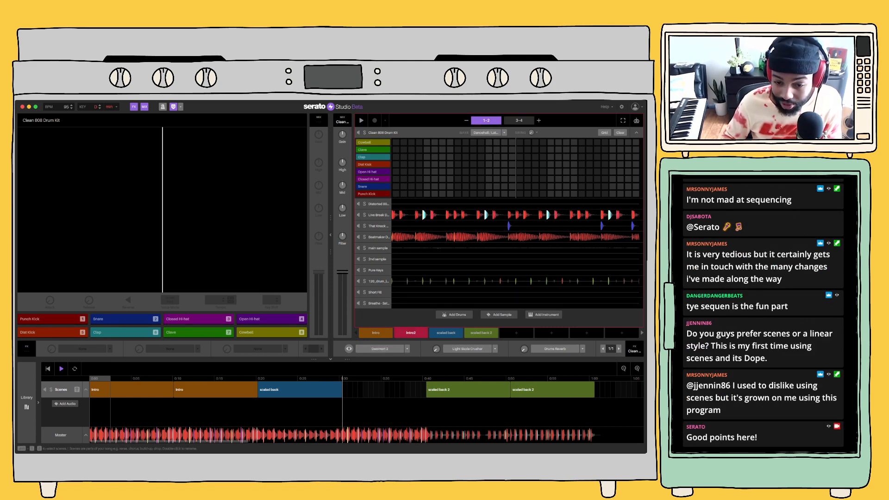
# Turn on Decimort 2, open its plugin window, and play the song and the Intro2 scene to hear it
pyautogui.click(380, 349)
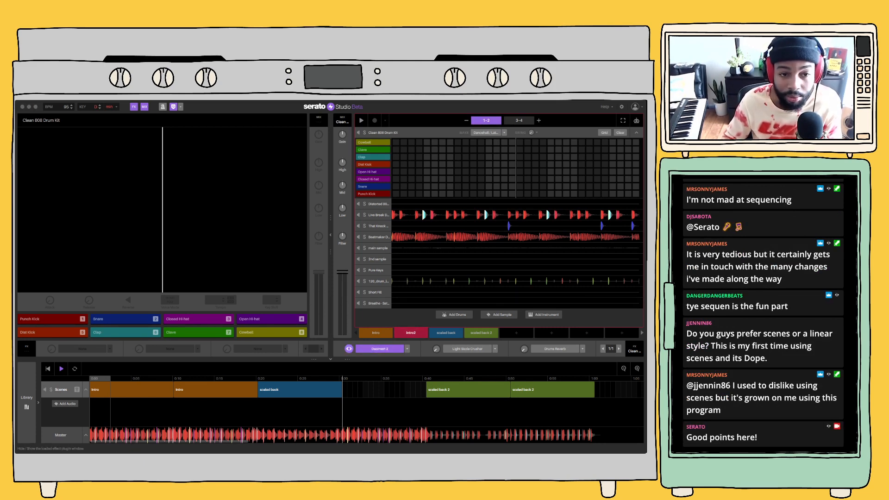
pyautogui.click(349, 348)
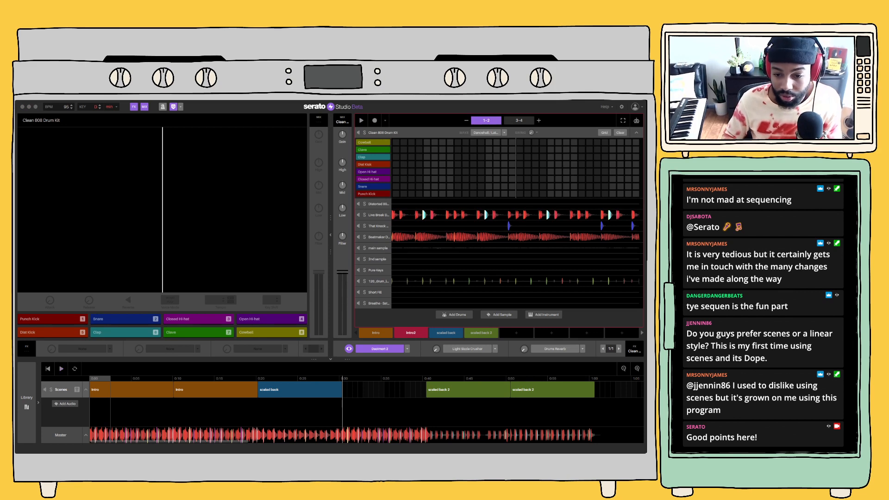
pyautogui.press('space')
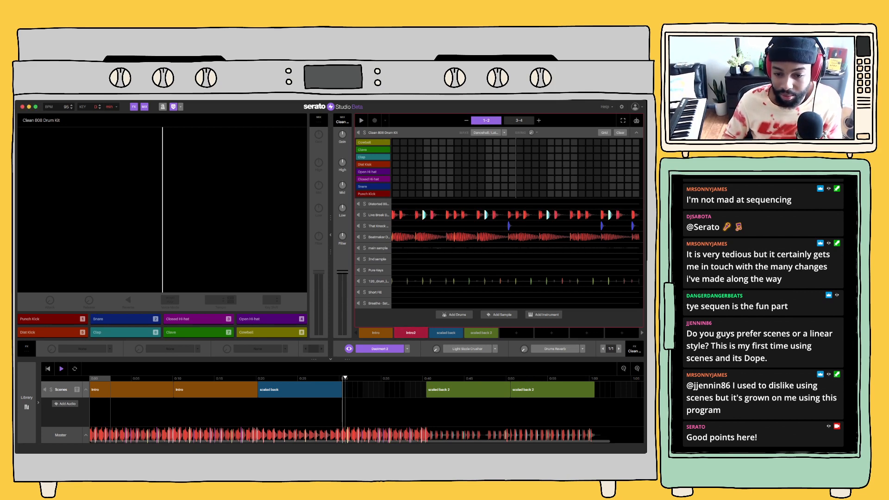
pyautogui.click(411, 333)
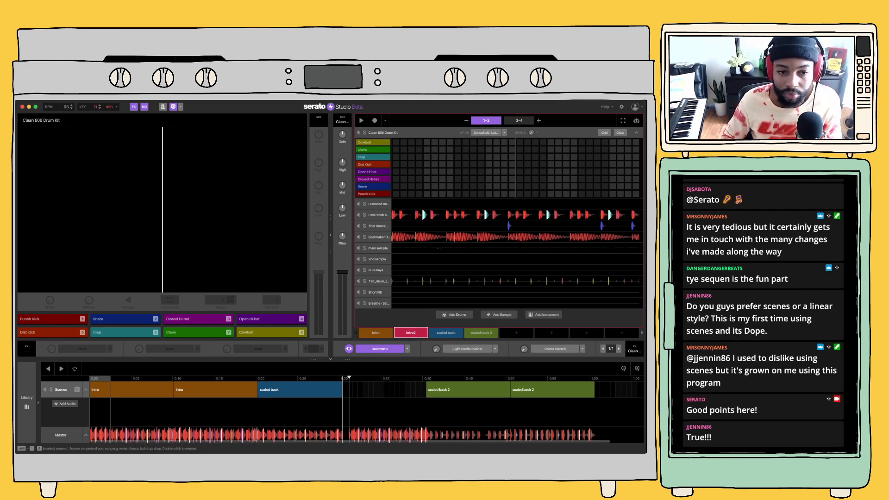
pyautogui.press('space')
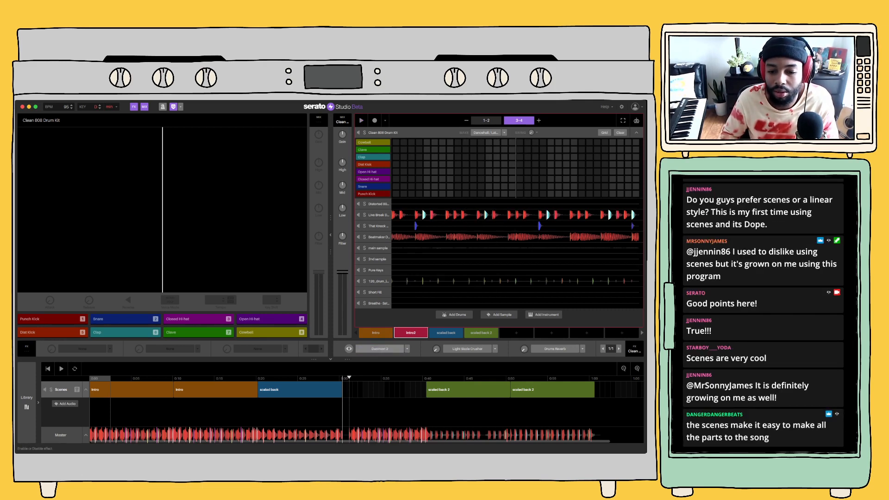
# Turn Decimort 2 back on, open its controls, and compare playback of the Intro2 and Intro scenes
pyautogui.click(407, 349)
pyautogui.click(379, 348)
pyautogui.click(349, 348)
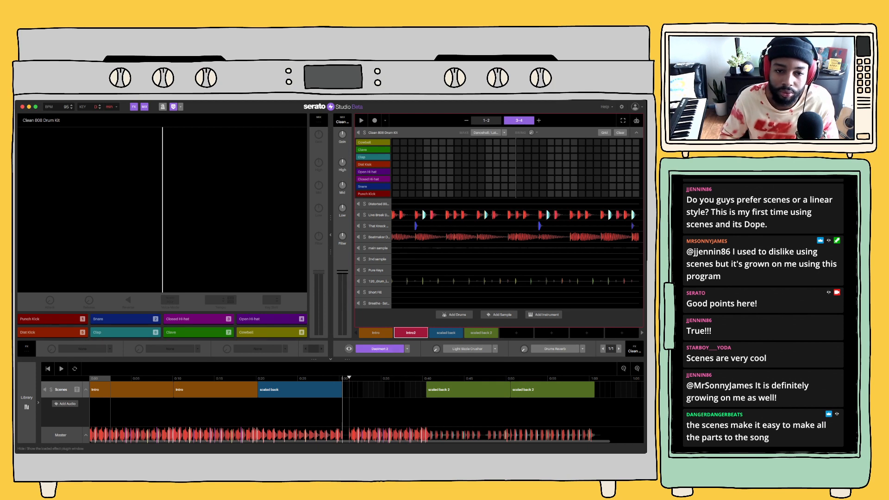
pyautogui.press('space')
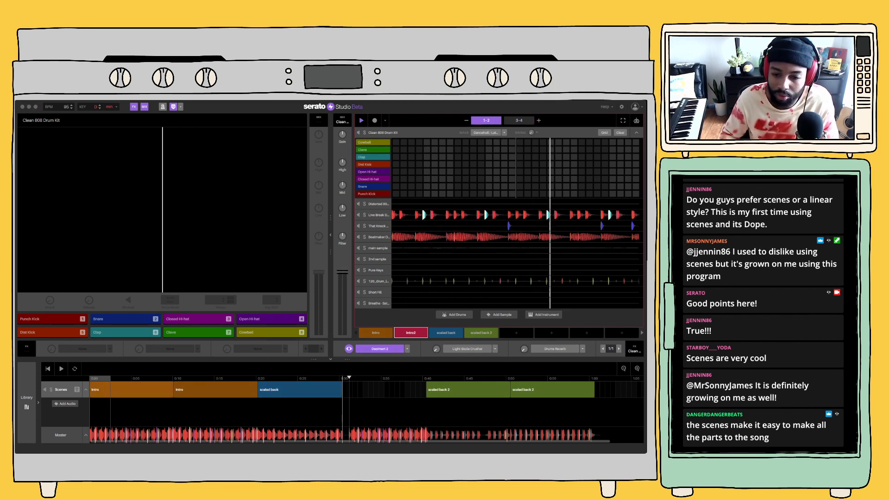
pyautogui.click(376, 333)
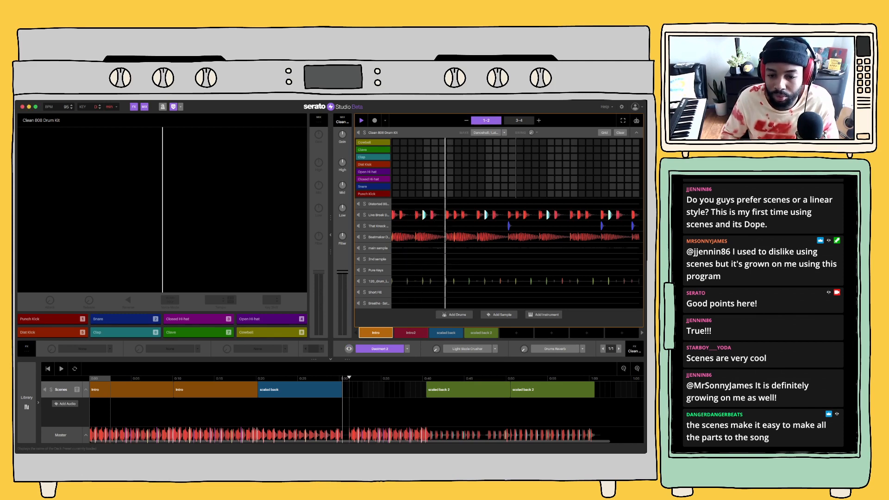
pyautogui.click(349, 349)
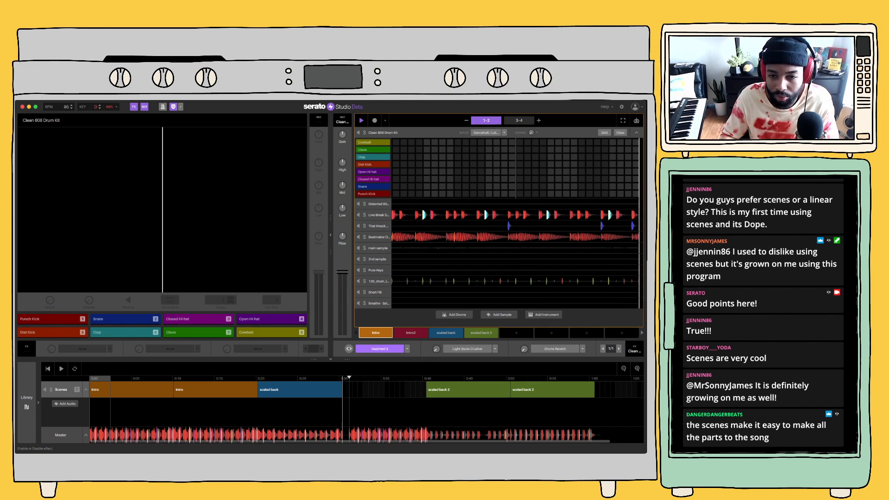
pyautogui.click(411, 333)
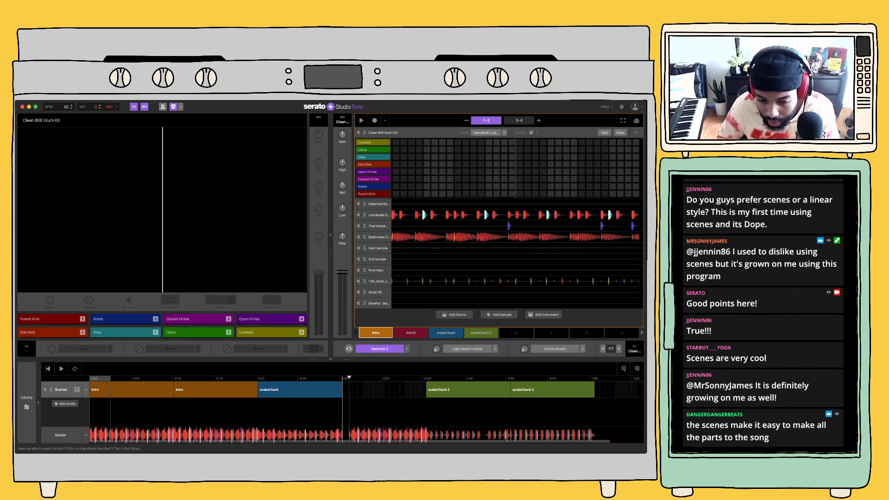
# Replace Decimort 2 with a phaser in the Clean 808 Drum Kit's first effect slot and audition it in the Intro scene
pyautogui.click(407, 348)
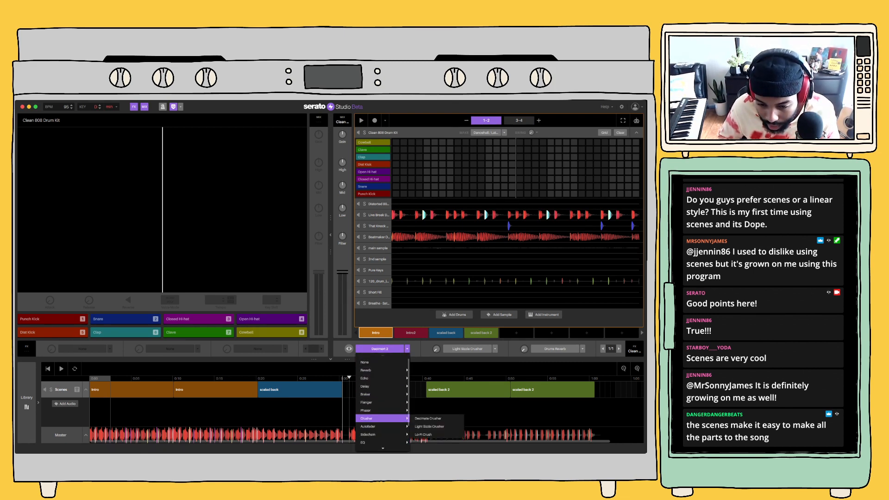
pyautogui.moveTo(389, 410)
pyautogui.click(437, 410)
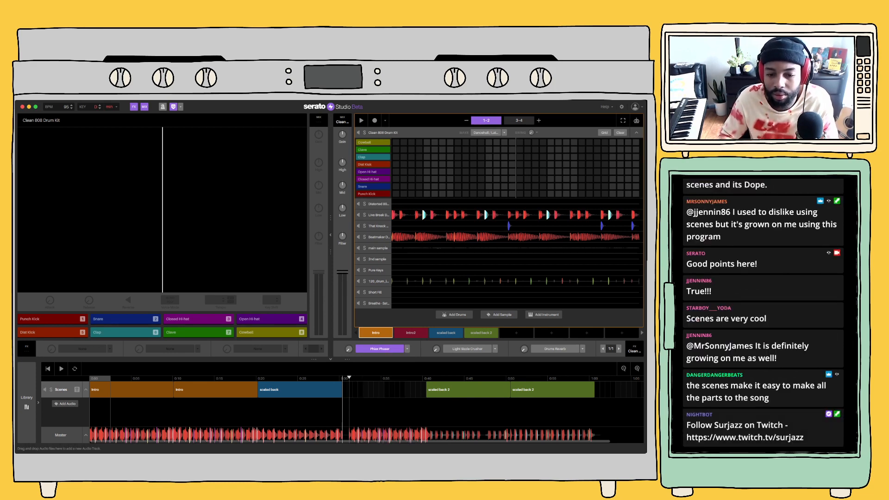
pyautogui.press('space')
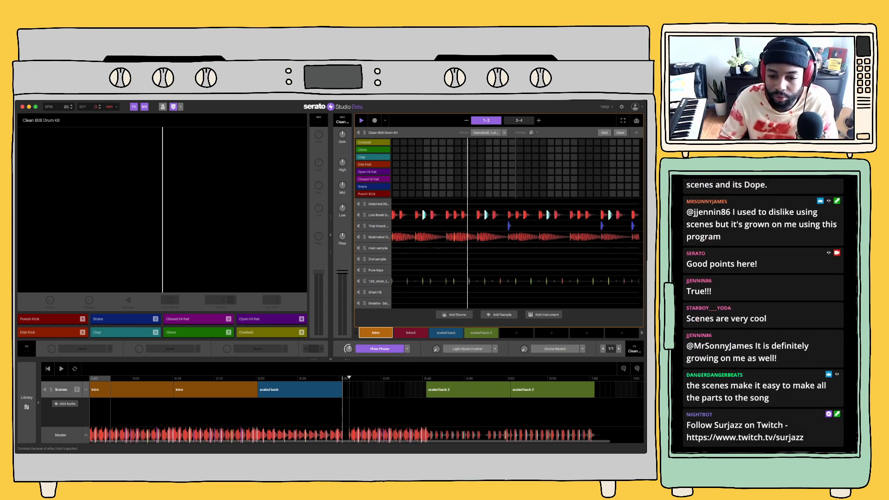
pyautogui.press('space')
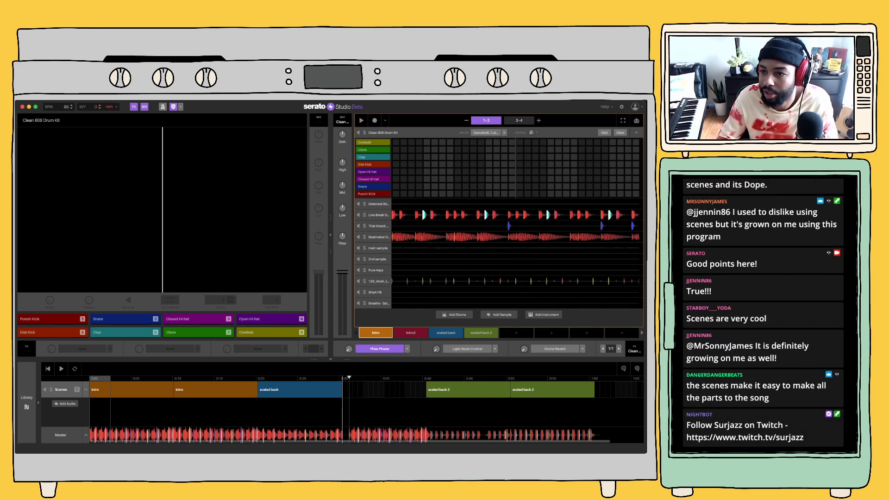
# Show the automation view and switch off the phaser on the Clean 808 Drum Kit deck
pyautogui.click(636, 120)
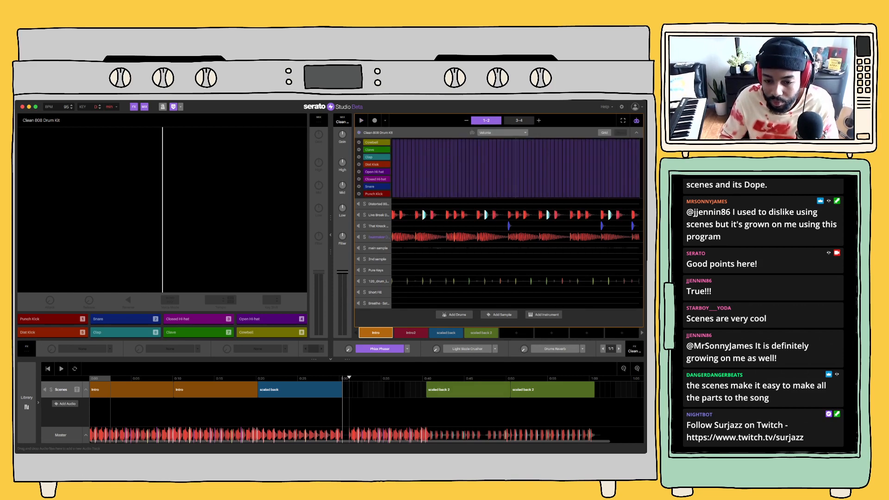
pyautogui.click(407, 349)
pyautogui.click(386, 348)
pyautogui.click(385, 349)
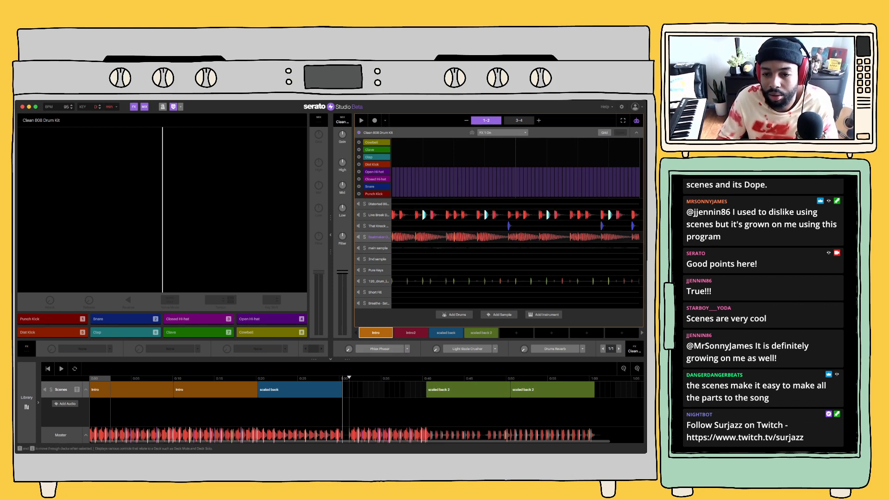
# Check the Beatmaker Drum Kit's volume automation in Intro and Intro2, leave the automation view, and collapse the deck
pyautogui.click(378, 237)
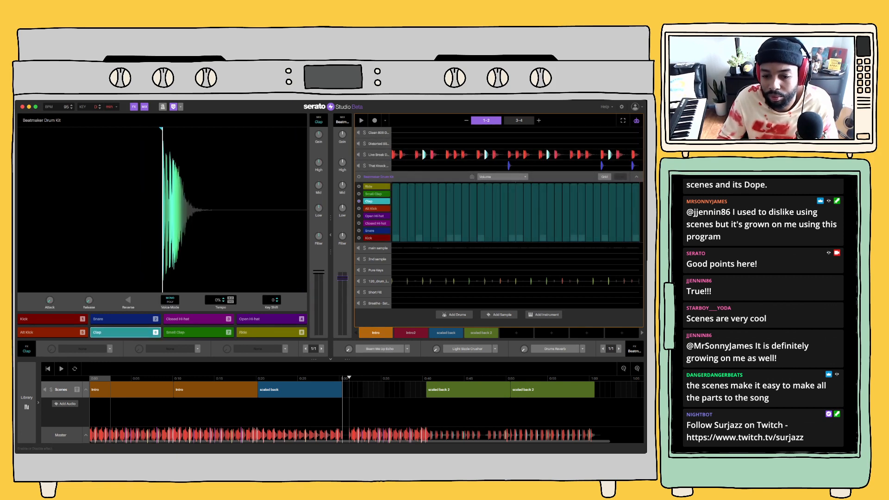
pyautogui.click(411, 332)
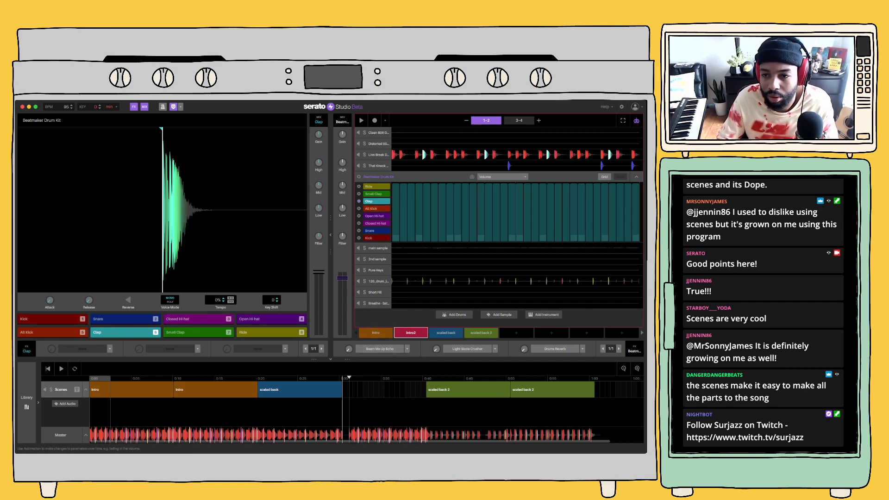
pyautogui.click(636, 120)
pyautogui.click(636, 177)
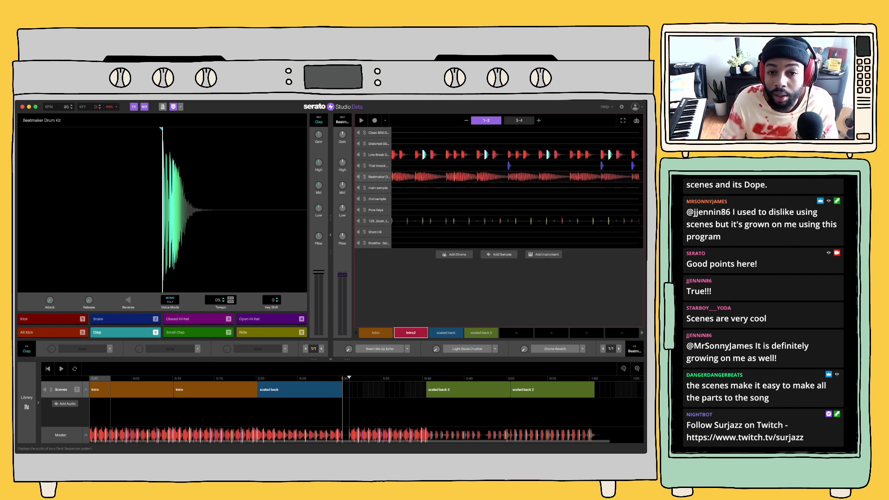
# Audition Intro2 with the Live Break Drum Kit muted and place the Intro2 scene in the timeline gap after scaled back
pyautogui.click(358, 154)
pyautogui.press('space')
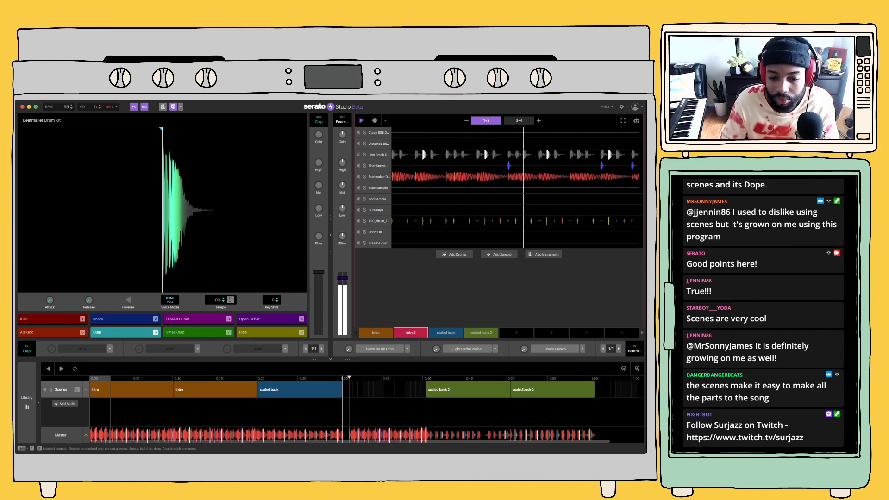
pyautogui.moveTo(410, 333); pyautogui.dragTo(345, 389)
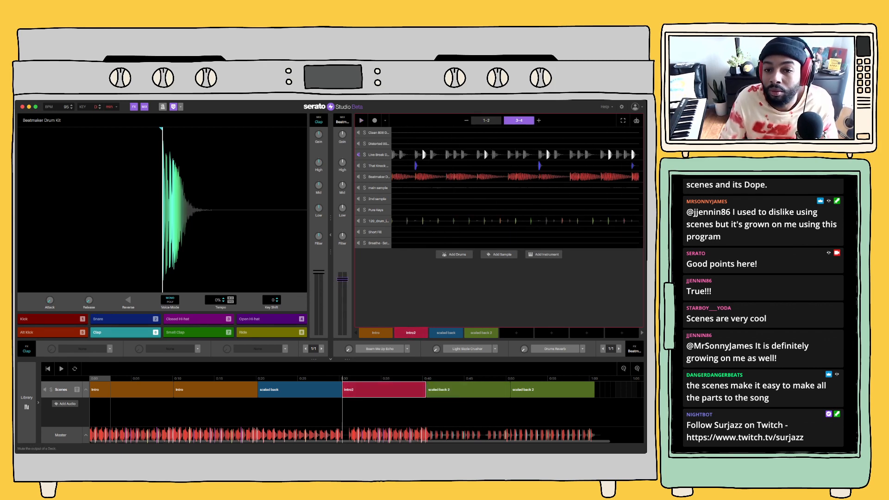
# Unmute the Live Break Drum Kit in Intro2, clear its pattern, and collapse the deck
pyautogui.click(359, 155)
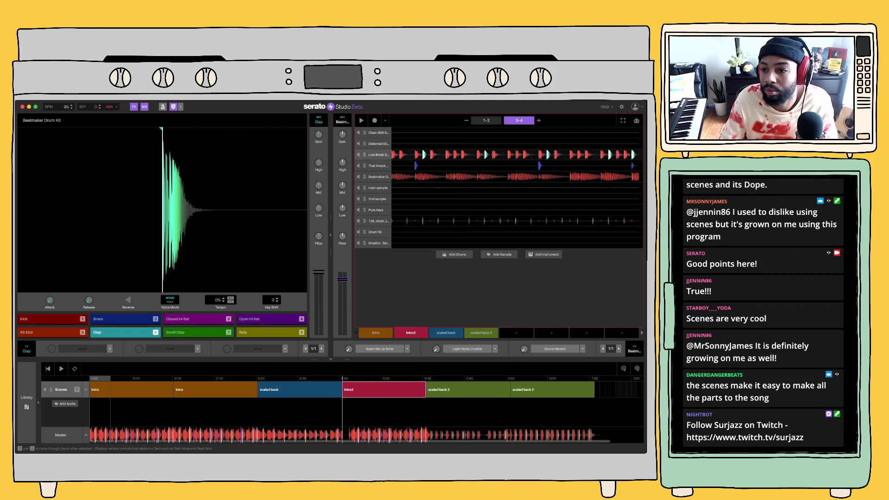
pyautogui.doubleClick(378, 155)
pyautogui.click(620, 154)
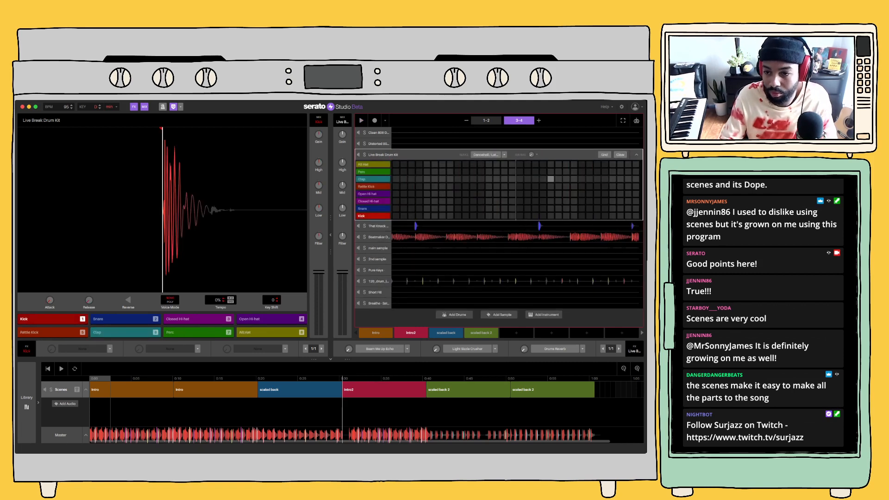
pyautogui.click(637, 155)
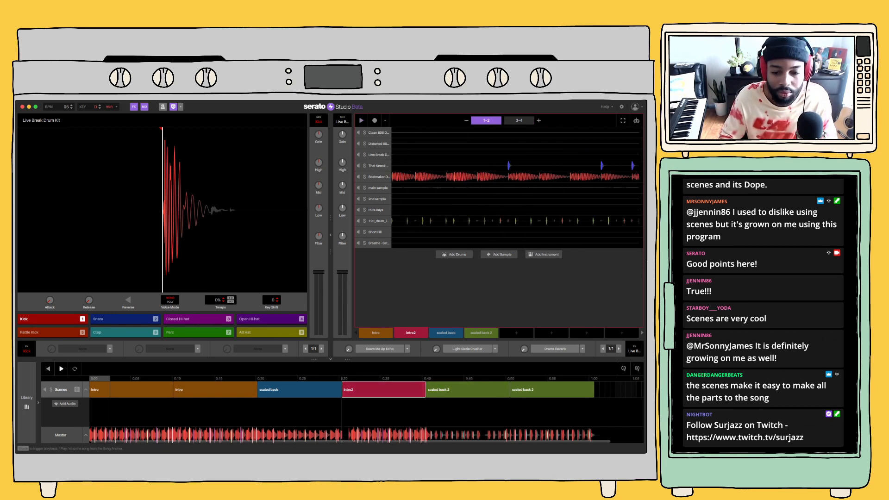
# While the song plays, adjust the filter and lower the channel volume of the Breathe - Satoru Acap Intro deck
pyautogui.click(61, 368)
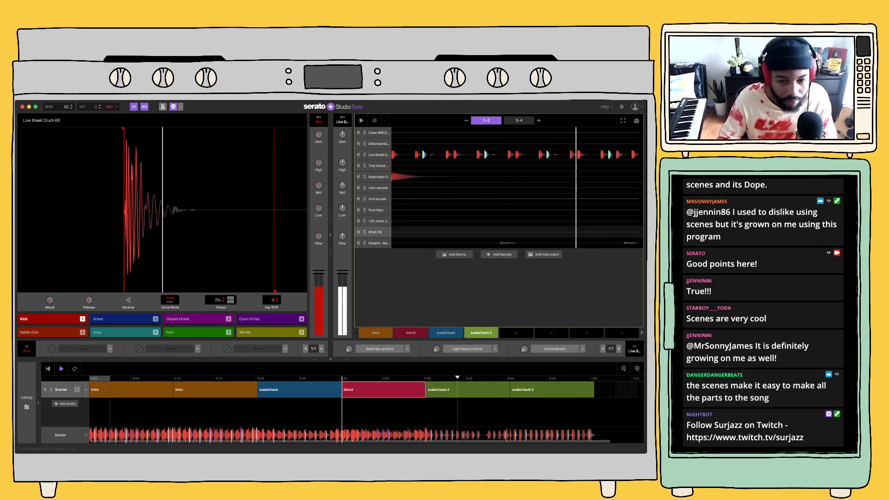
pyautogui.click(378, 243)
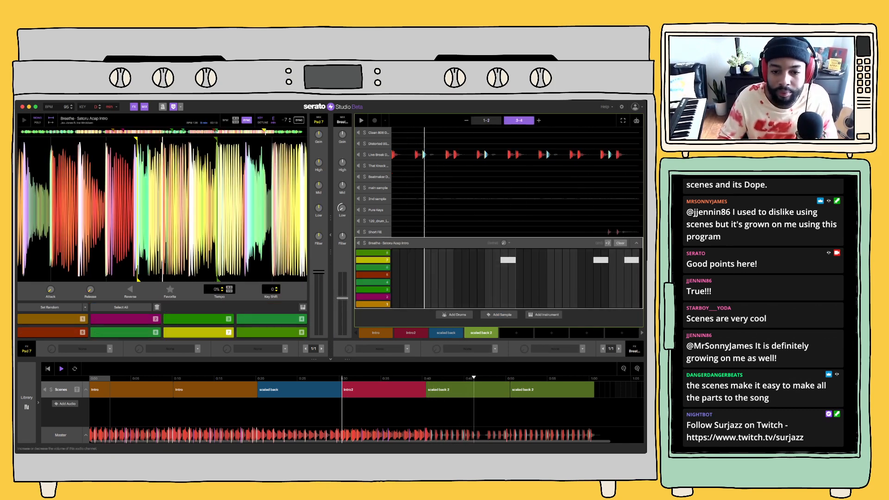
pyautogui.moveTo(342, 236); pyautogui.dragTo(343, 239)
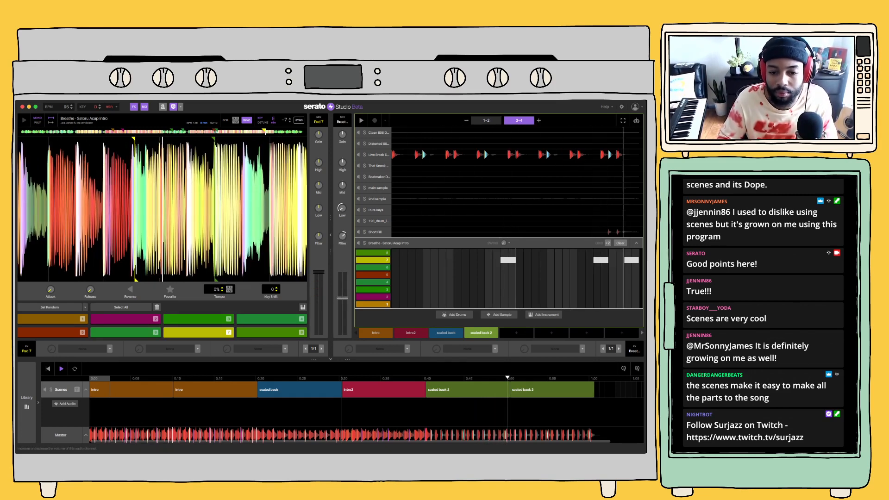
pyautogui.moveTo(343, 299); pyautogui.dragTo(342, 308)
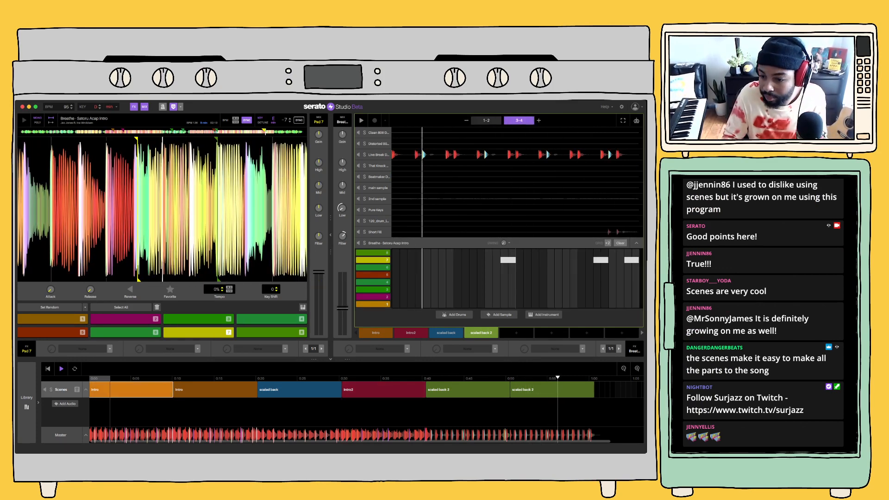
# Copy the Intro block to the end of the timeline and briefly play the song from the first scaled back 2 block
pyautogui.moveTo(100, 390); pyautogui.dragTo(635, 394)
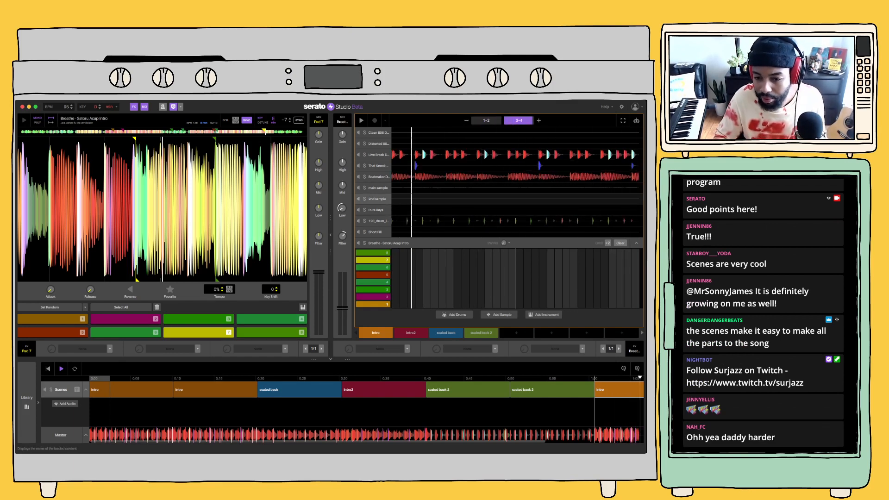
pyautogui.press('space')
pyautogui.click(468, 390)
pyautogui.press('space')
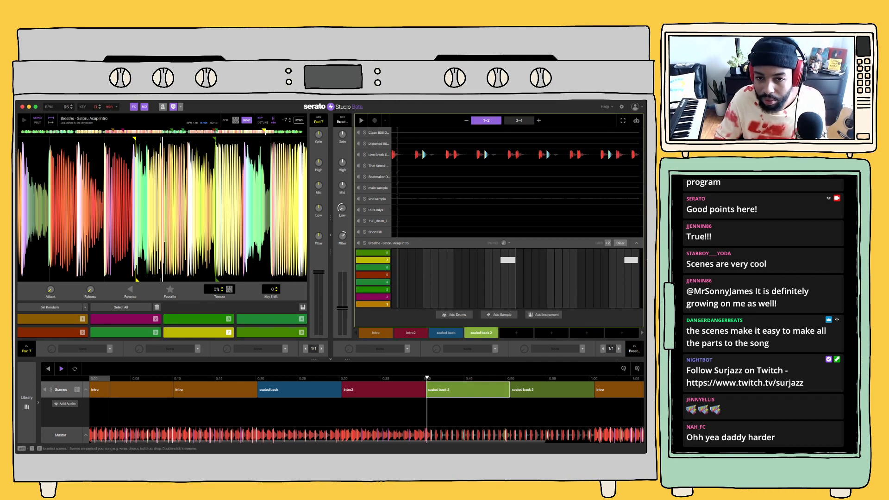
pyautogui.press('space')
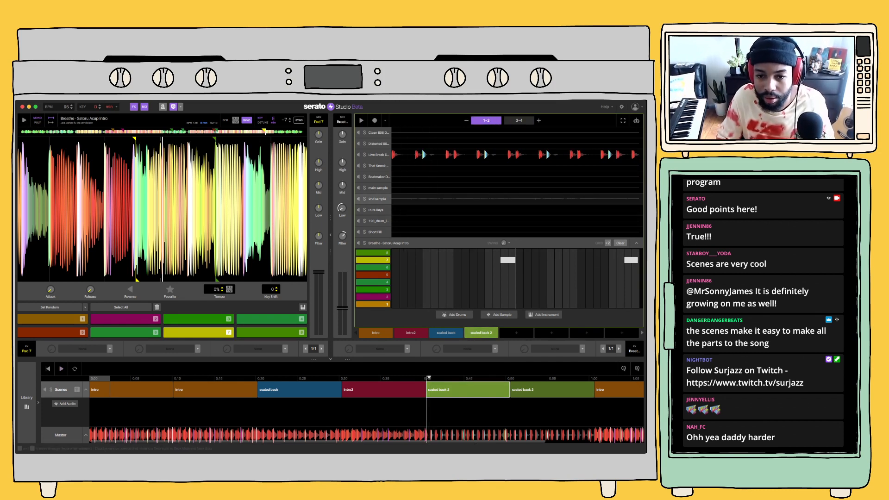
# Enable the HalfTime effect on the 2nd sample deck and audition the Intro, Intro2, scaled back and scaled back 2 scenes
pyautogui.click(378, 199)
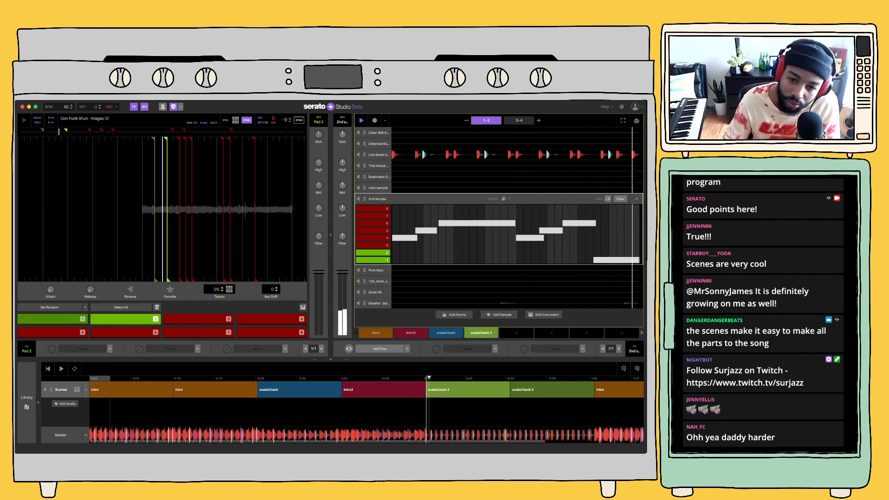
pyautogui.click(380, 349)
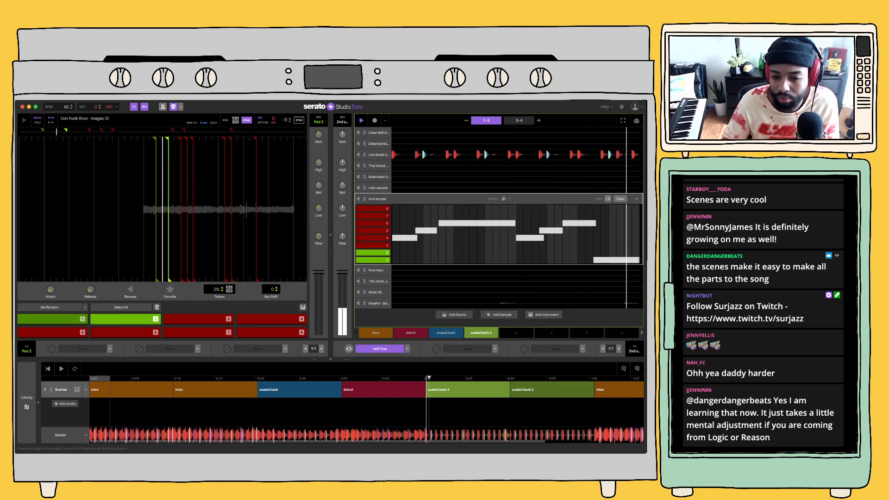
pyautogui.click(375, 333)
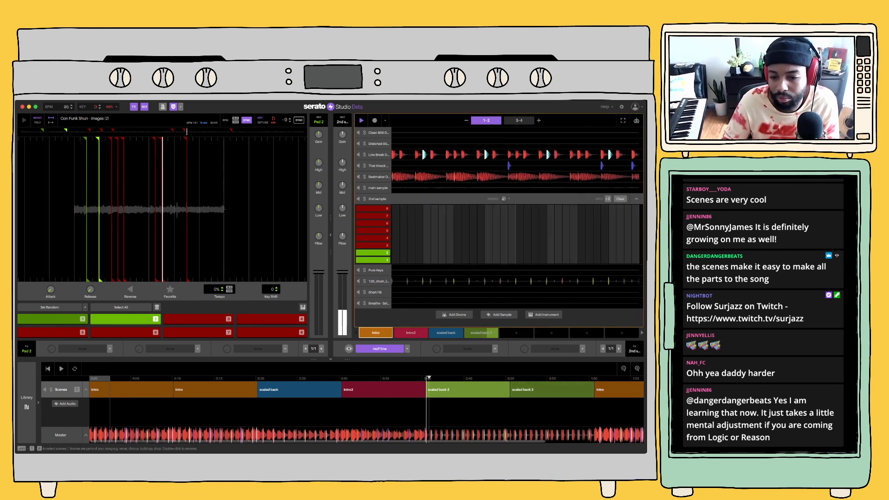
pyautogui.click(411, 332)
pyautogui.click(446, 332)
pyautogui.click(481, 332)
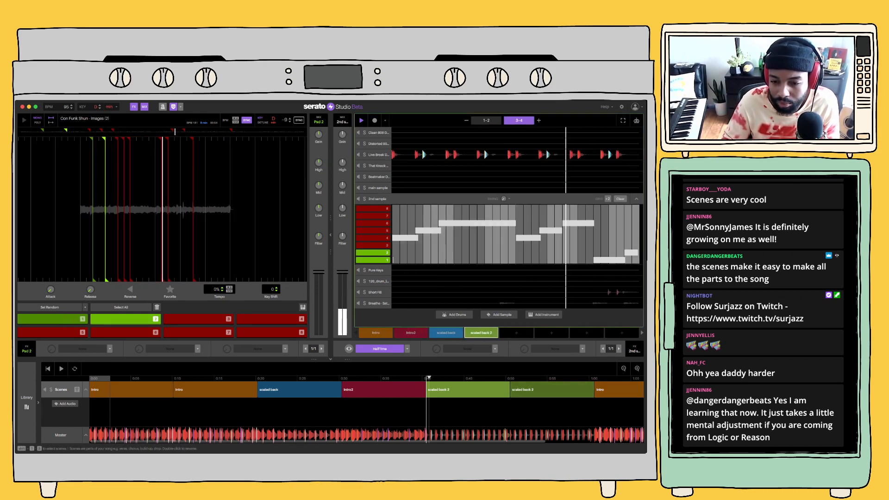
# Play the song from the last Intro, second scaled back 2 and Intro2 blocks, and select the first scaled back 2 block
pyautogui.doubleClick(613, 390)
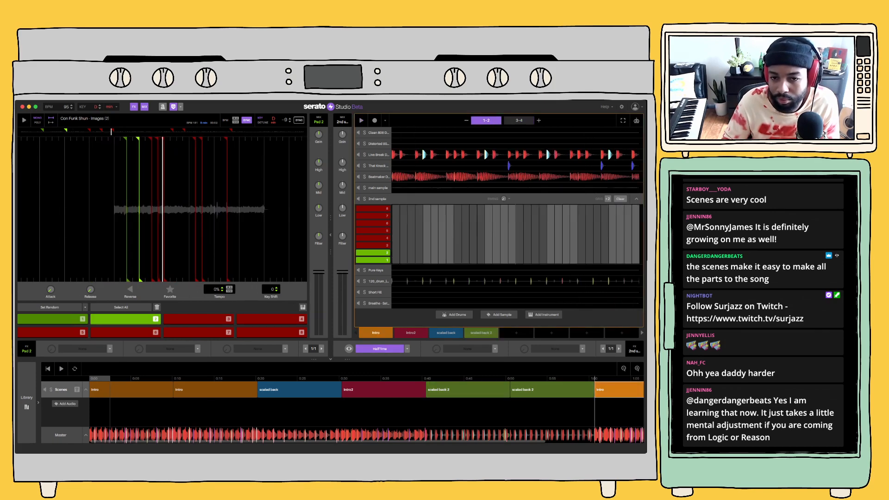
pyautogui.doubleClick(552, 390)
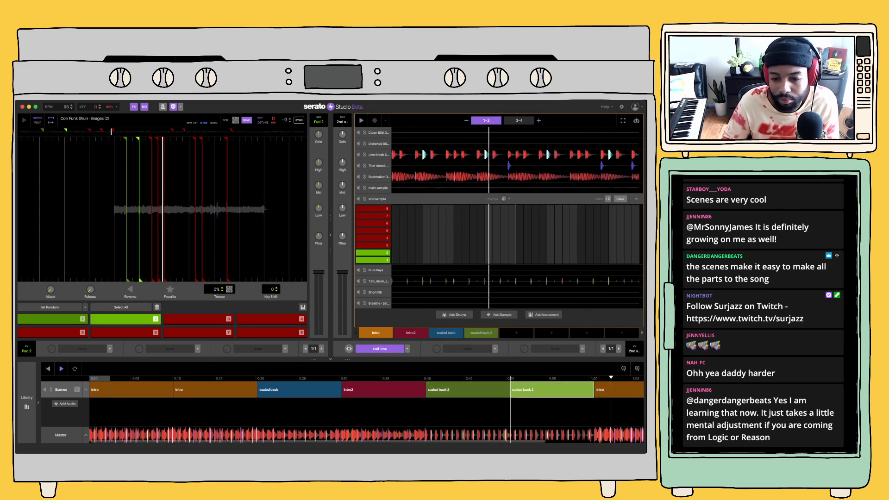
pyautogui.doubleClick(384, 390)
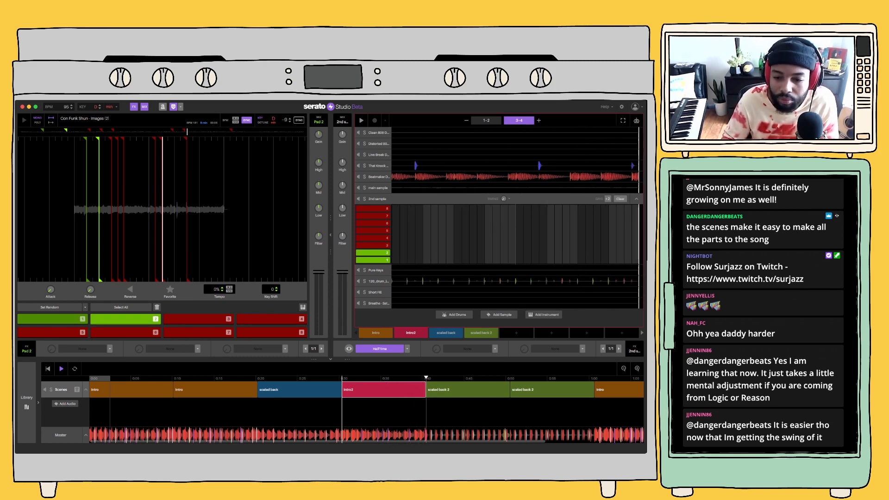
pyautogui.click(466, 390)
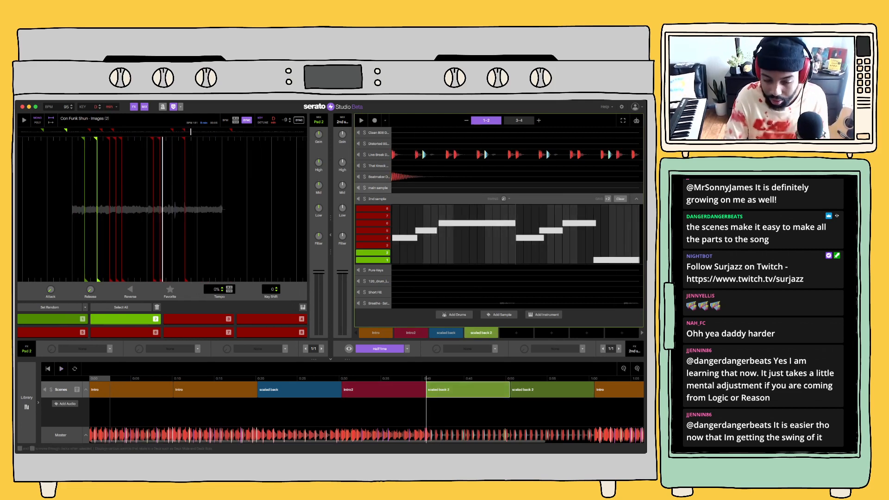
# Open the main sample deck and rehearse a pattern on its pads, mainly 1, 2 and 3, over the scaled back 2 scene
pyautogui.click(379, 188)
pyautogui.press('6')
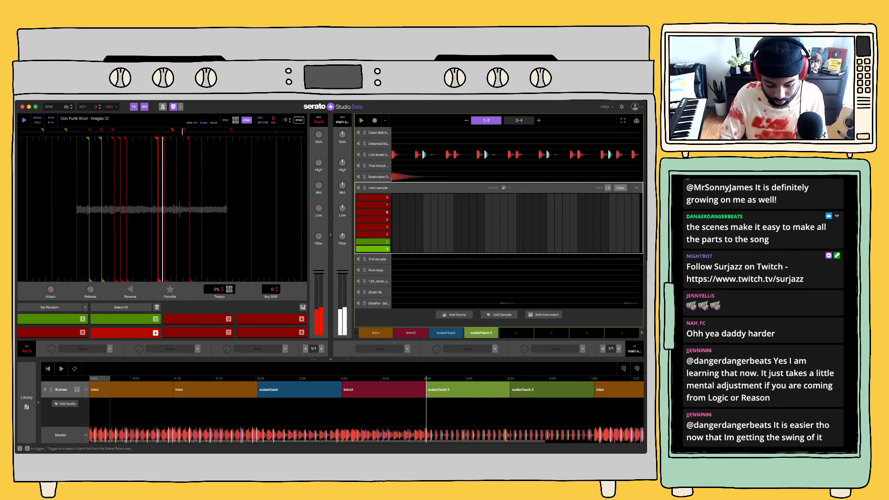
pyautogui.press('4')
pyautogui.press('3')
pyautogui.press('1')
pyautogui.press('space')
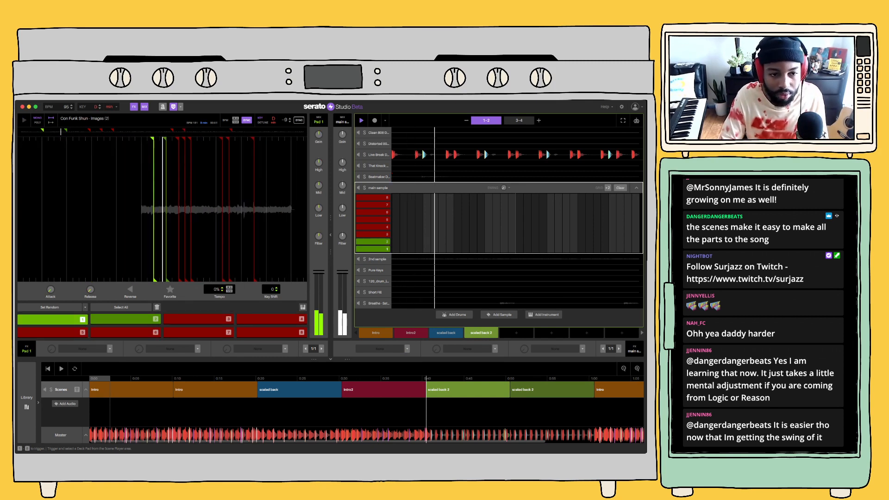
pyautogui.press('2')
pyautogui.press('3')
pyautogui.press('1')
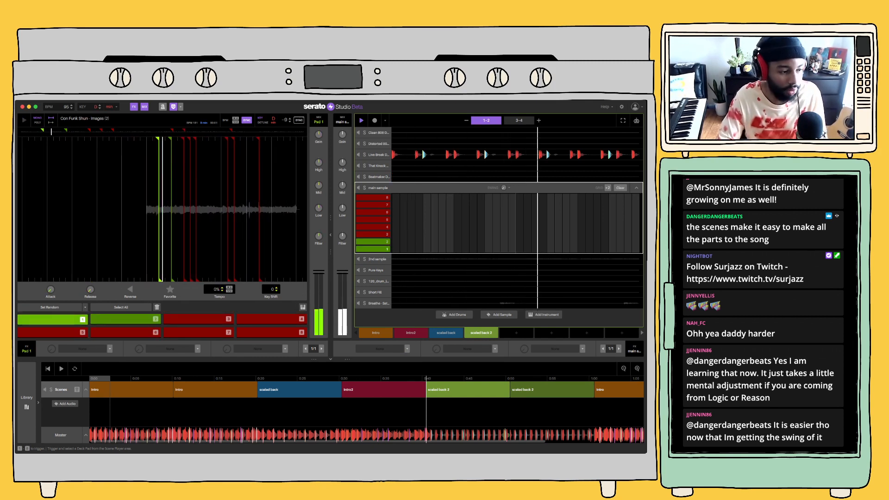
pyautogui.press('2')
pyautogui.press('3')
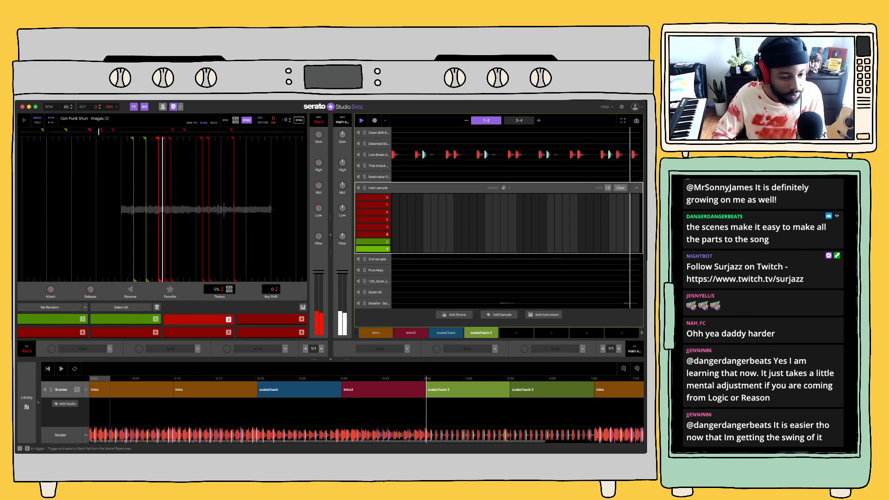
pyautogui.press('1')
pyautogui.press('2')
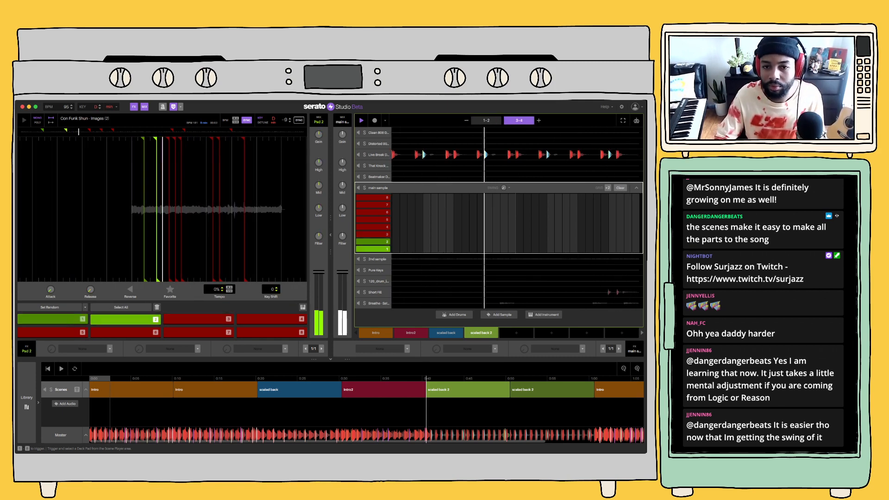
pyautogui.press('3')
pyautogui.press('1')
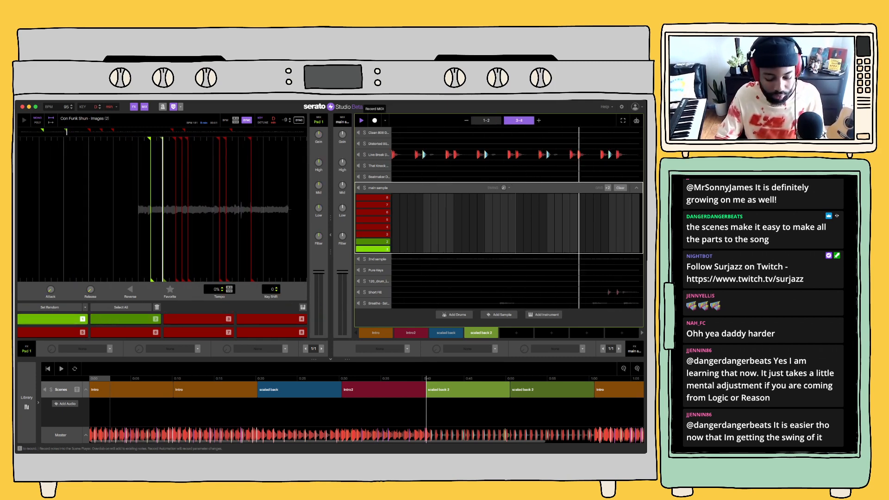
# Record a repeating pad 1, 2, 3 pattern ending on pad 4 on the main sample deck across the scaled back 2 scene
pyautogui.click(375, 120)
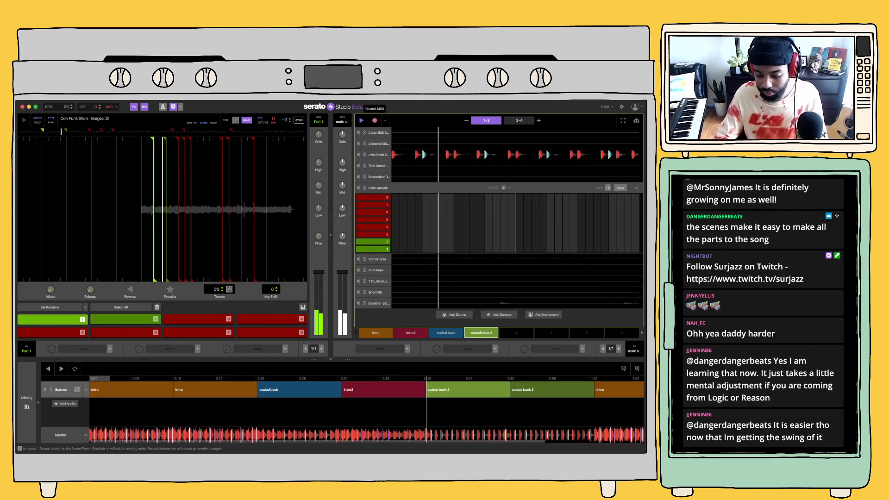
pyautogui.press('2')
pyautogui.press('3')
pyautogui.press('1')
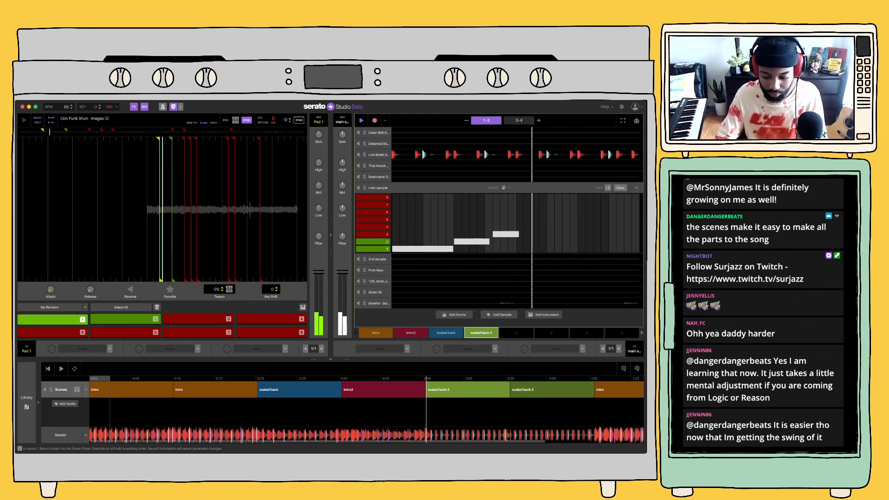
pyautogui.press('2')
pyautogui.press('3')
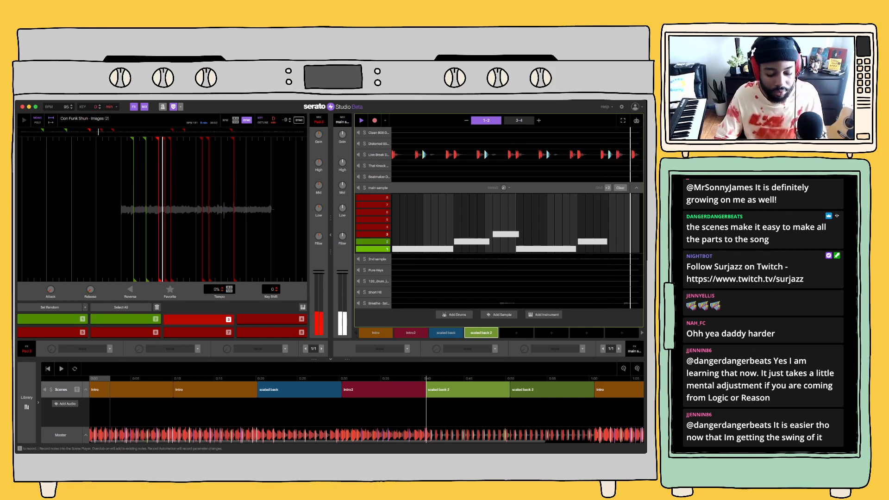
pyautogui.press('1')
pyautogui.press('2')
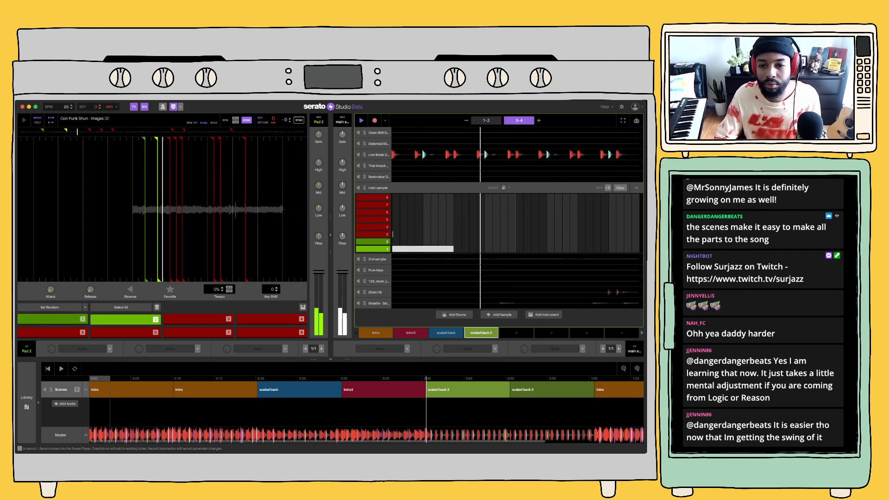
pyautogui.press('3')
pyautogui.press('1')
pyautogui.press('2')
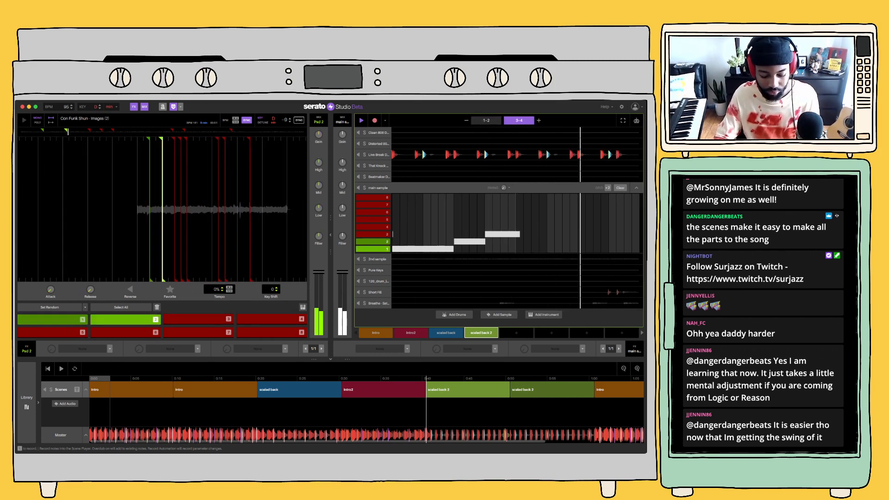
pyautogui.press('3')
pyautogui.press('4')
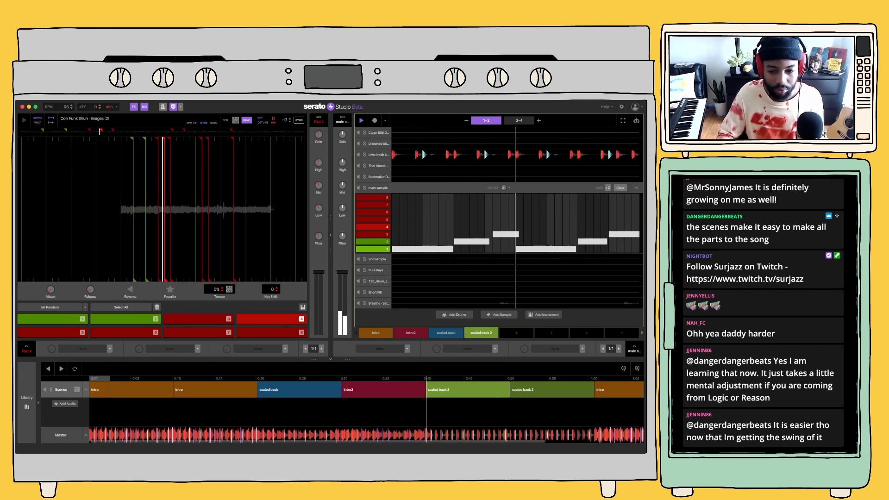
# Copy the scaled back 2 scene into a new scene named real intro and audition it with the Live Break Drum Kit muted
pyautogui.click(62, 369)
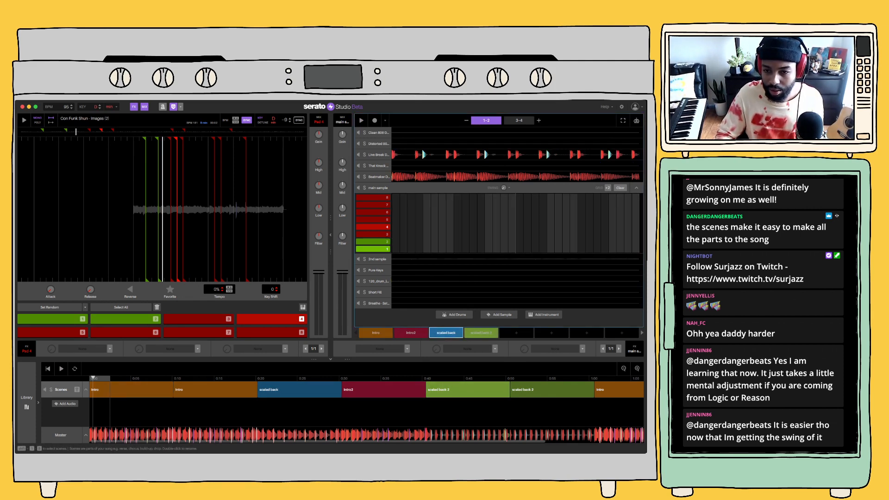
pyautogui.press('space')
pyautogui.press('space')
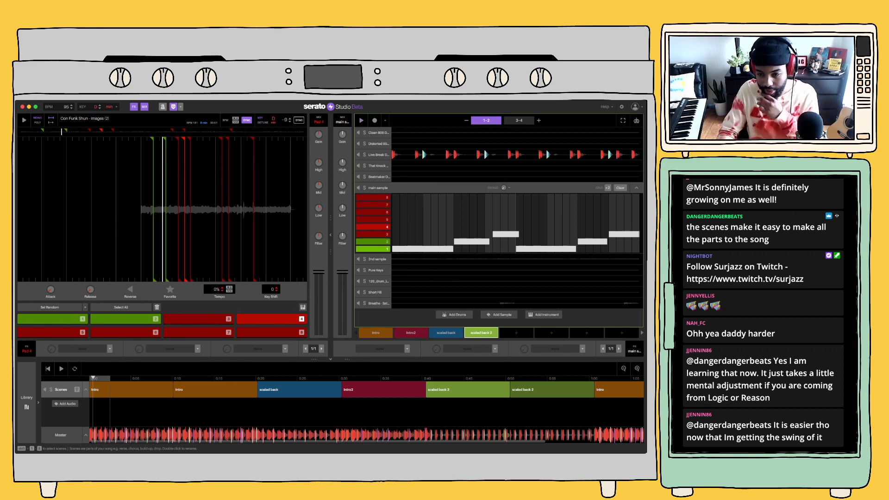
pyautogui.click(516, 333)
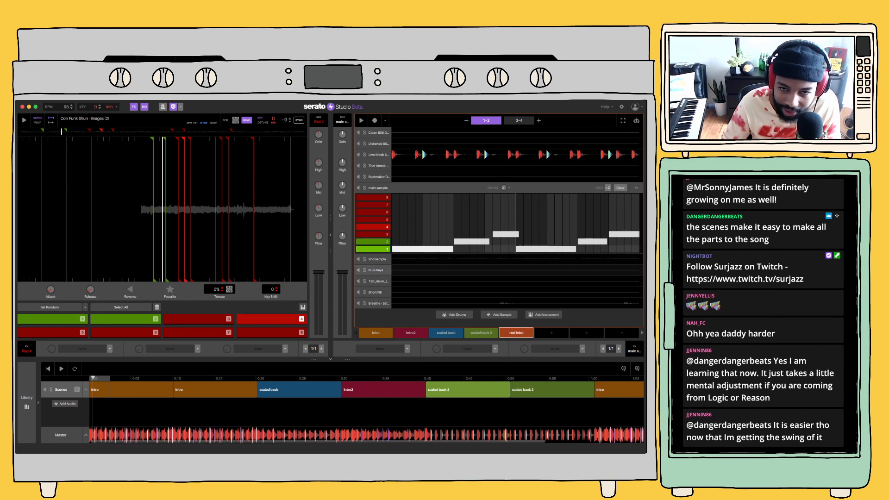
pyautogui.press('space')
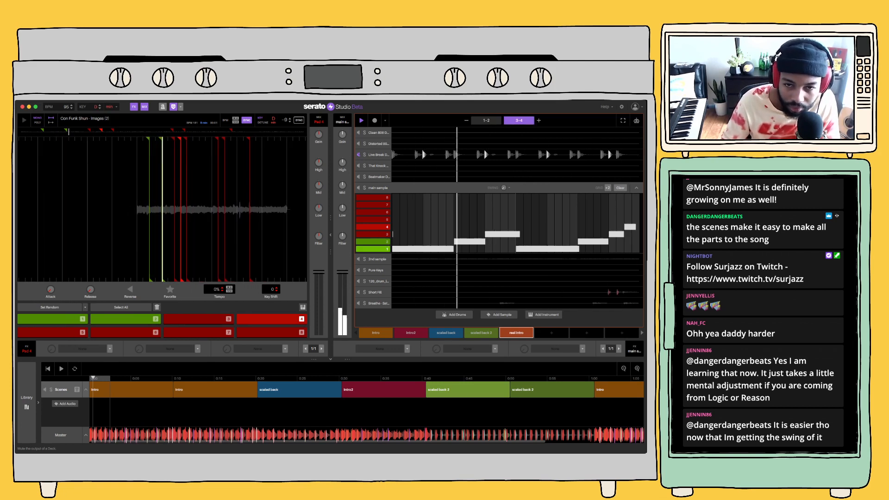
# Unmute the Live Break Drum Kit in the real intro scene, clear its pattern, and collapse the deck
pyautogui.press('space')
pyautogui.click(358, 154)
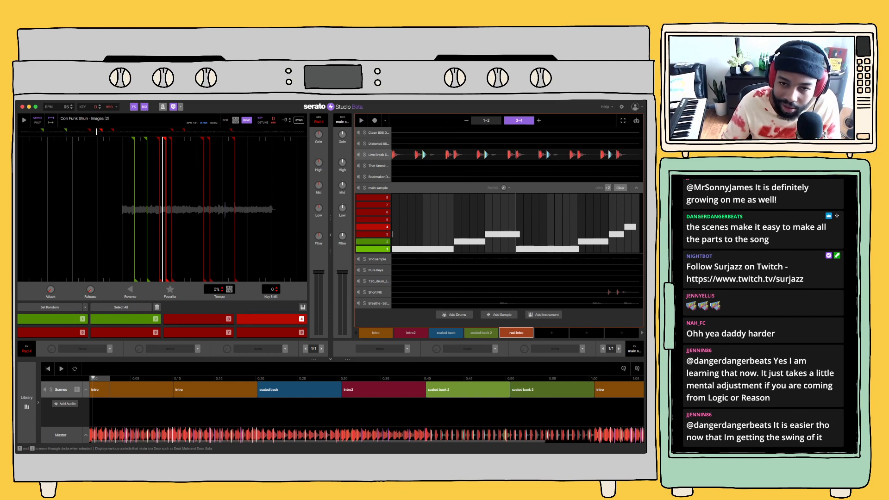
pyautogui.click(378, 155)
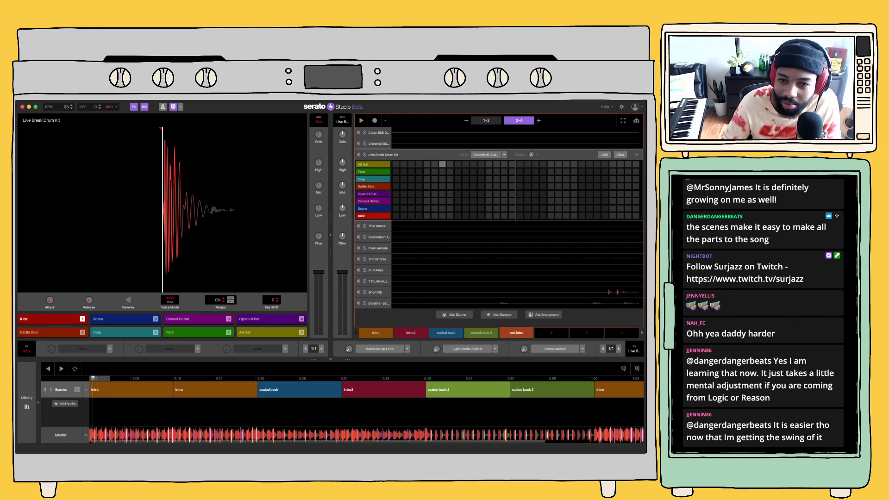
pyautogui.click(637, 154)
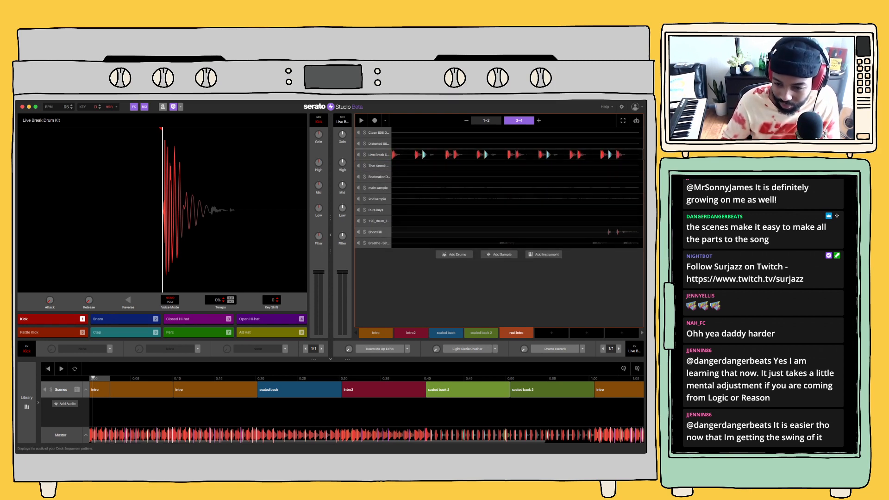
# Replace the first Intro block at the start of the timeline with the real intro scene and play the song
pyautogui.press('space')
pyautogui.press('space')
pyautogui.moveTo(516, 333); pyautogui.dragTo(130, 389)
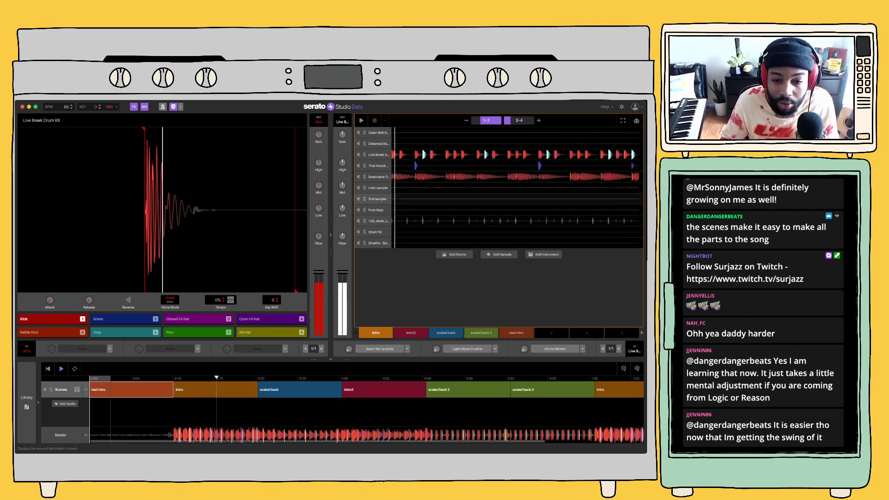
# Stop playback and delete every block after the first Intro block from the song timeline
pyautogui.press('space')
pyautogui.click(411, 221)
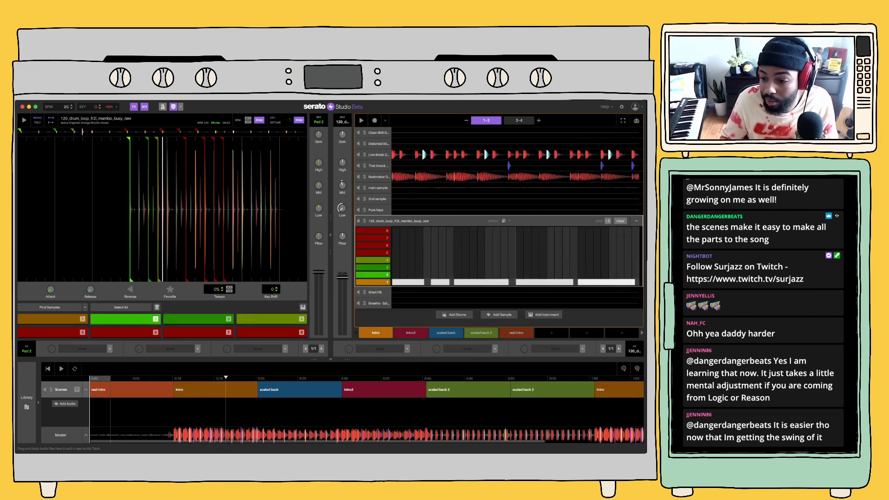
pyautogui.click(623, 368)
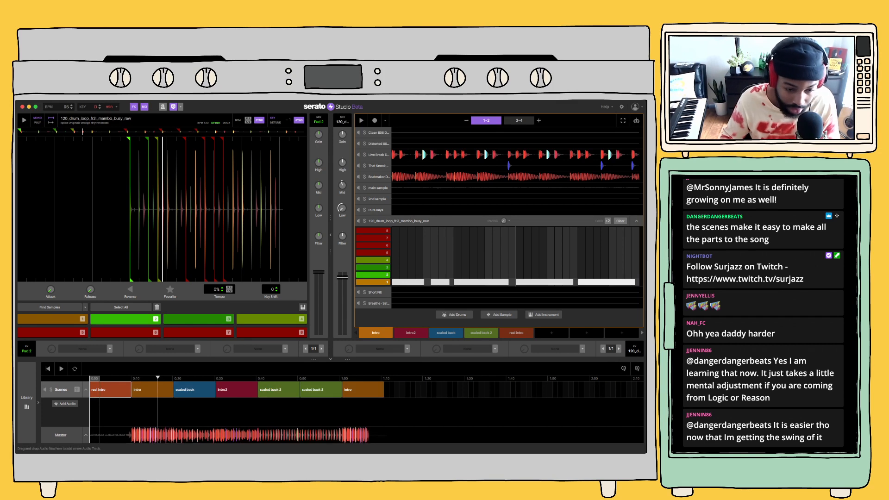
pyautogui.moveTo(421, 394); pyautogui.dragTo(177, 388)
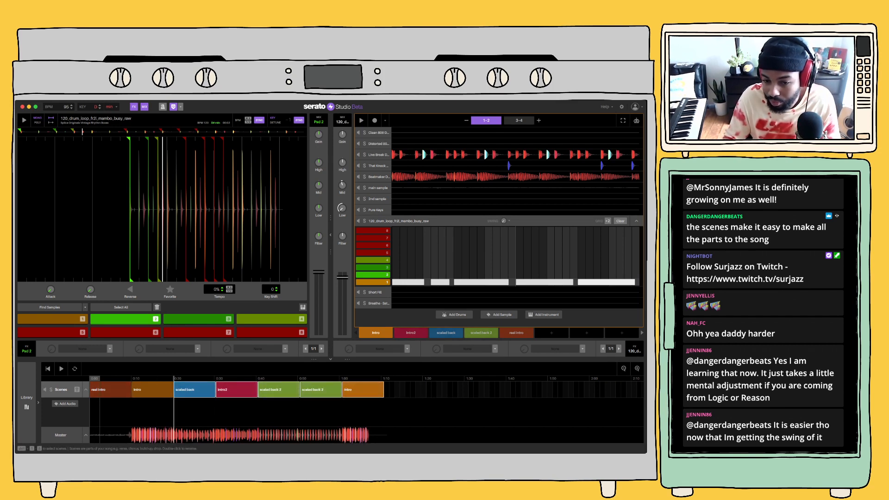
pyautogui.click(376, 332)
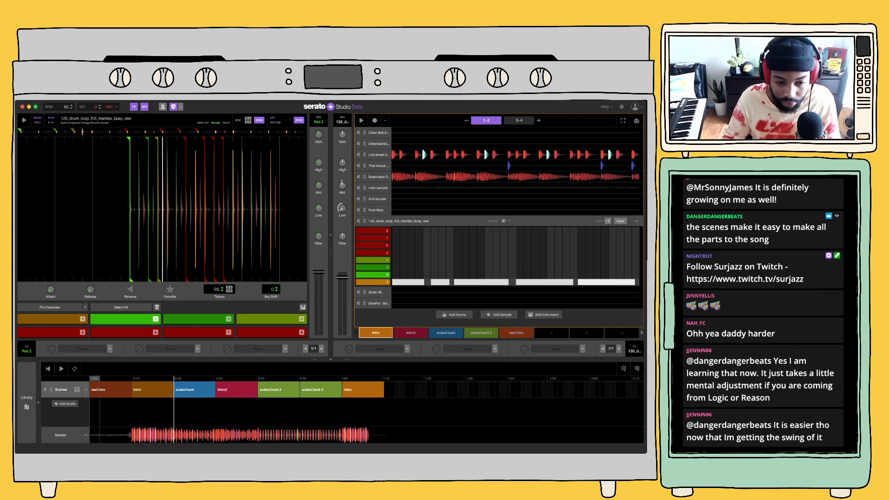
pyautogui.moveTo(402, 437); pyautogui.dragTo(178, 387)
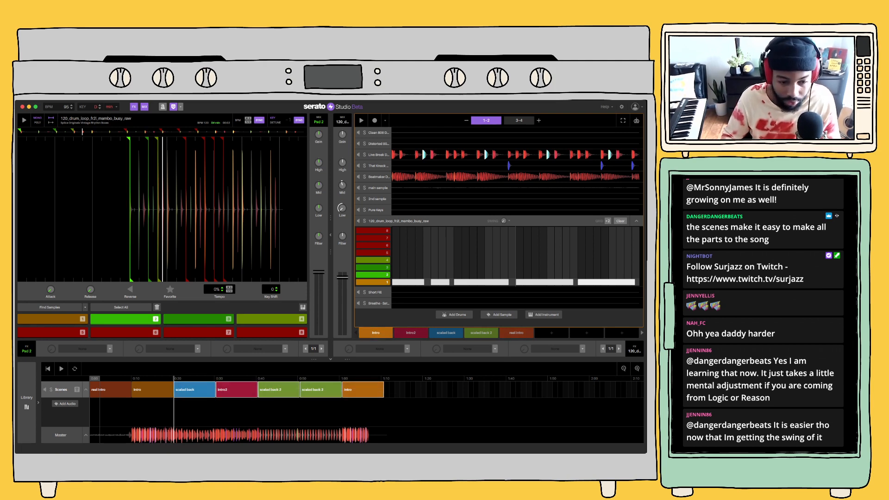
pyautogui.press('Delete')
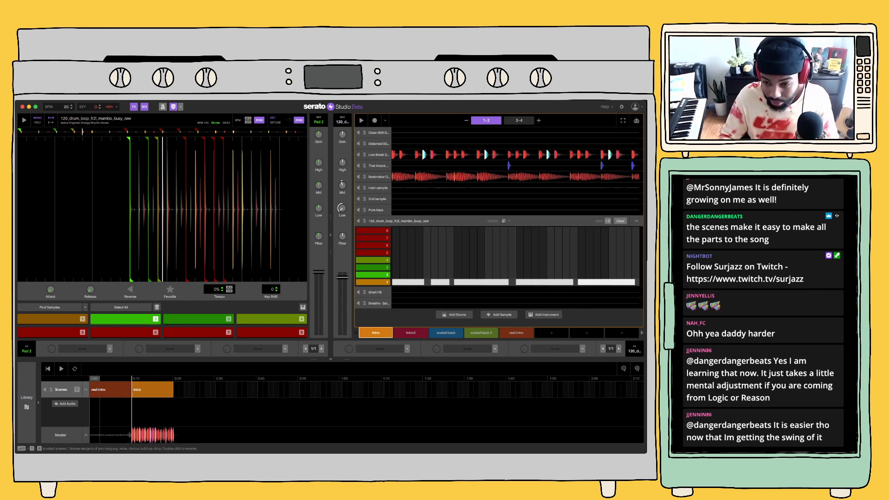
# Copy the Intro scene into a new scene and clear the mambo drum loop pattern from the original Intro
pyautogui.click(551, 333)
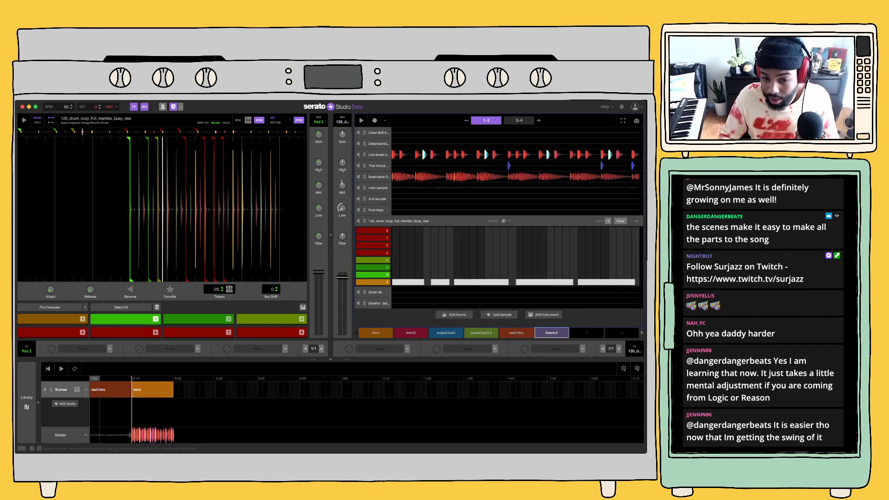
pyautogui.click(375, 333)
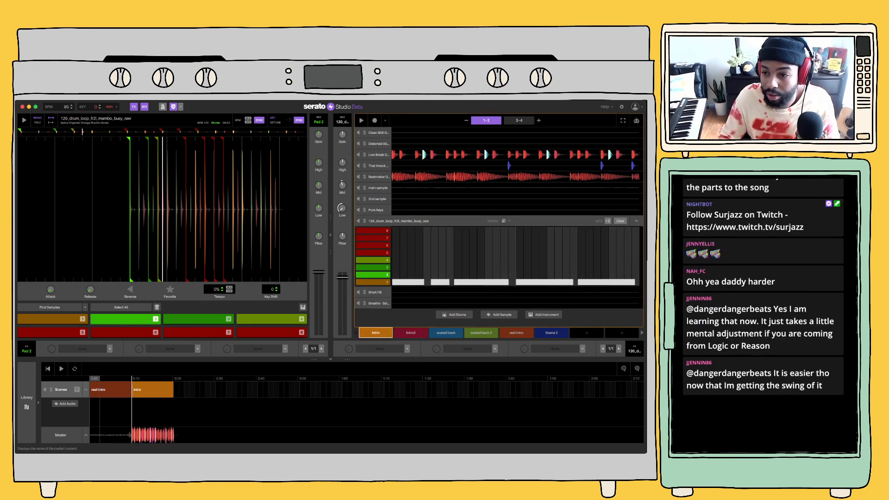
pyautogui.click(620, 221)
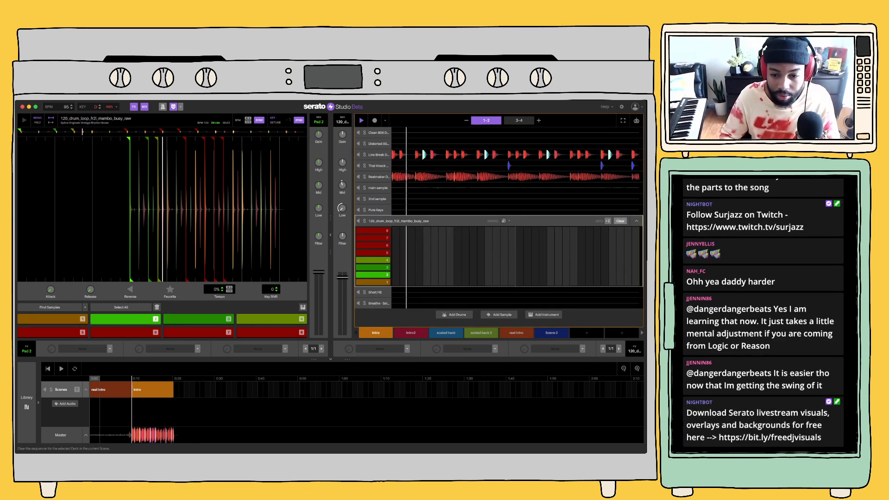
# Place the copied scene after the Intro block on the timeline and rename it bambo
pyautogui.click(154, 389)
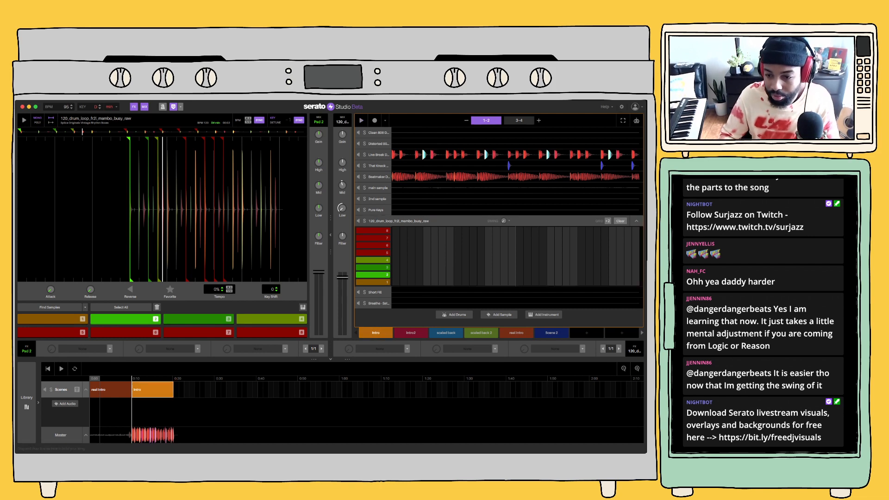
pyautogui.moveTo(551, 333); pyautogui.dragTo(195, 391)
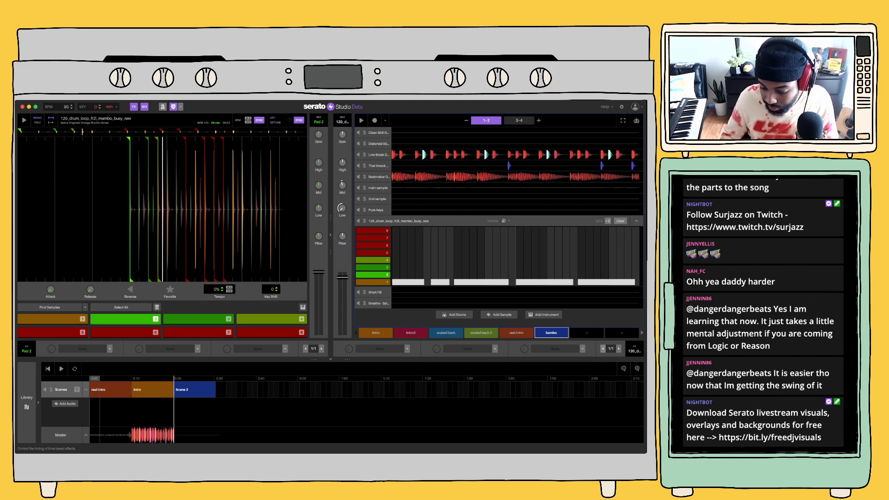
pyautogui.press('space')
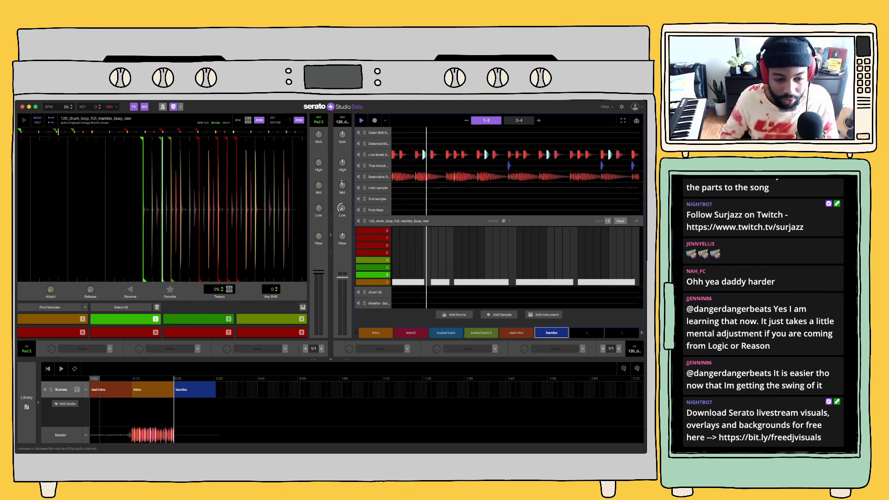
# Play the song from the Intro block and append scaled back, scaled back 2 and scaled back blocks after bambo
pyautogui.click(132, 390)
pyautogui.press('space')
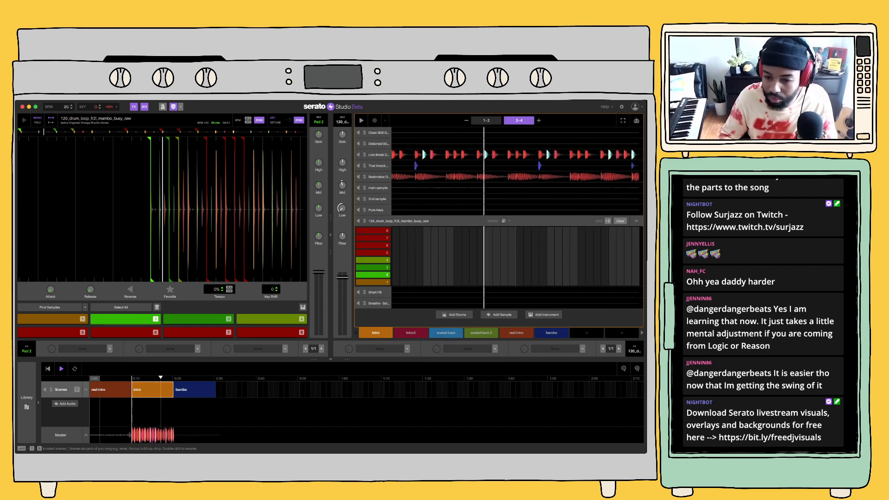
pyautogui.moveTo(446, 333); pyautogui.dragTo(236, 390)
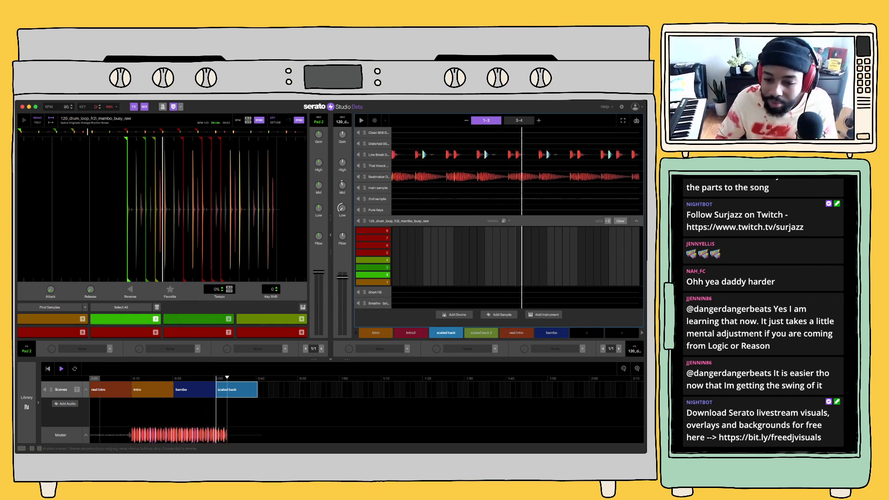
pyautogui.click(481, 332)
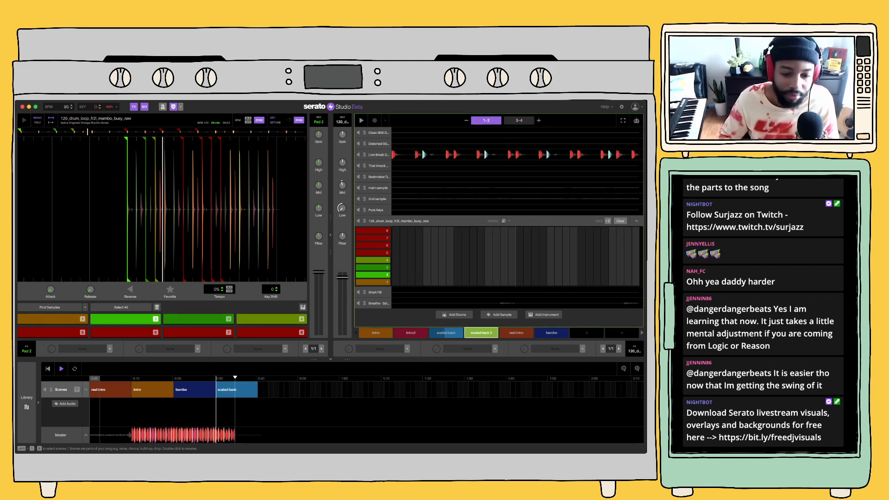
pyautogui.moveTo(481, 333); pyautogui.dragTo(279, 385)
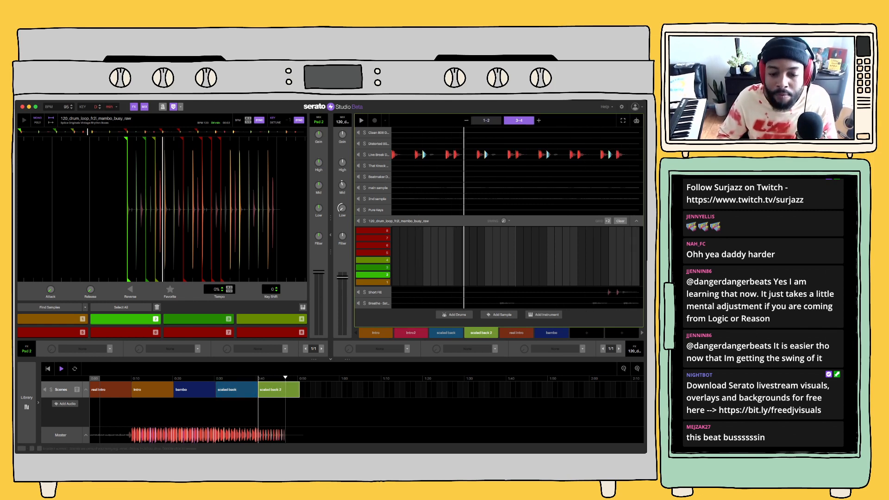
pyautogui.moveTo(446, 333); pyautogui.dragTo(324, 388)
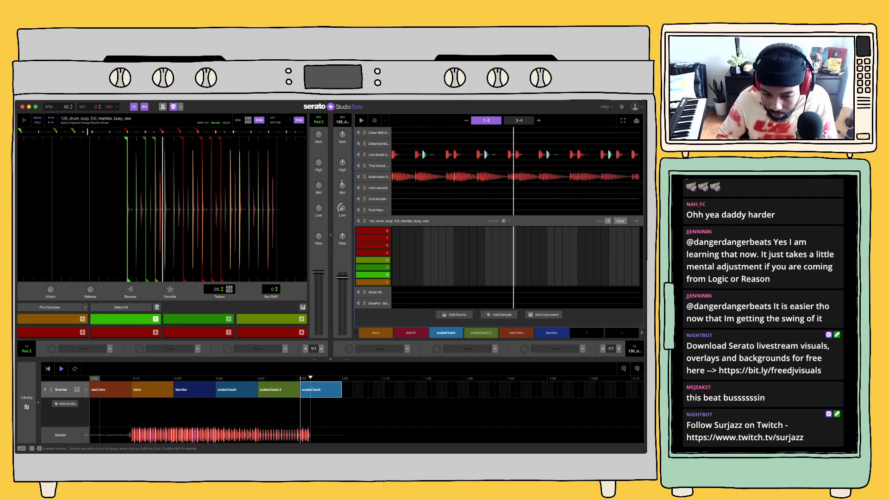
# Extend the timeline with scaled back 2, Intro and bambo blocks, and collapse the mambo drum loop deck
pyautogui.moveTo(375, 333); pyautogui.dragTo(397, 391)
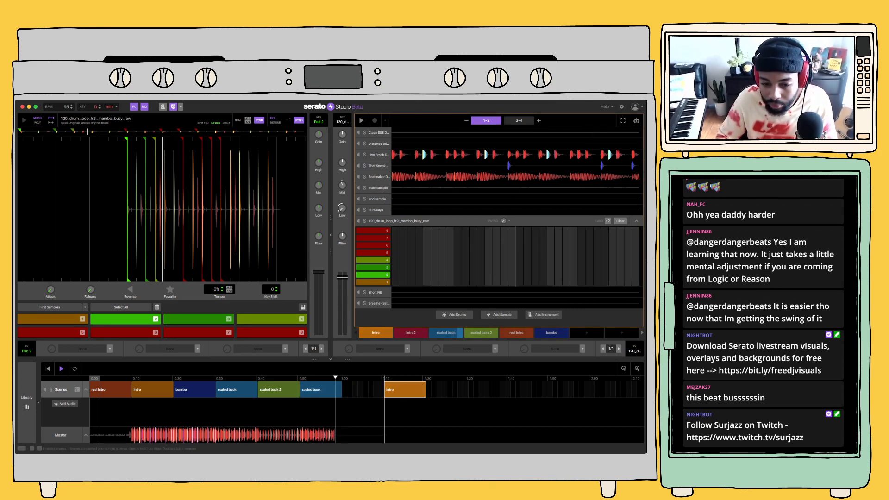
pyautogui.moveTo(481, 333); pyautogui.dragTo(363, 388)
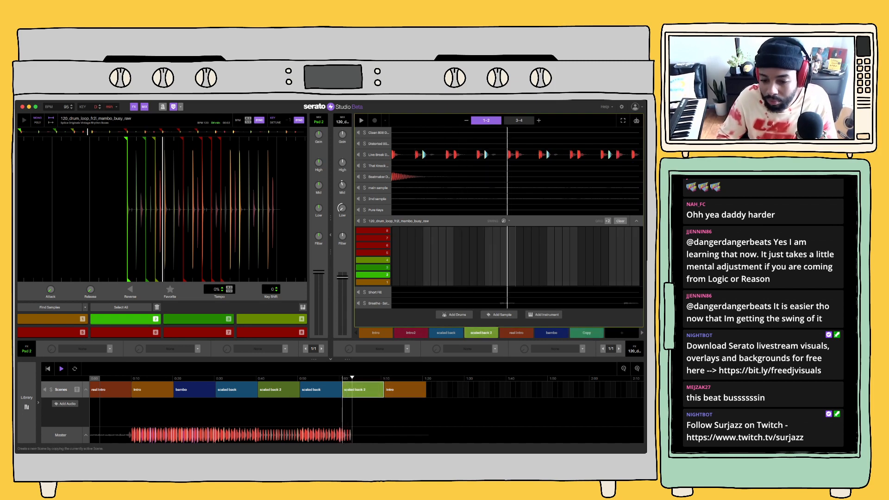
pyautogui.moveTo(551, 333); pyautogui.dragTo(448, 388)
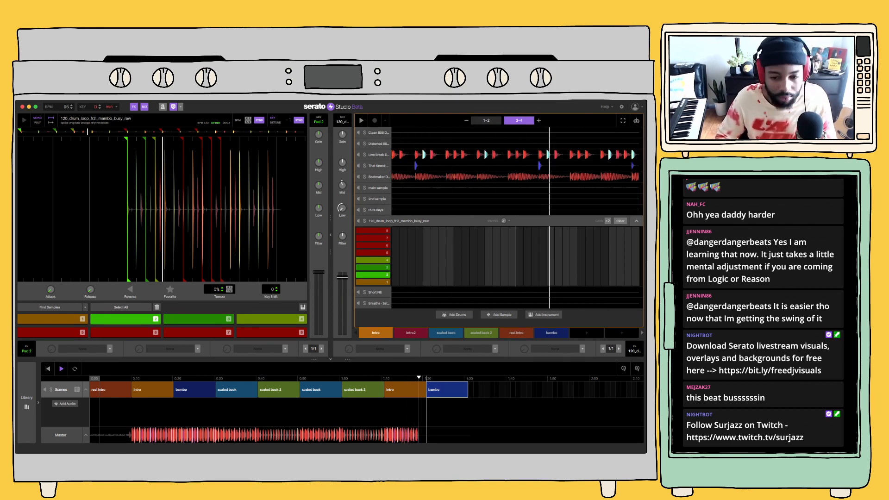
pyautogui.click(636, 221)
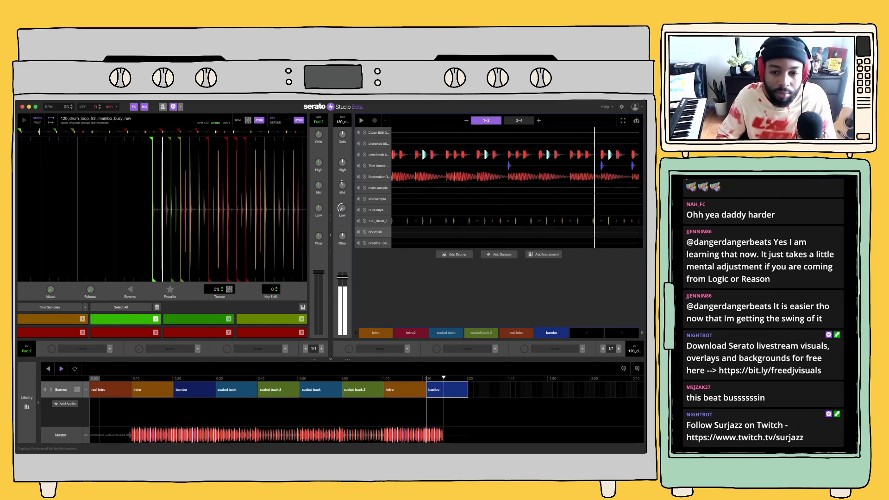
# Start a new project and show the audio samples in the library
pyautogui.doubleClick(380, 222)
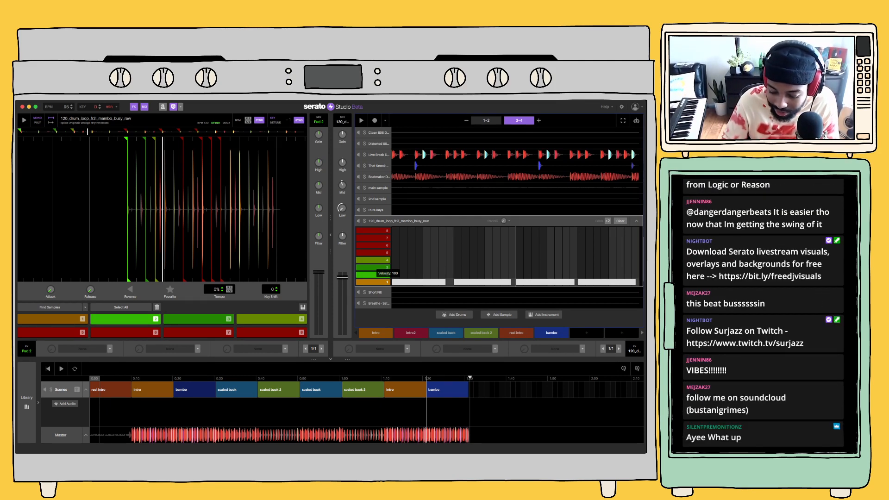
pyautogui.press('super+n')
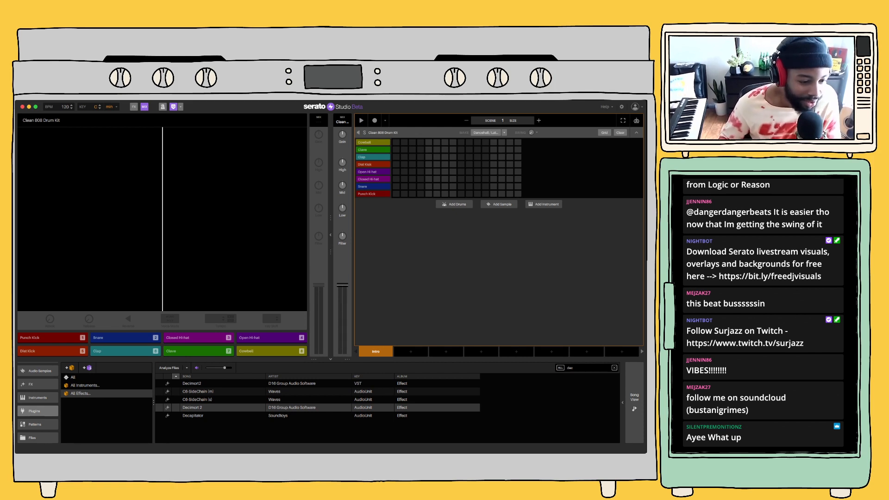
pyautogui.scroll(3, 38, 403)
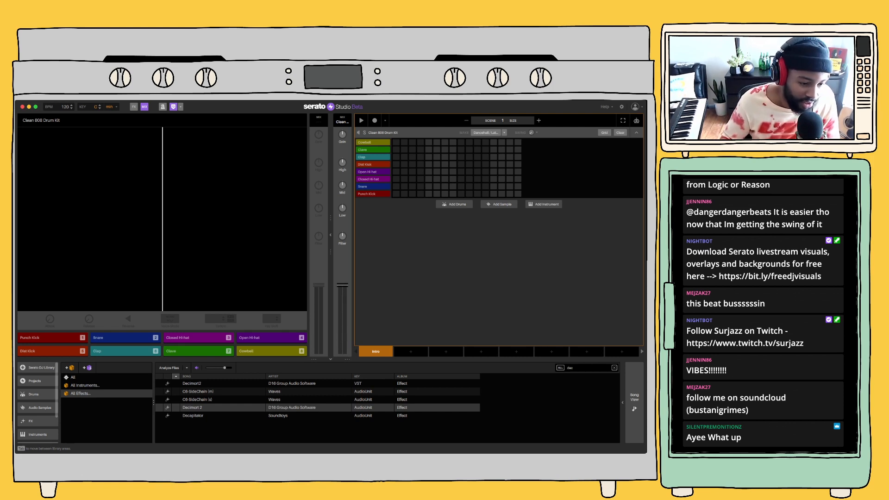
pyautogui.scroll(-2, 38, 403)
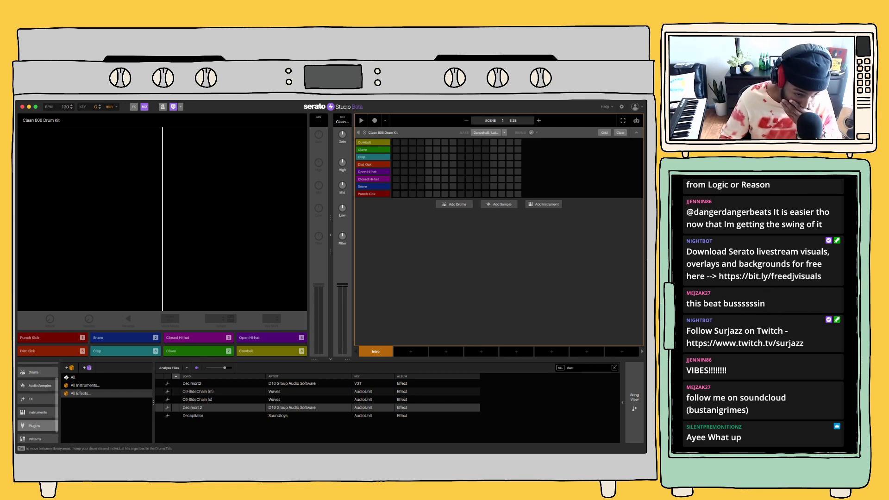
pyautogui.click(38, 385)
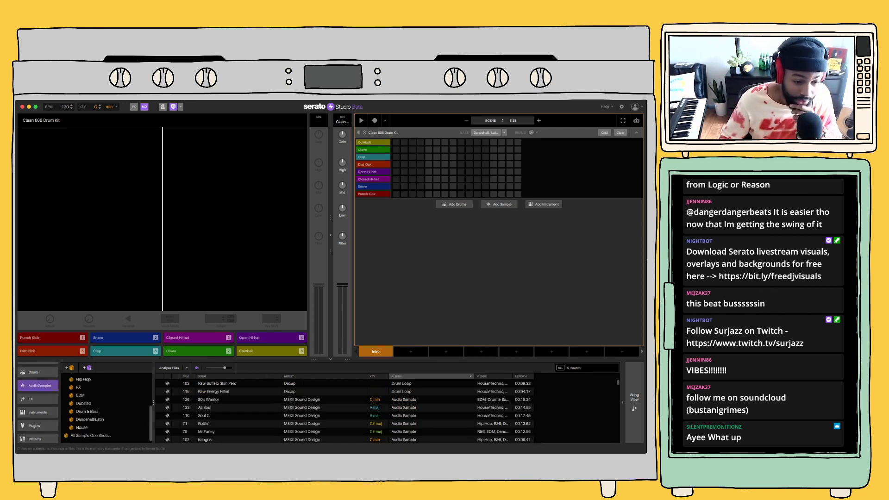
# Browse the sample loop genres Trap and Indie/Rock, and open the Dancehall/Latin category
pyautogui.scroll(4, 92, 403)
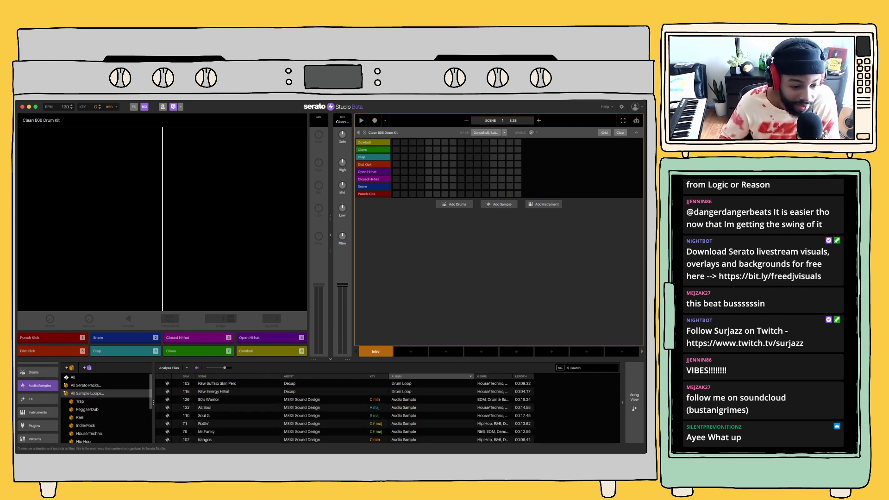
pyautogui.click(80, 401)
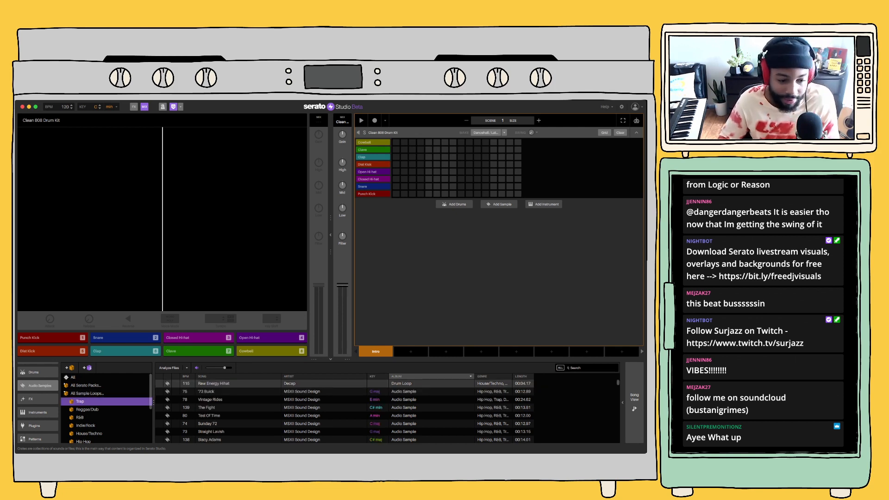
pyautogui.scroll(-3, 107, 407)
pyautogui.click(86, 403)
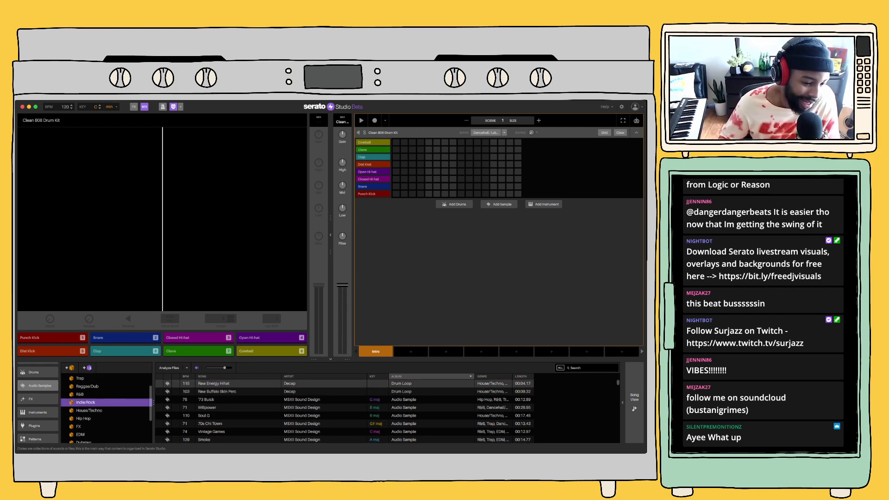
pyautogui.scroll(-3, 106, 405)
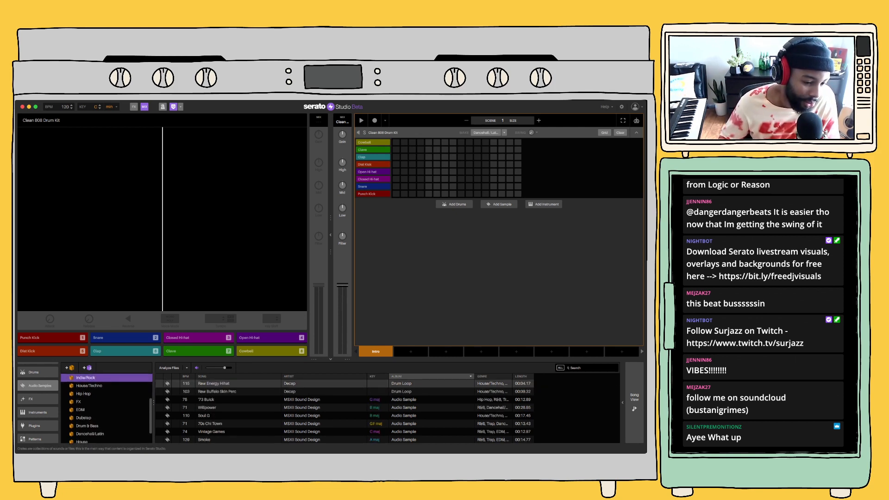
pyautogui.scroll(-2, 107, 405)
pyautogui.click(90, 420)
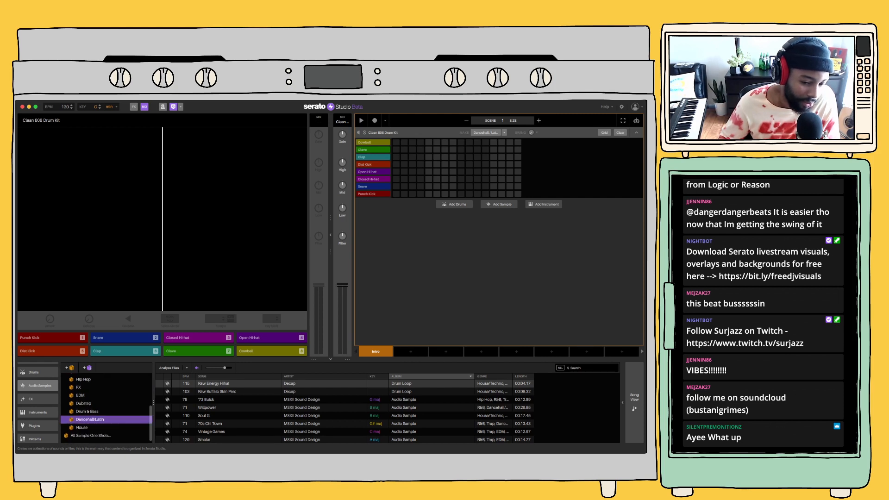
# Audition the Dancehall/Latin sample loops one by one, from '73 Buick down to Soul Clap
pyautogui.click(214, 384)
pyautogui.press('Down')
pyautogui.press('Down')
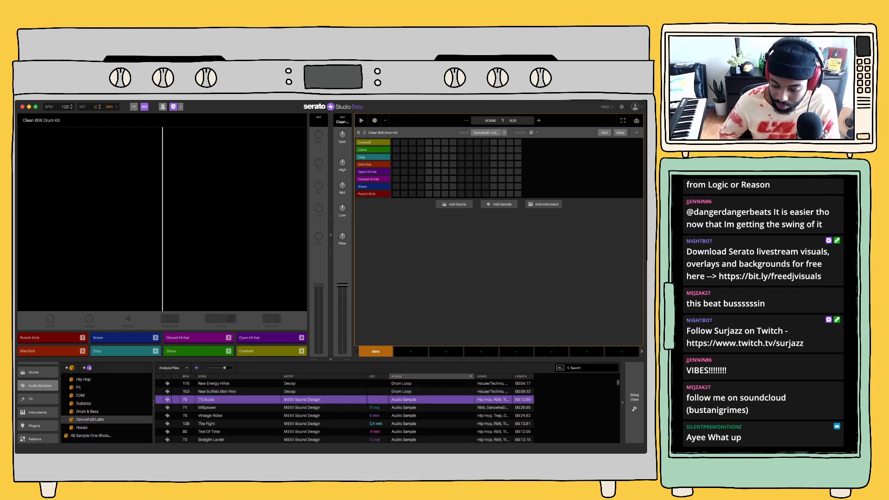
pyautogui.press('Down')
pyautogui.press('Down')
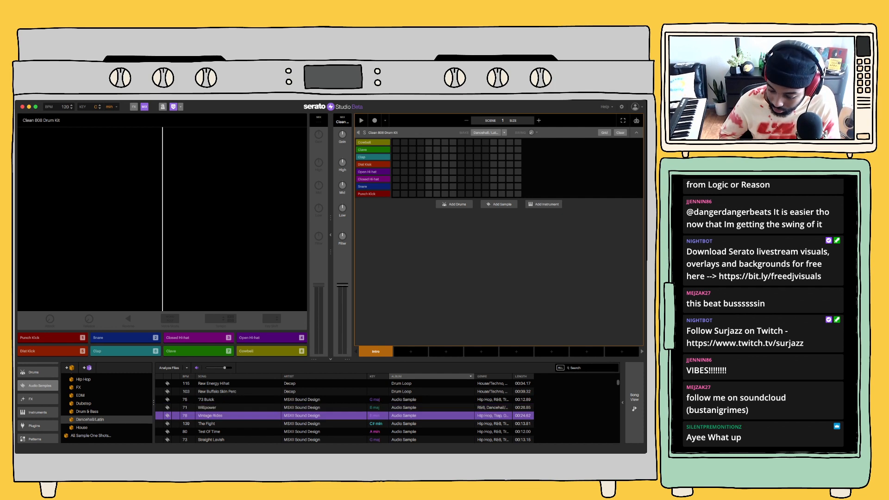
pyautogui.press('Down')
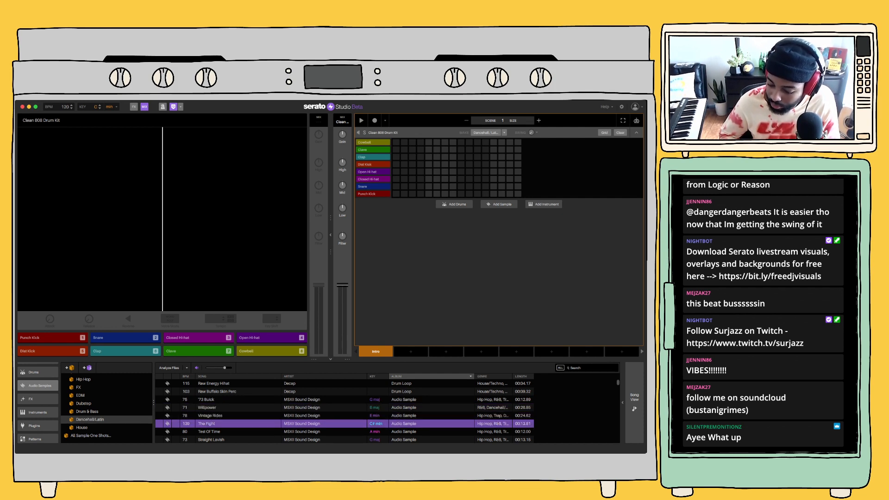
pyautogui.press('Down')
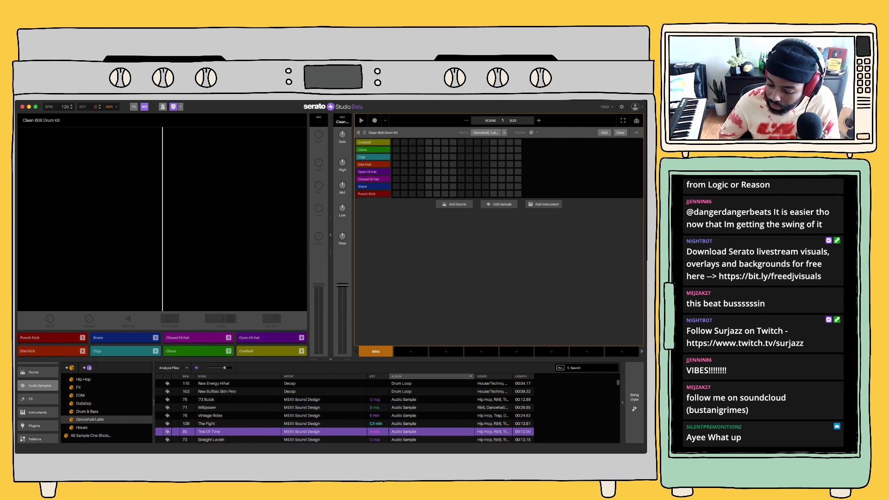
pyautogui.press('Down')
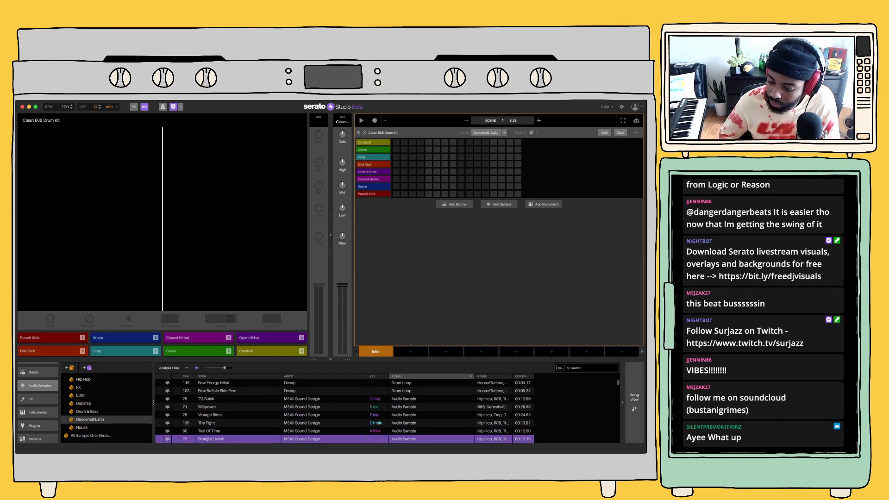
pyautogui.press('Down')
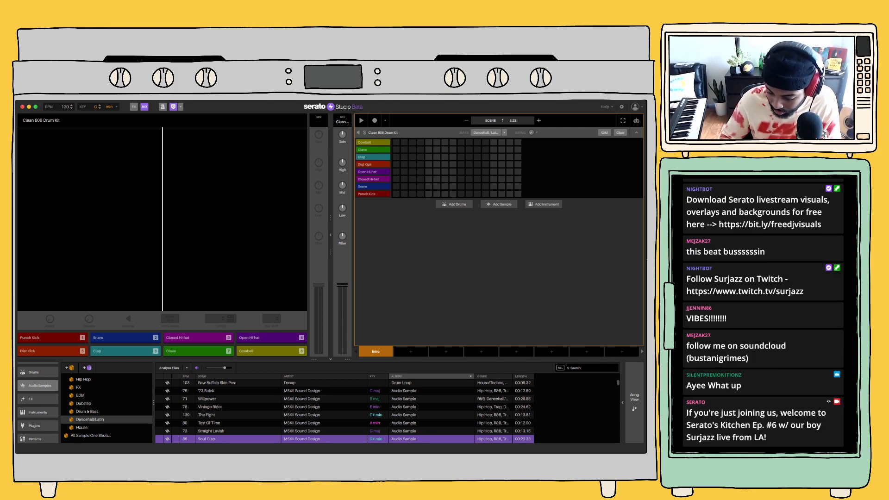
# Audition more loops from Soul Boys onward and browse further down the sample list
pyautogui.scroll(-2, 344, 412)
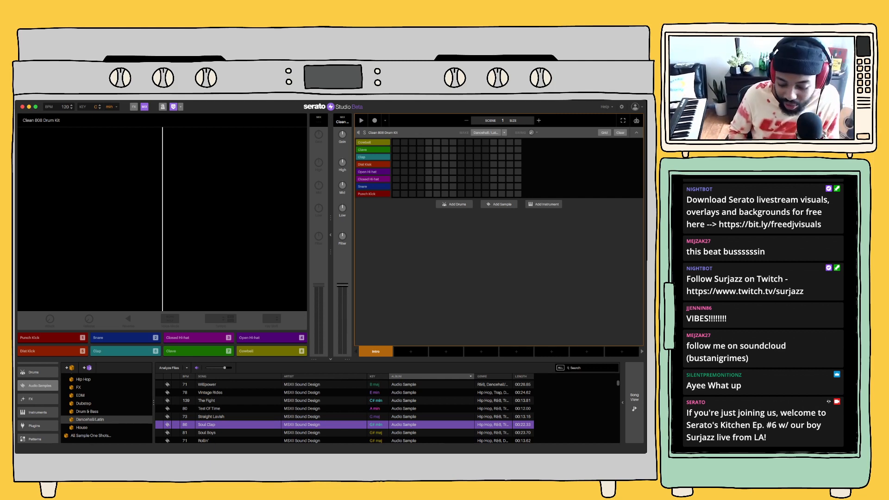
pyautogui.press('Down')
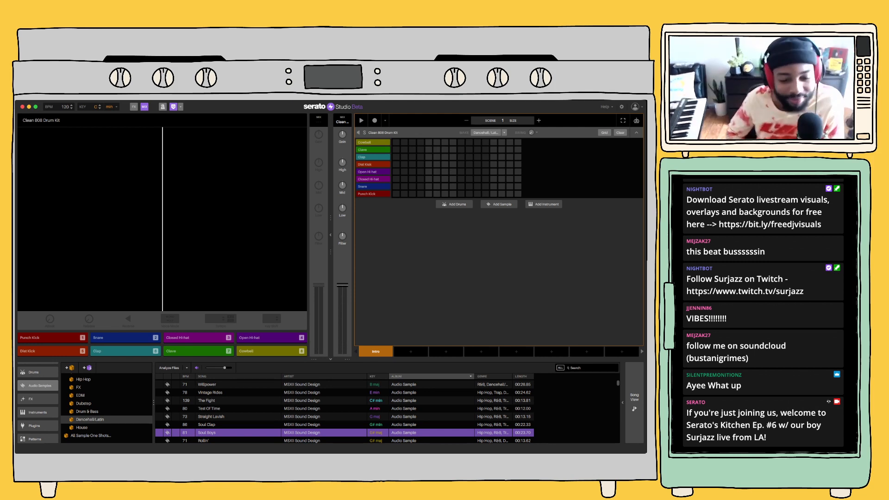
pyautogui.press('Down')
pyautogui.press('Down')
pyautogui.press('Down')
pyautogui.press('Down')
pyautogui.press('Down')
pyautogui.press('Down')
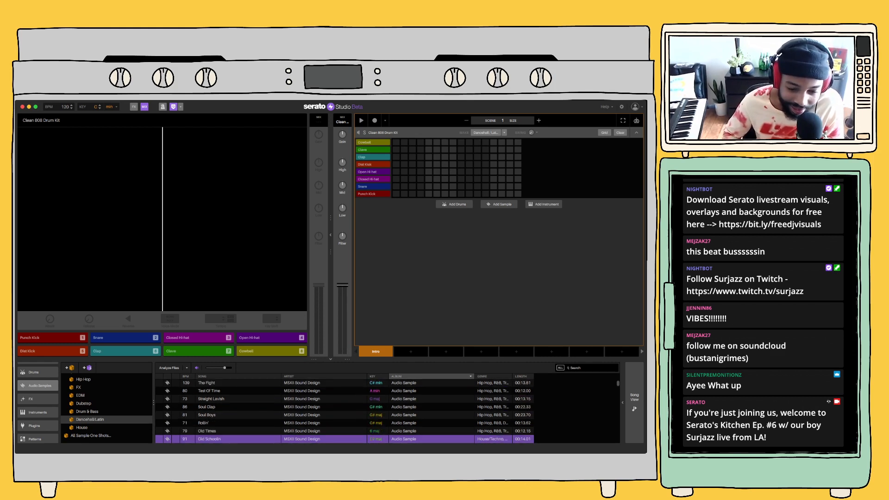
pyautogui.press('Down')
pyautogui.press('Down')
pyautogui.press('Down')
pyautogui.press('Down')
pyautogui.press('Down')
pyautogui.press('Down')
pyautogui.press('Down')
pyautogui.press('Down')
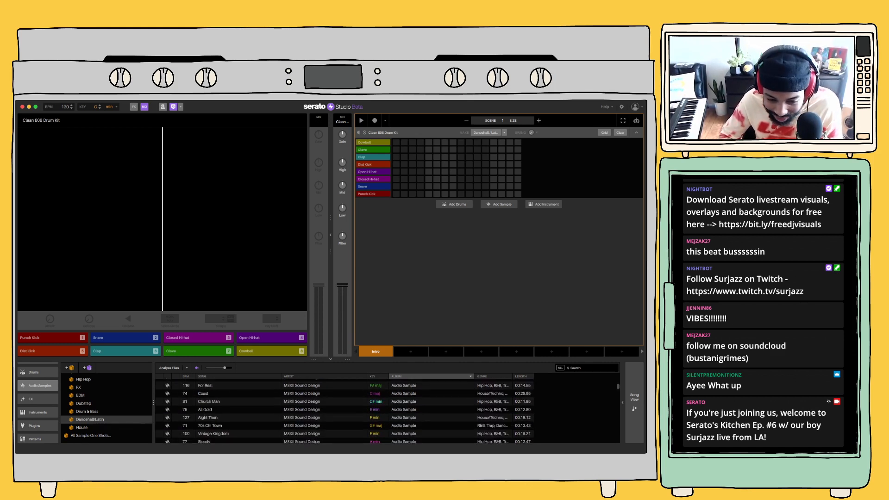
pyautogui.press('Down')
pyautogui.press('Down')
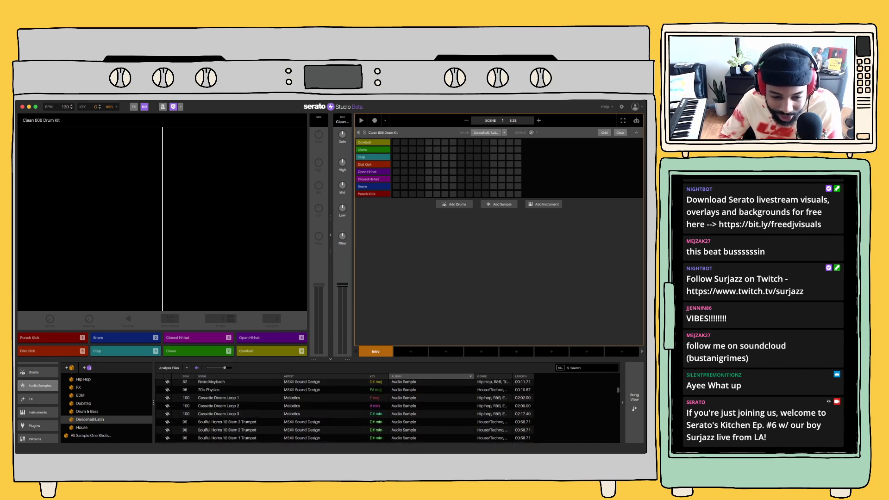
# Load the Aight Then loop into a new sample deck
pyautogui.press('Down')
pyautogui.press('Down')
pyautogui.press('Down')
pyautogui.press('Down')
pyautogui.press('Down')
pyautogui.press('Down')
pyautogui.press('Down')
pyautogui.press('Down')
pyautogui.press('Down')
pyautogui.press('Down')
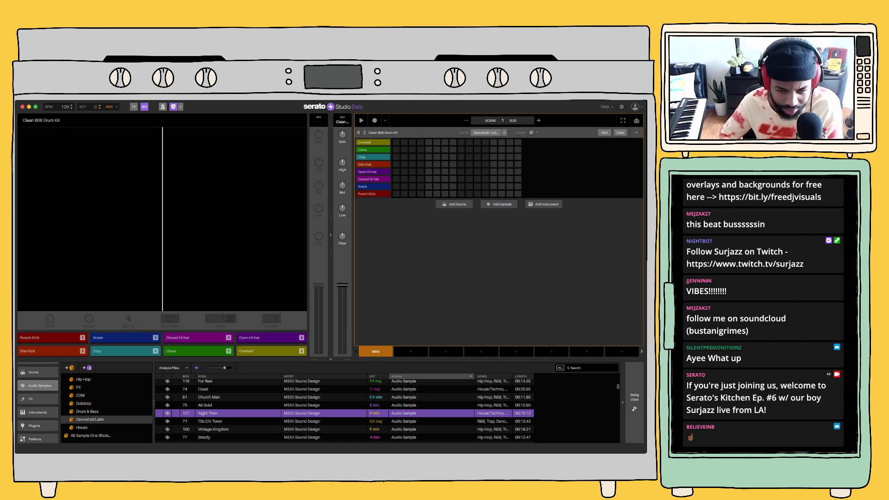
pyautogui.press('Return')
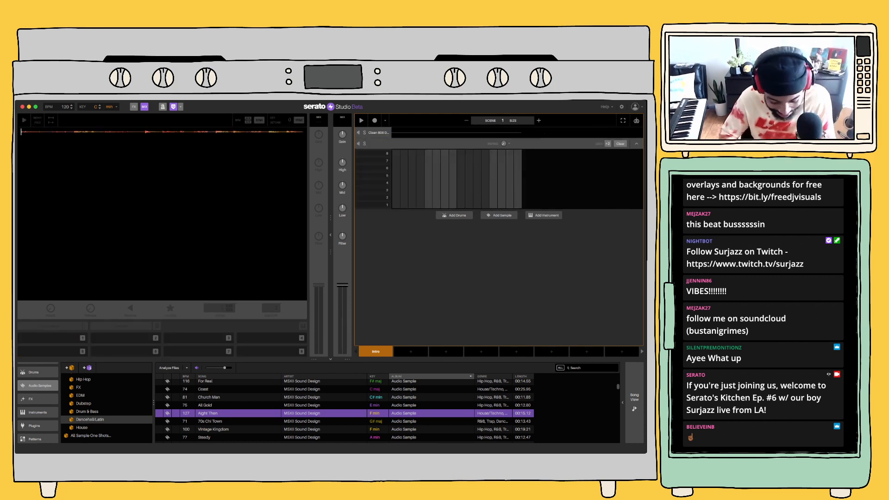
# Audition slices 1 to 5 of the Aight Then sample
pyautogui.press('1')
pyautogui.press('4')
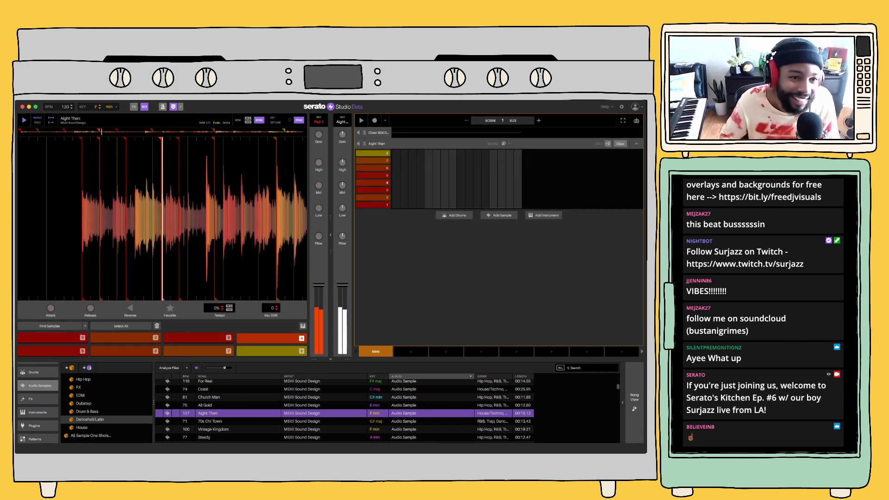
pyautogui.press('5')
pyautogui.press('2')
pyautogui.press('3')
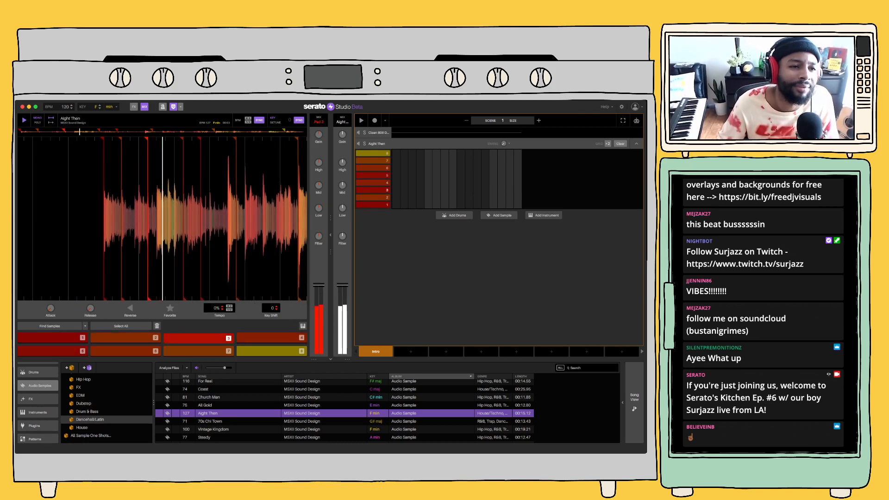
# Set the project tempo to 140 BPM and play slices 1, 2 and 3 at that speed
pyautogui.click(71, 105)
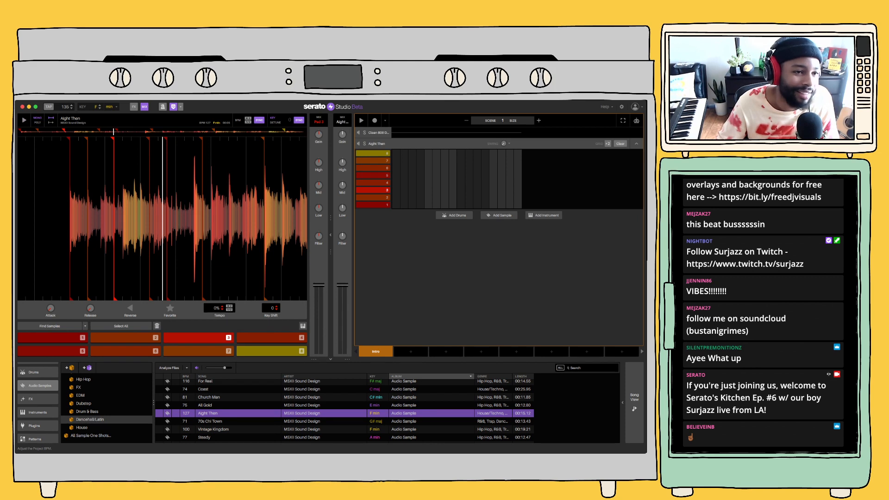
pyautogui.press('1')
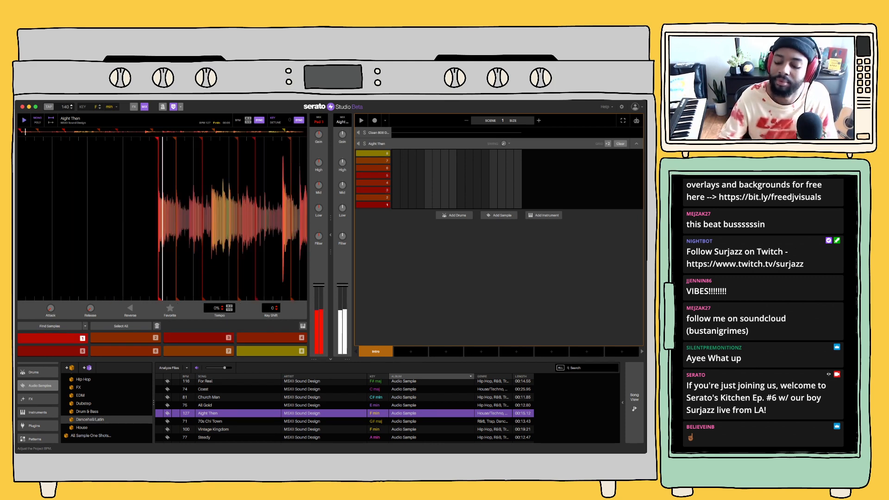
pyautogui.press('2')
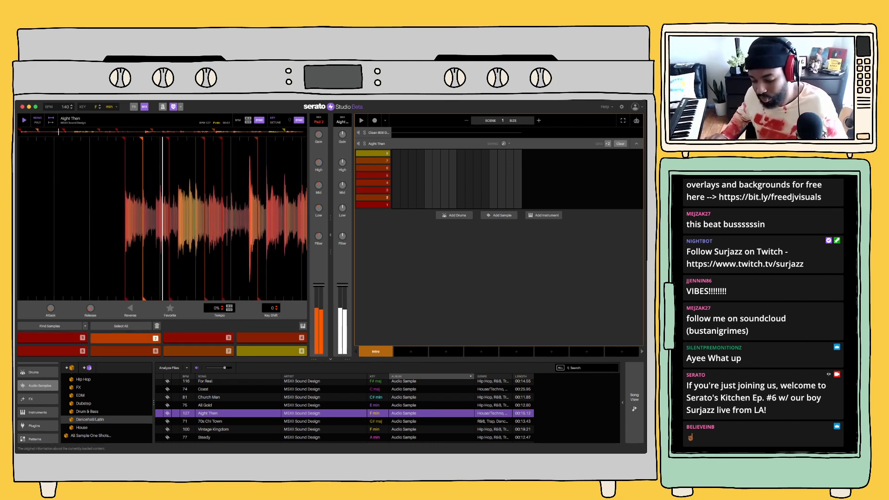
pyautogui.press('3')
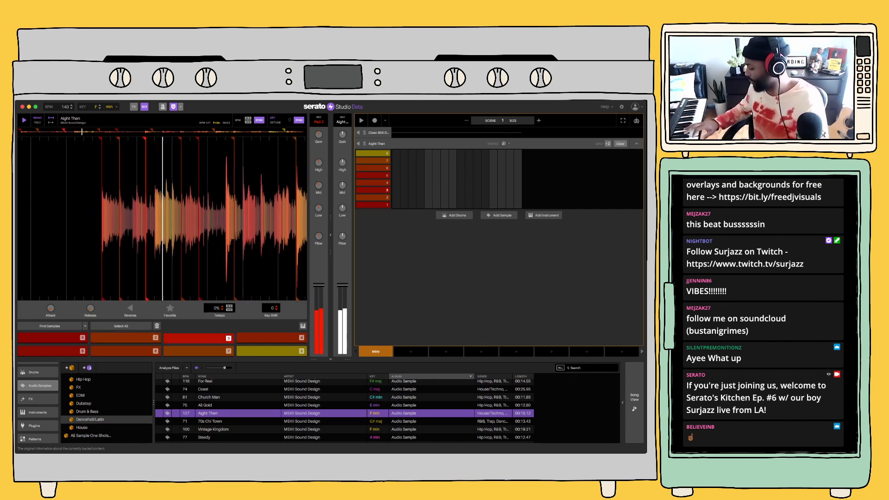
# Try out combinations of slices 1 to 4, and play slices 6, 7 and 8 of the sample
pyautogui.press('1')
pyautogui.press('2')
pyautogui.press('1')
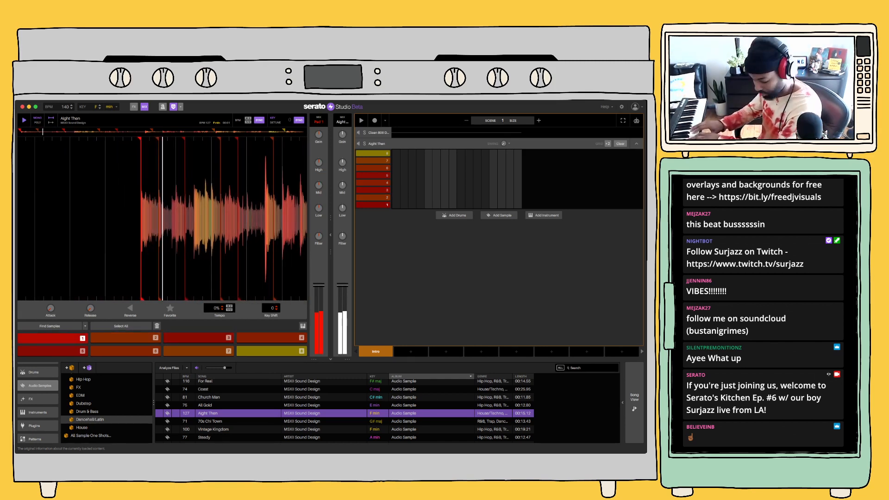
pyautogui.press('3')
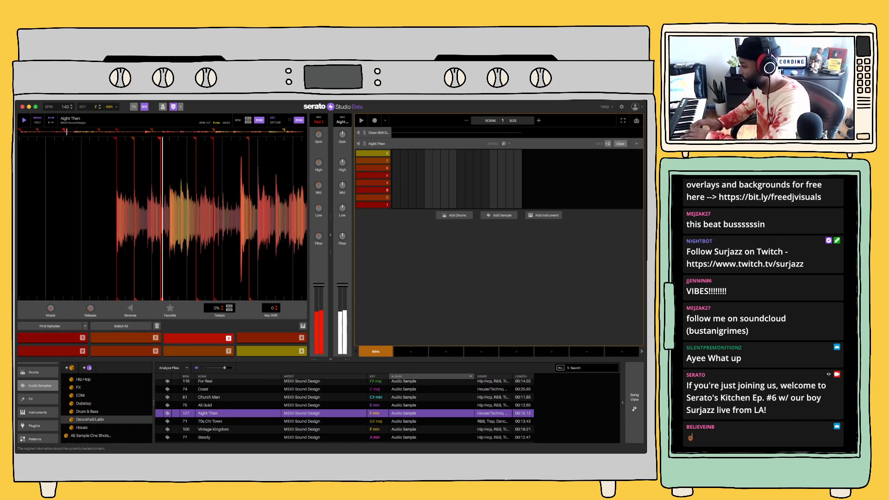
pyautogui.press('4')
pyautogui.press('7')
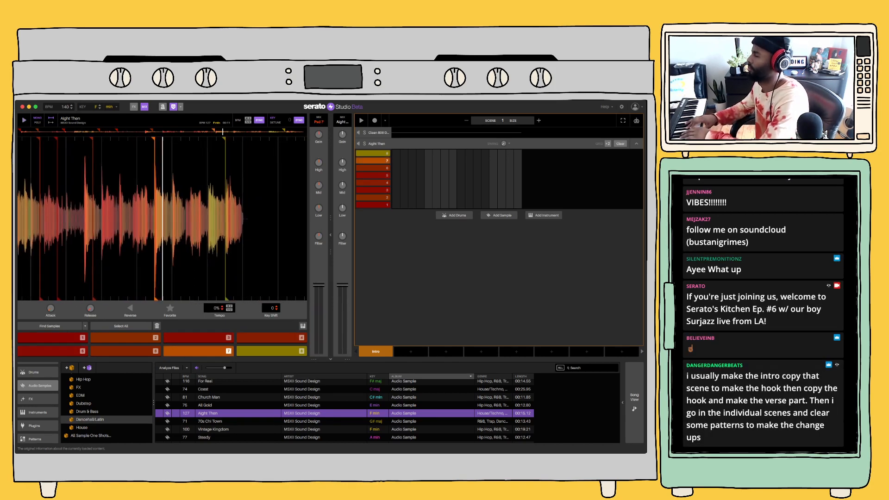
pyautogui.press('6')
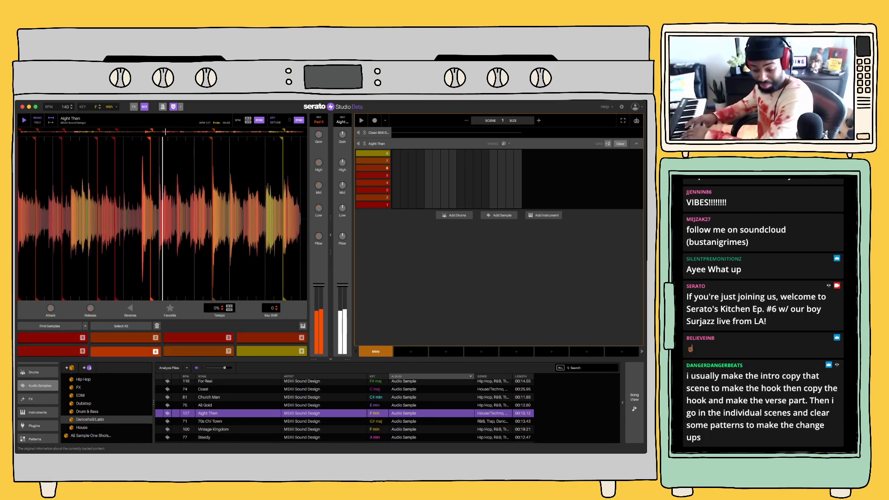
pyautogui.press('7')
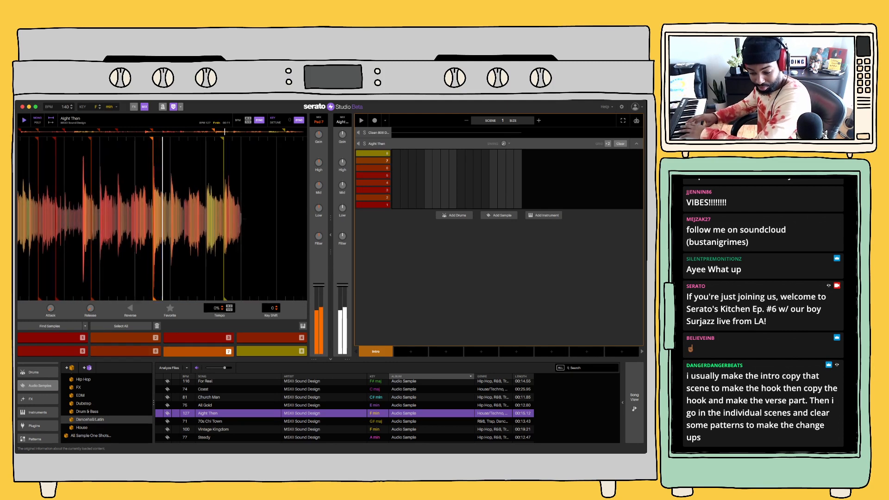
pyautogui.press('8')
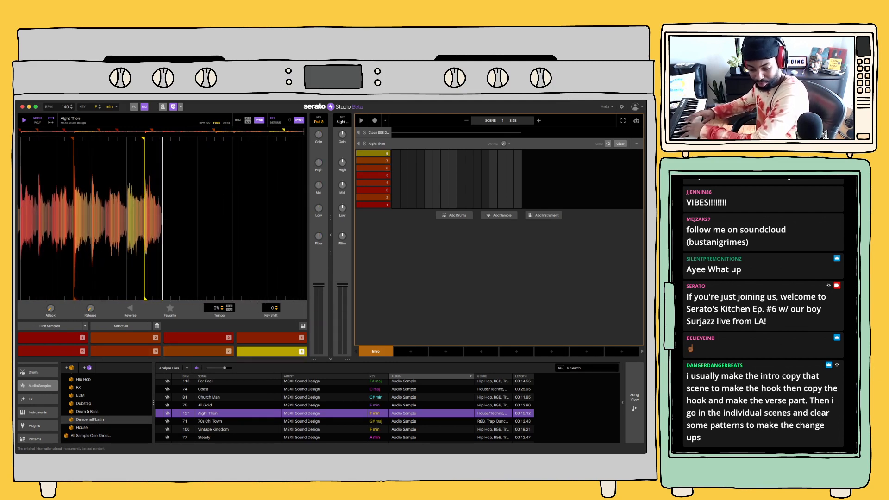
# Rehearse a chop pattern built around slice 1, alternating it with slices 2, 3 and 4
pyautogui.press('1')
pyautogui.press('1')
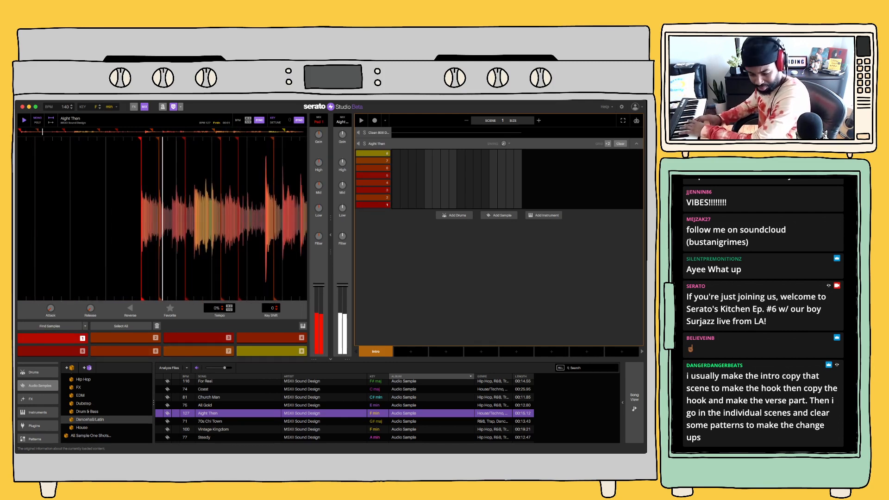
pyautogui.press('2')
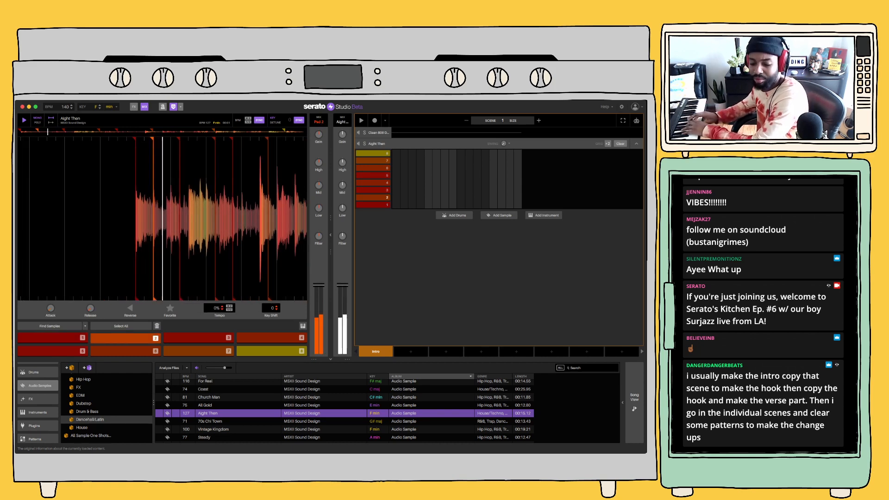
pyautogui.press('1')
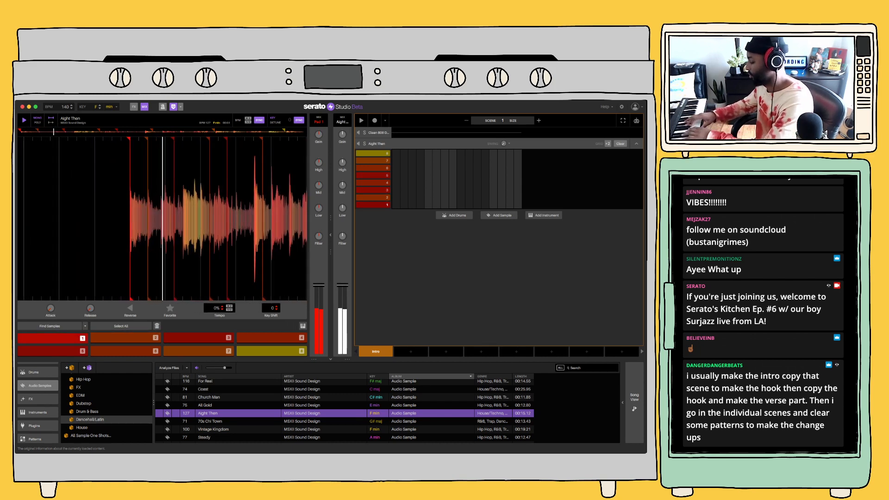
pyautogui.press('4')
pyautogui.press('1')
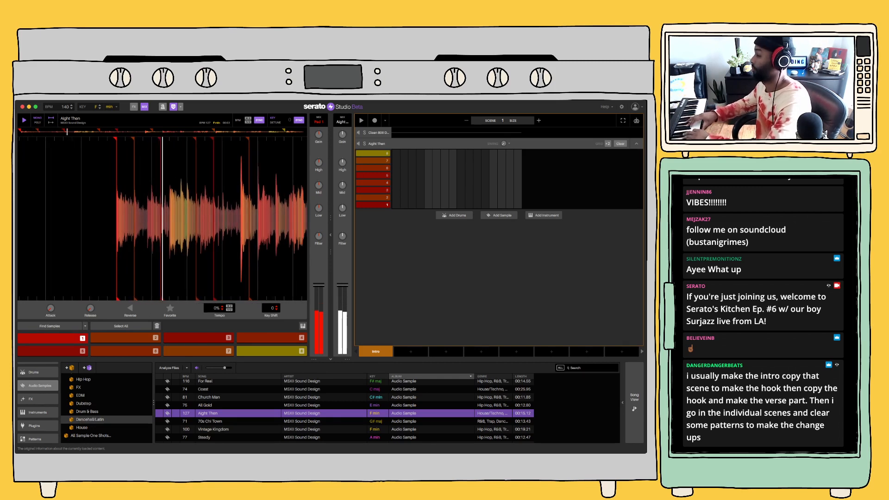
pyautogui.press('2')
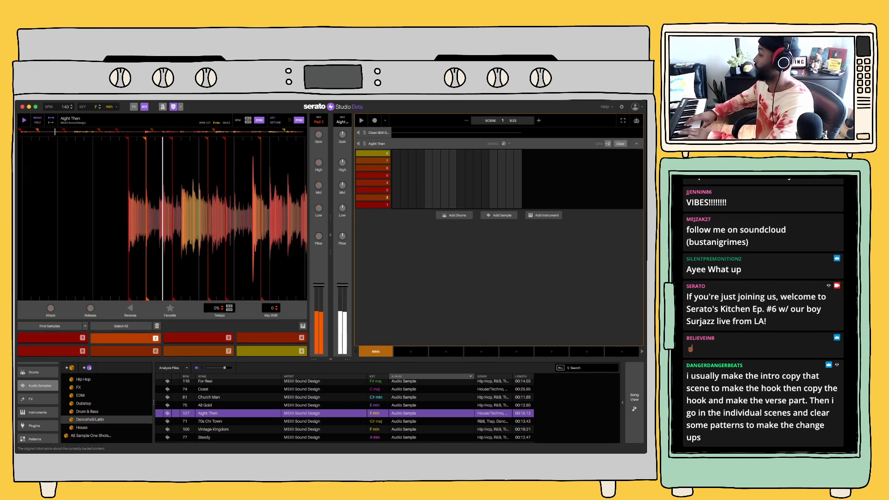
pyautogui.press('3')
pyautogui.press('1')
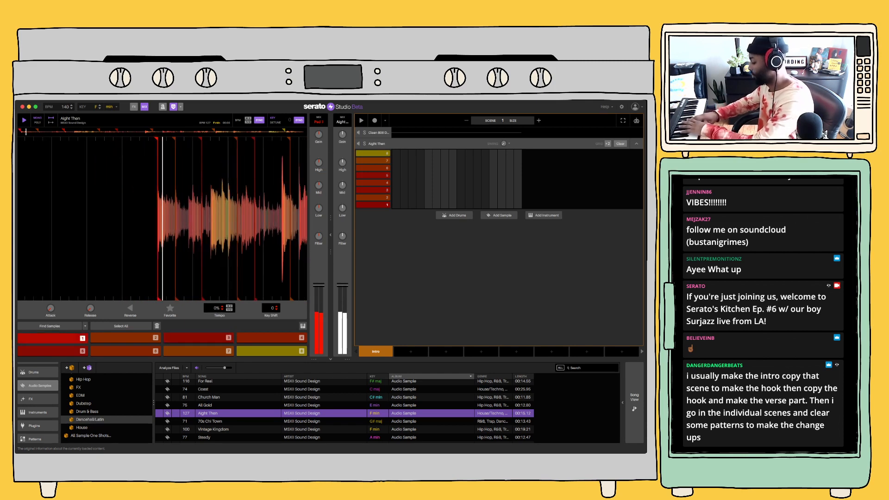
pyautogui.press('1')
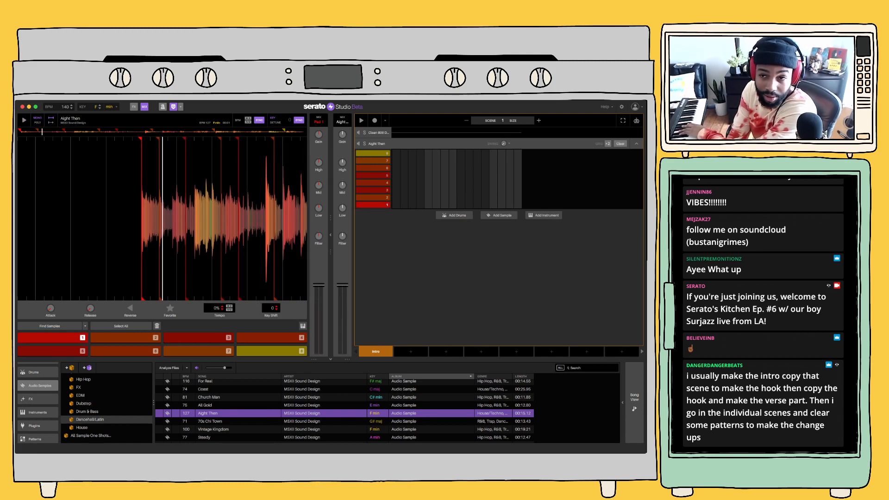
# Lengthen the scene to two bars, turn on the metronome and trigger slice 1 of the sample
pyautogui.click(539, 121)
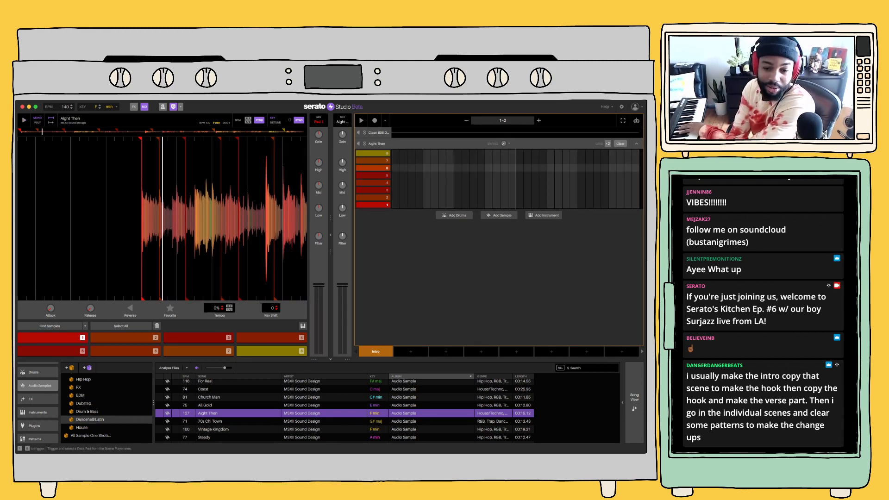
pyautogui.press('1')
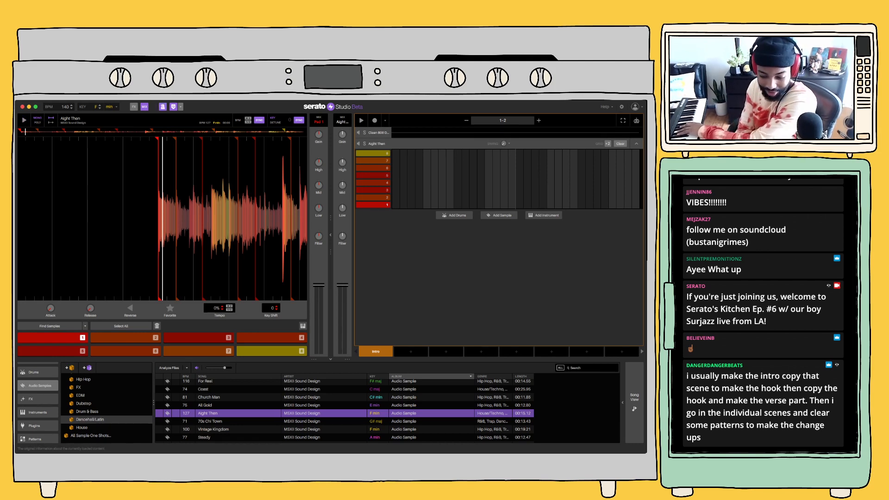
pyautogui.press('space')
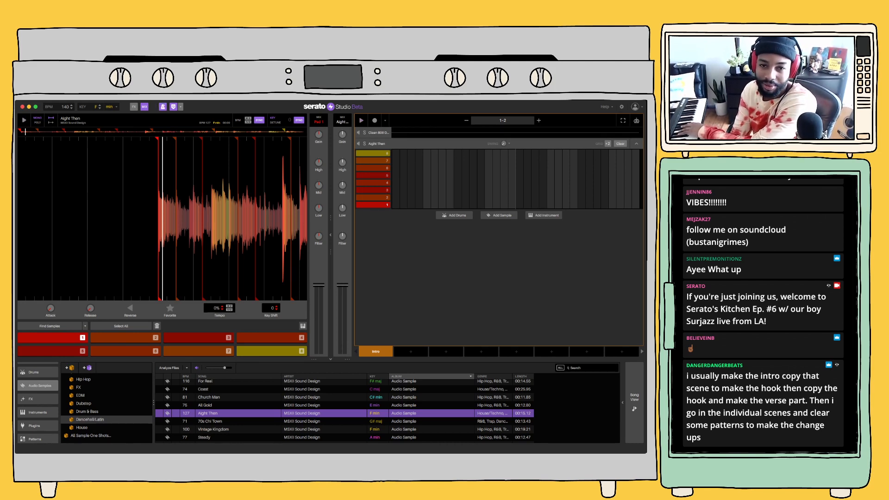
# Record slice 1 of the sample as one sustained note through bars 1–2 of the scene
pyautogui.click(375, 120)
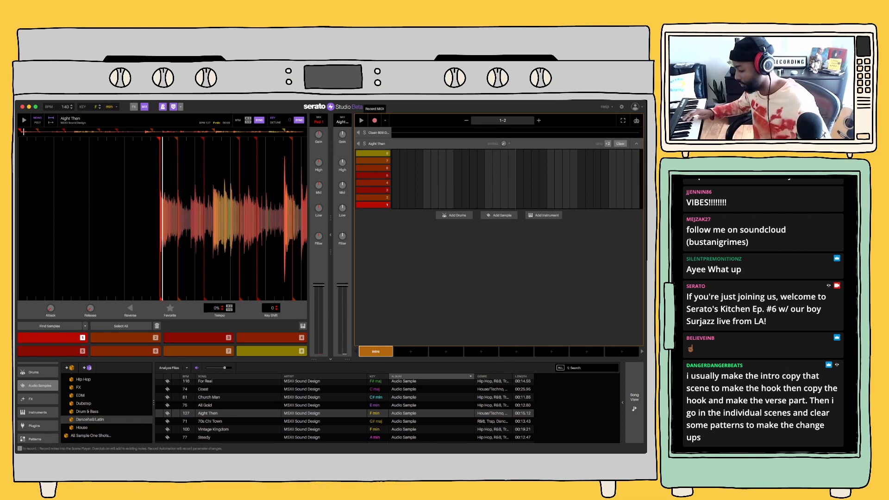
pyautogui.press('space')
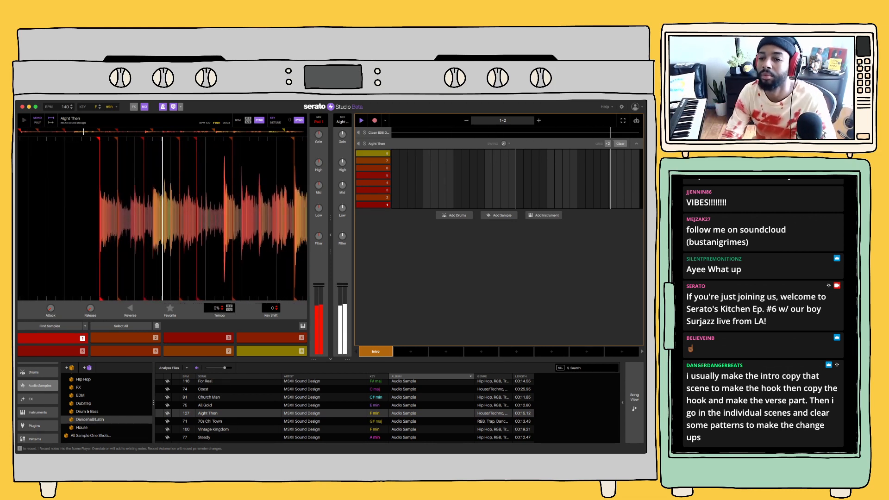
pyautogui.press('space')
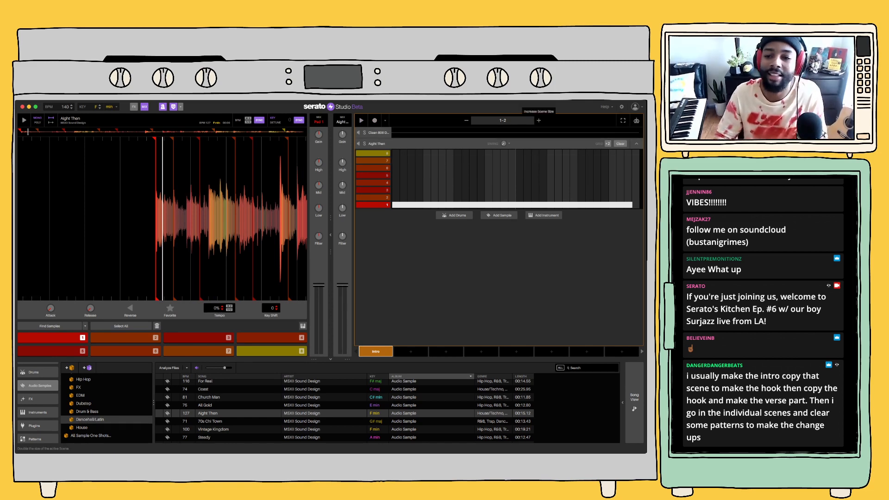
# Extend the scene to four bars, play it back and extend it again to eight bars
pyautogui.click(539, 121)
pyautogui.press('space')
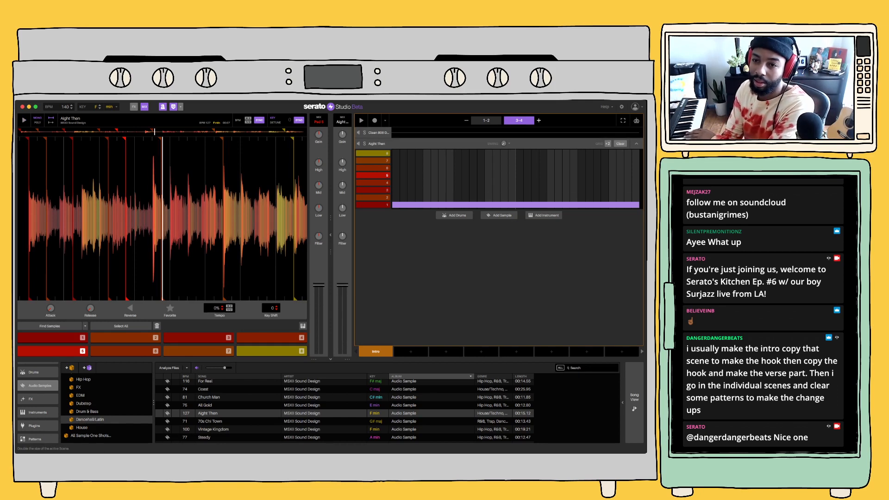
pyautogui.click(539, 120)
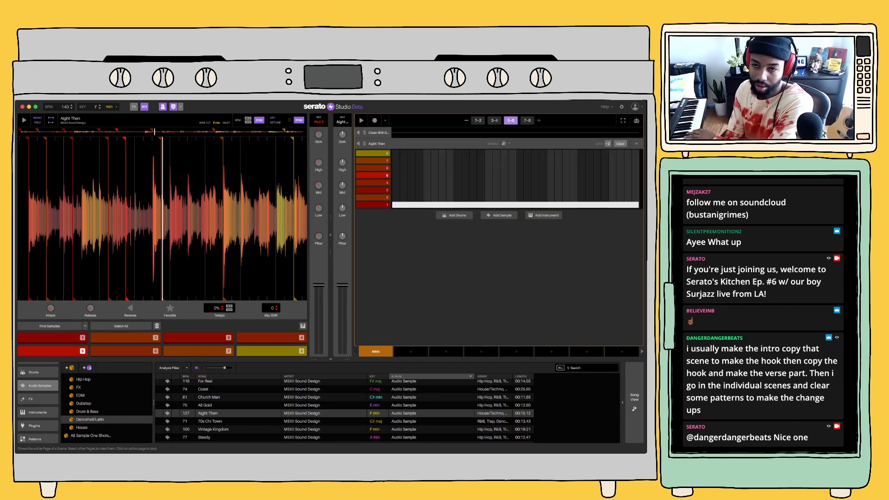
# Clear slice 1 from bars 7–8 and try out slice 6 over them during playback
pyautogui.press('space')
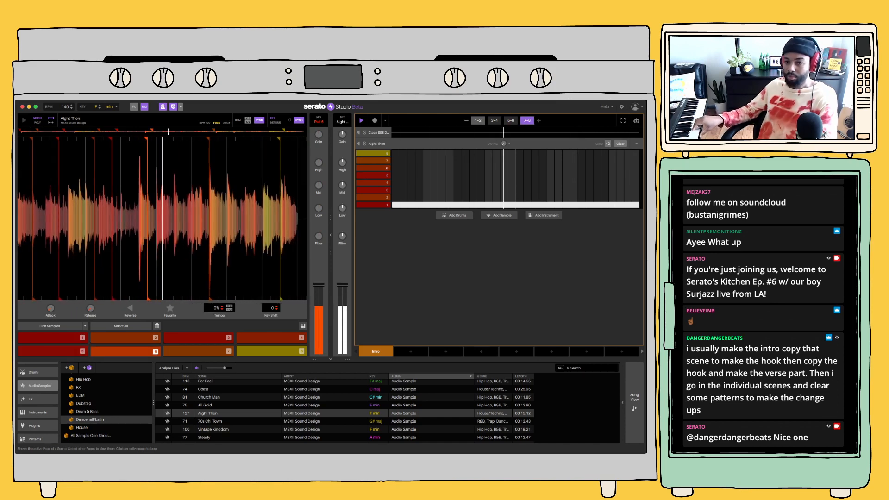
pyautogui.press('space')
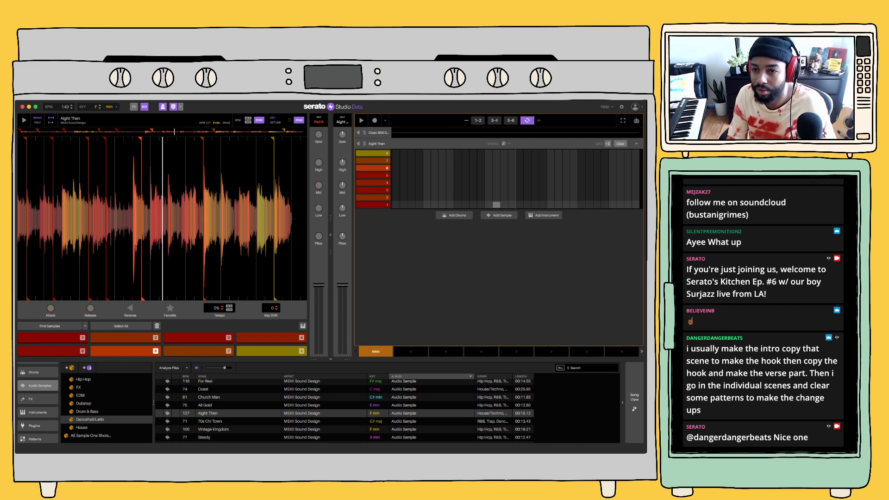
pyautogui.click(510, 121)
pyautogui.press('space')
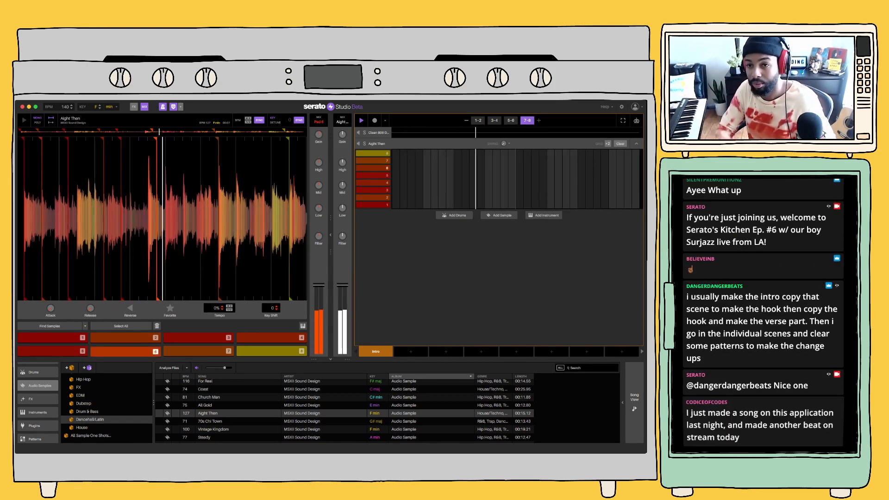
pyautogui.click(511, 120)
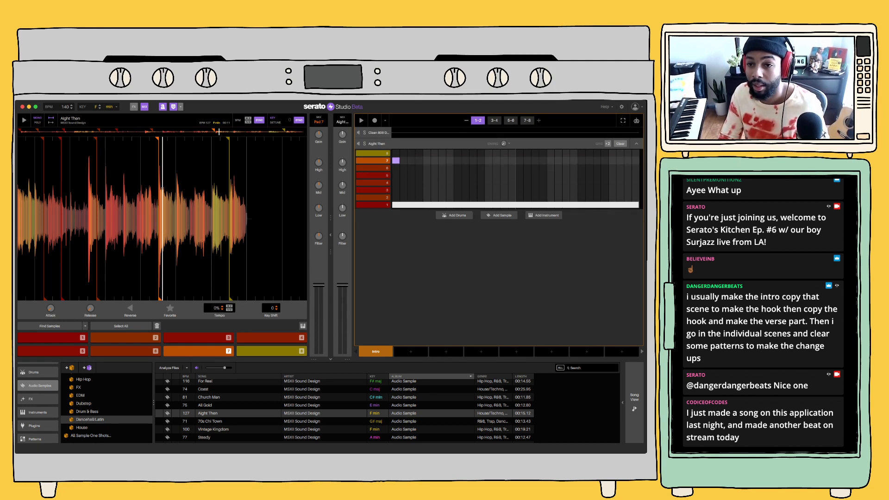
# Place slice 7 across bars 7–8 and play the eight-bar pattern
pyautogui.click(527, 121)
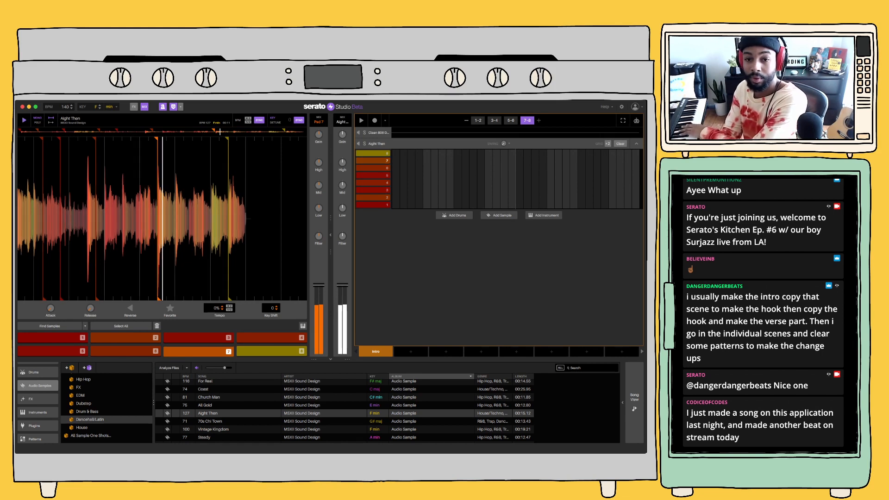
pyautogui.click(395, 160)
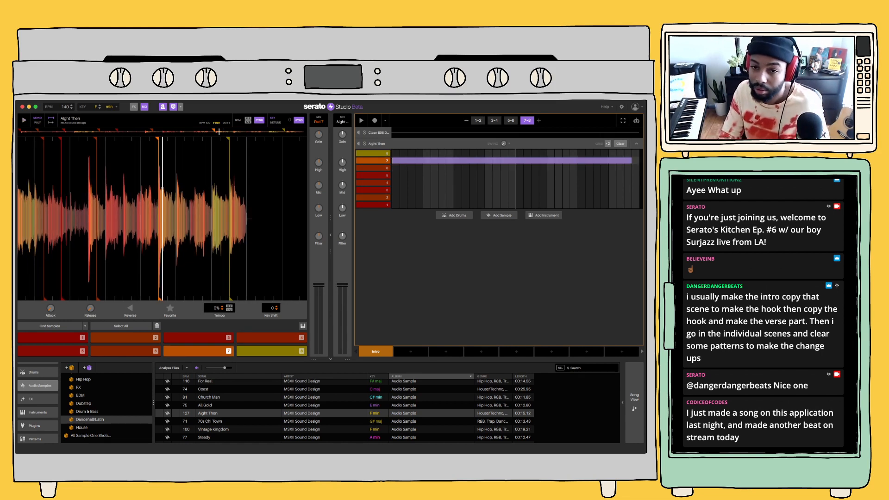
pyautogui.press('space')
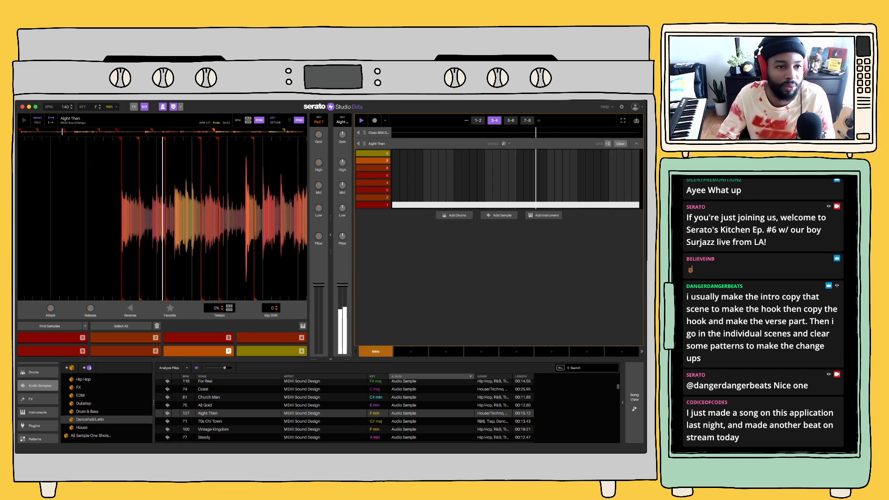
# Audition the pattern in other project keys, including C# and G#
pyautogui.click(99, 108)
pyautogui.click(99, 108)
pyautogui.click(100, 108)
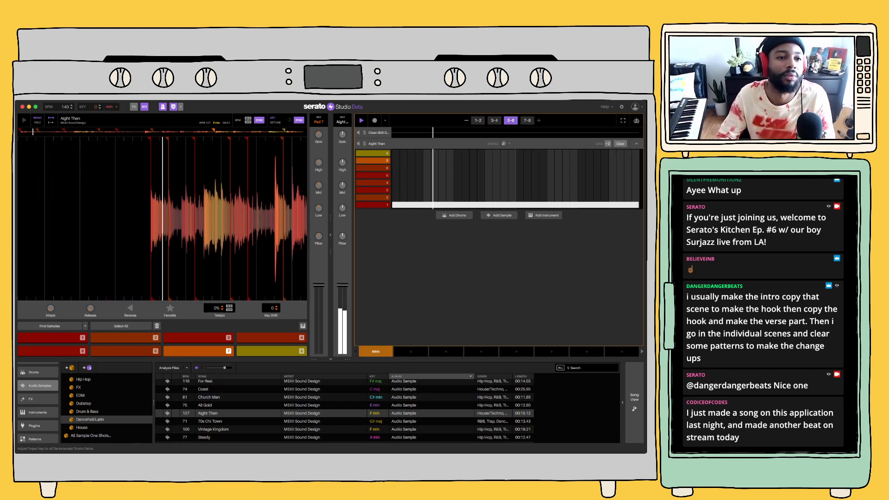
pyautogui.click(100, 108)
pyautogui.click(99, 108)
pyautogui.click(100, 105)
pyautogui.click(100, 105)
pyautogui.click(100, 105)
pyautogui.click(99, 105)
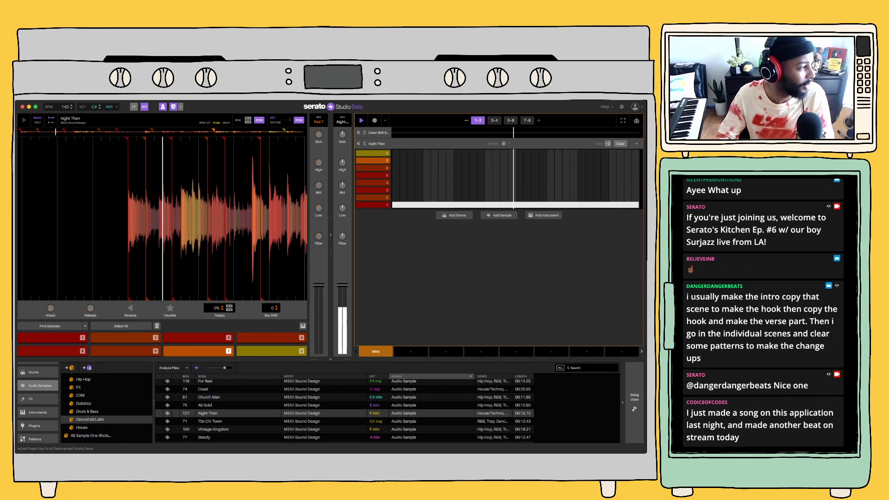
pyautogui.press('space')
pyautogui.press('space')
pyautogui.click(99, 105)
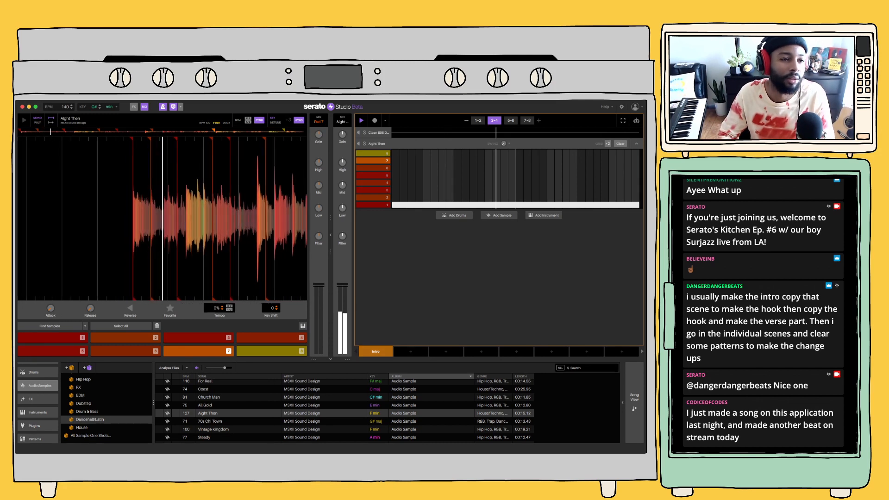
# Show the effects section and set the project key back to F while playing the pattern through to bars 7–8
pyautogui.click(134, 107)
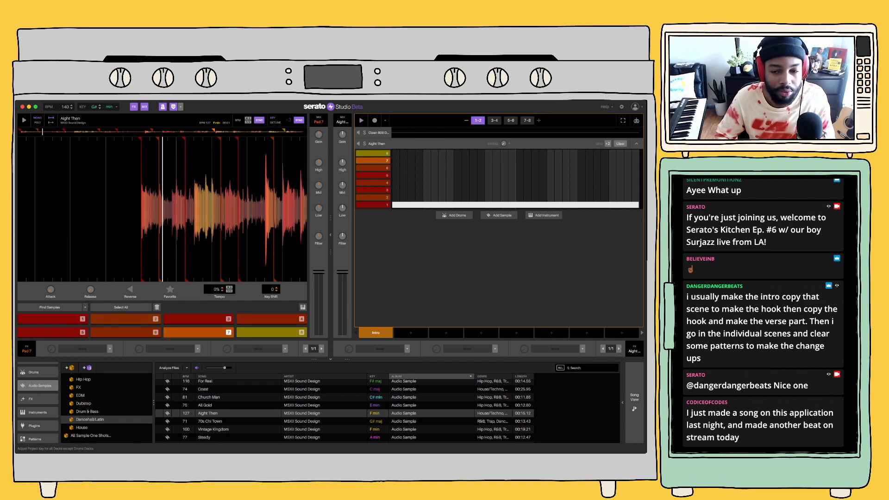
pyautogui.press('space')
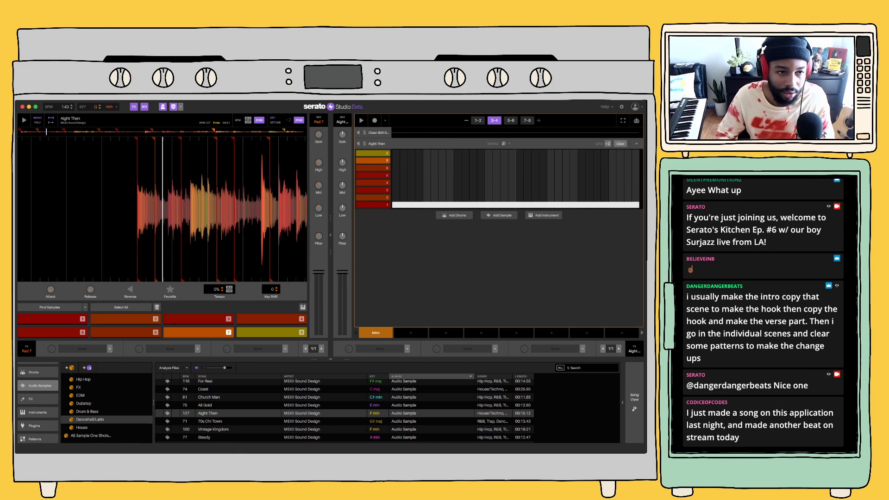
pyautogui.press('space')
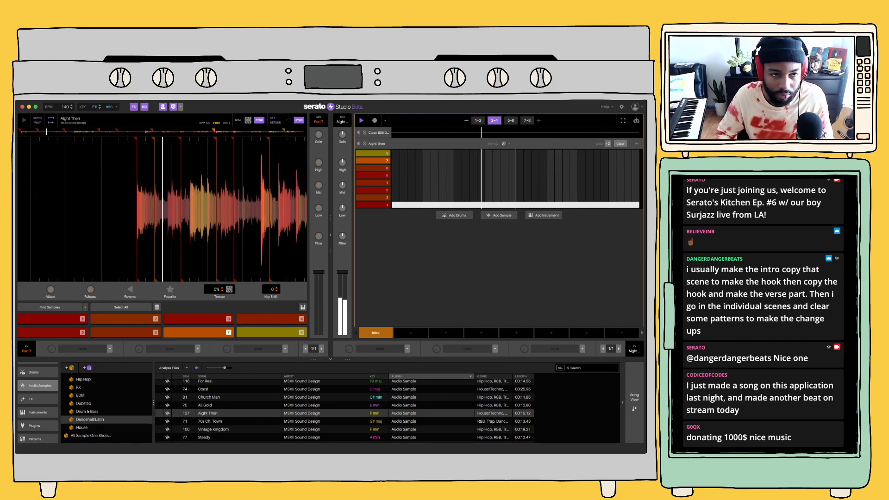
pyautogui.click(99, 108)
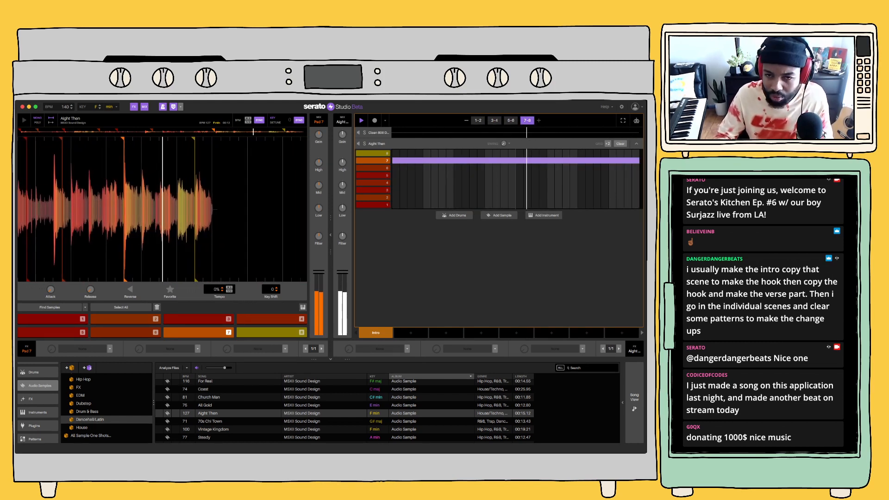
pyautogui.press('space')
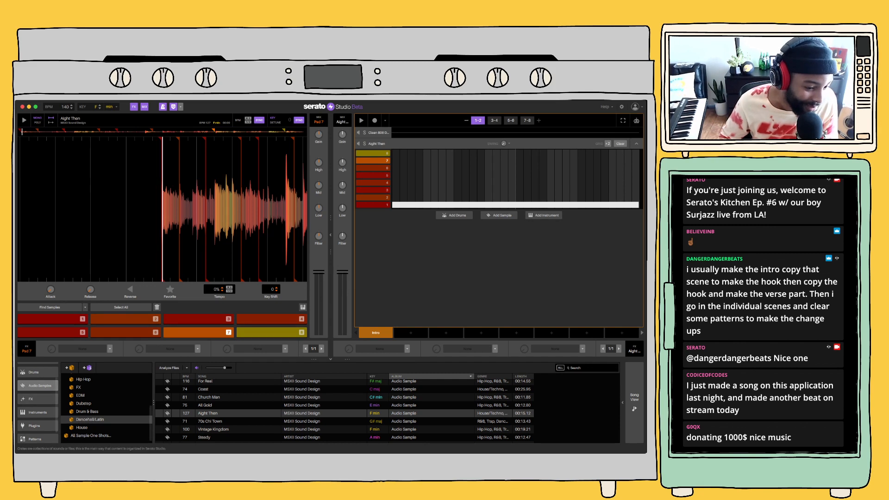
# Look through the Serato drum packs in the library for sounds that suit the beat
pyautogui.scroll(-2, 37, 403)
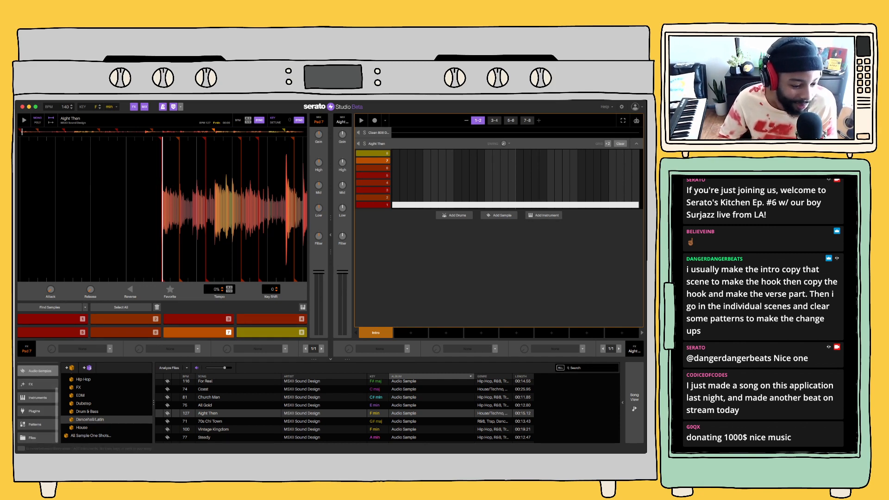
pyautogui.scroll(3, 37, 403)
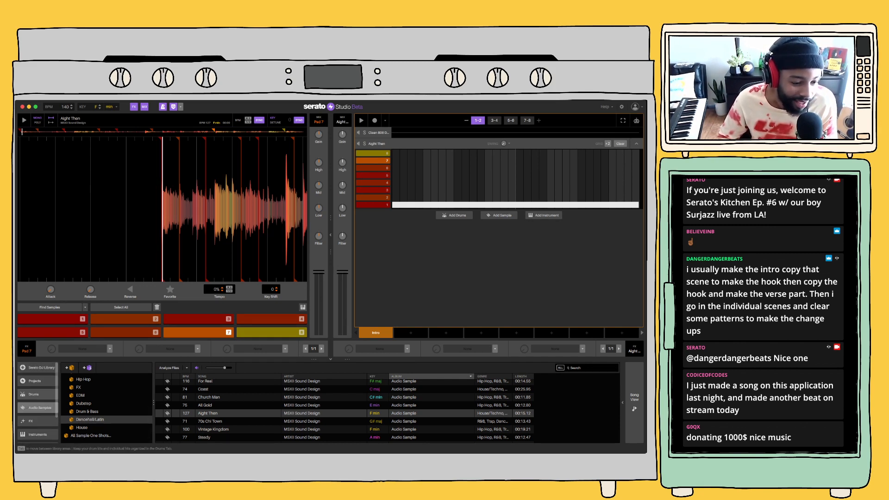
pyautogui.click(38, 395)
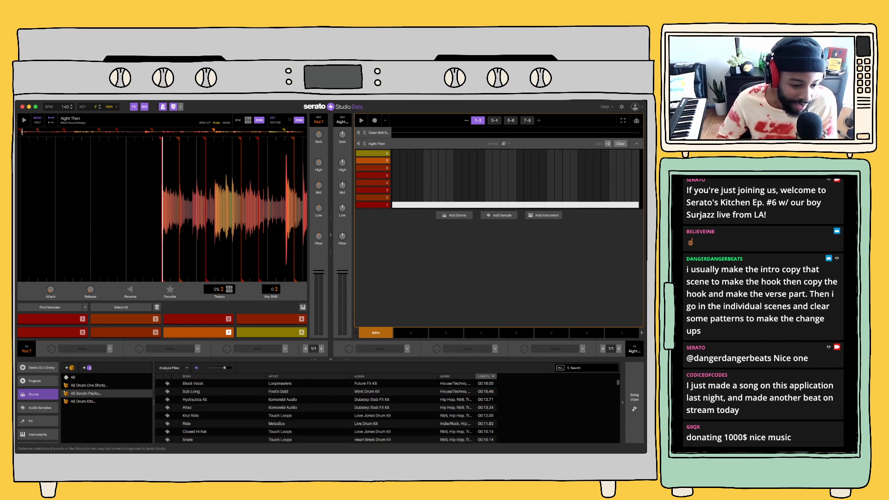
pyautogui.click(86, 393)
pyautogui.scroll(-10, 106, 407)
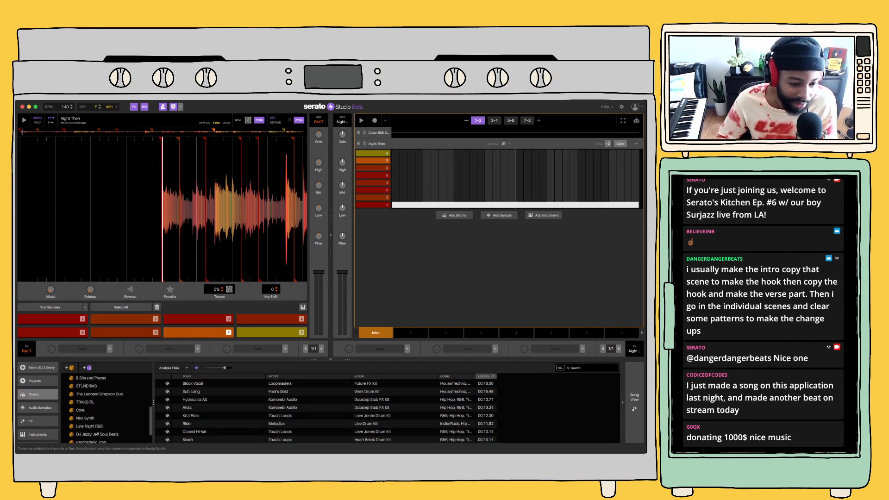
pyautogui.scroll(-1, 106, 405)
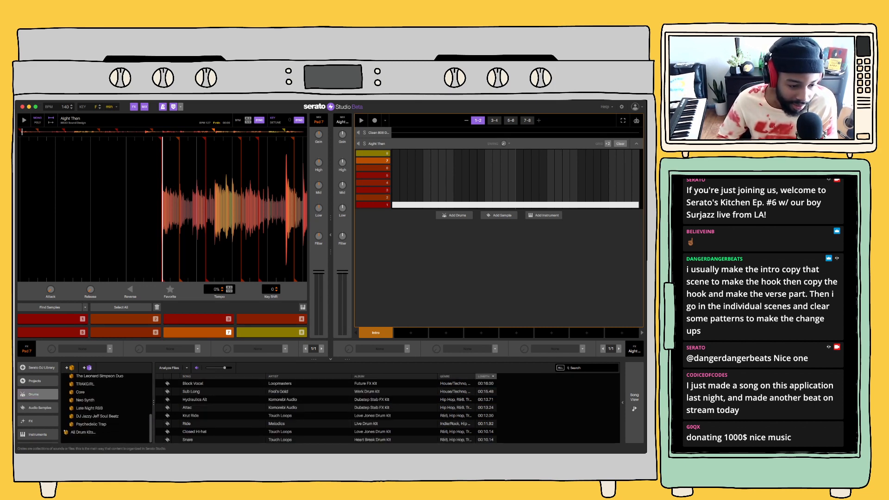
pyautogui.scroll(3, 106, 407)
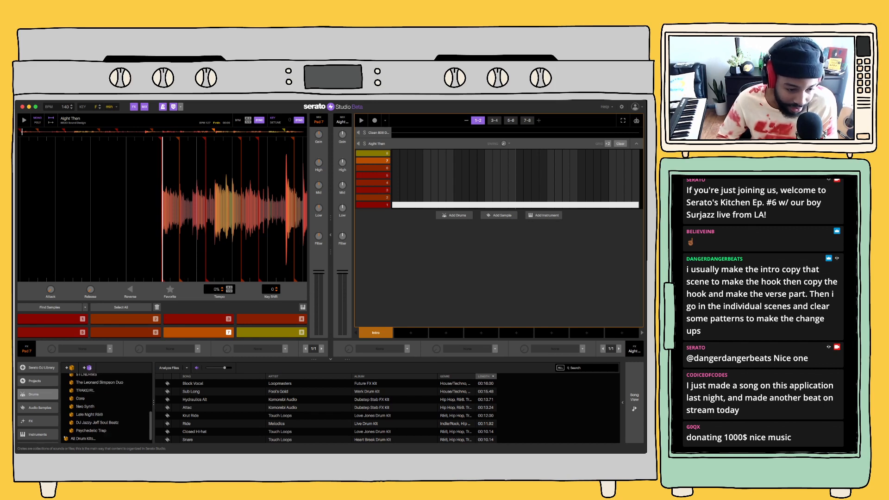
pyautogui.scroll(3, 107, 408)
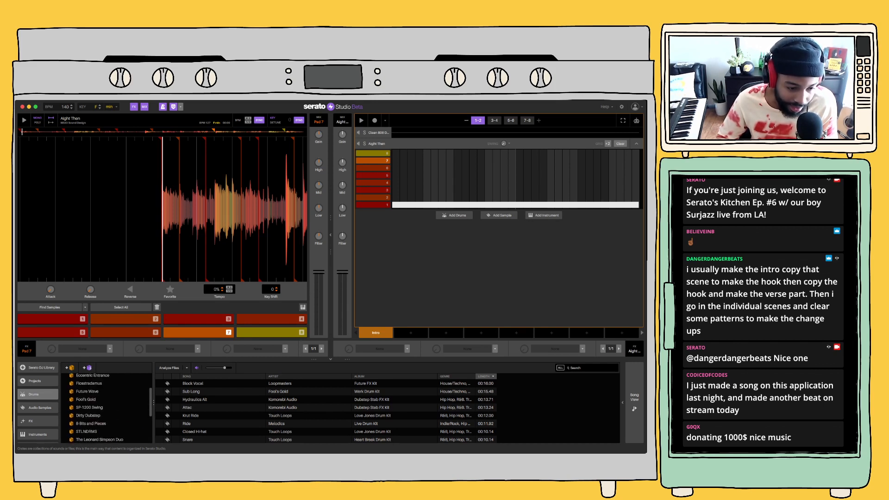
pyautogui.scroll(-1, 106, 408)
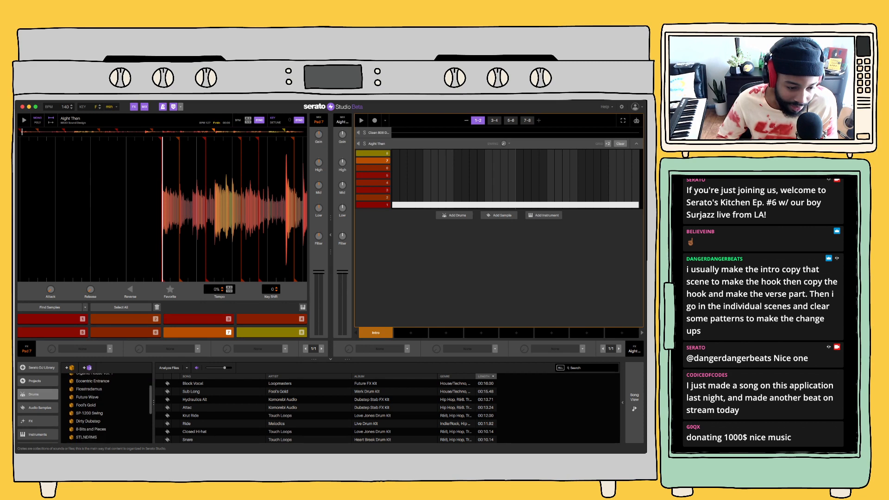
pyautogui.scroll(-1, 106, 407)
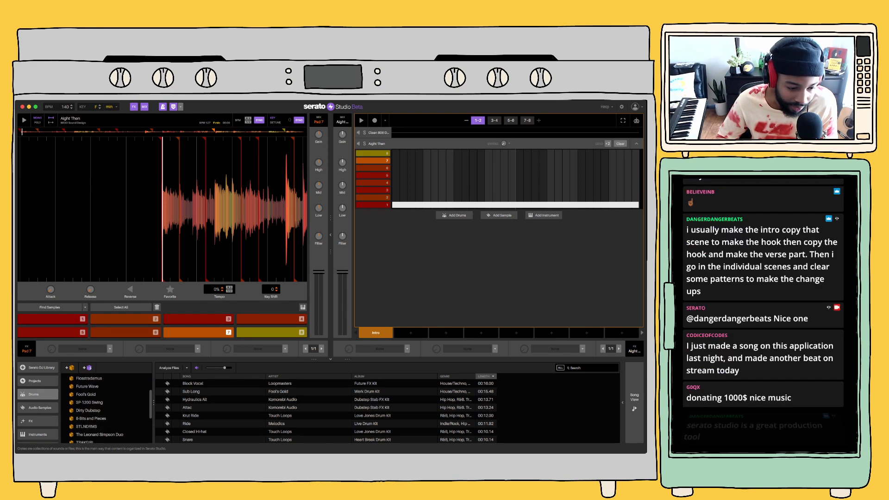
pyautogui.scroll(-3, 107, 407)
pyautogui.scroll(-1, 107, 408)
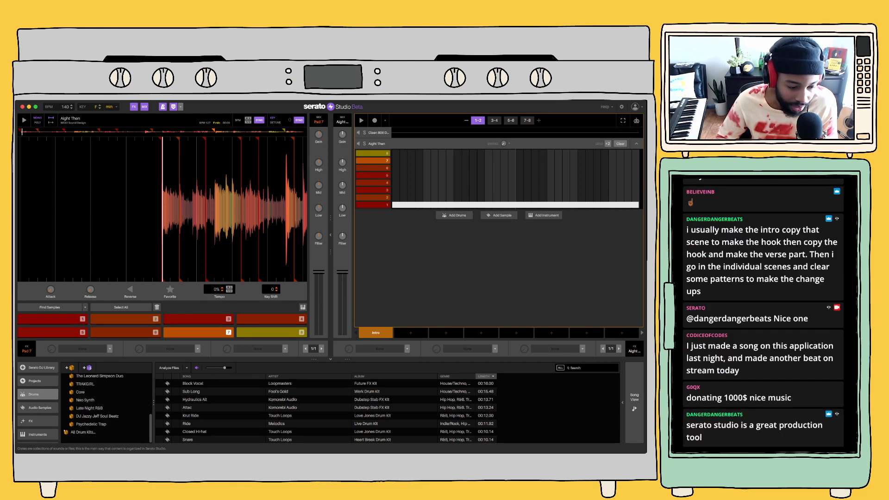
pyautogui.scroll(5, 106, 407)
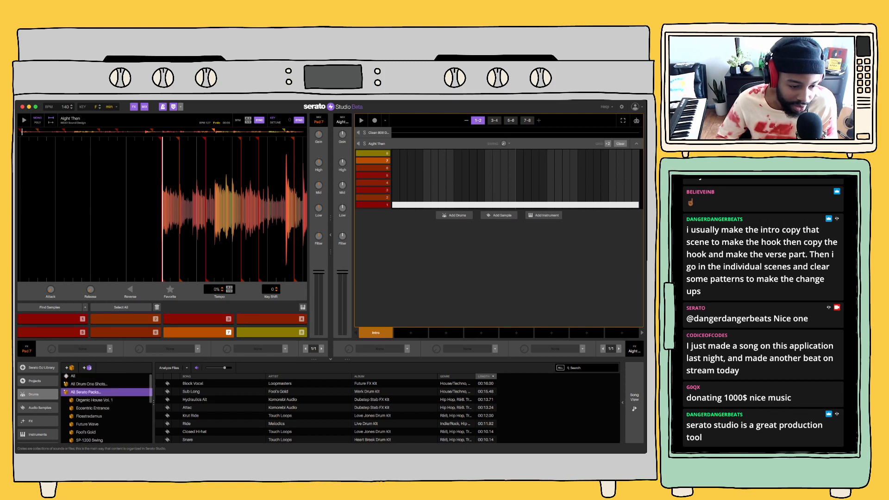
pyautogui.click(65, 392)
# Find the Hip Hop drum kits in the drum library and load the Trap Wave Drum Kit into a new deck
pyautogui.click(66, 385)
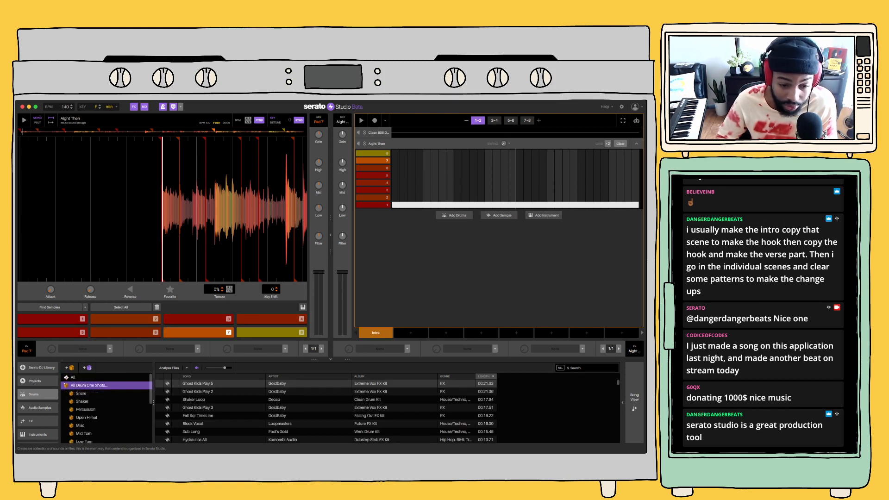
pyautogui.scroll(-4, 324, 410)
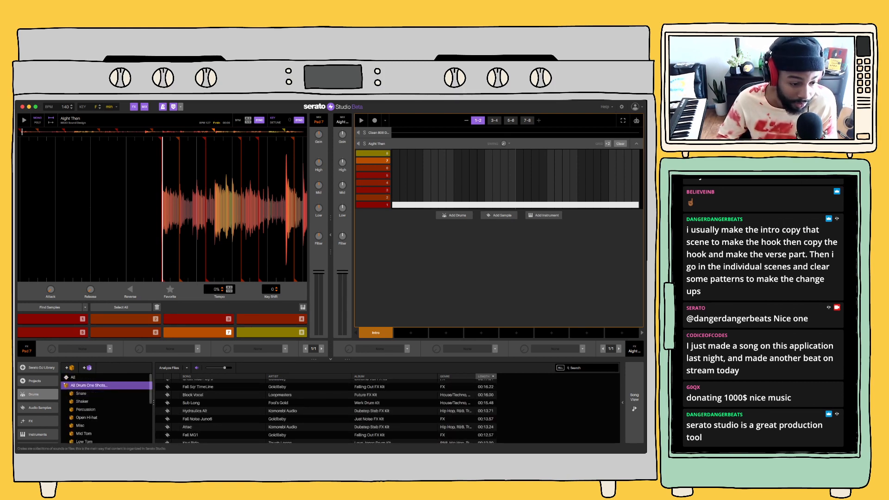
pyautogui.click(38, 395)
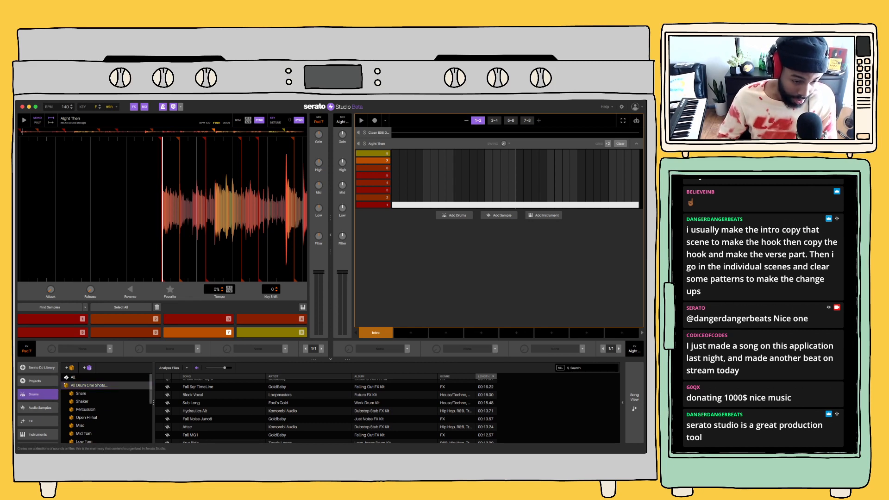
pyautogui.click(66, 385)
pyautogui.click(65, 401)
pyautogui.scroll(-4, 83, 402)
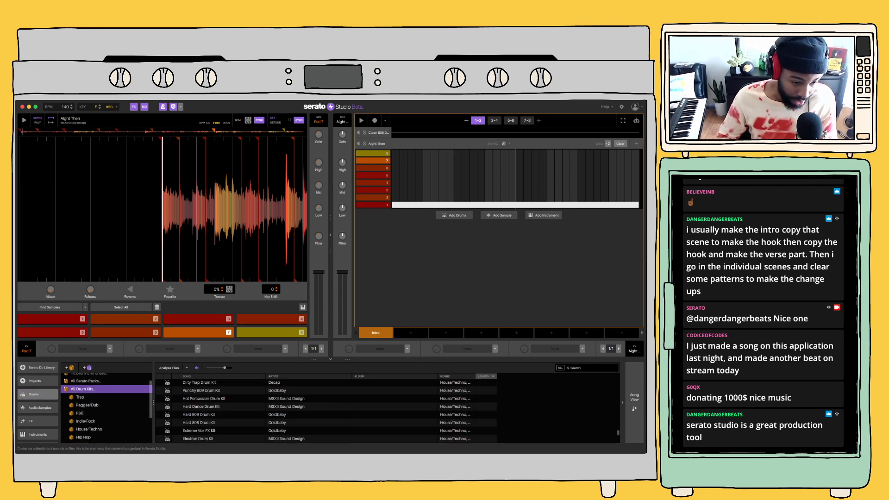
pyautogui.click(84, 392)
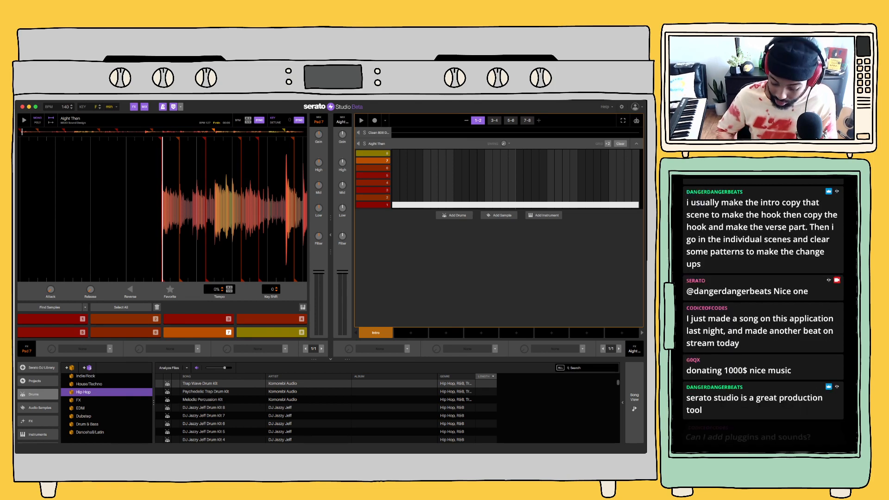
pyautogui.click(200, 383)
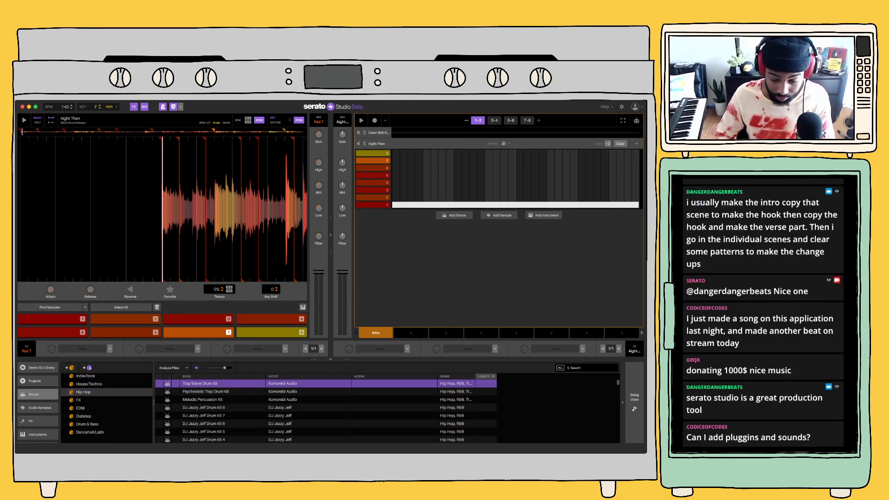
pyautogui.doubleClick(200, 383)
# Audition the Trap Wave kit's kick, snare, closed hi-hat, open hi-hat and layered clap
pyautogui.press('2')
pyautogui.press('1')
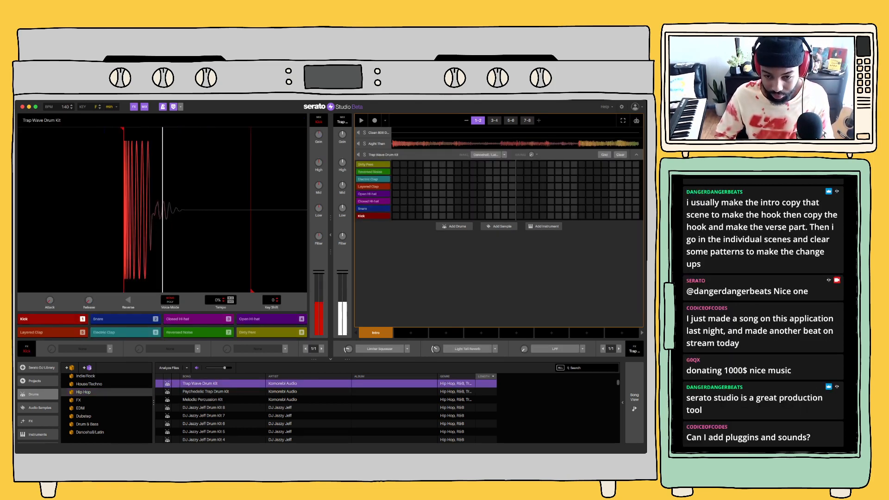
pyautogui.press('3')
pyautogui.press('4')
pyautogui.press('5')
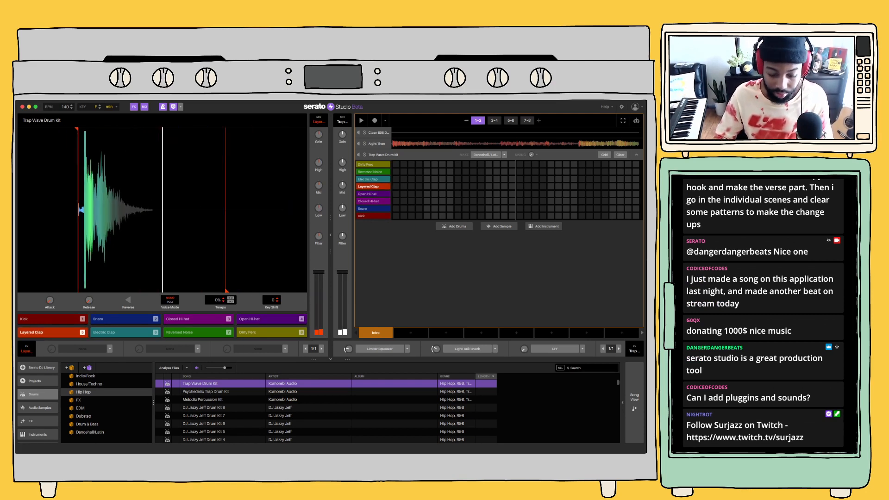
pyautogui.press('4')
pyautogui.press('3')
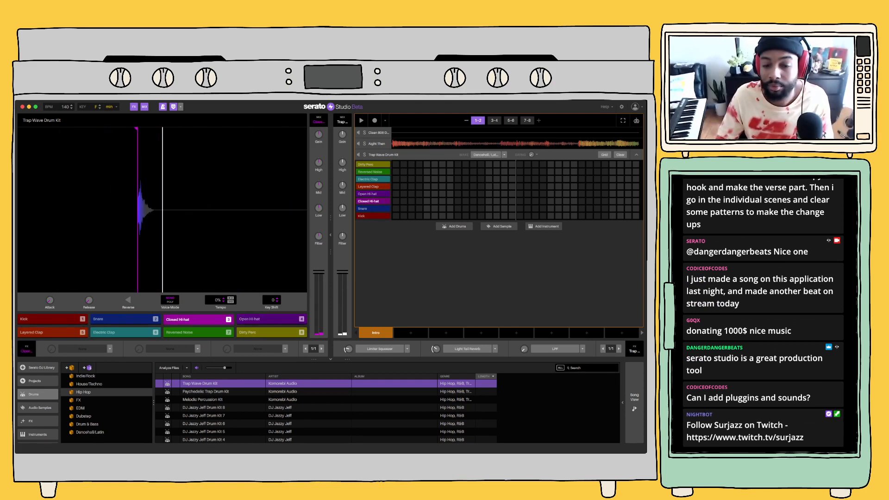
pyautogui.press('3')
# Sequence closed hi-hats on alternating steps in bars 1–2, double that row's step resolution and add a short roll in bar 1
pyautogui.moveTo(396, 201); pyautogui.dragTo(598, 201)
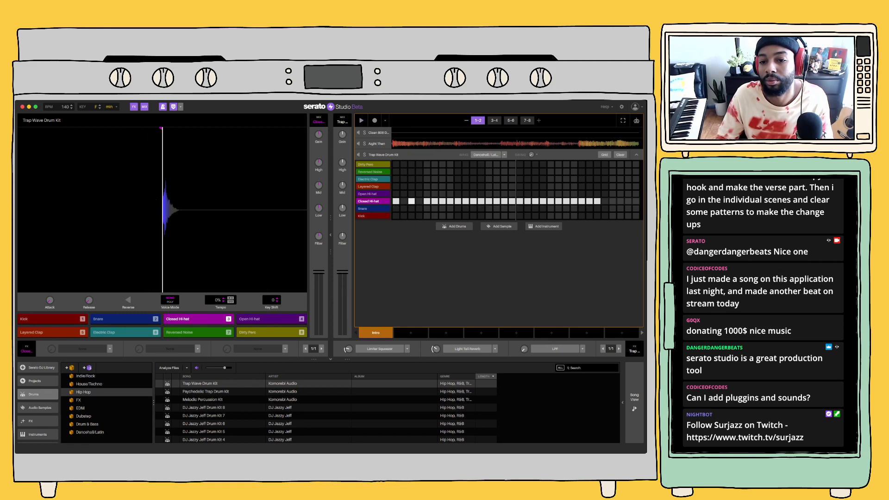
pyautogui.press('space')
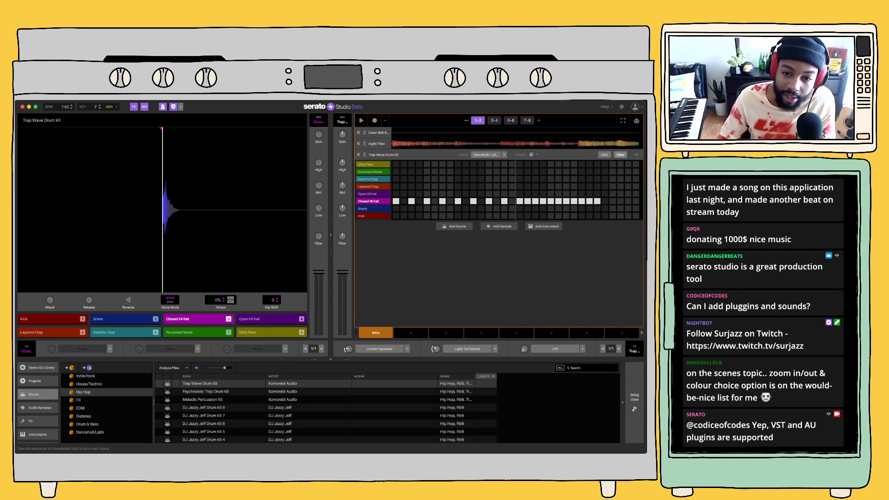
pyautogui.click(605, 154)
pyautogui.click(359, 201)
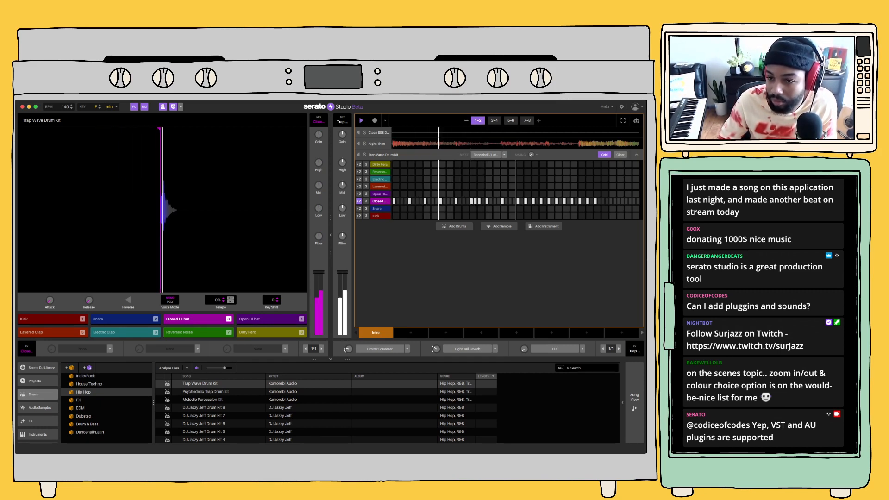
pyautogui.press('space')
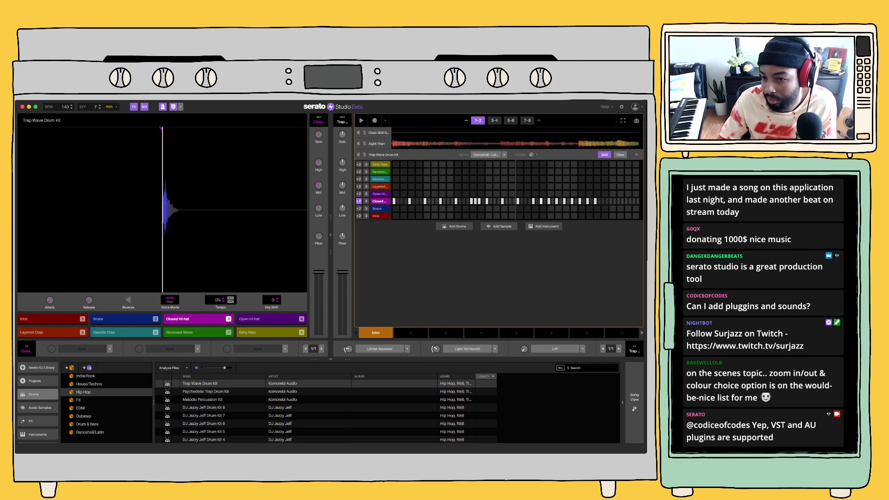
# Thin bar 2's closed hi-hats to every other step and add two short rolls, checking the rhythm by playback
pyautogui.press('space')
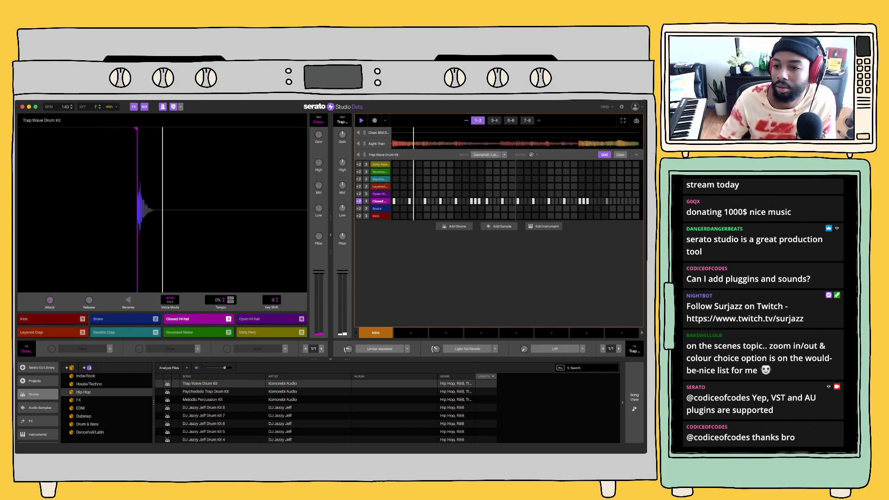
pyautogui.press('space')
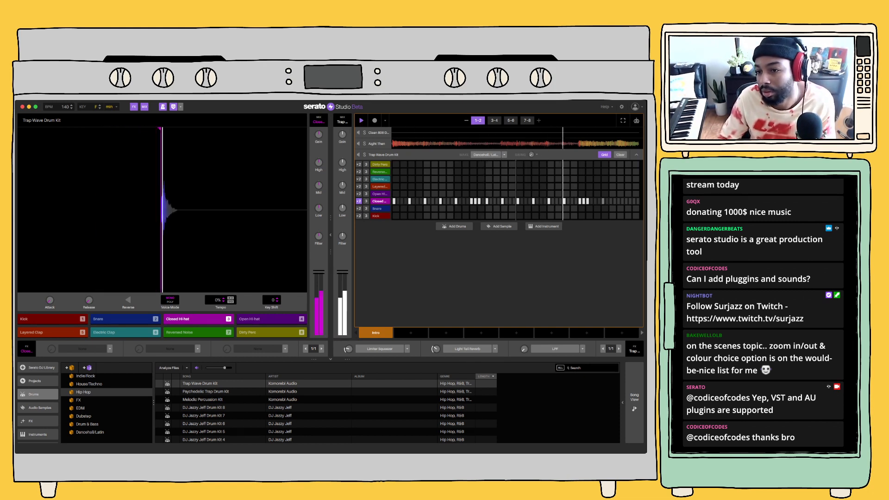
pyautogui.press('space')
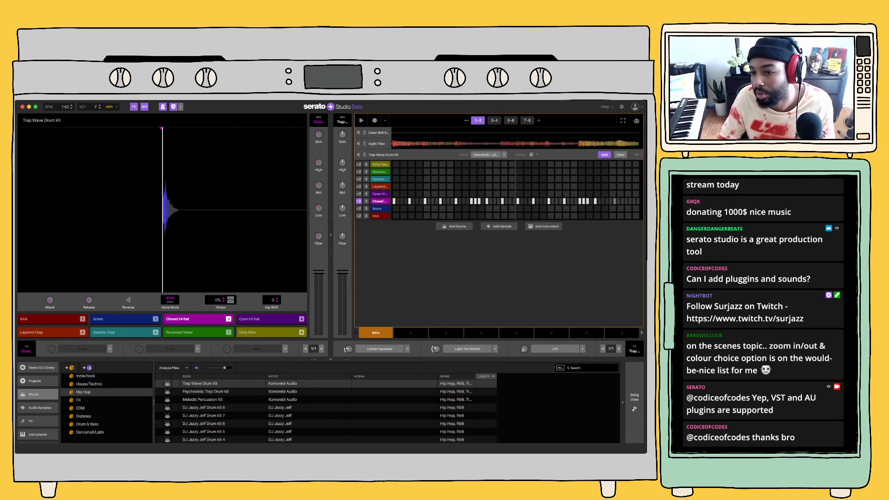
pyautogui.press('space')
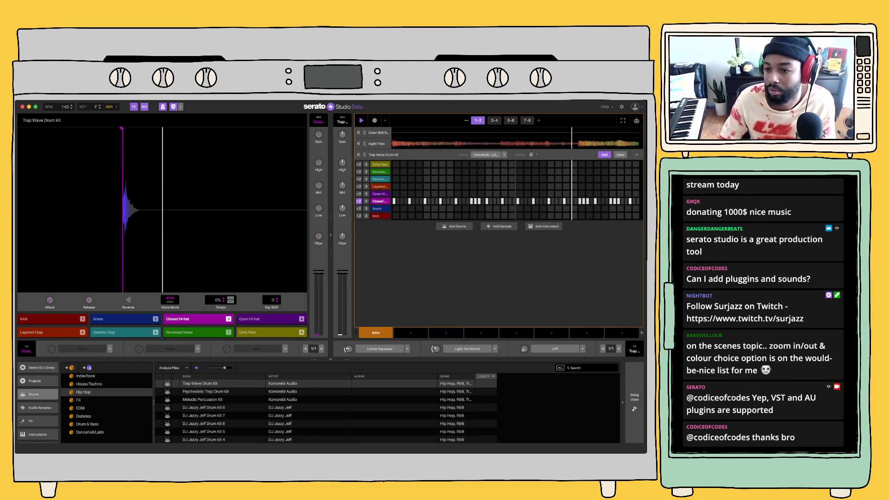
pyautogui.press('space')
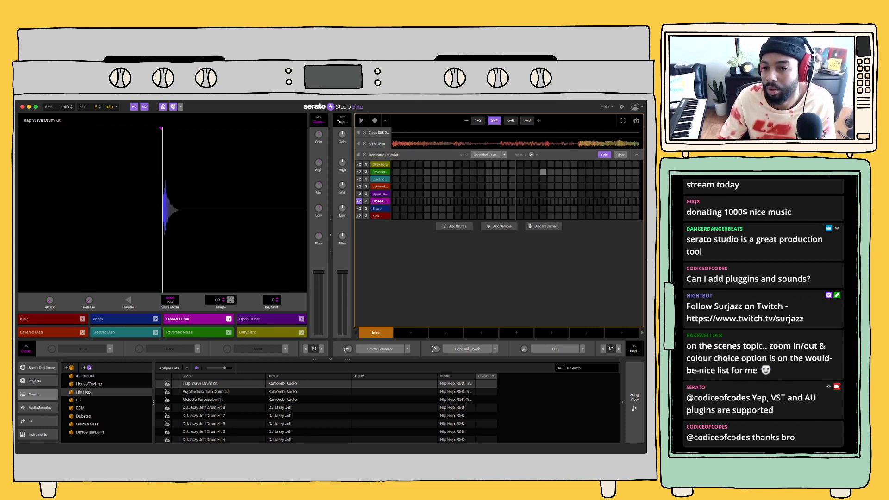
# Repeat the closed hi-hat pattern from bars 1–2 across bars 3–8 and play it with the sample
pyautogui.click(478, 121)
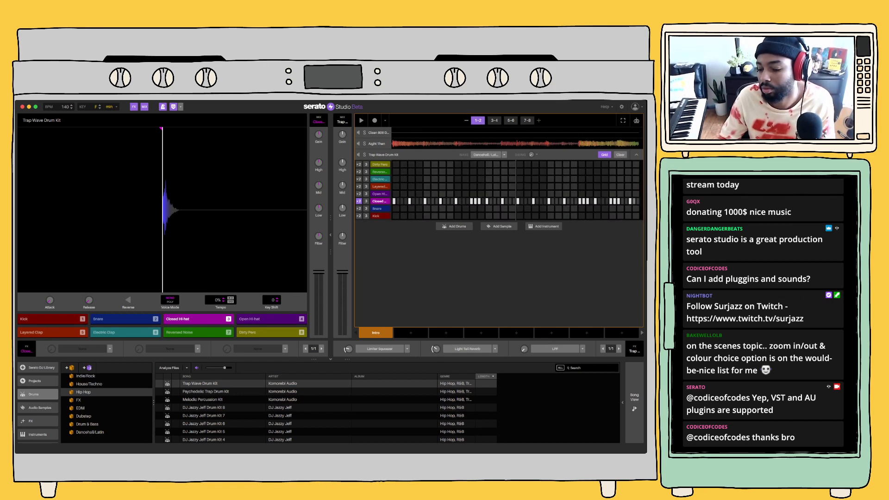
pyautogui.press('space')
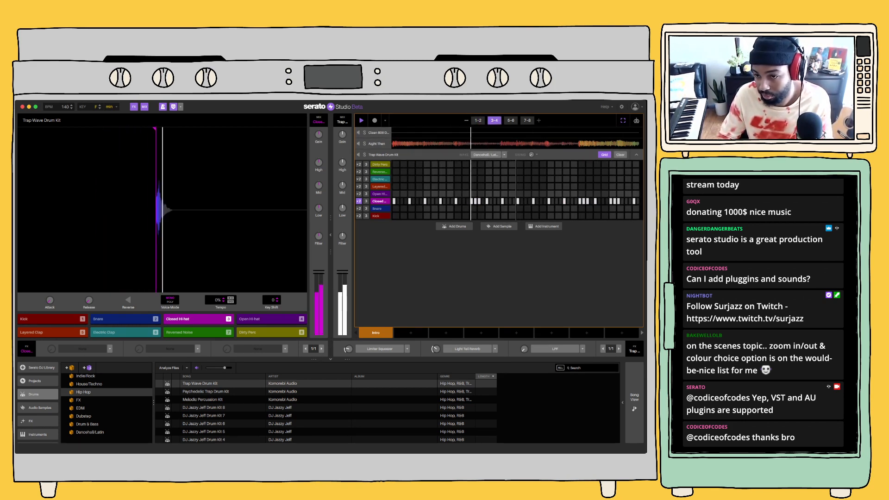
pyautogui.press('space')
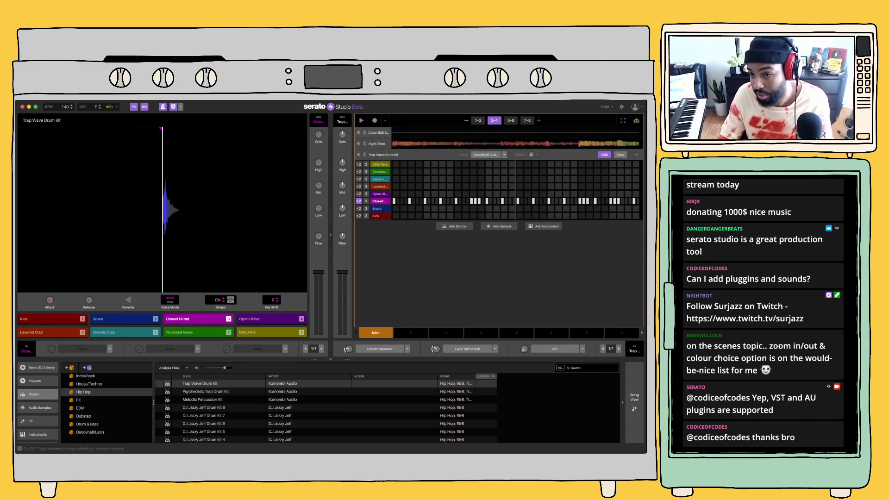
pyautogui.press('space')
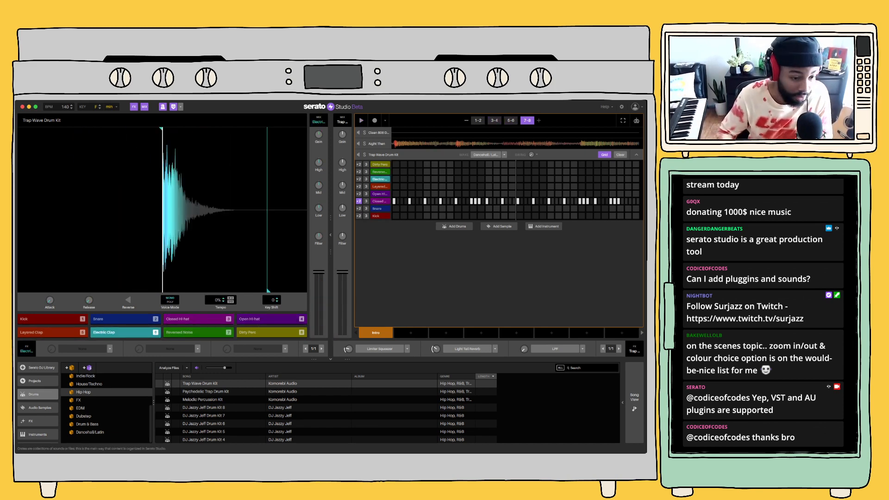
# Look through the drum folders on the drive, including NEW DRUMS, for further sounds
pyautogui.scroll(-2, 37, 403)
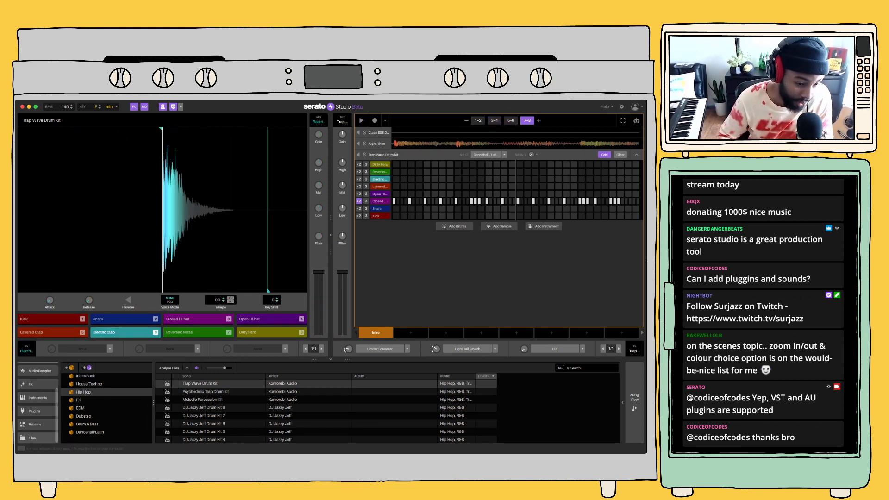
pyautogui.click(37, 437)
pyautogui.scroll(-3, 107, 405)
pyautogui.scroll(10, 107, 406)
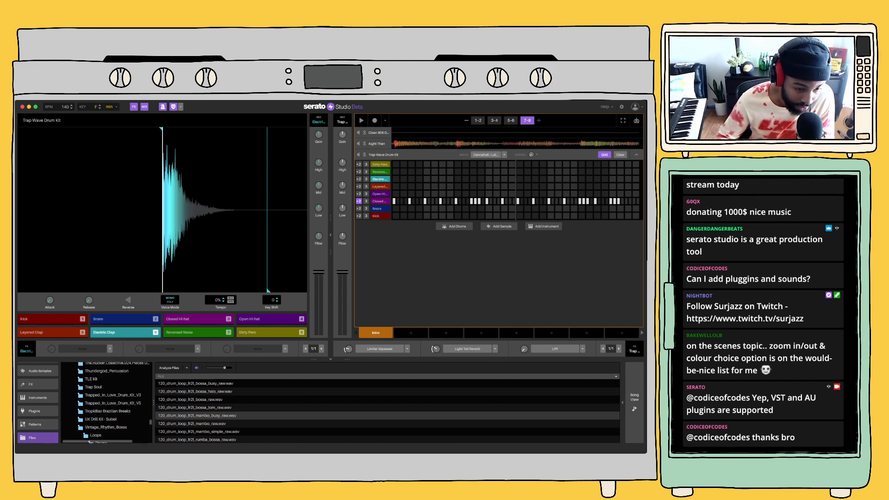
pyautogui.scroll(8, 106, 403)
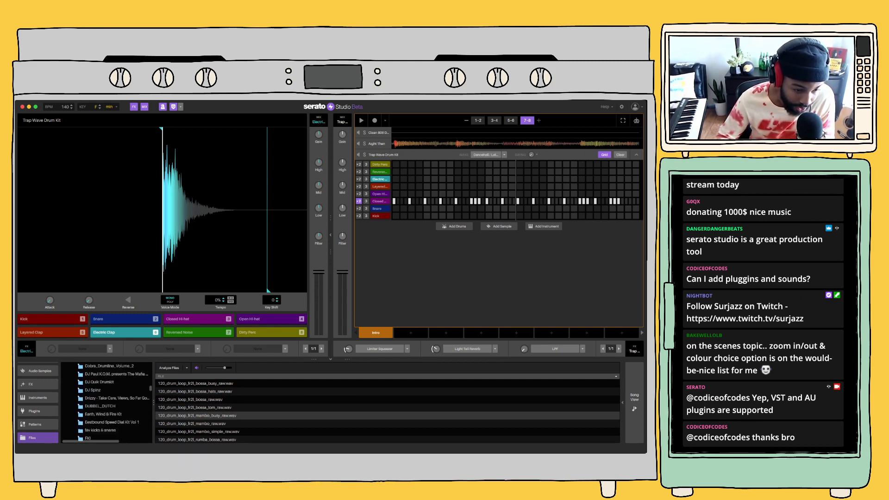
pyautogui.click(75, 414)
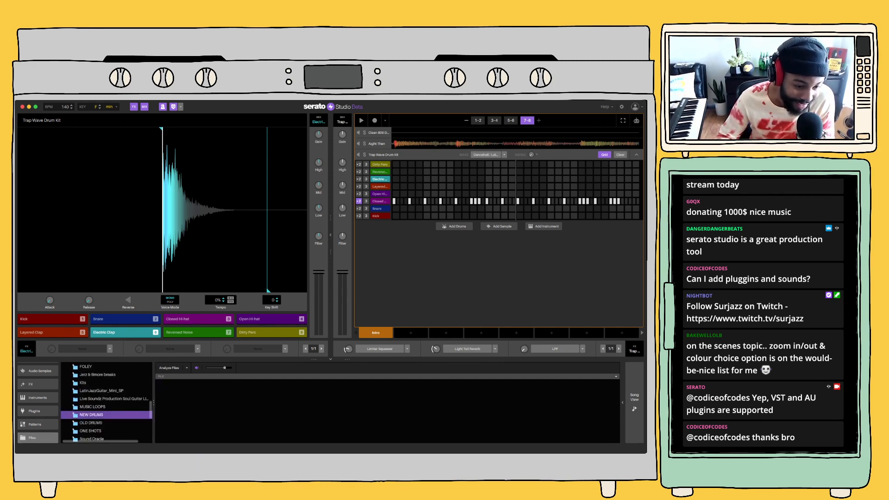
pyautogui.scroll(5, 107, 403)
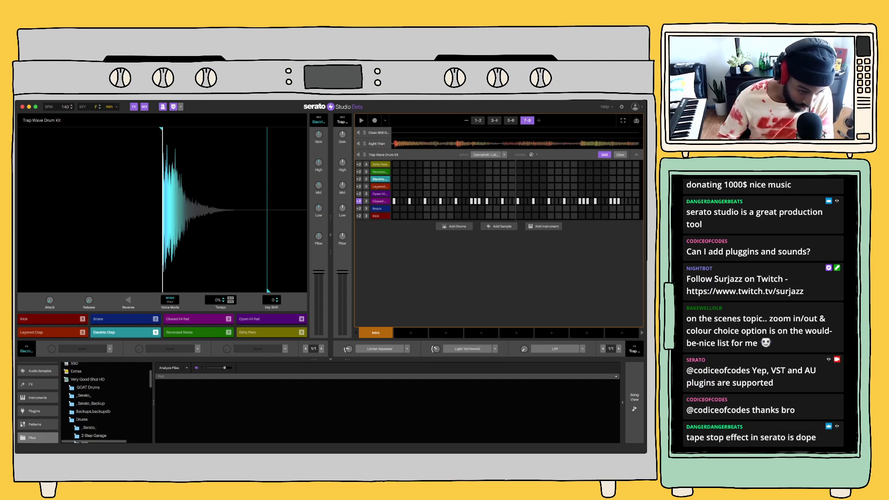
# Open the 808s folder of the all you need pack and load [808] - Life's Good.wav into a new sample deck
pyautogui.scroll(-5, 106, 402)
pyautogui.click(76, 411)
pyautogui.scroll(-3, 76, 412)
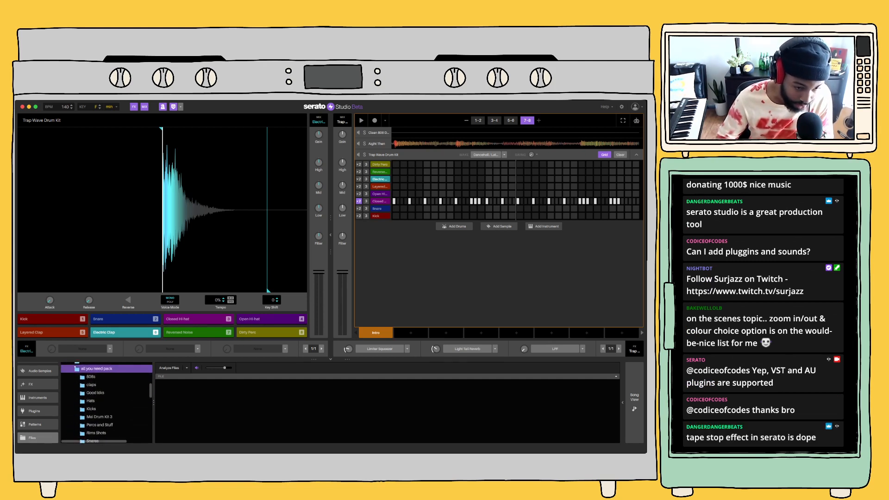
pyautogui.scroll(-1, 106, 403)
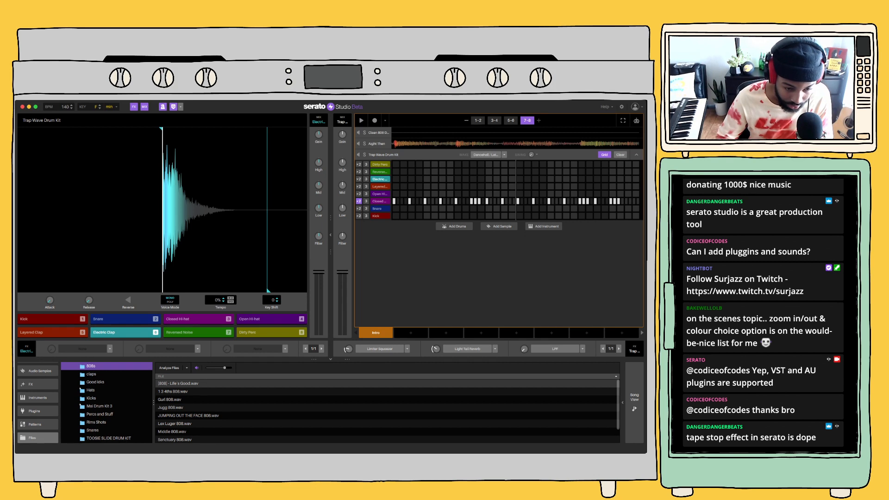
pyautogui.click(179, 384)
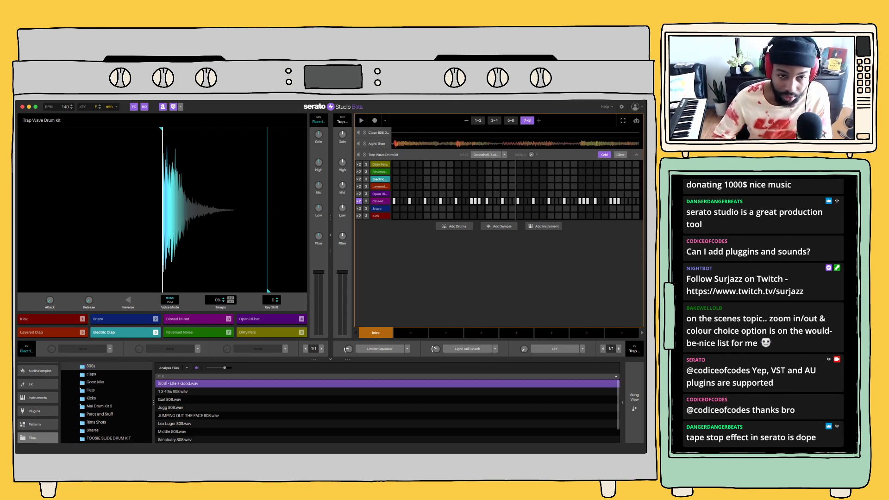
pyautogui.doubleClick(179, 384)
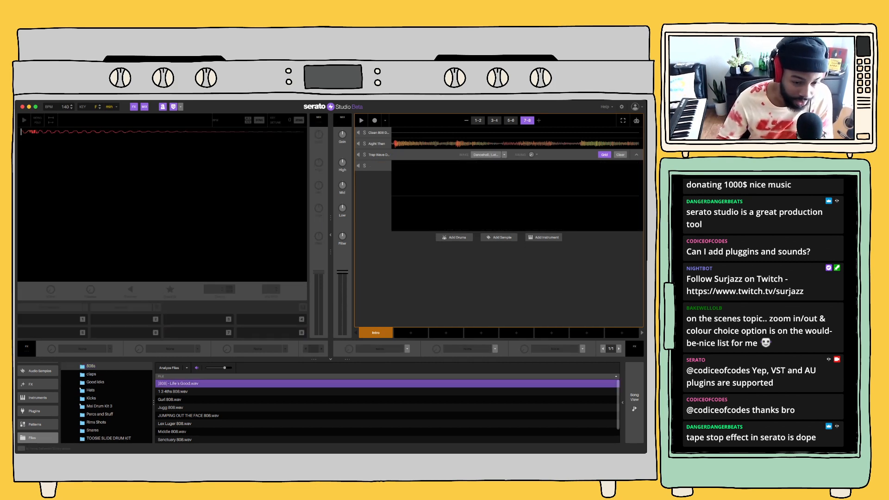
# Set the tempo of pad 1 of the 808 sample to -100% and compare its sound with pad 5
pyautogui.click(38, 398)
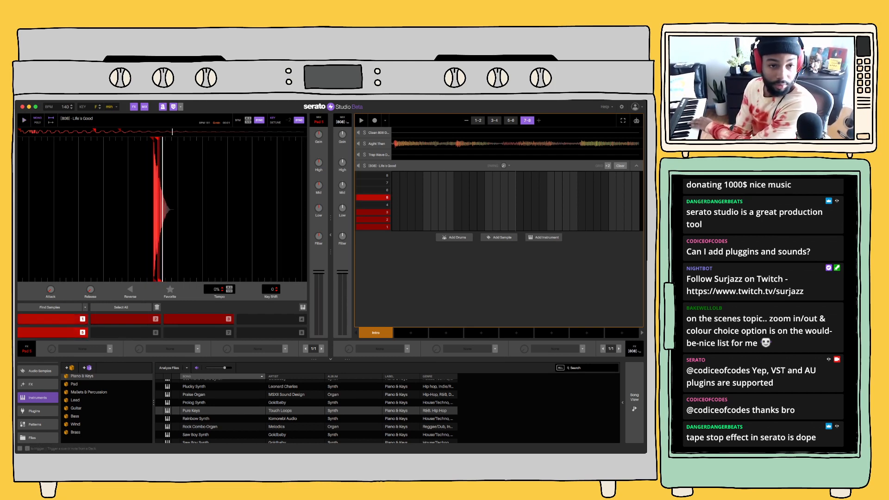
pyautogui.click(52, 319)
pyautogui.scroll(5, 162, 210)
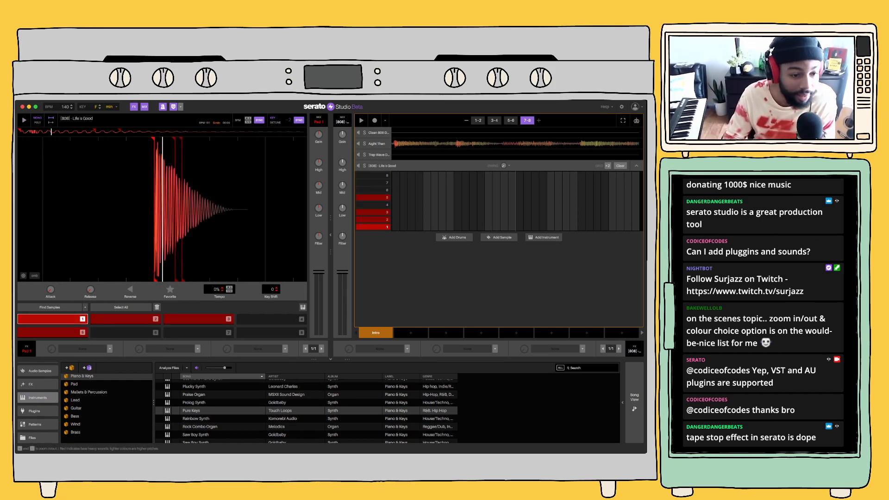
pyautogui.press('+')
pyautogui.press('+')
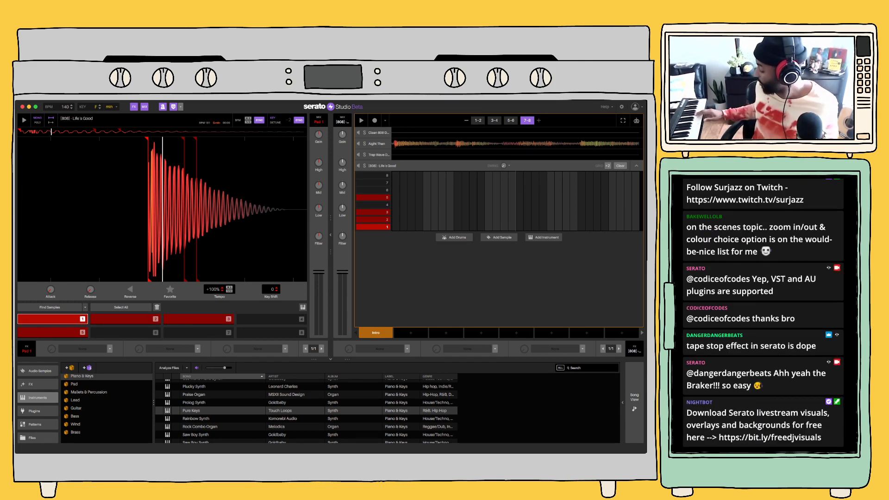
pyautogui.press('5')
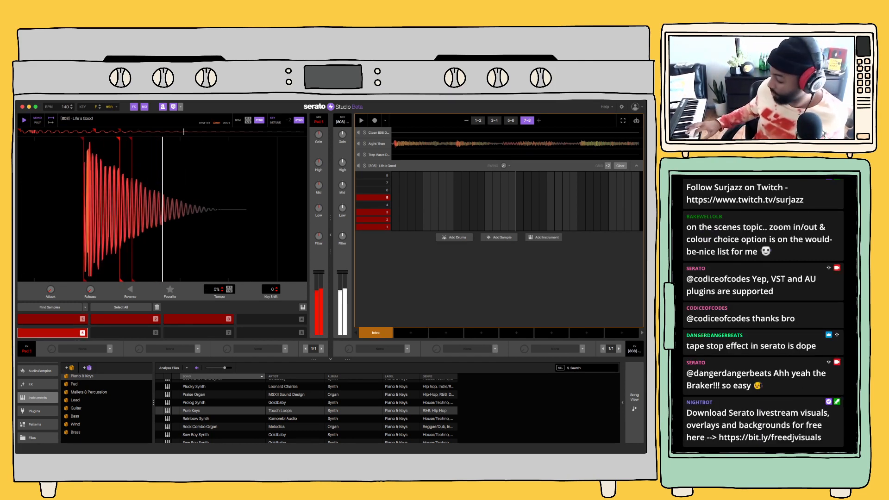
pyautogui.press('5')
pyautogui.press('1')
pyautogui.press('1')
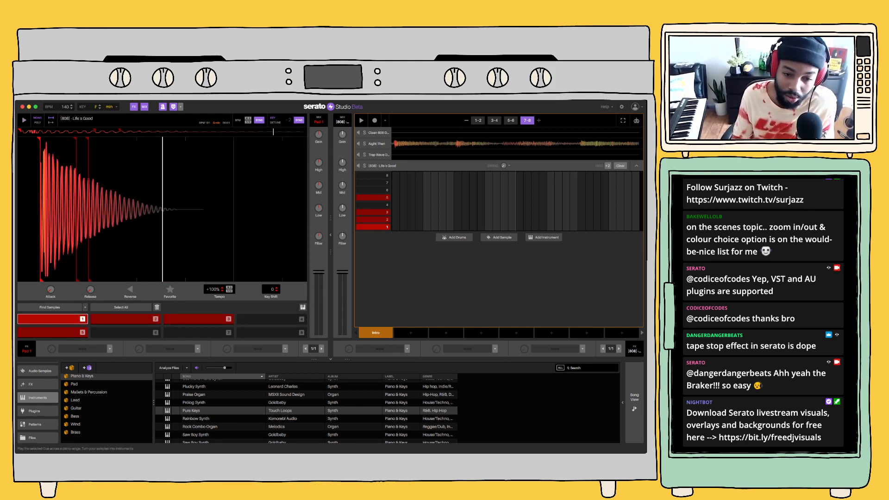
# Turn the 808 slice into a keyboard instrument with Play in Key off and start the beat from bars 1–2
pyautogui.click(303, 307)
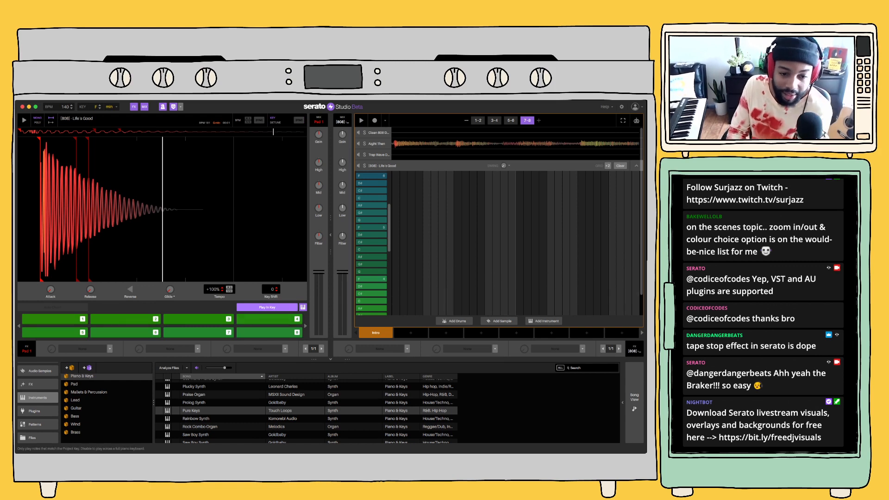
pyautogui.click(267, 308)
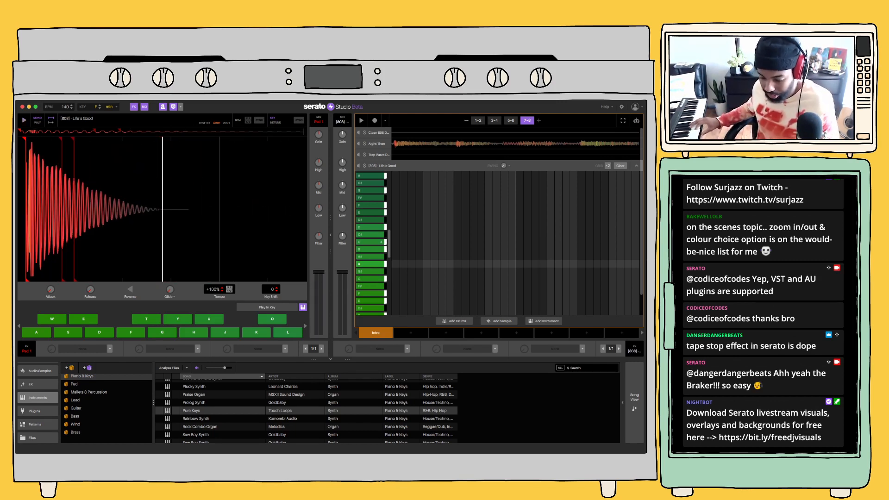
pyautogui.press('space')
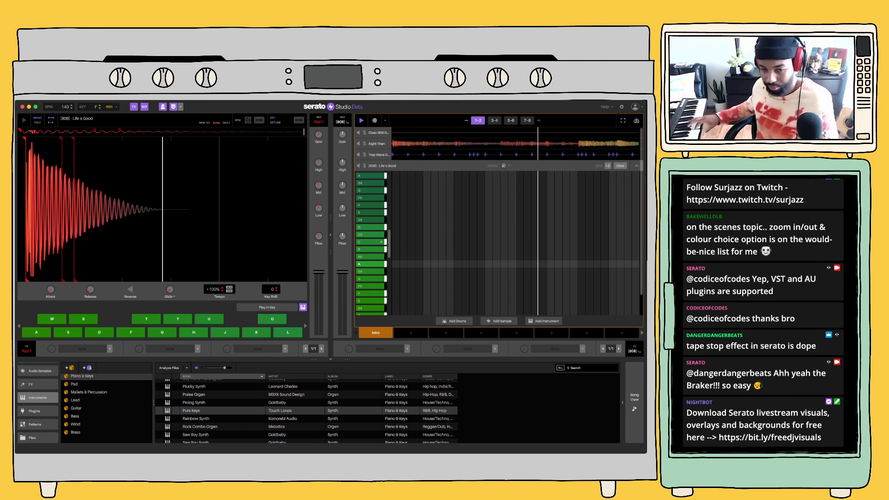
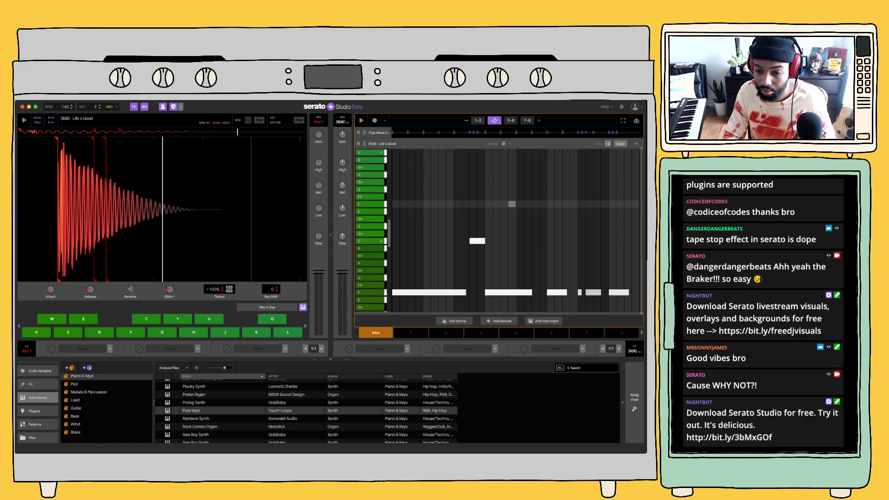
# Browse the drum folders in the file browser and open the claps folder of the all you need pack
pyautogui.press('space')
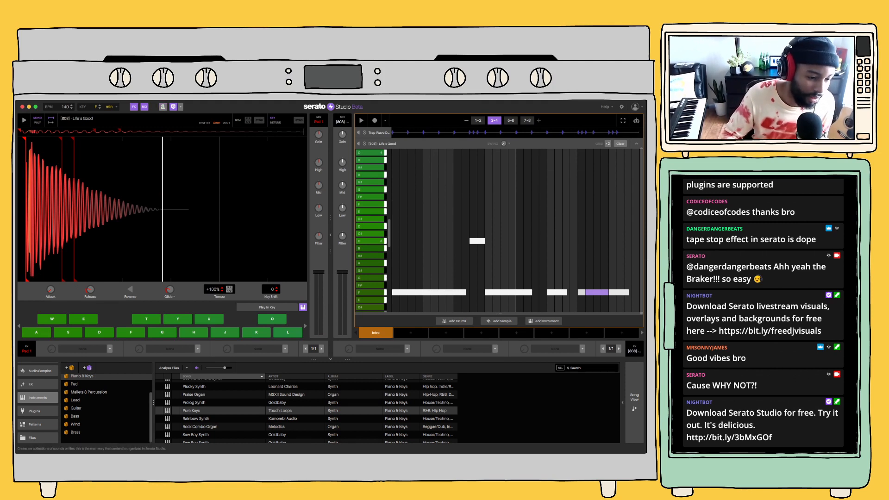
pyautogui.scroll(2, 37, 411)
pyautogui.scroll(-2, 37, 416)
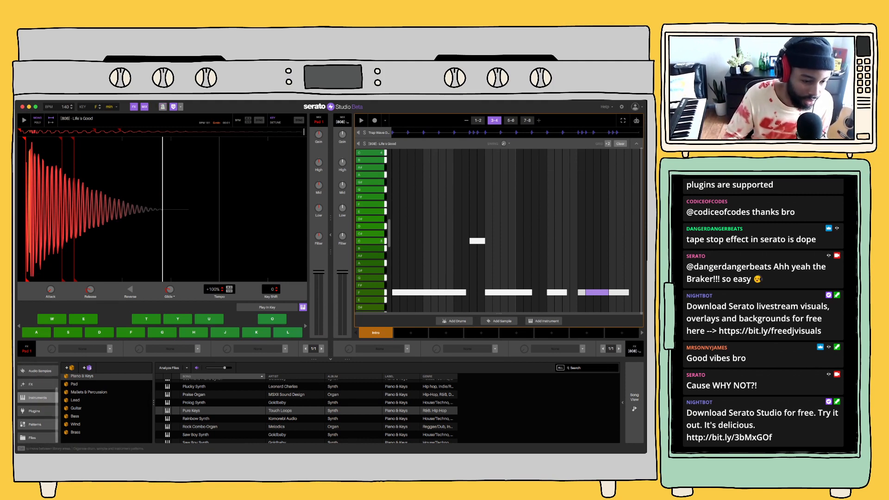
pyautogui.click(37, 437)
pyautogui.scroll(-10, 81, 390)
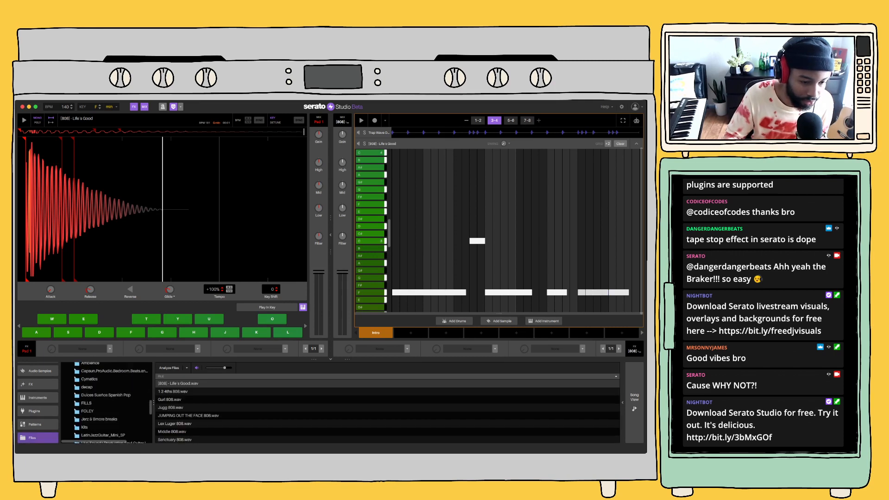
pyautogui.scroll(2, 106, 403)
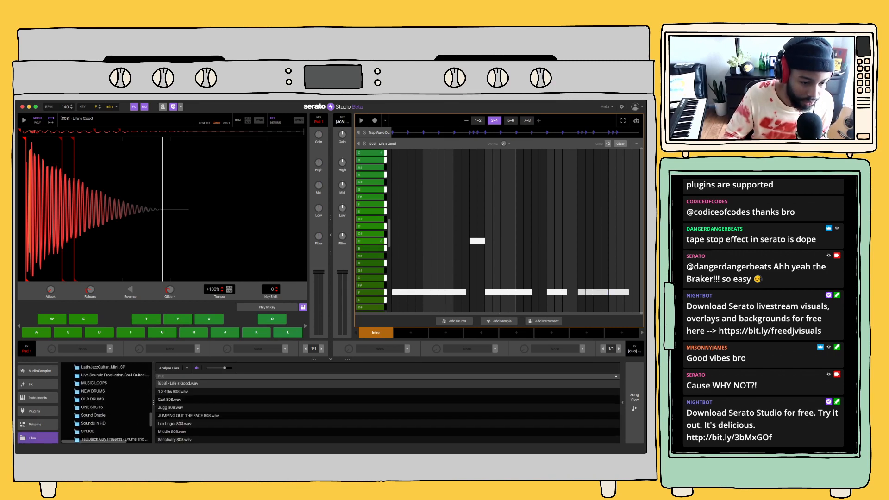
pyautogui.scroll(2, 111, 403)
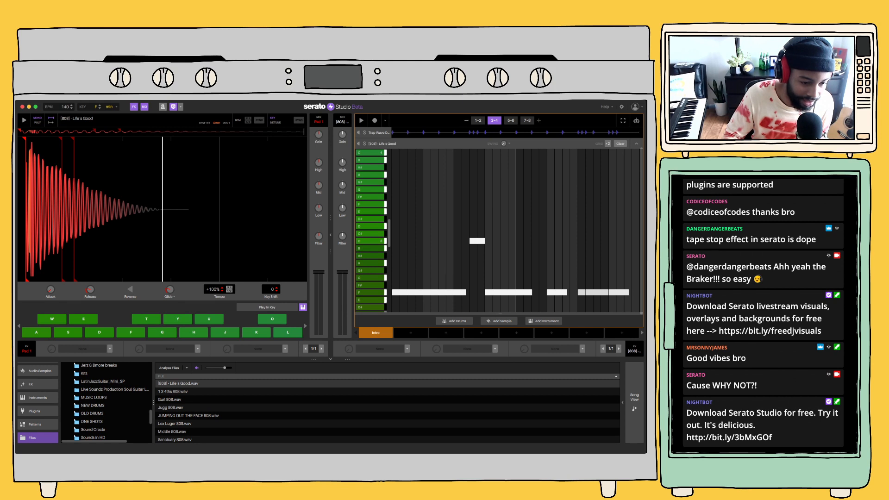
pyautogui.scroll(10, 107, 403)
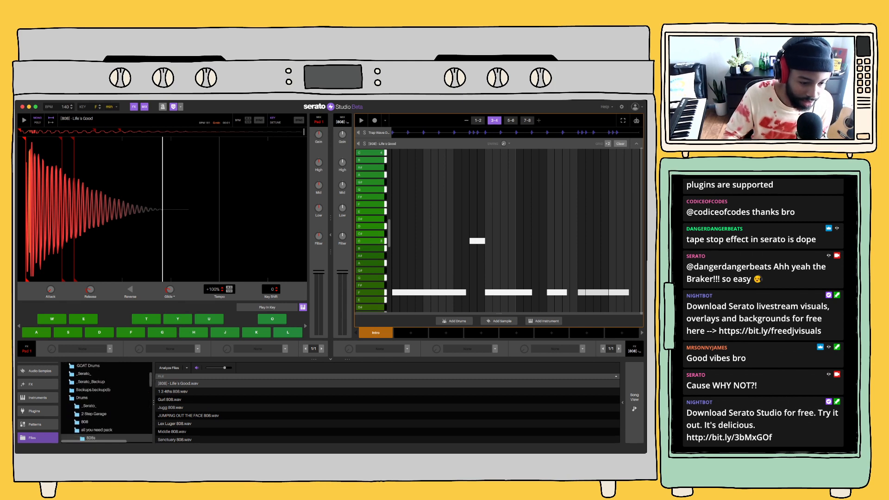
pyautogui.click(97, 429)
pyautogui.scroll(-2, 96, 416)
pyautogui.click(92, 417)
pyautogui.scroll(-2, 91, 417)
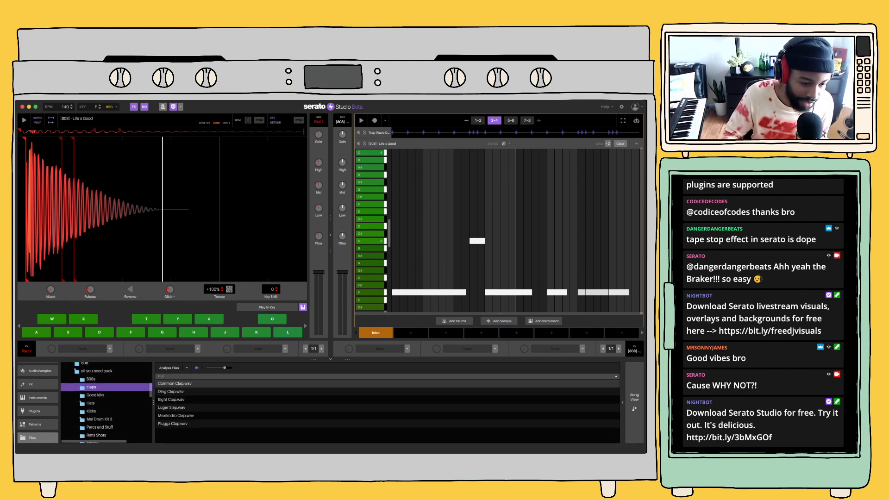
# Open the Rims Shots folder of the all you need pack, preview its first file and look through the list
pyautogui.scroll(-2, 96, 412)
pyautogui.click(97, 412)
pyautogui.click(176, 383)
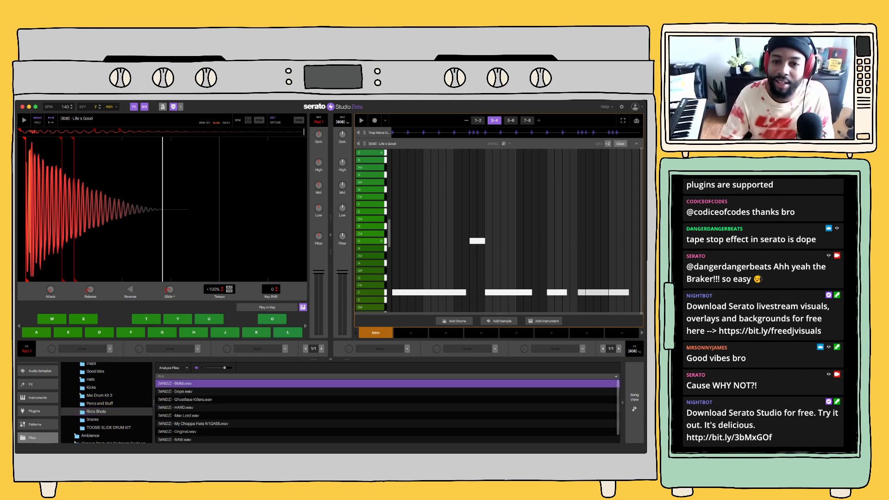
pyautogui.scroll(-1, 387, 410)
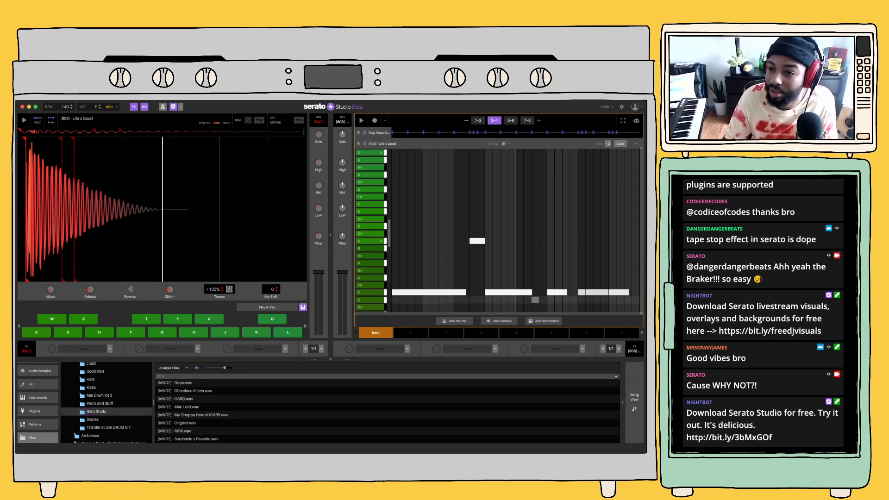
# Collapse the 808 deck, load the Hip Hop Psychedelic Trap Drum Kit into a new drum deck and audition its snare
pyautogui.click(636, 144)
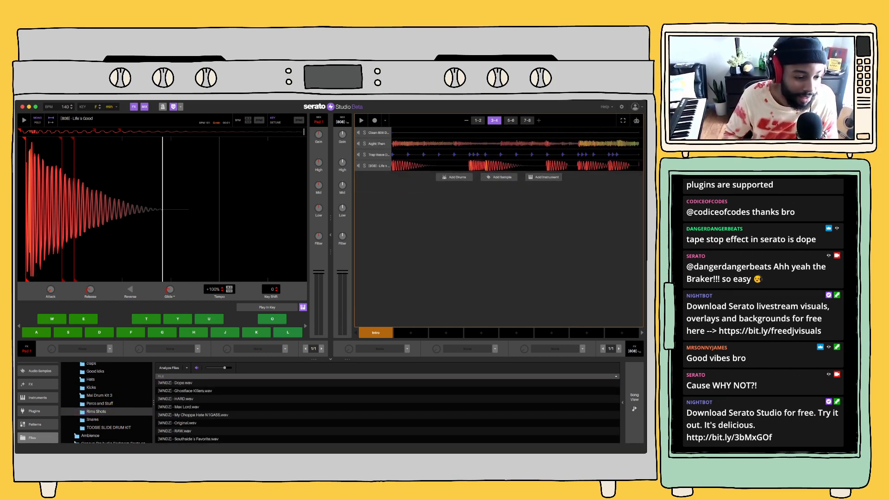
pyautogui.scroll(3, 38, 403)
pyautogui.click(38, 394)
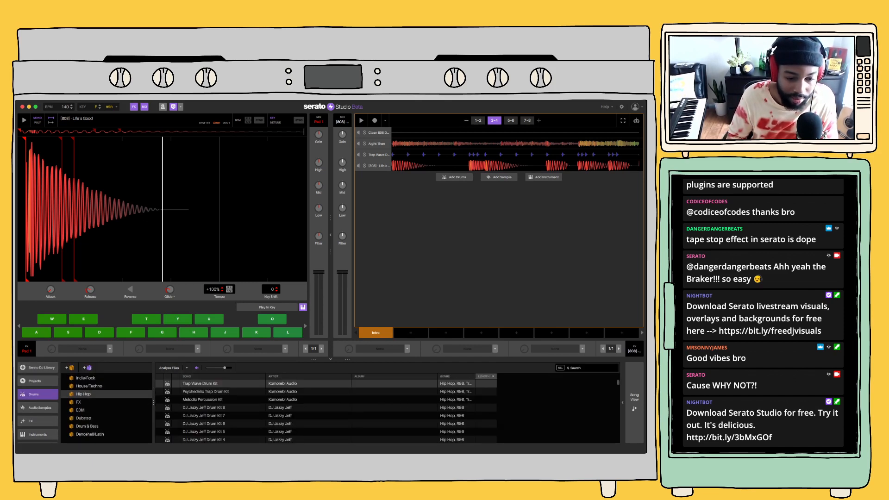
pyautogui.click(206, 391)
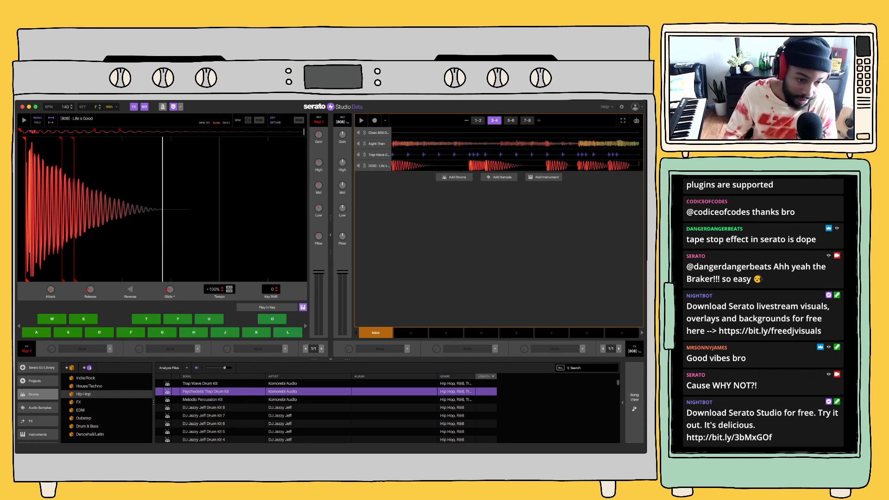
pyautogui.doubleClick(206, 391)
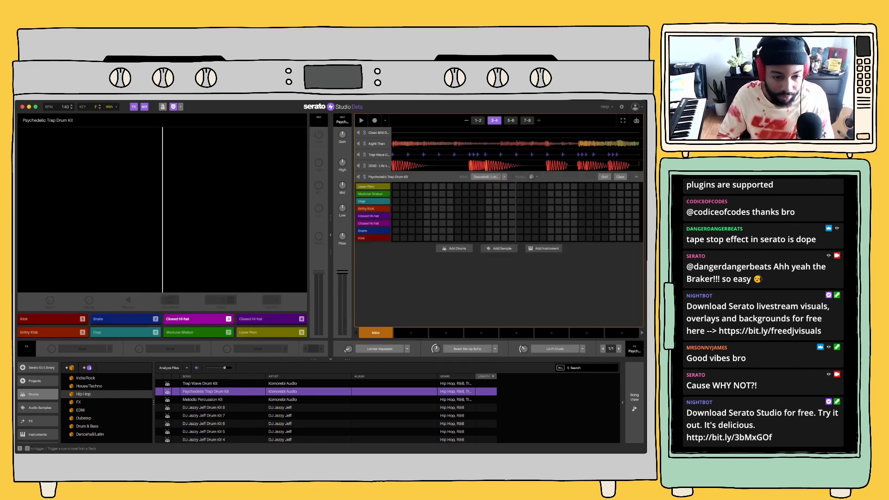
pyautogui.press('2')
pyautogui.press('2')
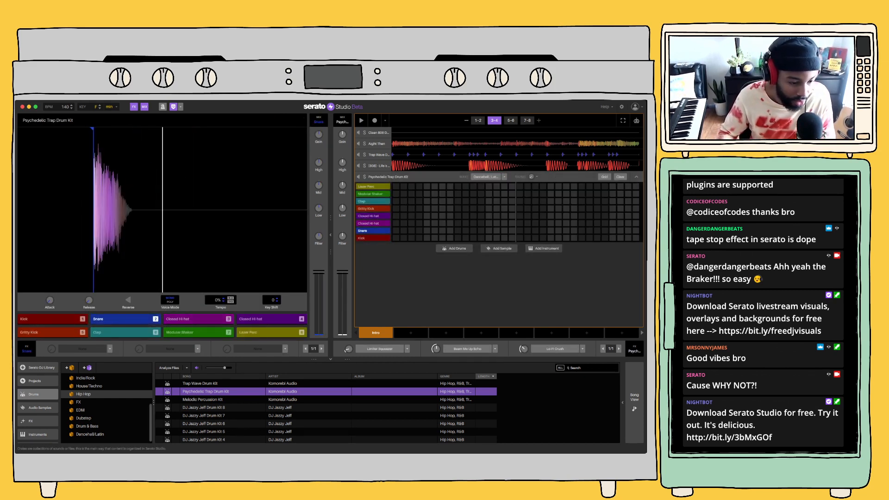
# Preview the files in the Rims Shots folder and replace the kit's snare on pad 2 with [MNDZ] - Southside's Favorite.wav
pyautogui.scroll(-3, 37, 408)
pyautogui.click(32, 438)
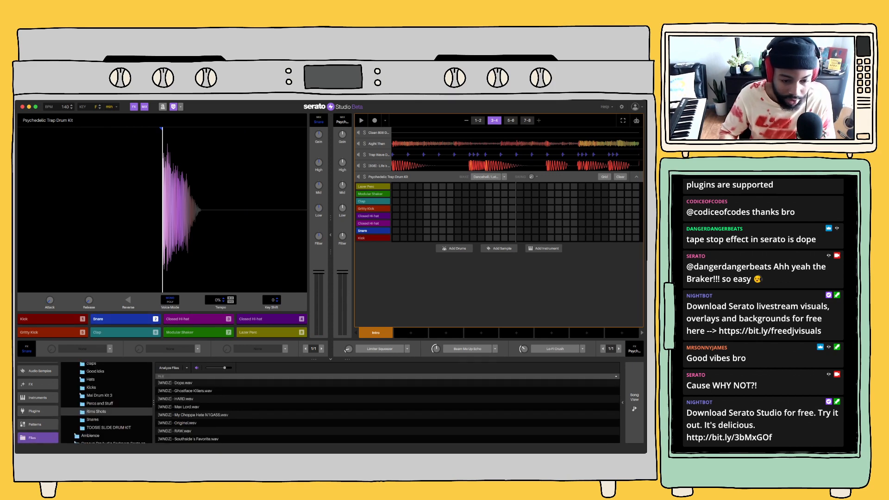
pyautogui.click(186, 384)
pyautogui.press('Down')
pyautogui.press('Down')
pyautogui.press('Down')
pyautogui.press('Down')
pyautogui.press('Down')
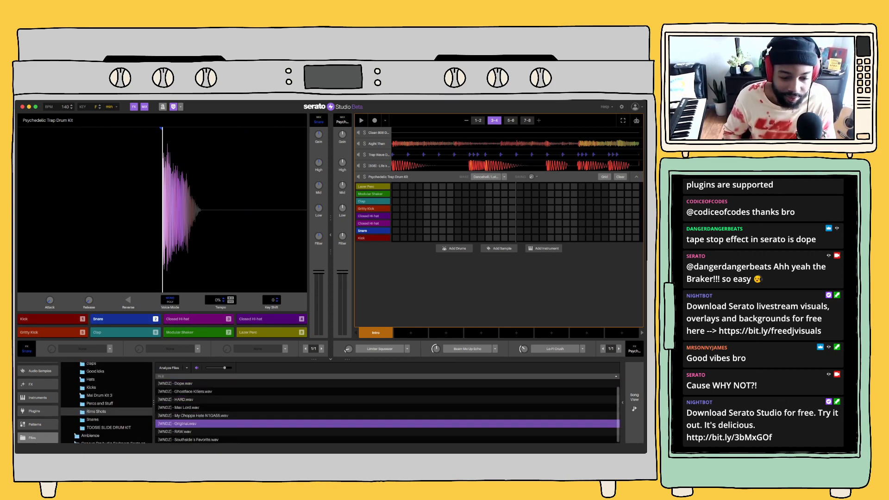
pyautogui.press('Down')
pyautogui.press('Down')
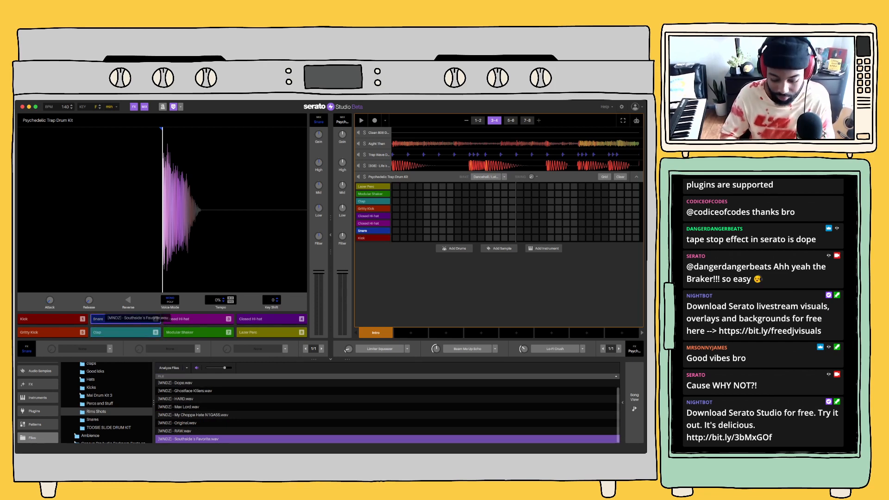
pyautogui.moveTo(109, 319); pyautogui.dragTo(111, 319)
# Play the beat and record a rim shot pattern with pad 2 of the Psychedelic Trap Drum Kit
pyautogui.press('space')
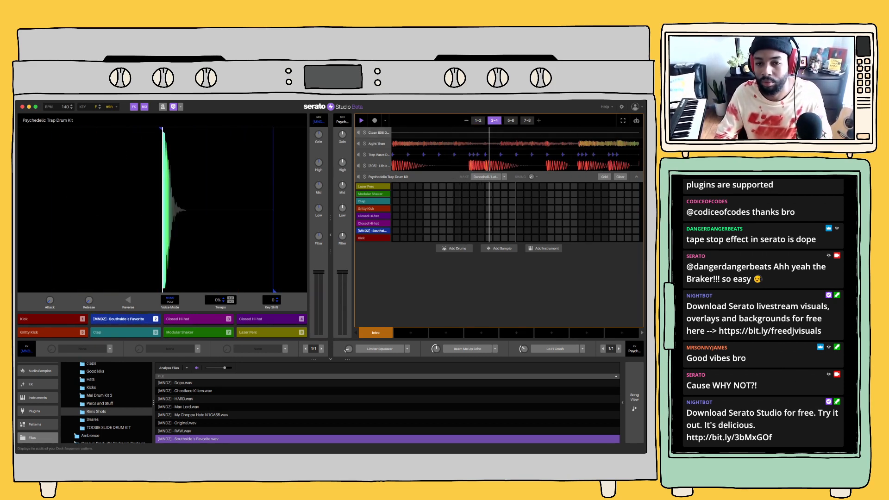
pyautogui.press('space')
pyautogui.click(375, 121)
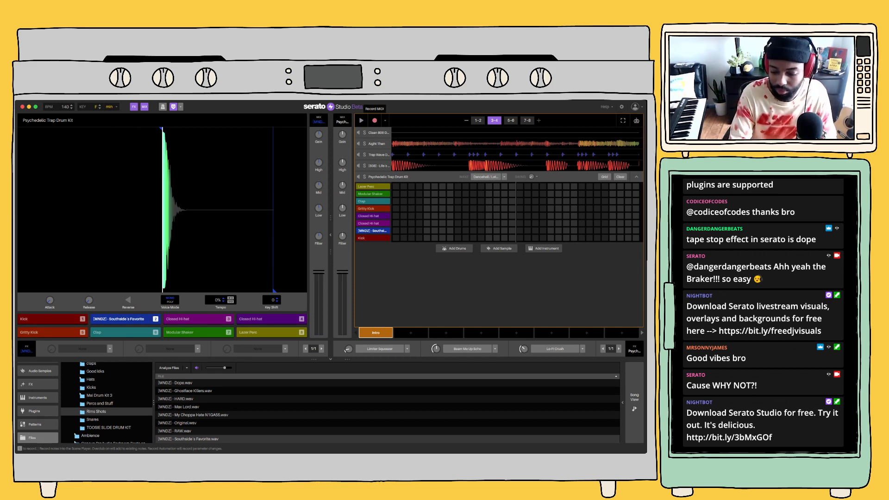
pyautogui.press('space')
pyautogui.press('2')
pyautogui.press('2')
pyautogui.press('2')
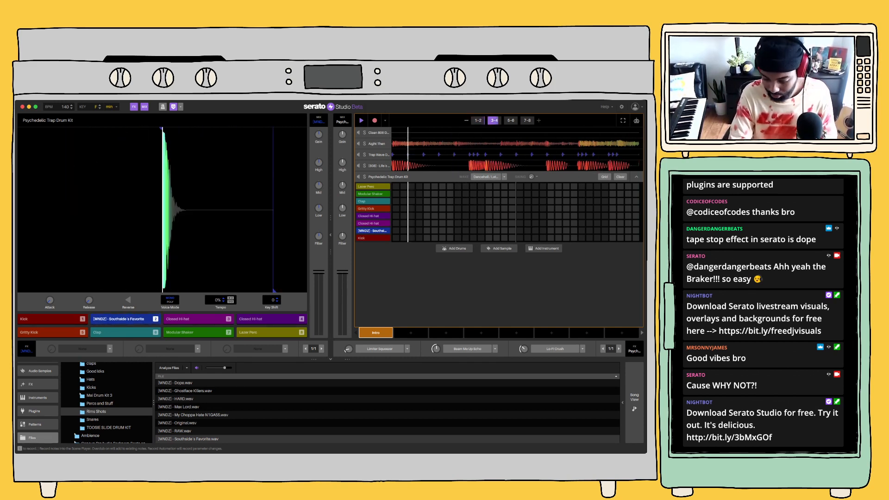
pyautogui.press('2')
pyautogui.press('2')
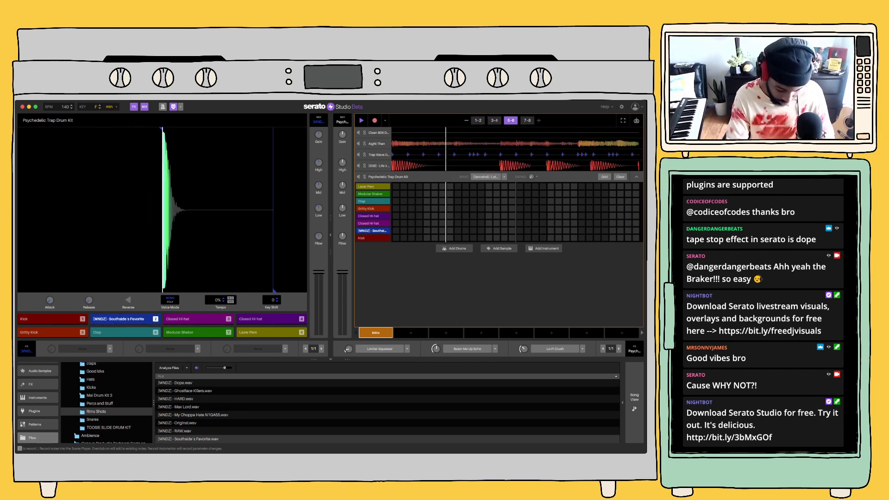
pyautogui.press('2')
pyautogui.press('2')
pyautogui.press('2')
pyautogui.press('2')
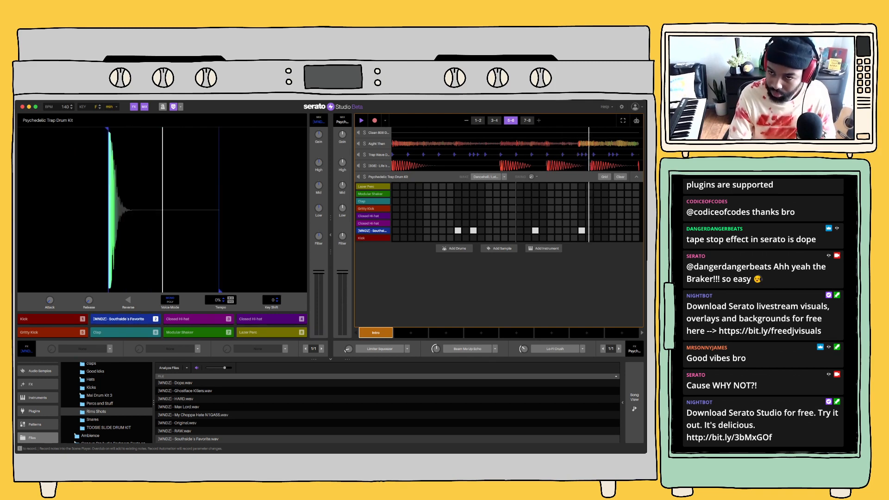
pyautogui.press('2')
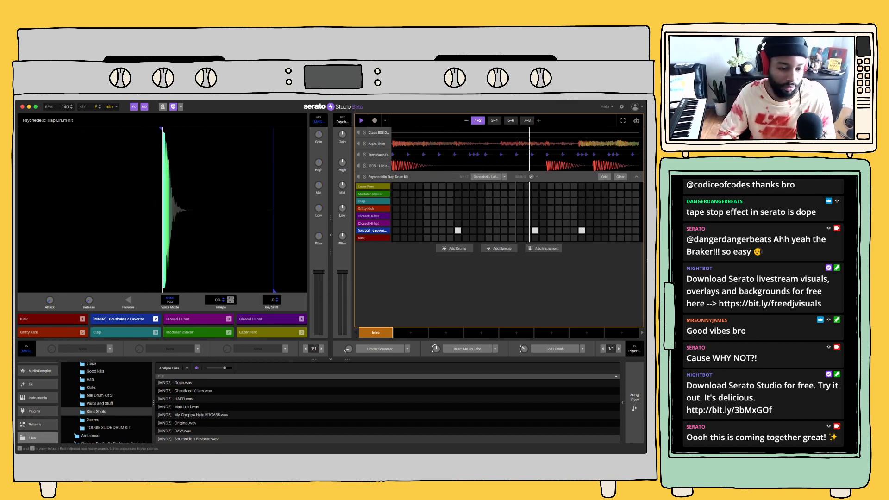
# Preview kicks in the Good kiks folder, replace the kit's kick on pad 1 with Kick China_Master.wav and audition it
pyautogui.scroll(1, 107, 403)
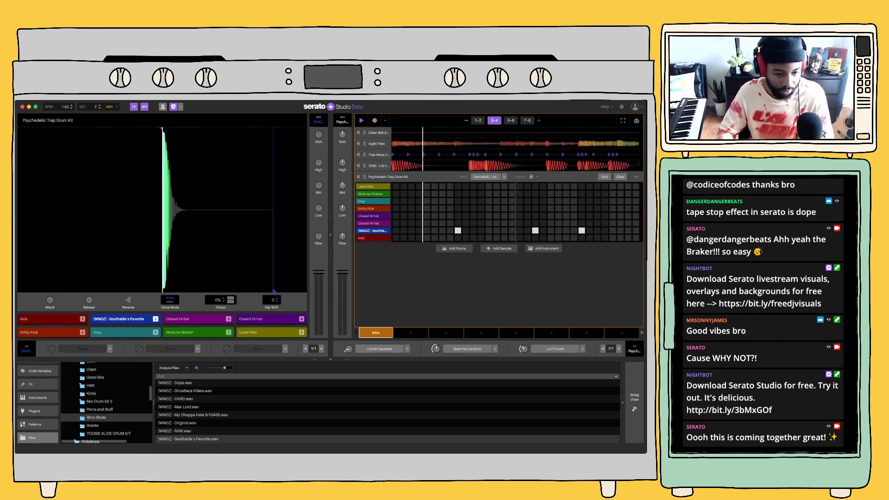
pyautogui.scroll(1, 107, 394)
pyautogui.click(95, 383)
pyautogui.click(186, 383)
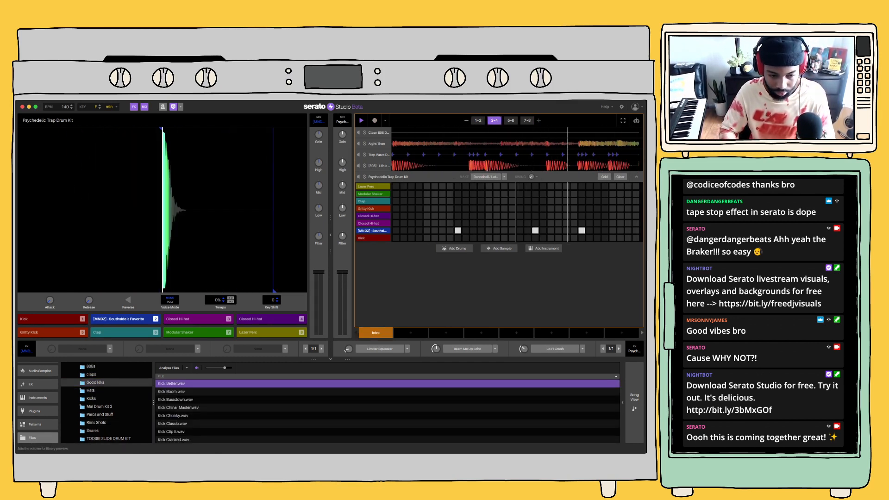
pyautogui.press('Down')
pyautogui.press('Down')
pyautogui.press('Down')
pyautogui.press('Down')
pyautogui.press('Up')
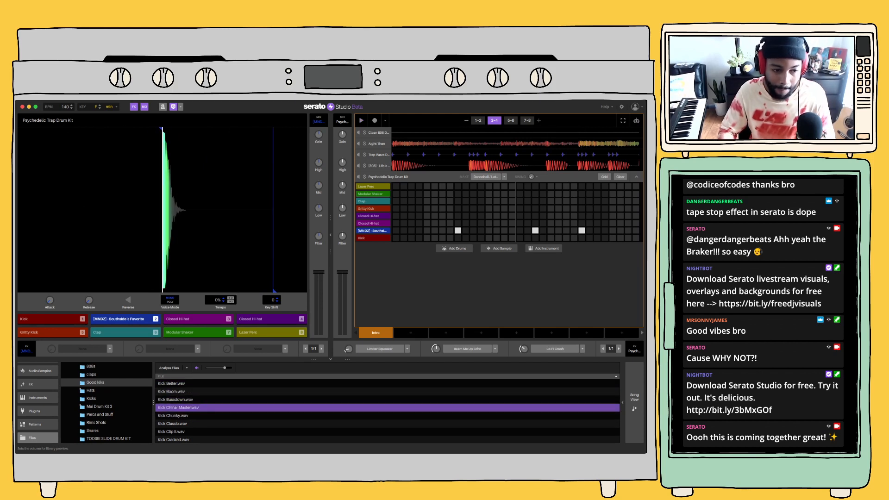
pyautogui.moveTo(139, 378); pyautogui.dragTo(51, 319)
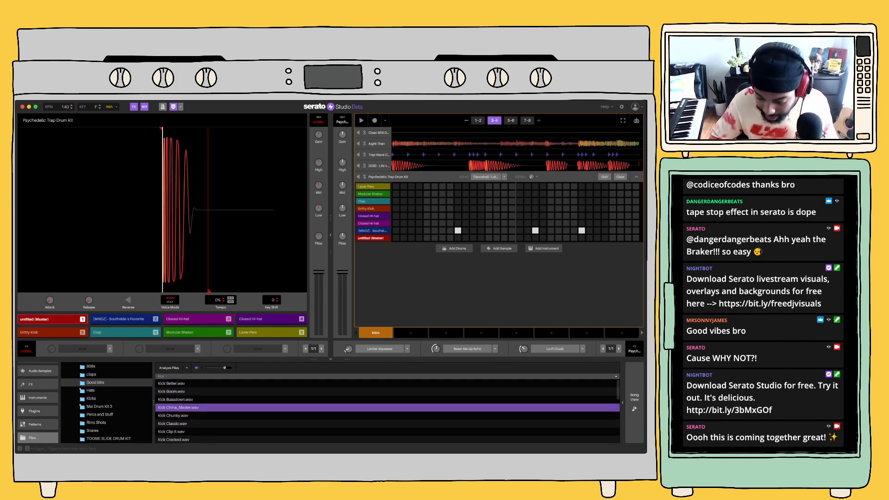
pyautogui.press('1')
pyautogui.press('1')
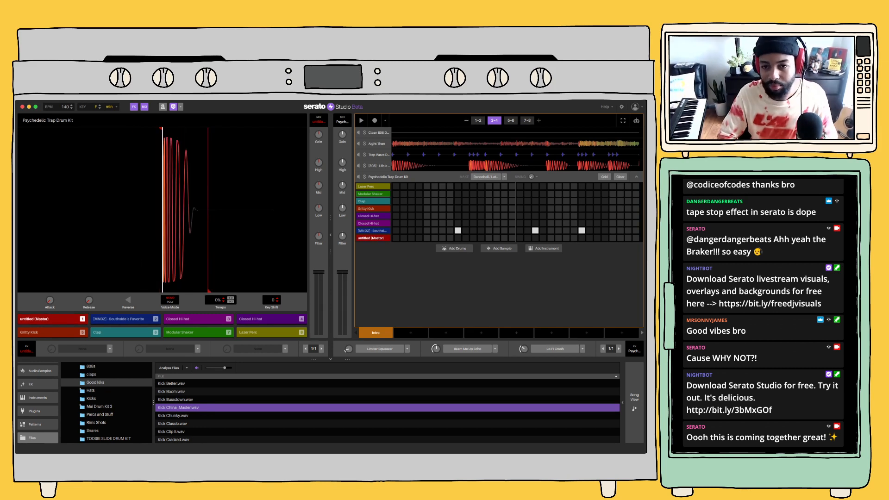
# Try the kit's pads over the playing beat and record a kick pattern with pad 1
pyautogui.press('space')
pyautogui.press('1')
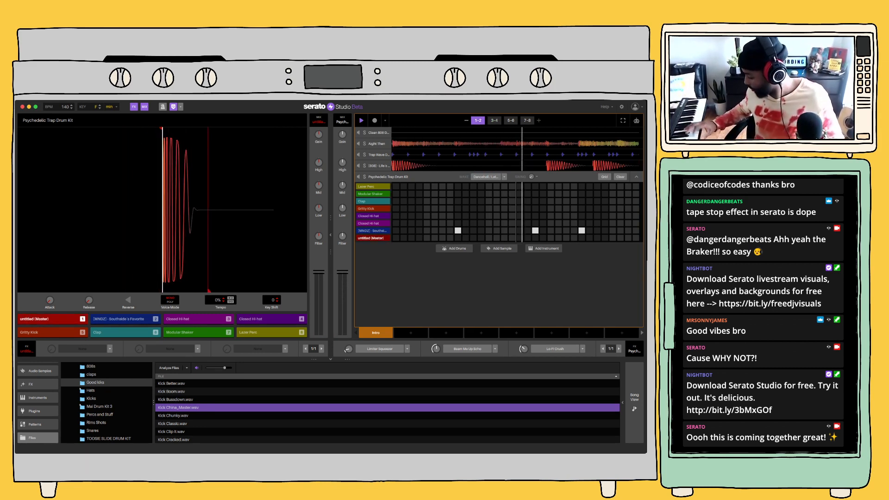
pyautogui.press('3')
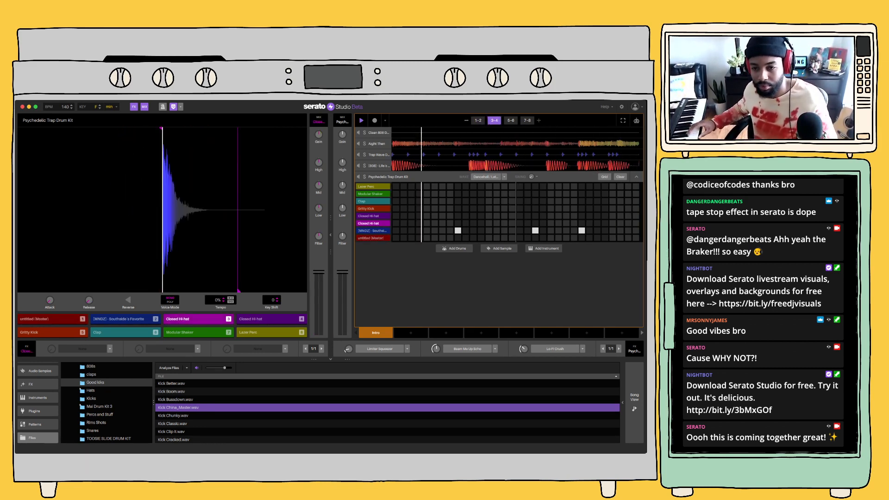
pyautogui.press('1')
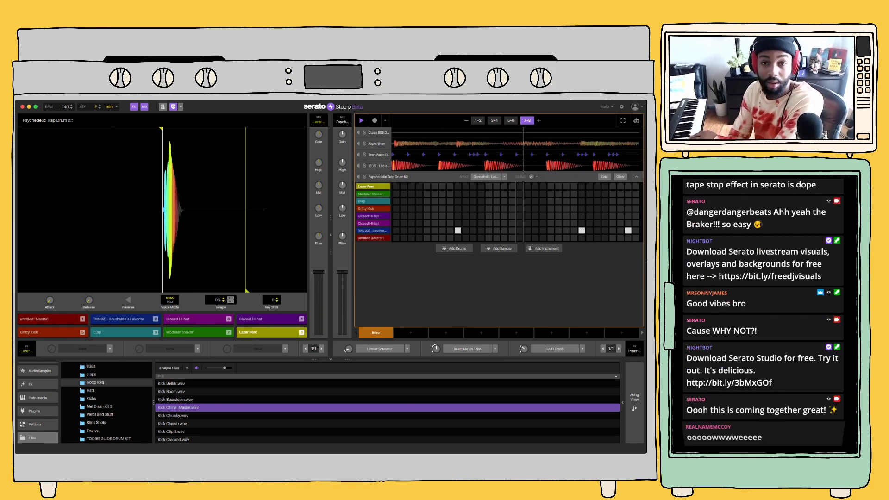
pyautogui.click(374, 120)
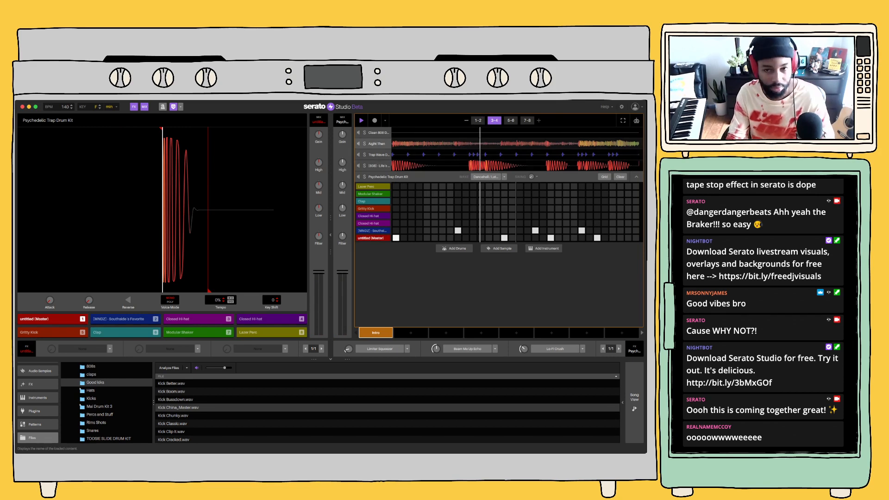
# Open the Aight Then sample deck and add the Delay effect to its first deck effect slot
pyautogui.click(377, 143)
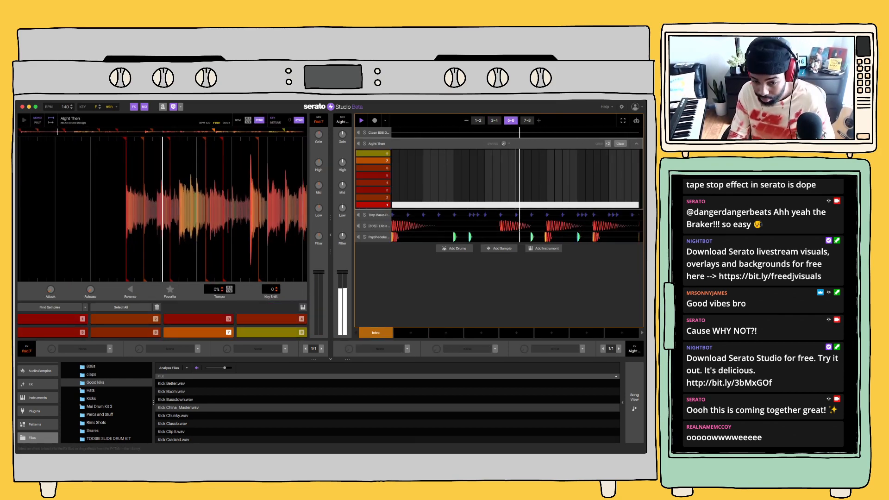
pyautogui.click(407, 349)
pyautogui.moveTo(383, 386)
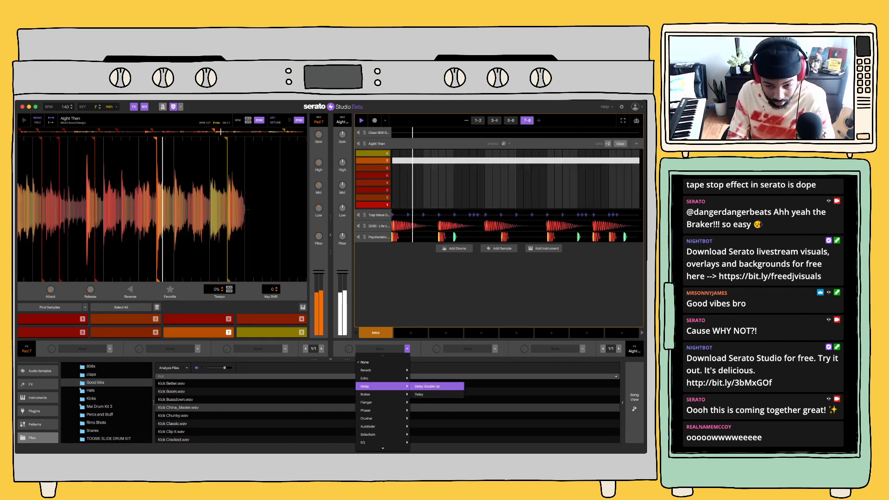
pyautogui.click(419, 394)
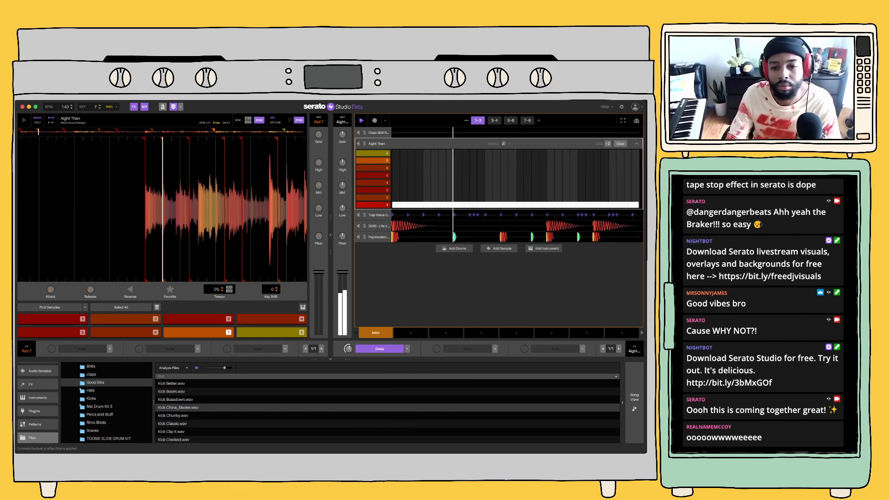
# Reduce the low EQ on the Aight Then deck's channel while the beat plays
pyautogui.moveTo(342, 208); pyautogui.dragTo(342, 228)
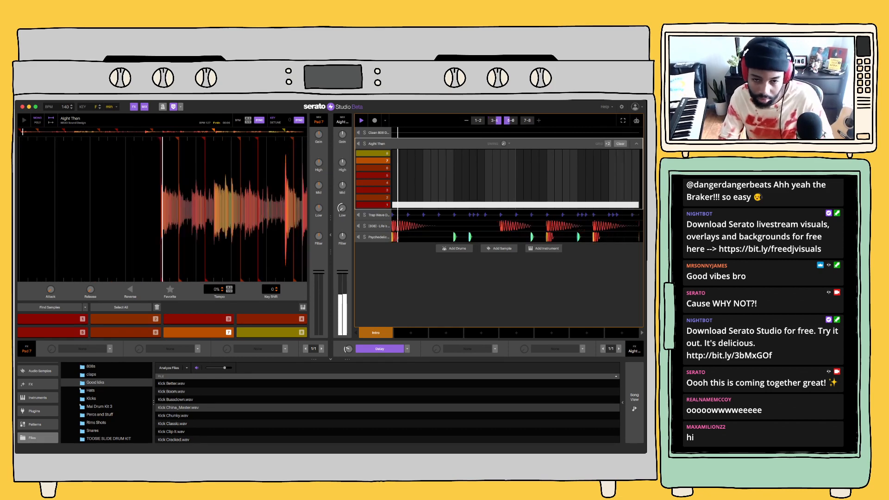
pyautogui.moveTo(342, 208); pyautogui.dragTo(343, 205)
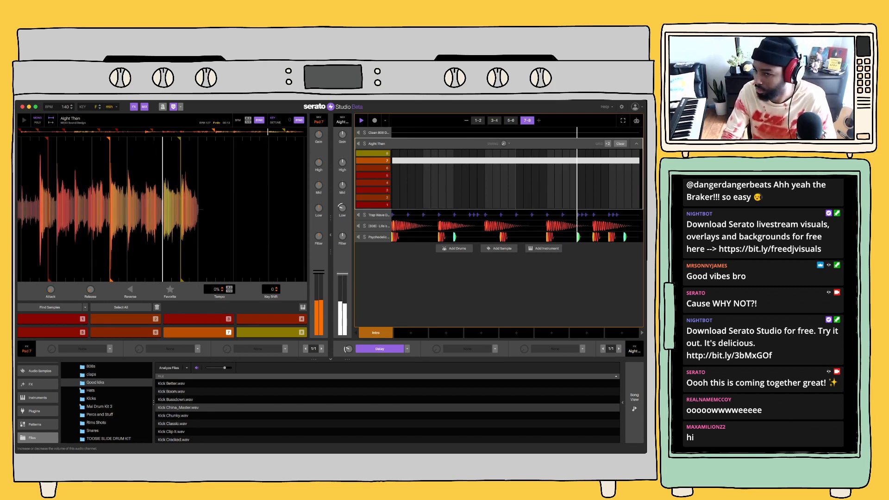
pyautogui.moveTo(342, 207)
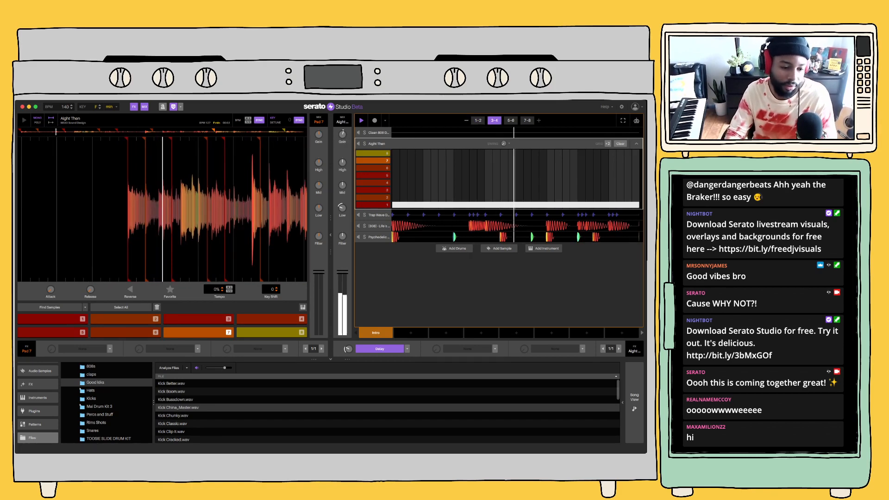
# Browse all drum kits in the Drums library and select the Hot Percussion Drum Kit
pyautogui.scroll(-4, 107, 403)
pyautogui.scroll(3, 38, 403)
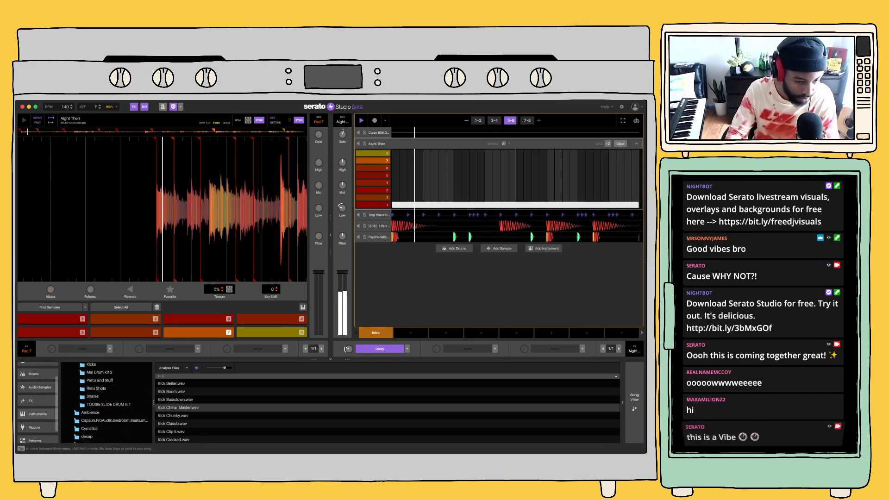
pyautogui.scroll(5, 106, 403)
pyautogui.click(38, 394)
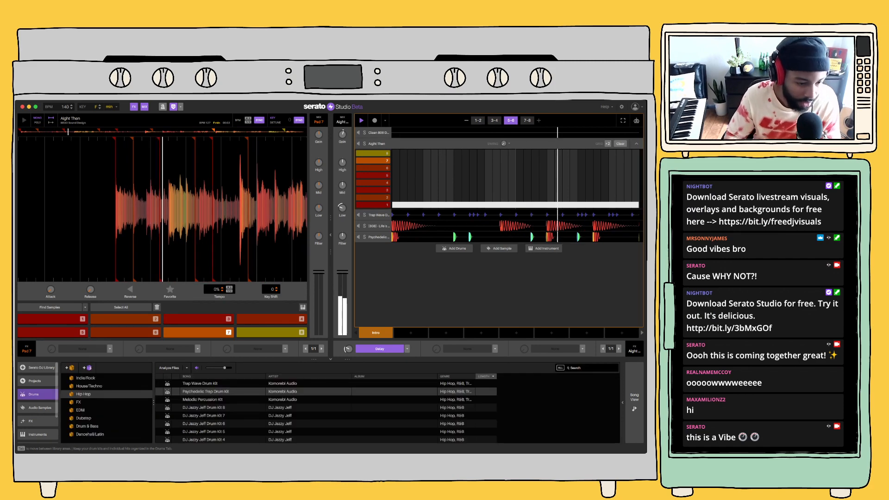
pyautogui.click(84, 401)
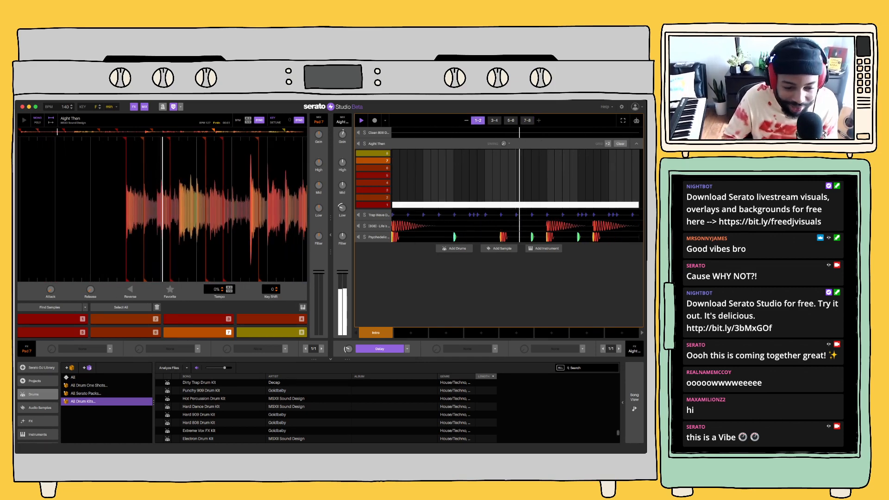
pyautogui.click(204, 398)
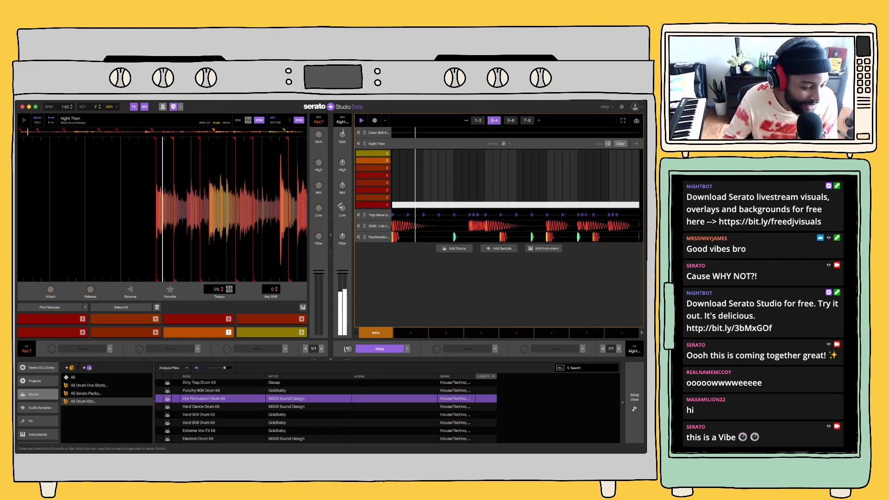
# Browse the Guitar instruments and load Glide Guitar as a new instrument deck
pyautogui.click(38, 435)
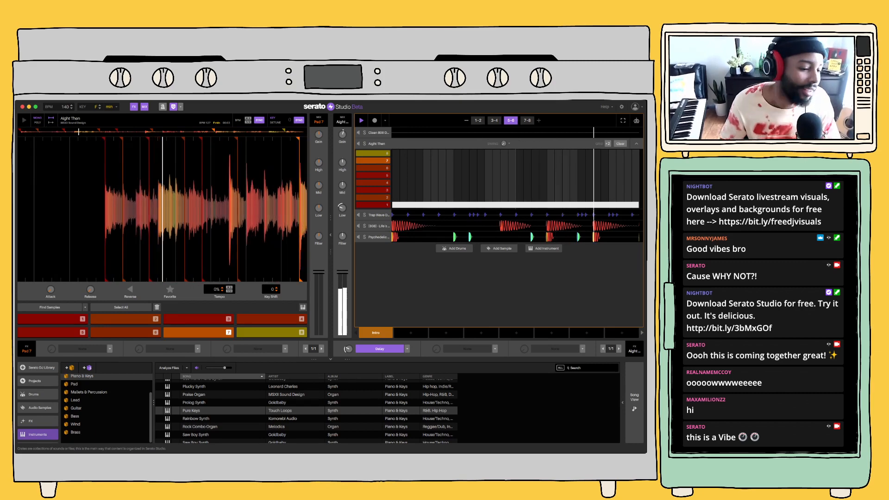
pyautogui.click(76, 408)
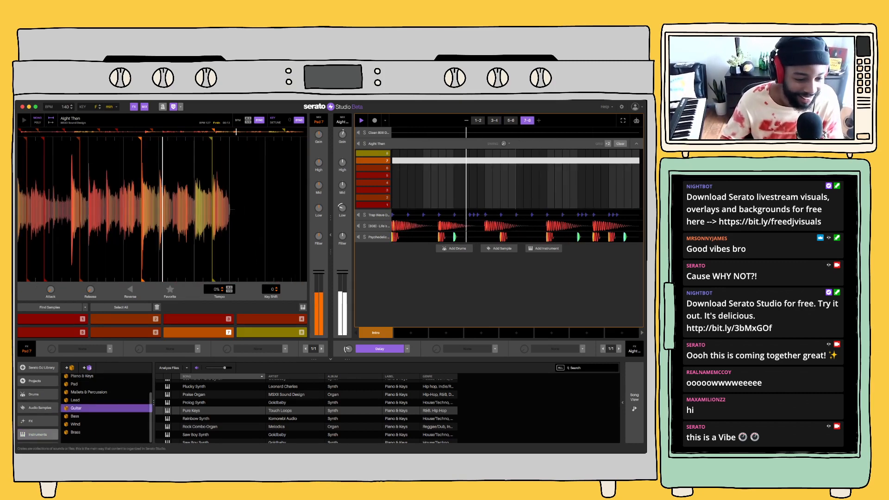
pyautogui.click(195, 399)
pyautogui.click(194, 392)
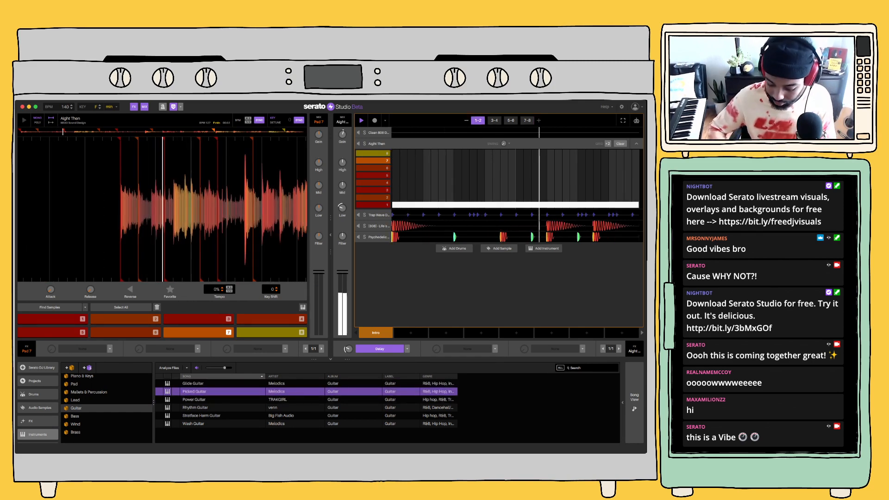
pyautogui.press('Up')
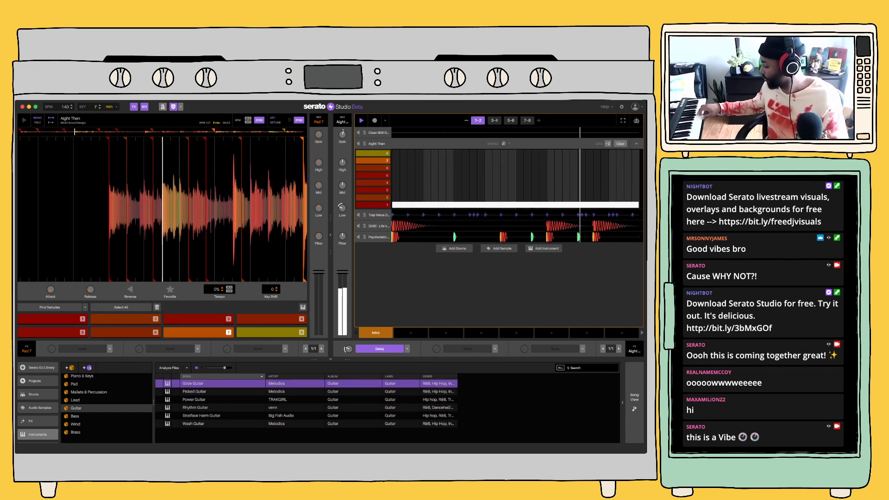
pyautogui.doubleClick(193, 384)
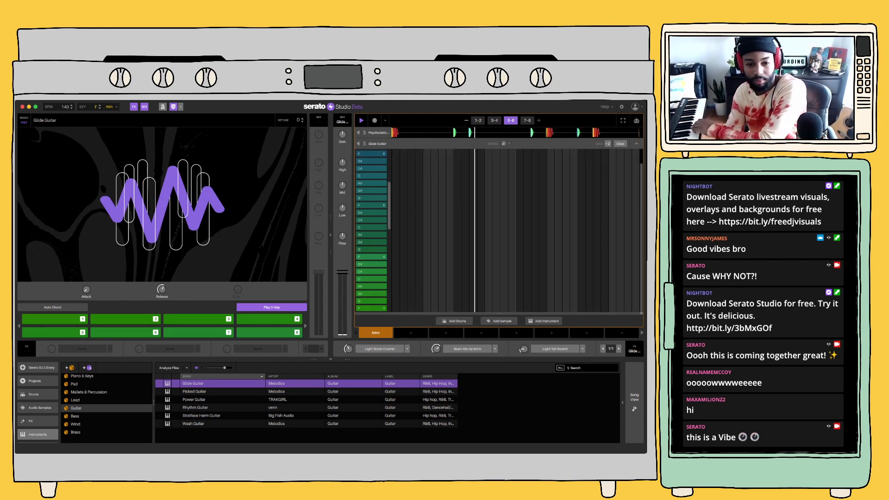
# Turn off Play in Key for Glide Guitar, record a short guitar part over the beat, and collapse its sequencer
pyautogui.click(272, 308)
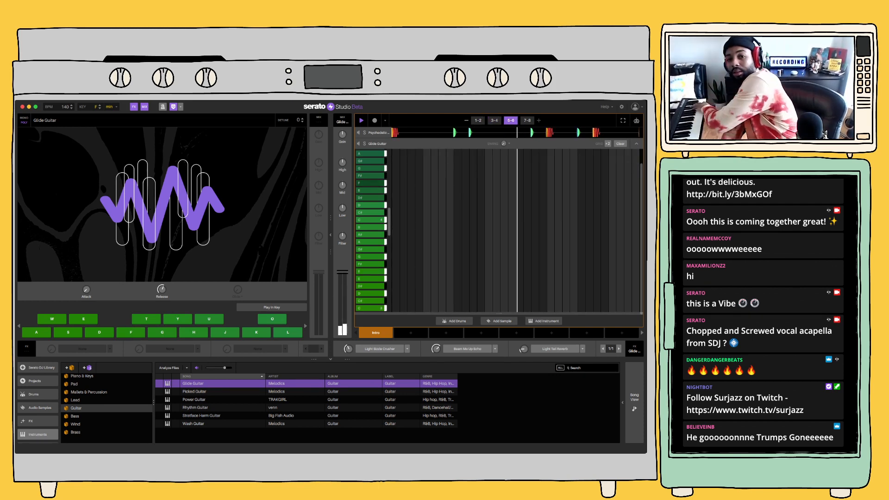
pyautogui.click(375, 120)
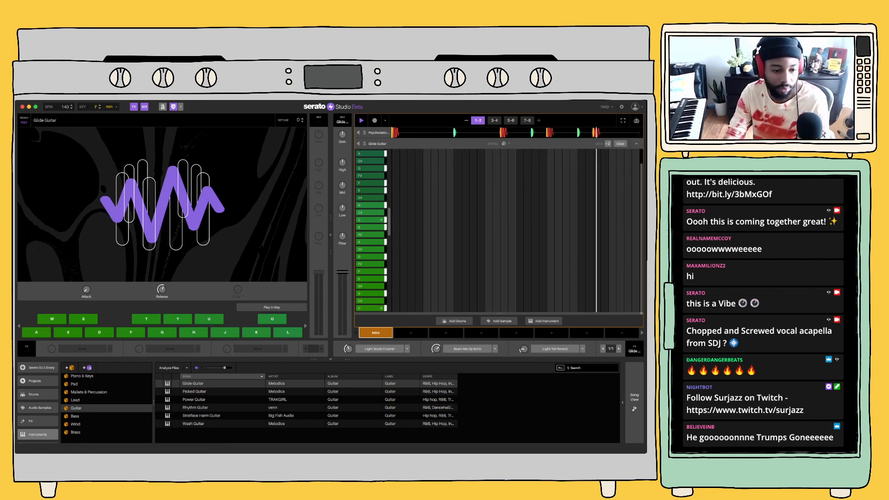
pyautogui.click(636, 144)
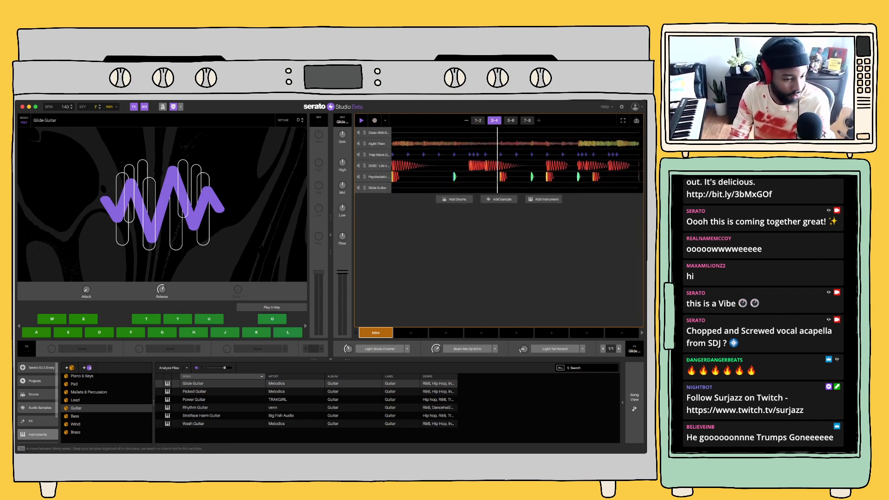
# Browse the acapellas in the acap crate of the Serato DJ Library
pyautogui.click(38, 367)
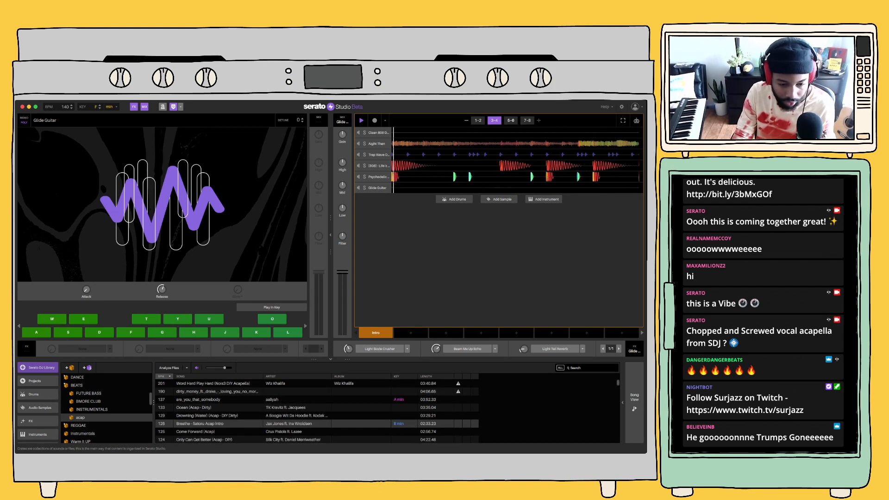
pyautogui.scroll(-5, 317, 410)
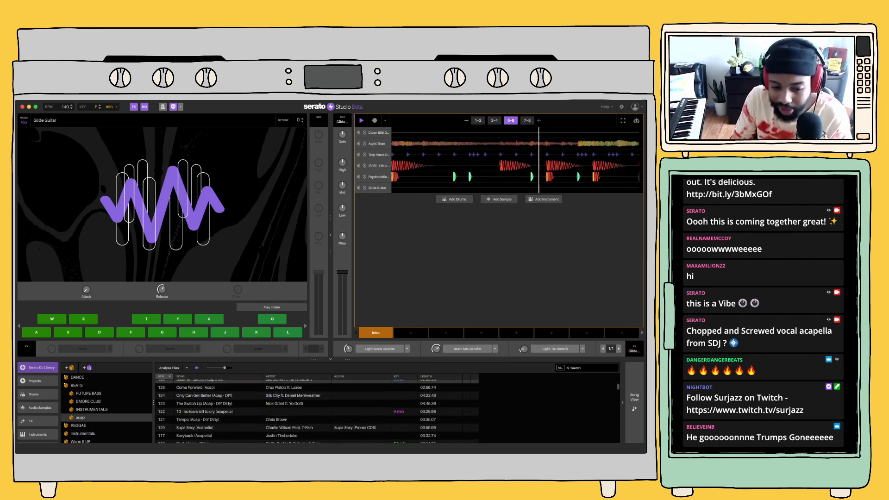
pyautogui.scroll(1, 317, 410)
pyautogui.scroll(1, 317, 409)
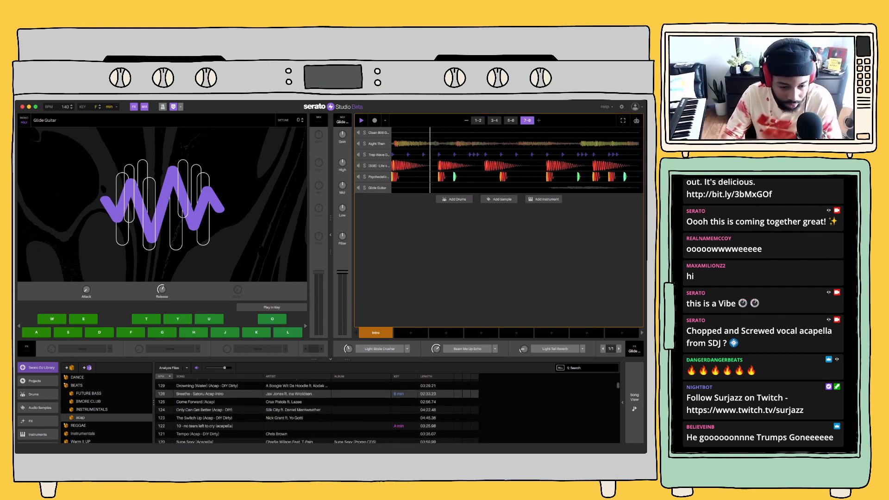
pyautogui.scroll(2, 318, 410)
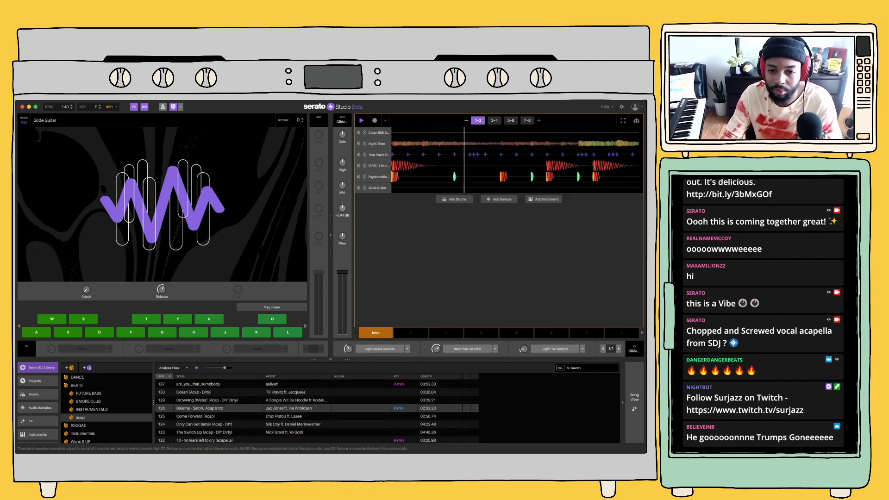
# Reduce the Glide Guitar channel's low EQ, adjust its filter, and lower its volume
pyautogui.scroll(-1, 342, 209)
pyautogui.scroll(-3, 342, 236)
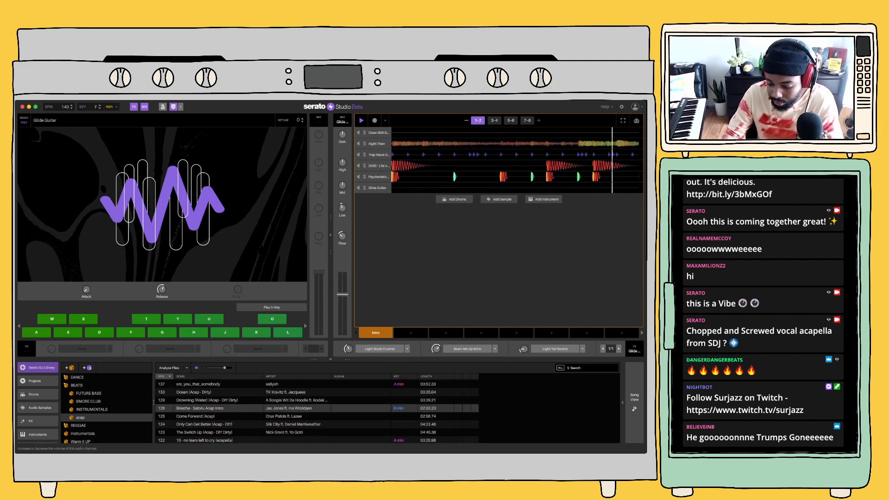
pyautogui.moveTo(342, 294); pyautogui.dragTo(342, 296)
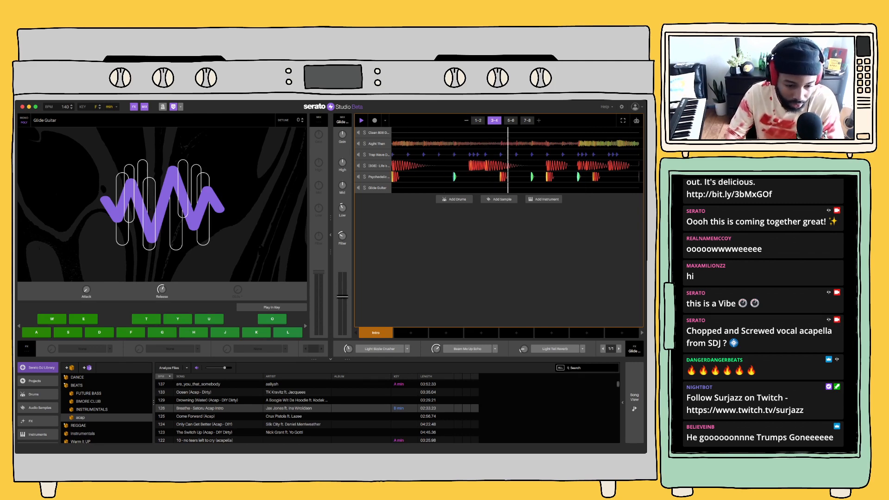
# Add the acapella Drowning (Water) (Acap - DIY Dirty) from the acap crate as a new sample deck
pyautogui.scroll(-2, 317, 410)
pyautogui.scroll(4, 317, 410)
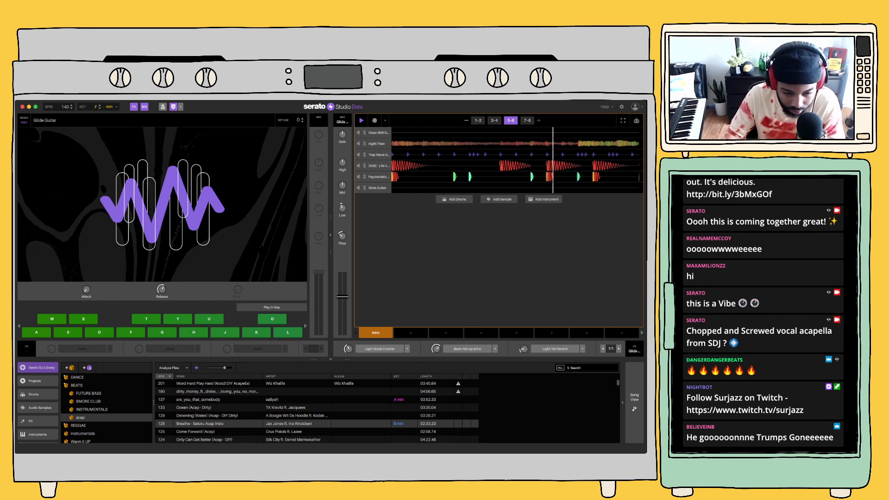
pyautogui.click(218, 416)
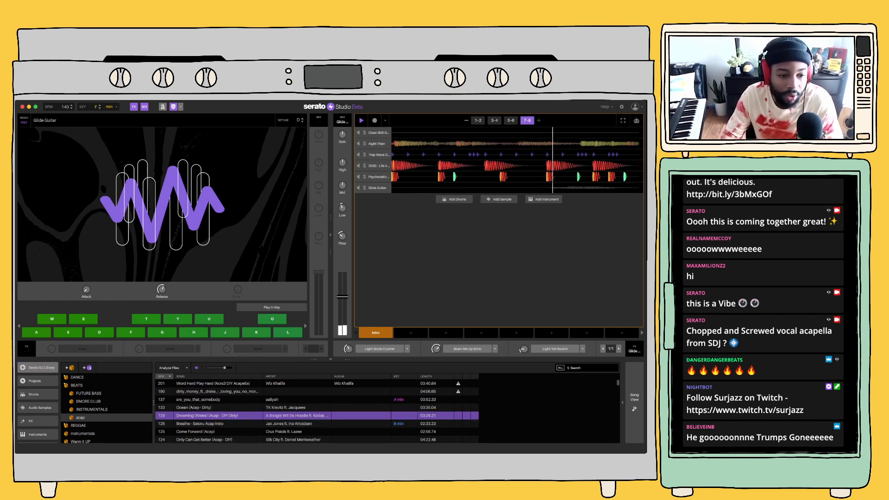
pyautogui.moveTo(217, 416); pyautogui.dragTo(499, 199)
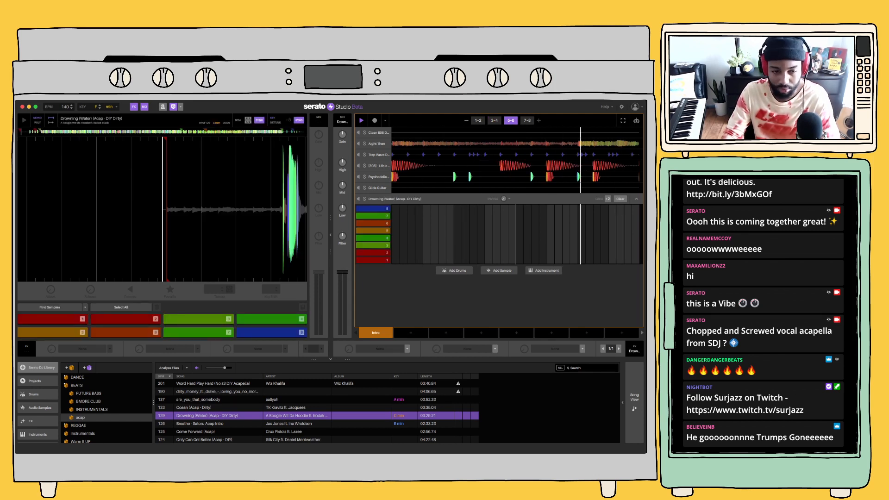
# Audition pad 2 of the Drowning acapella, turn off its key sync, and set the deck's key shift to -7
pyautogui.press('2')
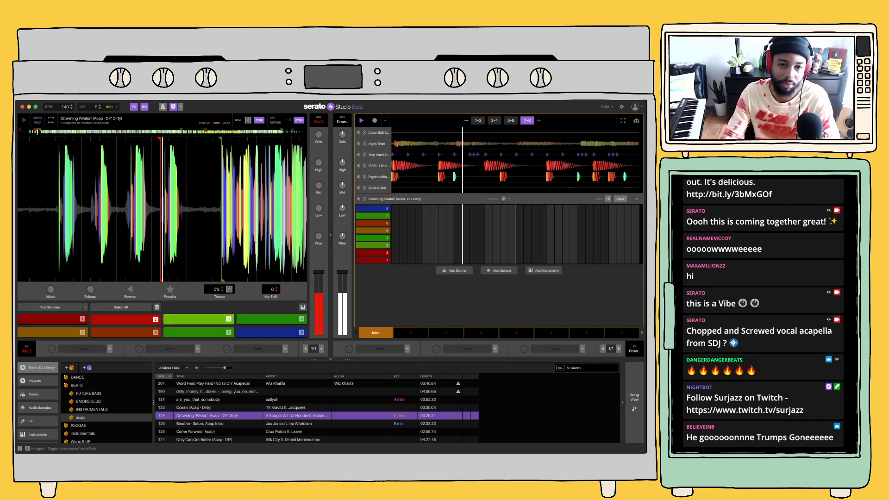
pyautogui.press('2')
pyautogui.scroll(-3, 162, 209)
pyautogui.click(298, 120)
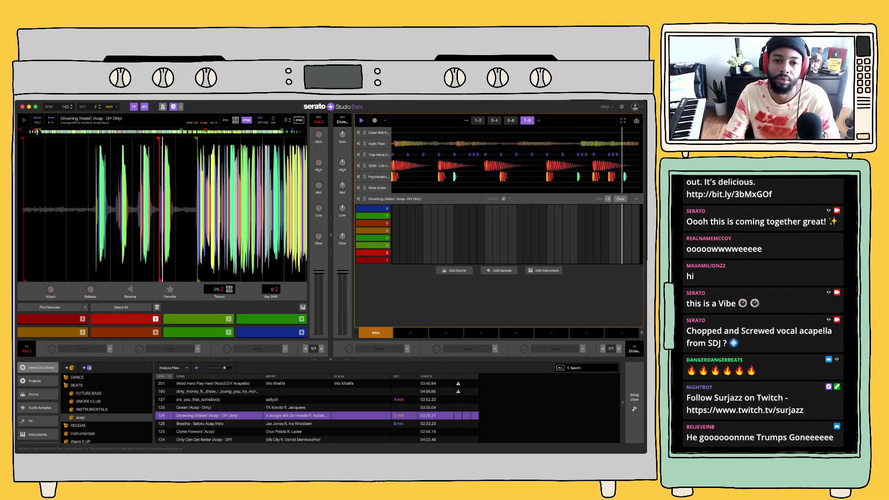
pyautogui.click(290, 122)
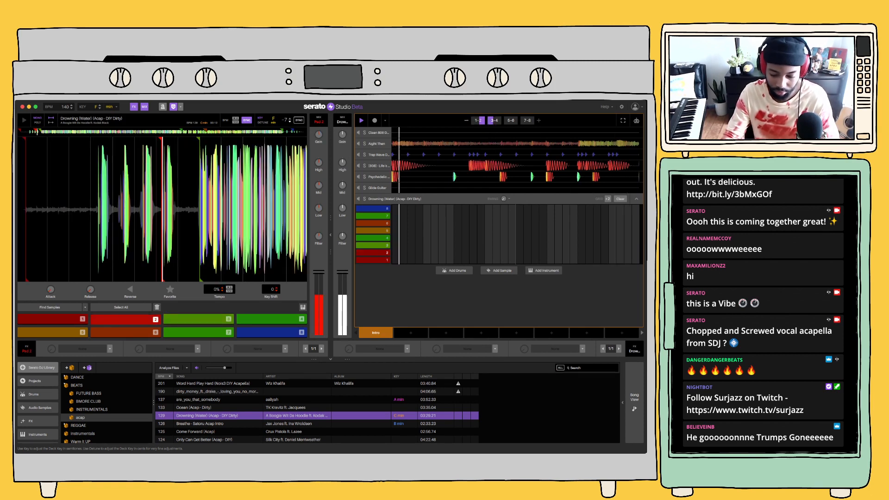
# Audition pads 1, 2, 4, 5, 6 and 7 of the Drowning acapella over the playing beat
pyautogui.press('1')
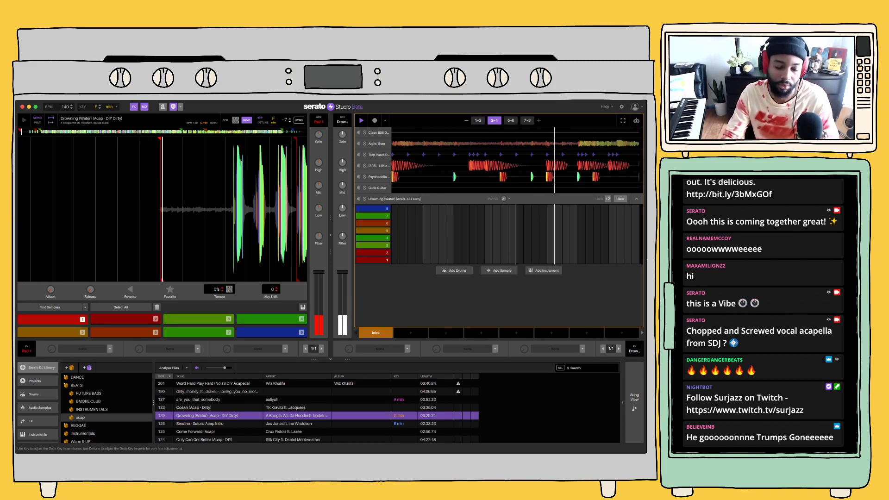
pyautogui.press('2')
pyautogui.press('4')
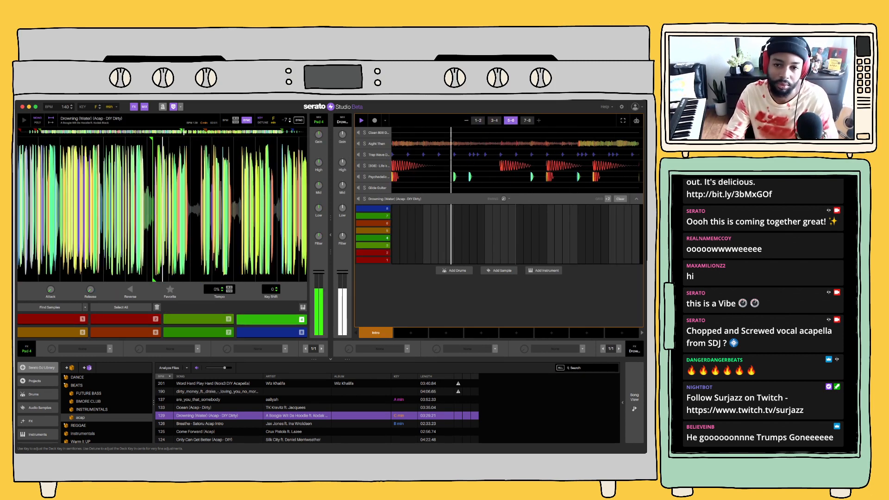
pyautogui.press('5')
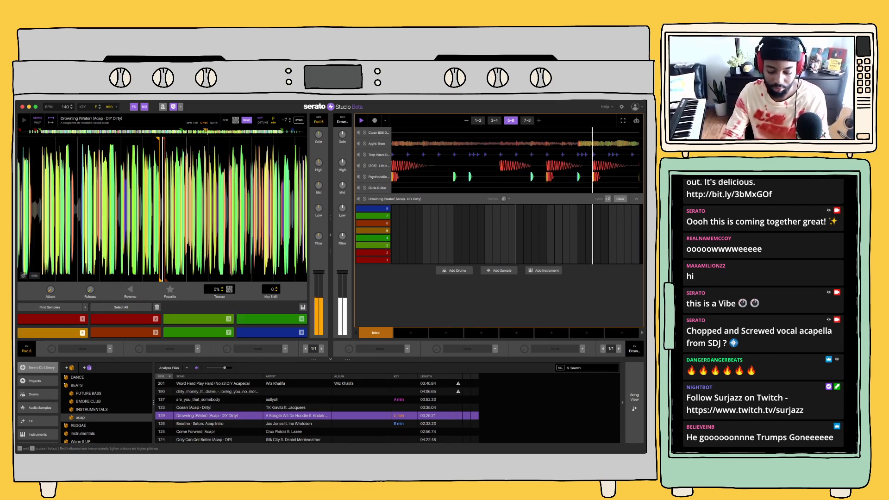
pyautogui.press('6')
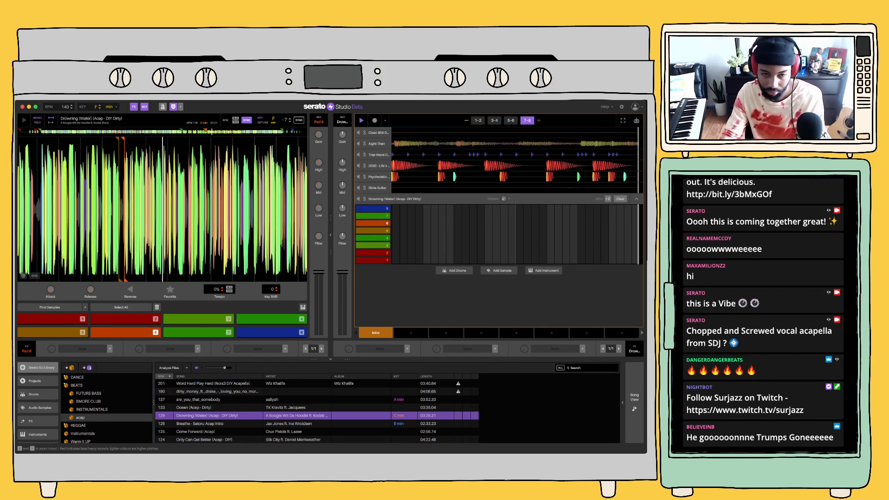
pyautogui.press('7')
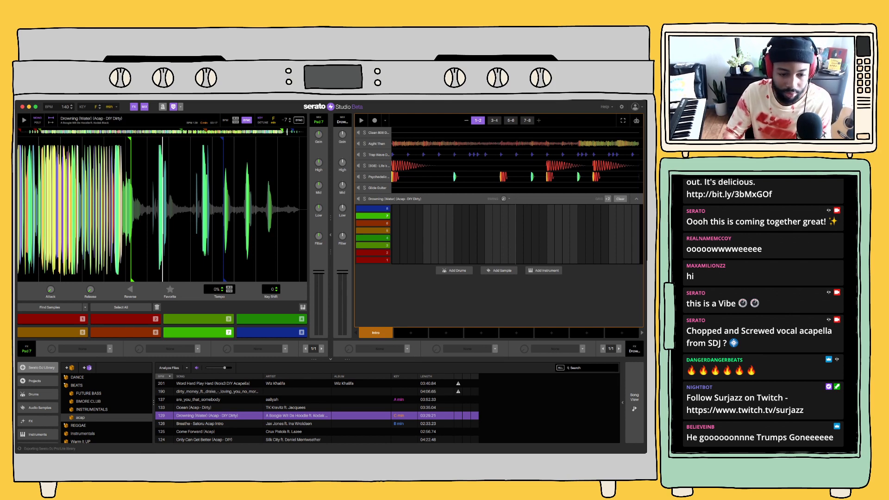
# Browse the acap crate for a different acapella, working down to the tracks around 87 BPM while checking the beat's playback
pyautogui.press('space')
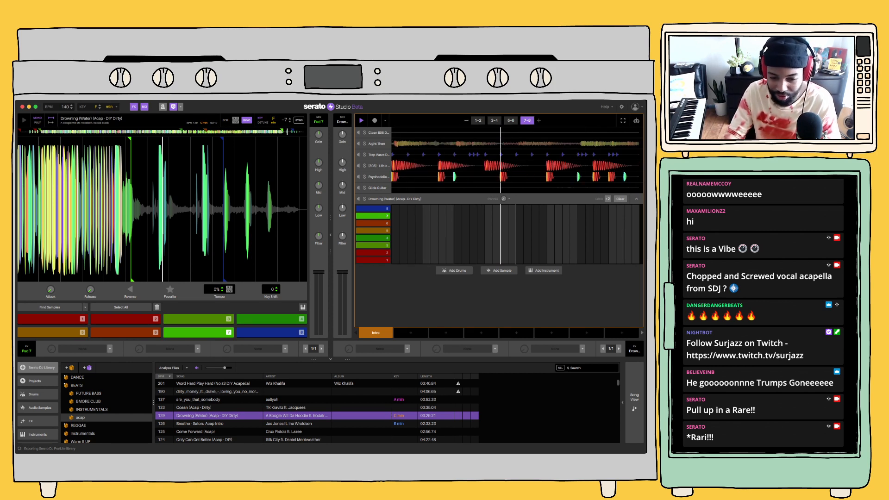
pyautogui.scroll(-3, 325, 412)
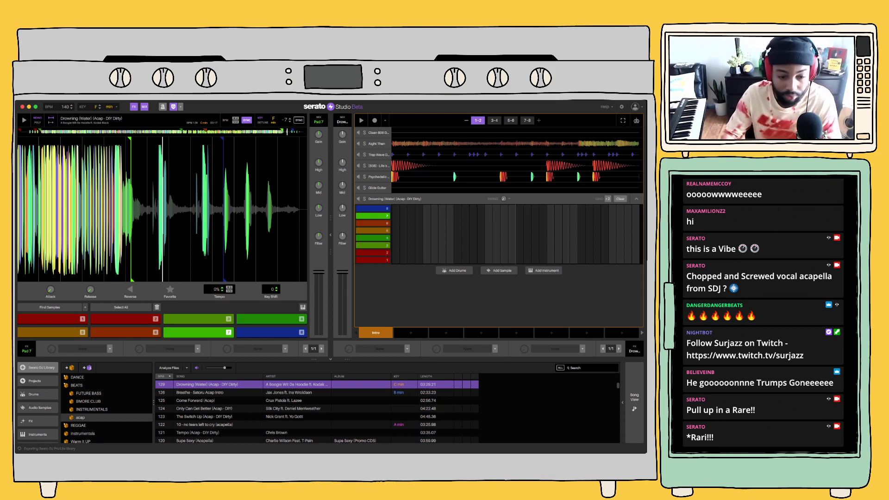
pyautogui.click(204, 408)
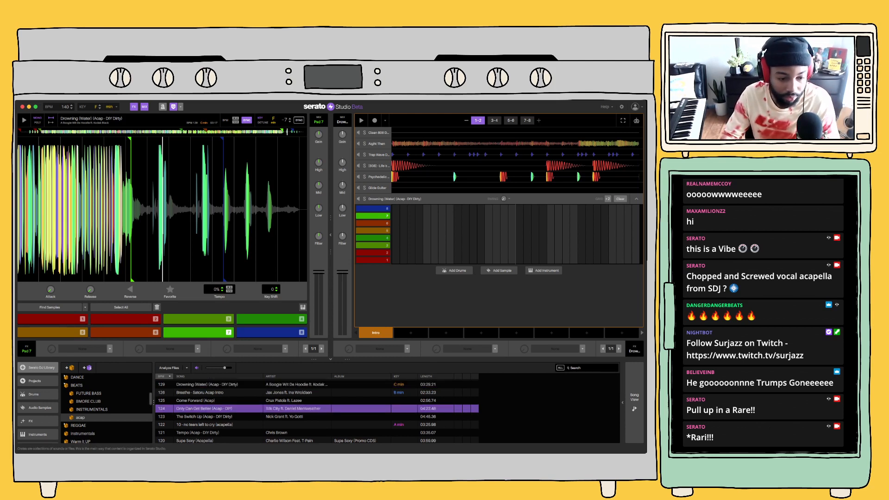
pyautogui.click(92, 409)
pyautogui.click(80, 418)
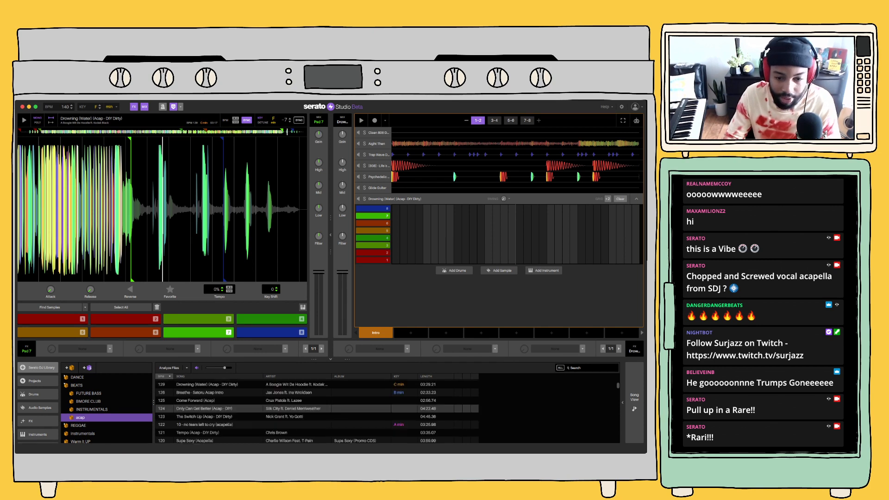
pyautogui.scroll(-3, 317, 411)
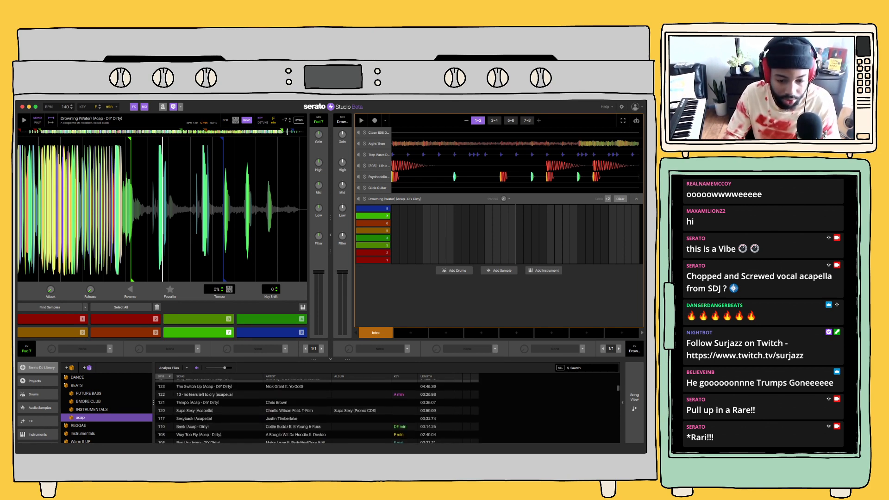
pyautogui.scroll(-2, 317, 411)
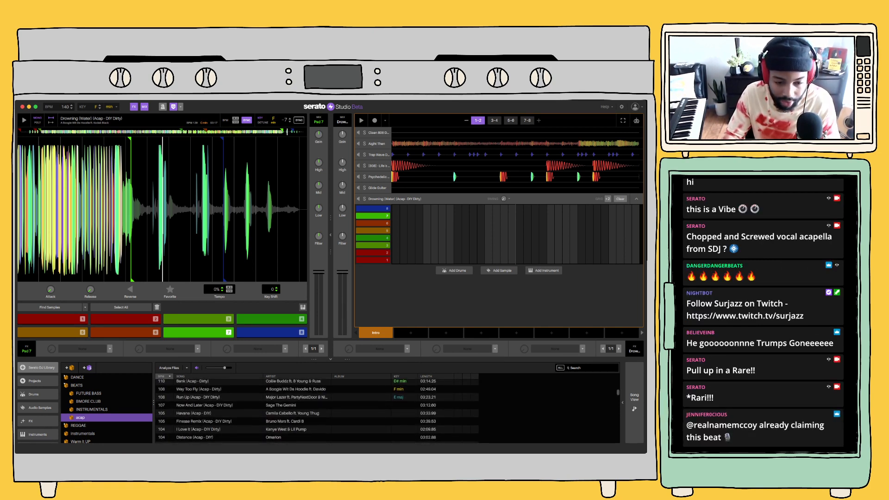
pyautogui.scroll(-1, 317, 411)
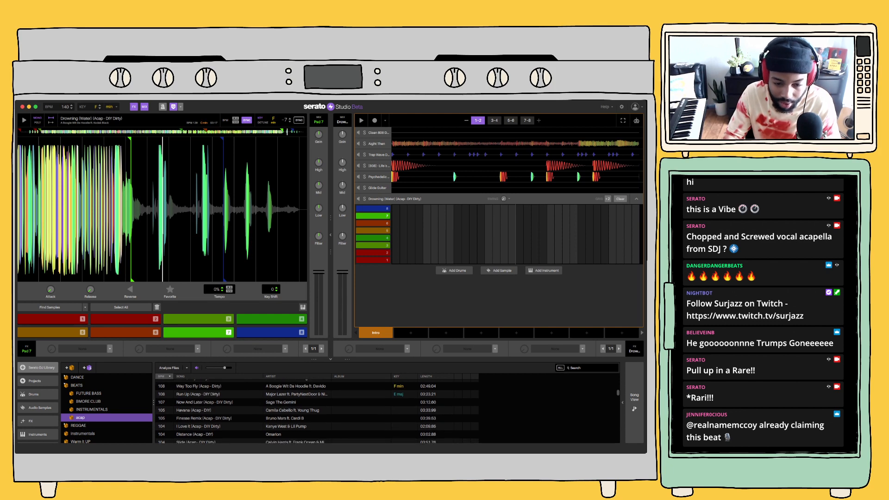
pyautogui.scroll(-2, 317, 412)
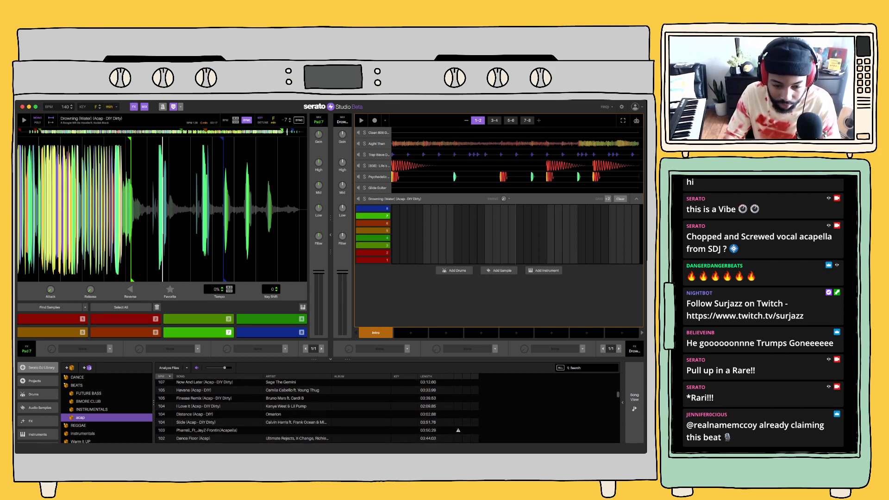
pyautogui.scroll(-3, 317, 411)
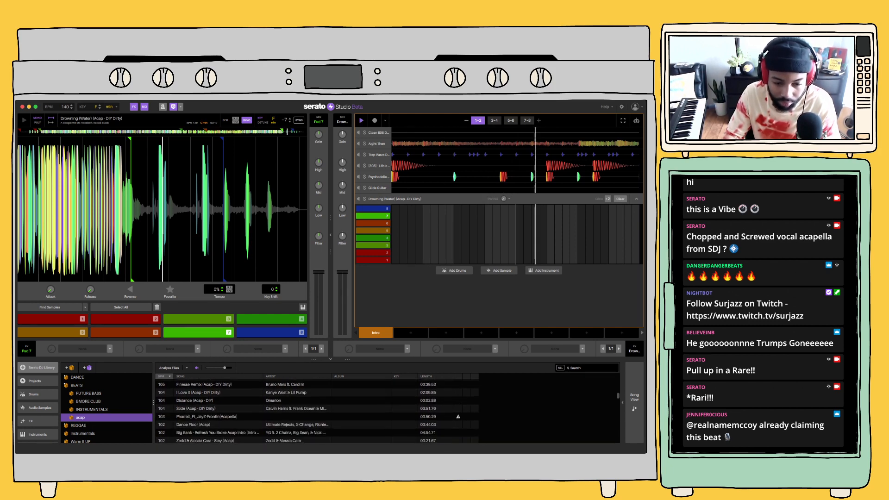
pyautogui.scroll(-2, 317, 411)
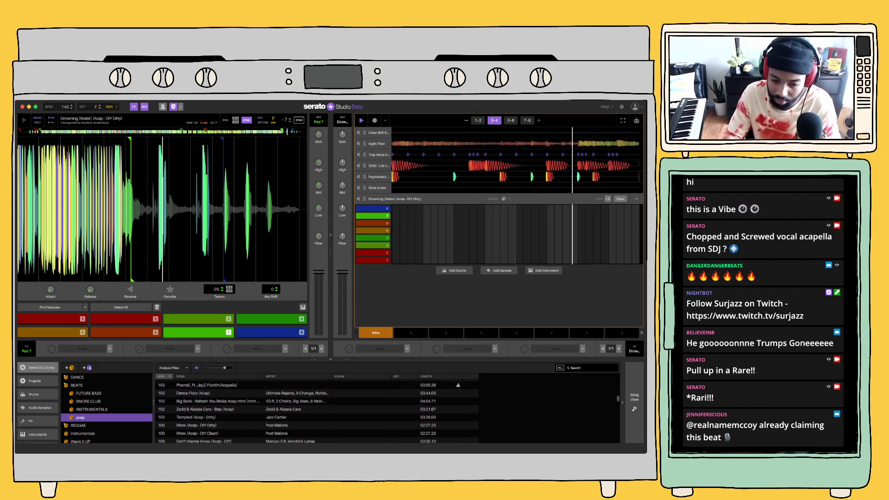
pyautogui.scroll(-2, 317, 411)
pyautogui.scroll(-1, 317, 411)
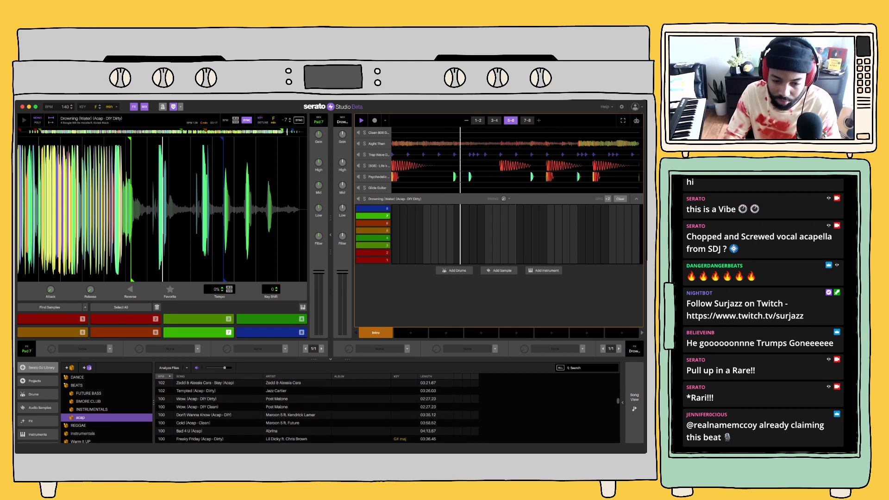
pyautogui.scroll(-5, 317, 412)
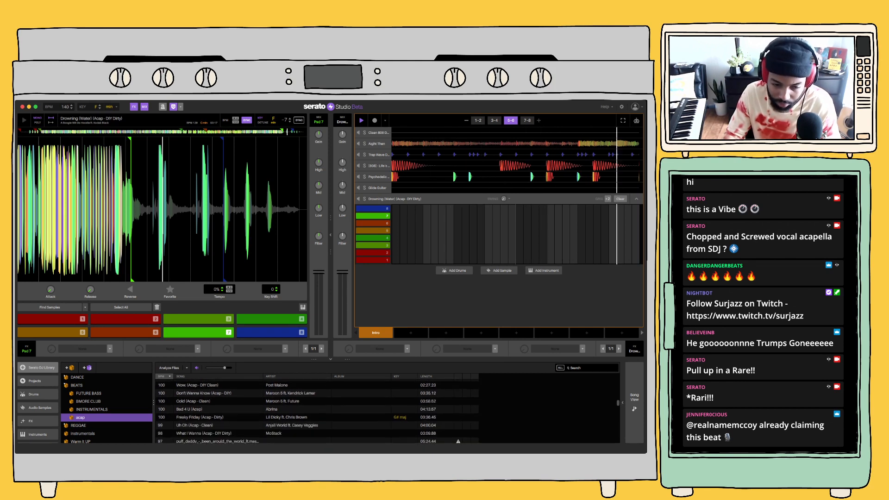
pyautogui.scroll(-1, 317, 411)
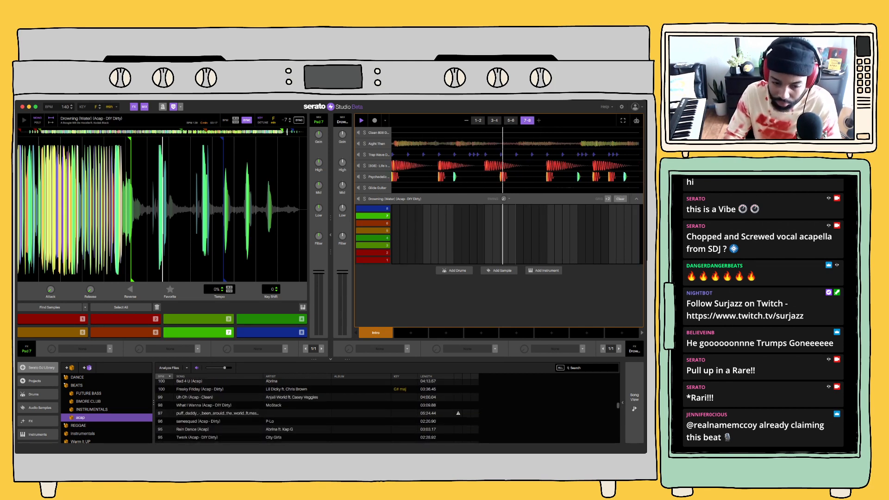
pyautogui.scroll(-3, 317, 411)
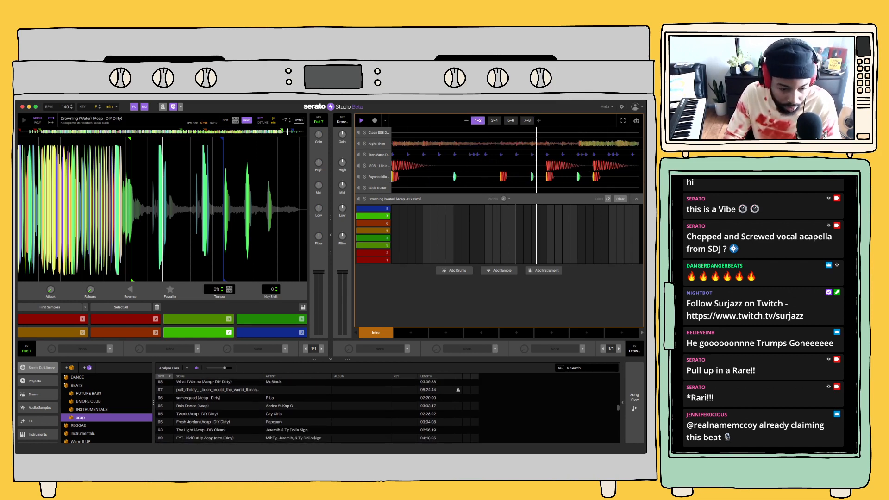
pyautogui.scroll(-3, 316, 411)
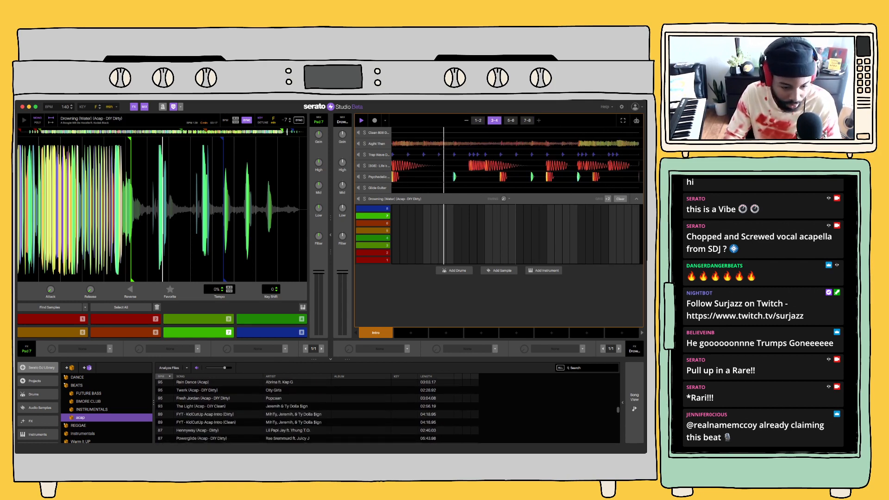
pyautogui.scroll(-5, 317, 411)
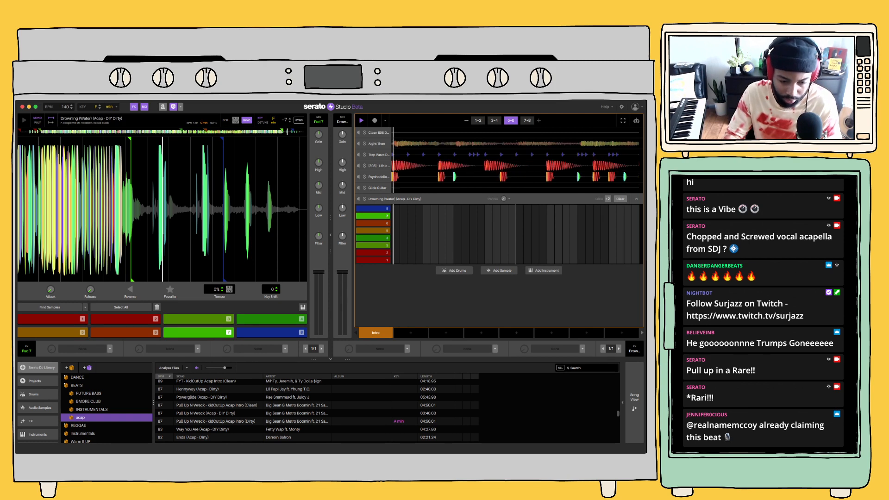
# Replace the Drowning acapella with Pull Up N Wreck (Acap - DIY Dirty) in the sample deck and audition its pad 2
pyautogui.click(206, 413)
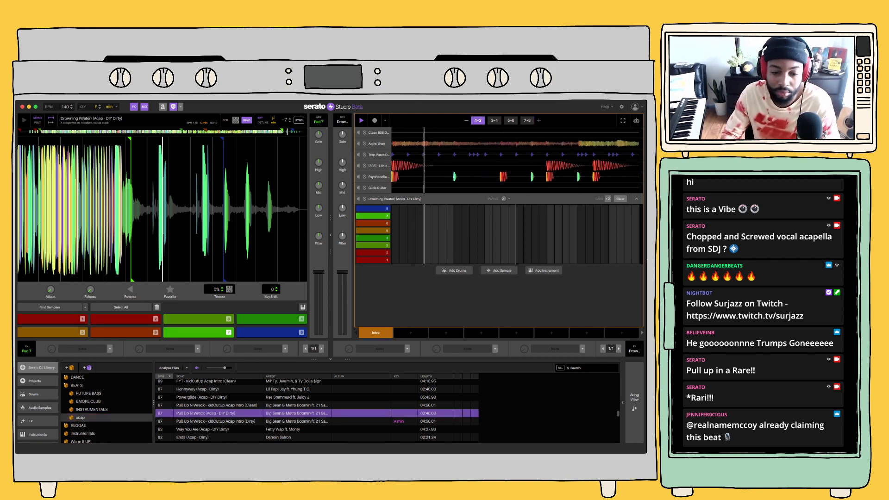
pyautogui.press('Return')
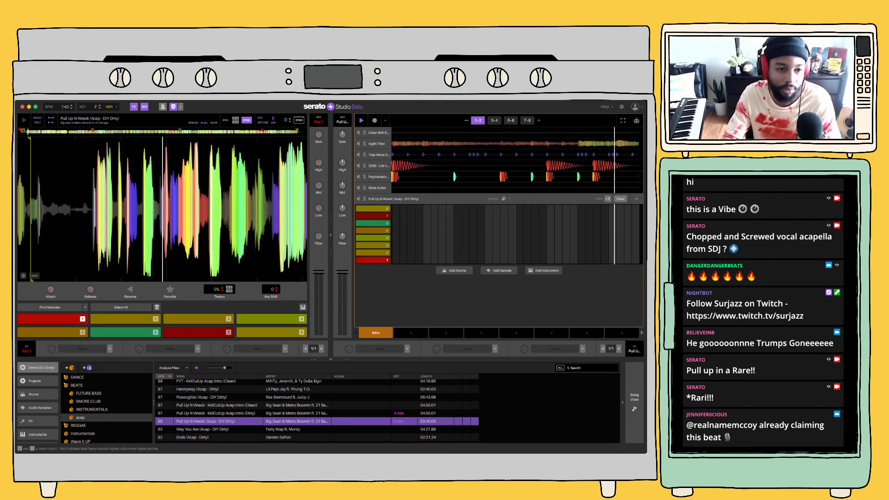
pyautogui.press('2')
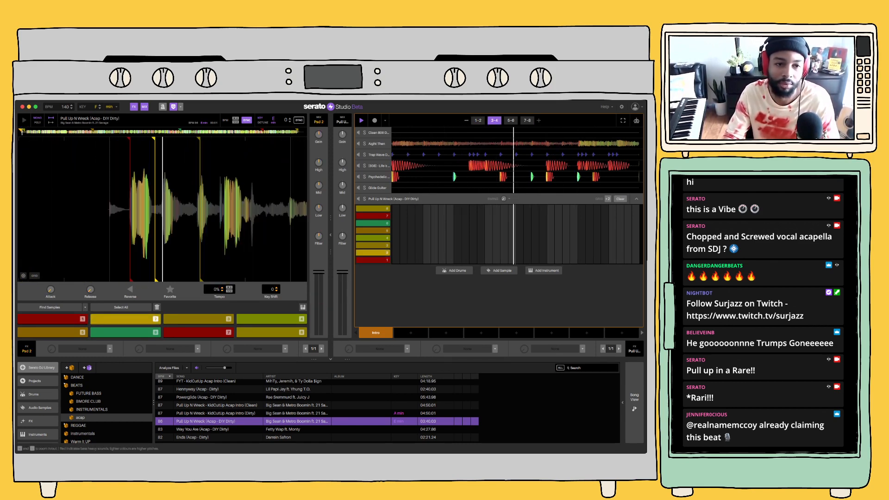
# Move the start point of pad 2 in the Pull Up N Wreck acapella later, to where the main vocal begins
pyautogui.moveTo(139, 140); pyautogui.dragTo(265, 139)
pyautogui.press('2')
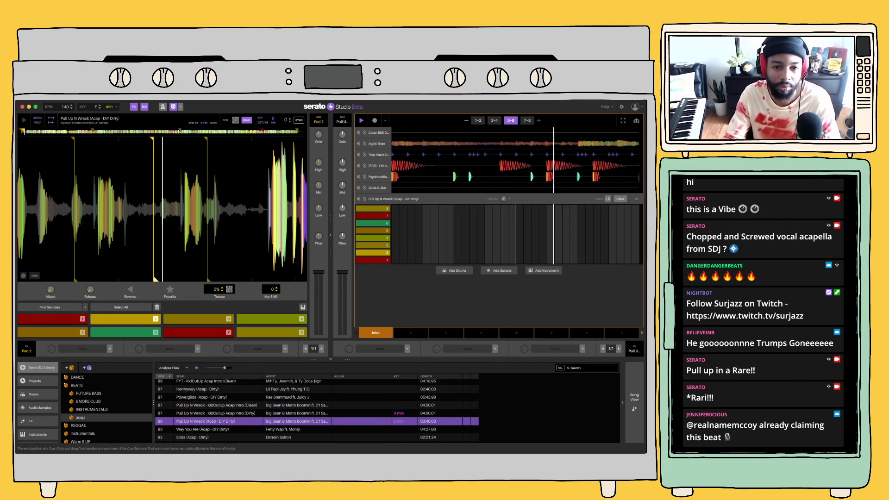
pyautogui.moveTo(155, 280)
pyautogui.mouseDown()
pyautogui.moveTo(244, 279)
pyautogui.moveTo(155, 280)
pyautogui.mouseUp()
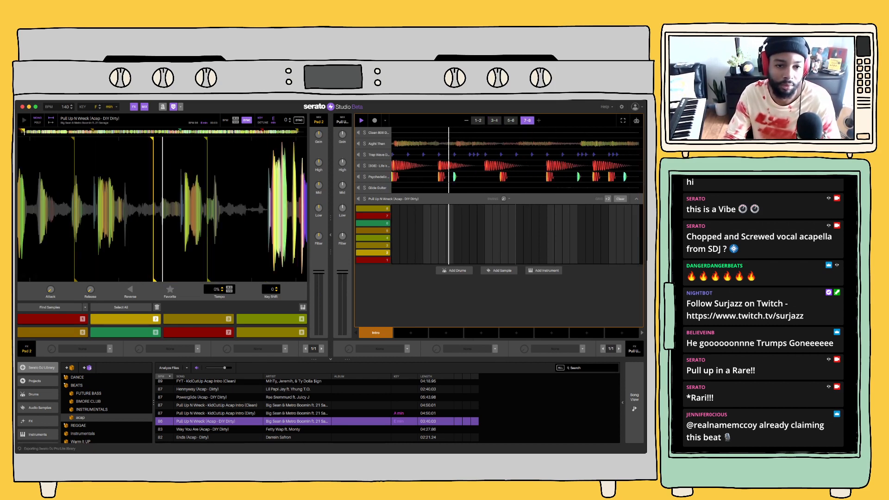
pyautogui.moveTo(151, 140); pyautogui.dragTo(264, 139)
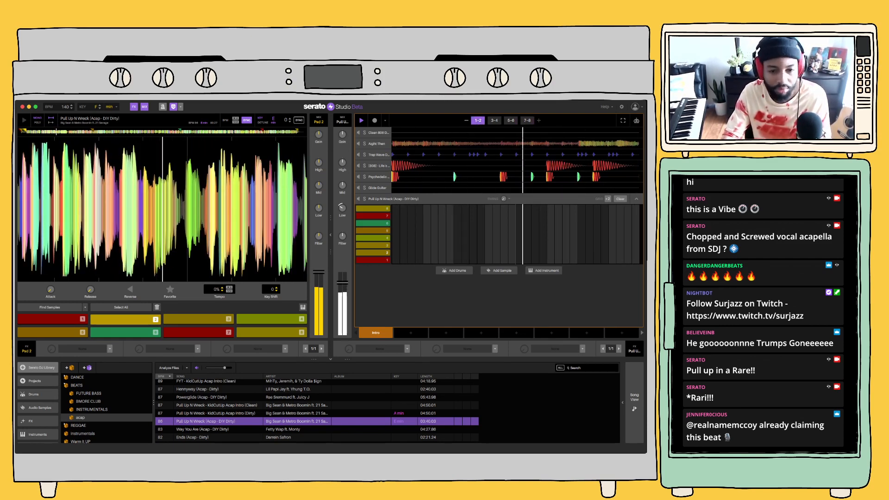
# Lower the Pull Up N Wreck channel's volume and low EQ against the playing beat, and stop playback
pyautogui.moveTo(342, 282); pyautogui.dragTo(342, 283)
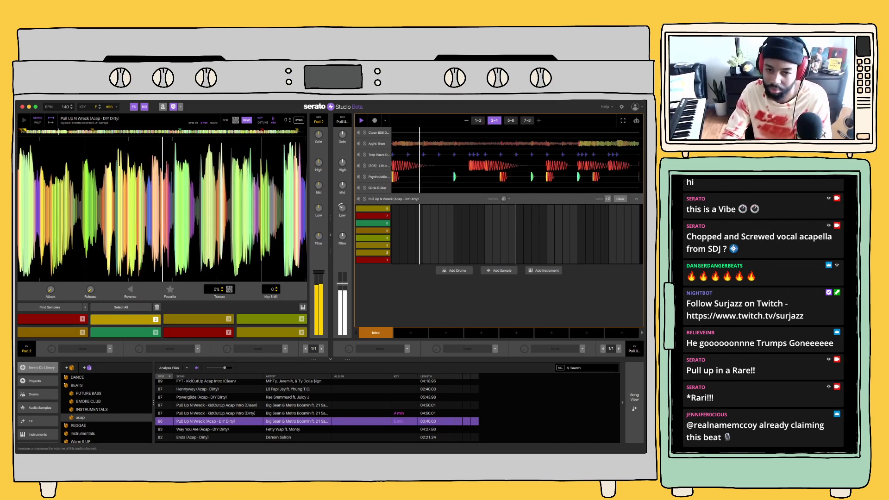
pyautogui.moveTo(342, 208)
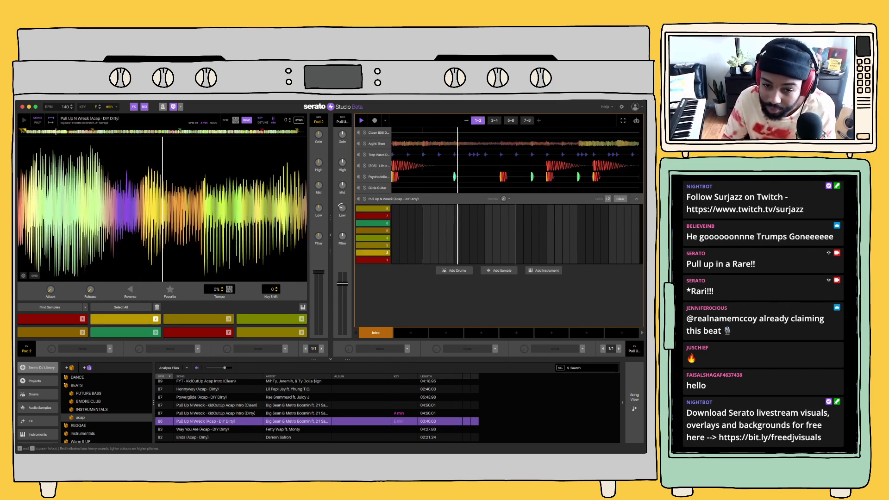
pyautogui.press('space')
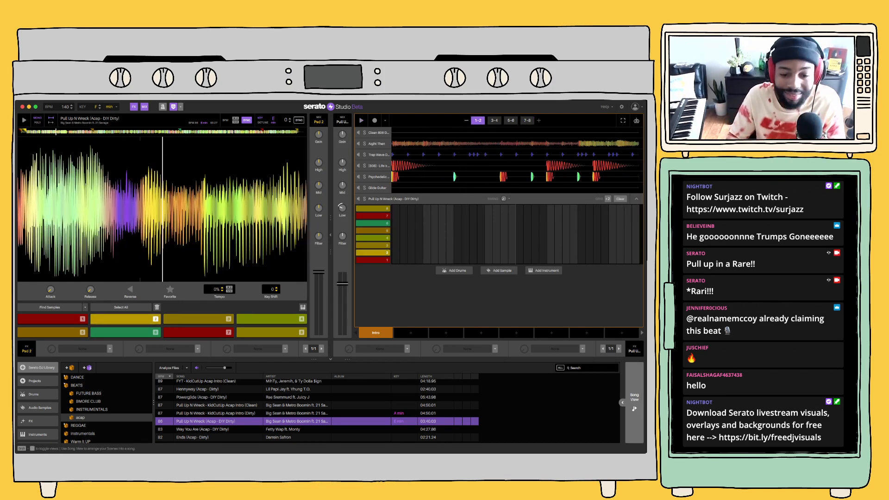
# In the song arrangement, duplicate the Intro scene until twelve copies run back to back along the Scenes track
pyautogui.click(635, 402)
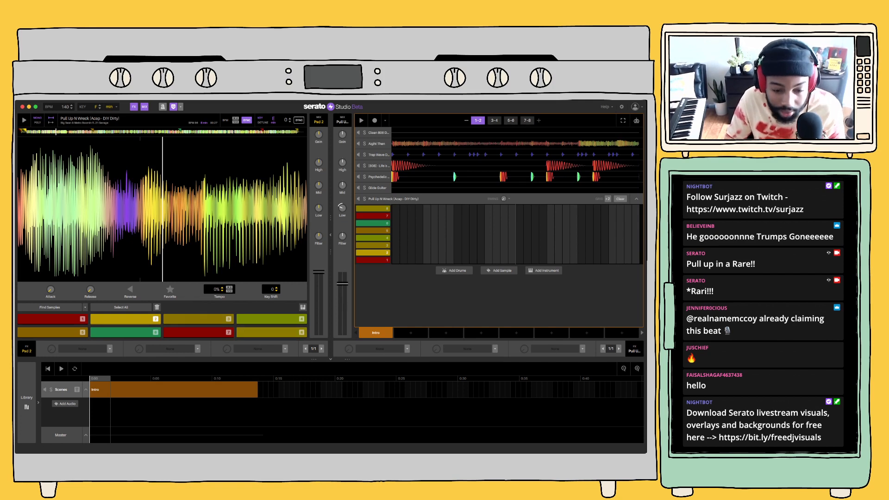
pyautogui.click(174, 389)
pyautogui.press('super+d')
pyautogui.press('super+d')
pyautogui.press('super+d')
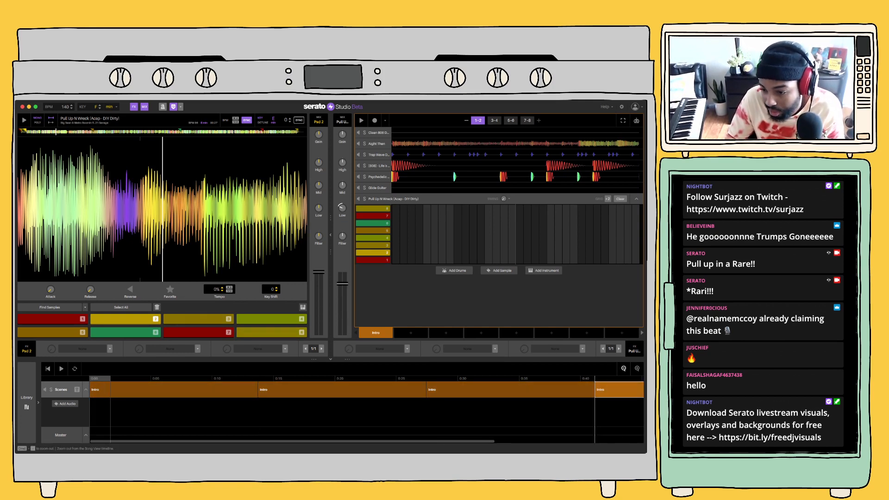
pyautogui.click(623, 368)
pyautogui.click(624, 368)
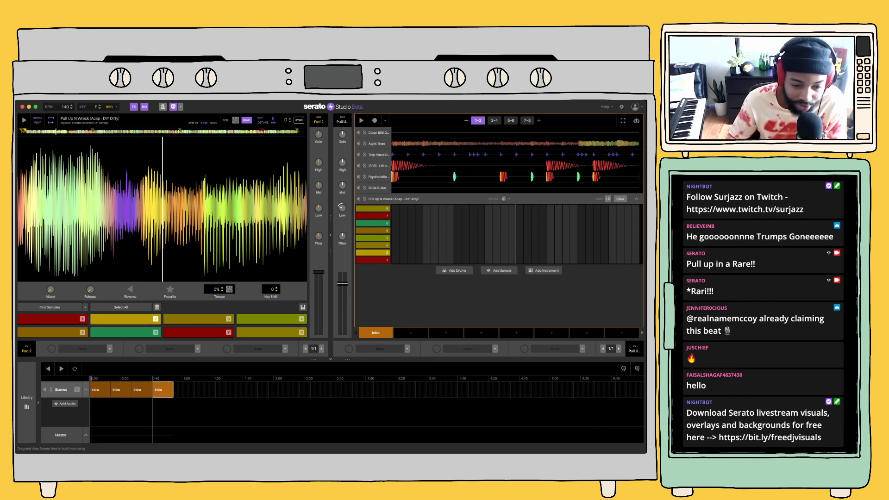
pyautogui.press('super+d')
pyautogui.press('super+d')
pyautogui.press('super+d')
pyautogui.press('super+d')
pyautogui.press('super+d')
pyautogui.press('super+d')
pyautogui.press('super+d')
pyautogui.press('super+d')
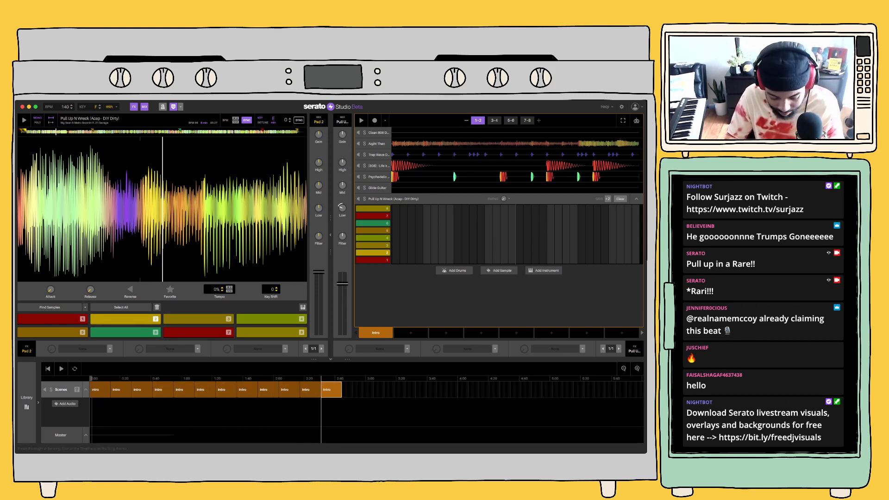
# Audition pad 2 of the acapella and try to place its sample directly on the song timeline
pyautogui.press('2')
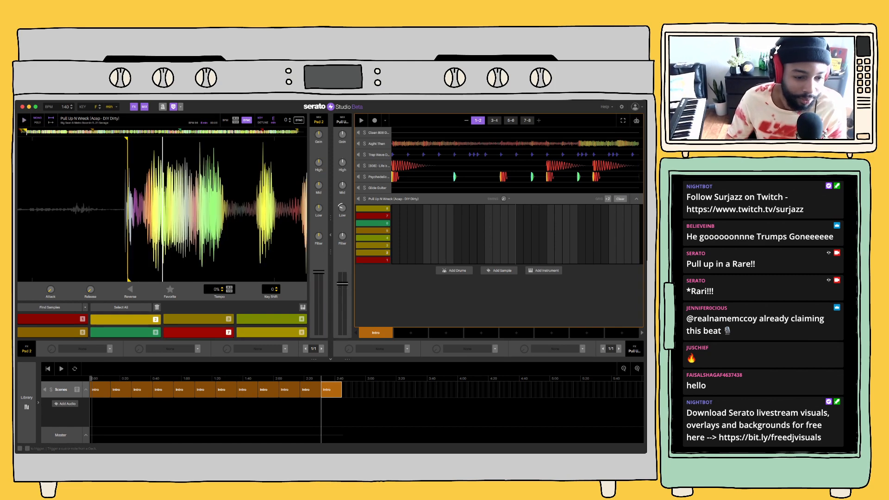
pyautogui.moveTo(126, 319); pyautogui.dragTo(141, 412)
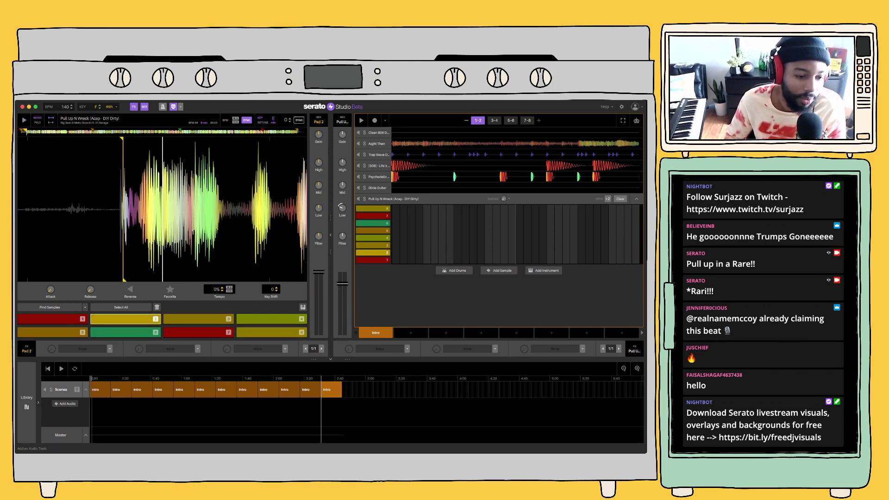
# Load Pull Up N Wreck (Acap - DIY Dirty) onto a new song audio track and move Clip 1's start to the main vocal
pyautogui.click(65, 404)
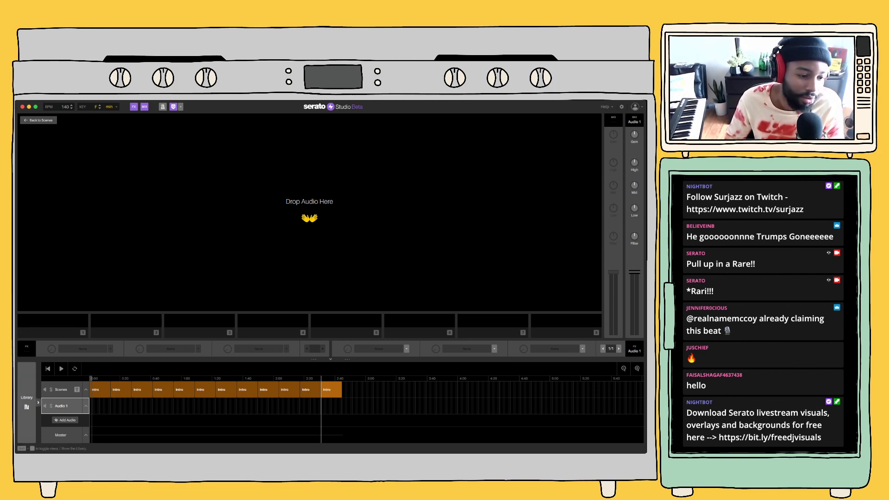
pyautogui.click(26, 403)
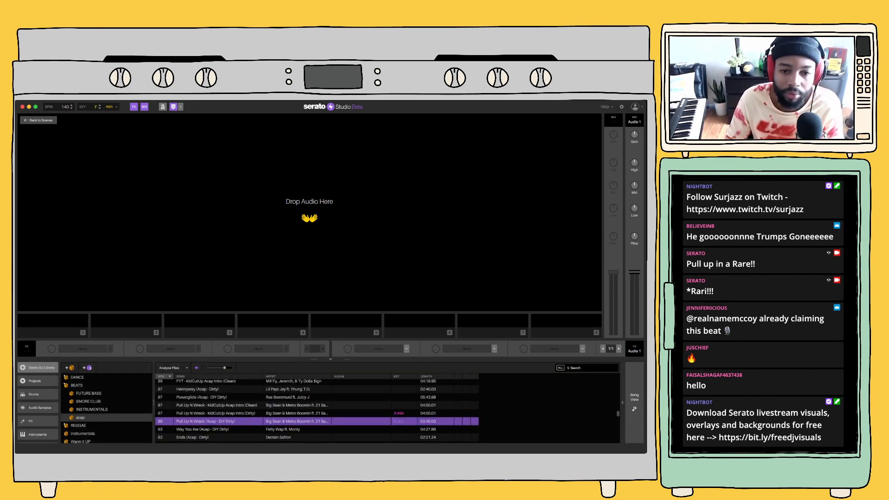
pyautogui.moveTo(206, 421); pyautogui.dragTo(309, 185)
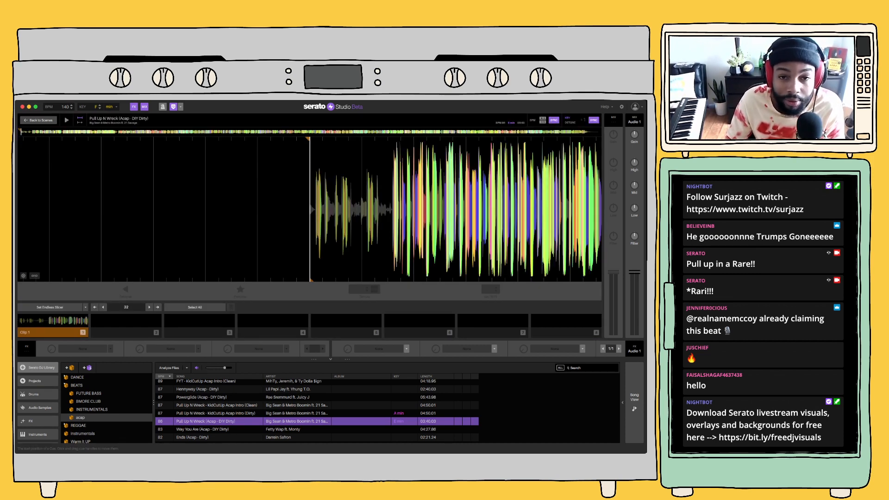
pyautogui.moveTo(309, 139); pyautogui.dragTo(386, 139)
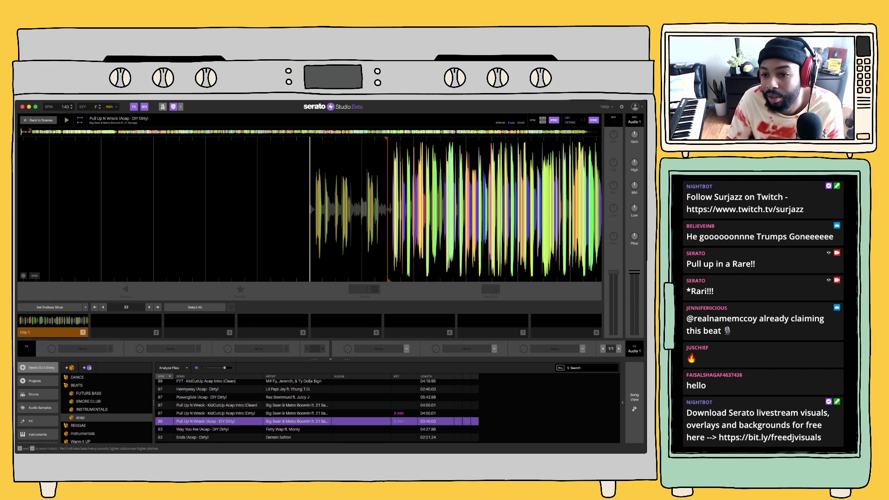
# Fine-tune Clip 1's start marker so it sits exactly on the first transient of the main vocal
pyautogui.press('+')
pyautogui.press('+')
pyautogui.moveTo(514, 139); pyautogui.dragTo(159, 140)
pyautogui.press('+')
pyautogui.press('+')
pyautogui.press('space')
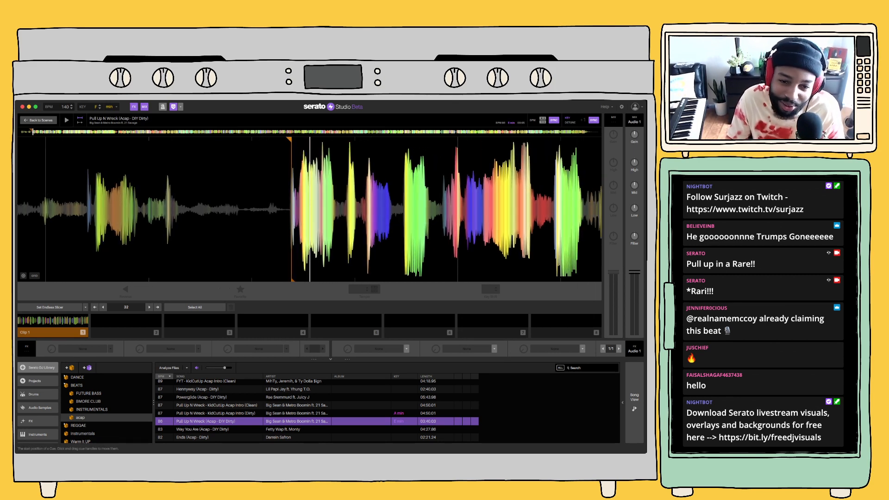
pyautogui.moveTo(289, 139); pyautogui.dragTo(290, 139)
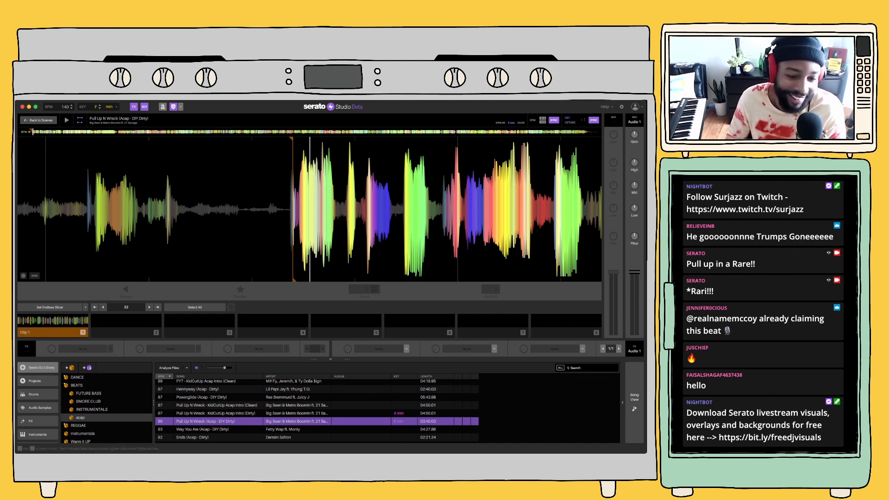
# Audition Clip 1 alongside the song arrangement, and delete the existing acapella clip from the Audio 1 track
pyautogui.click(635, 402)
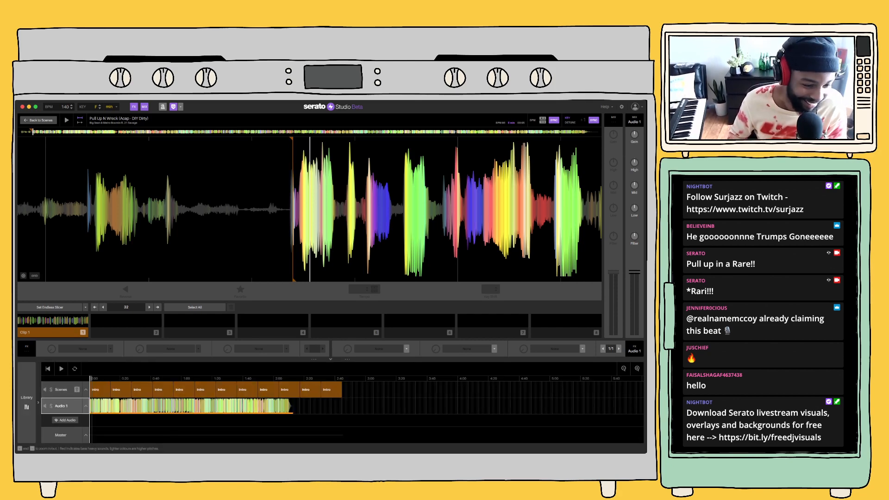
pyautogui.press('1')
pyautogui.press('1')
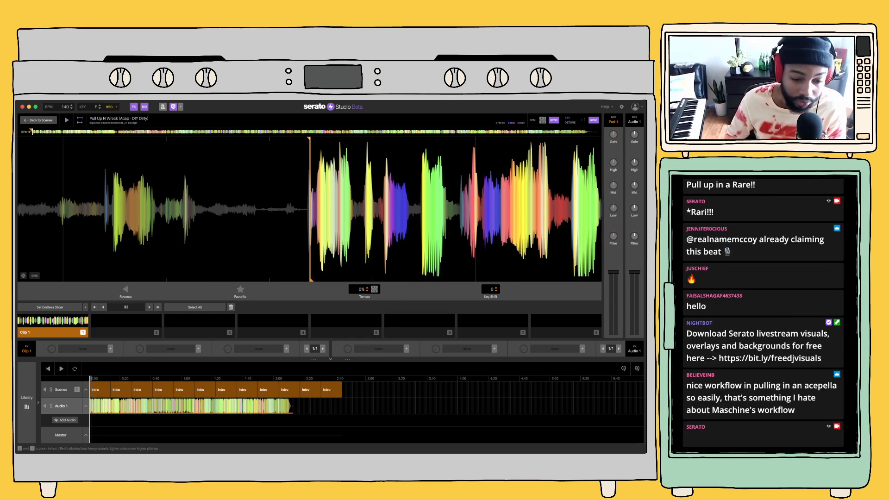
pyautogui.click(210, 406)
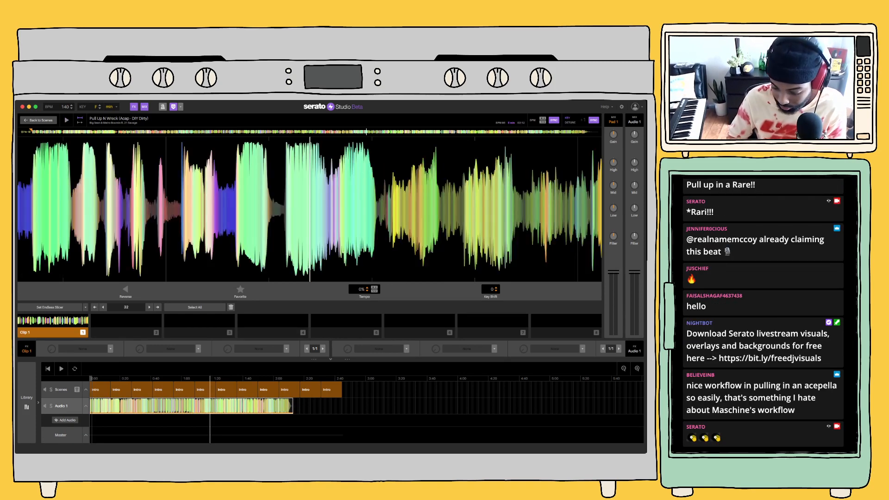
pyautogui.press('Delete')
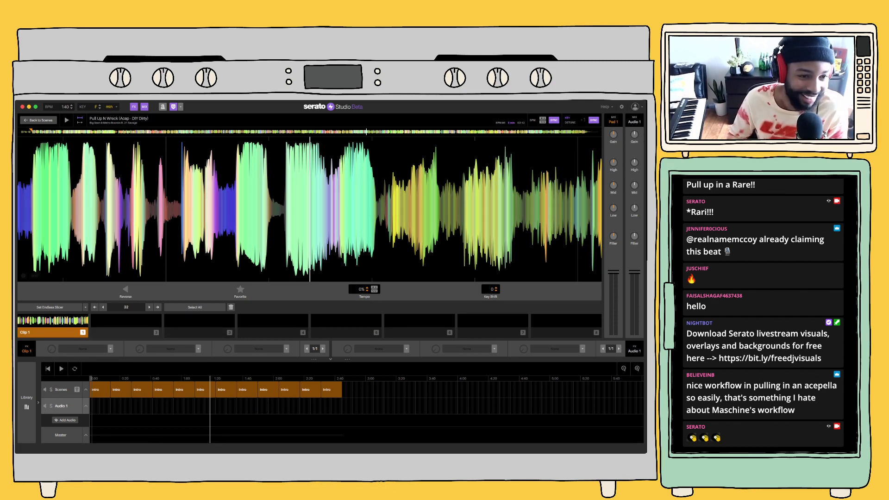
# With key sync turned off, try key offsets of -5, -2 and -12 on the acapella, and re-enable key sync
pyautogui.click(52, 325)
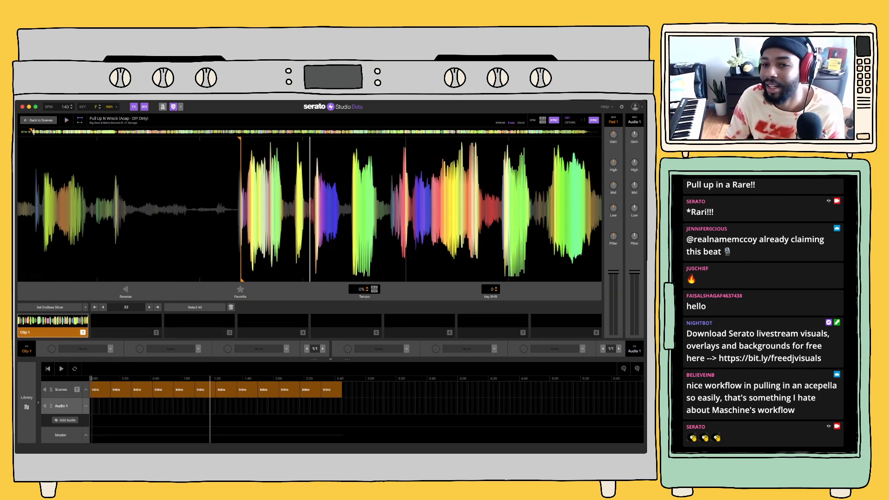
pyautogui.click(593, 120)
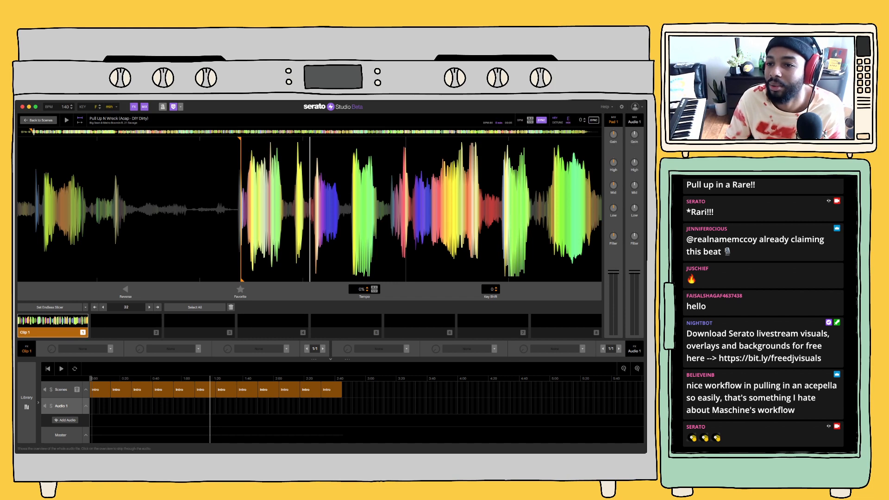
pyautogui.click(584, 122)
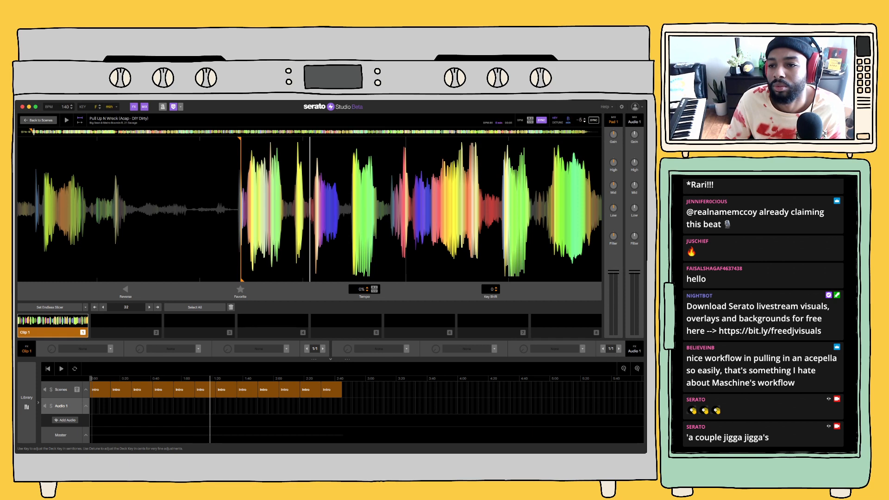
pyautogui.click(584, 118)
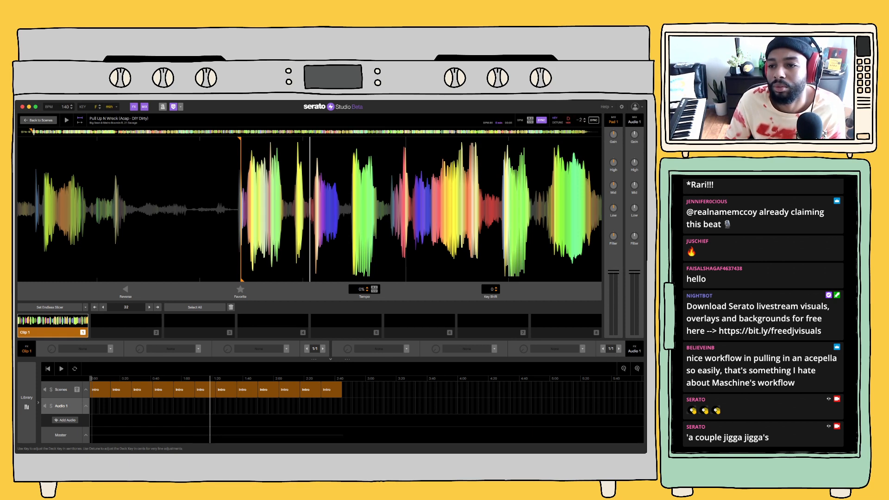
pyautogui.click(585, 122)
pyautogui.click(585, 122)
pyautogui.click(584, 122)
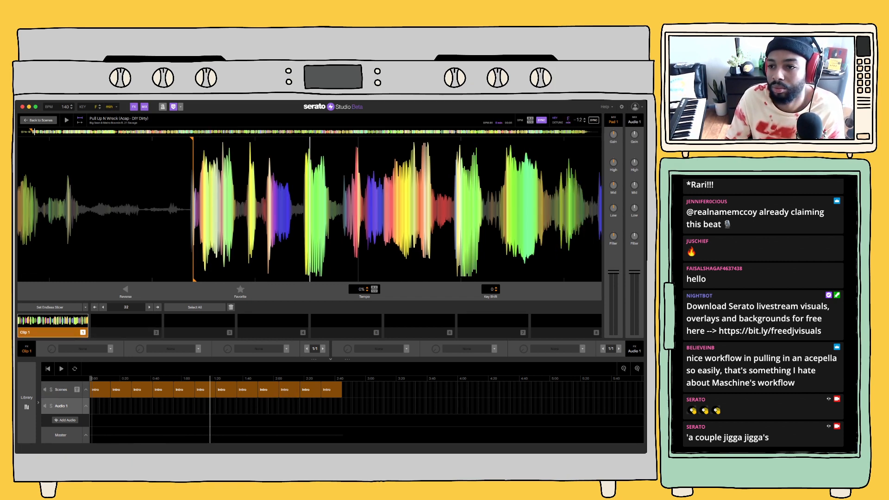
pyautogui.click(594, 119)
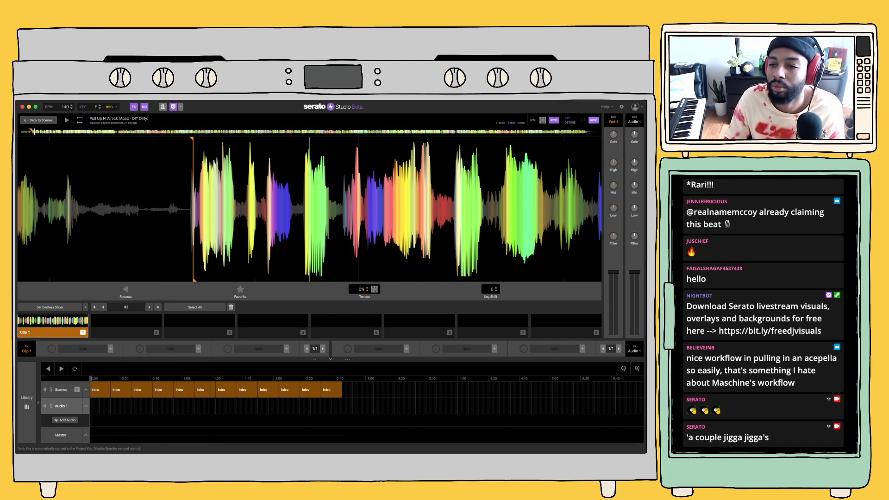
pyautogui.click(543, 122)
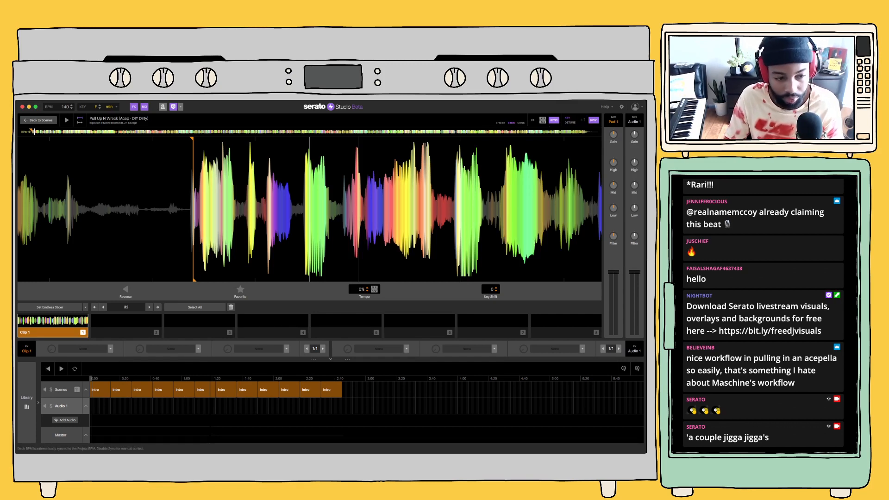
# Audition Clip 1 of the acapella and set its key shift to -3
pyautogui.press('space')
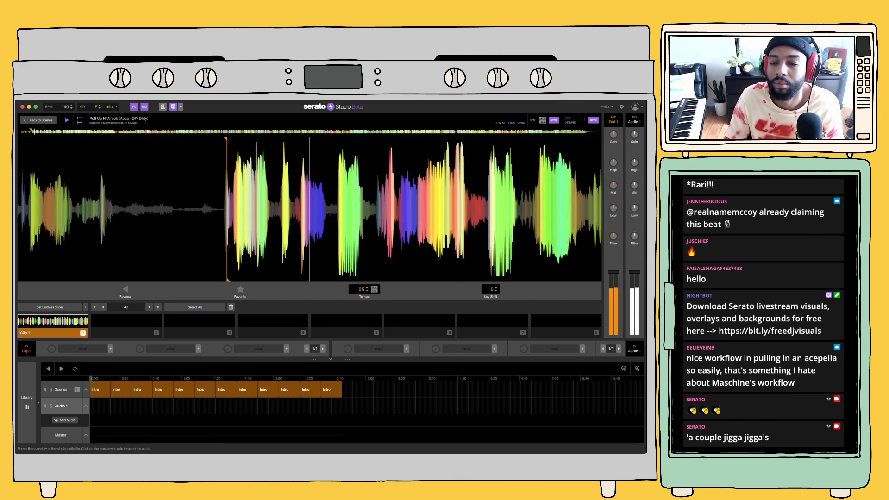
pyautogui.press('space')
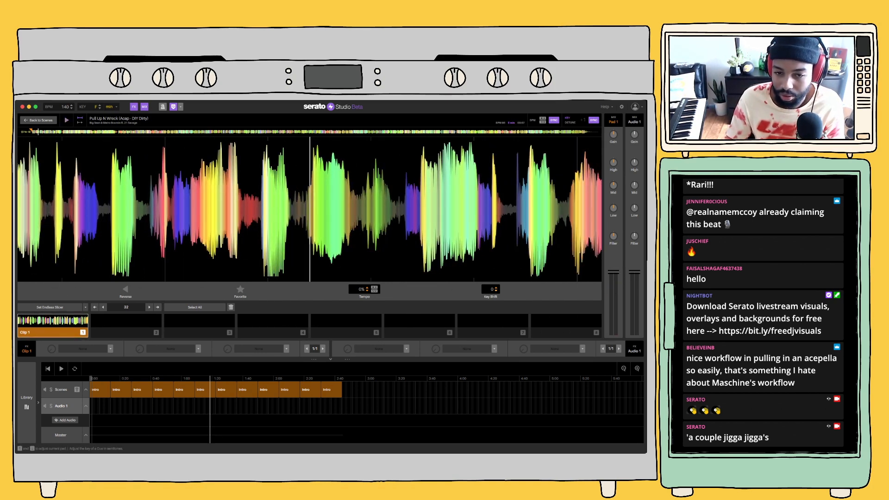
pyautogui.click(496, 290)
pyautogui.click(496, 291)
pyautogui.press('1')
pyautogui.click(496, 291)
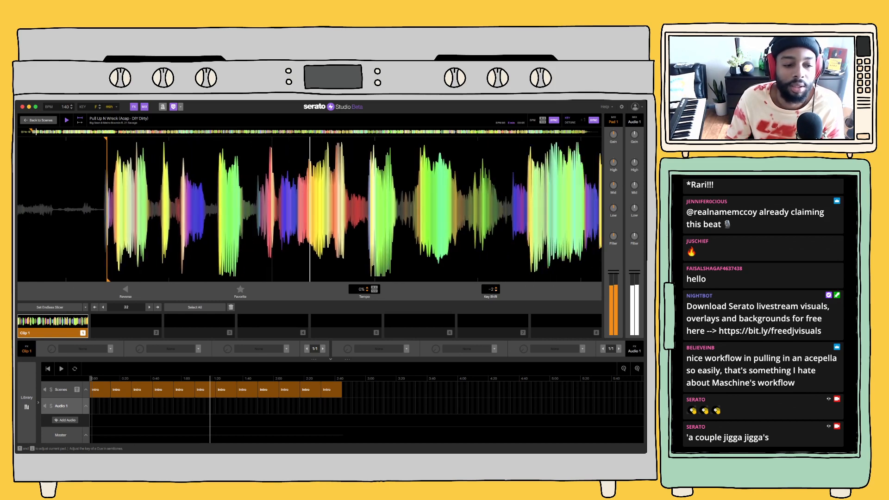
pyautogui.press('6')
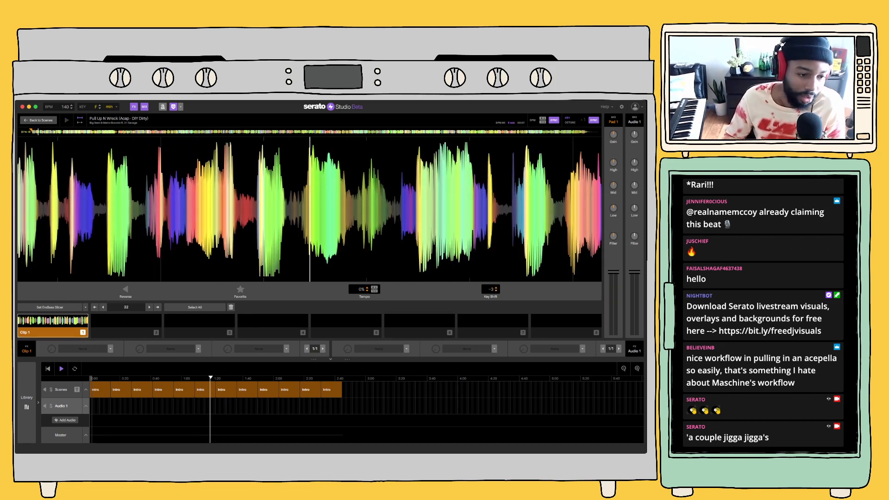
# Place Clip 1 on the Audio 1 track at the very start of the song
pyautogui.moveTo(51, 332); pyautogui.dragTo(101, 406)
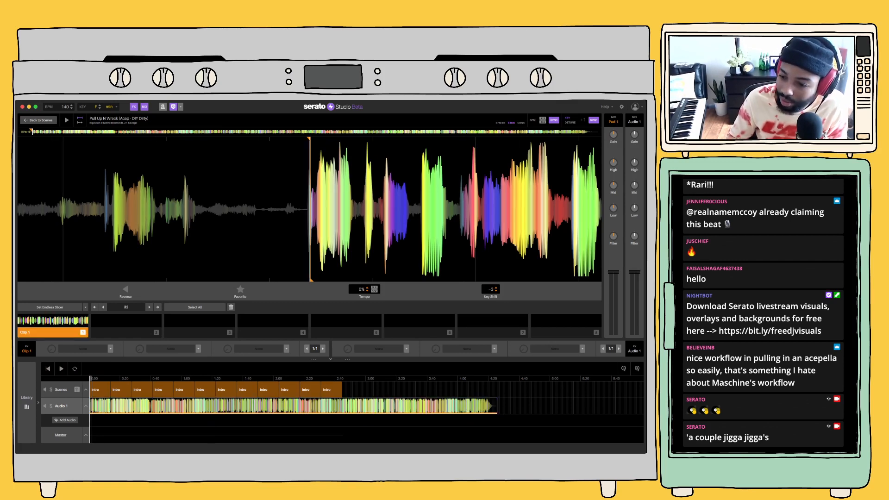
pyautogui.click(637, 368)
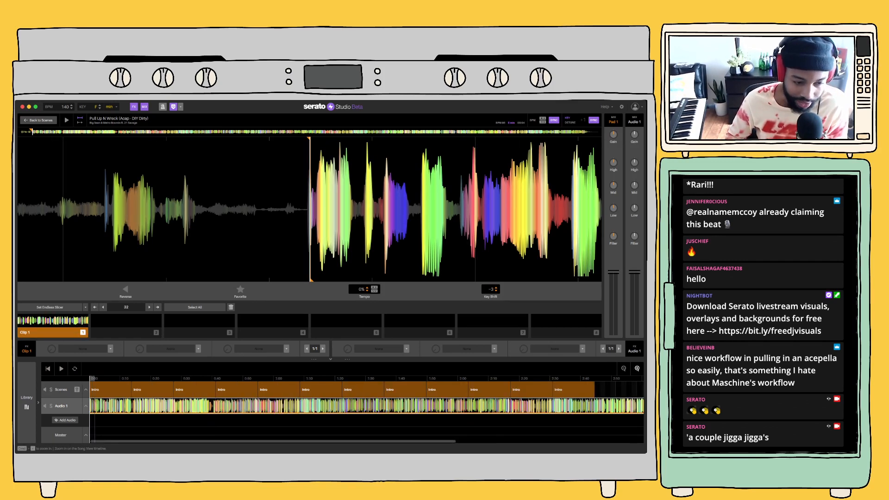
pyautogui.click(638, 368)
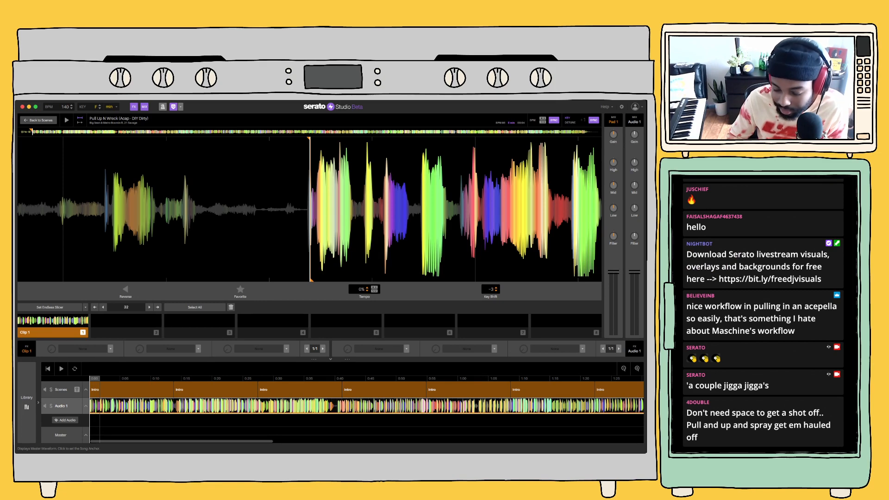
# Against the playing song, set Clip 1's key shift to -2 and lower the Audio 1 channel's low EQ and volume
pyautogui.press('space')
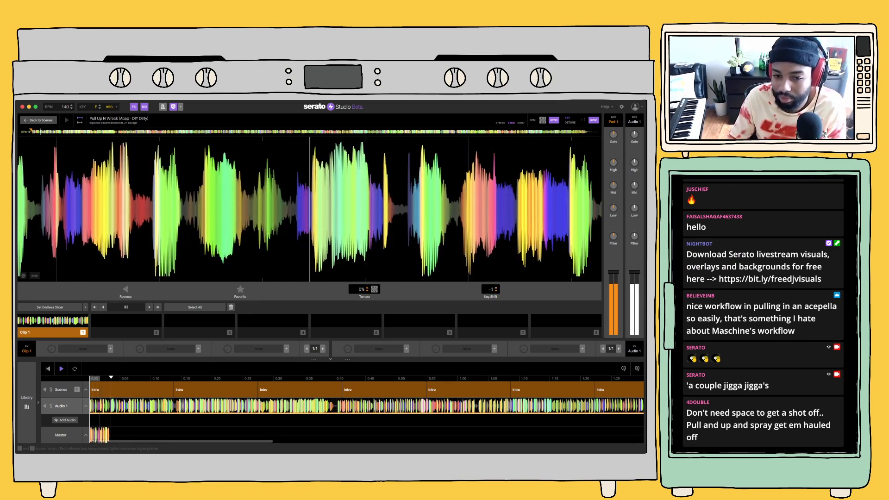
pyautogui.click(496, 291)
pyautogui.press('space')
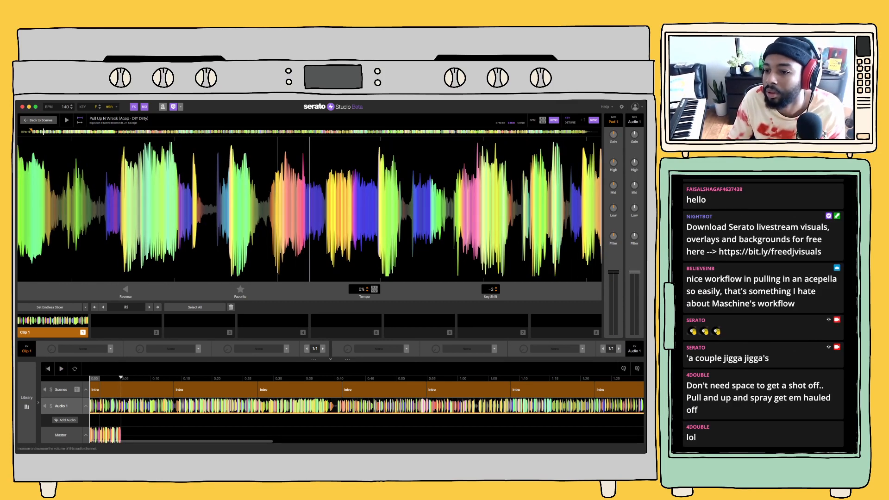
pyautogui.press('space')
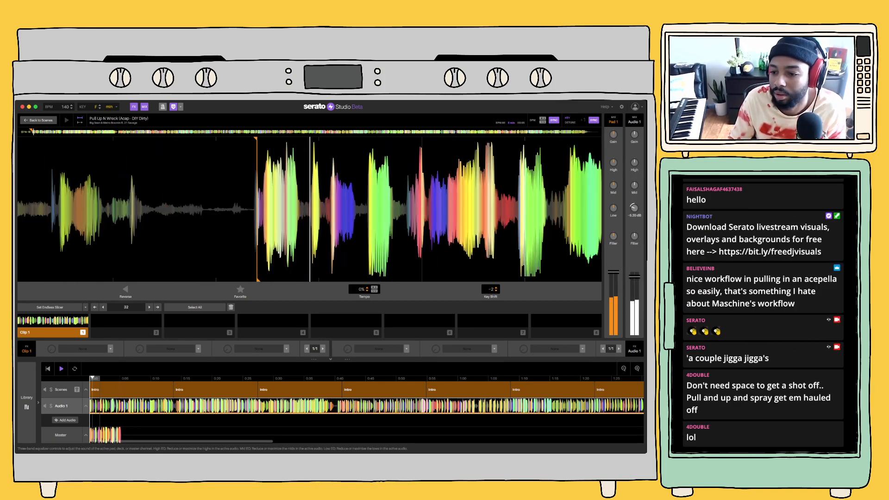
pyautogui.moveTo(634, 208); pyautogui.dragTo(633, 213)
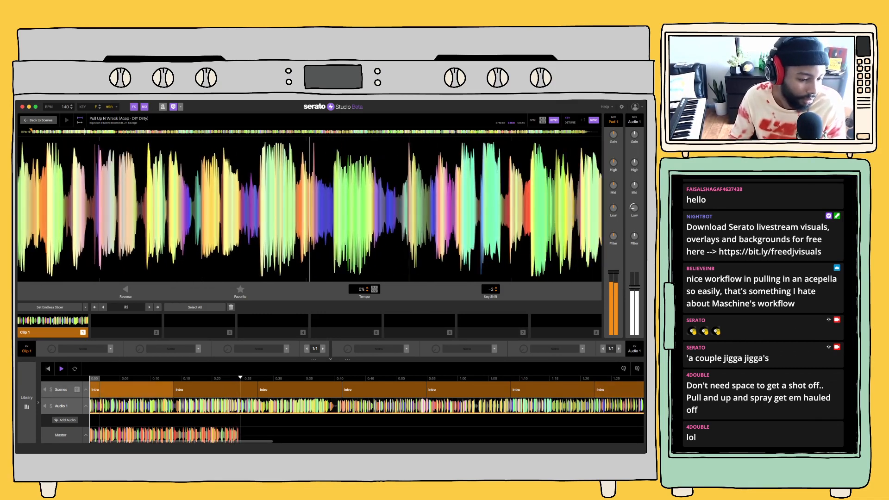
# Search the effect plugins for "clipper" and load TR5 Classic Clipper into the Master track's first effect slot
pyautogui.click(61, 435)
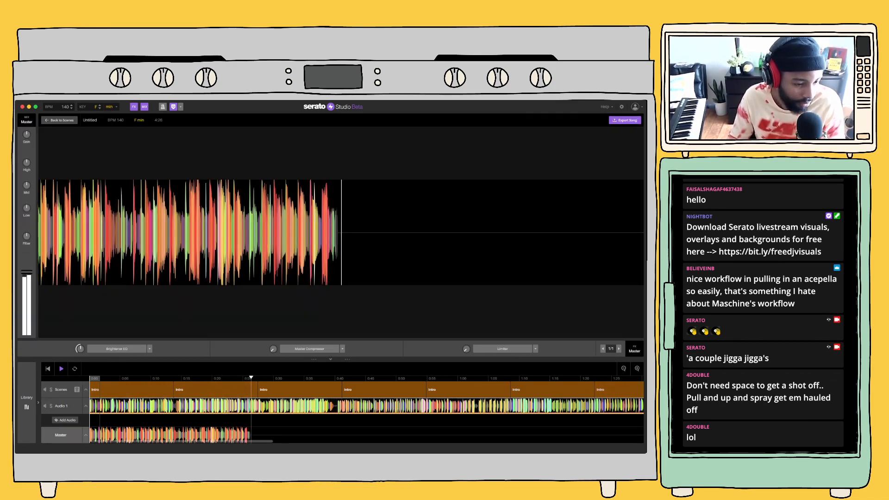
pyautogui.click(26, 403)
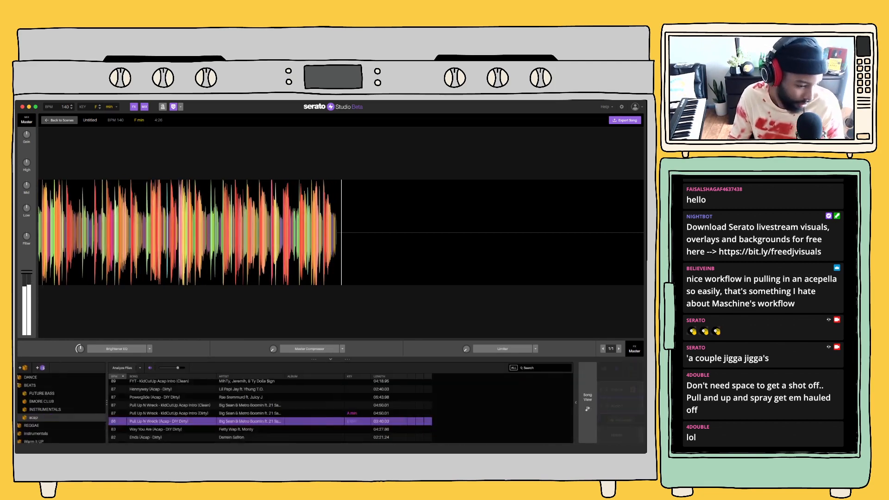
pyautogui.scroll(-3, 38, 435)
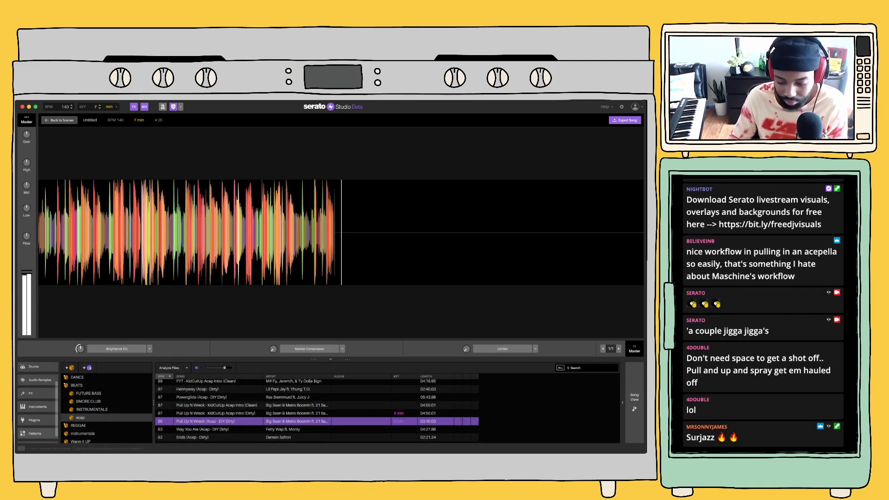
pyautogui.click(37, 411)
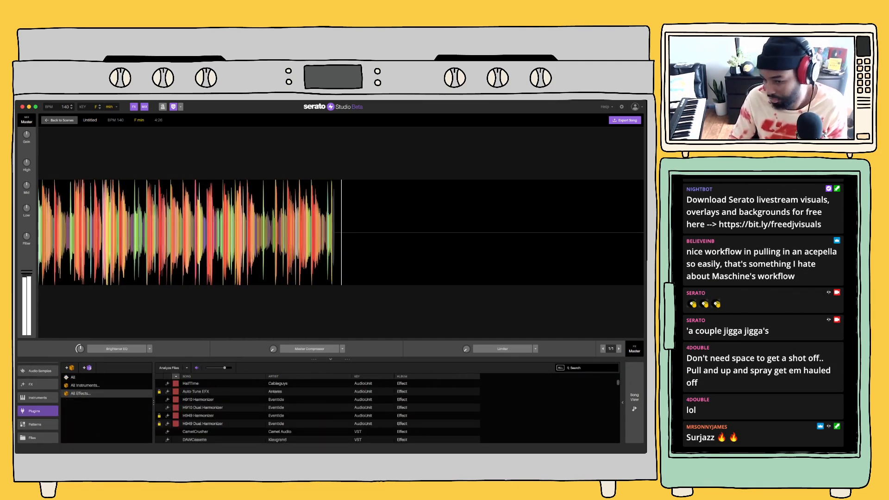
pyautogui.click(589, 368)
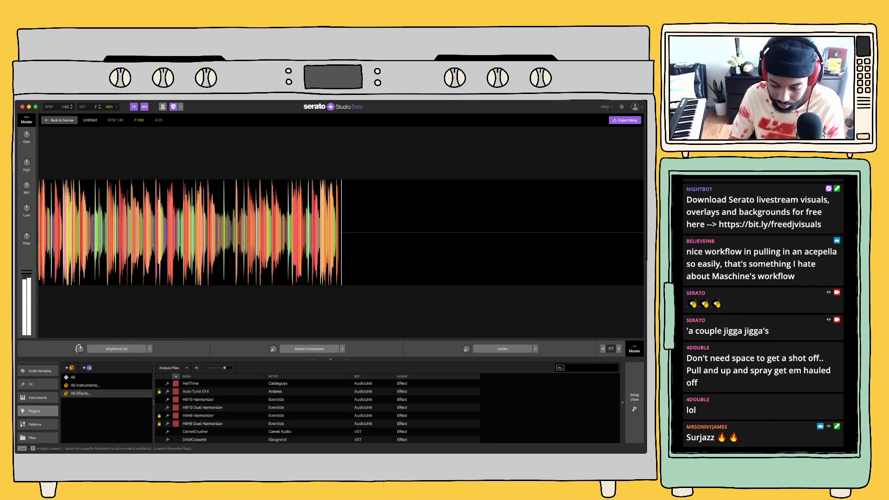
pyautogui.write('clipper')
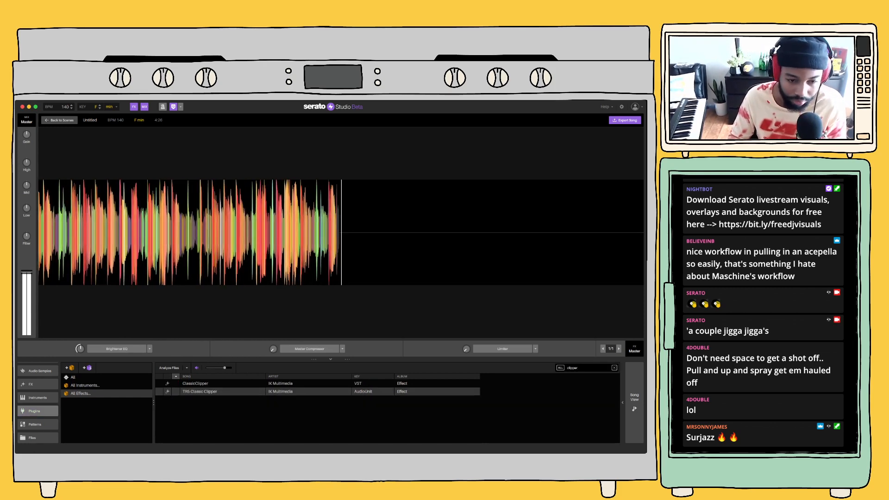
pyautogui.moveTo(200, 392); pyautogui.dragTo(118, 348)
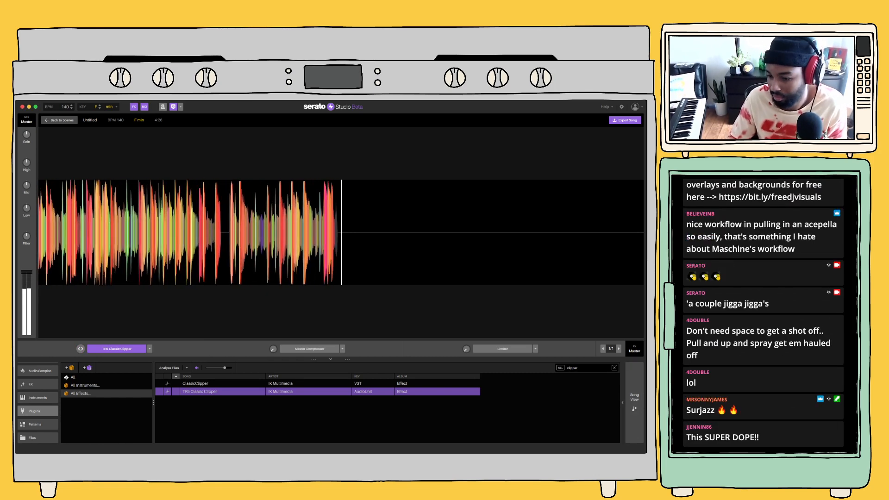
# Check the song timeline during playback and return to the Intro scene's editor
pyautogui.click(634, 402)
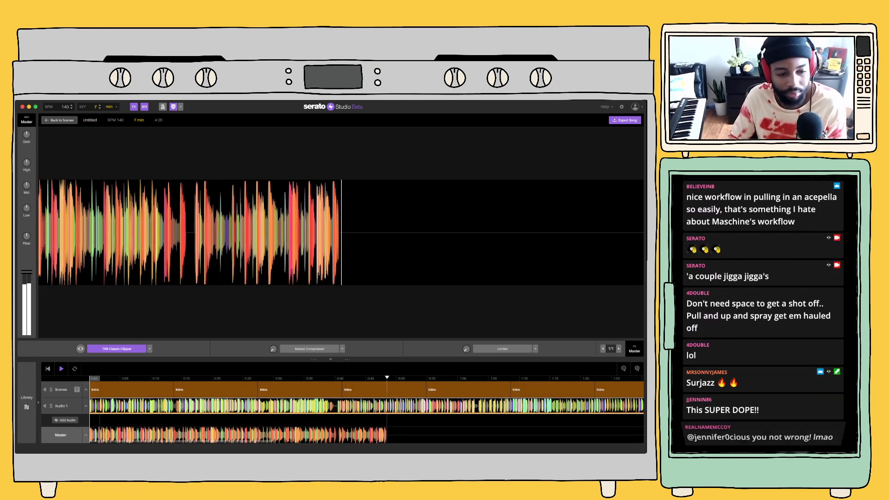
pyautogui.click(26, 403)
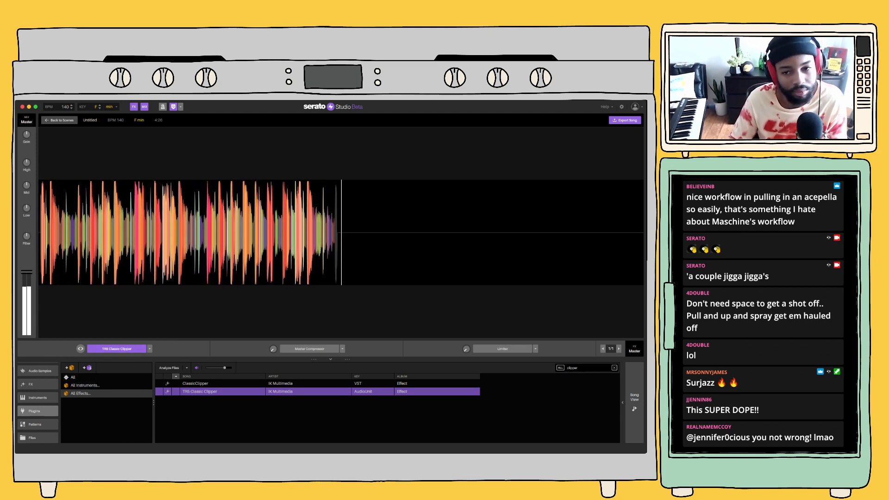
pyautogui.click(60, 120)
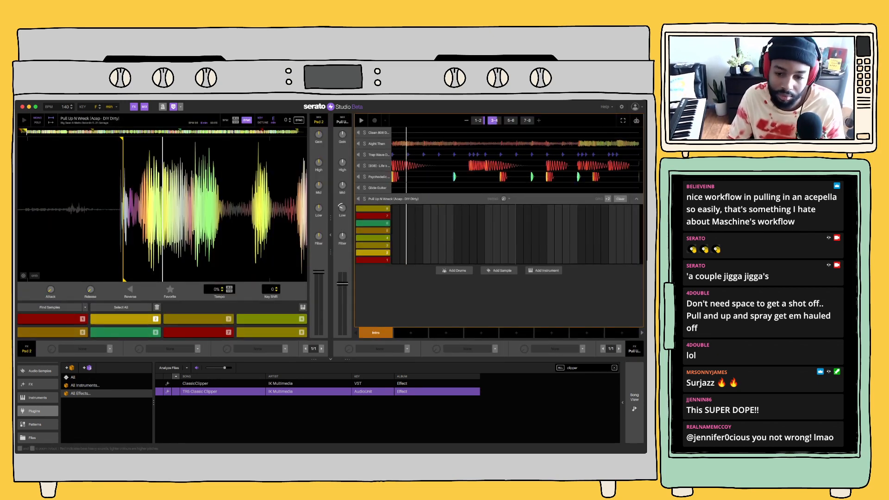
pyautogui.moveTo(411, 333)
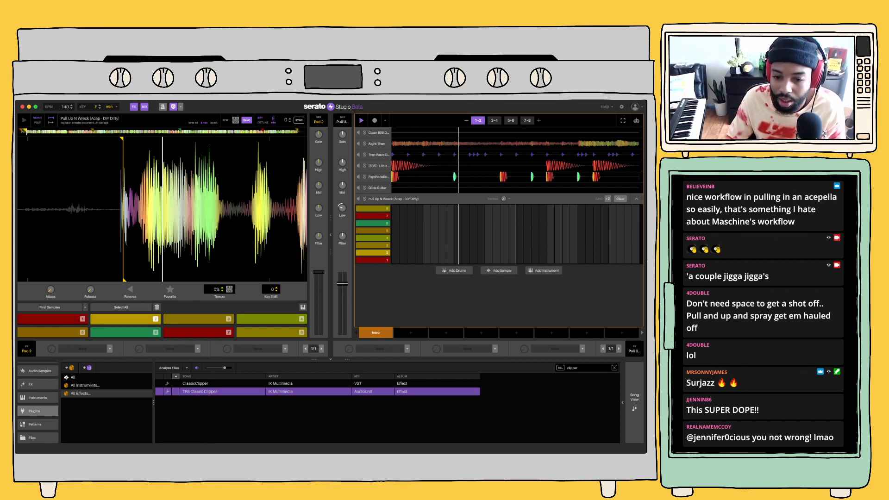
# Create Scene 2 as a copy of the Intro scene and collapse its Pull Up N Wreck deck
pyautogui.click(411, 333)
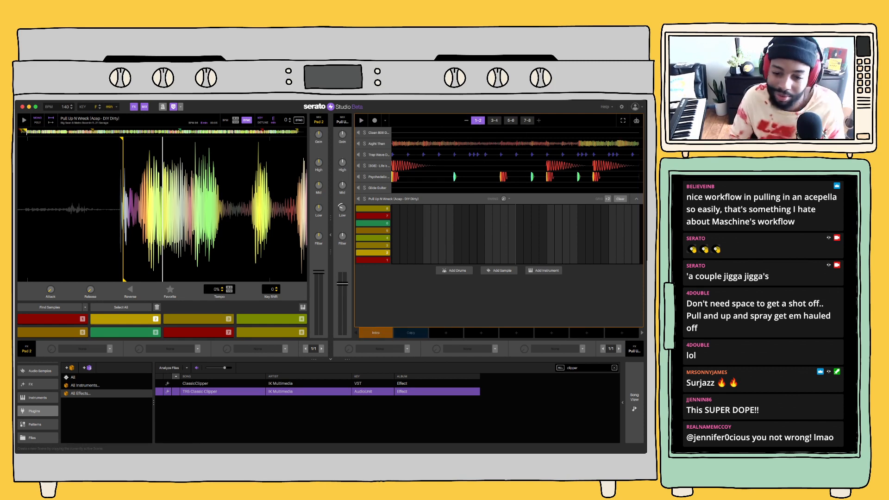
pyautogui.click(411, 332)
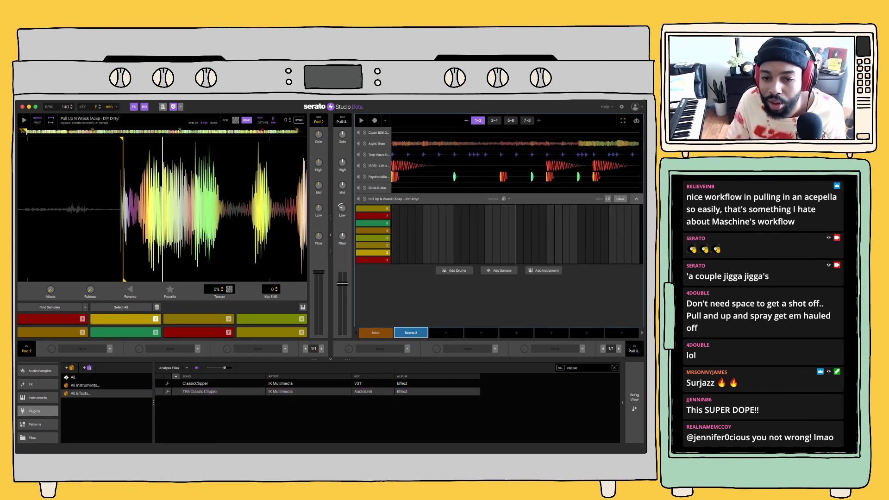
pyautogui.click(636, 199)
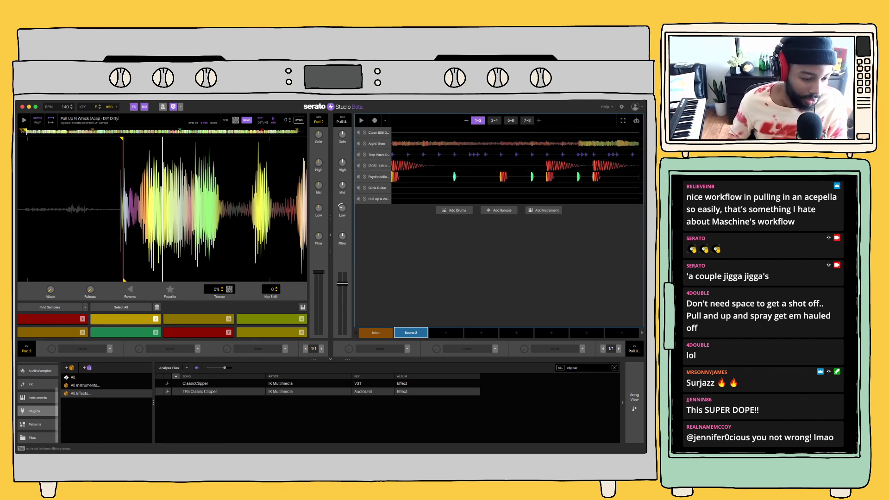
# Search the instrument plugins for "lounge", load Lounge Lizard EP-4 as a new deck and turn off Play in Key
pyautogui.click(38, 437)
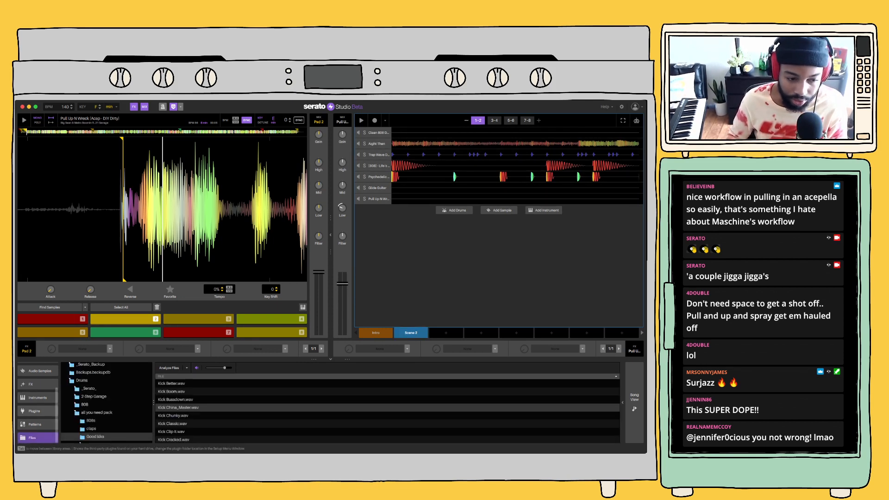
pyautogui.click(38, 411)
pyautogui.click(85, 385)
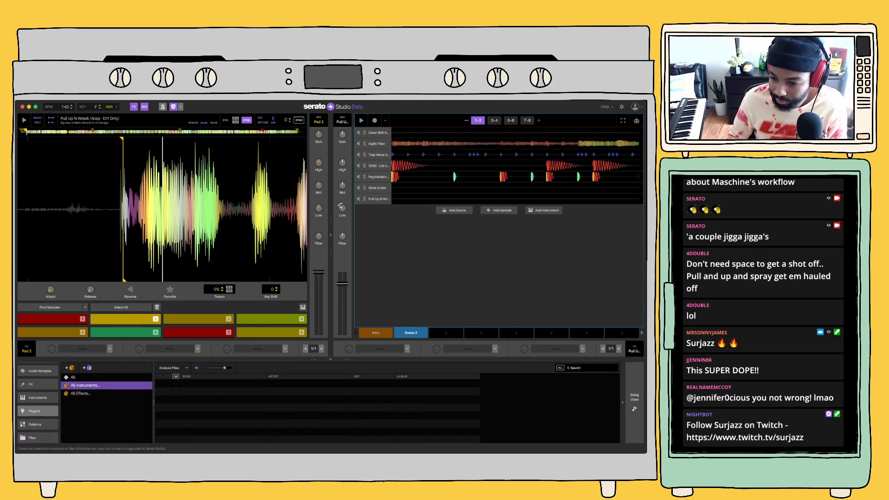
pyautogui.hotkey('ctrl', 'f')
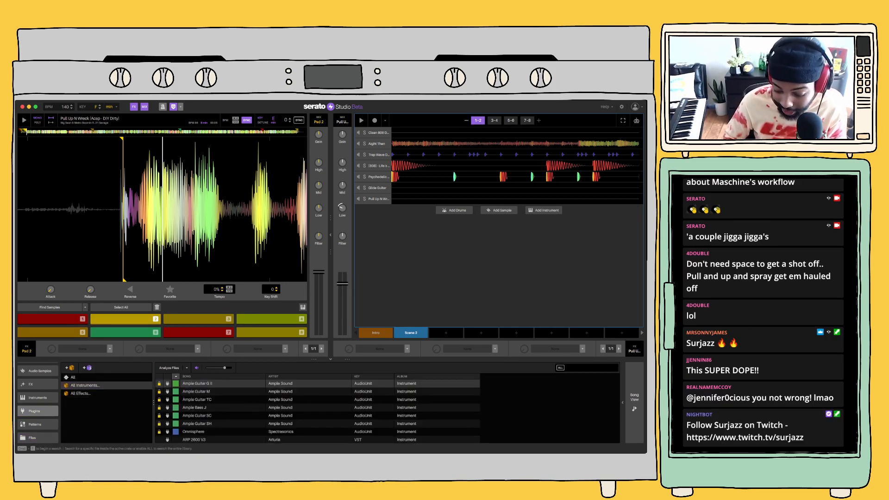
pyautogui.write('lounge')
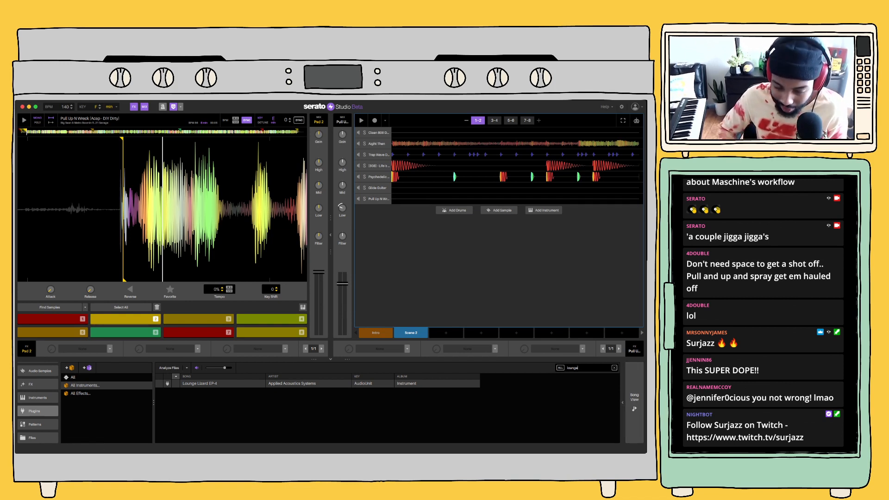
pyautogui.click(223, 383)
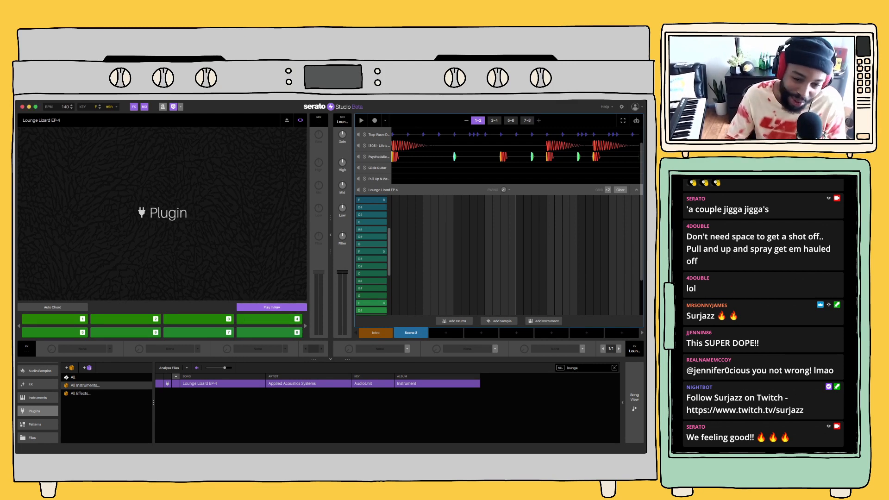
pyautogui.click(272, 308)
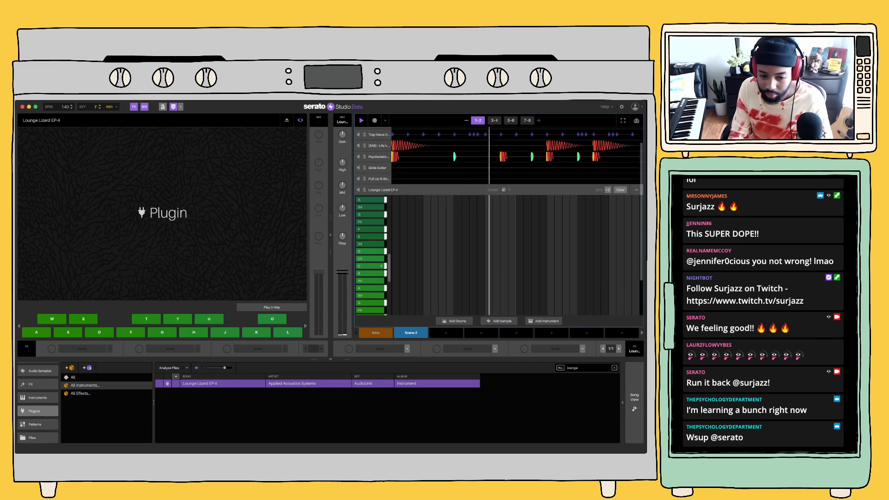
# Open the song timeline and play the arrangement to judge where the new scene should come in
pyautogui.click(634, 402)
pyautogui.press('space')
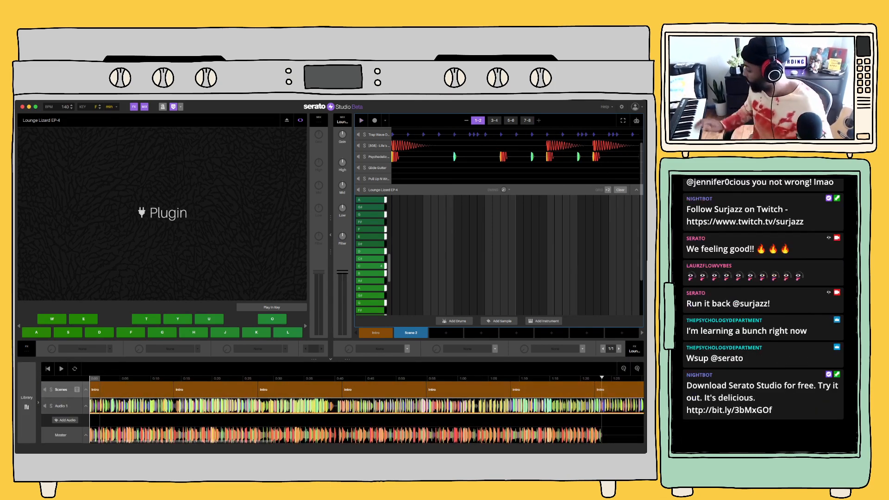
pyautogui.click(62, 369)
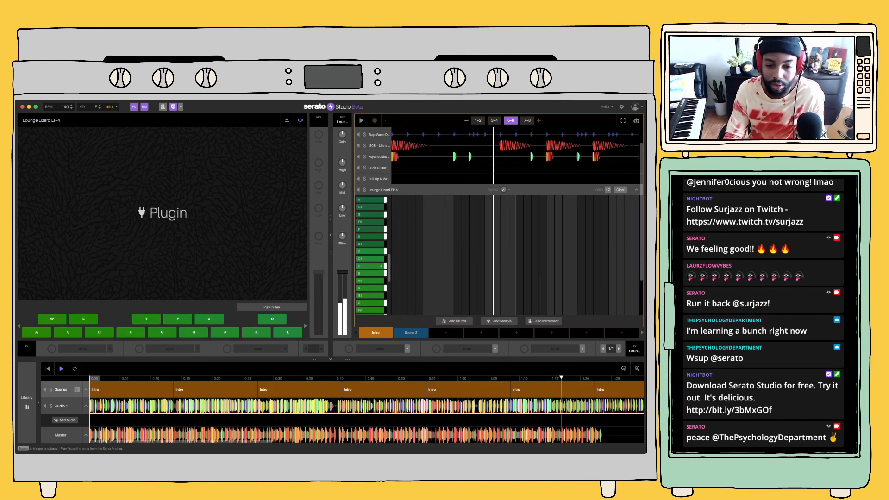
pyautogui.press('space')
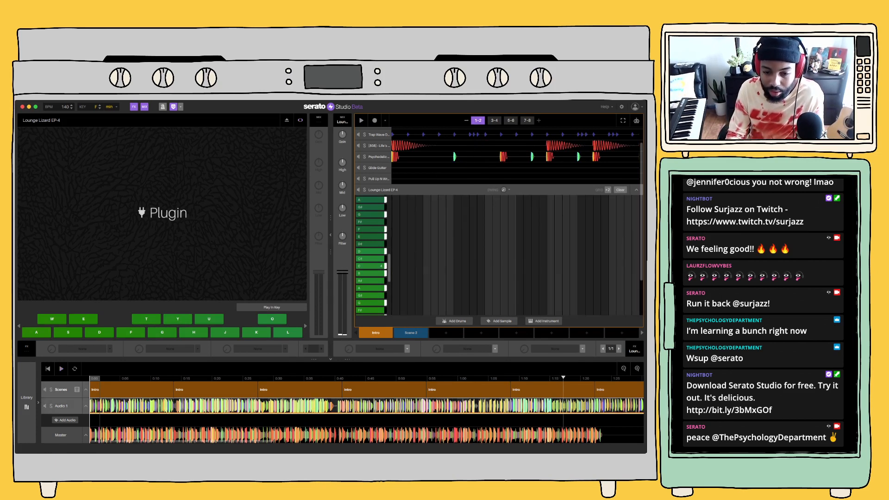
# Replace the fifth Intro block in the song timeline with Scene 2 and check its start against the Audio 1 acapella
pyautogui.click(385, 390)
pyautogui.press('space')
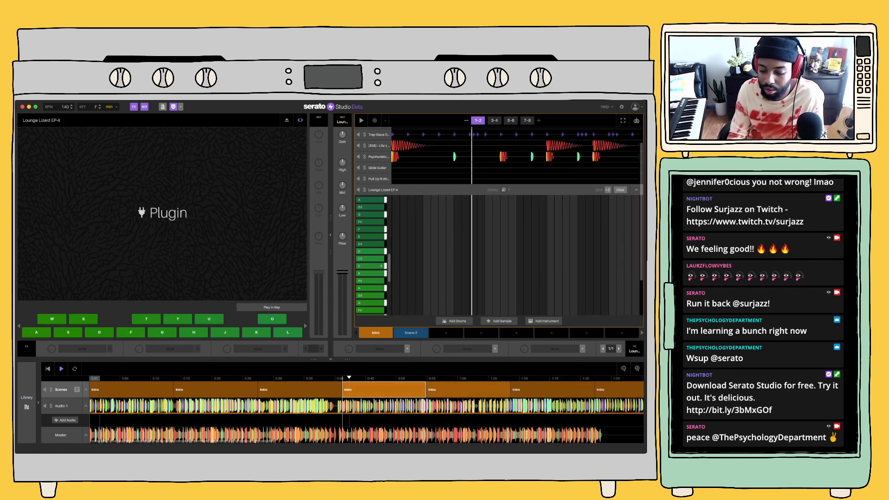
pyautogui.doubleClick(467, 390)
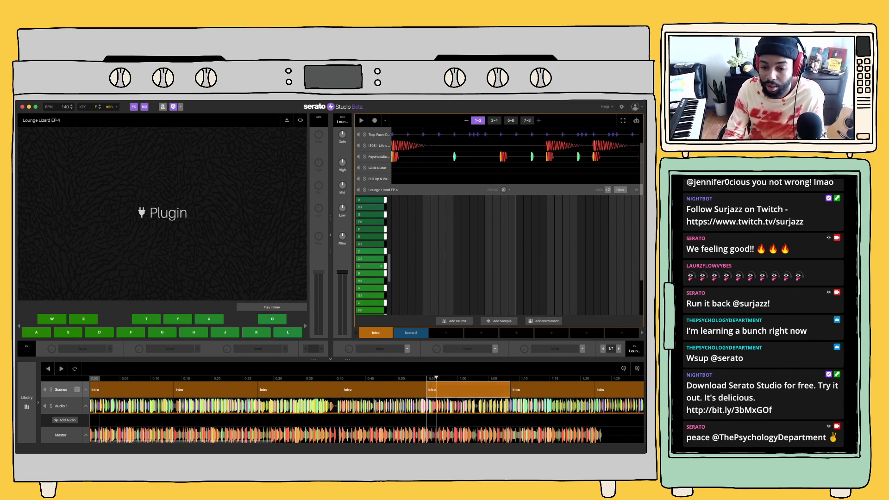
pyautogui.click(410, 333)
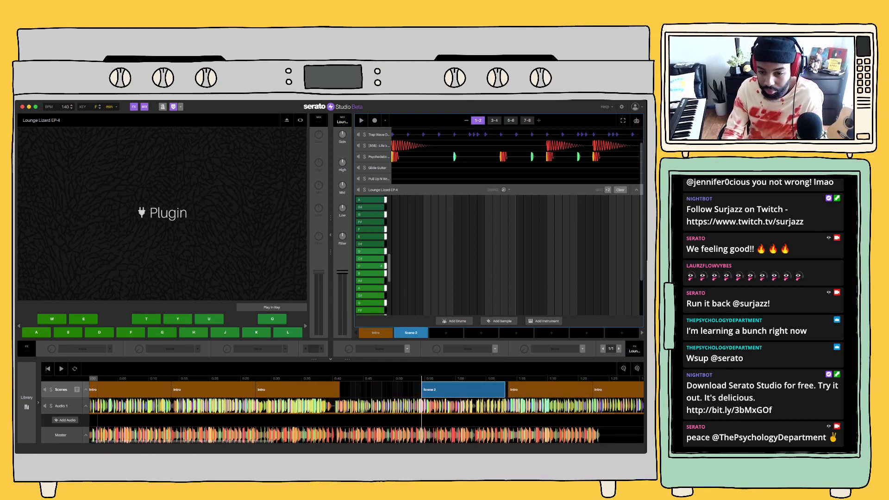
pyautogui.press('super+z')
pyautogui.moveTo(411, 332); pyautogui.dragTo(441, 385)
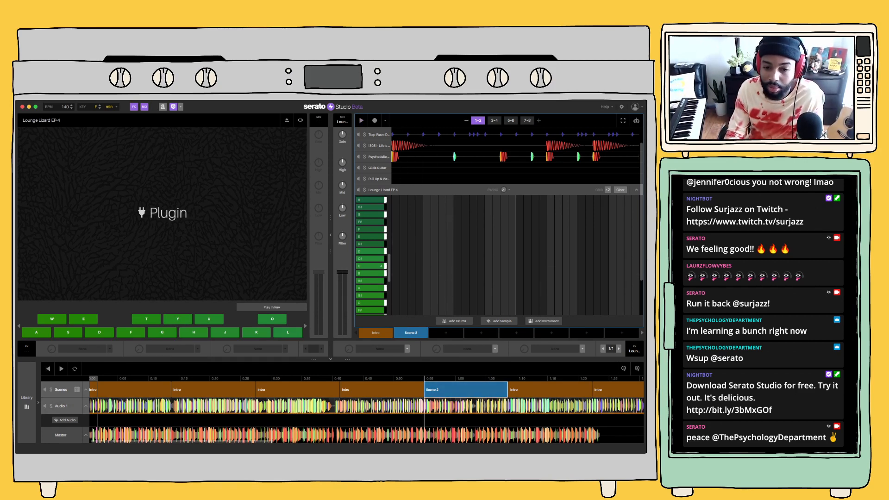
pyautogui.click(427, 406)
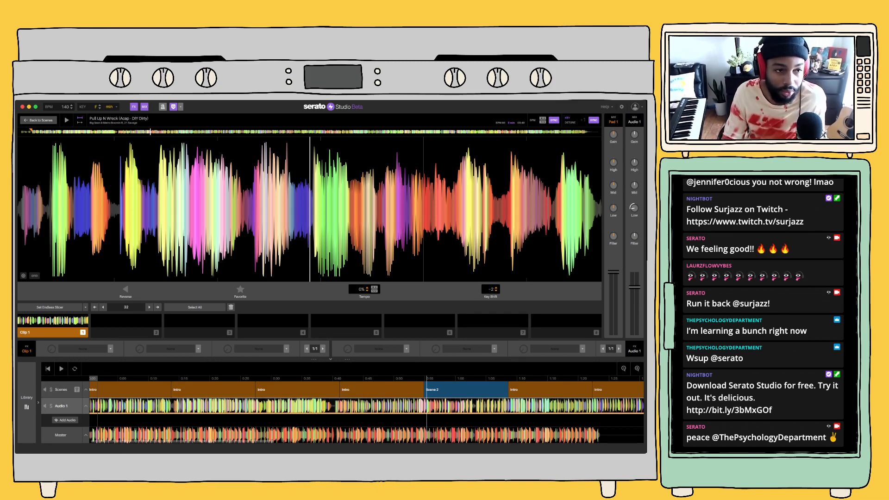
pyautogui.click(38, 120)
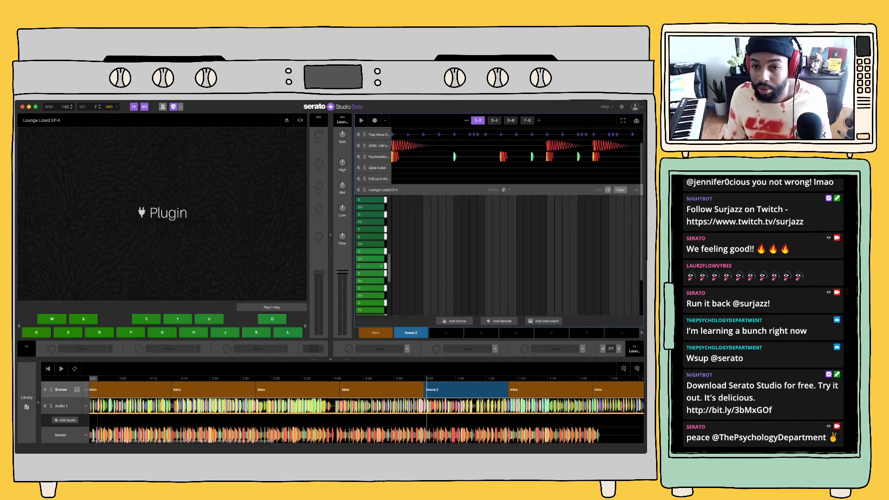
# Collapse the Lounge Lizard EP-4 deck and clear the Trap Wave Drum Kit's pattern in Scene 2
pyautogui.click(636, 189)
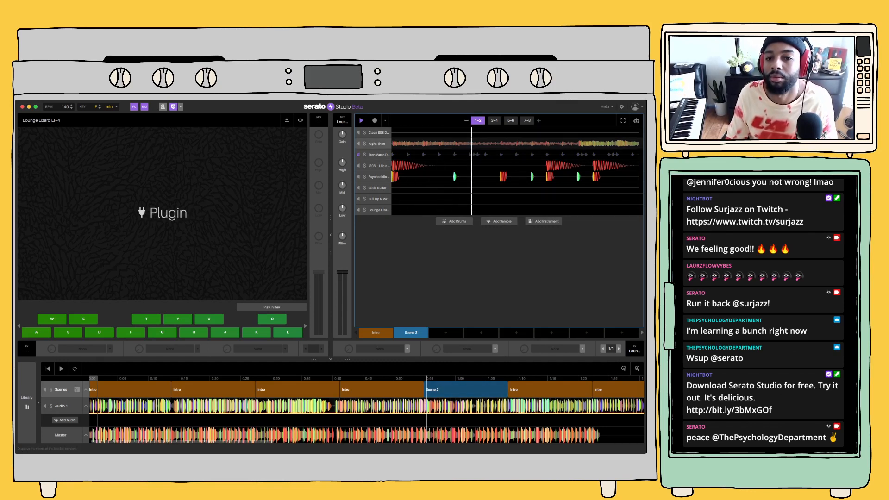
pyautogui.click(379, 155)
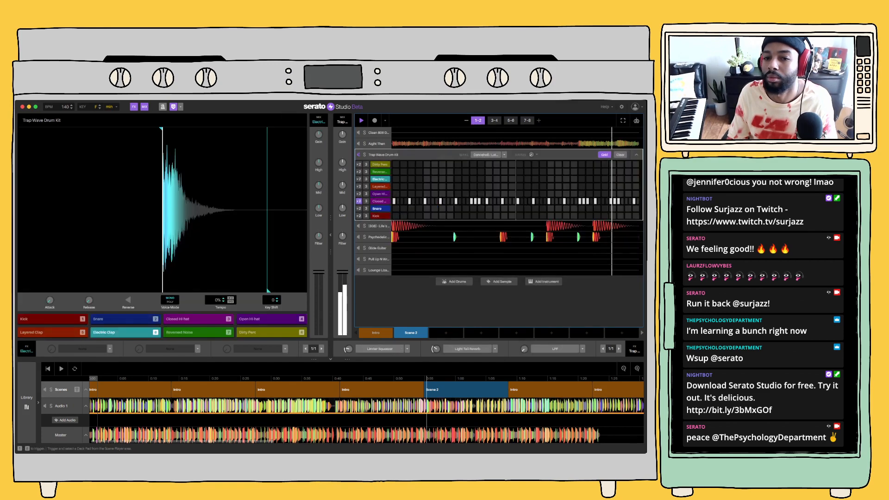
pyautogui.click(620, 155)
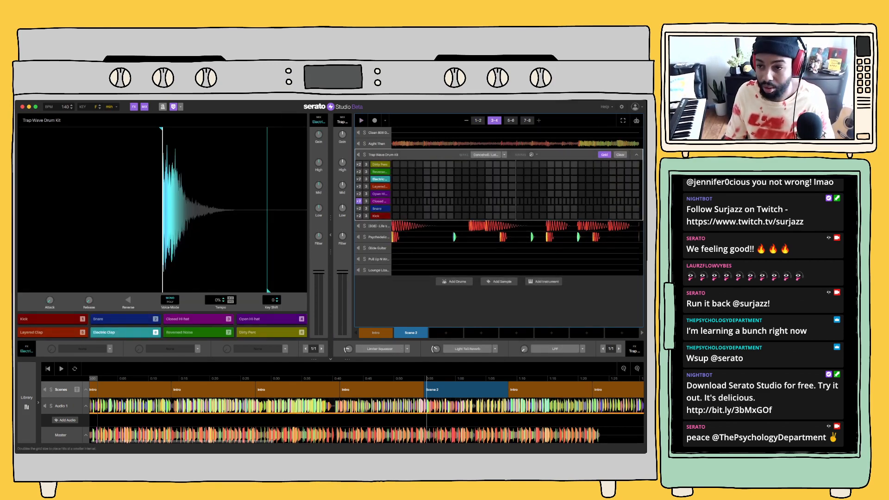
# Audition the Closed Hi-hat, turn off its double step resolution and place a hit on every fourth step of the pattern
pyautogui.press('3')
pyautogui.press('3')
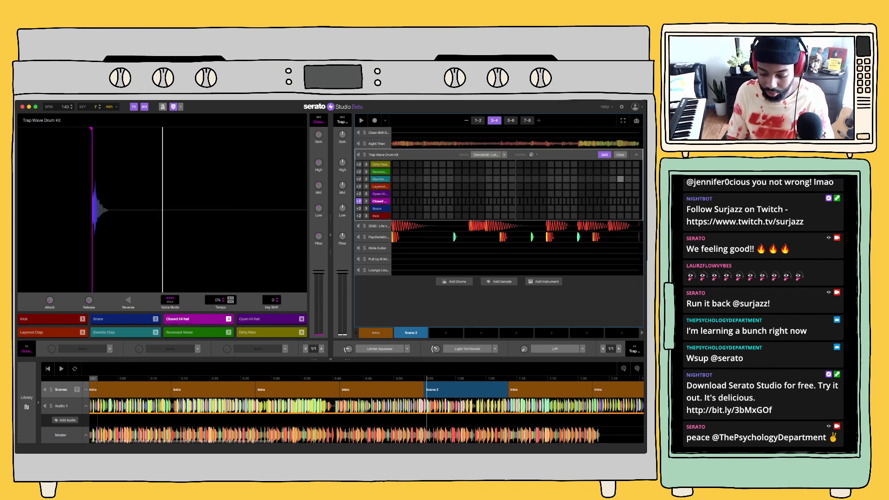
pyautogui.press('2')
pyautogui.press('3')
pyautogui.press('space')
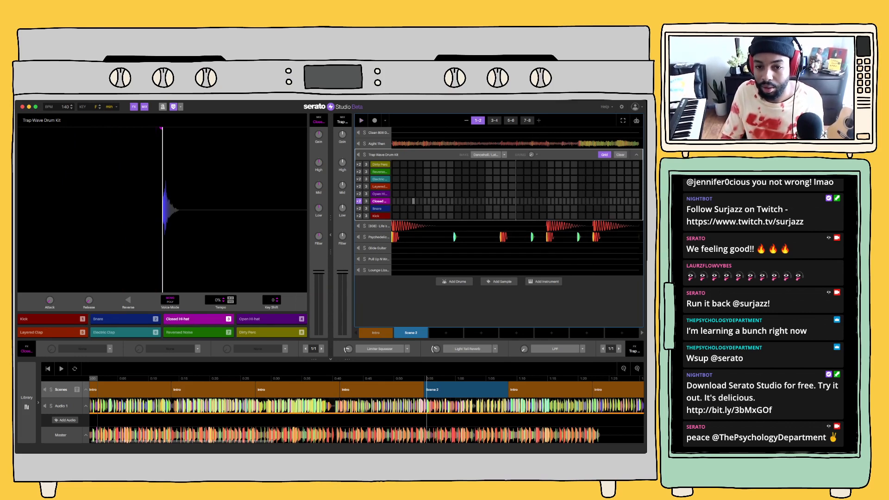
pyautogui.click(359, 202)
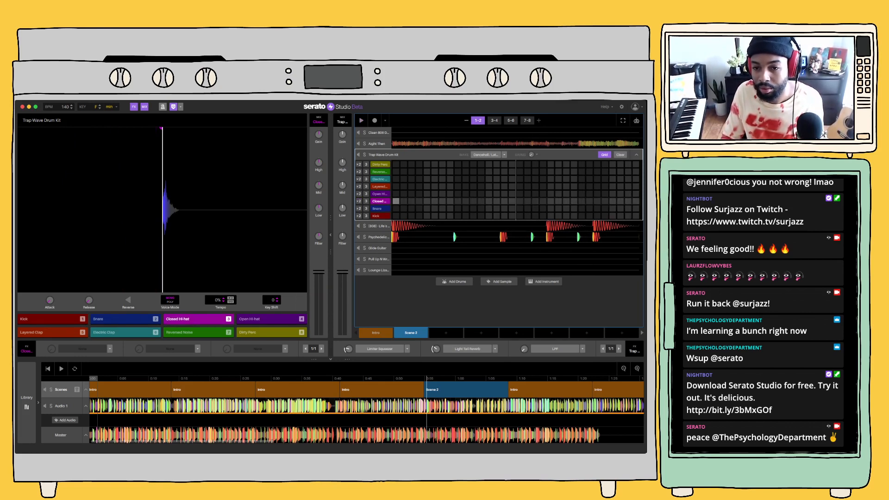
pyautogui.click(396, 201)
pyautogui.press('space')
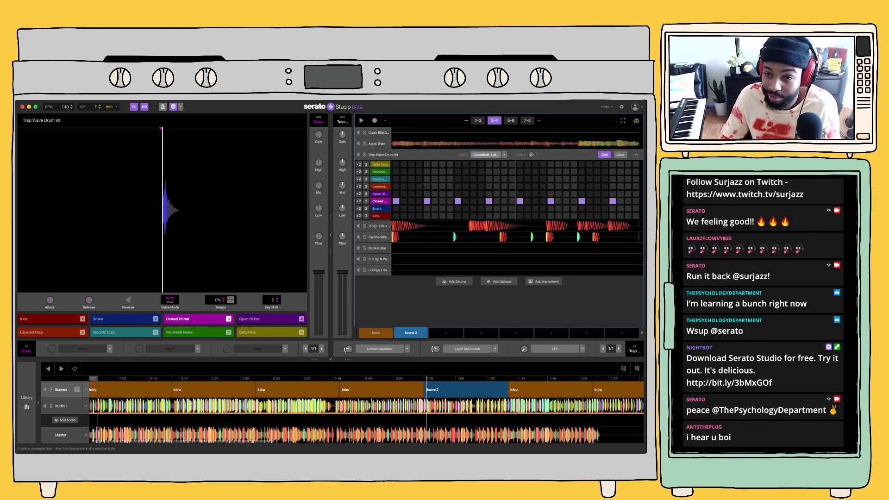
# Paste the Closed Hi-hat steps into bars 5-6 and 7-8 of Scene 2
pyautogui.click(511, 121)
pyautogui.press('super+v')
pyautogui.click(526, 121)
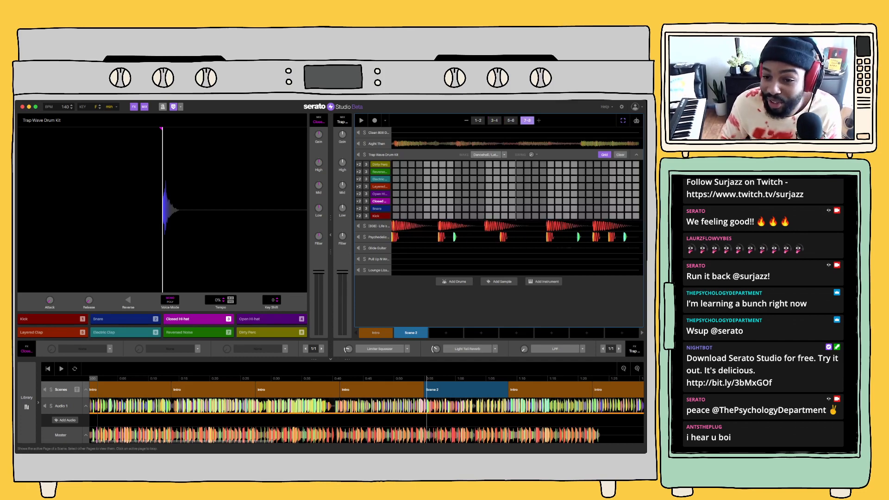
pyautogui.press('super+v')
# Add an extra Closed Hi-hat hit on step 19 of bars 1-2 and of bars 3-4, checking it during playback
pyautogui.press('space')
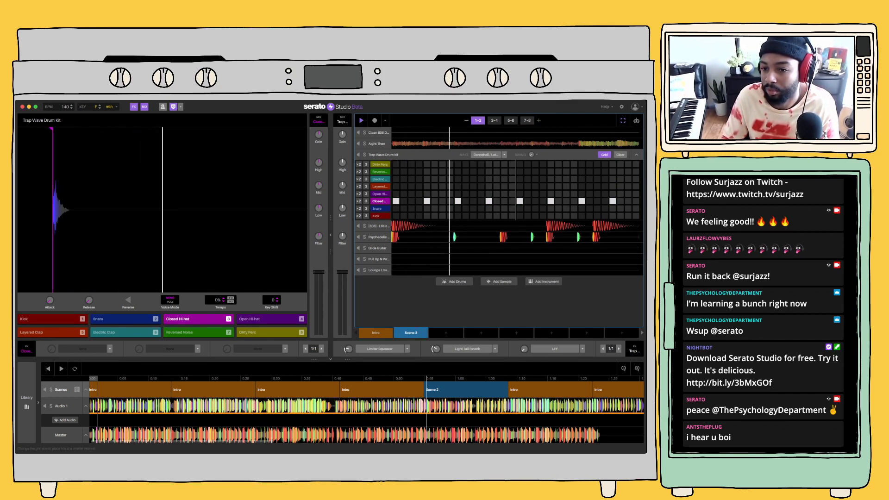
pyautogui.click(622, 121)
pyautogui.click(535, 201)
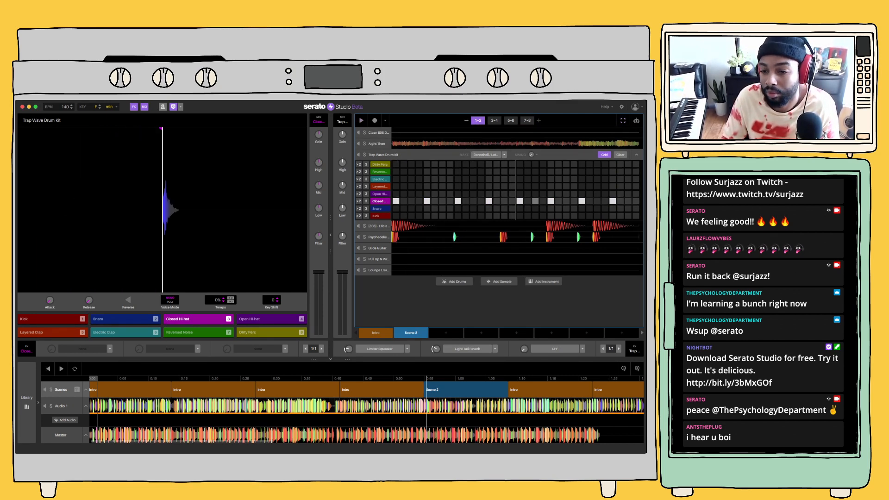
pyautogui.press('space')
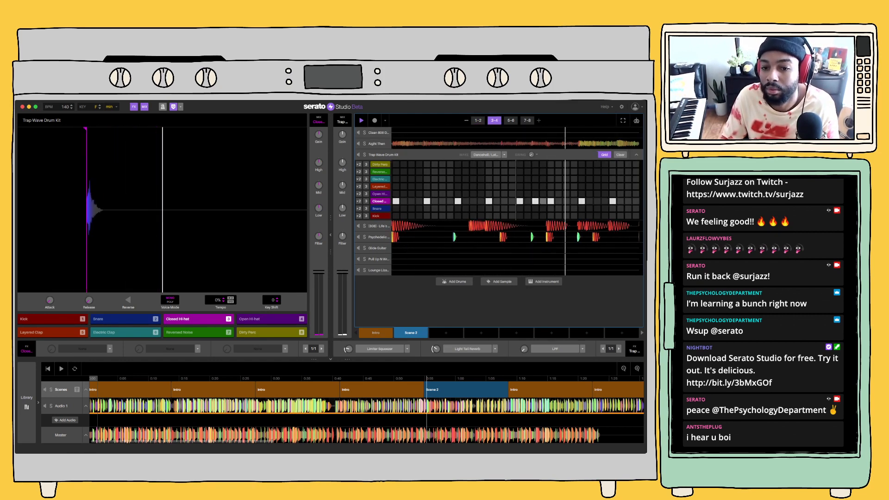
pyautogui.click(535, 201)
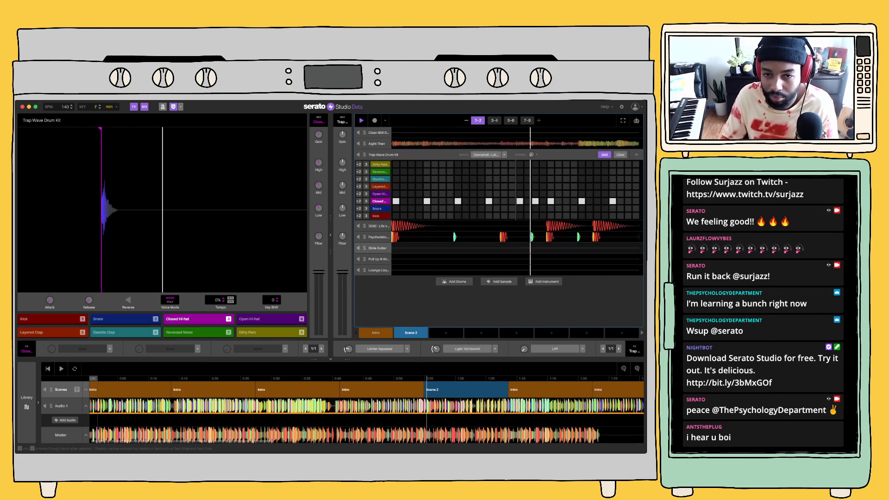
pyautogui.doubleClick(377, 248)
pyautogui.press('space')
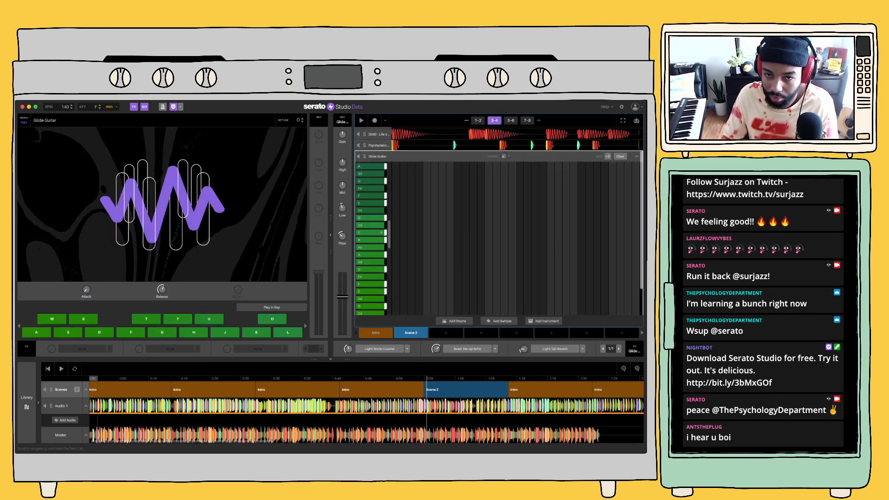
pyautogui.click(636, 155)
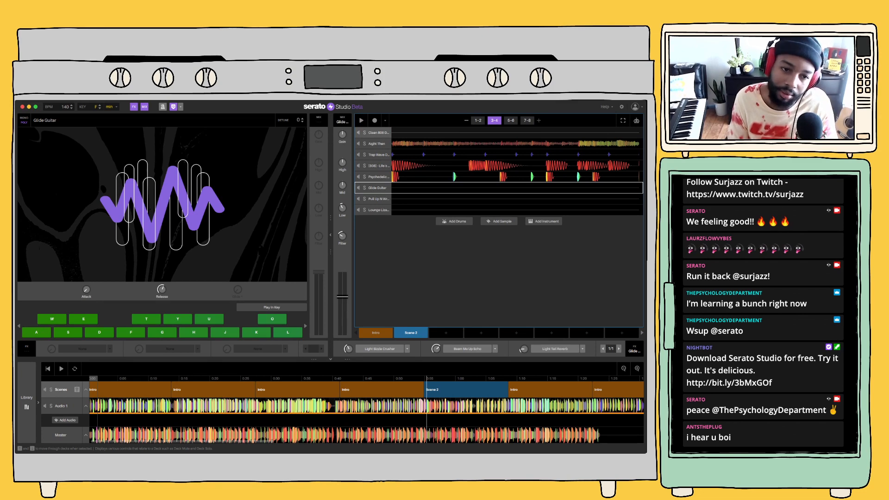
# Audition the Clean 808 Drum Kit's pads and record Clave hits on steps 25 and 31 of bars 1-2
pyautogui.doubleClick(378, 132)
pyautogui.press('7')
pyautogui.press('6')
pyautogui.press('7')
pyautogui.press('2')
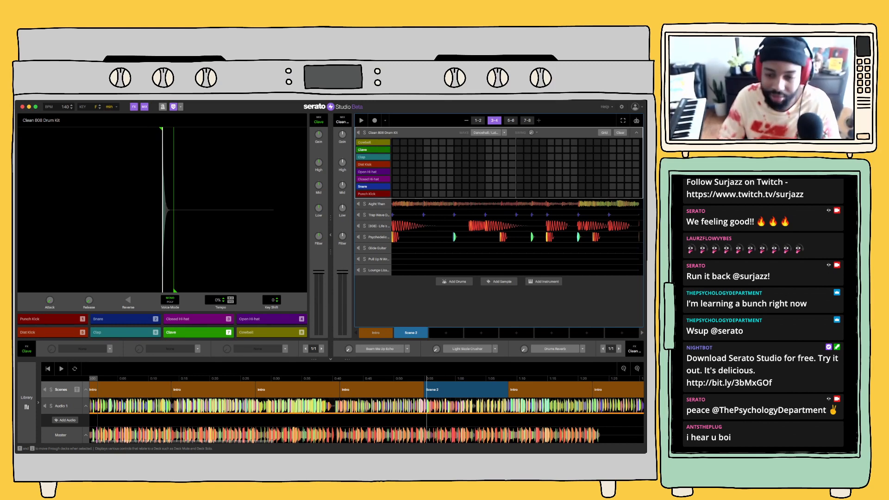
pyautogui.press('space')
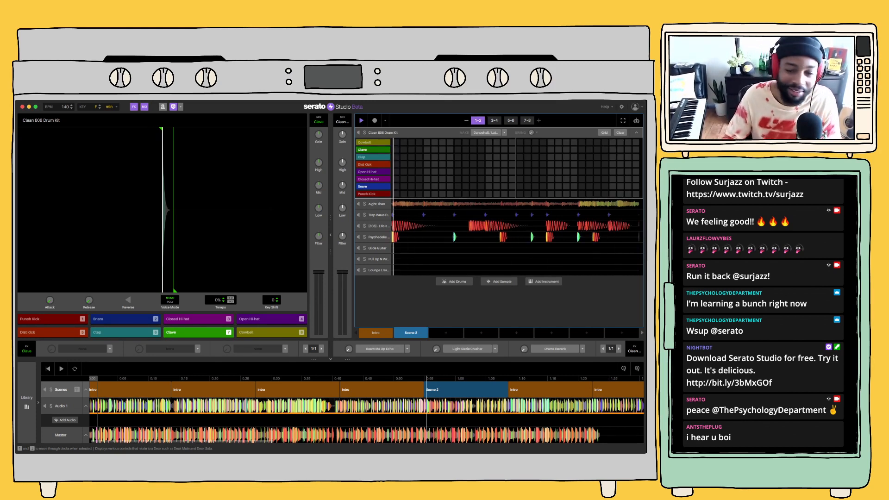
pyautogui.press('r')
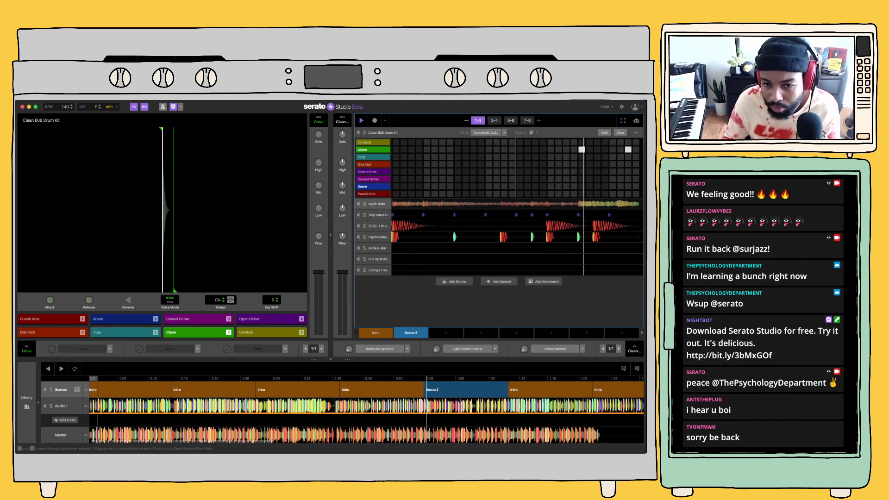
# Duplicate the Aight Then deck and clear the copied pattern in Scene 2
pyautogui.click(376, 204)
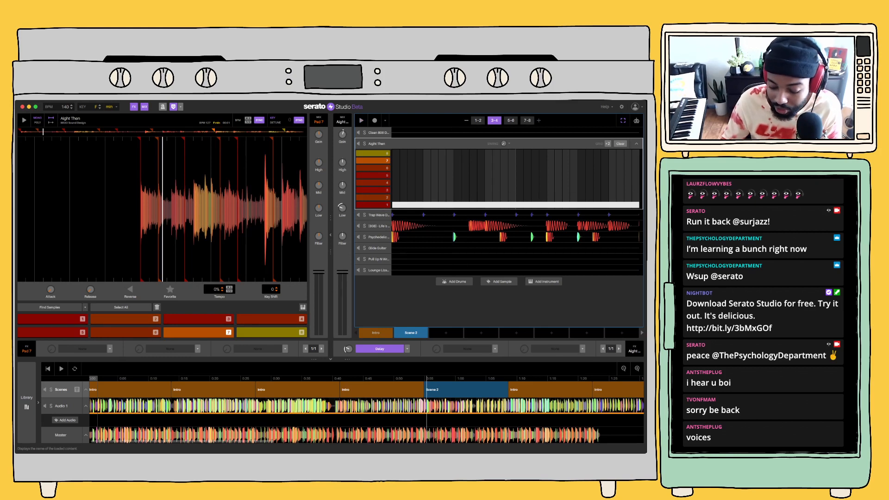
pyautogui.press('super+d')
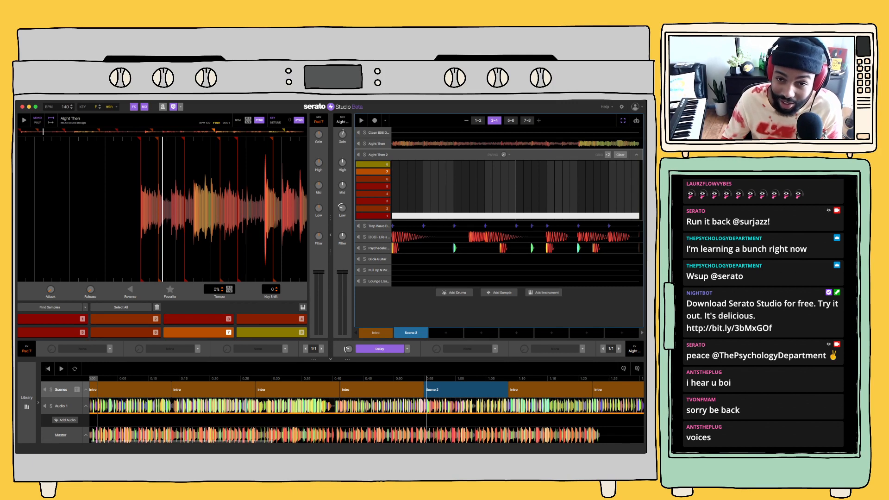
pyautogui.click(621, 155)
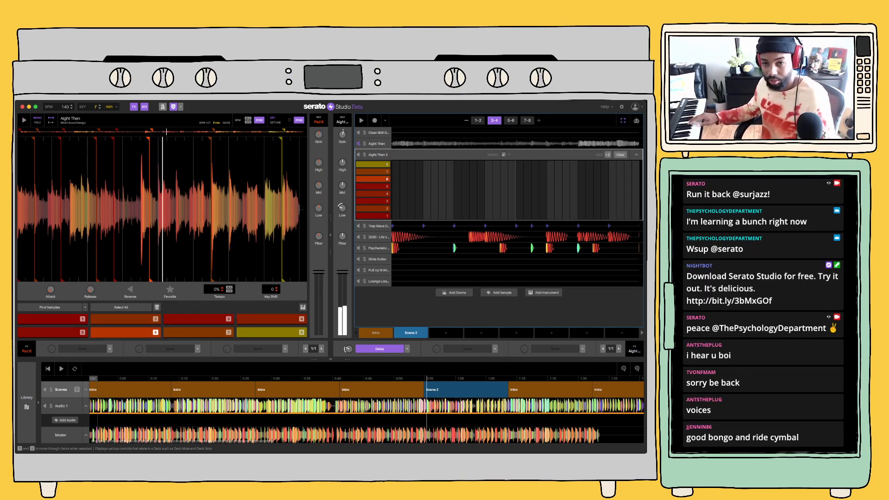
# Audition the copied sample's slices over the Scene 2 playback and record slice 5 as a long held note
pyautogui.press('space')
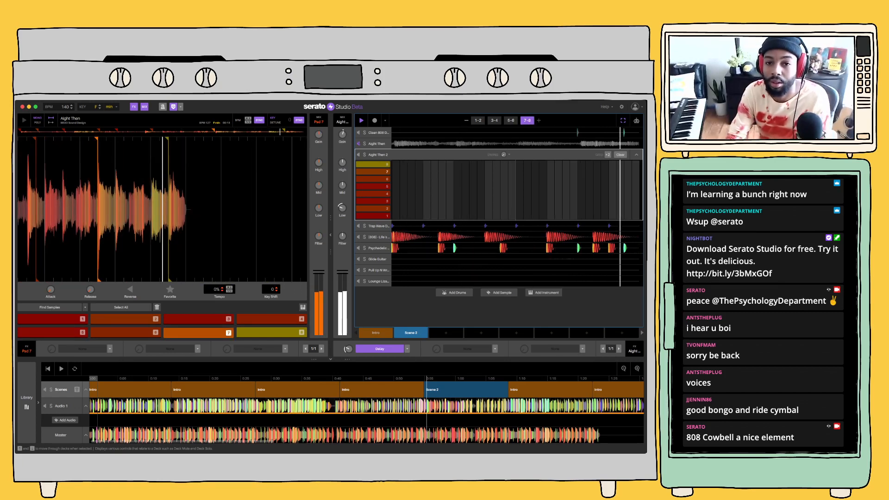
pyautogui.press('space')
pyautogui.click(374, 120)
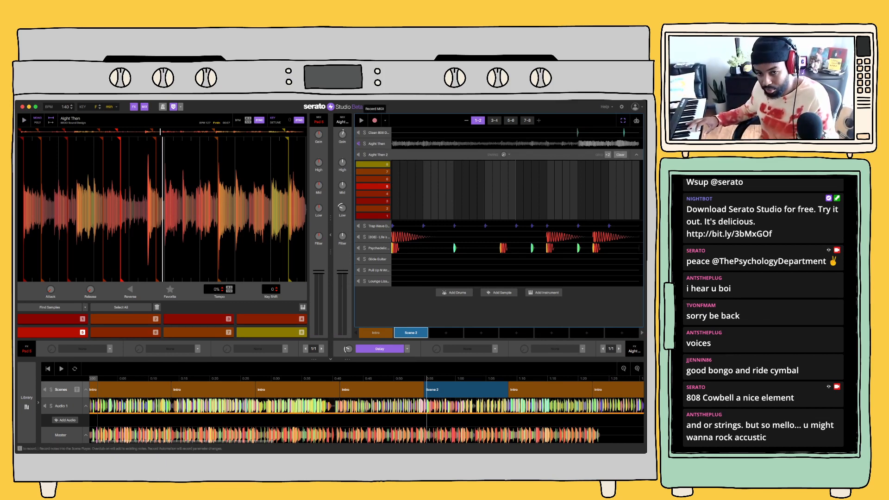
pyautogui.press('space')
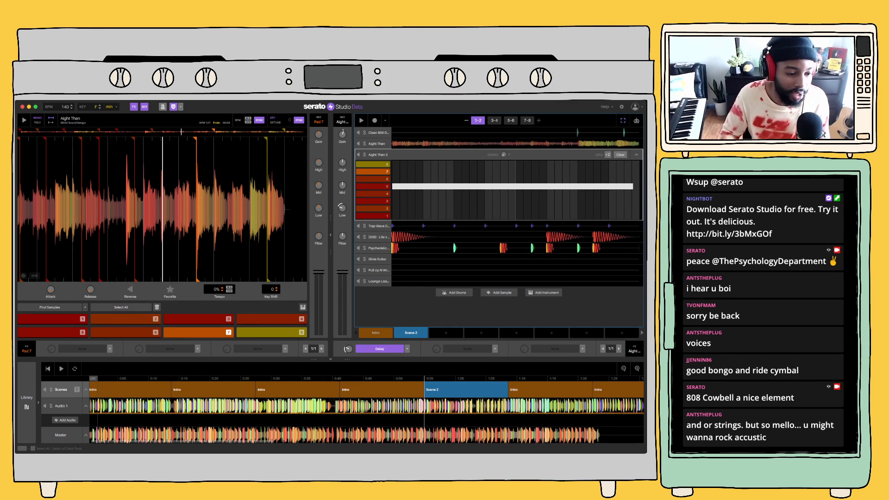
# Search the effect plugins for RC-20 and load the AudioUnit RC-20 Retro Color into the second effect slot of Aight Then 2
pyautogui.click(26, 403)
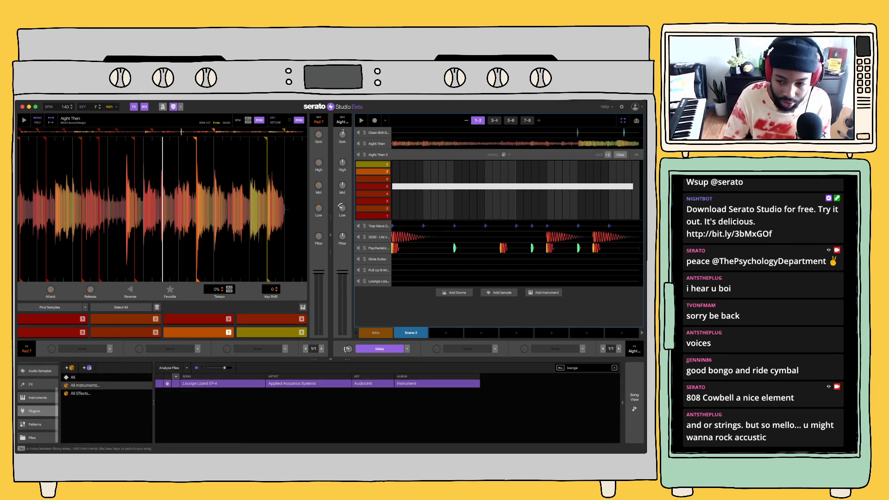
pyautogui.click(615, 368)
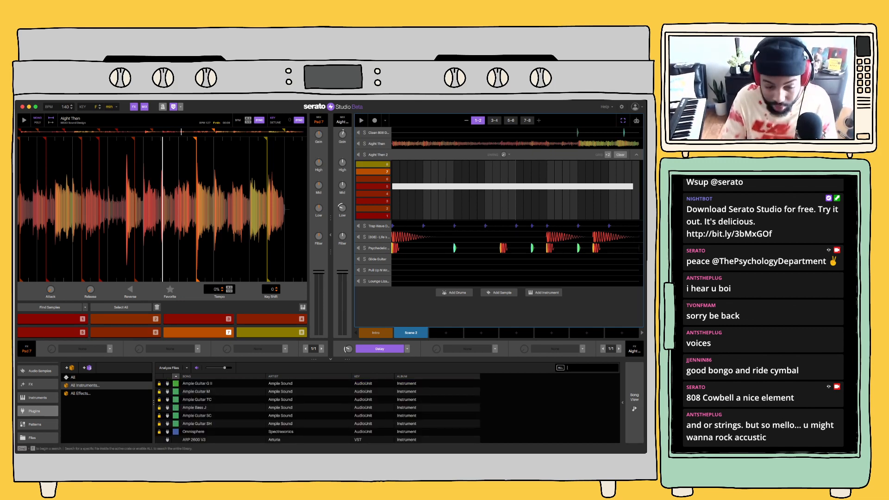
pyautogui.write('arc')
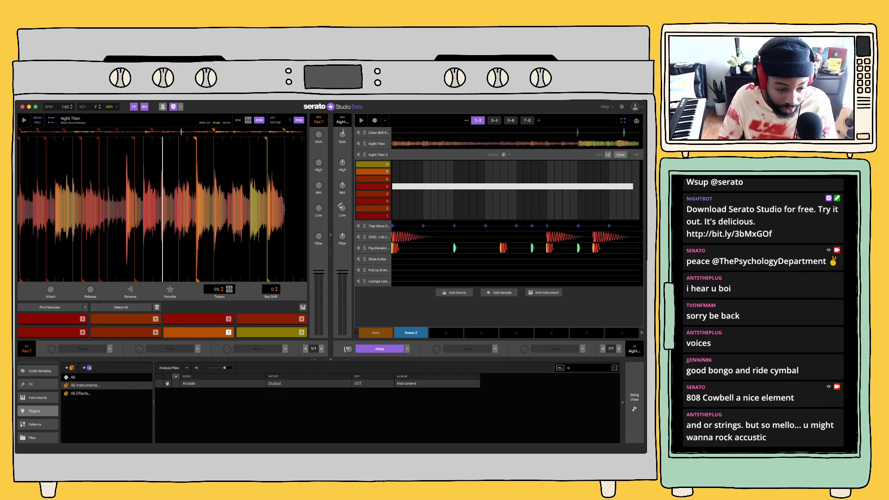
pyautogui.click(80, 393)
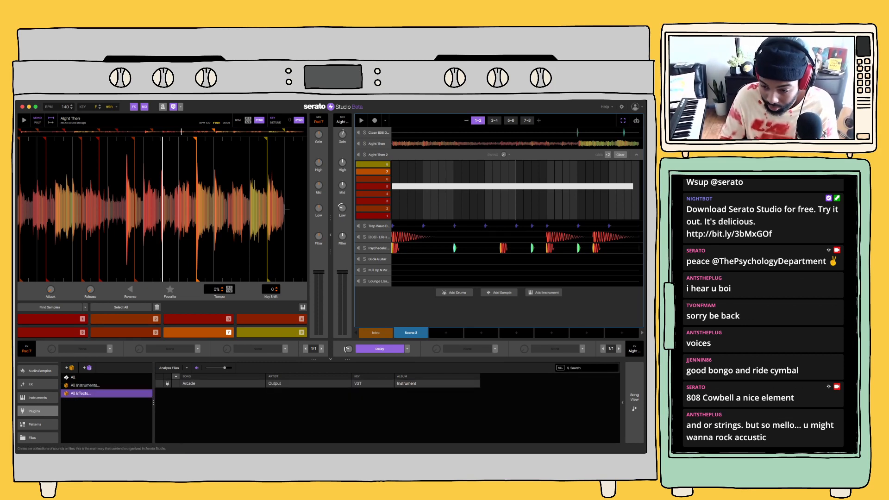
pyautogui.click(587, 367)
pyautogui.write('rc')
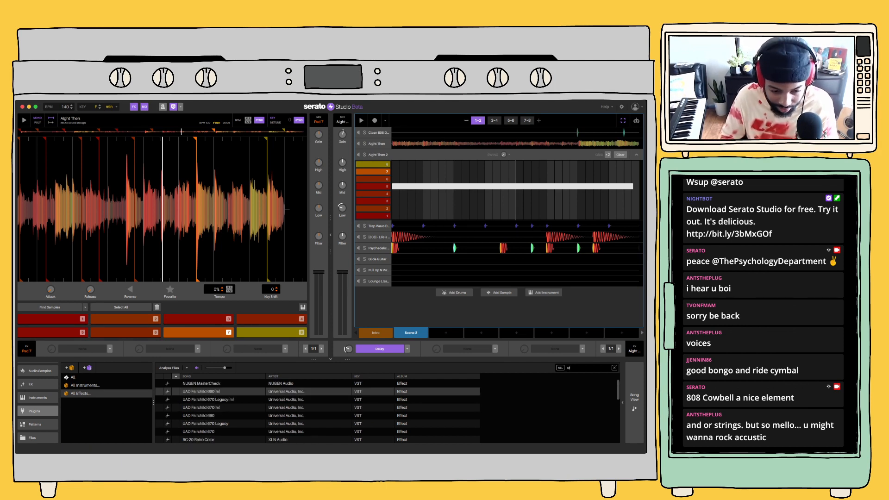
pyautogui.scroll(-1, 318, 411)
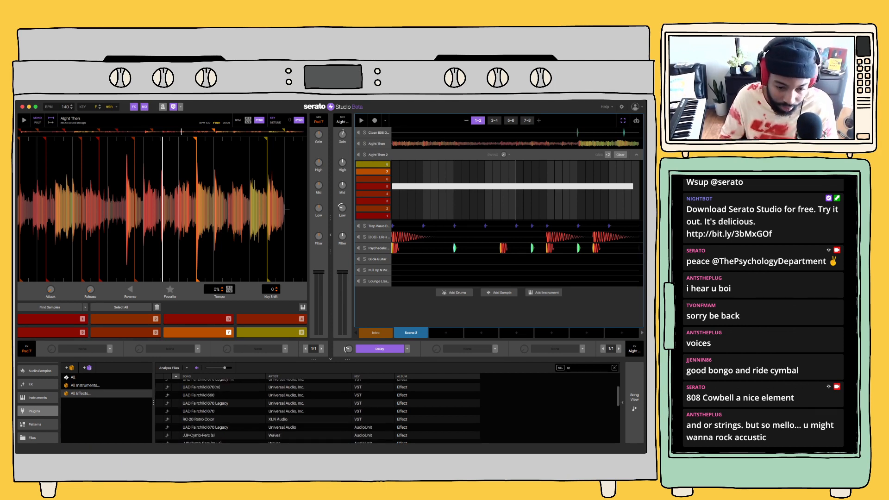
pyautogui.write('20')
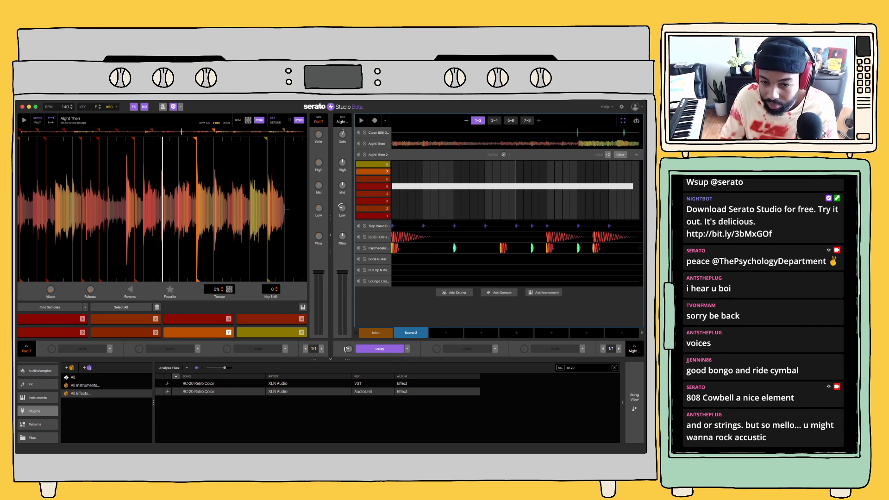
pyautogui.moveTo(419, 392); pyautogui.dragTo(458, 349)
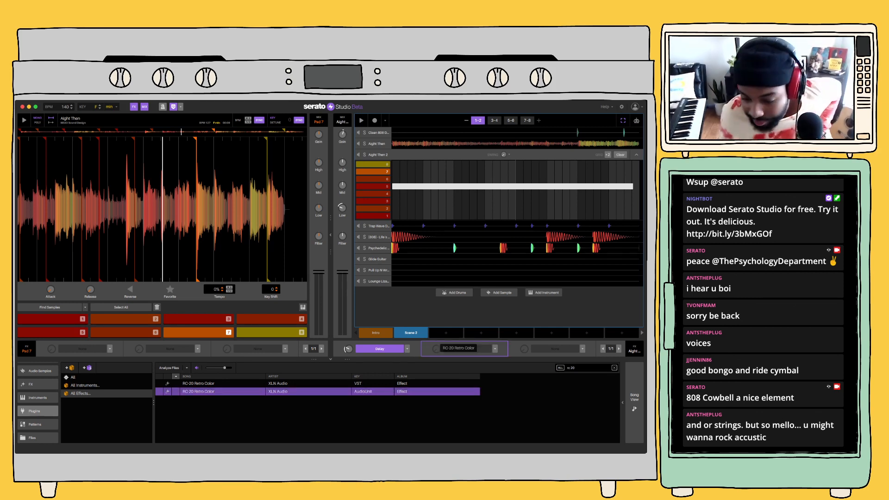
pyautogui.moveTo(458, 349); pyautogui.dragTo(458, 348)
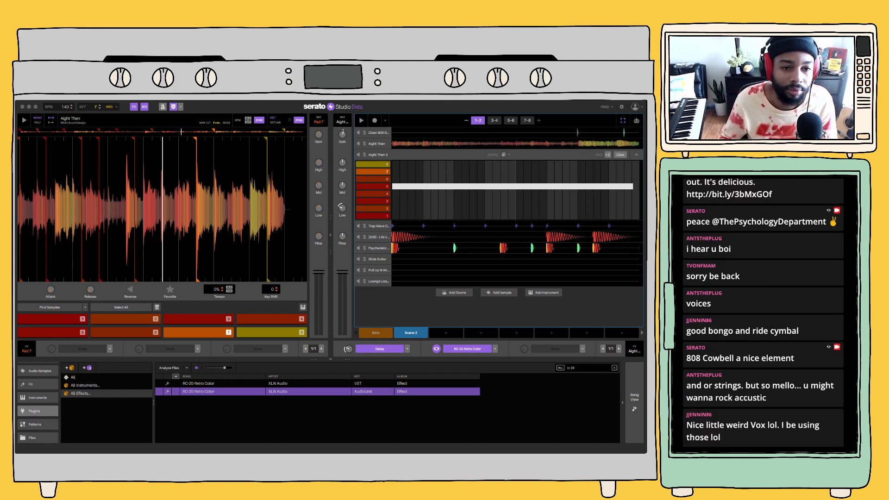
# Play Scene 2 with the new effect and the song arrangement from the Intro block just before Scene 2
pyautogui.press('space')
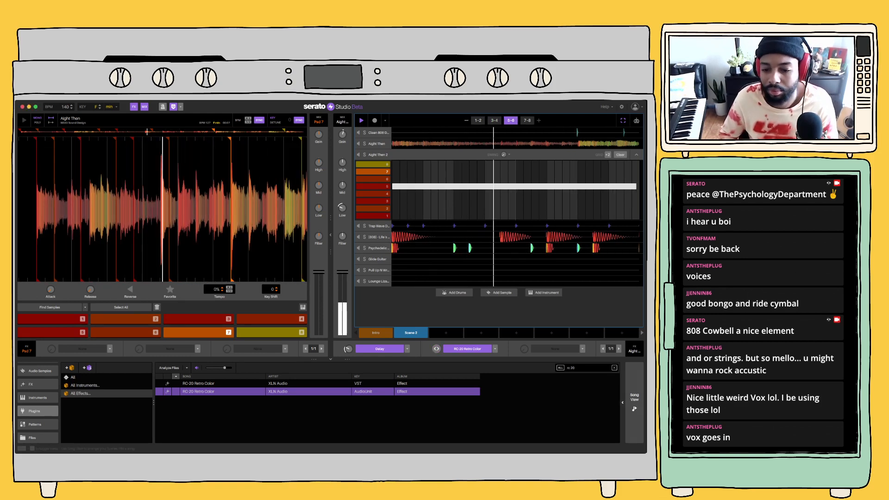
pyautogui.click(634, 401)
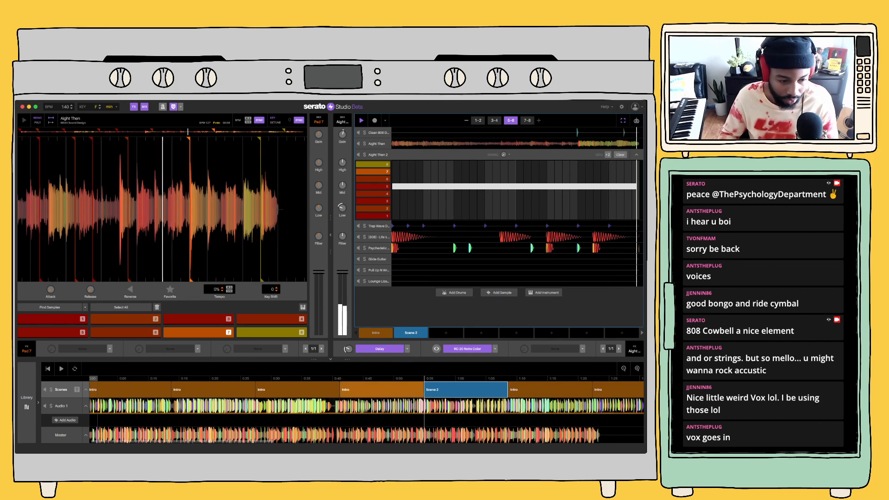
pyautogui.click(382, 389)
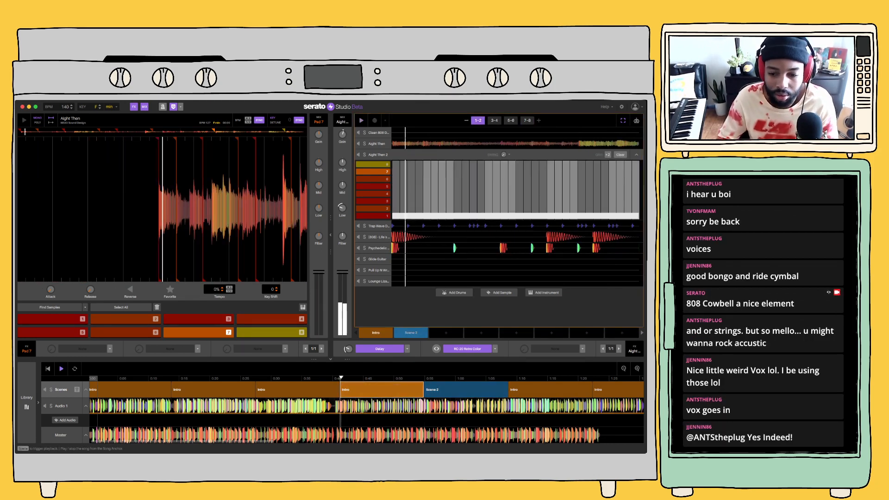
pyautogui.press('space')
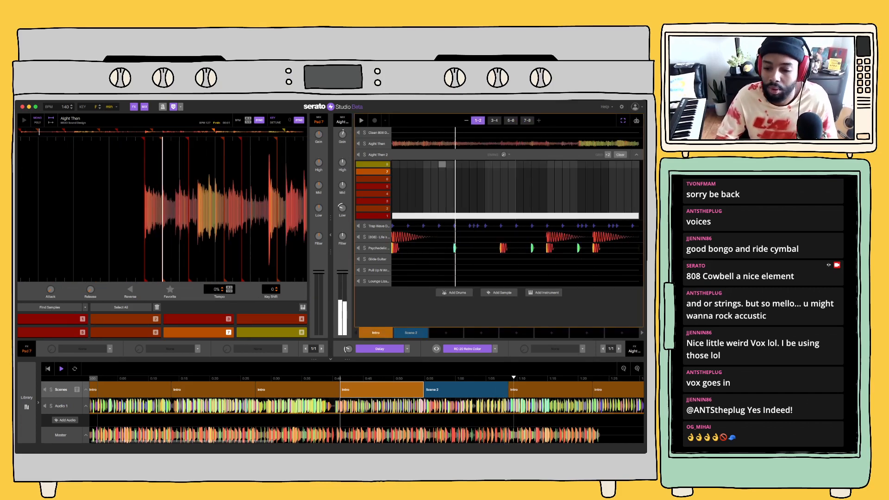
# Try clearing the original Aight Then pattern in the Intro scene and in Scene 2
pyautogui.click(467, 390)
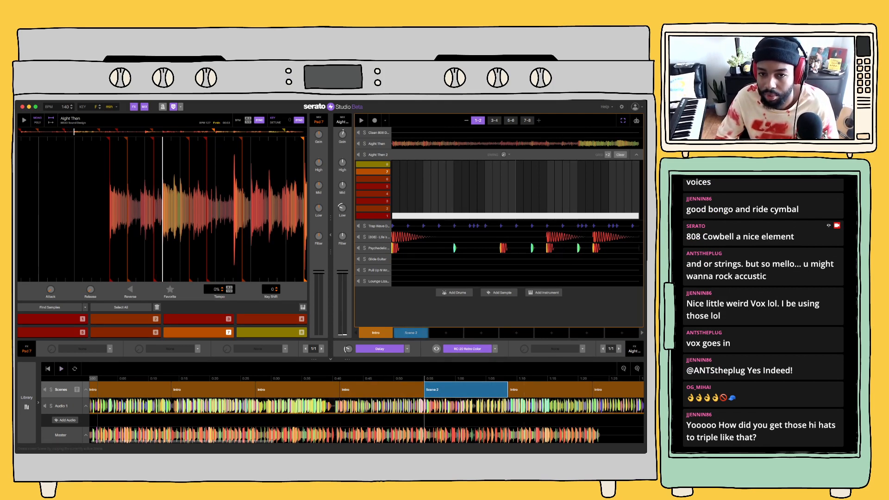
pyautogui.moveTo(445, 332)
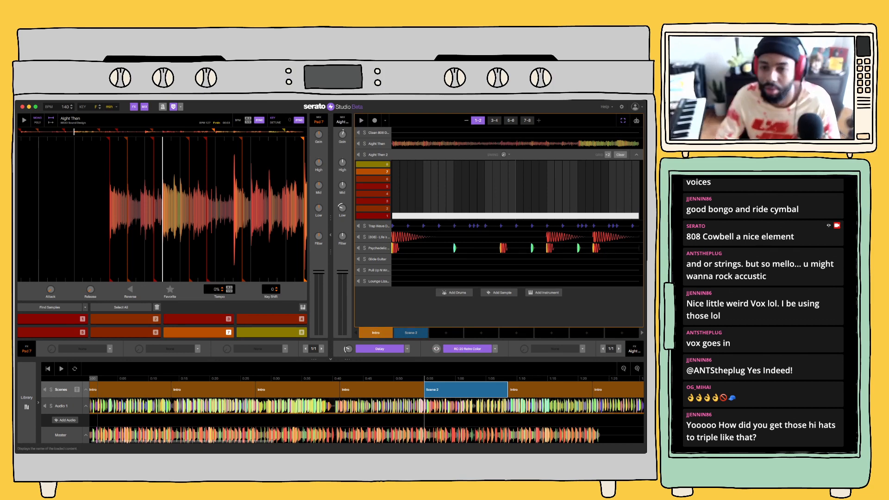
pyautogui.click(407, 144)
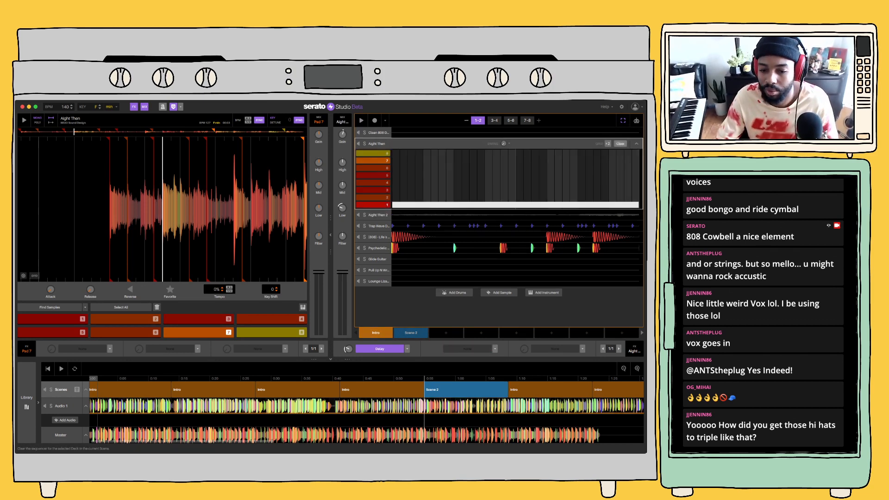
pyautogui.click(620, 143)
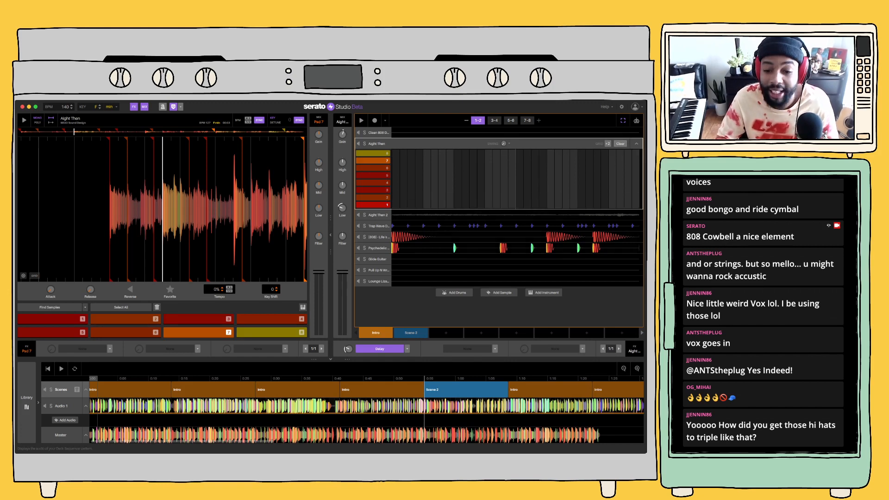
pyautogui.press('super+z')
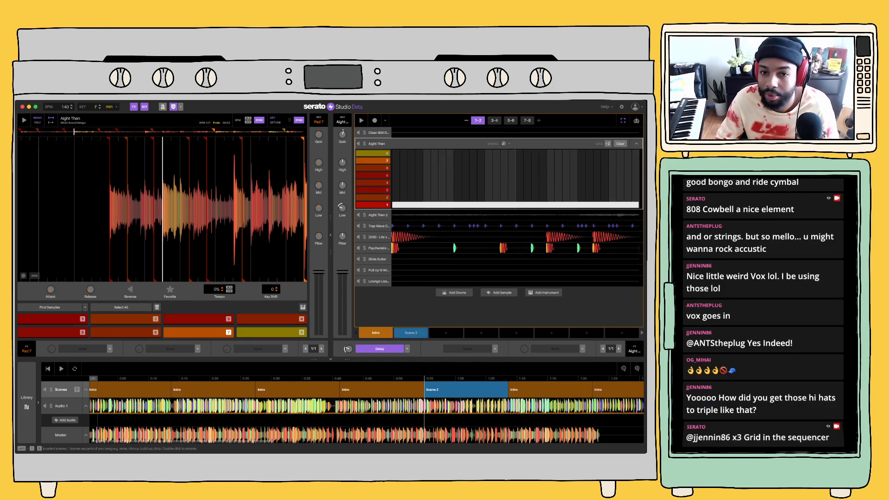
pyautogui.click(410, 332)
pyautogui.click(621, 144)
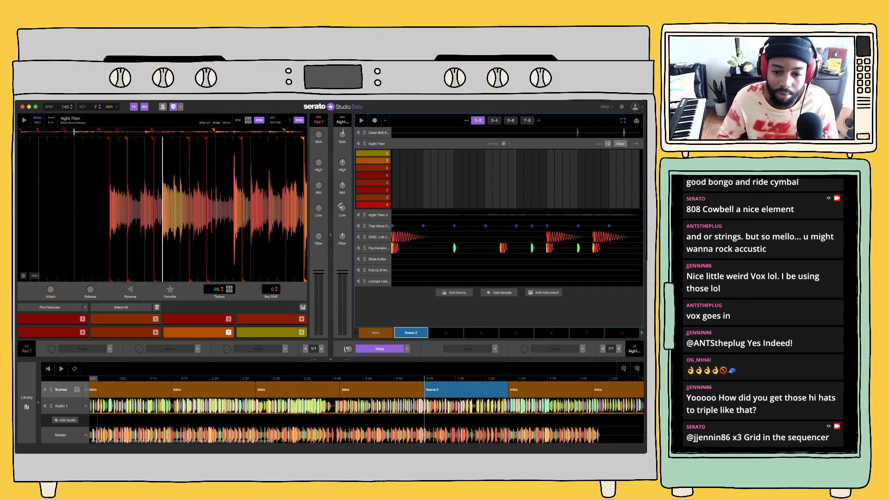
# Switch RC-20 Retro Color on Aight Then 2 off and on again and play Scene 2
pyautogui.click(606, 215)
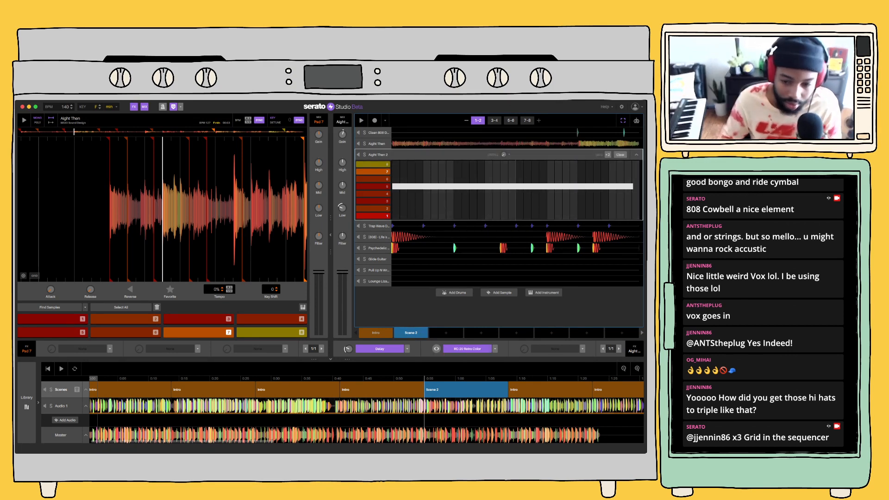
pyautogui.click(468, 349)
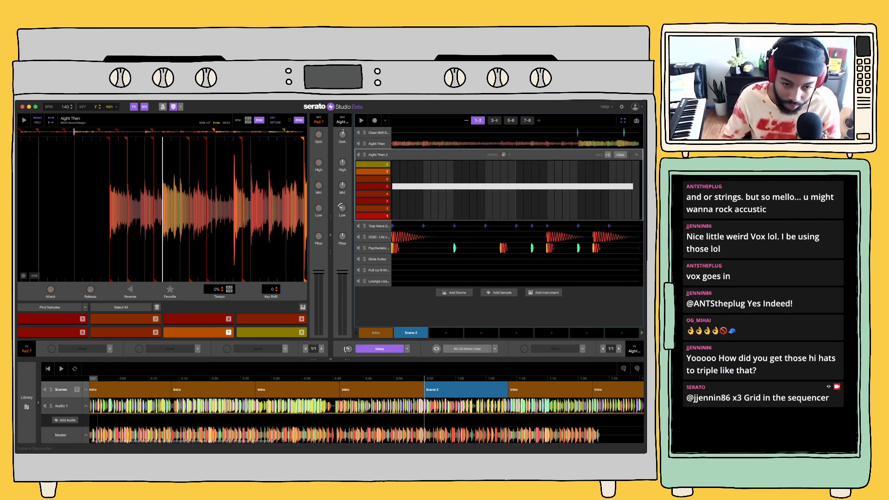
pyautogui.click(467, 348)
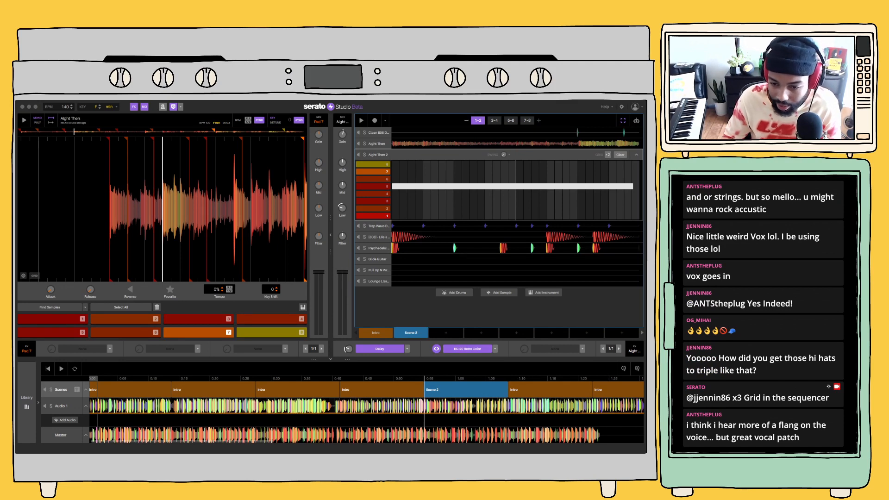
pyautogui.click(411, 333)
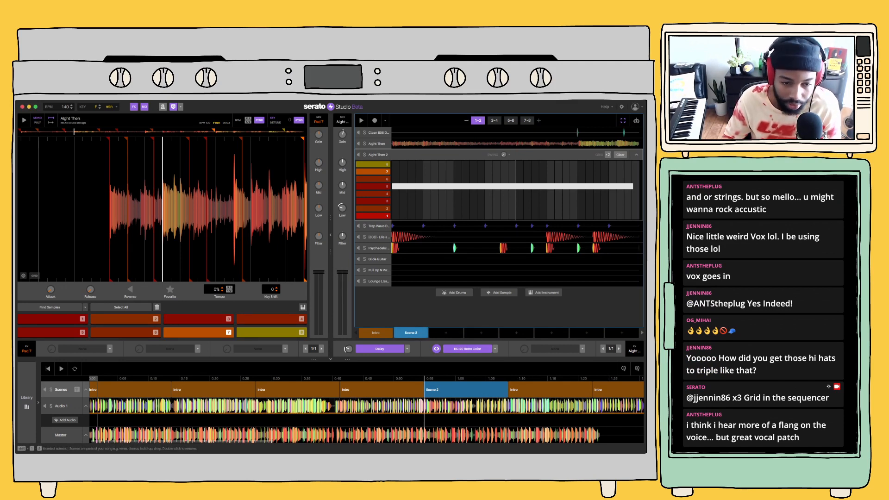
pyautogui.press('space')
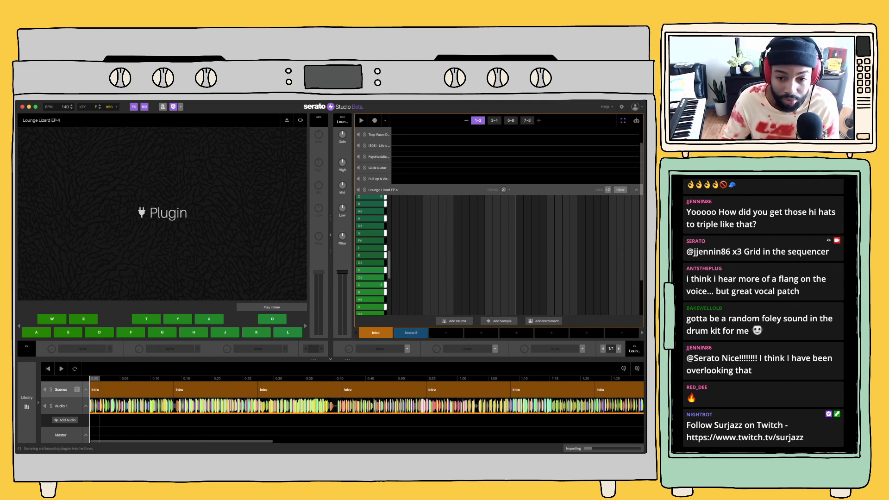
# Check the reloaded project by playing the song's opening and Scene 2, and collapse the Lounge Lizard EP-4 sequencer
pyautogui.scroll(-1, 435, 270)
pyautogui.scroll(-3, 434, 268)
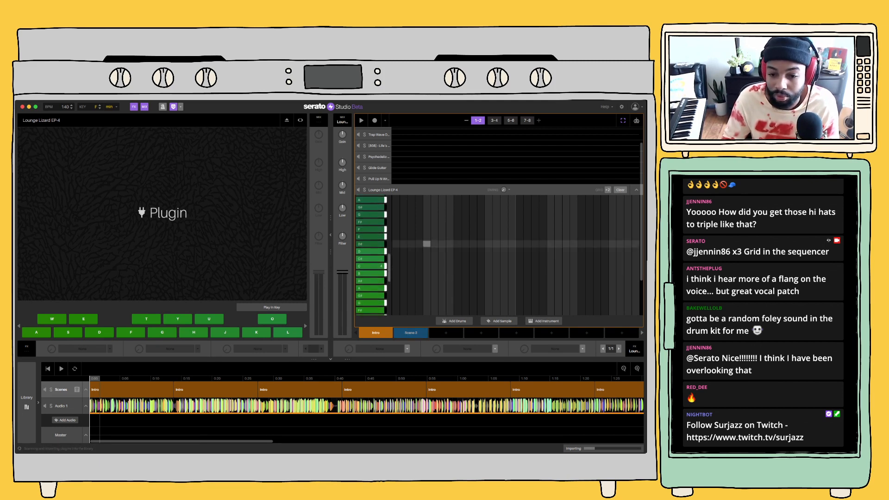
pyautogui.press('space')
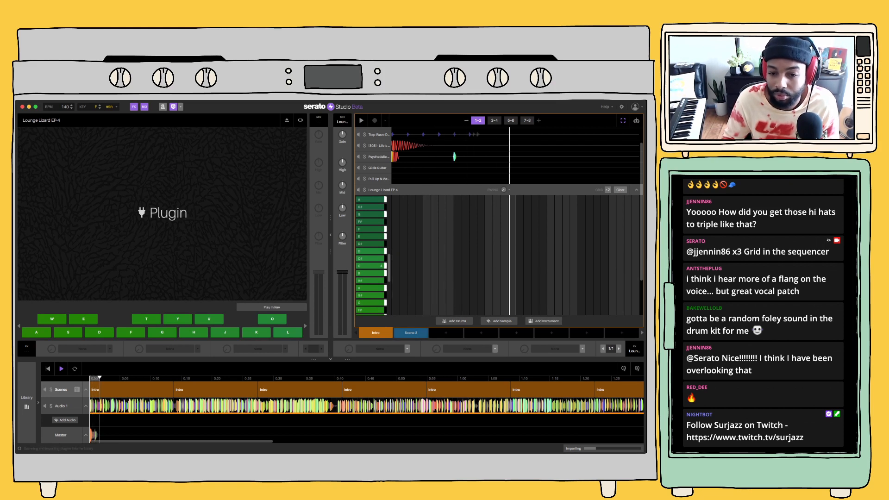
pyautogui.click(413, 333)
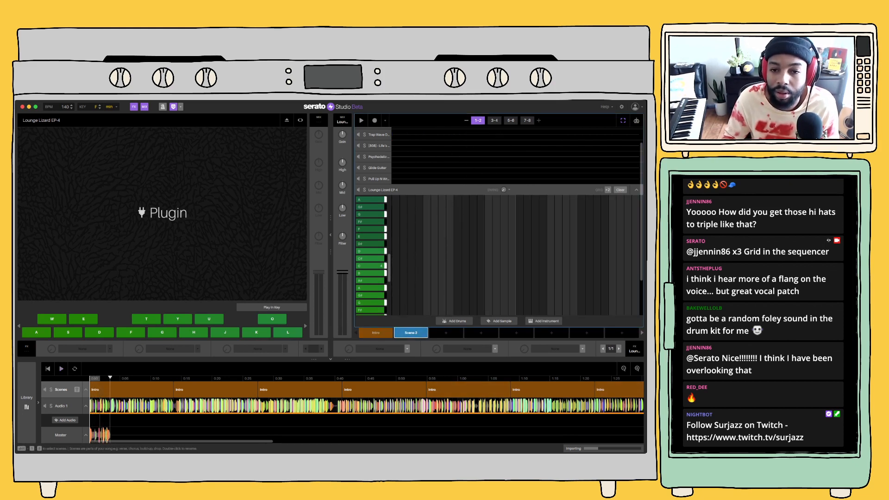
pyautogui.press('space')
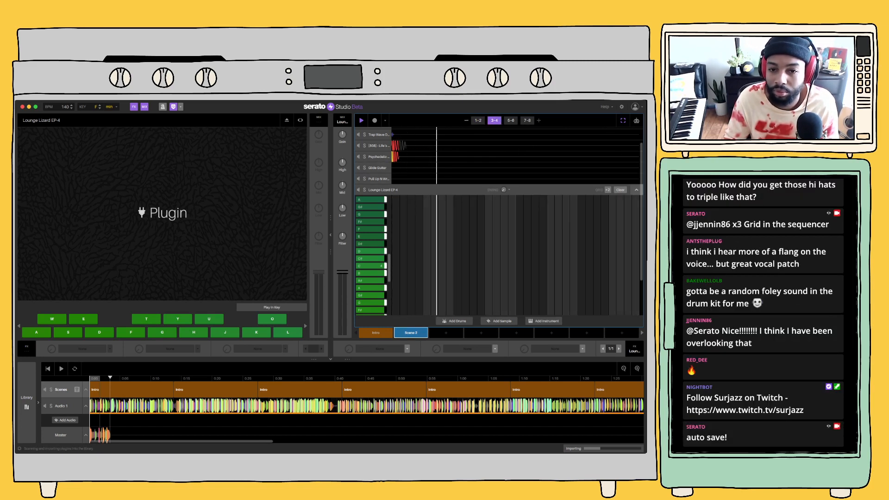
pyautogui.click(636, 190)
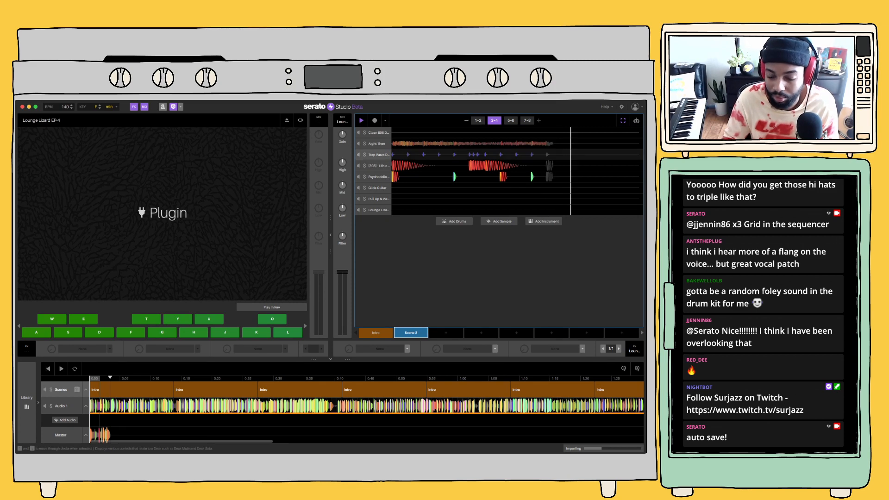
# Expand the Trap Wave Drum Kit sequencer, compare its pattern in the Intro scene and Scene 2, and play Scene 2
pyautogui.press('space')
pyautogui.click(378, 154)
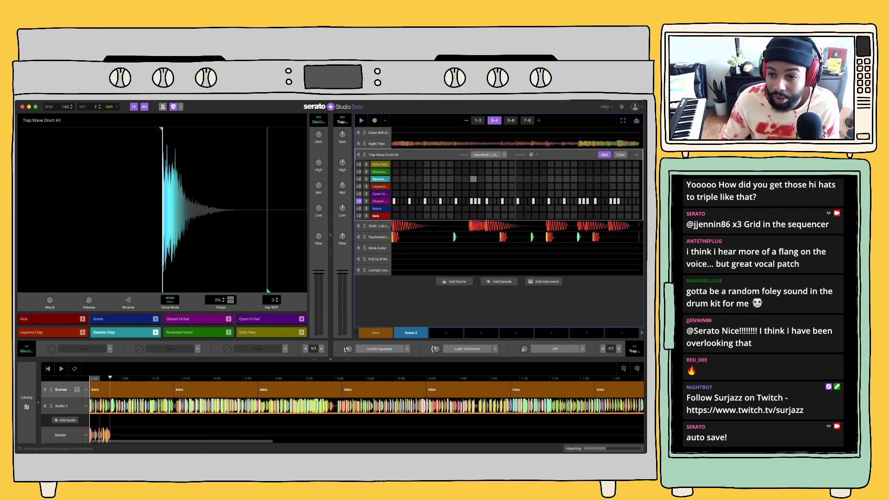
pyautogui.click(375, 333)
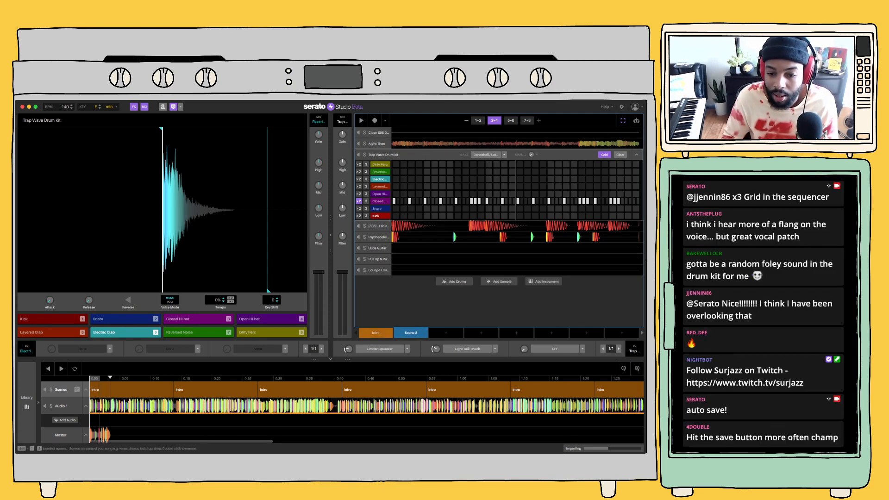
pyautogui.click(411, 333)
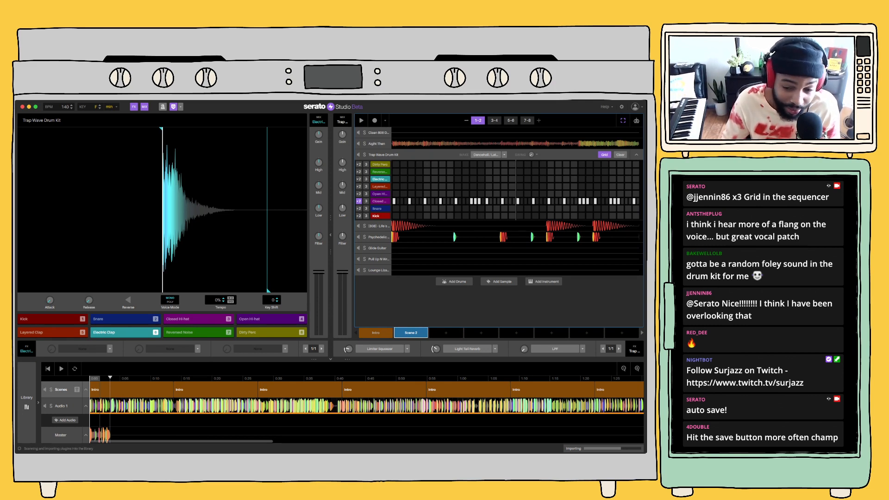
pyautogui.press('space')
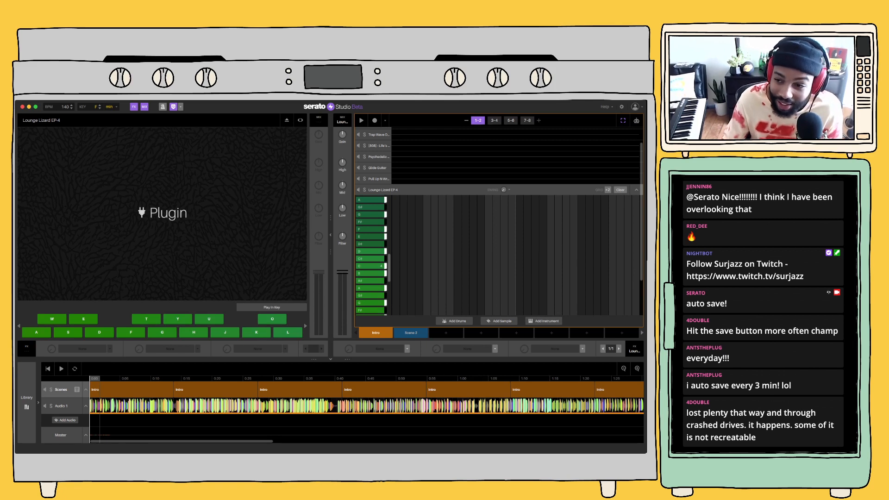
# Clear the Trap Wave Drum Kit's existing pattern in Scene 2
pyautogui.click(411, 333)
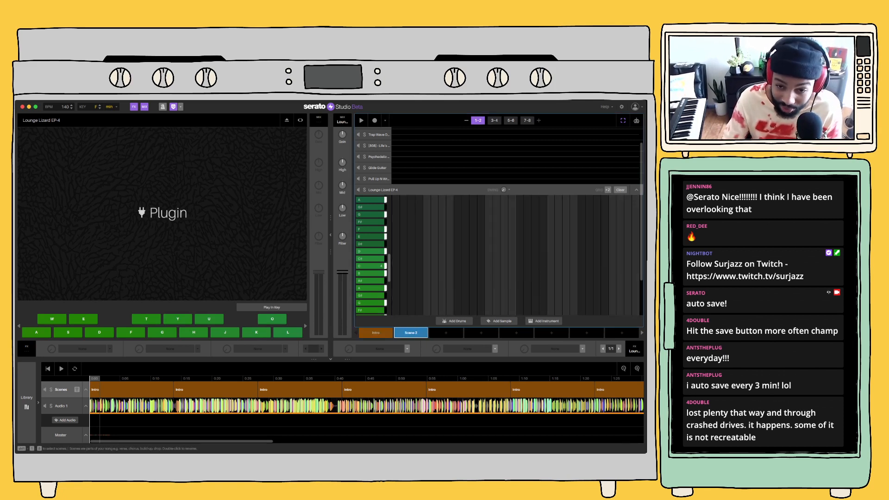
pyautogui.press('space')
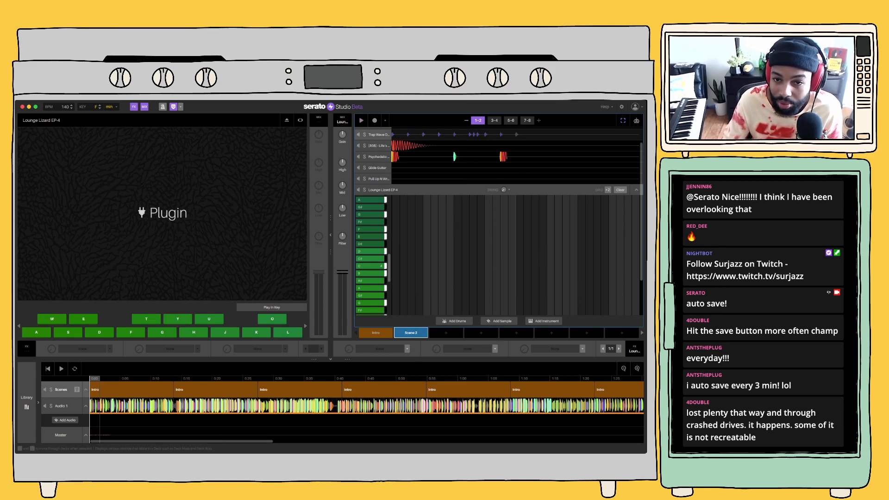
pyautogui.click(379, 135)
pyautogui.click(379, 133)
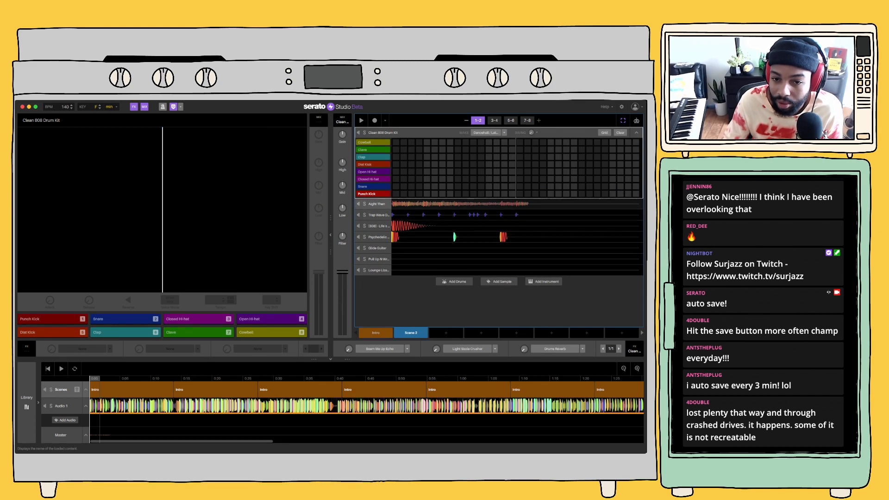
pyautogui.click(379, 215)
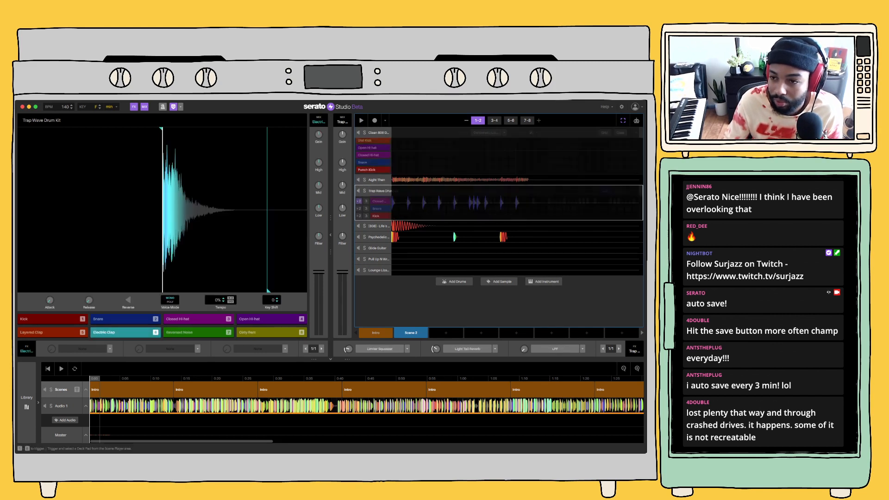
pyautogui.click(620, 155)
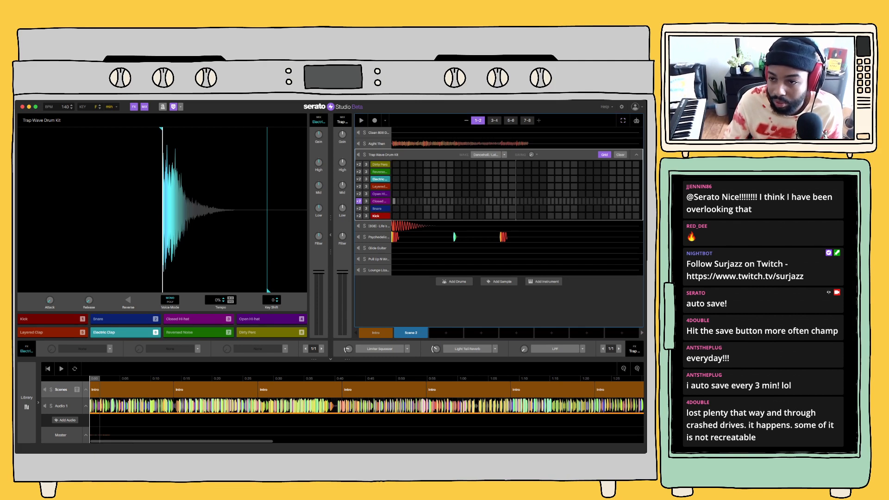
# Place Closed Hi-hat hits on every fourth step across the Scene 2 pages, play the scene, and collapse the Trap Wave Drum Kit sequencer
pyautogui.click(396, 201)
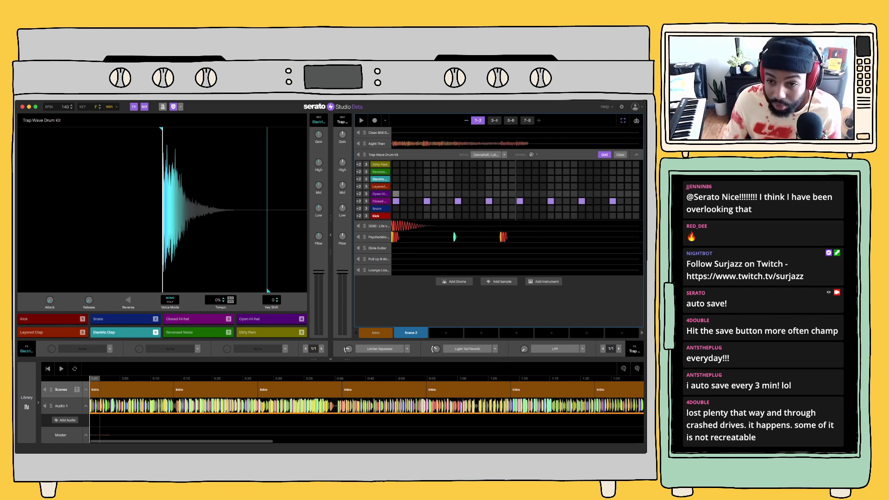
pyautogui.click(495, 120)
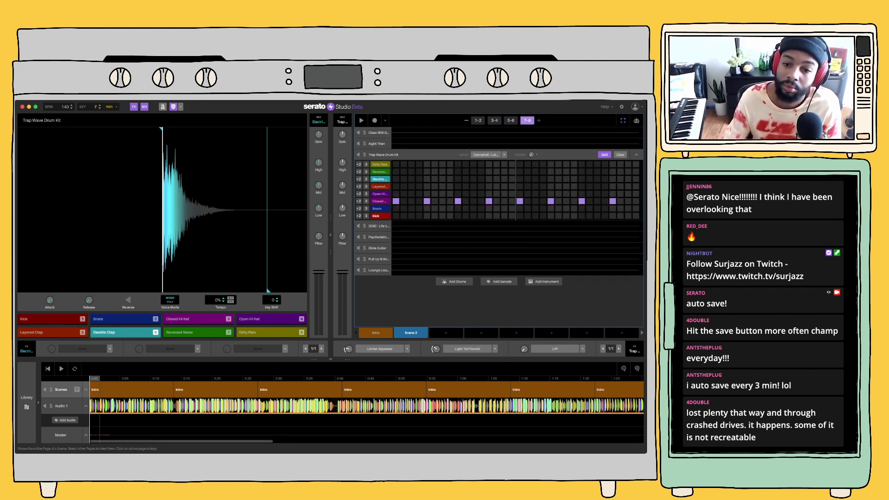
pyautogui.press('space')
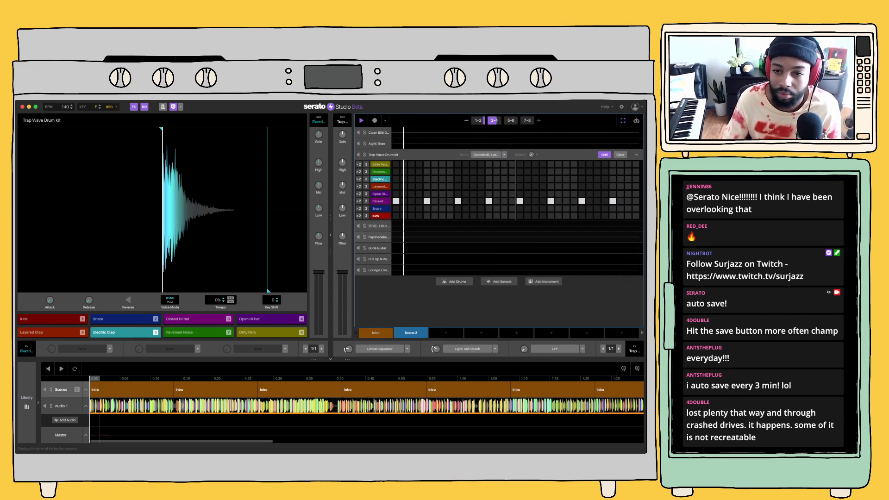
pyautogui.doubleClick(378, 154)
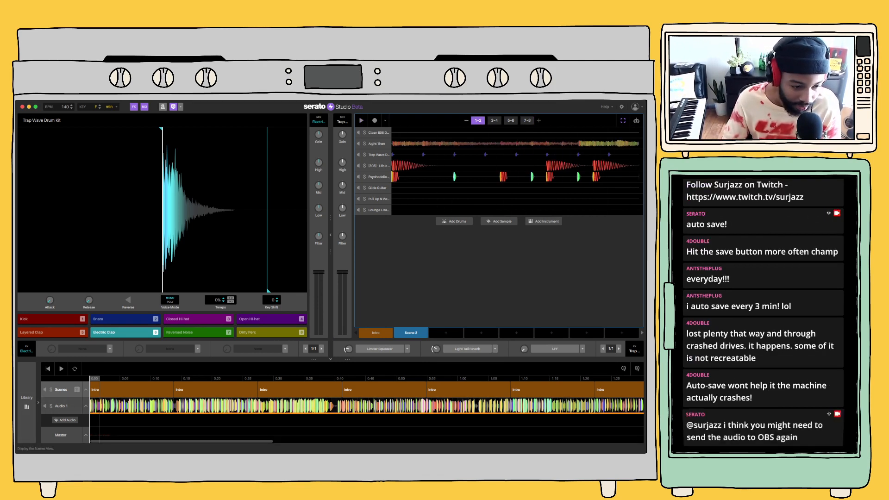
# Play the song arrangement's opening twice while switching between the project and other open applications to check the audio output
pyautogui.click(62, 369)
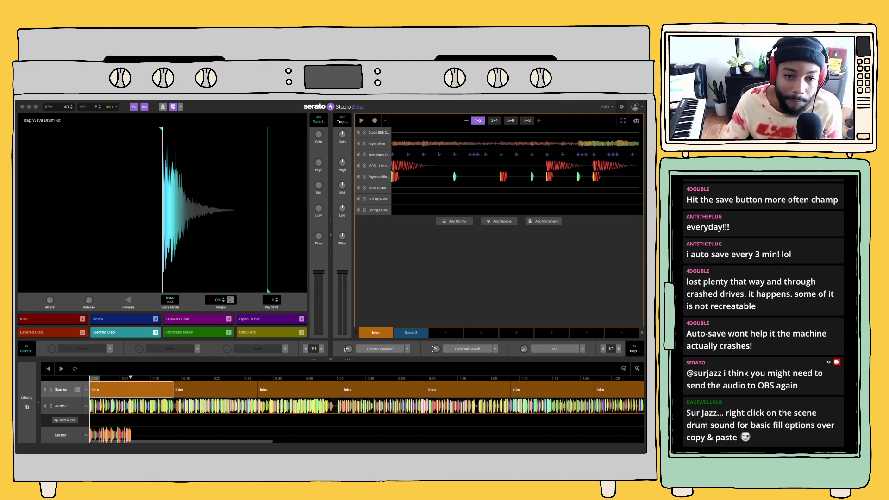
pyautogui.press('super+Tab')
pyautogui.press('super+Tab')
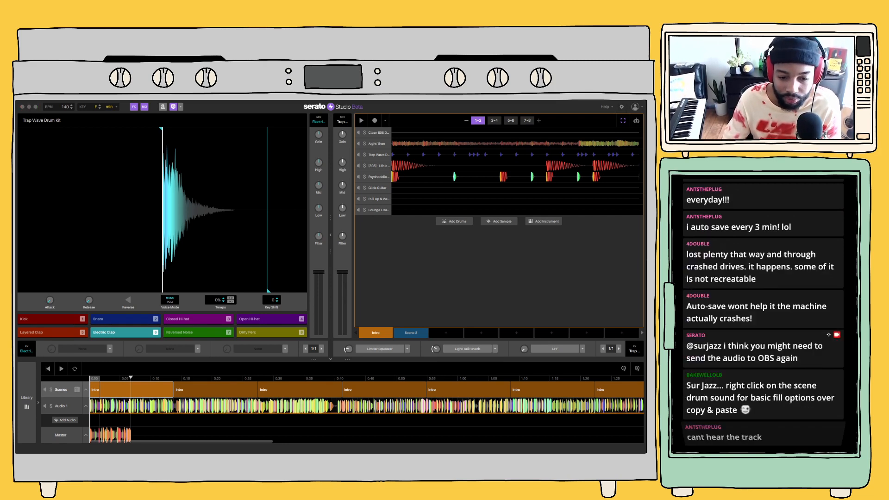
pyautogui.press('space')
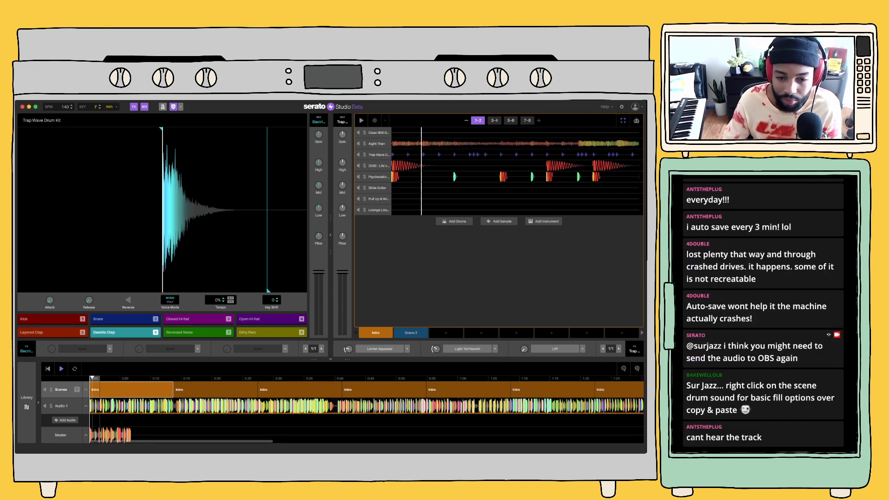
pyautogui.press('super+Tab')
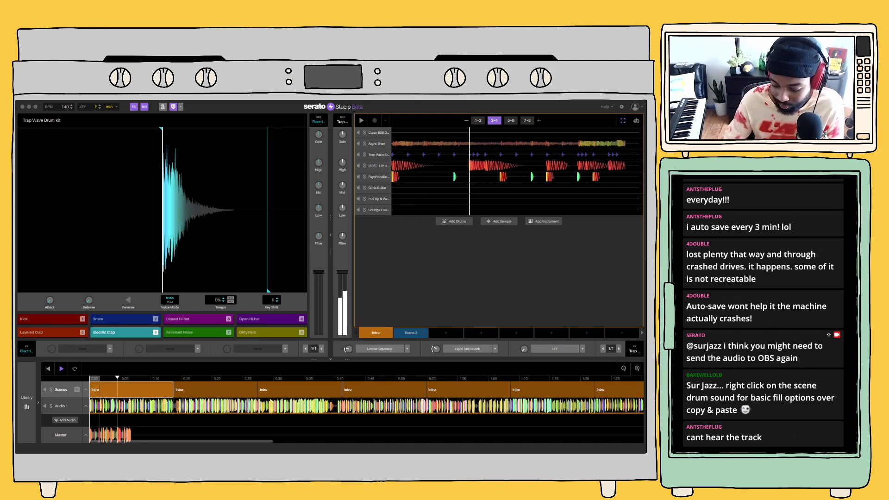
pyautogui.press('super+Tab')
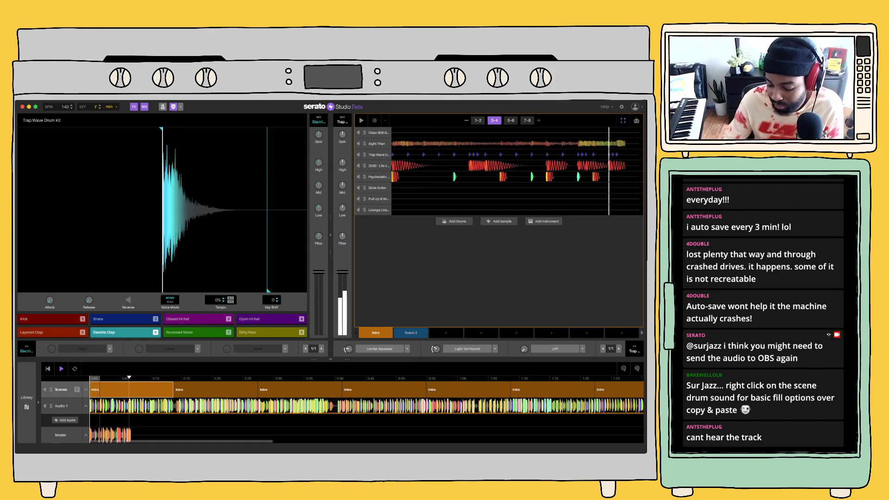
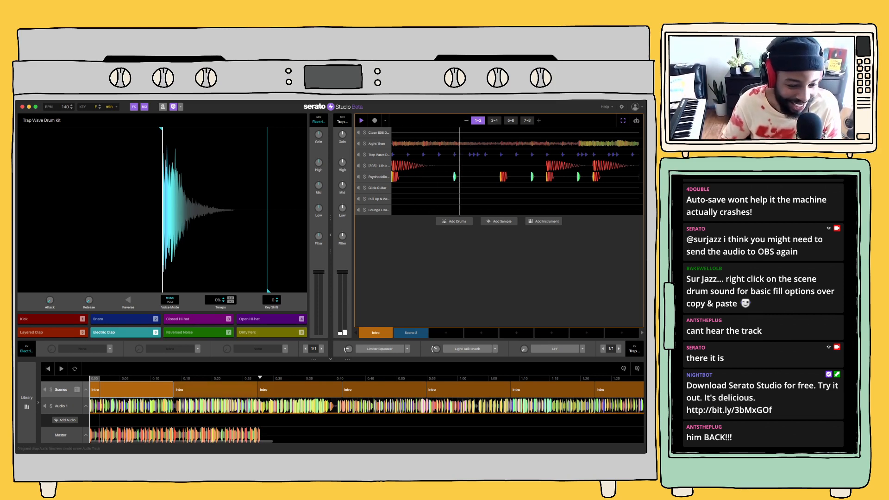
# Restart song playback from the beginning and try a lower Low EQ on the Trap Wave Drum Kit channel
pyautogui.click(48, 369)
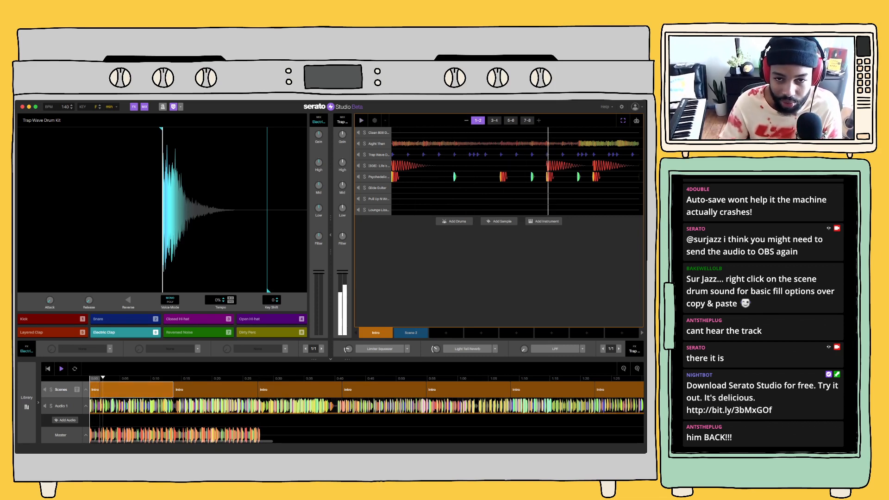
pyautogui.moveTo(342, 208); pyautogui.dragTo(342, 216)
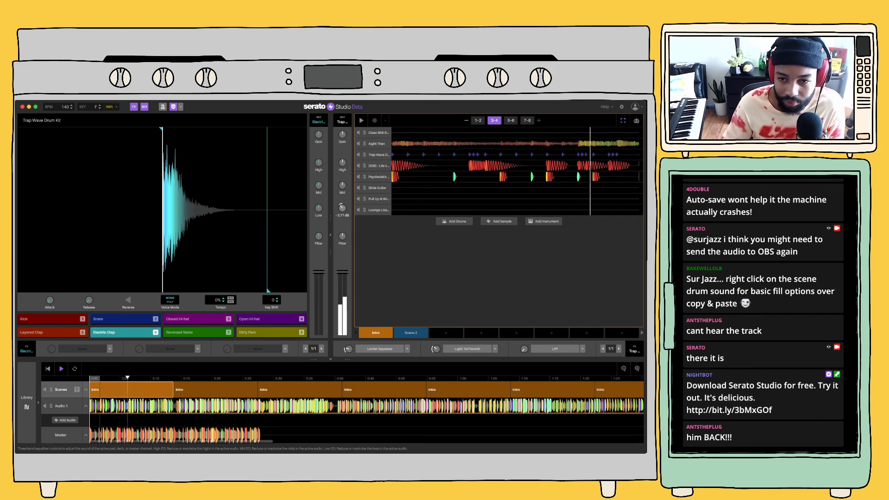
pyautogui.doubleClick(342, 208)
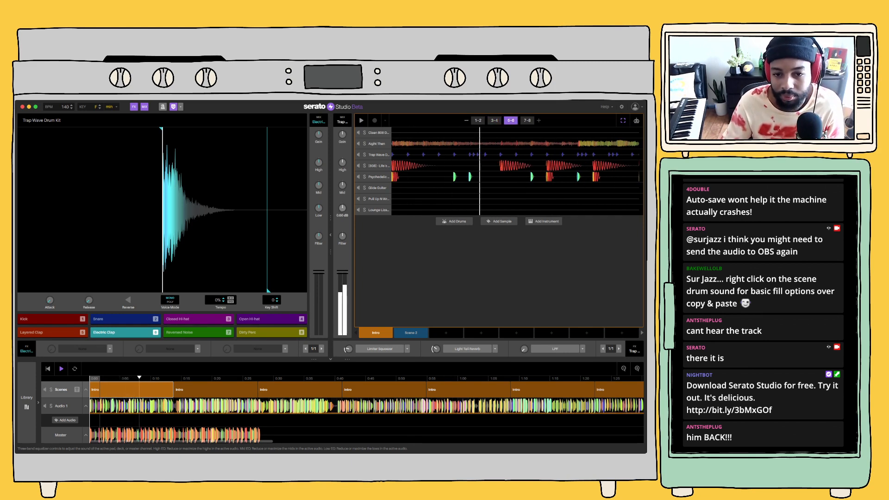
# Expand the sequence of the Pull Up N Wreck deck and hide the deck waveform view to widen the sequencer
pyautogui.doubleClick(379, 199)
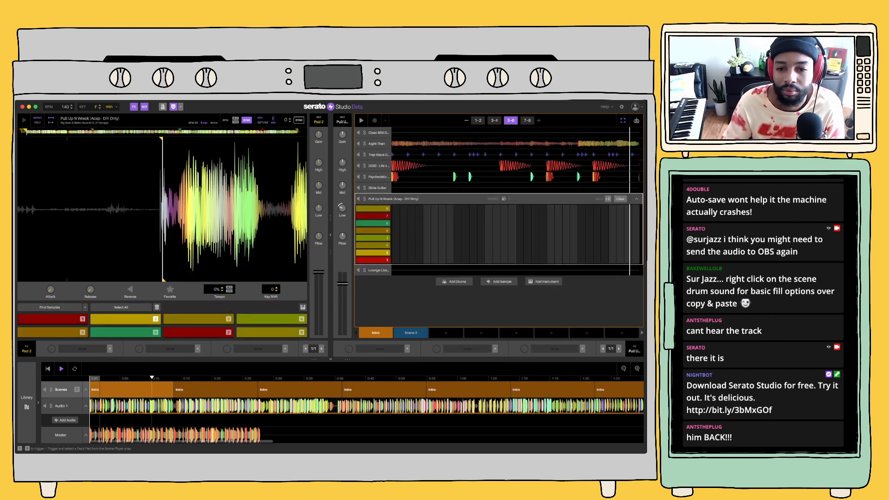
pyautogui.click(26, 402)
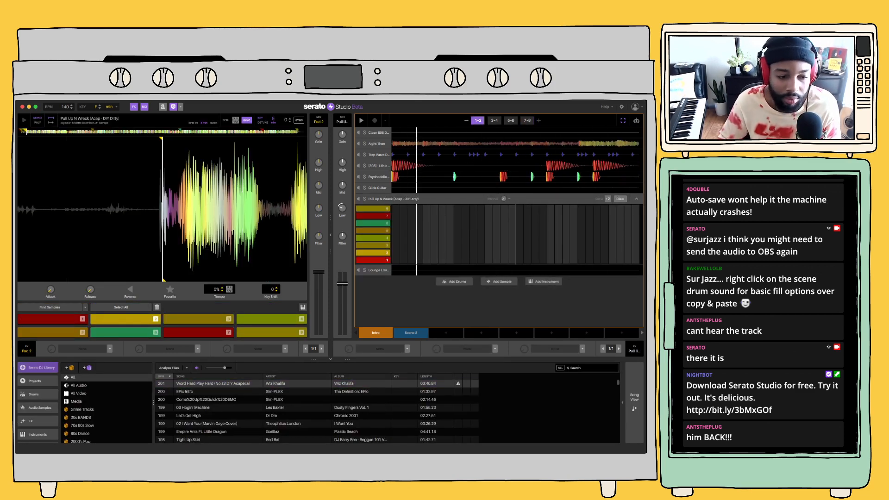
pyautogui.click(330, 235)
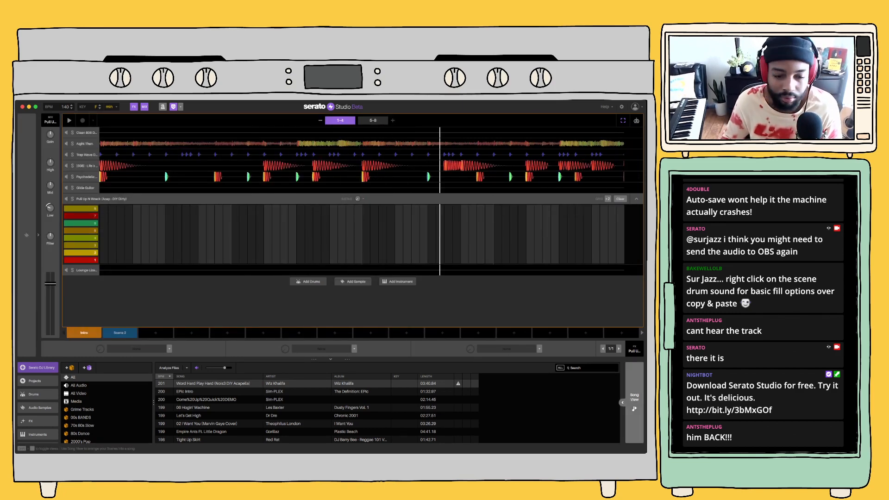
# Return to the song arrangement and slightly reduce the Mid EQ of the Audio 1 track
pyautogui.click(634, 401)
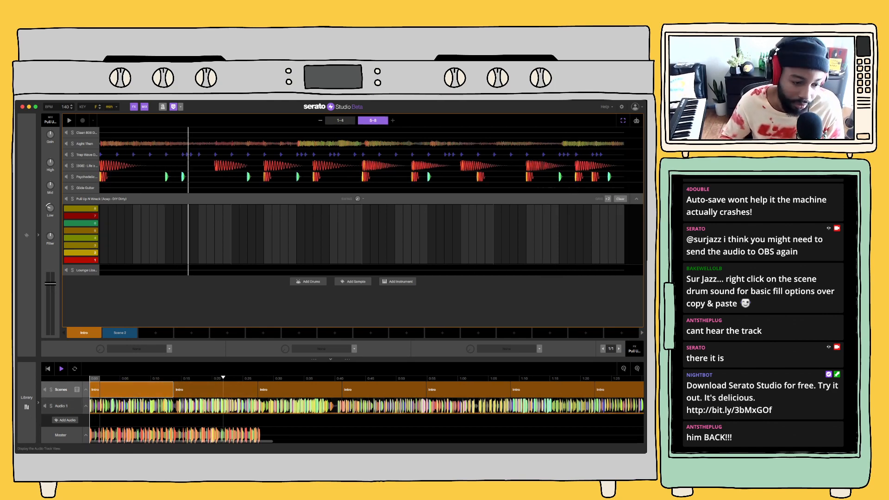
pyautogui.click(61, 406)
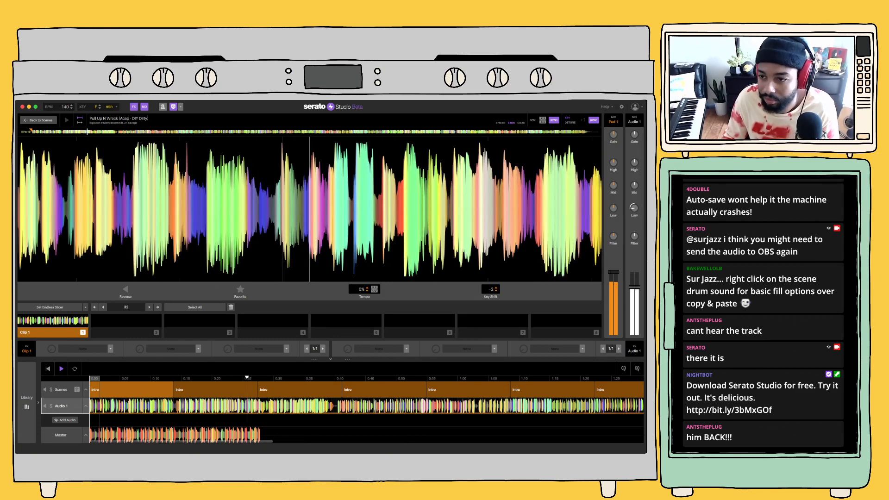
pyautogui.moveTo(635, 186); pyautogui.dragTo(634, 190)
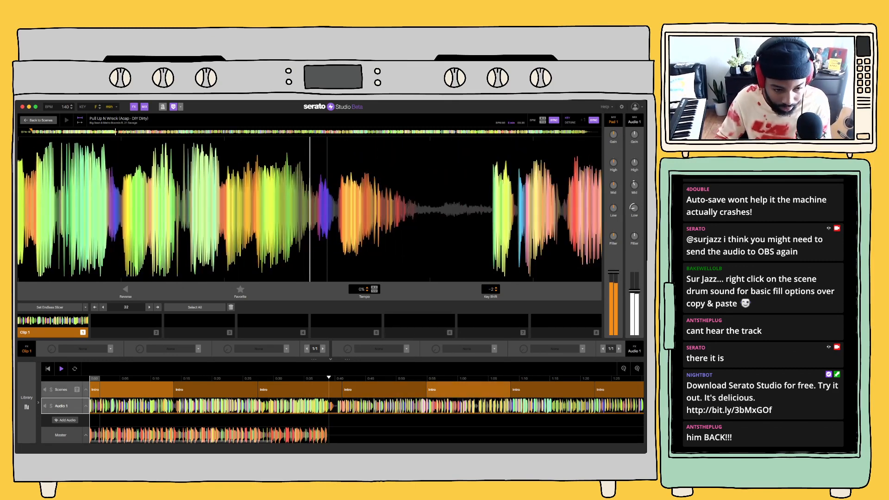
# Move song playback to the fifth Intro block, switch the sequencer to Scene 2 and stop playback
pyautogui.click(467, 389)
pyautogui.click(120, 332)
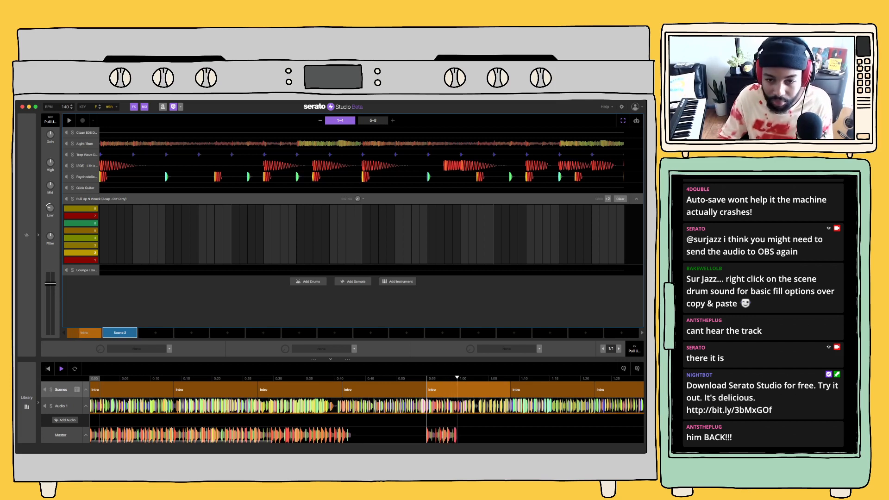
pyautogui.press('space')
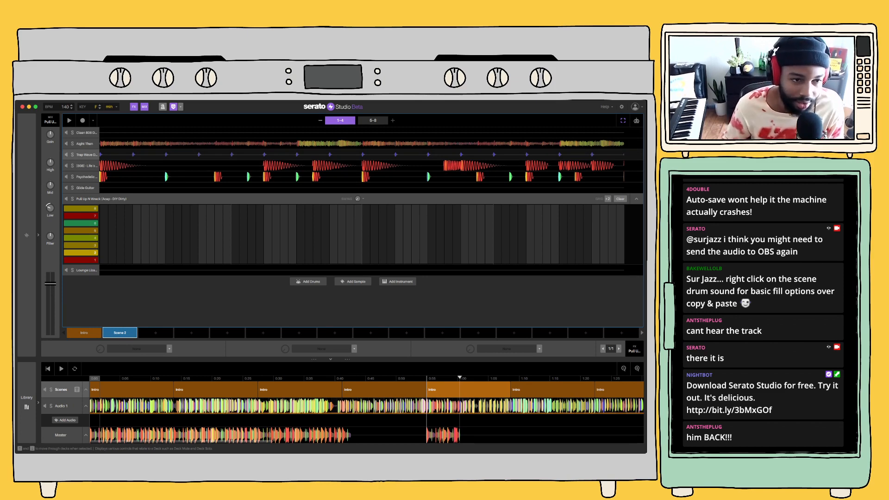
# Look over the Psychedelic Trap Drum Kit and Glide Guitar patterns in Scene 2
pyautogui.click(87, 177)
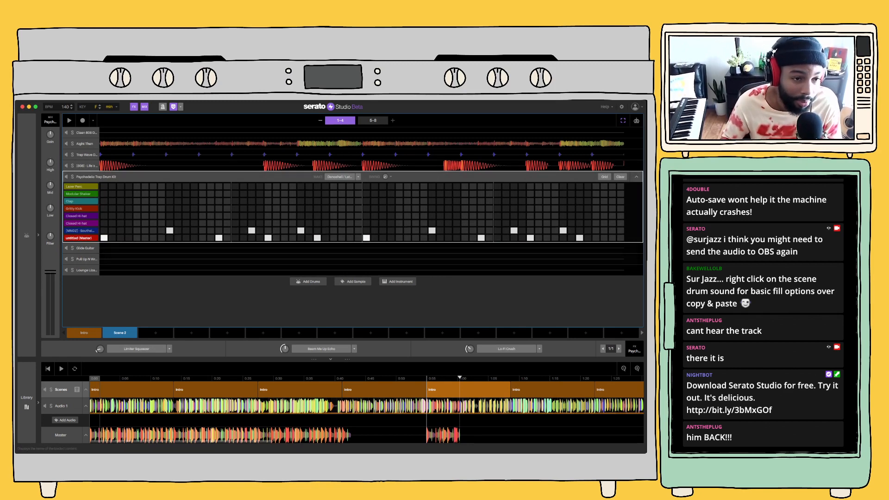
pyautogui.click(86, 248)
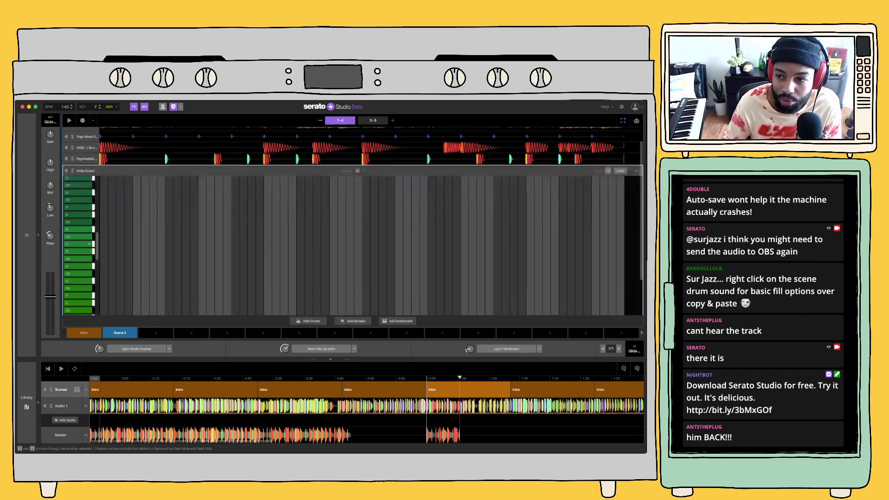
pyautogui.click(85, 143)
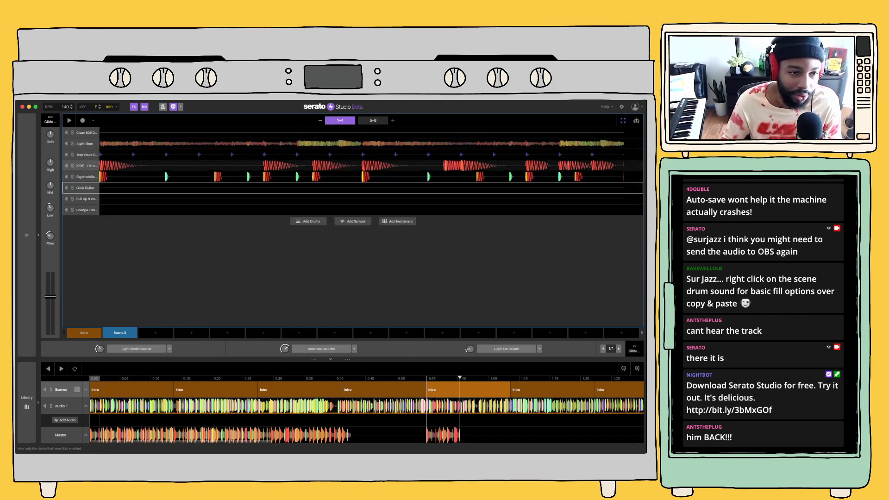
# Duplicate the Aight Then deck and clear the copy's sequence in Scene 2
pyautogui.click(85, 143)
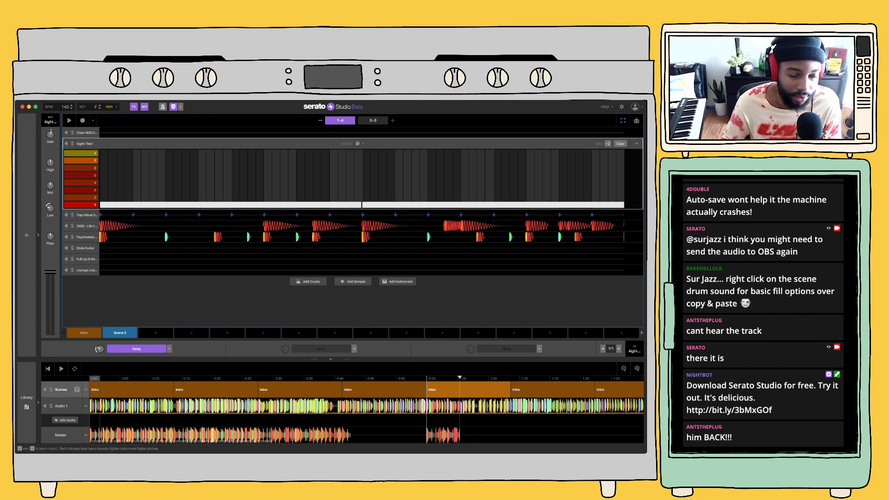
pyautogui.click(161, 171)
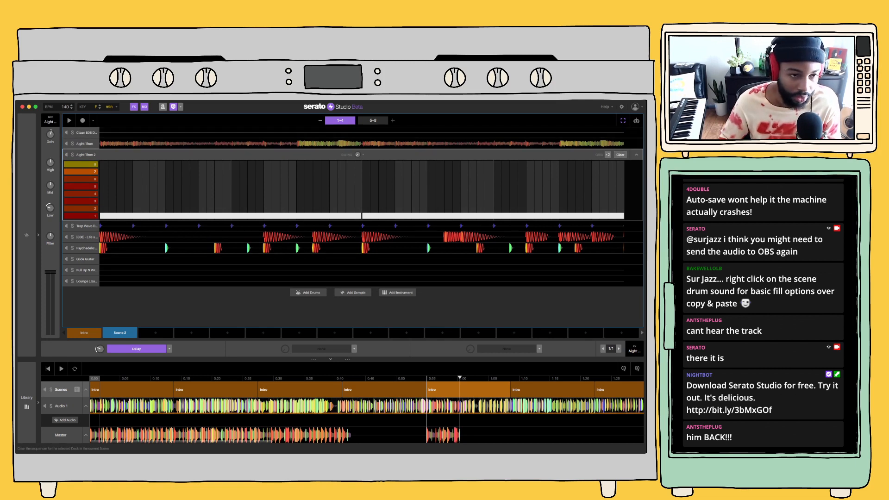
pyautogui.click(620, 154)
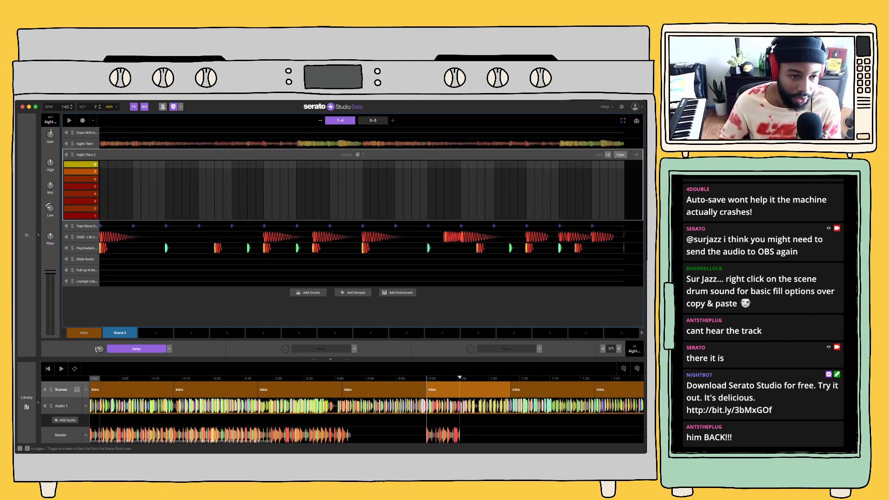
# Audition the Aight Then 2 pads against Scene 2 and record held pad 5 notes from the scene's first bar
pyautogui.click(81, 215)
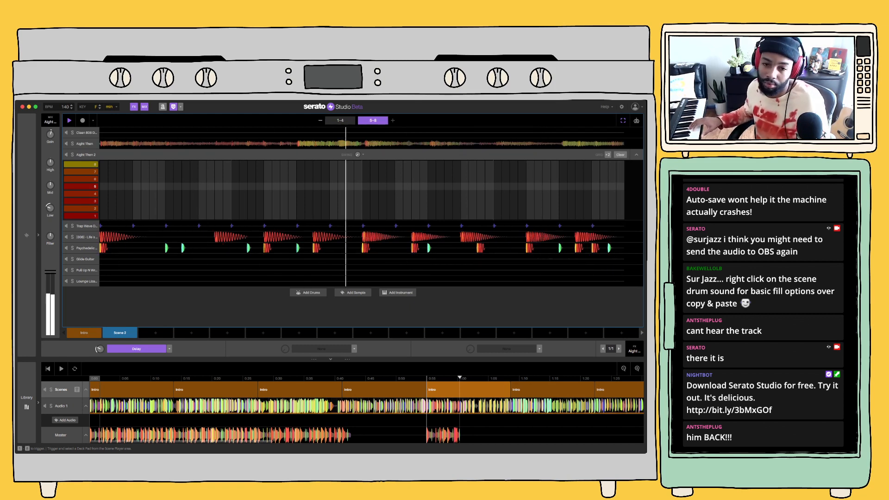
pyautogui.press('space')
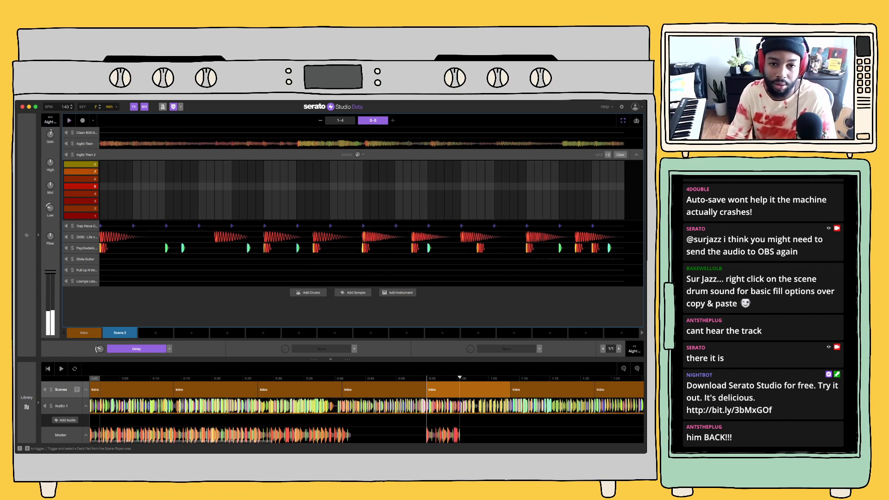
pyautogui.click(340, 120)
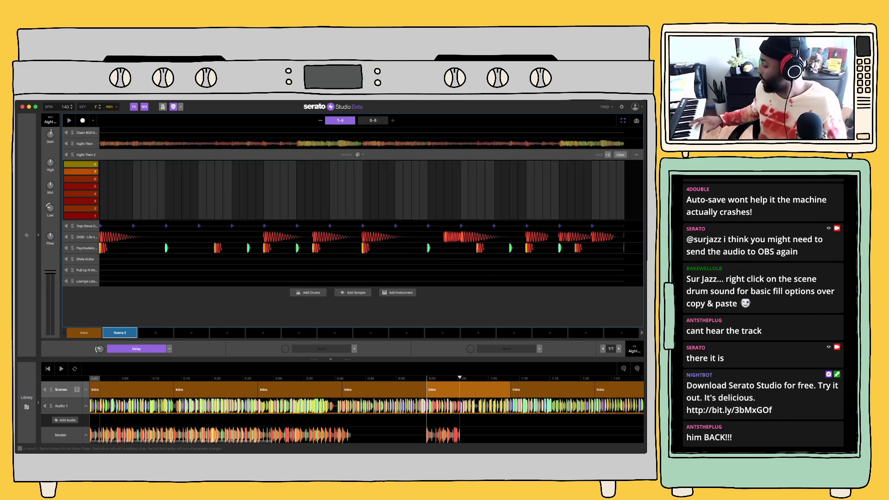
pyautogui.press('space')
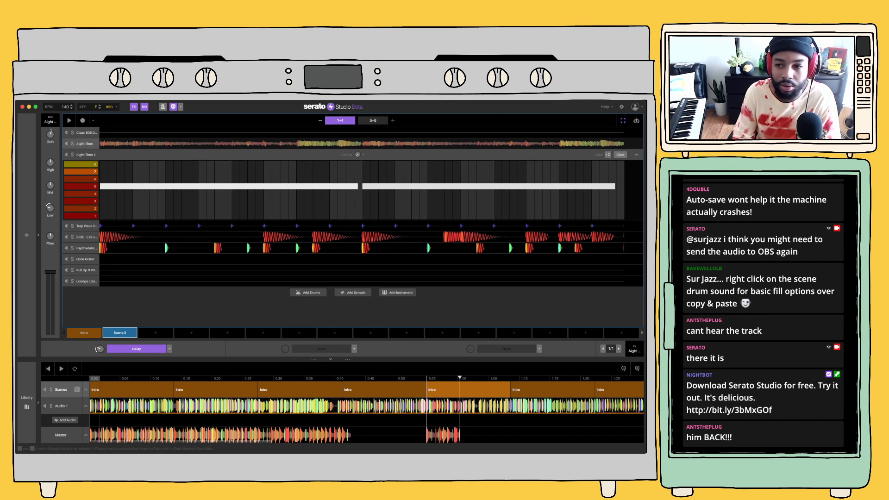
# Clear the original Aight Then deck's sequence in Scene 2 and play the scene
pyautogui.click(85, 144)
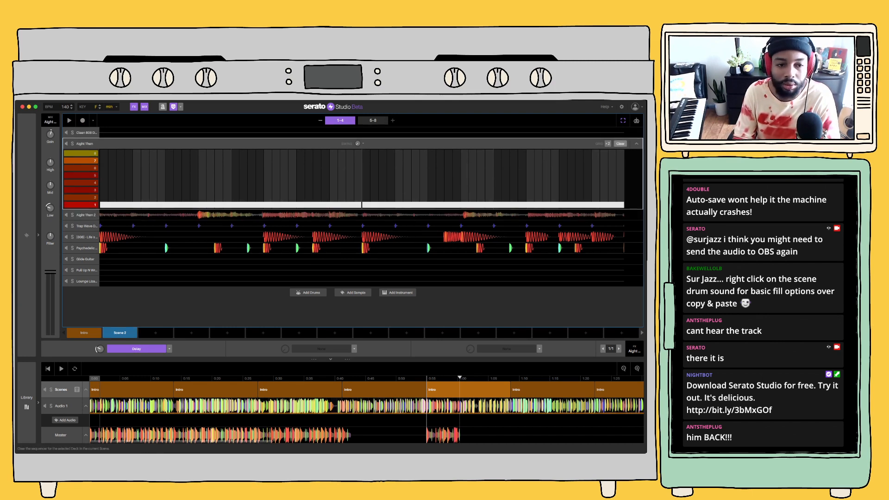
pyautogui.click(620, 143)
pyautogui.press('space')
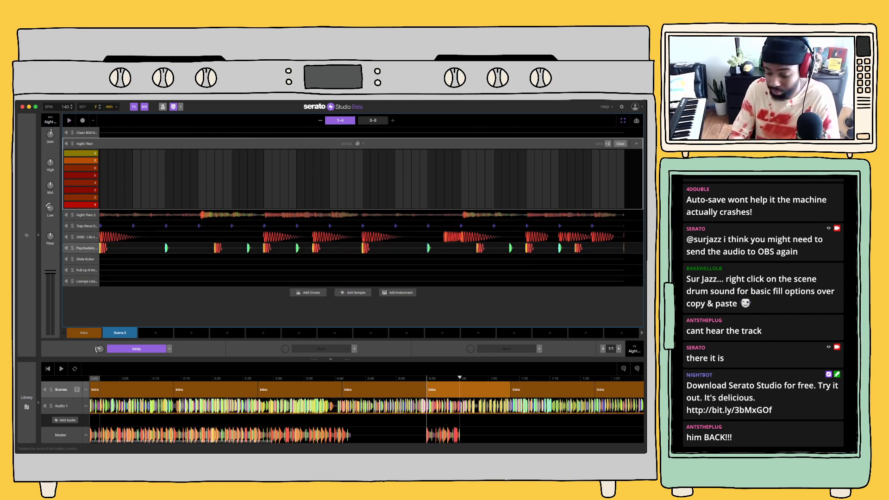
# Expand the Psychedelic Trap Drum Kit pattern, move the "Life" deck above the Trap Wave Drum Kit deck, and play Scene 2 through
pyautogui.click(86, 248)
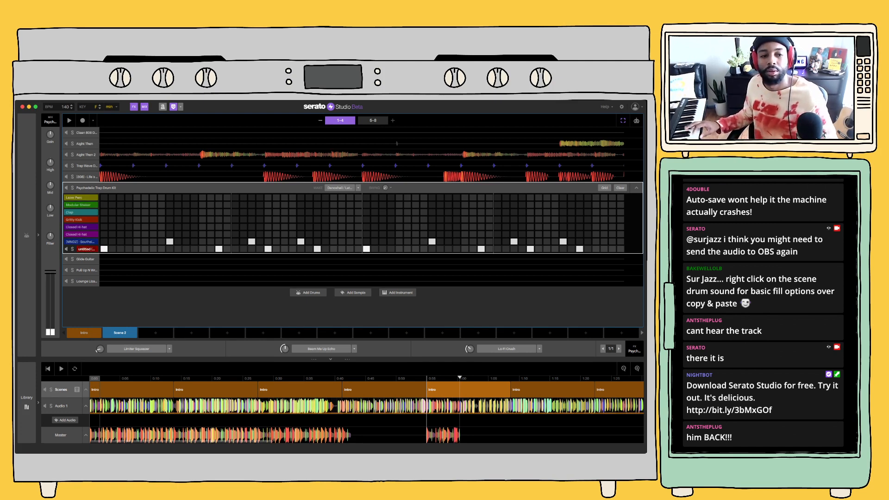
pyautogui.press('space')
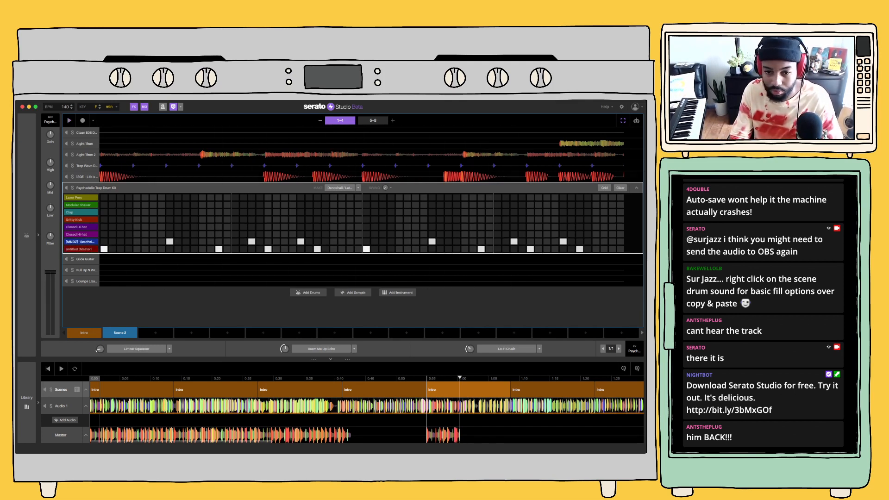
pyautogui.press('space')
pyautogui.moveTo(86, 177); pyautogui.dragTo(234, 165)
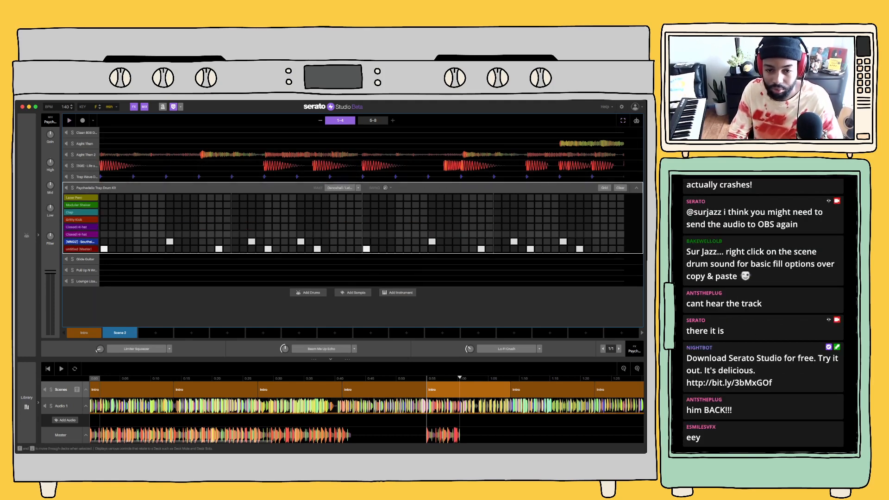
pyautogui.press('space')
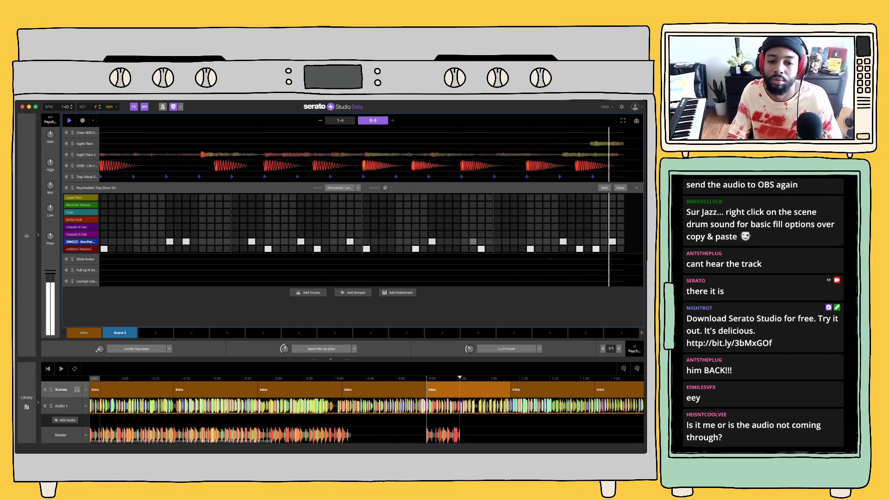
pyautogui.press('space')
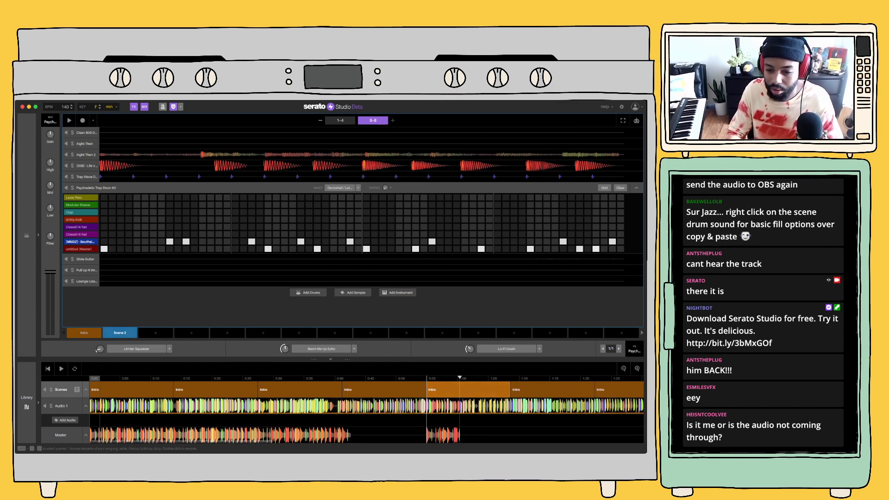
# Replace the fifth Intro block in the song arrangement with Scene 2 and play the song from there
pyautogui.moveTo(120, 332); pyautogui.dragTo(463, 389)
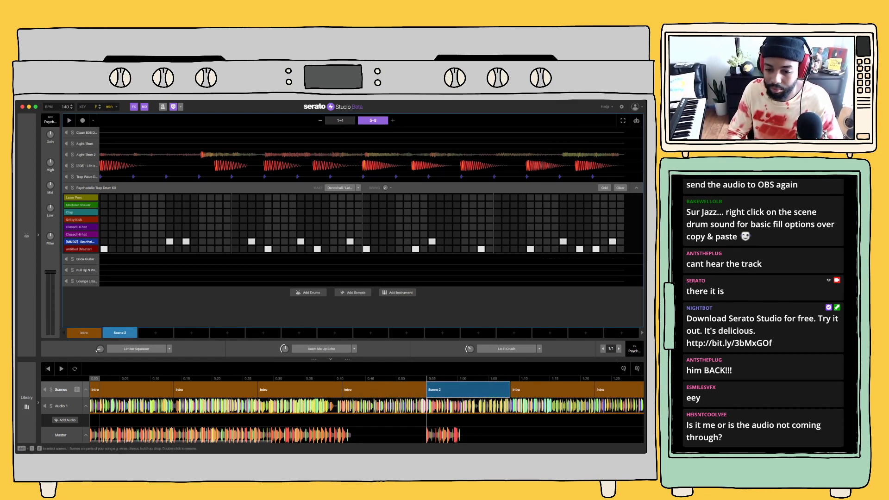
pyautogui.press('space')
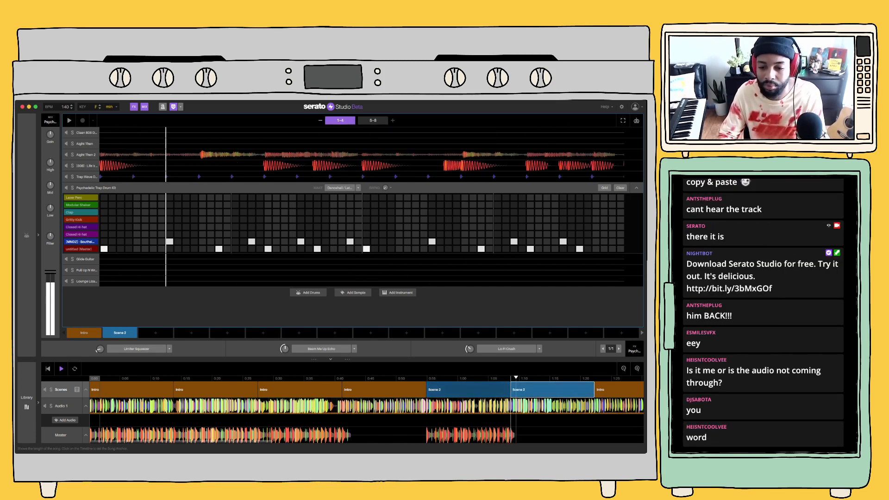
pyautogui.press('Left')
pyautogui.press('space')
pyautogui.press('Left')
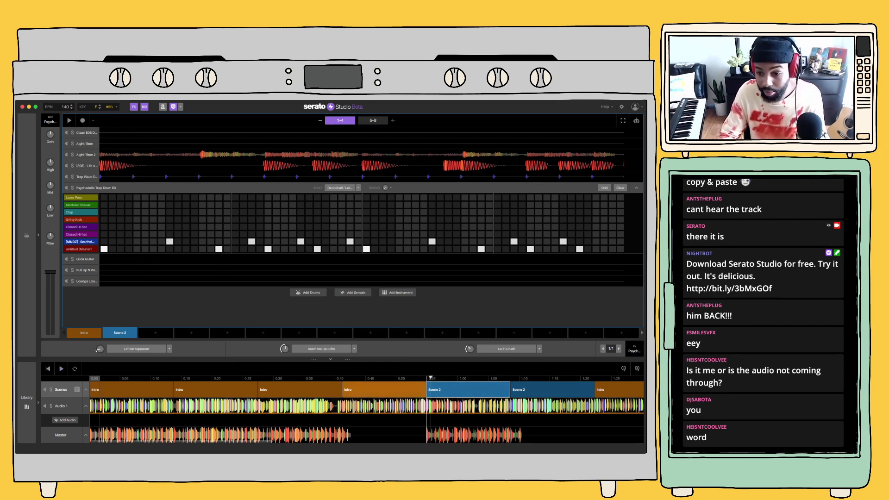
# Copy the fourth Intro block over the sixth block of the arrangement and play the song from Scene 2
pyautogui.moveTo(385, 390); pyautogui.dragTo(553, 390)
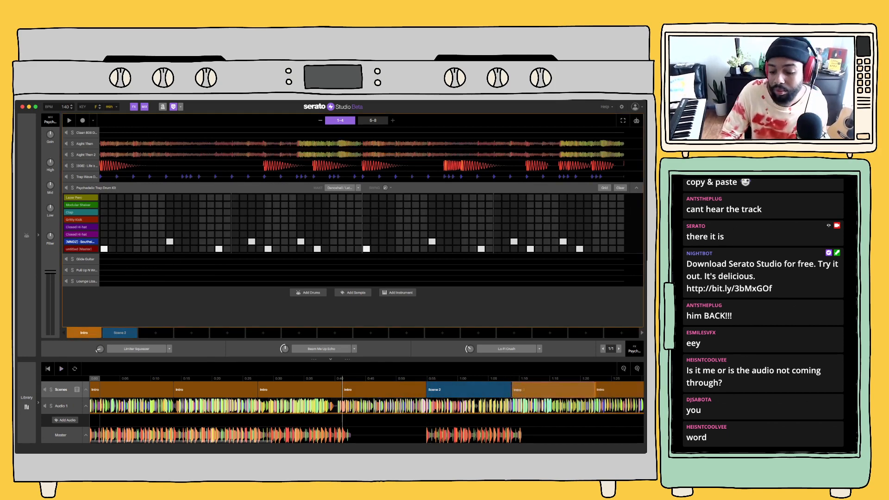
pyautogui.press('Left')
pyautogui.press('space')
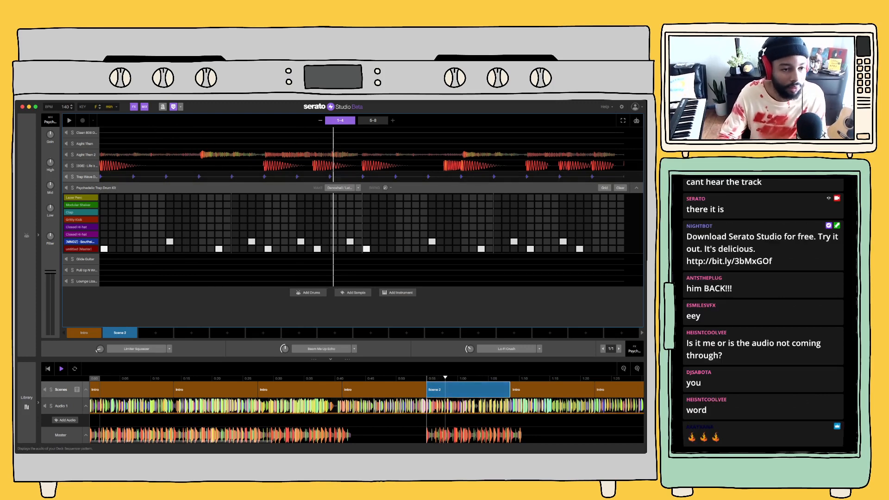
# Try clearing the Aight Then 2 deck's sequence in the Intro scene and play the song on from the end of Scene 2
pyautogui.click(67, 165)
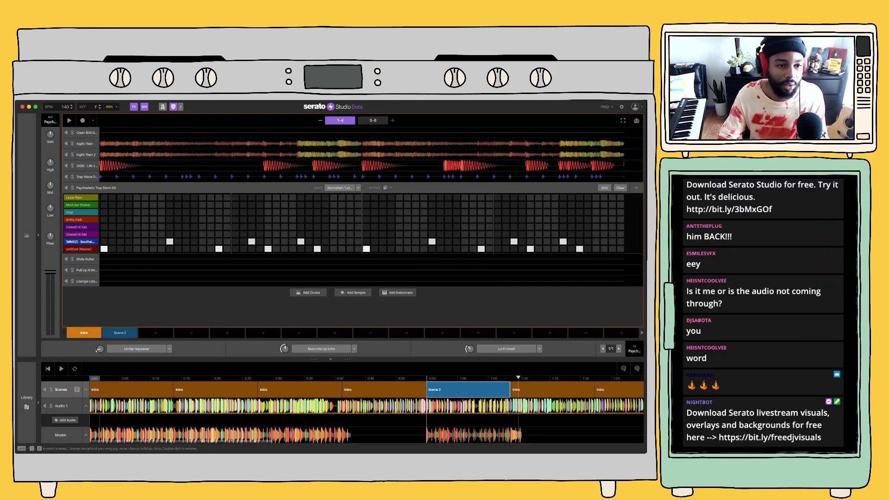
pyautogui.click(139, 155)
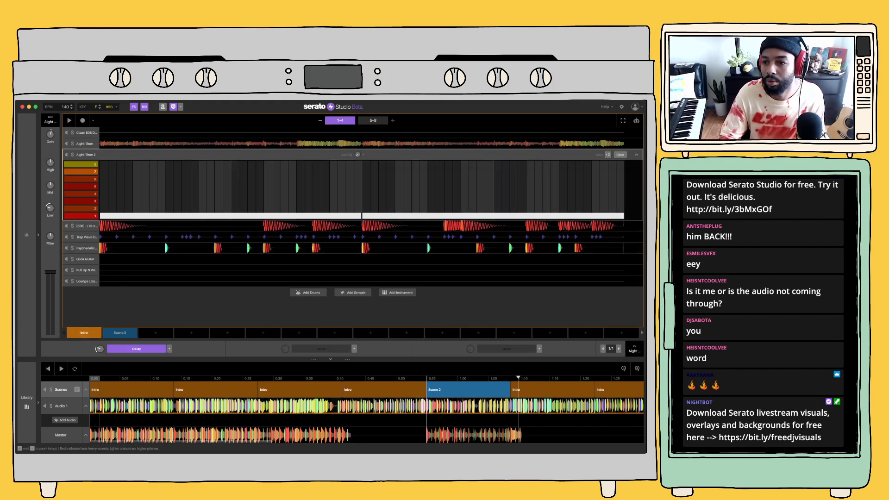
pyautogui.click(620, 155)
pyautogui.click(636, 155)
pyautogui.click(468, 390)
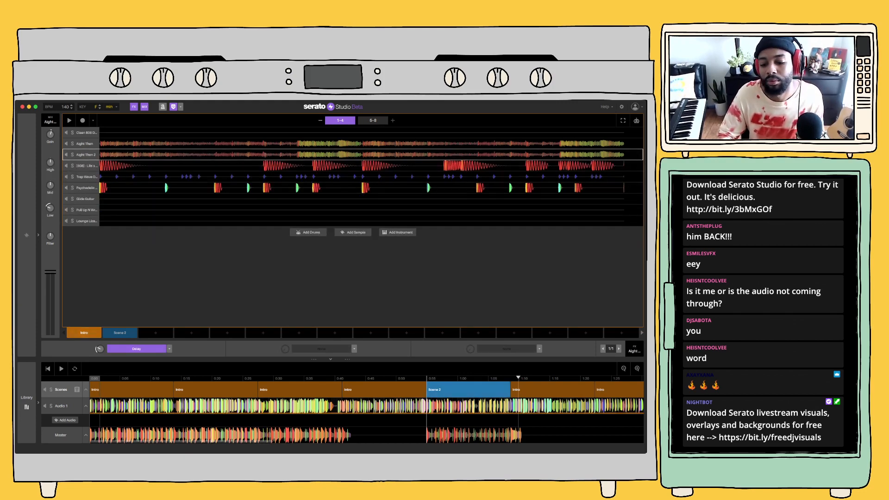
pyautogui.press('space')
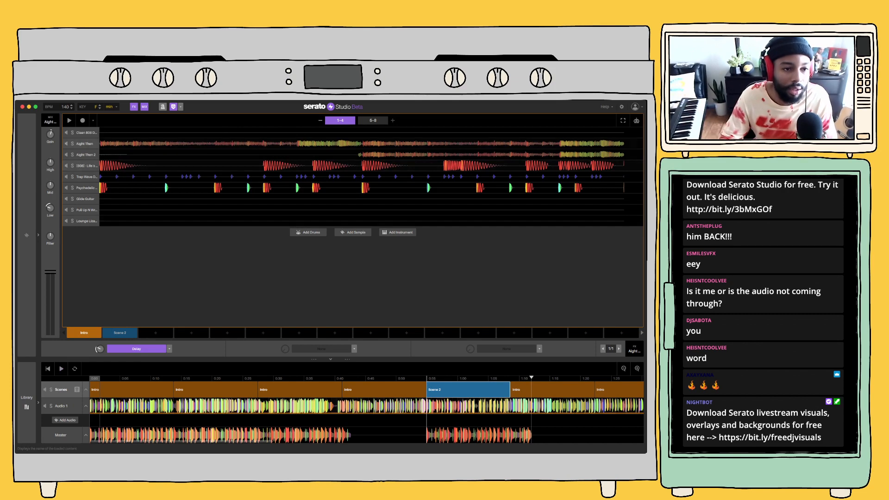
# Try the Intro scene with the Aight Then deck's sequence cleared, play it, and undo the clearing
pyautogui.click(85, 143)
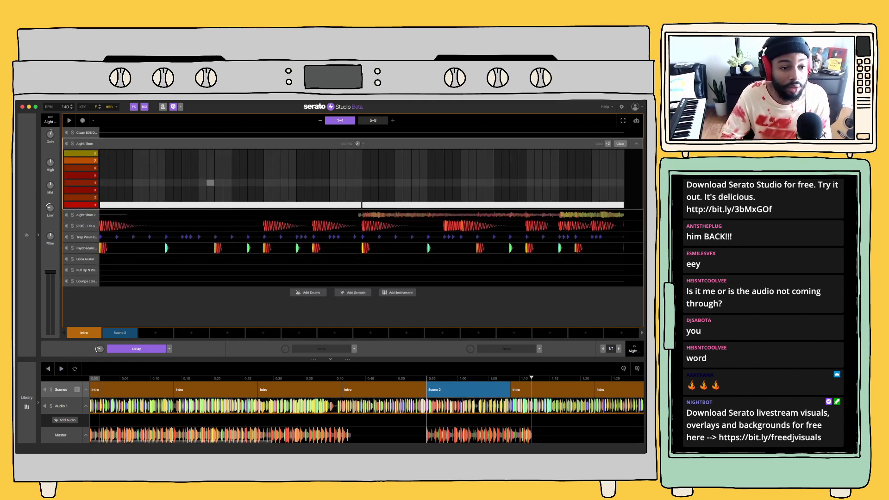
pyautogui.click(86, 215)
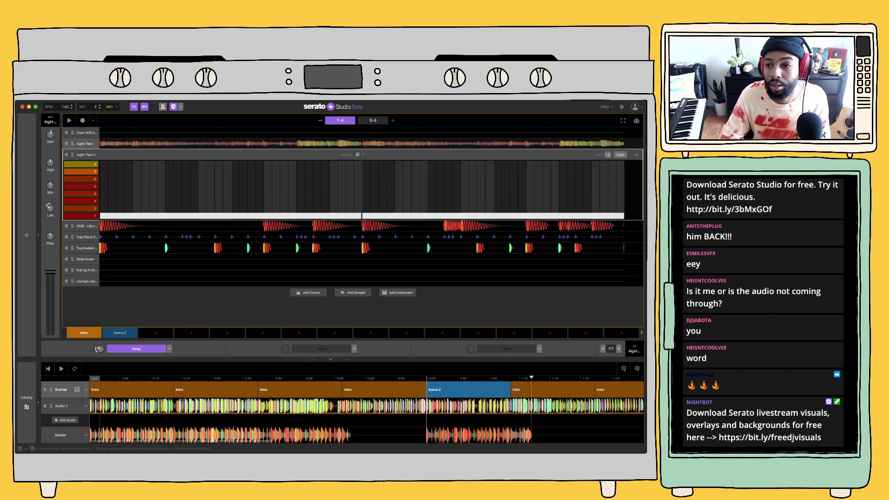
pyautogui.click(85, 144)
pyautogui.click(620, 143)
pyautogui.press('space')
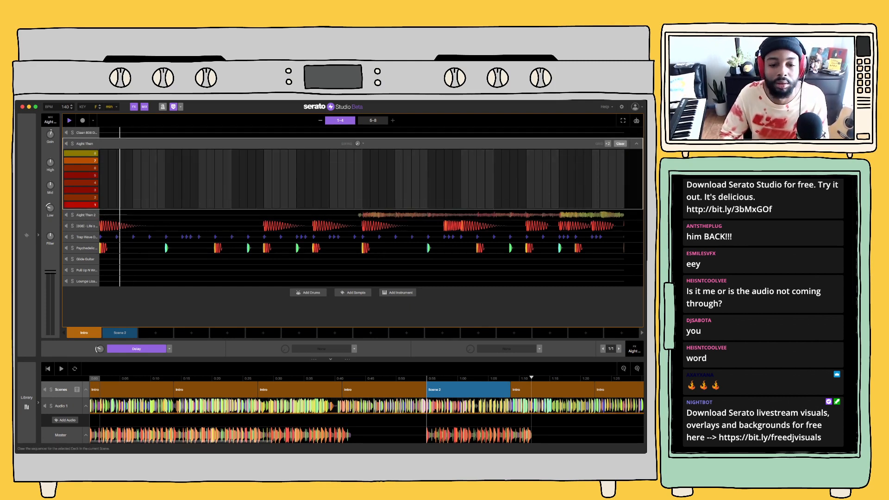
pyautogui.press('space')
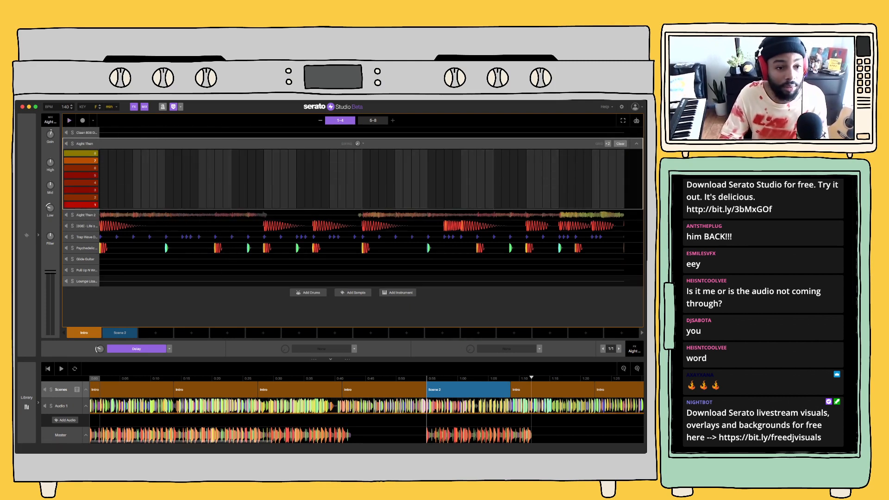
pyautogui.press('super+z')
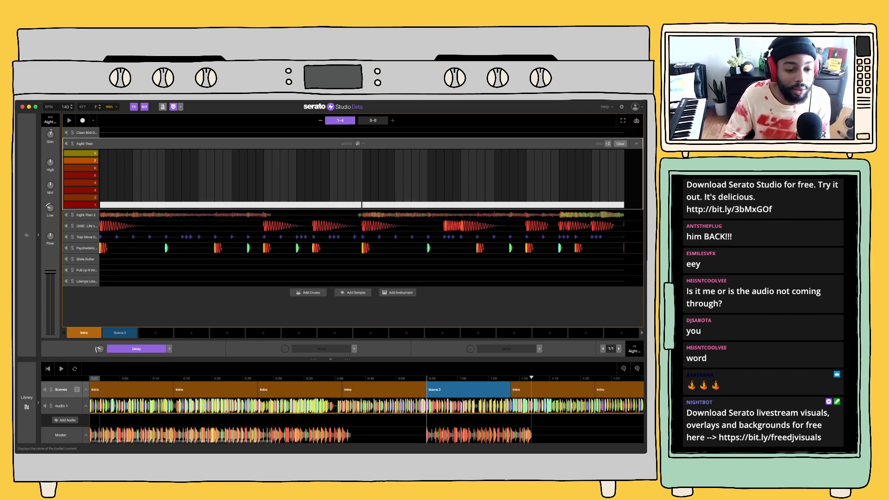
# Move Scene 2 to the third scene slot and duplicate the Intro scene into the freed second slot
pyautogui.moveTo(121, 333); pyautogui.dragTo(157, 333)
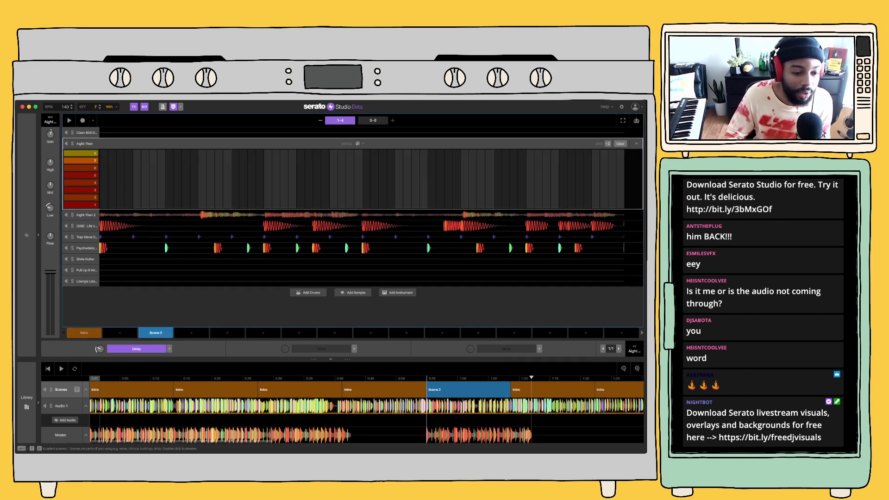
pyautogui.click(84, 333)
pyautogui.click(120, 333)
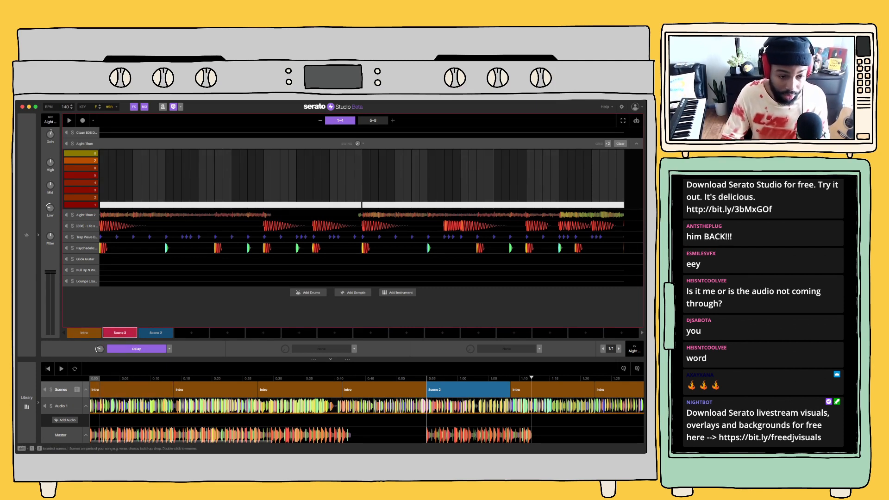
# Rename the Intro scene "main", its copy "hook" and Scene 2 "pre", and reorder them so pre comes before hook
pyautogui.doubleClick(120, 333)
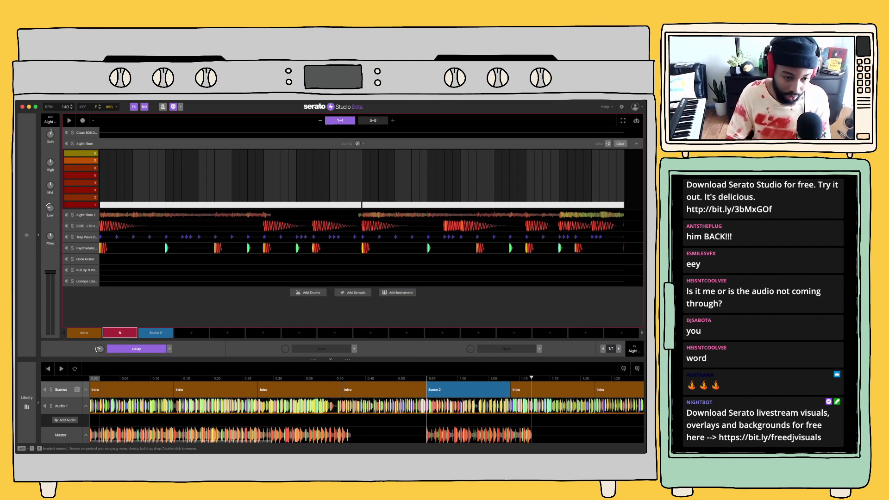
pyautogui.click(155, 333)
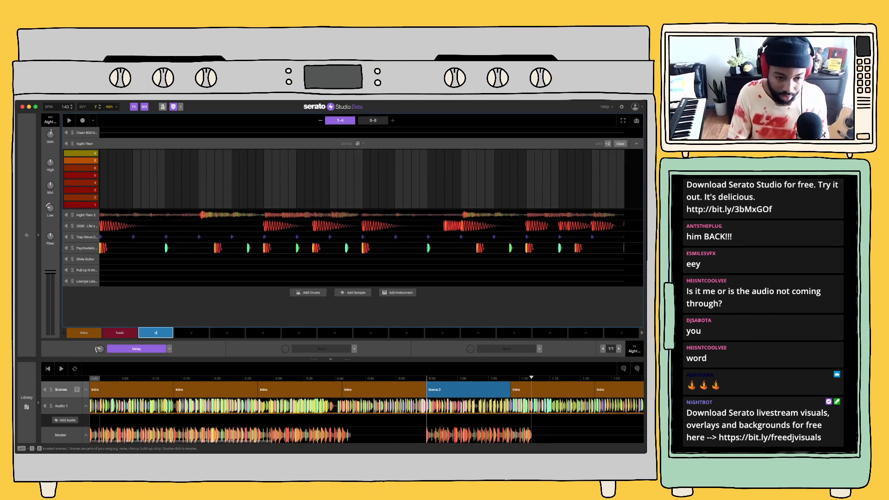
pyautogui.click(119, 333)
pyautogui.click(84, 333)
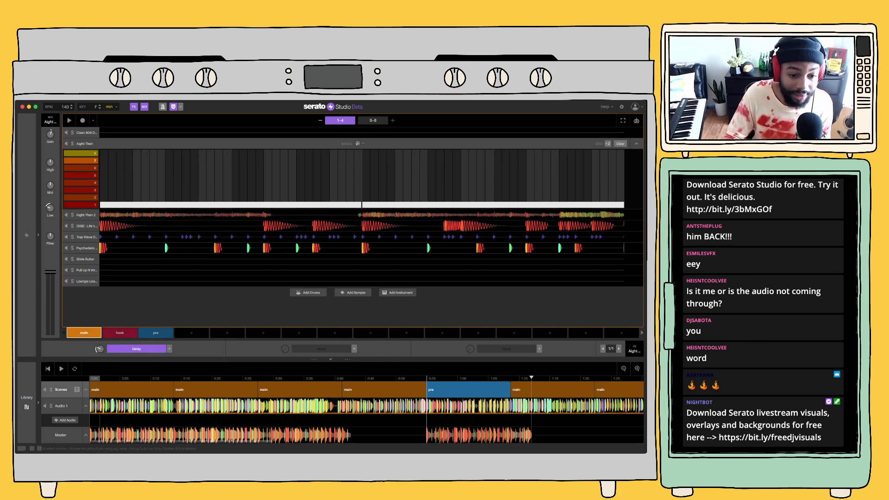
pyautogui.moveTo(119, 333)
pyautogui.mouseDown()
pyautogui.moveTo(206, 332)
pyautogui.moveTo(120, 333)
pyautogui.mouseUp()
pyautogui.moveTo(192, 333); pyautogui.dragTo(156, 333)
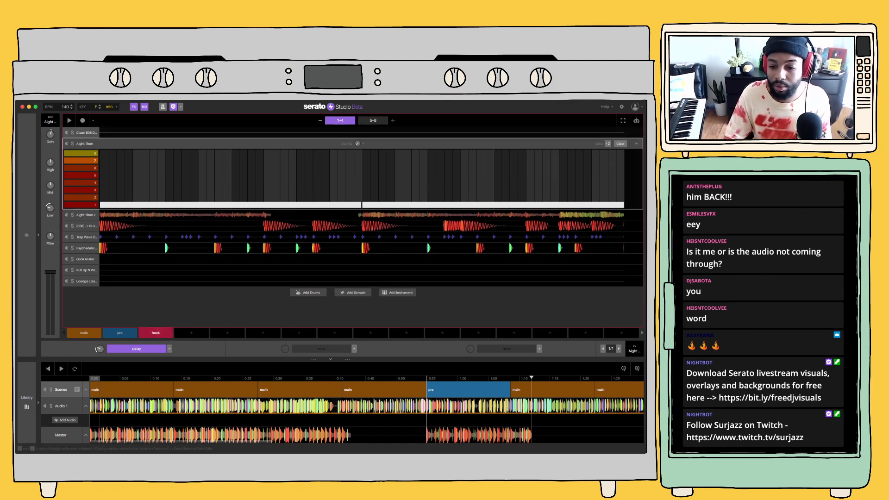
# Clear the Aight Then deck's sequence in the hook scene, place hook over the arrangement's sixth block, and play the song
pyautogui.click(621, 144)
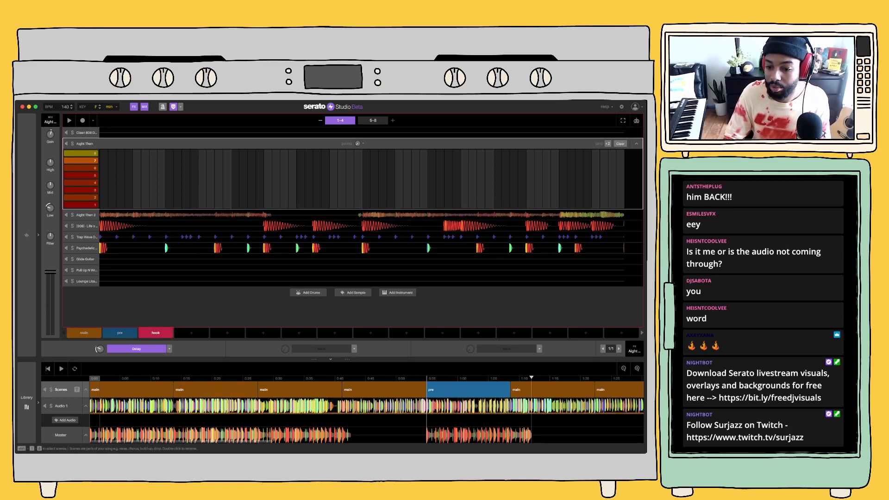
pyautogui.moveTo(155, 333); pyautogui.dragTo(528, 389)
pyautogui.press('space')
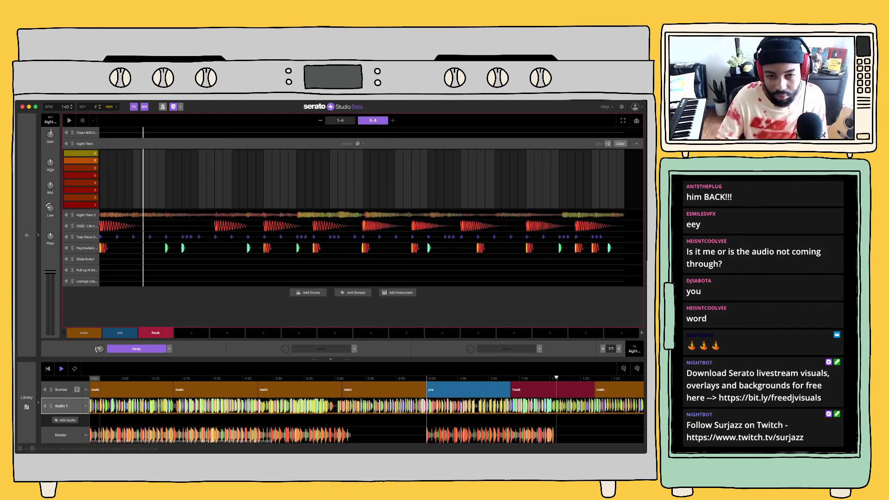
# Open the Audio 1 acapella and create a second clip on it starting where the pre scene begins in the song
pyautogui.click(61, 406)
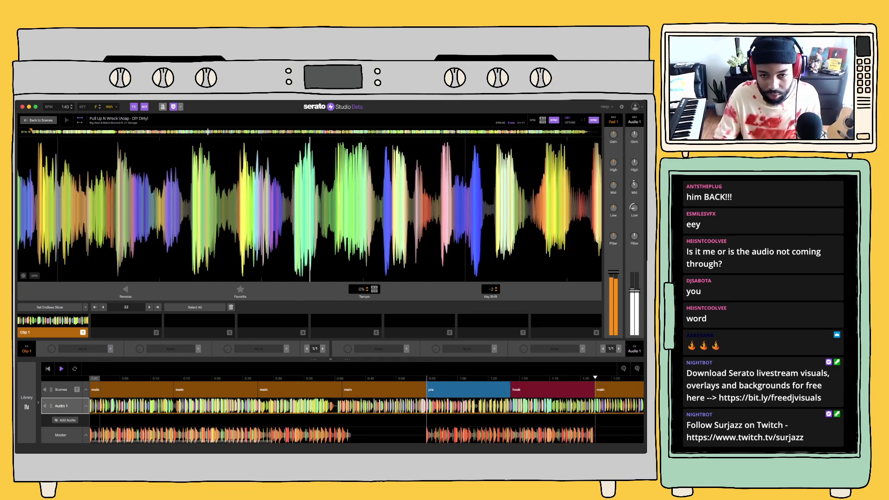
pyautogui.press('space')
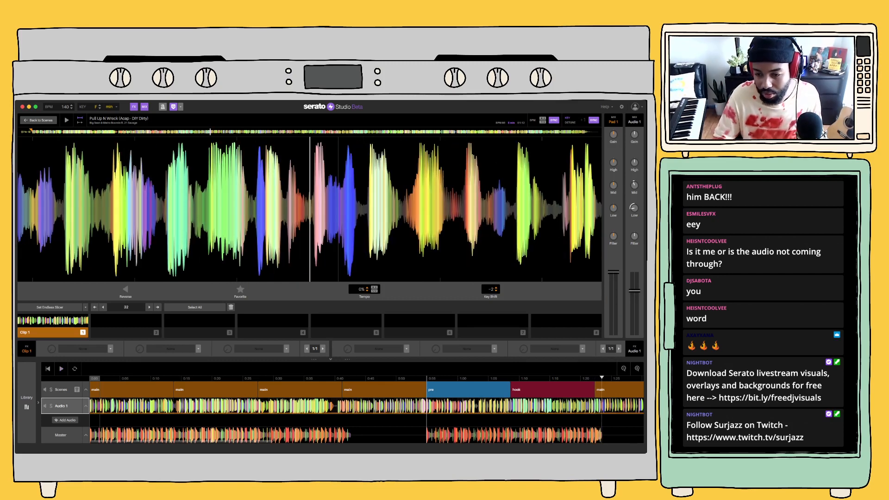
pyautogui.moveTo(232, 209); pyautogui.dragTo(497, 209)
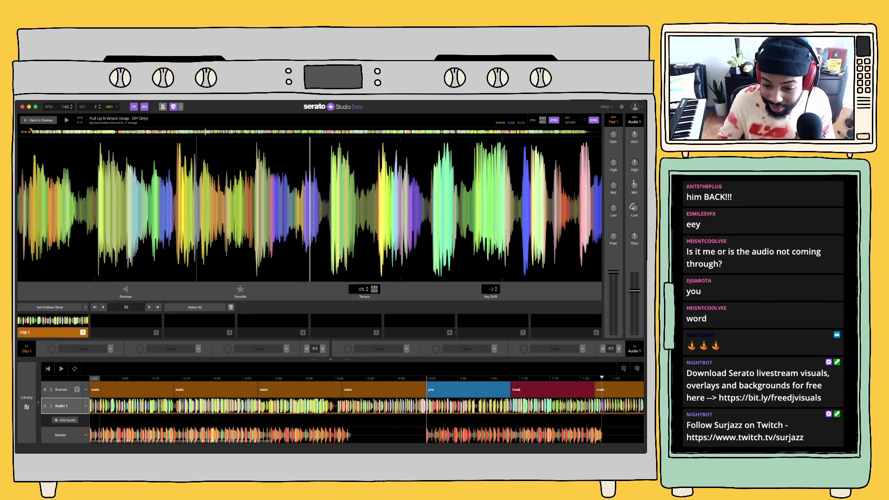
pyautogui.click(455, 403)
pyautogui.click(427, 403)
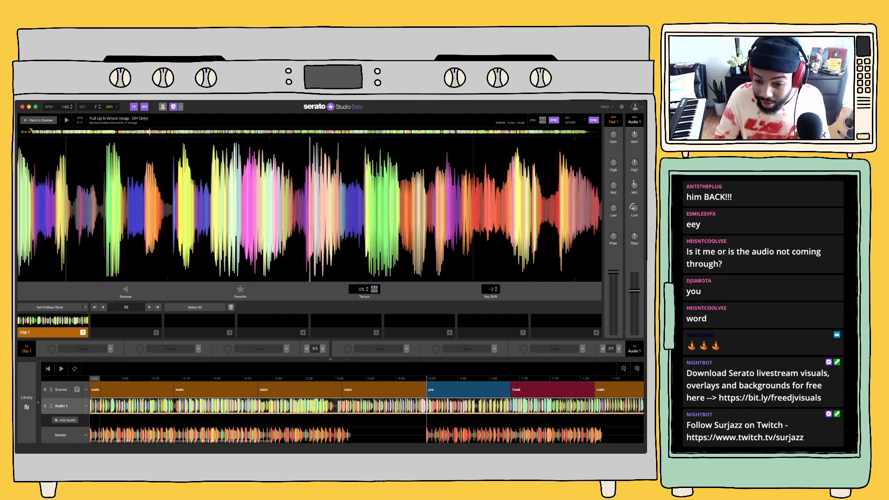
pyautogui.press('2')
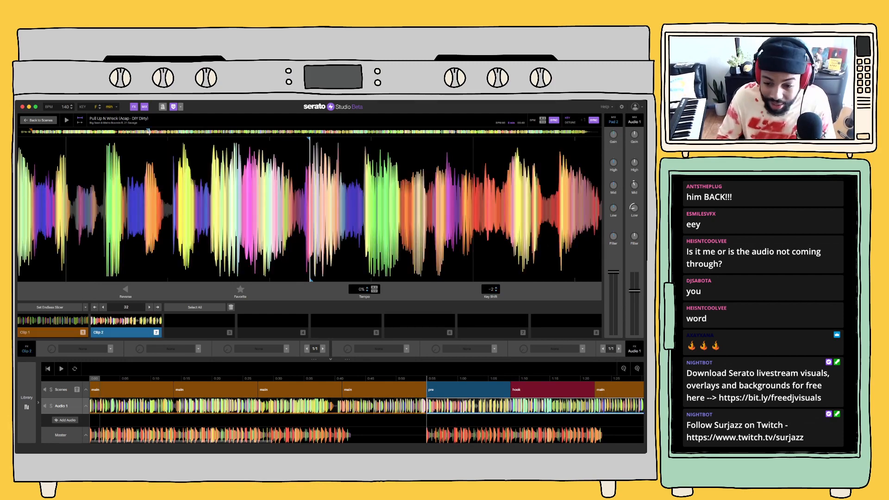
# Move Clip 2's start slightly earlier, just before the vocal peak in the acapella waveform, and play the song through the hook
pyautogui.press('space')
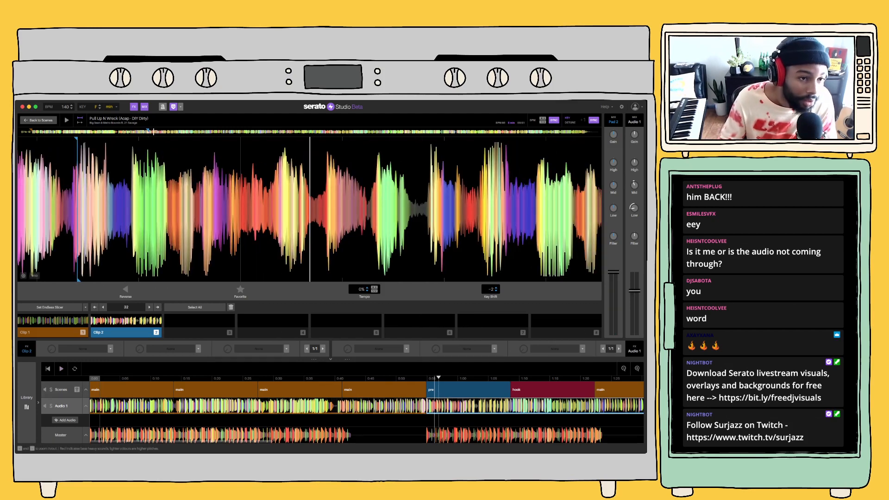
pyautogui.moveTo(75, 139); pyautogui.dragTo(73, 139)
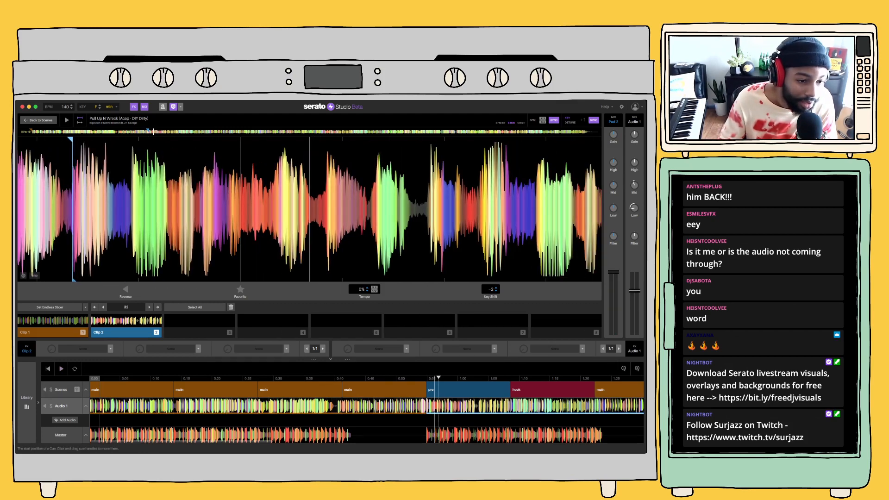
pyautogui.press('space')
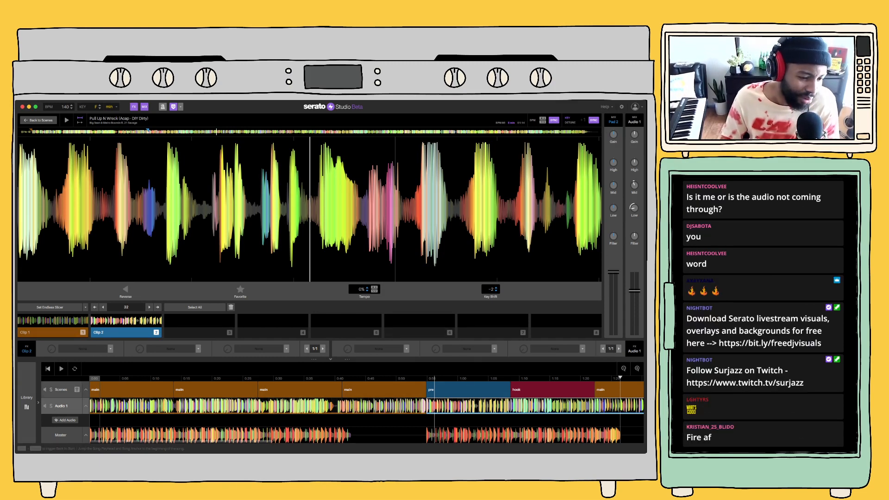
# Return to the start of the song and play its opening with the acapella
pyautogui.click(48, 369)
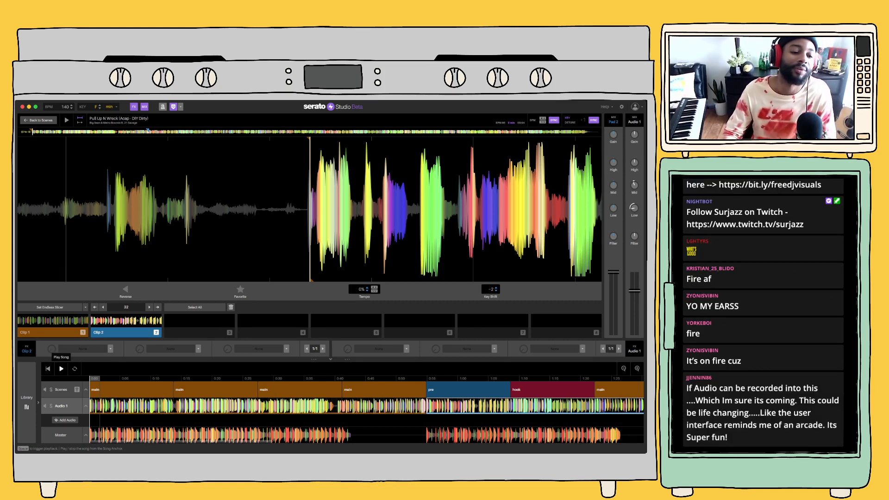
pyautogui.press('space')
pyautogui.click(48, 369)
pyautogui.press('space')
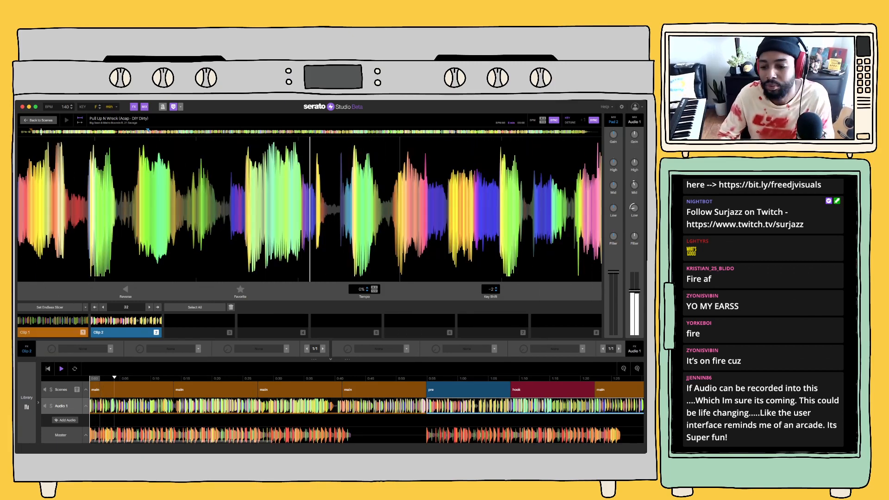
pyautogui.press('space')
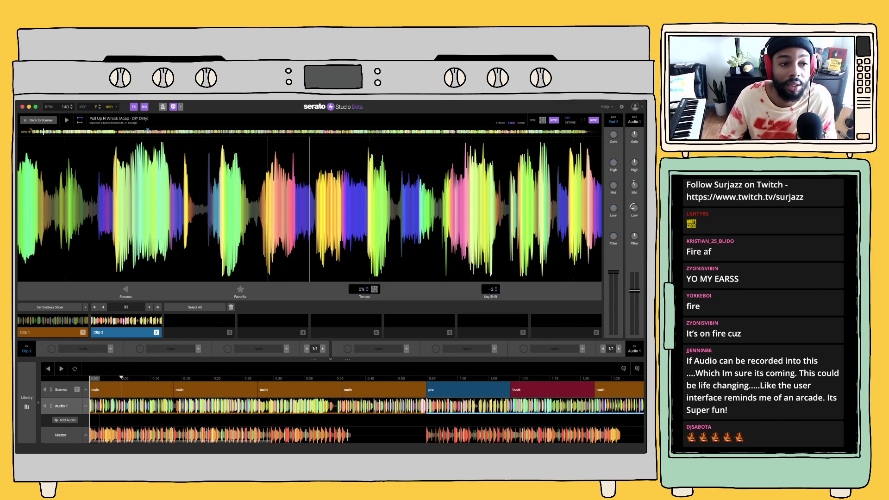
# Go back to the scenes, clear the Aight Then 2 deck's sequence in the main scene, and play the song through the hook
pyautogui.click(39, 120)
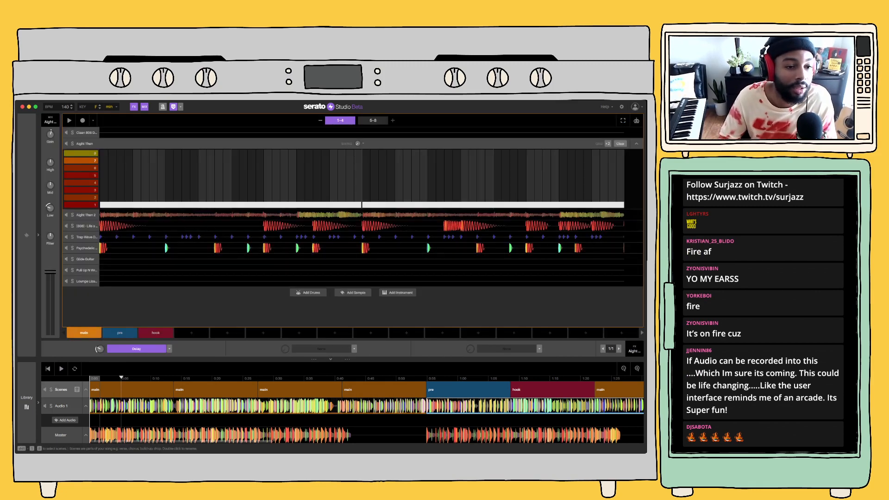
pyautogui.click(86, 214)
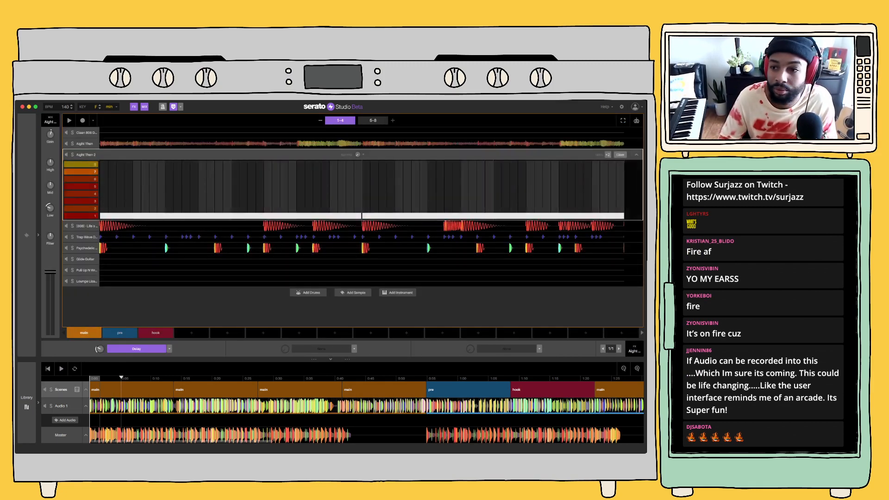
pyautogui.click(621, 155)
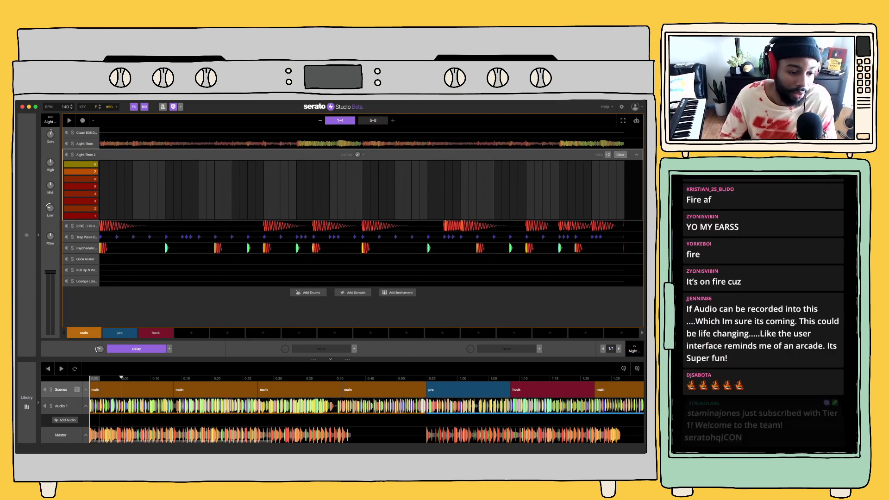
pyautogui.click(61, 369)
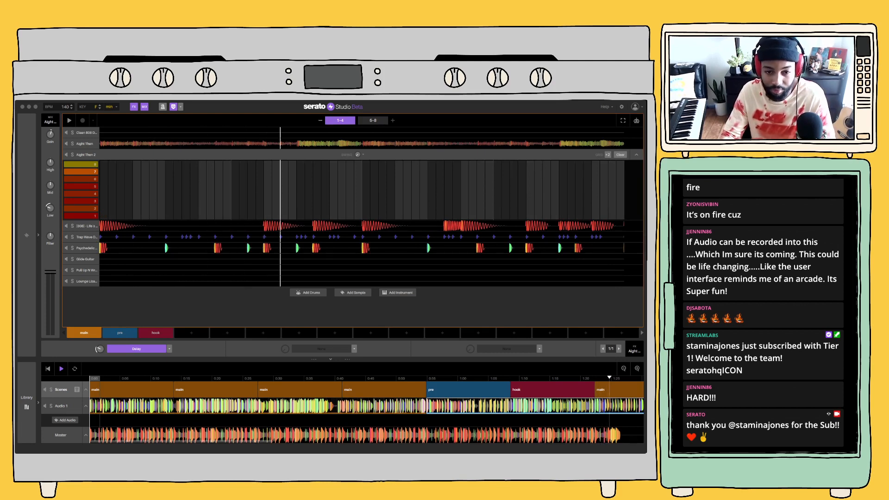
pyautogui.press('space')
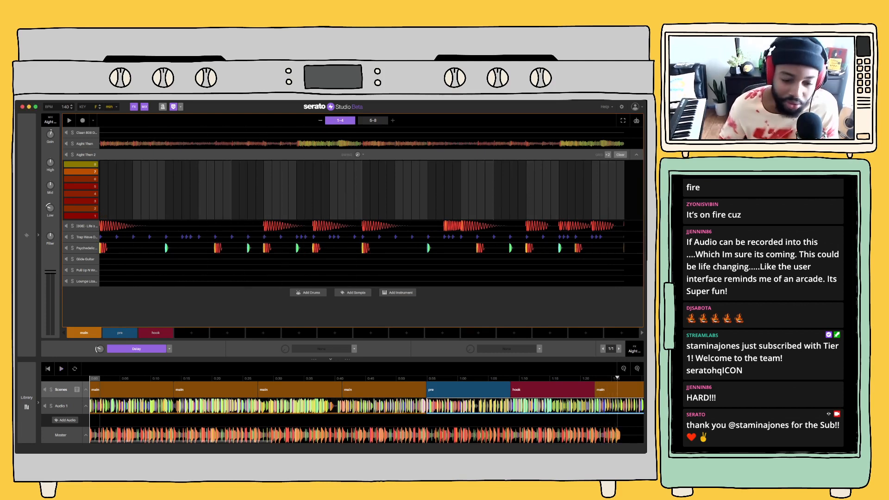